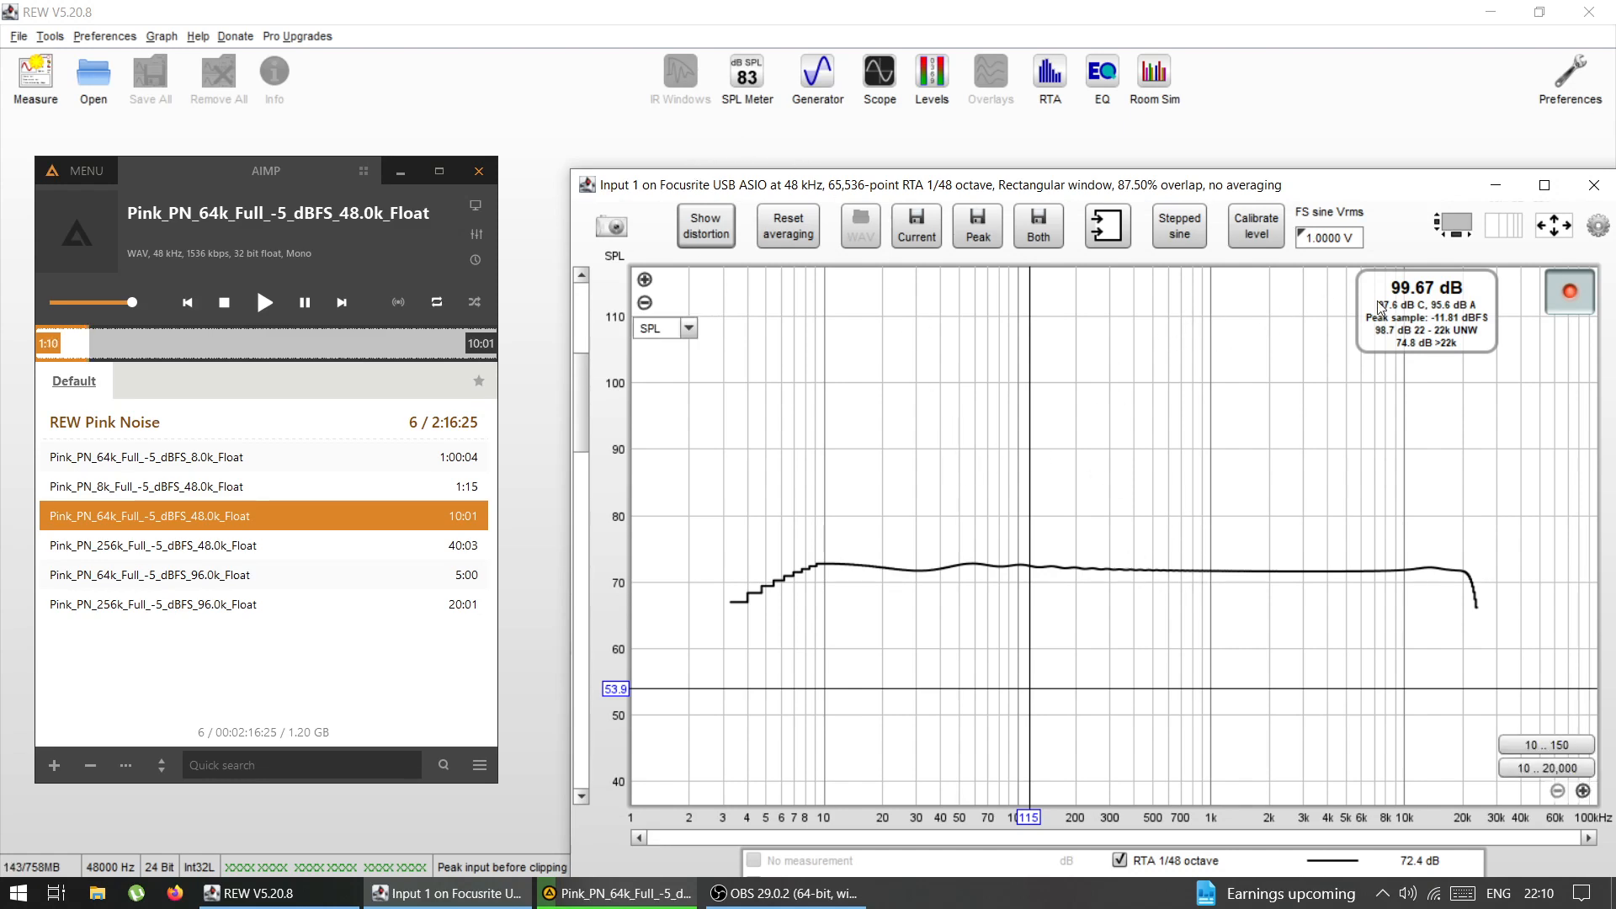
# Step: Display the RTA graph settings, shift the SPL axis range up slightly, and reposition the RTA window
pyautogui.click(1599, 229)
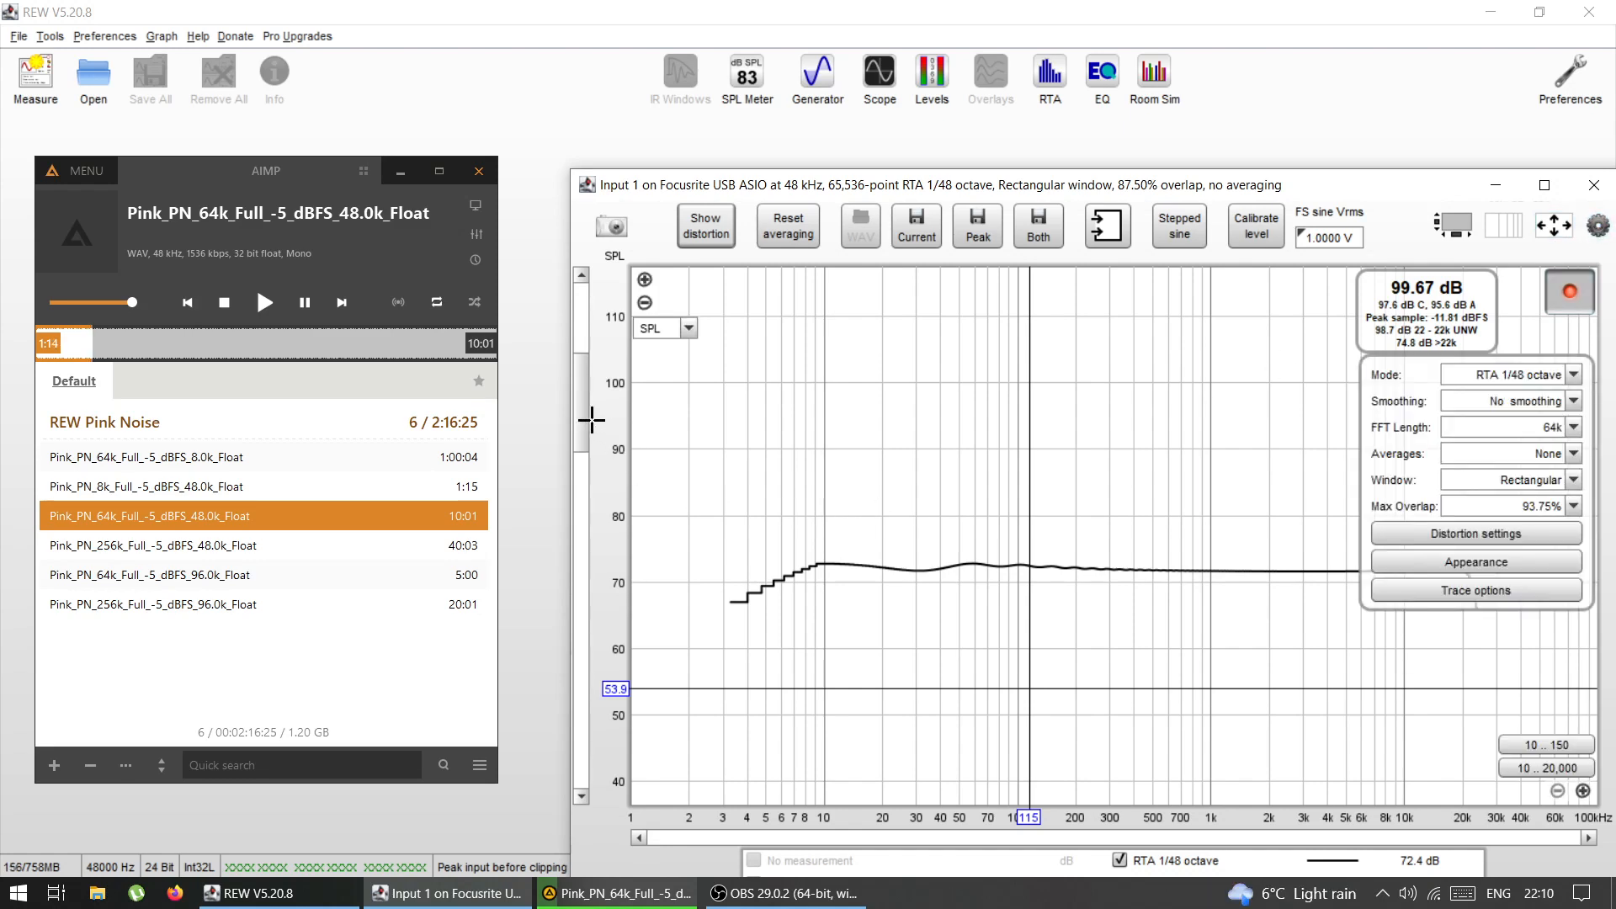
pyautogui.moveTo(580, 413); pyautogui.dragTo(579, 398)
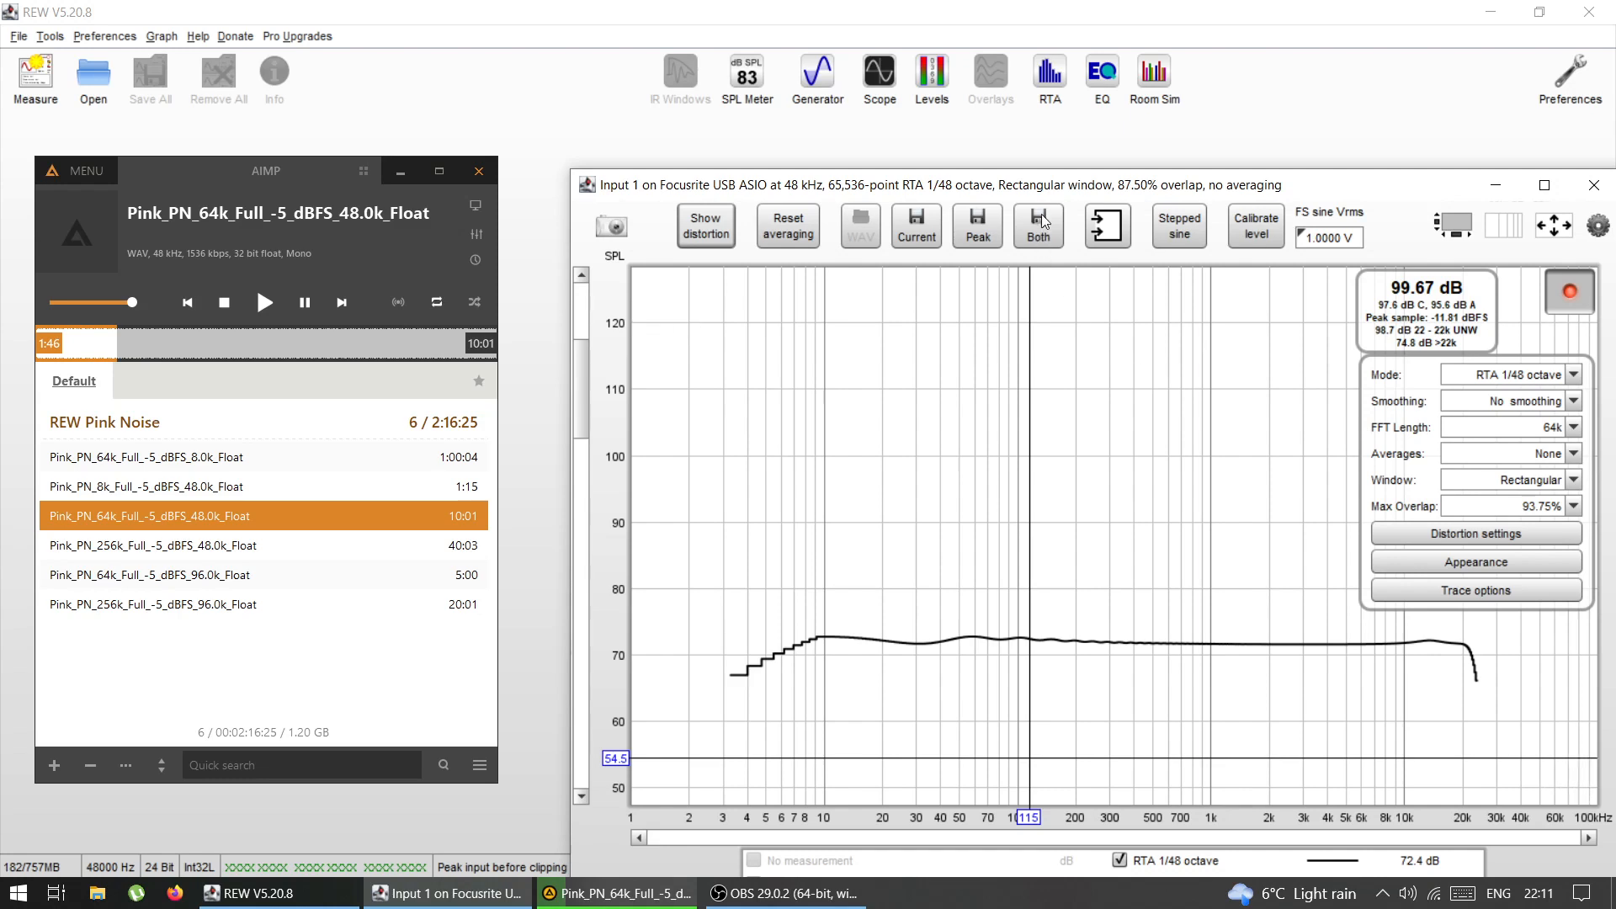
pyautogui.moveTo(1043, 196); pyautogui.dragTo(1018, 182)
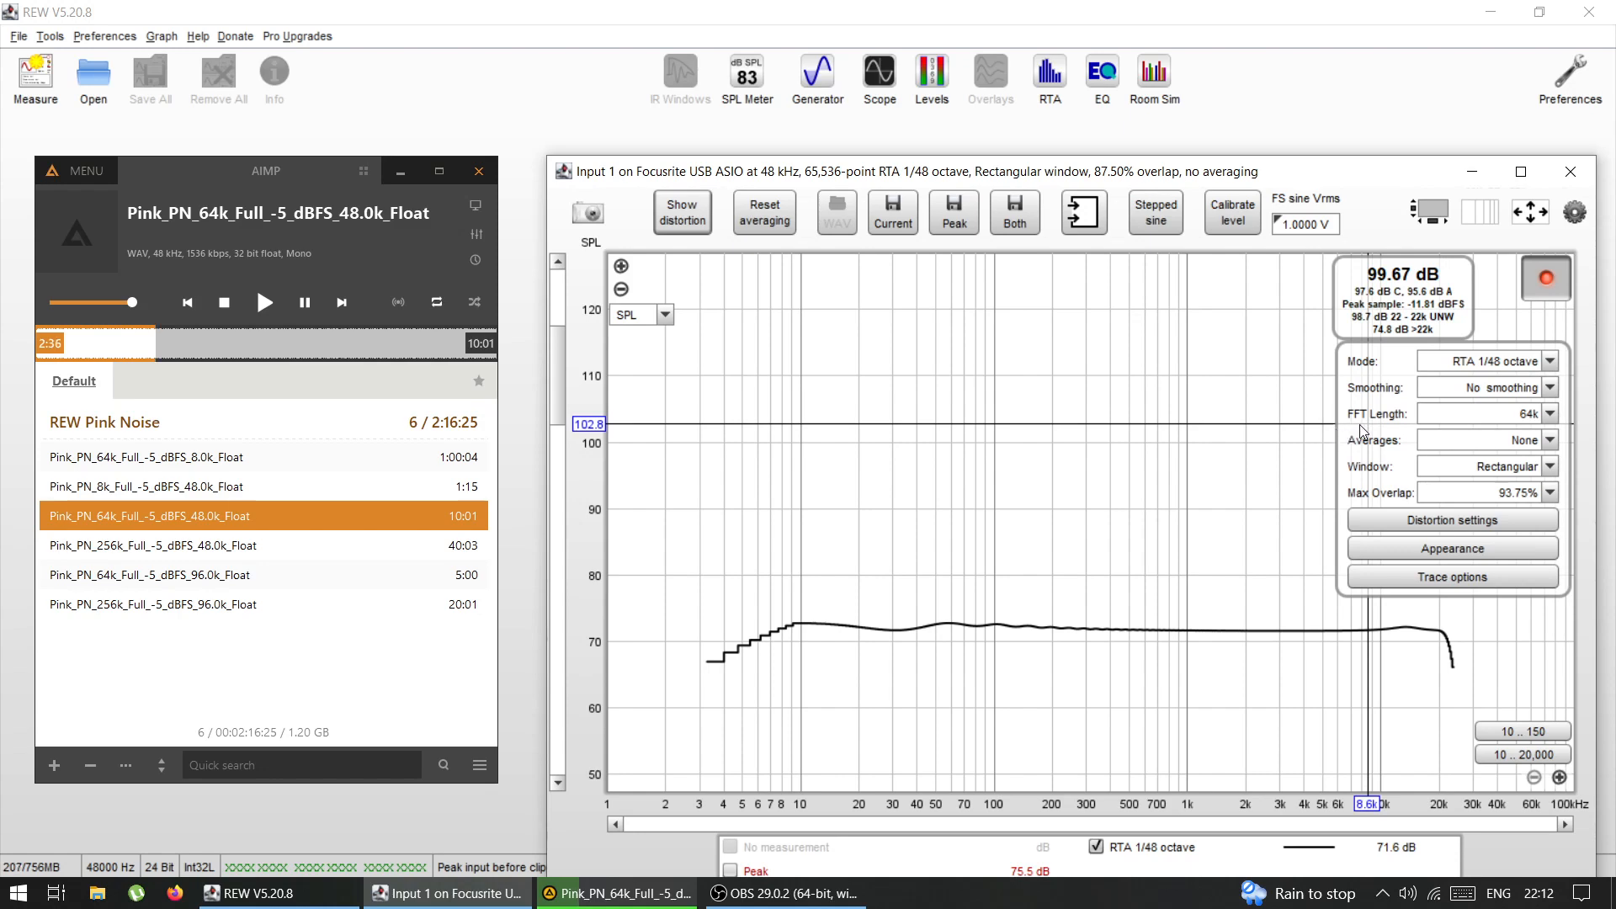
# Step: Inspect the RTA trace with the graph cursor, focusing on the stepped low-frequency section below 10 Hz
pyautogui.click(1140, 477)
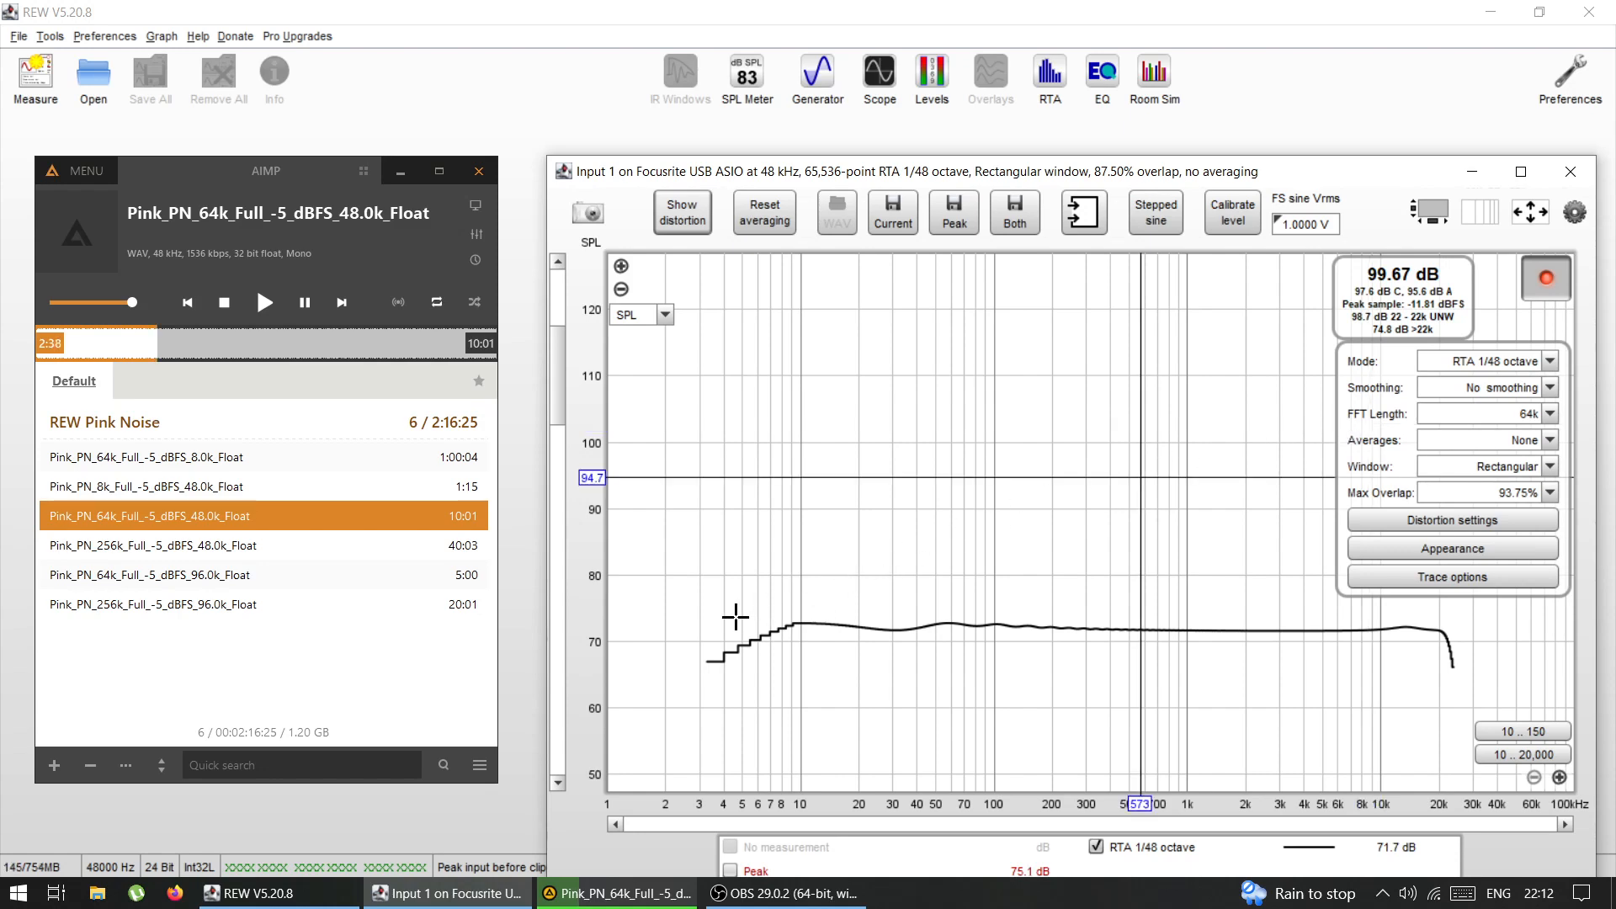
pyautogui.moveTo(723, 623); pyautogui.dragTo(649, 409)
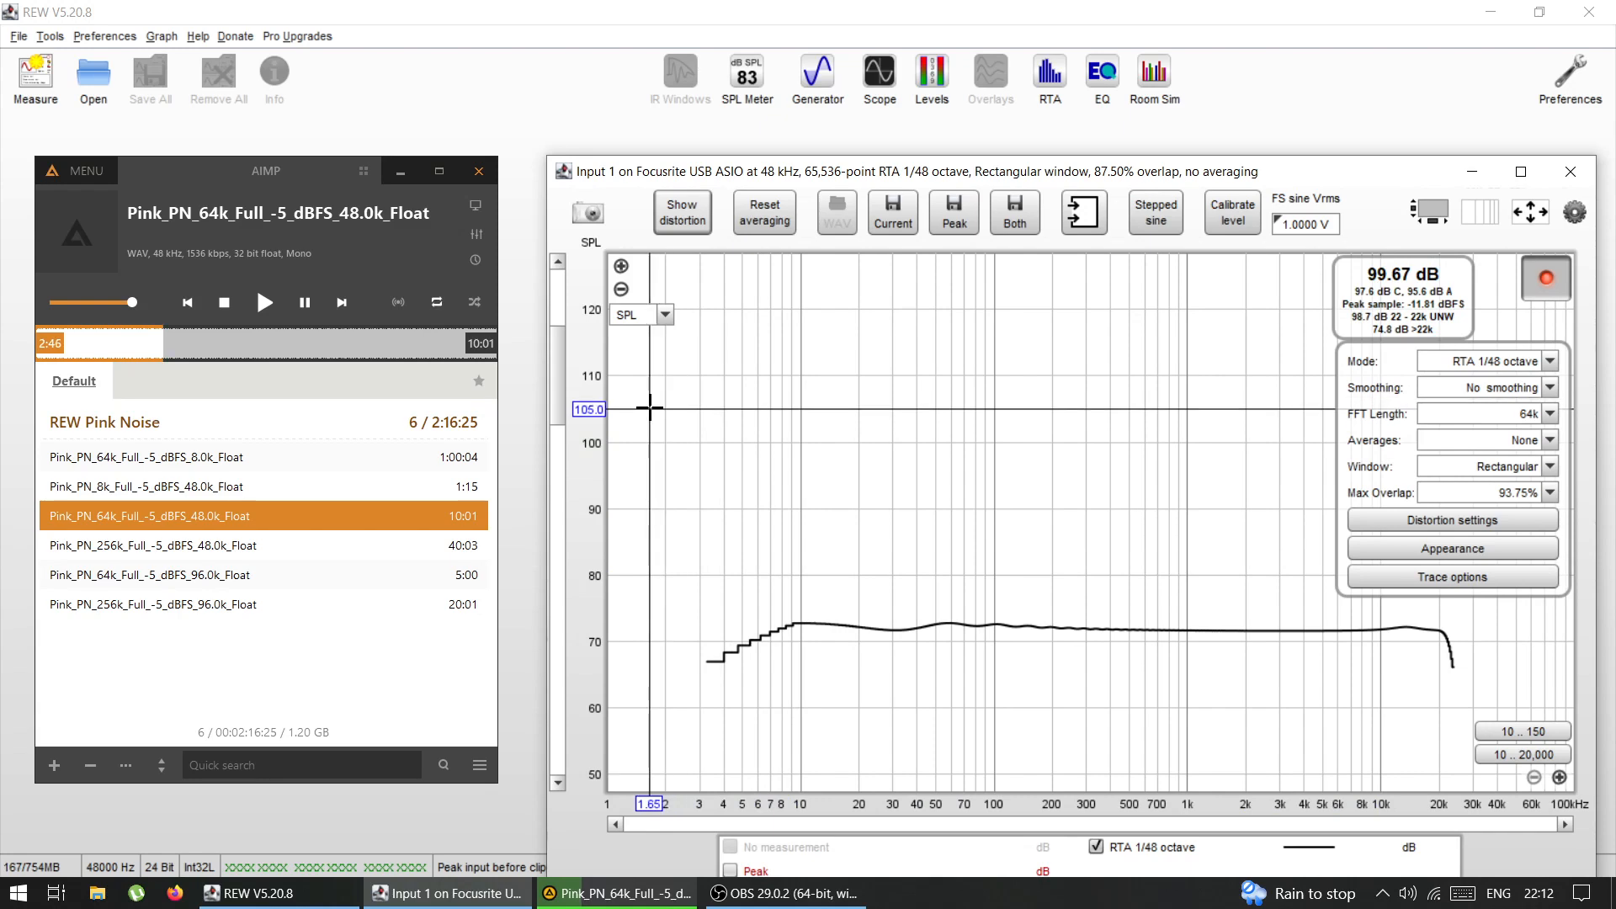
pyautogui.click(761, 642)
pyautogui.click(756, 625)
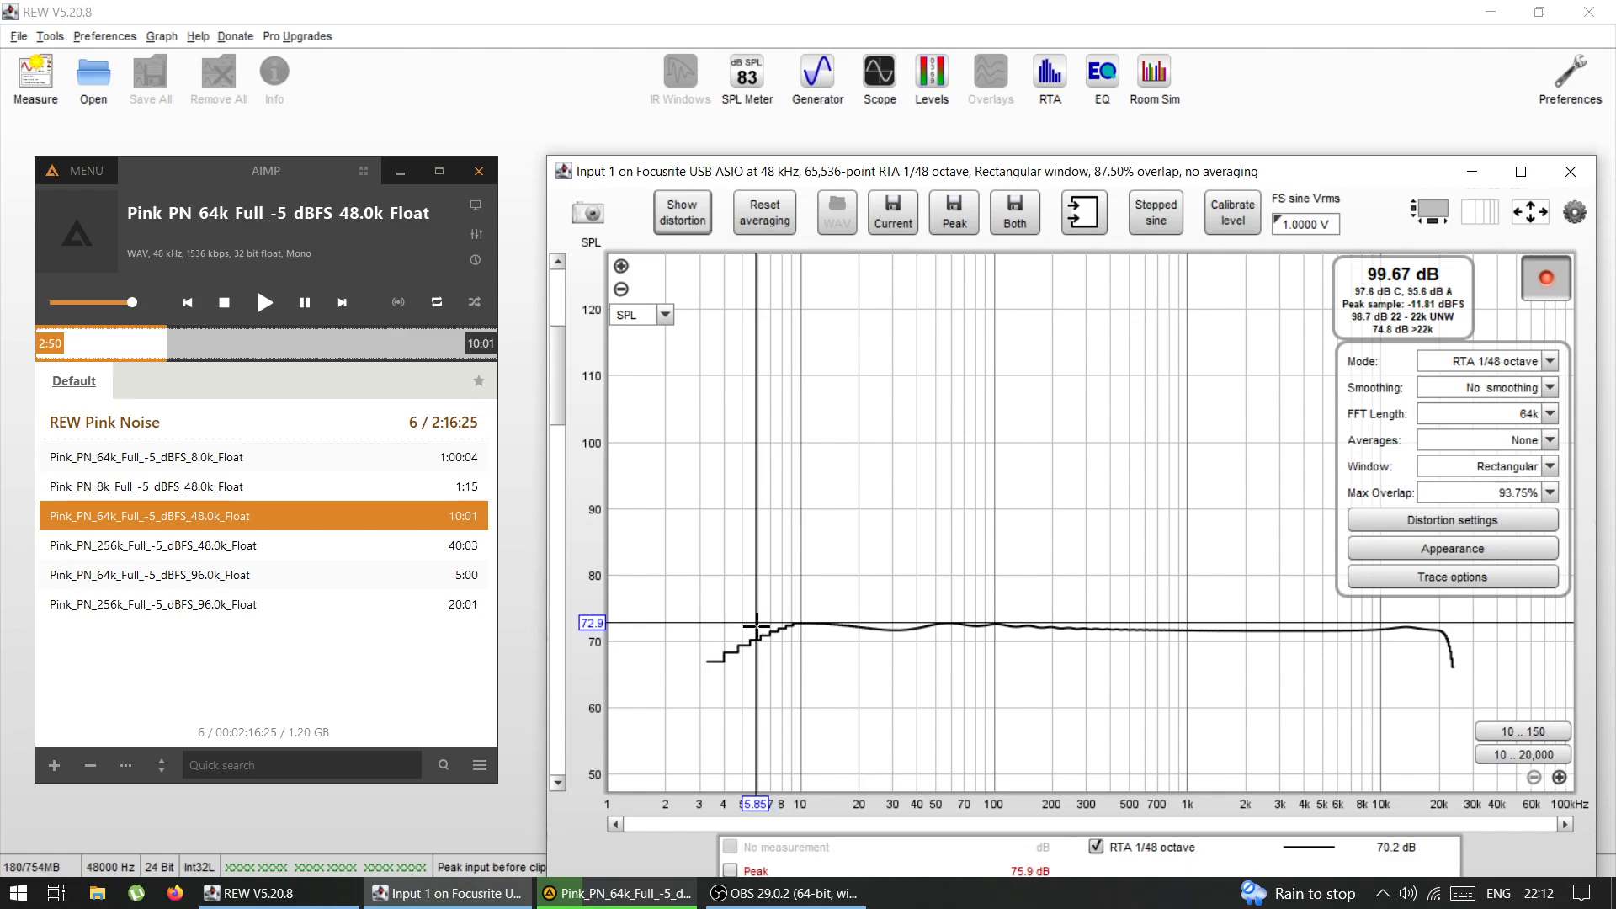
pyautogui.moveTo(756, 624); pyautogui.dragTo(757, 628)
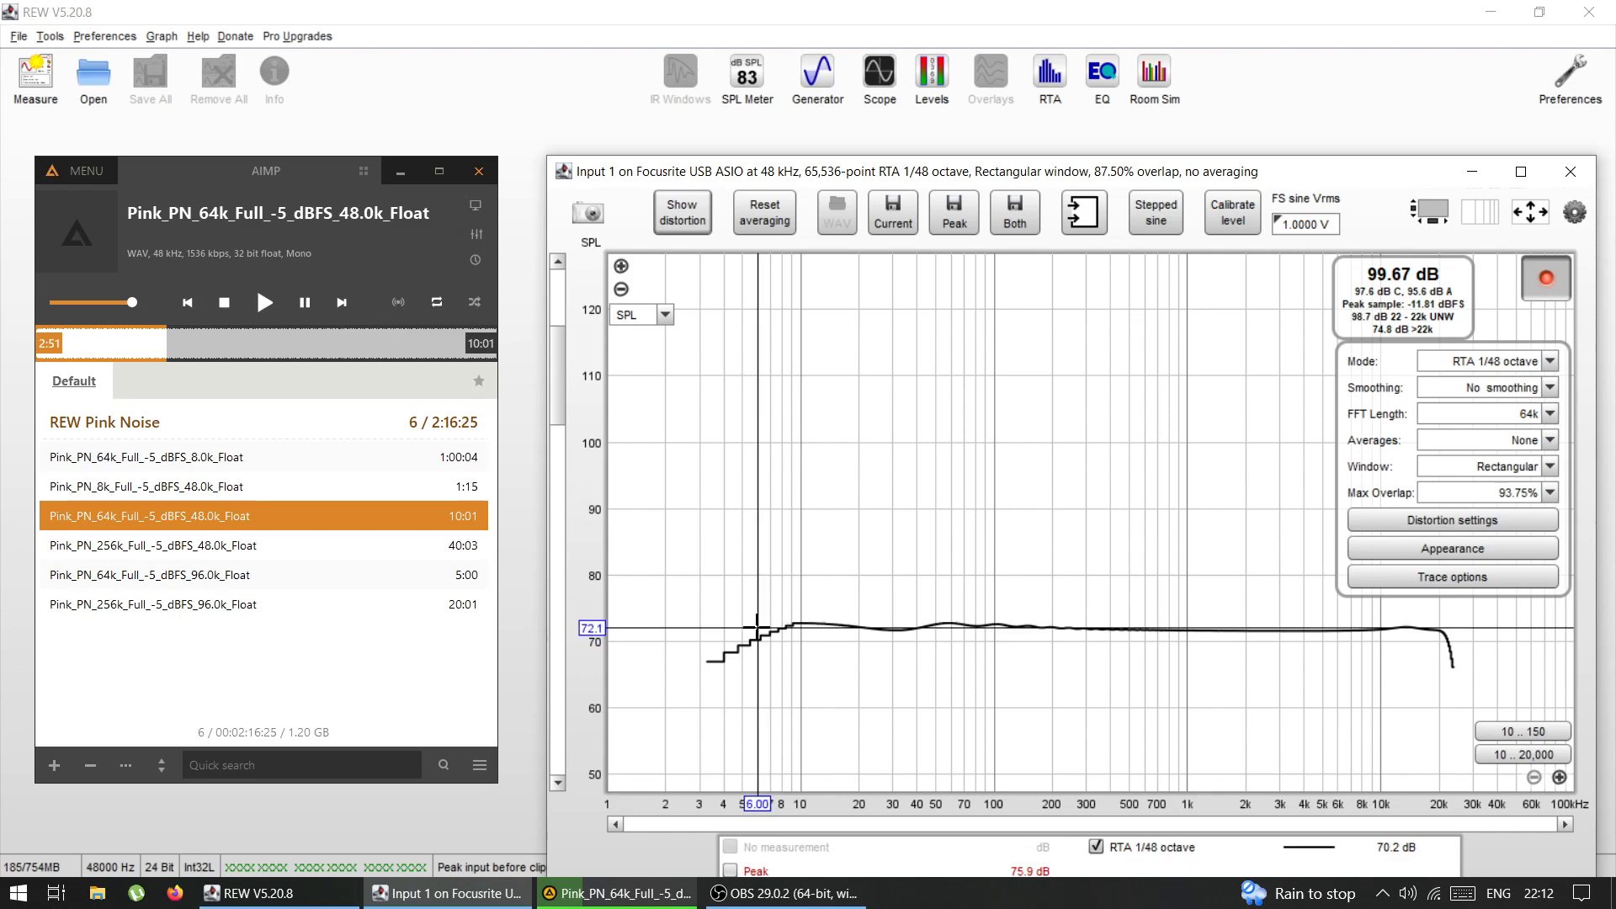
pyautogui.click(687, 487)
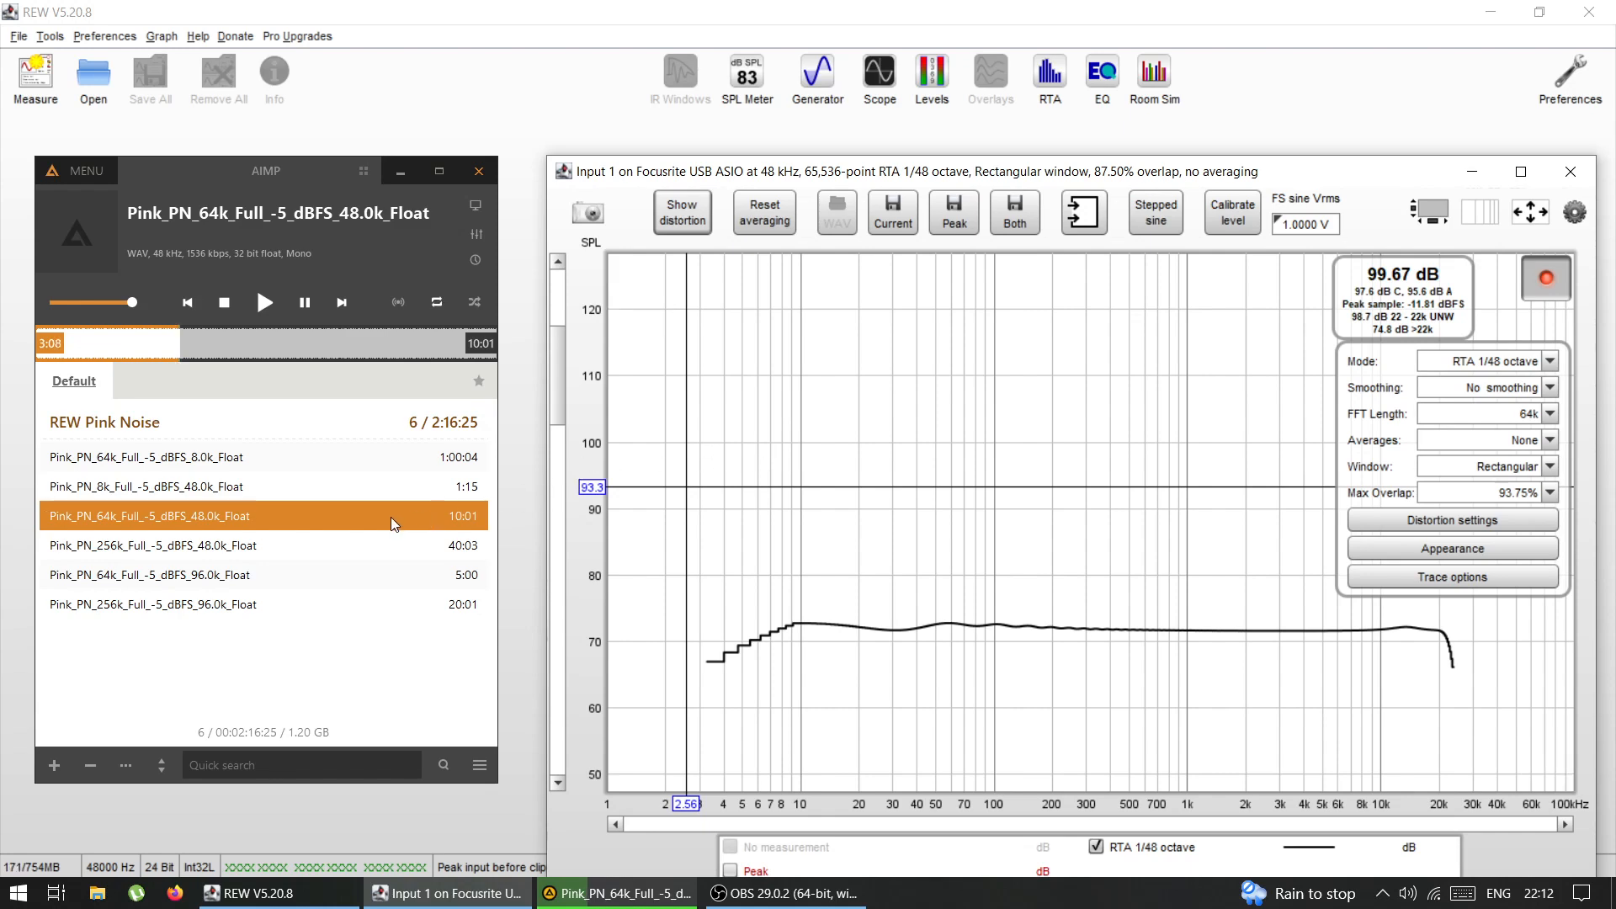
# Step: Point out the 256k and 8k pink noise files at 48.0k in the AIMP playlist
pyautogui.click(219, 552)
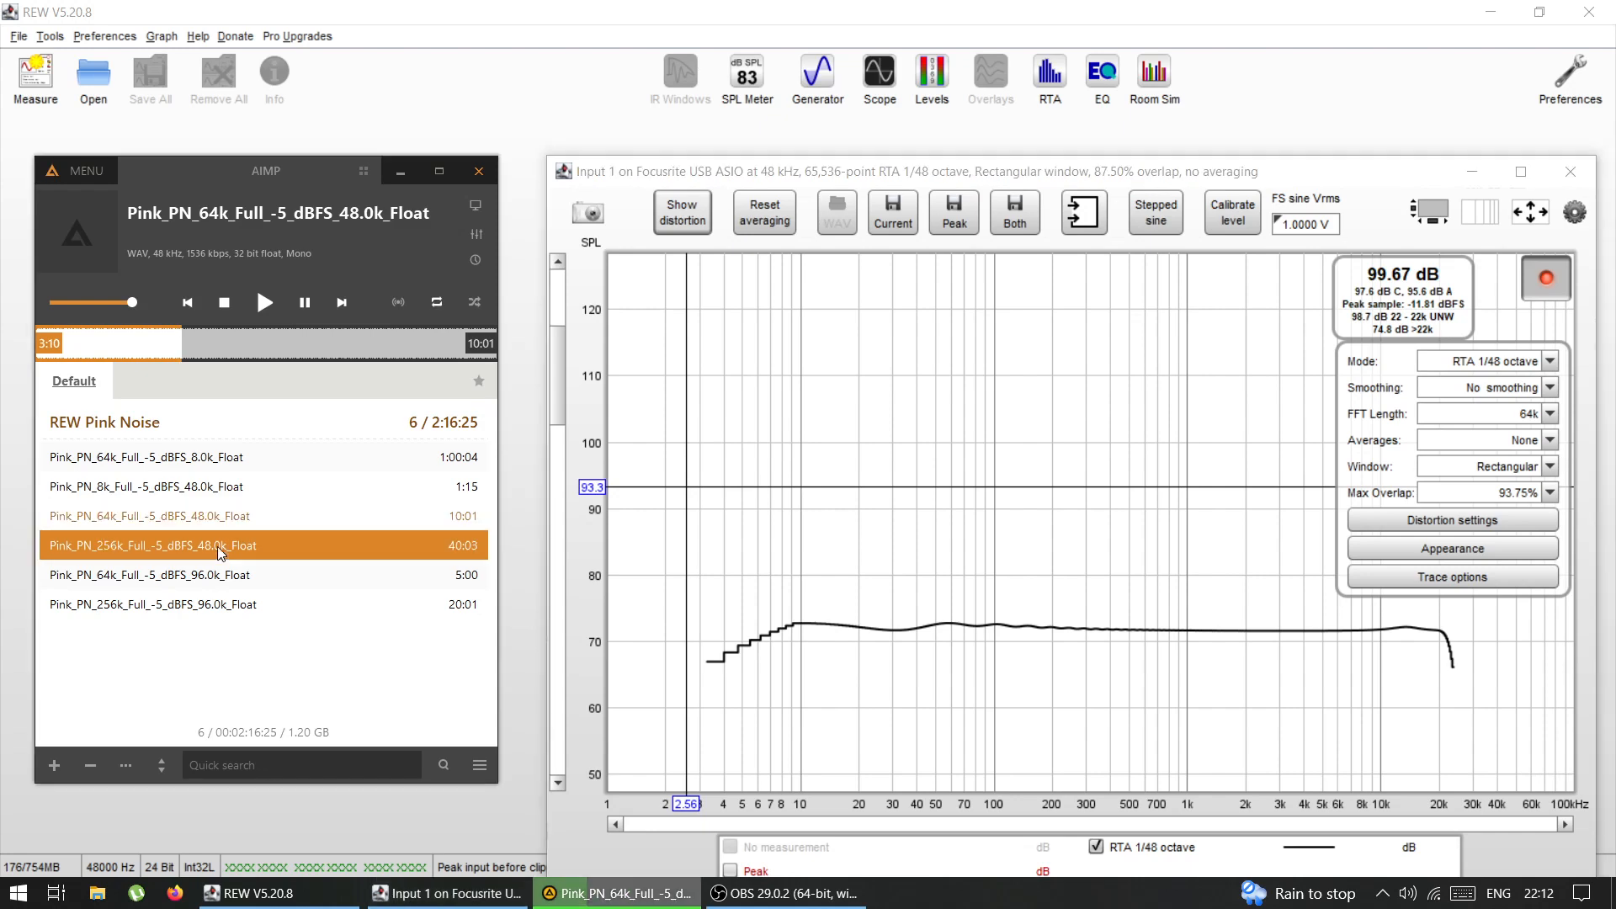
pyautogui.click(228, 488)
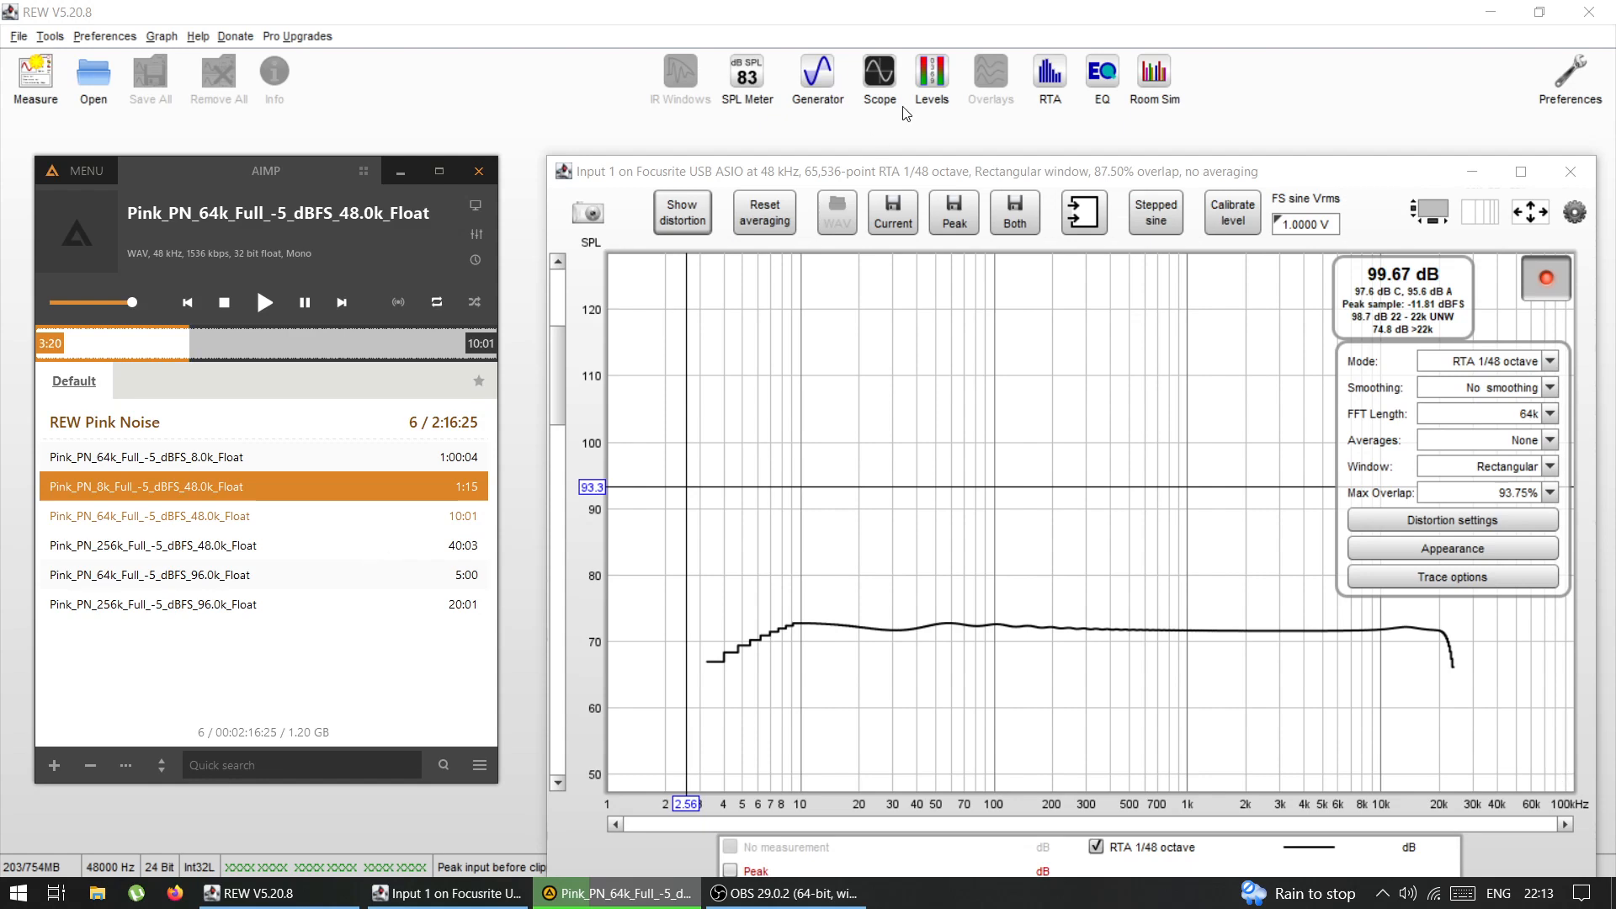
# Step: Open the signal generator's pink periodic noise settings and place the window beside the RTA graph
pyautogui.click(815, 78)
pyautogui.moveTo(673, 79); pyautogui.dragTo(772, 93)
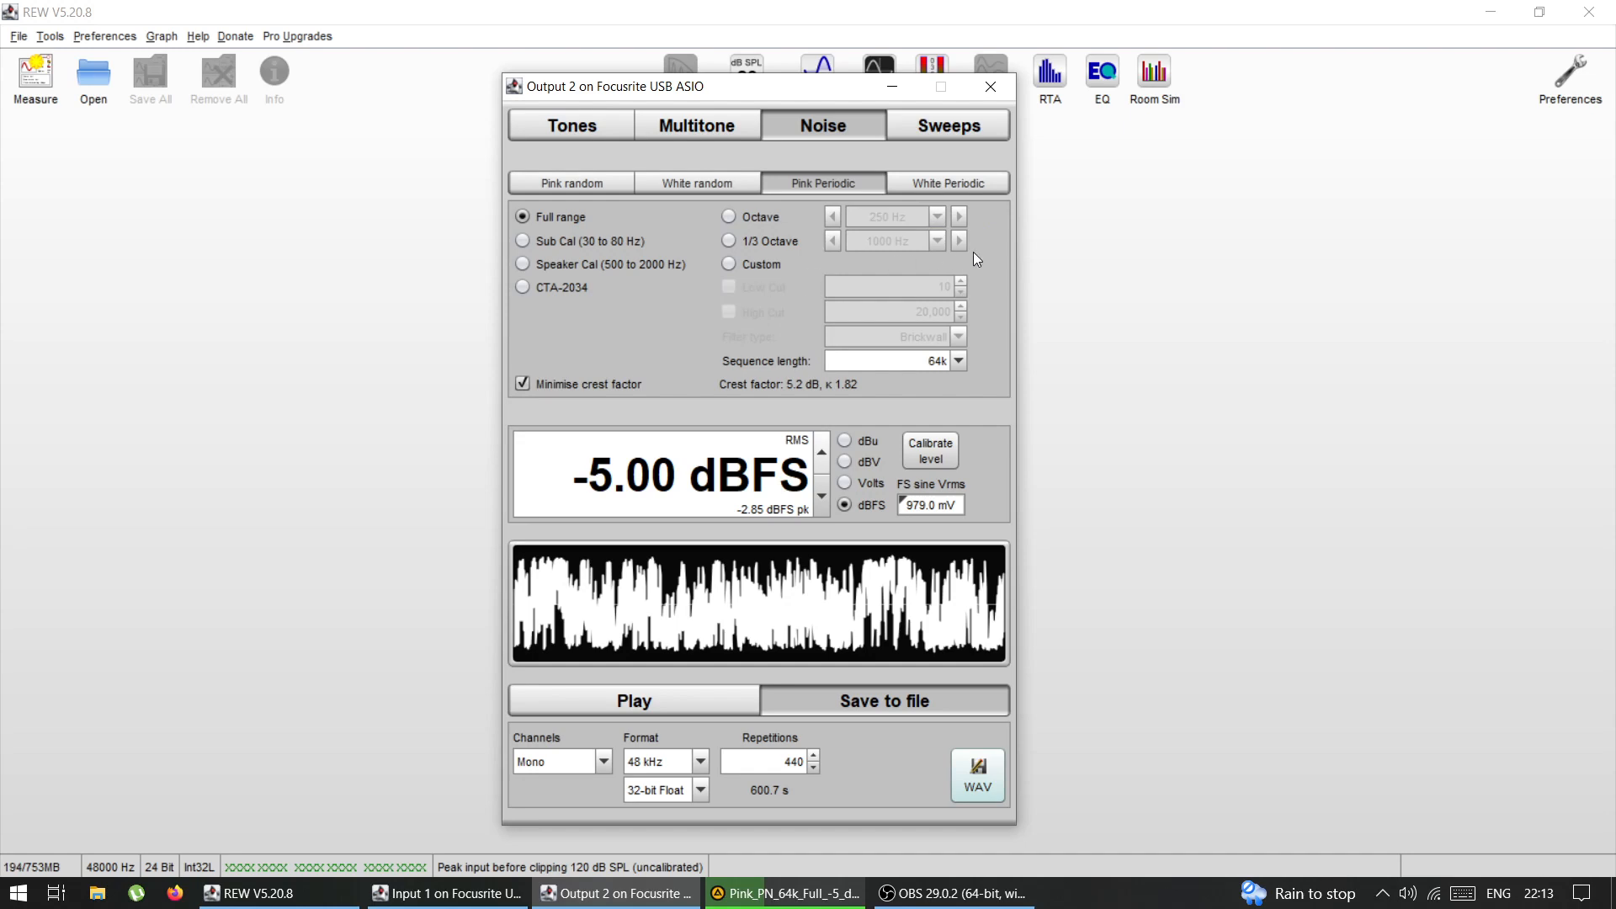
pyautogui.click(1034, 78)
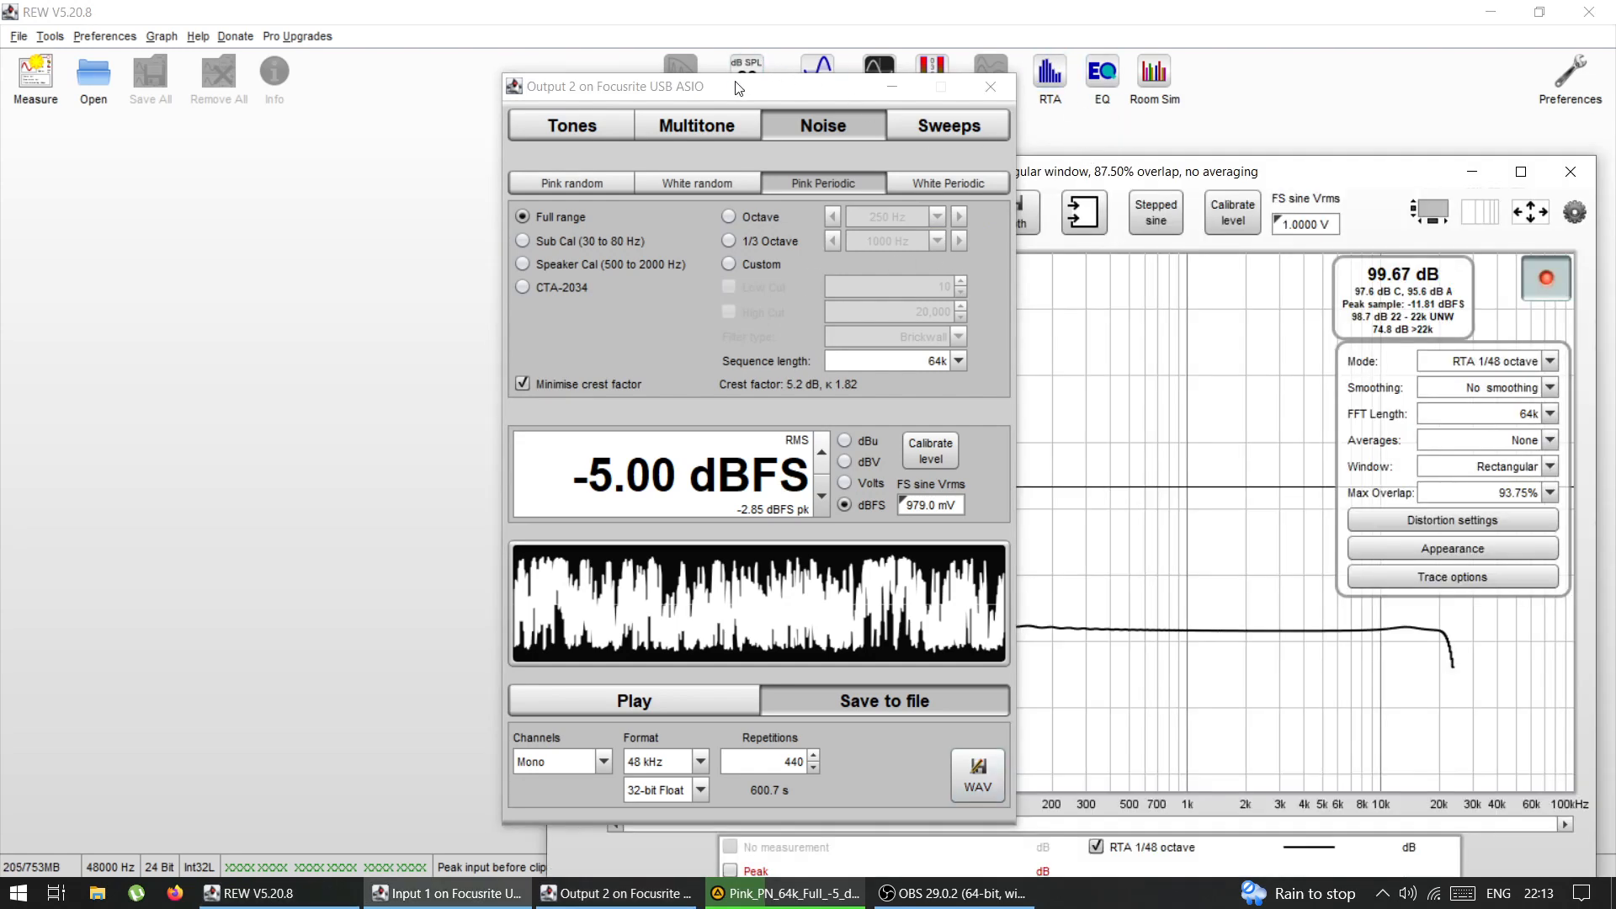
pyautogui.moveTo(735, 86); pyautogui.dragTo(301, 91)
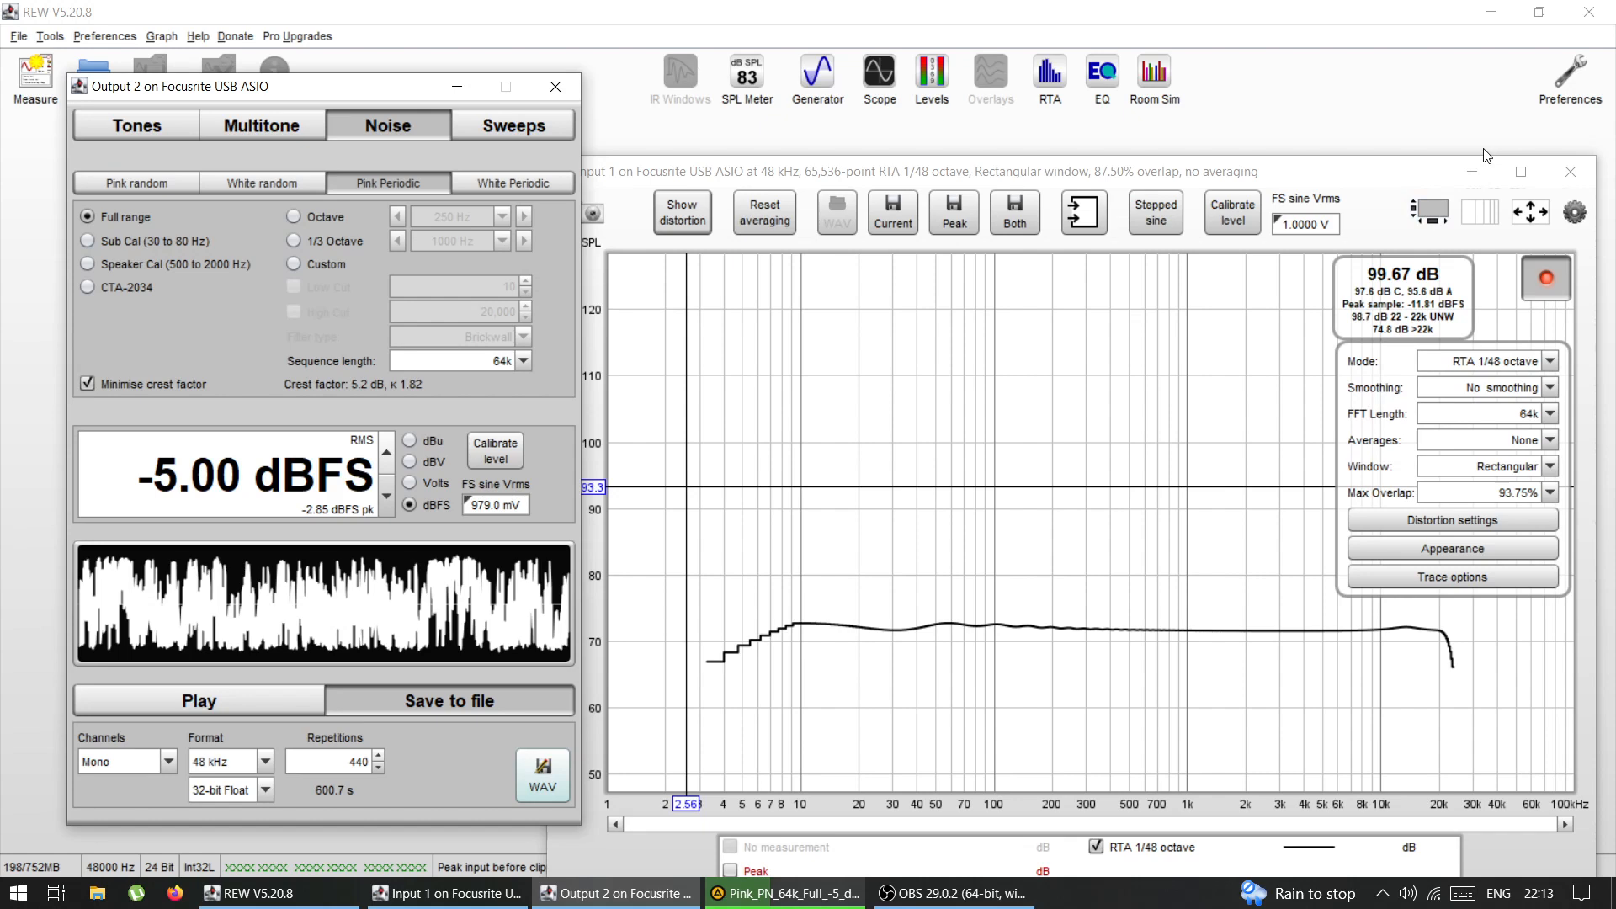
# Step: Check the soundcard sample rate in the preferences and return to the RTA window
pyautogui.click(1571, 80)
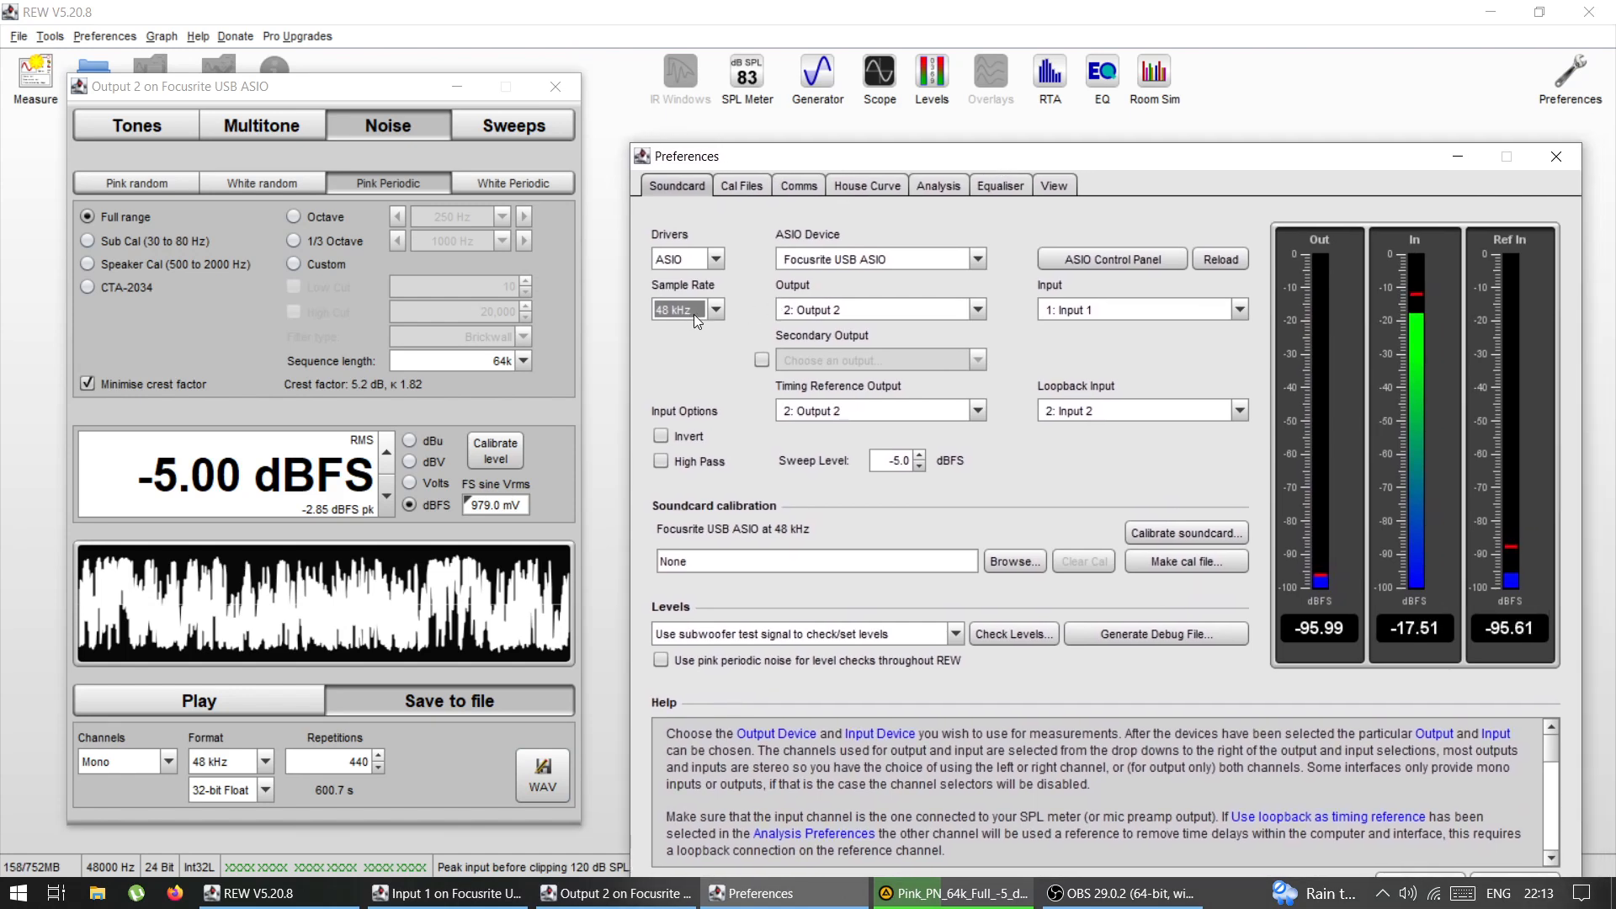
pyautogui.click(1547, 169)
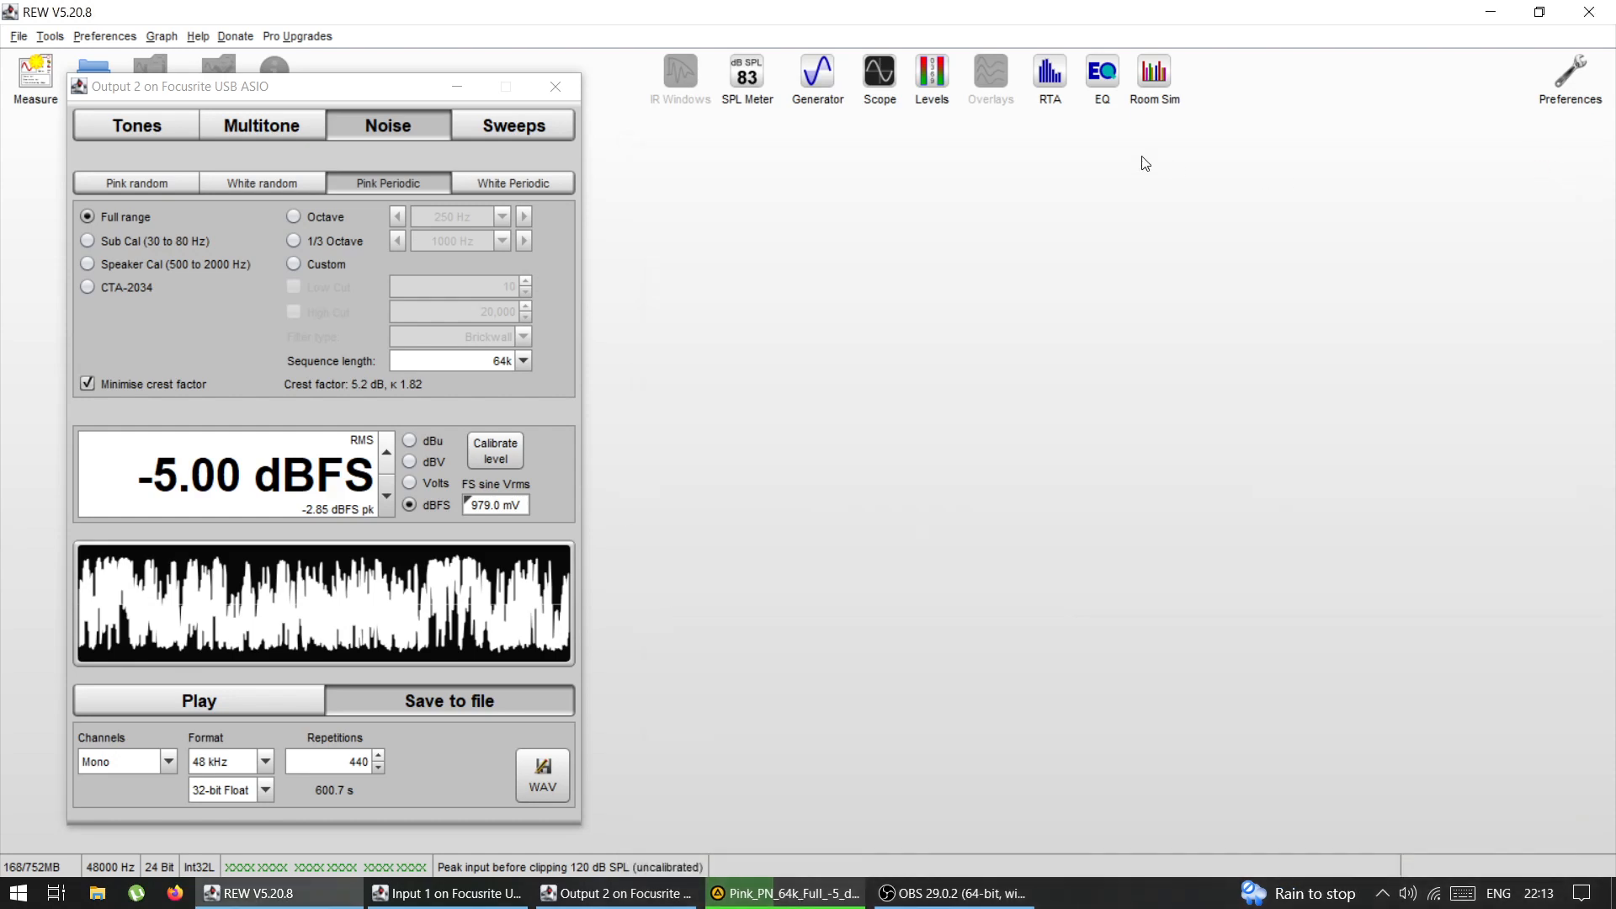
pyautogui.click(1050, 75)
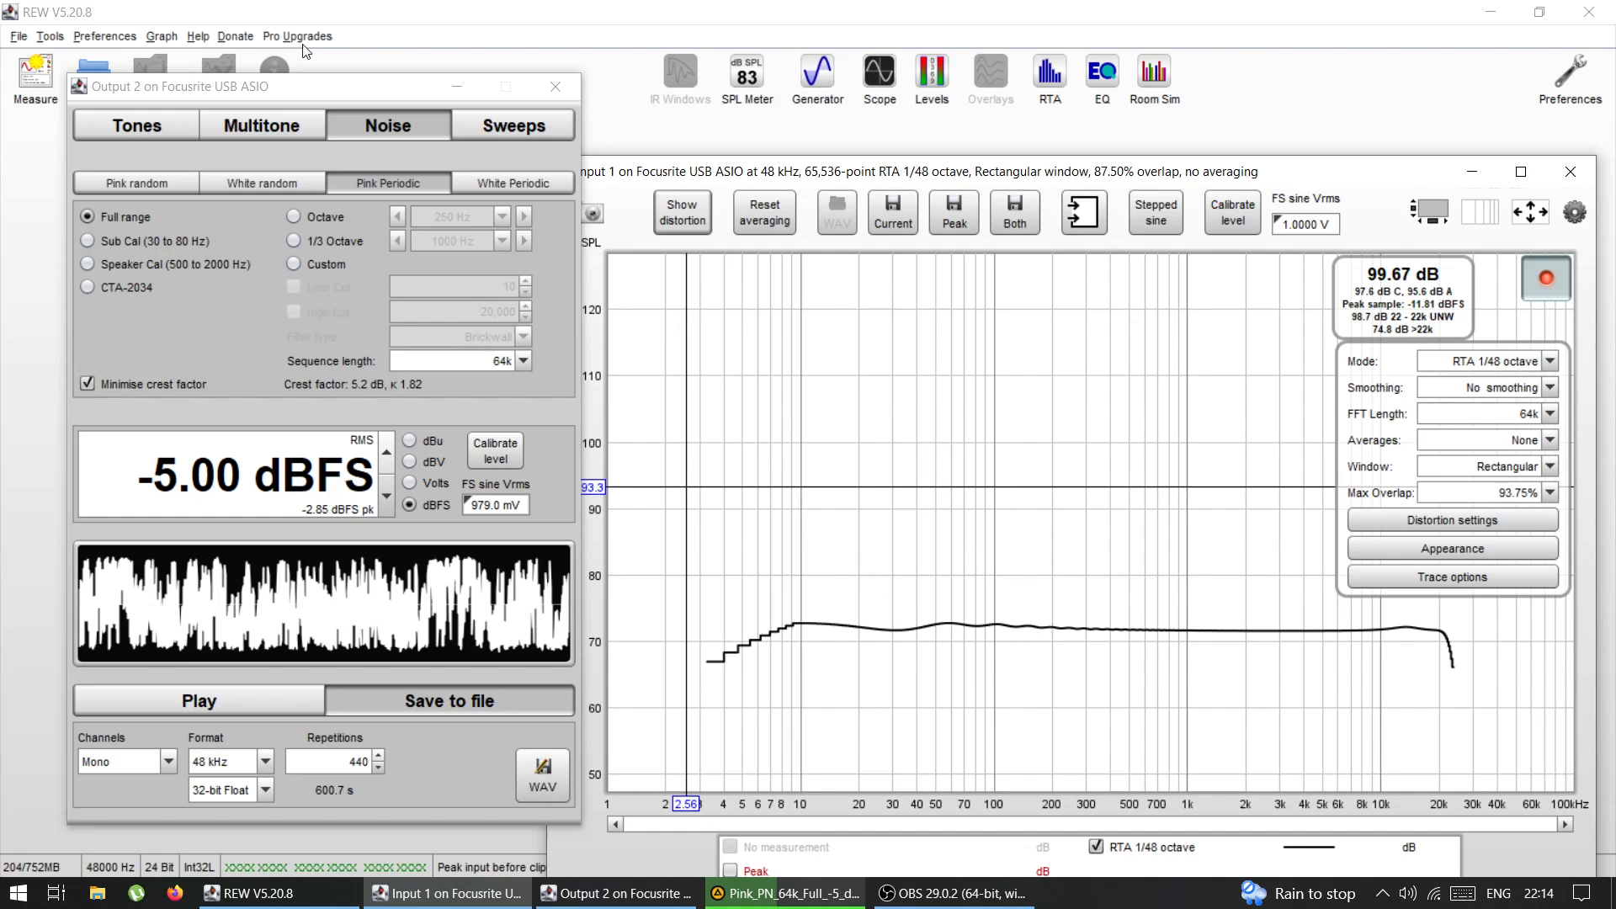
# Step: Review the generator's available sequence lengths and WAV sample rates for pink periodic noise, and close the generator
pyautogui.moveTo(308, 86); pyautogui.dragTo(974, 46)
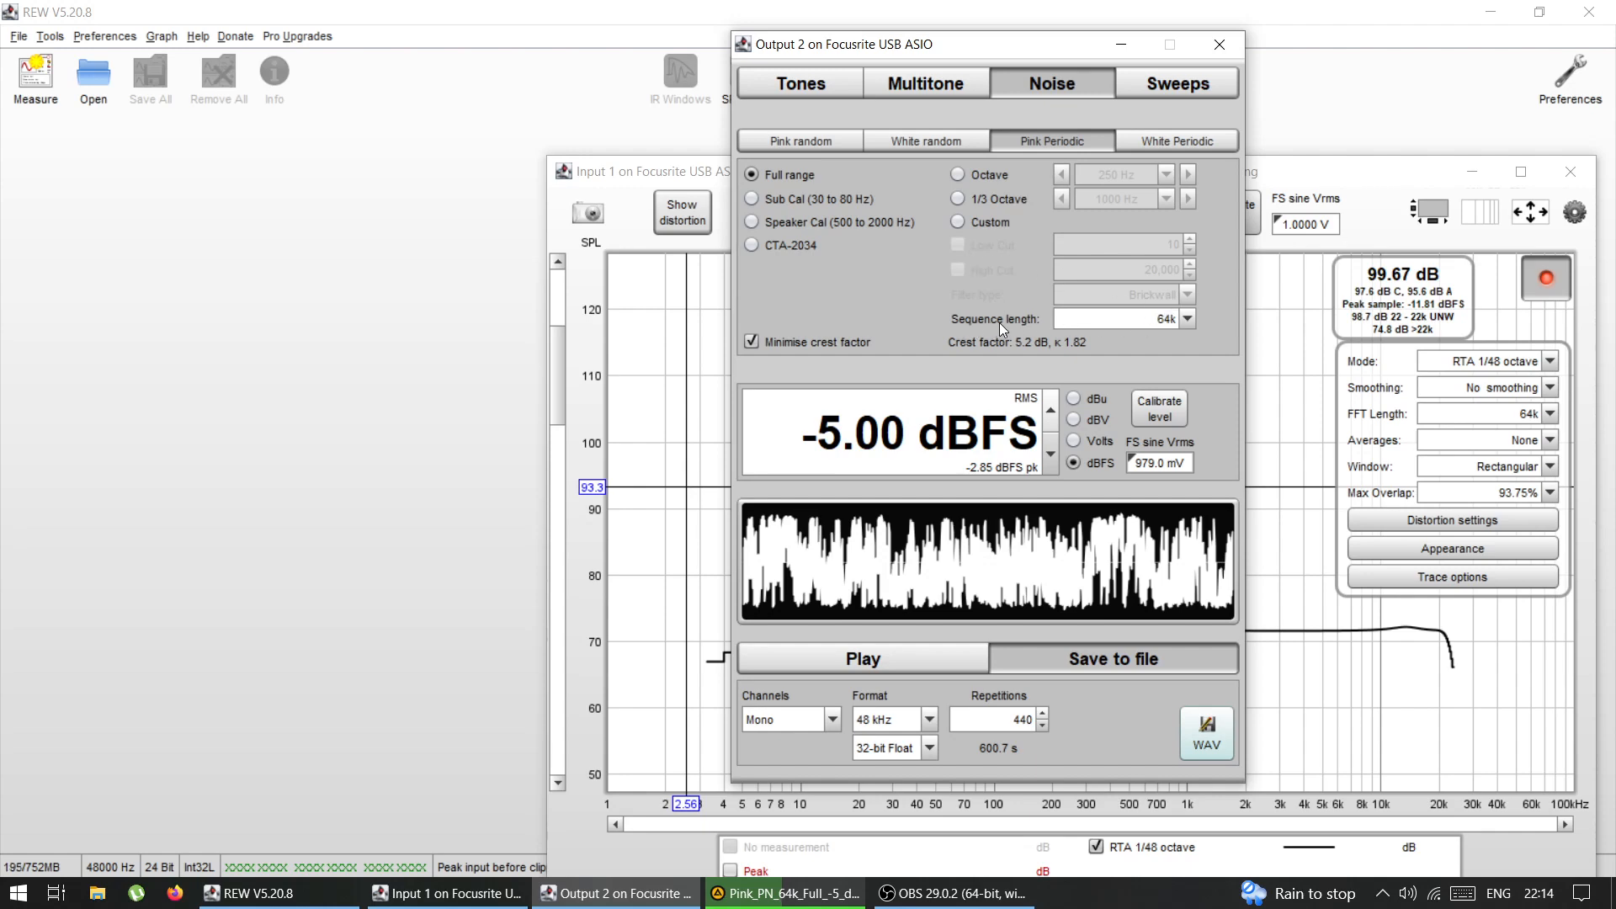
pyautogui.click(1112, 319)
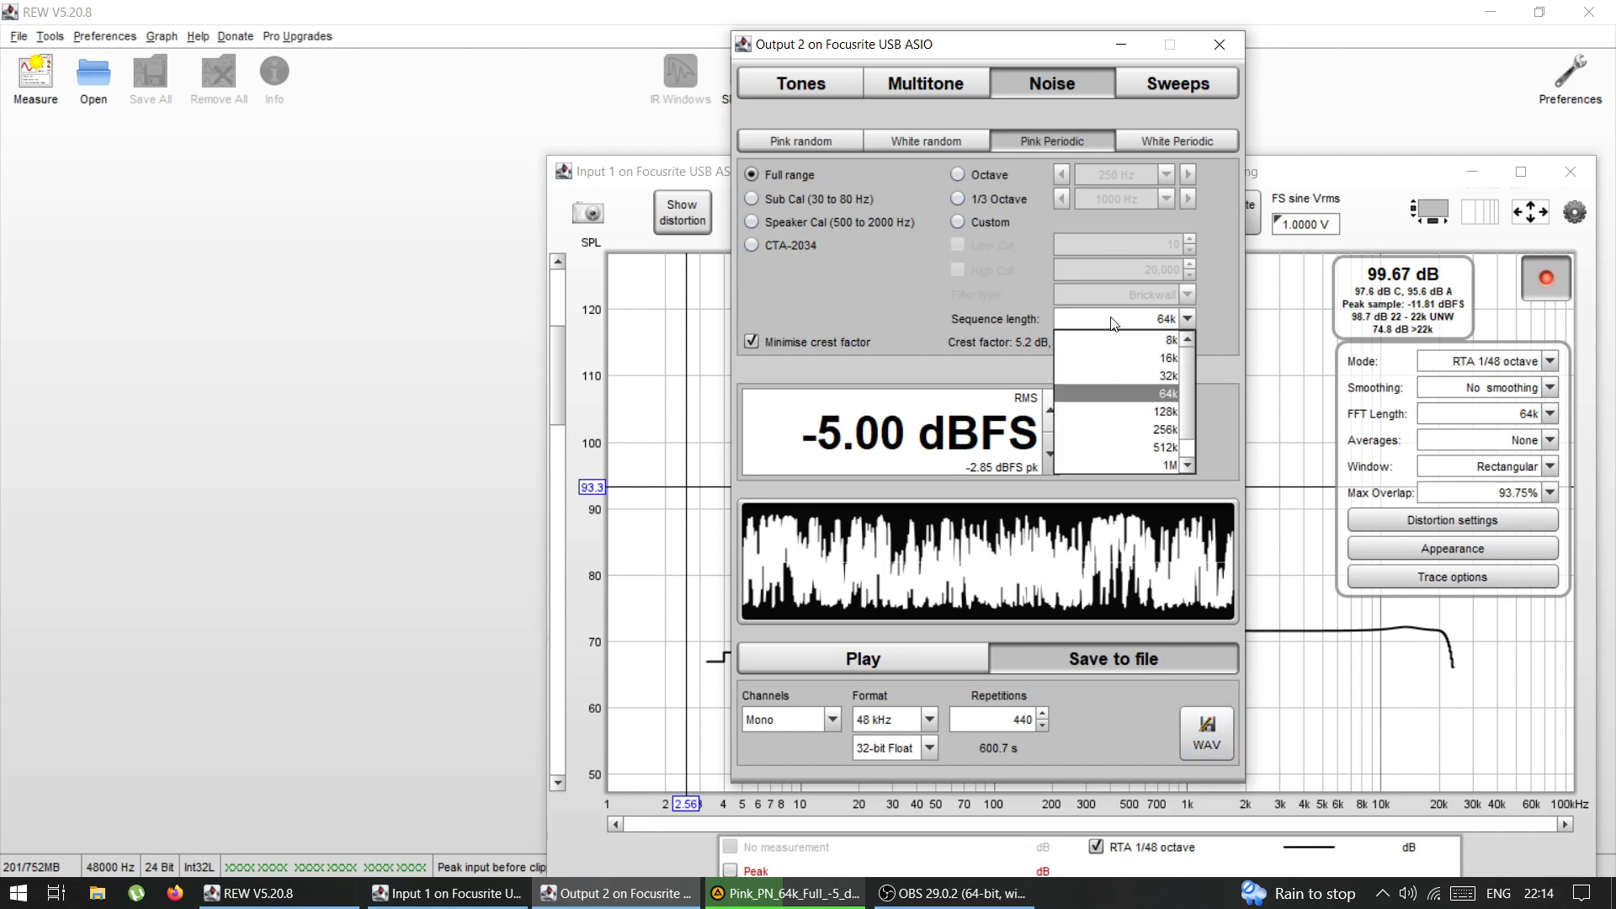
pyautogui.click(1115, 319)
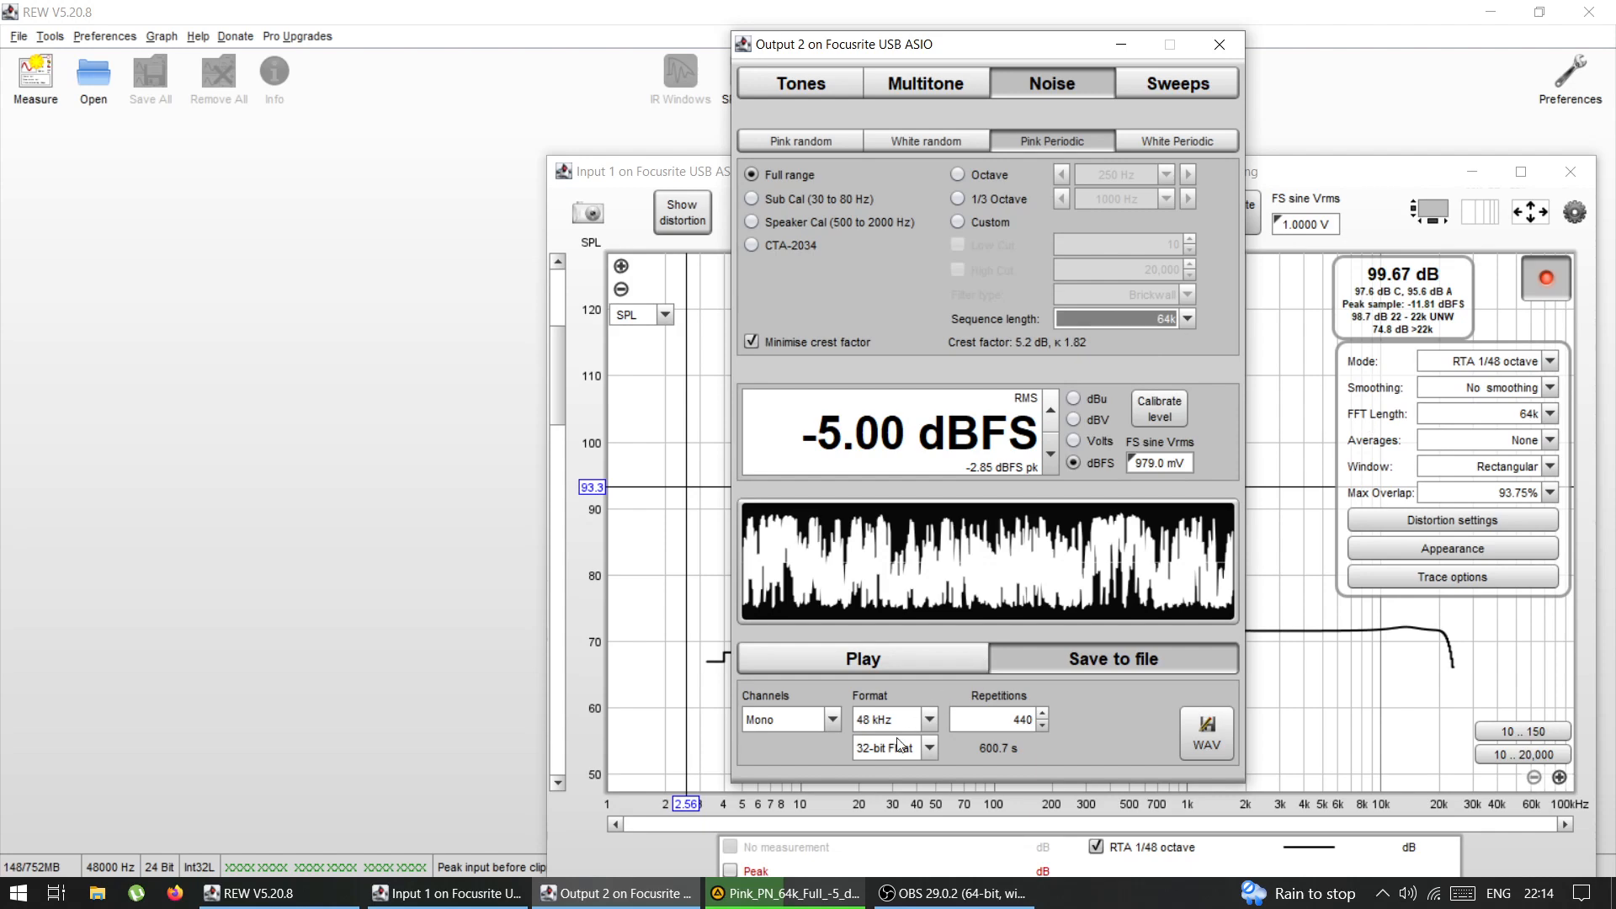
pyautogui.click(927, 719)
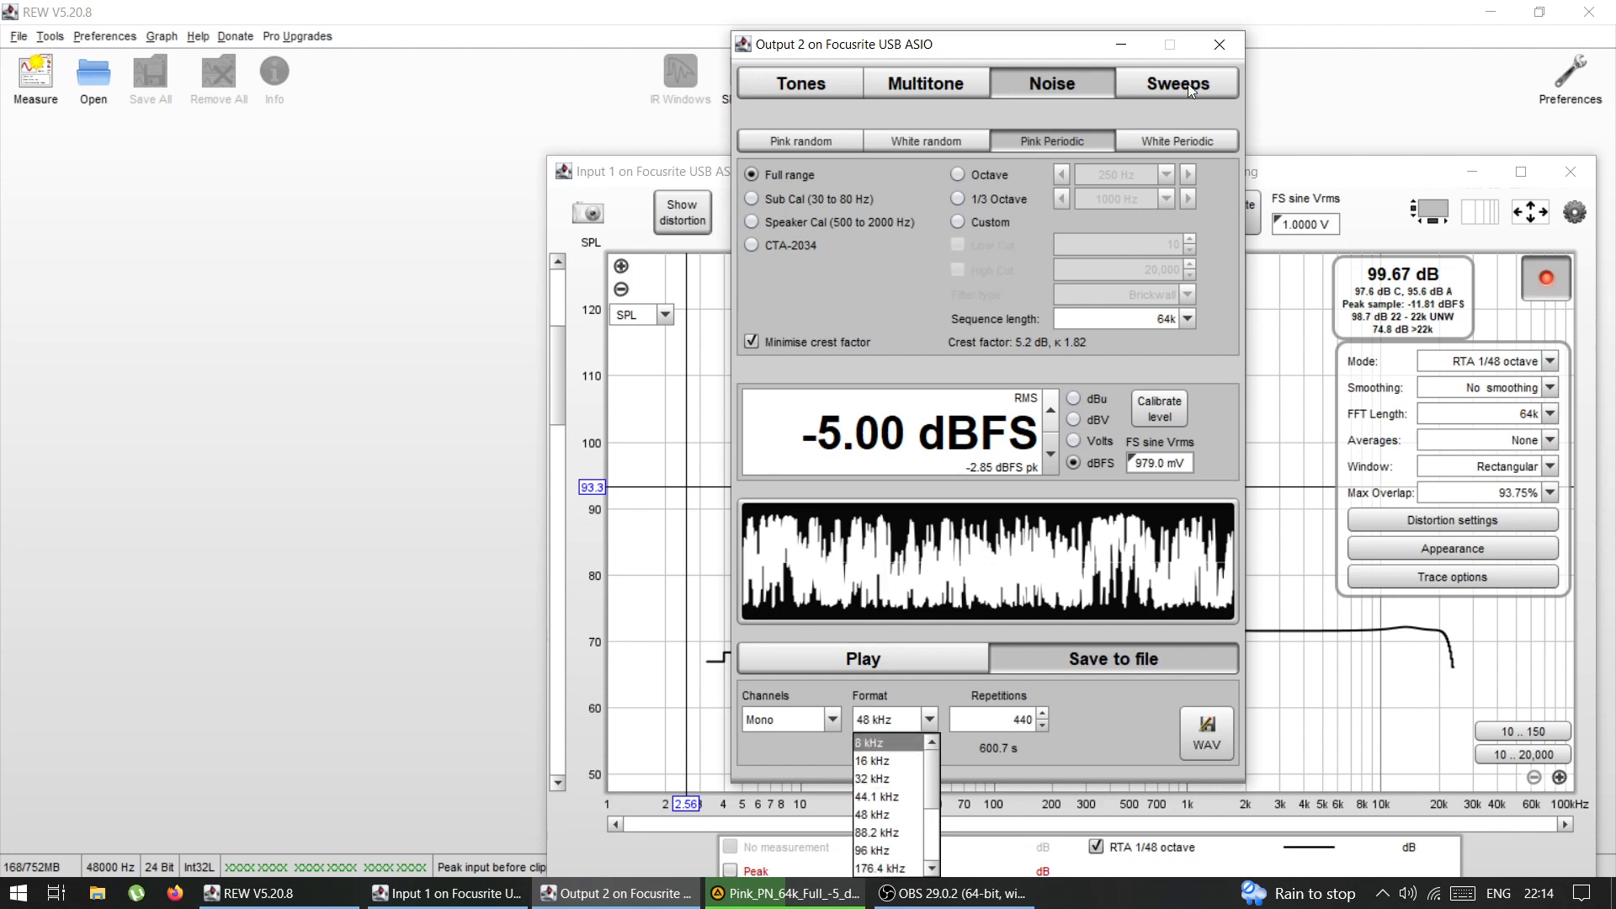
pyautogui.click(1186, 318)
pyautogui.click(1186, 318)
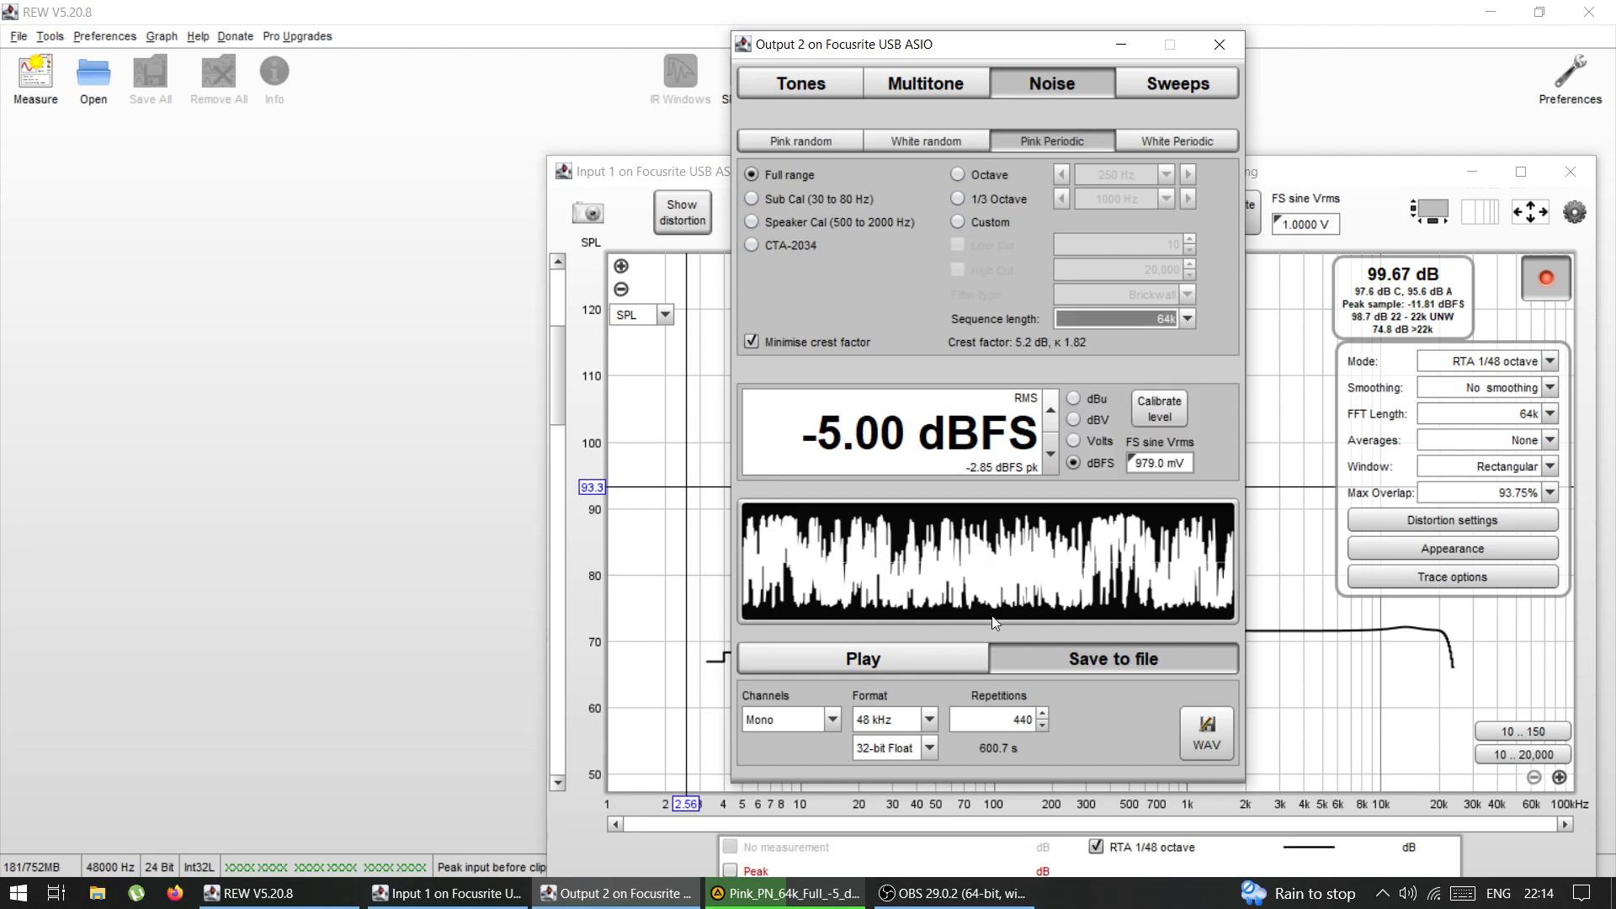
pyautogui.click(930, 720)
pyautogui.click(930, 718)
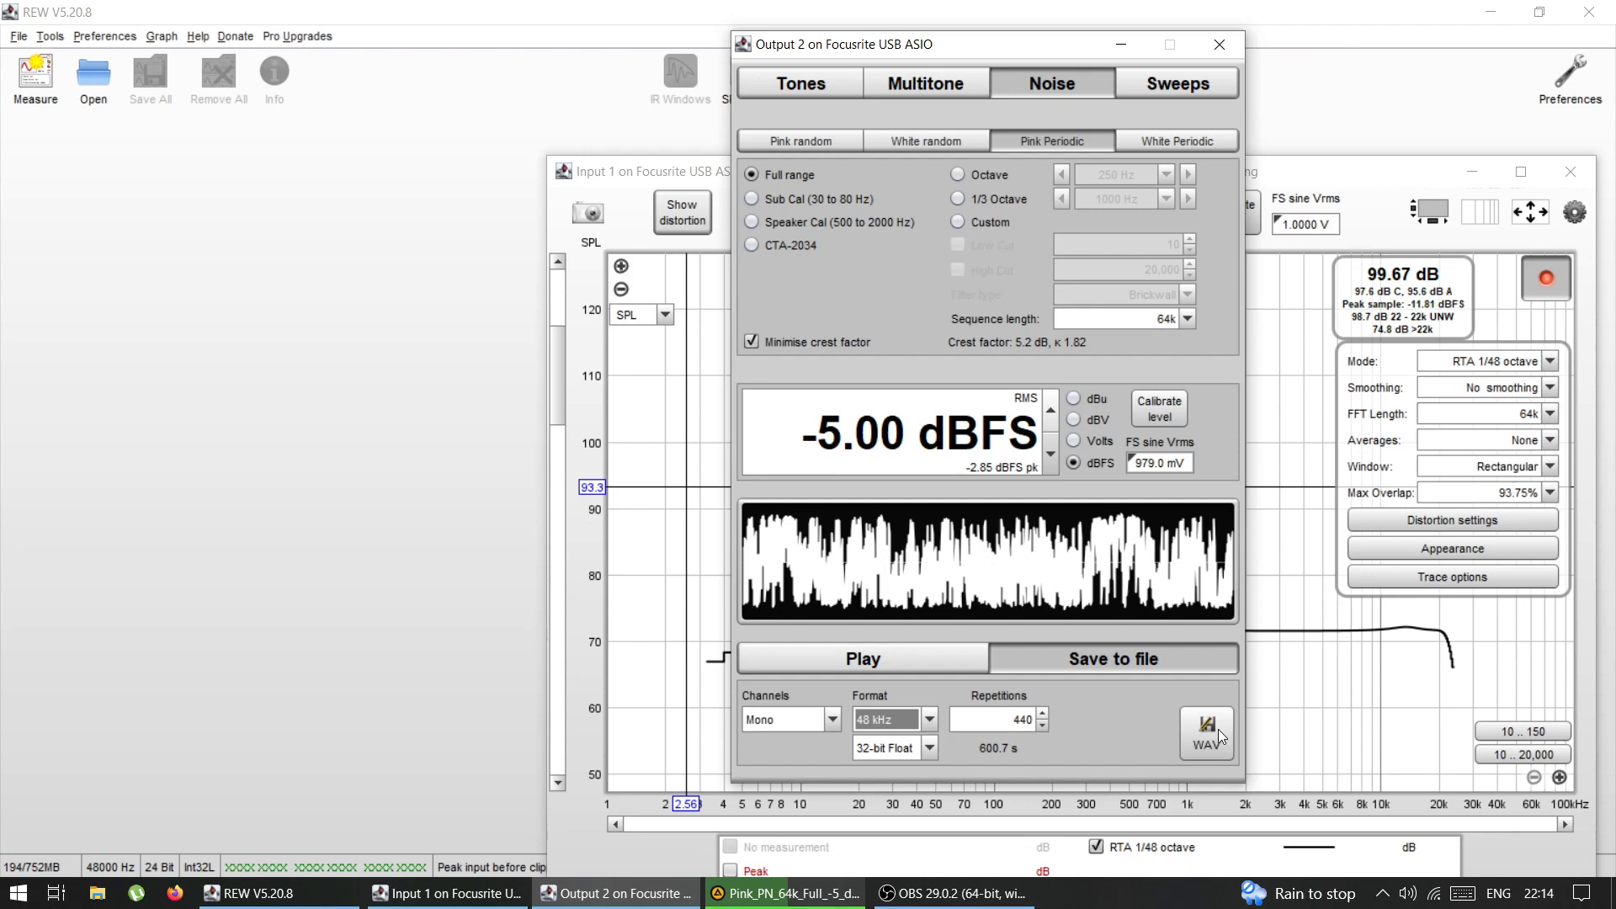
pyautogui.click(1220, 45)
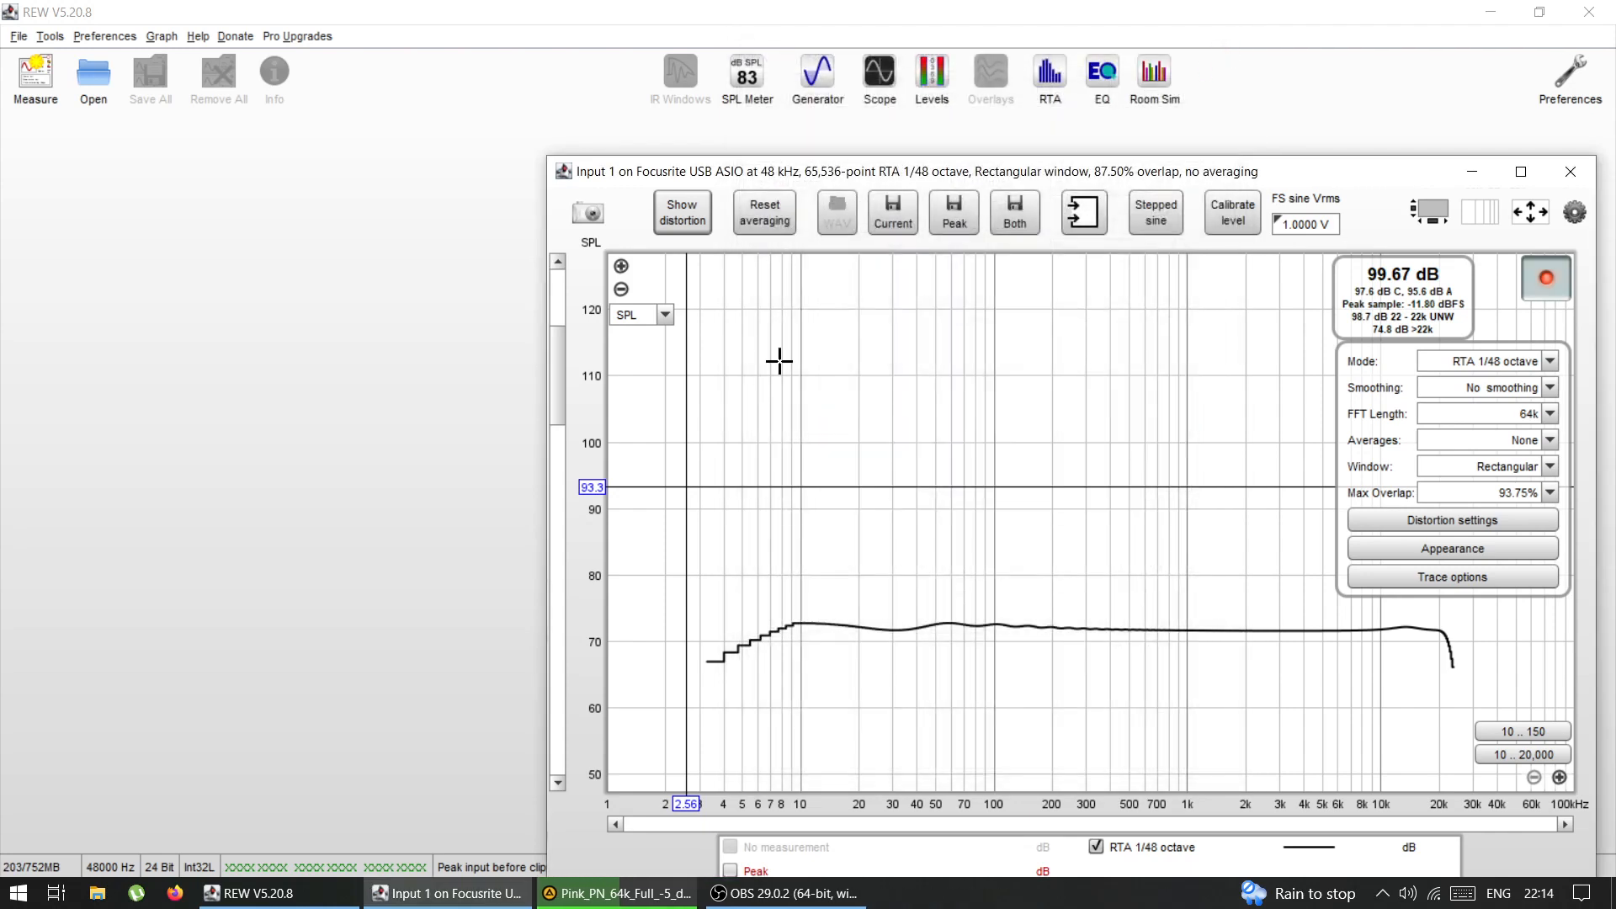
# Step: Switch to AIMP and compare the playlist's pink noise files by sample rate: 8.0k, 48.0k and 96.0k
pyautogui.click(602, 895)
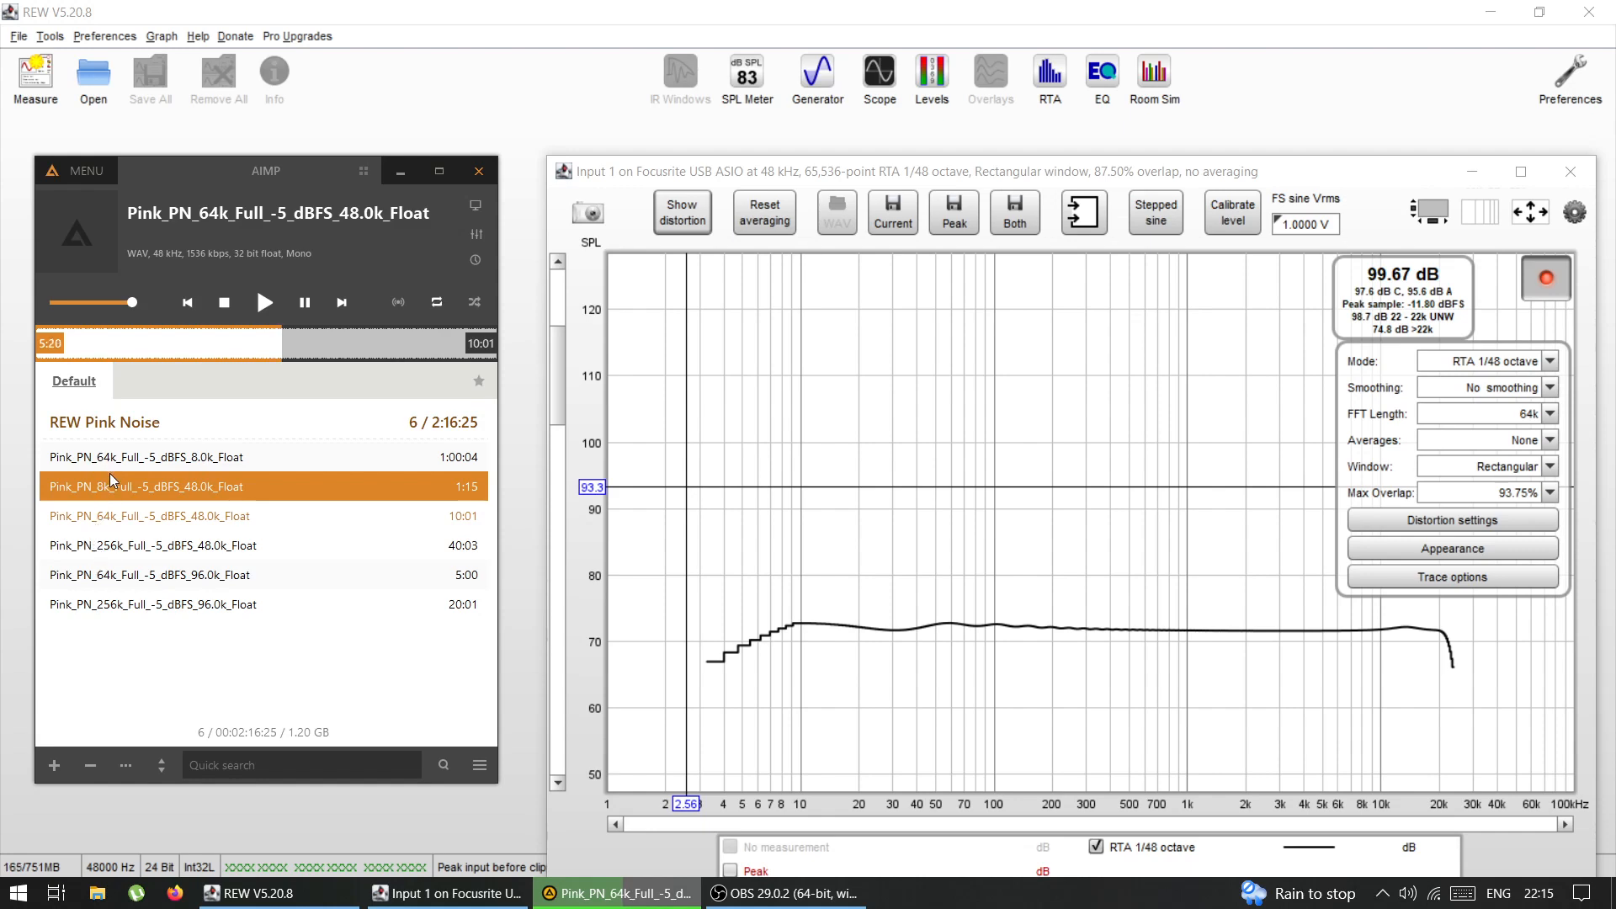
pyautogui.click(194, 461)
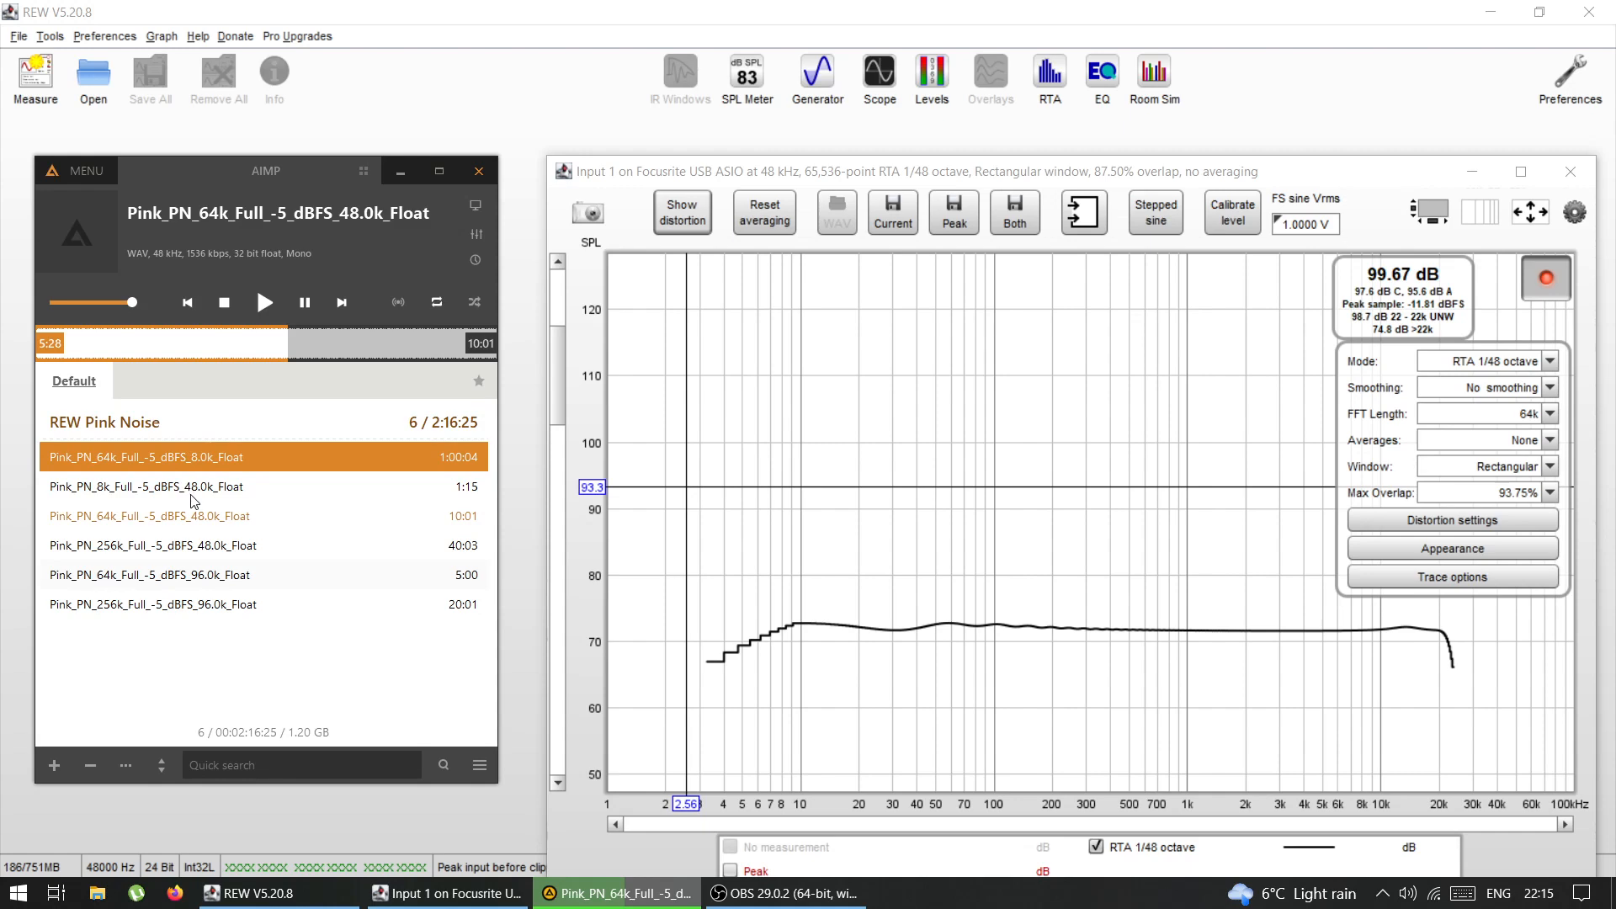
pyautogui.click(194, 495)
pyautogui.click(199, 575)
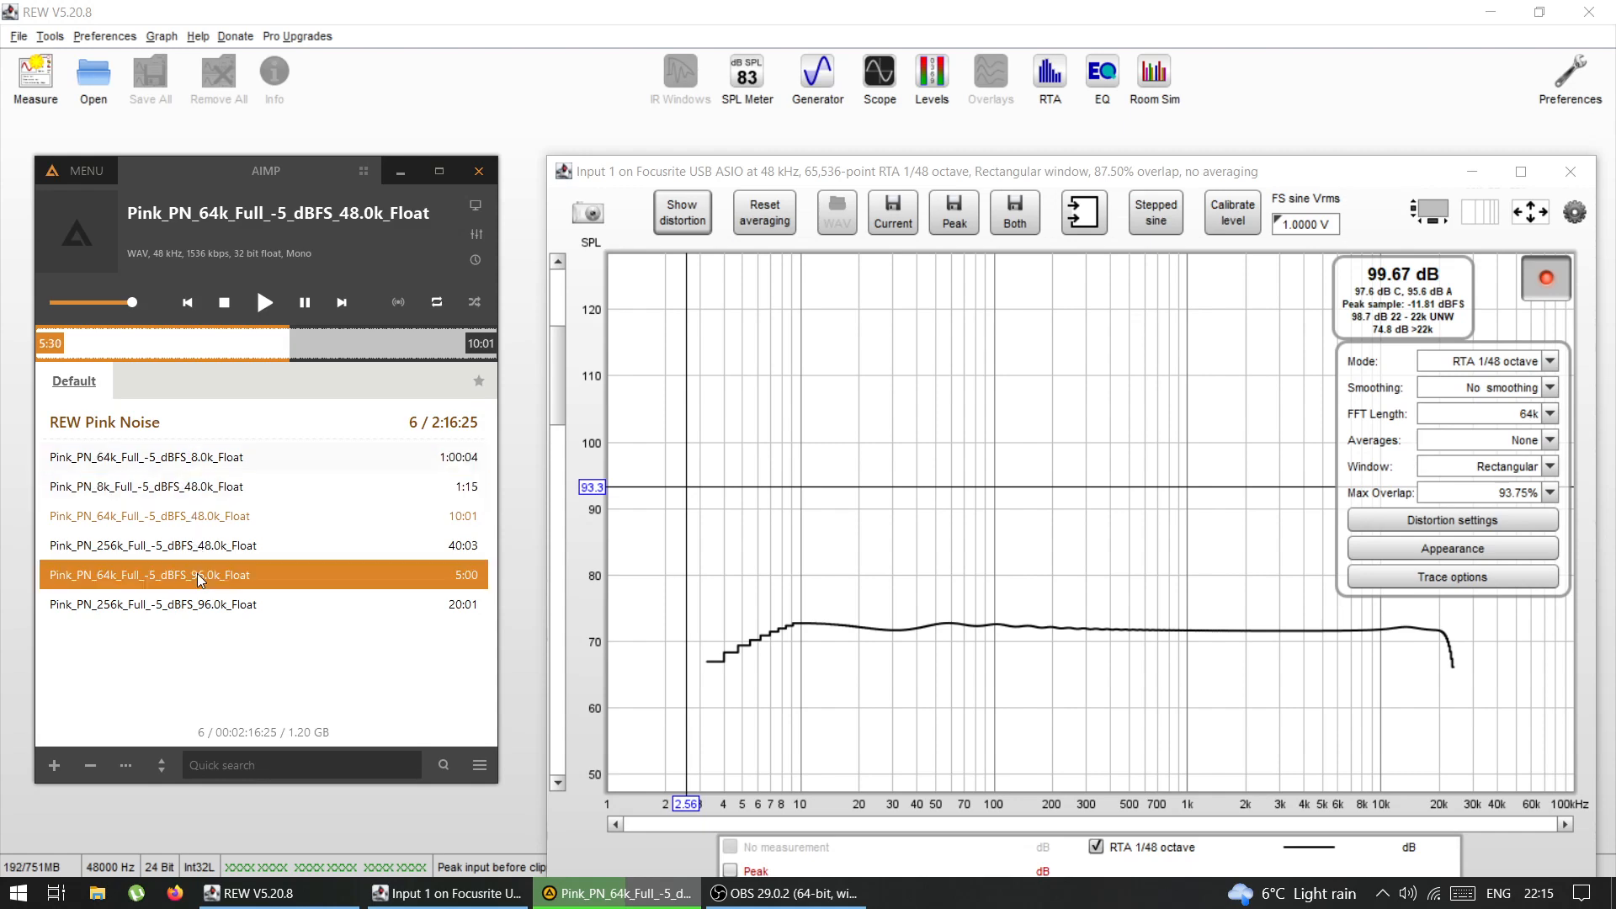
pyautogui.click(200, 601)
pyautogui.click(199, 584)
pyautogui.click(176, 463)
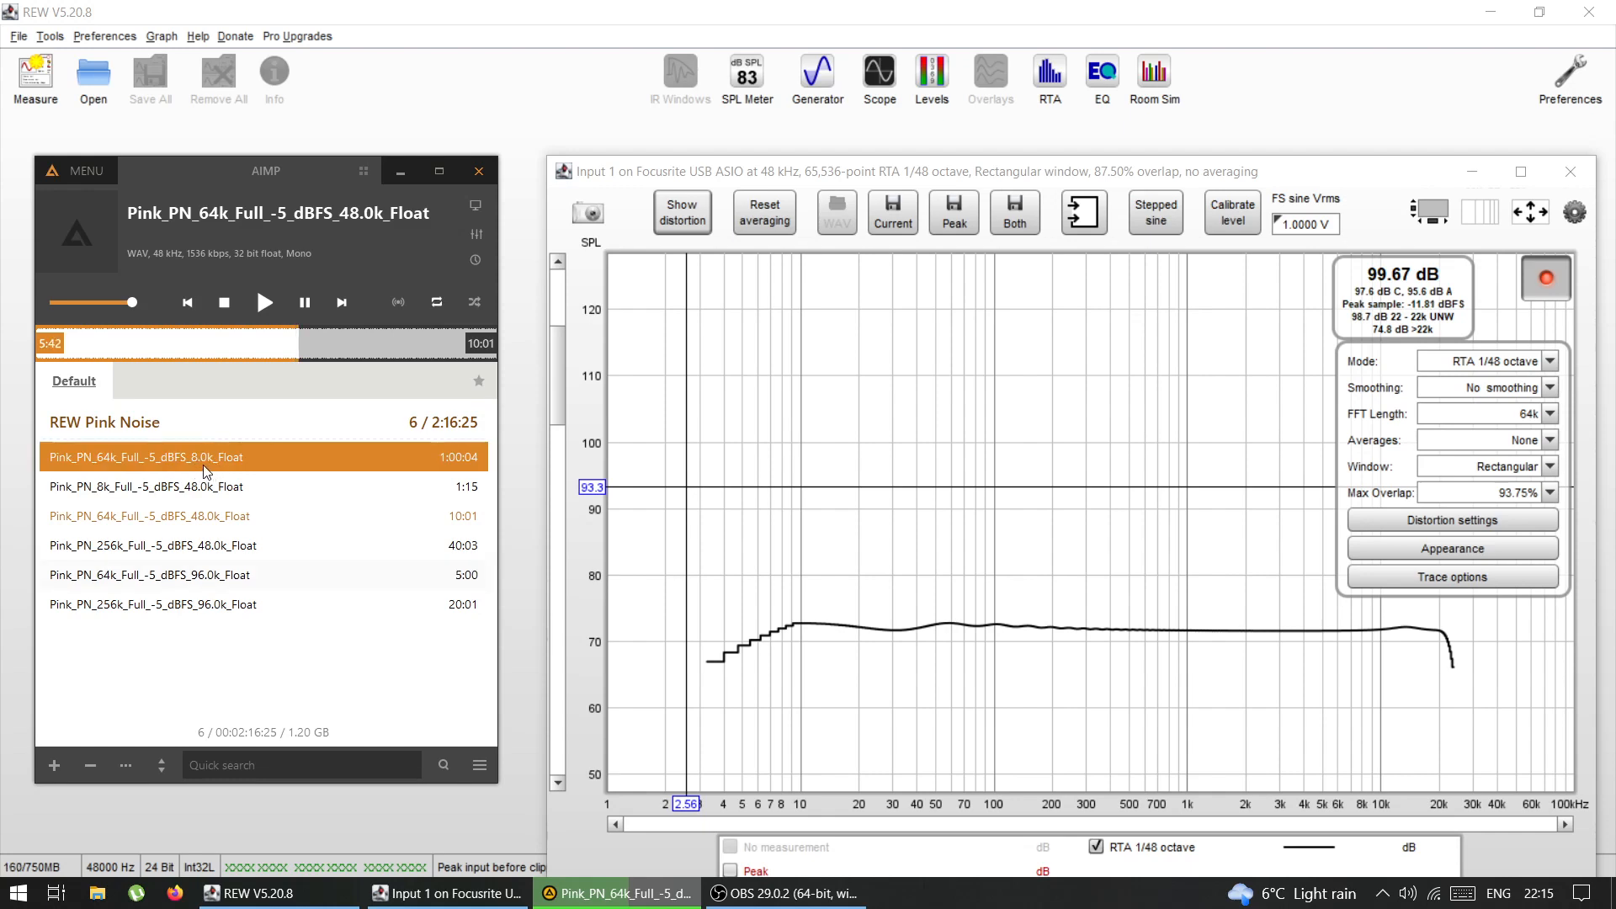
# Step: Compare the 8k, 64k and 256k pink noise files at 48.0k in the playlist, finishing on the 64k file at 96.0k
pyautogui.click(202, 497)
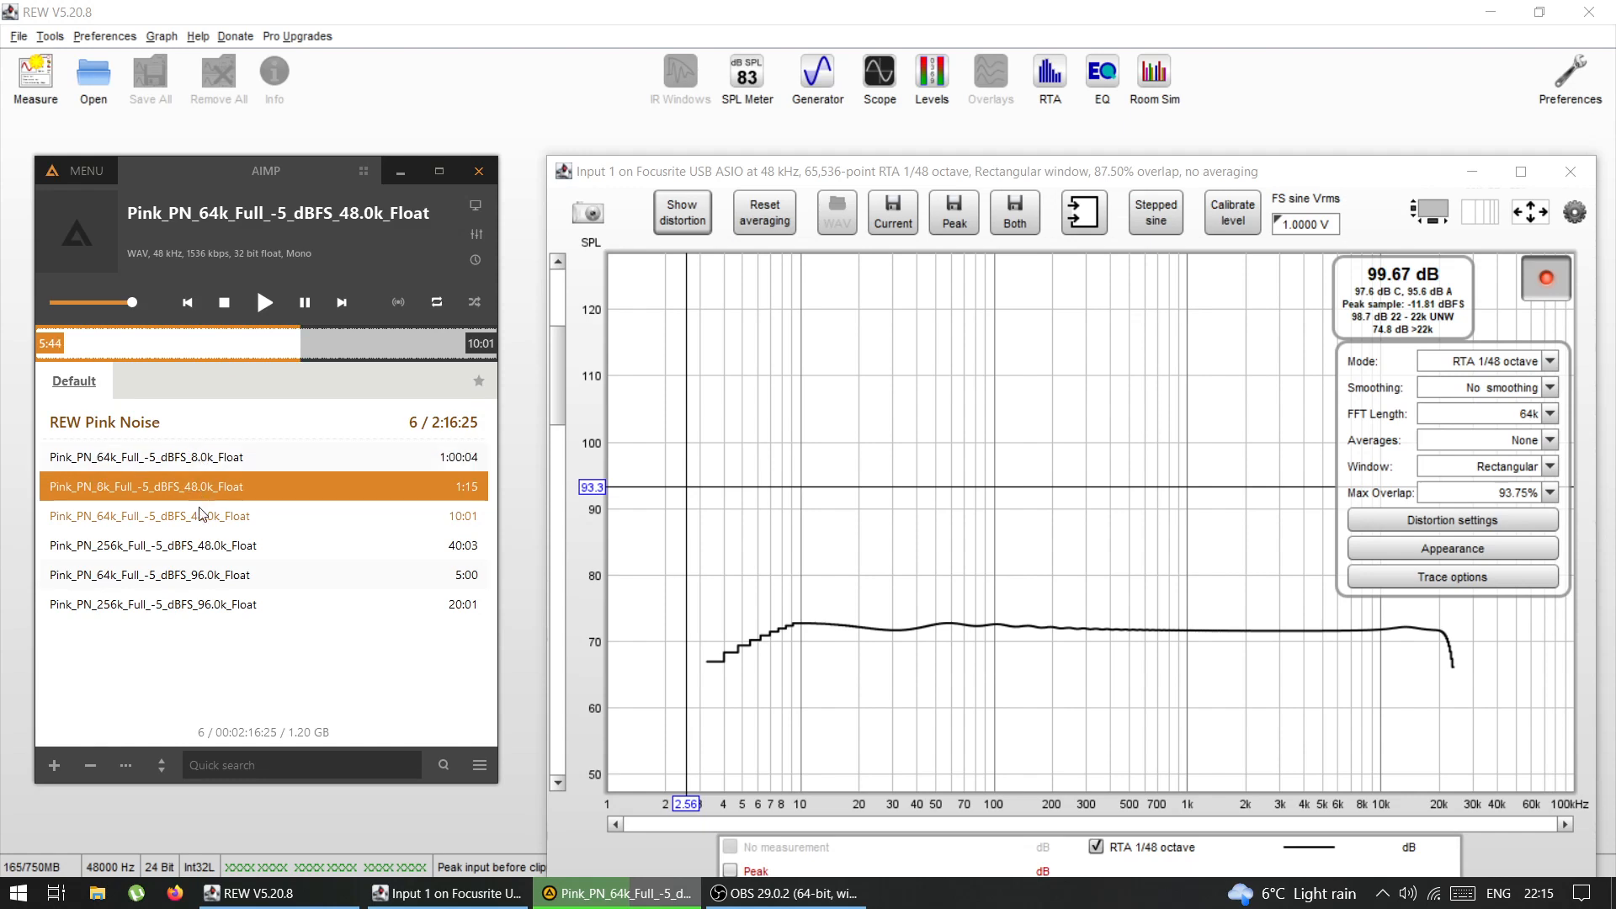
pyautogui.click(202, 524)
pyautogui.click(202, 545)
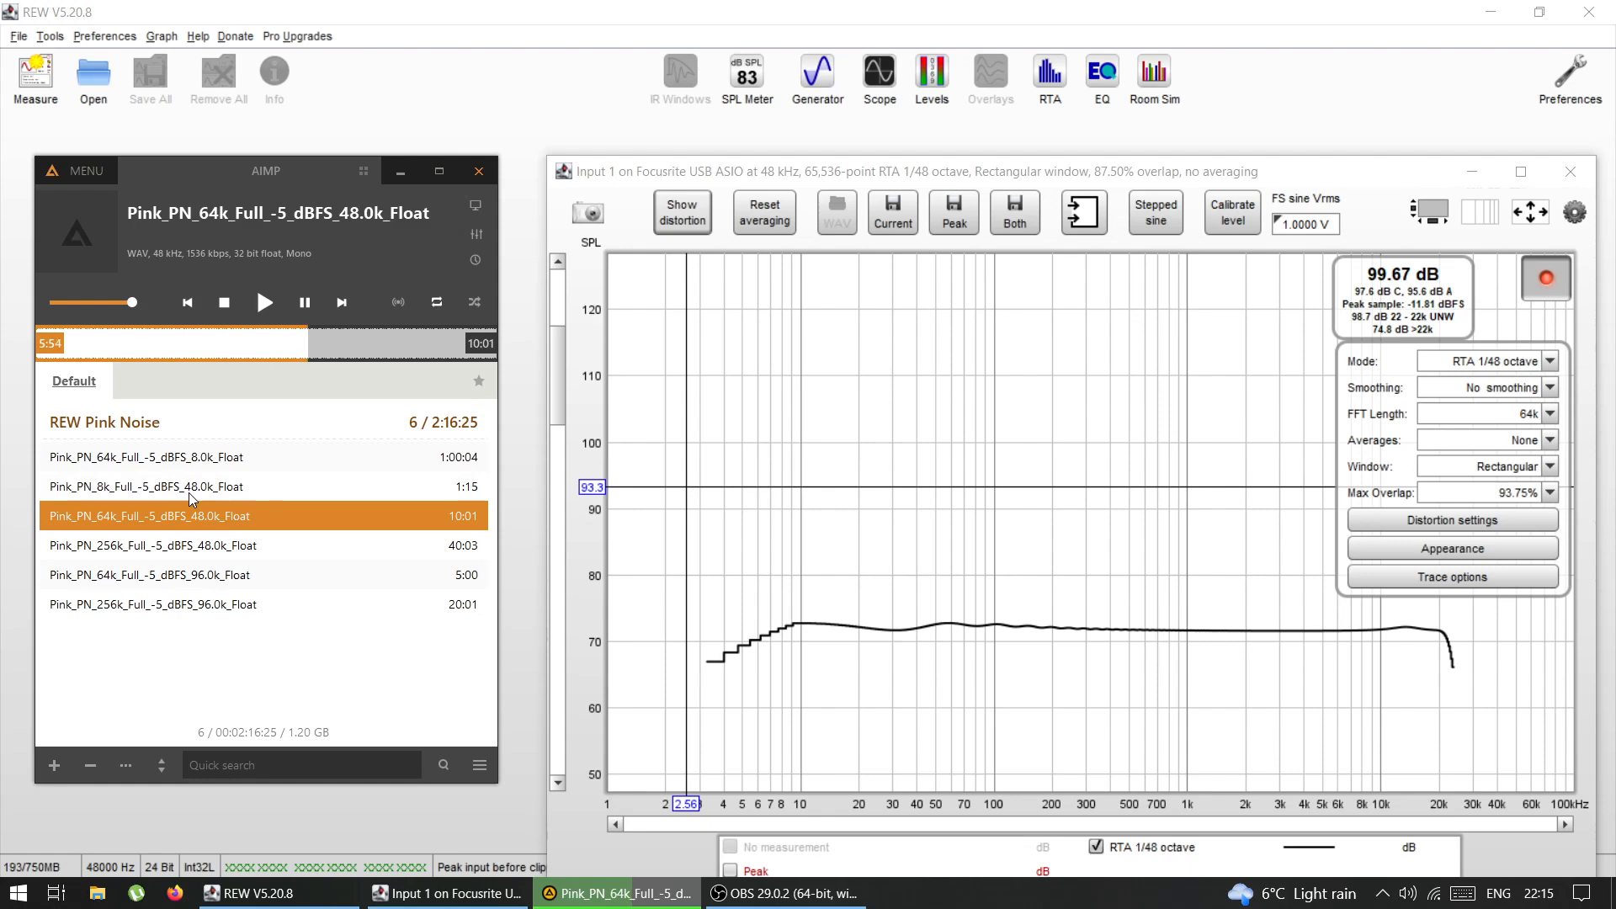
pyautogui.click(212, 494)
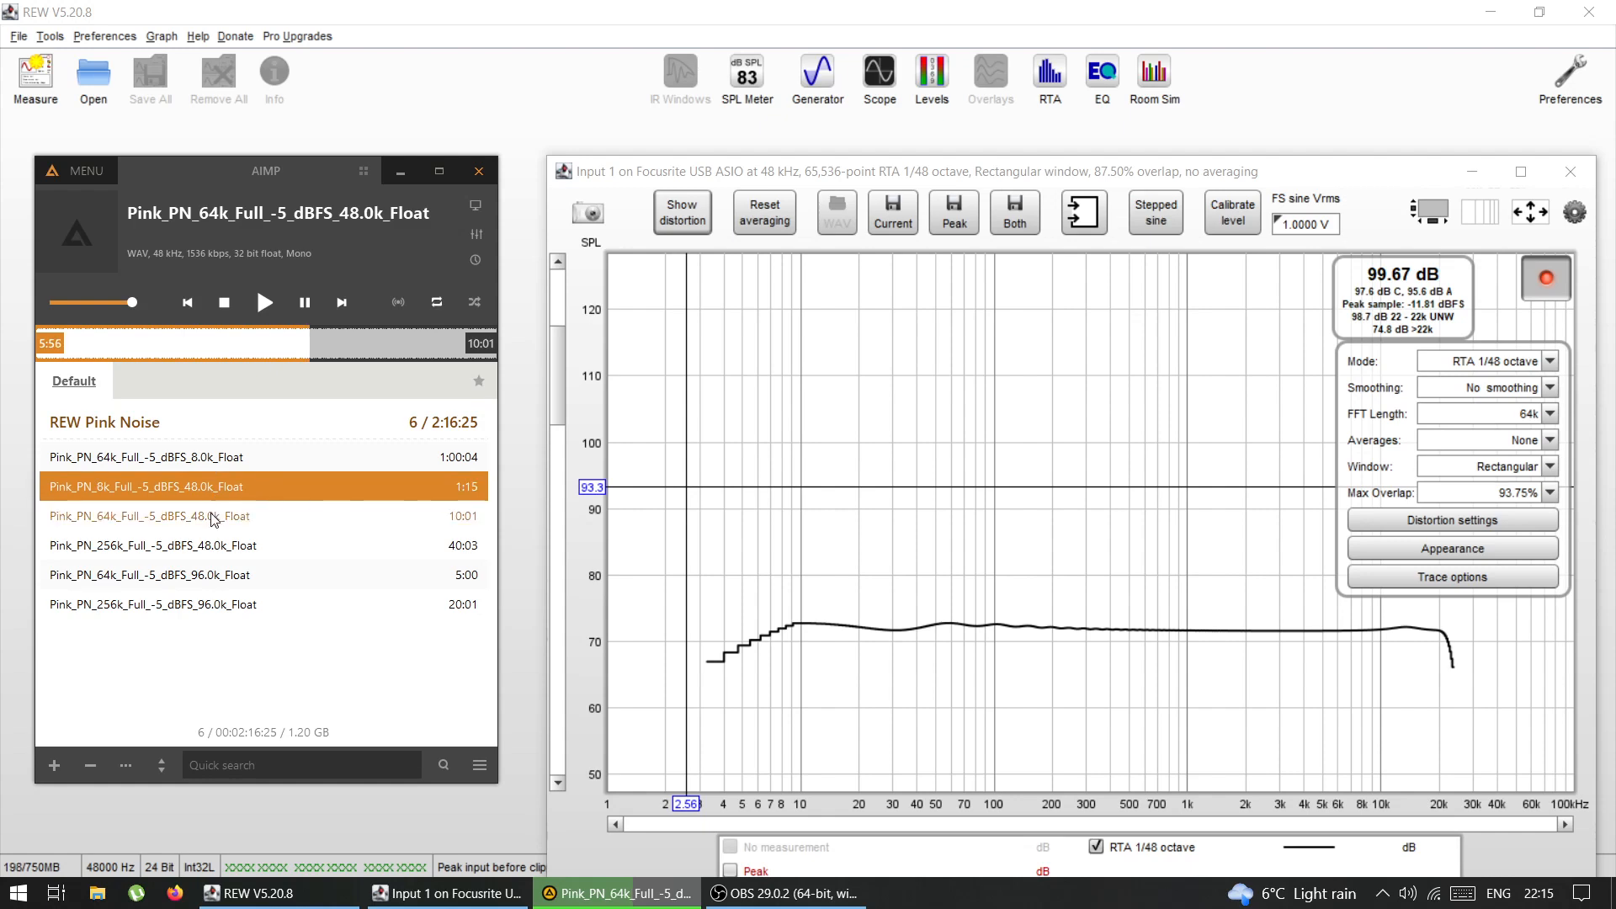
pyautogui.click(212, 516)
pyautogui.click(212, 543)
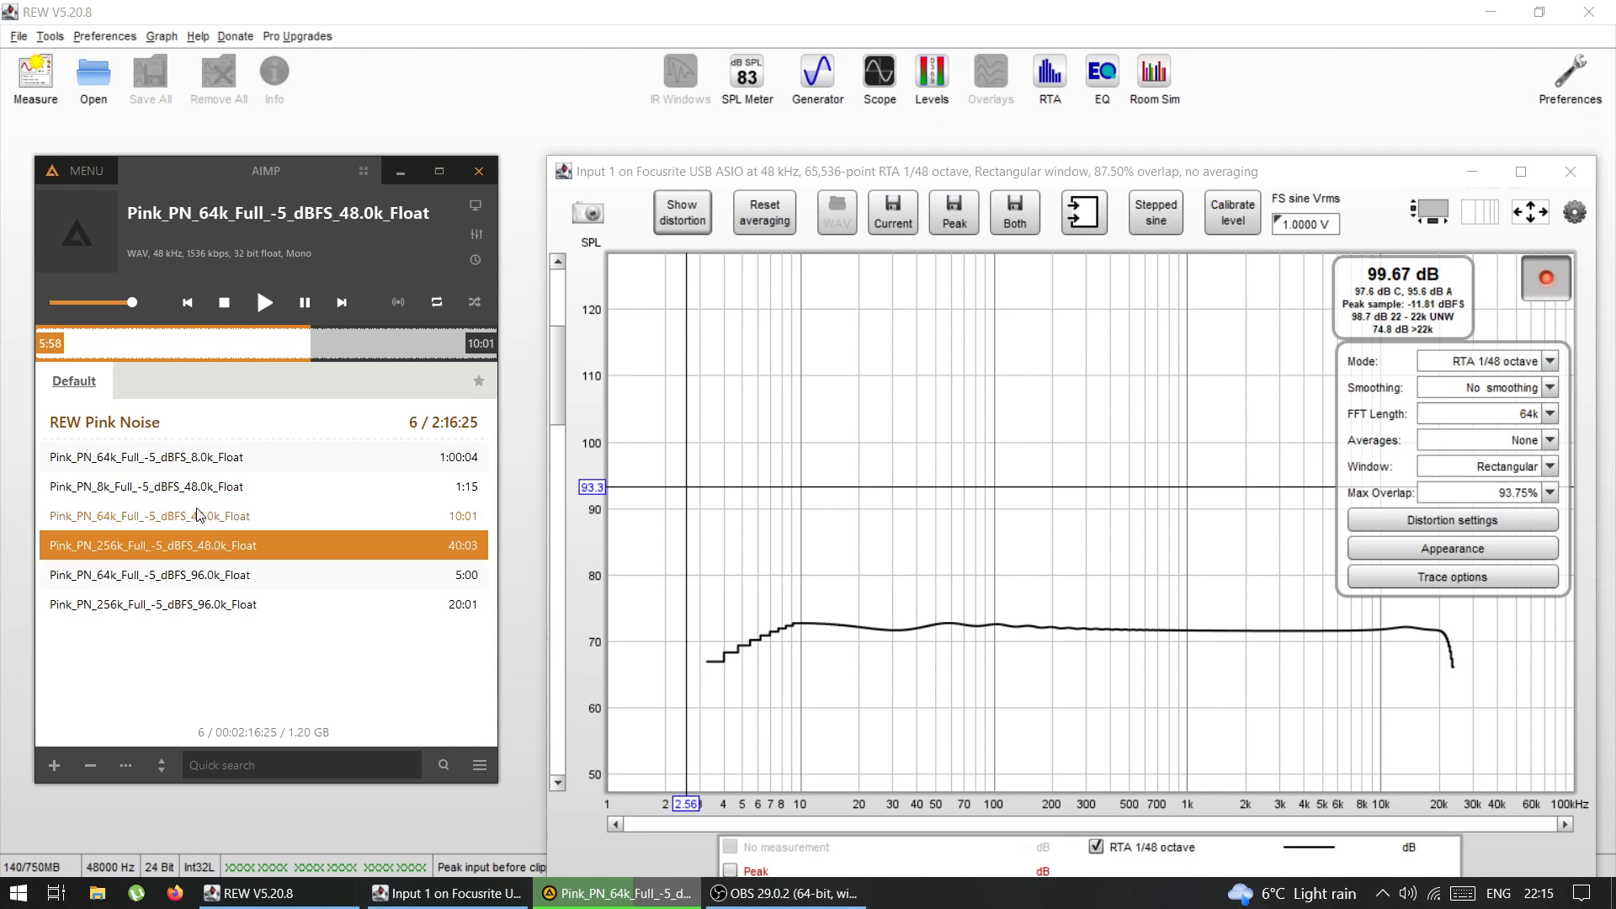
pyautogui.click(100, 495)
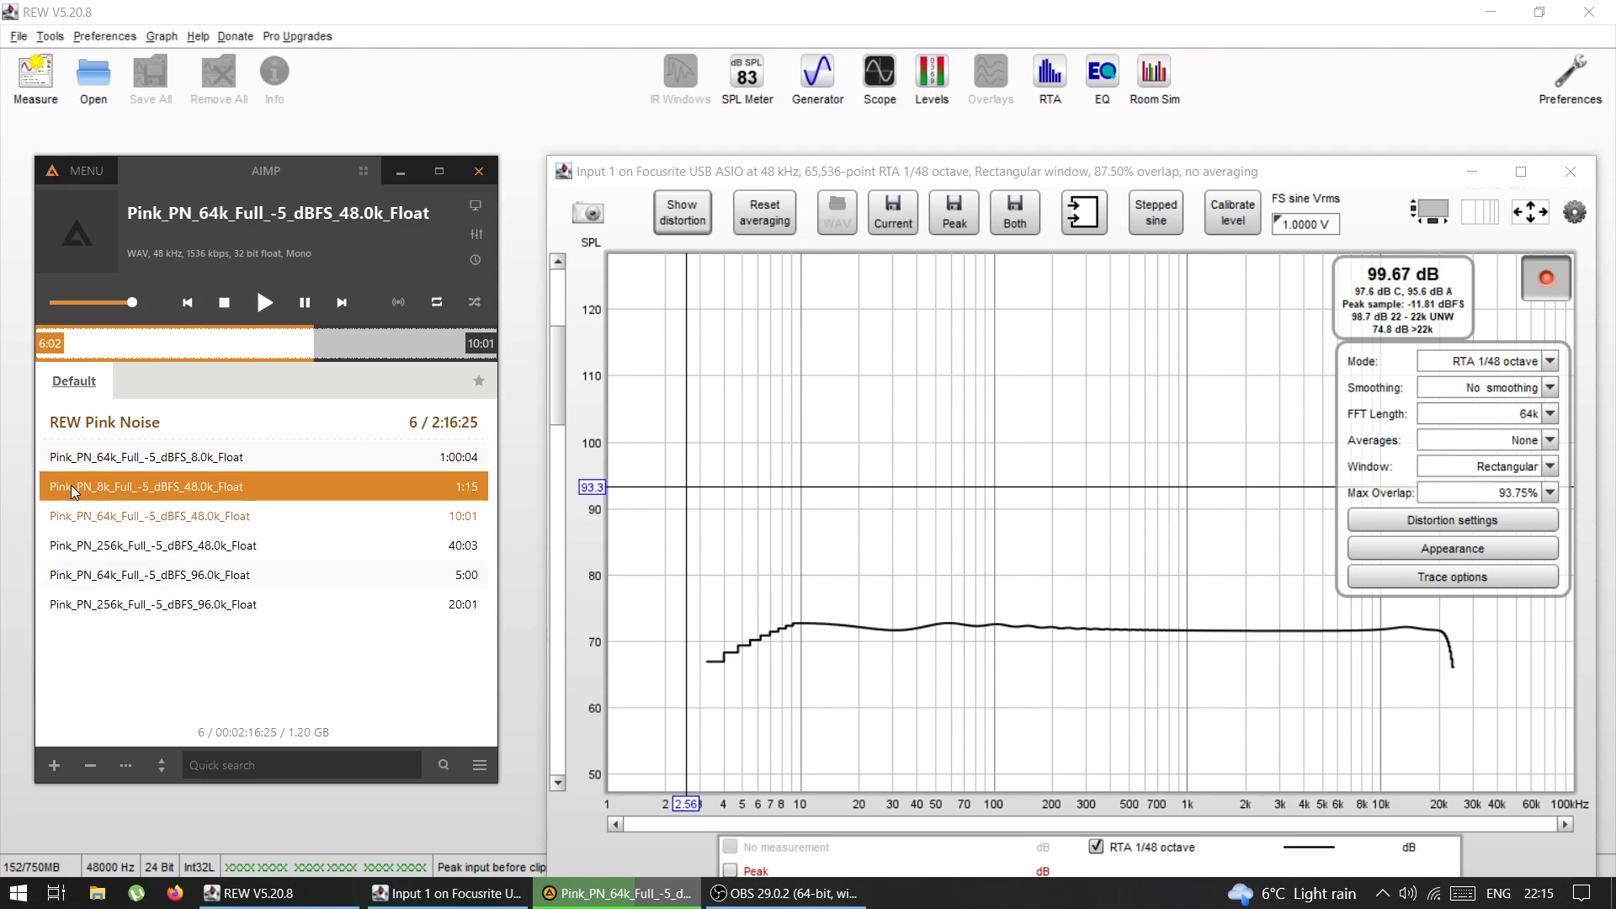
pyautogui.click(103, 514)
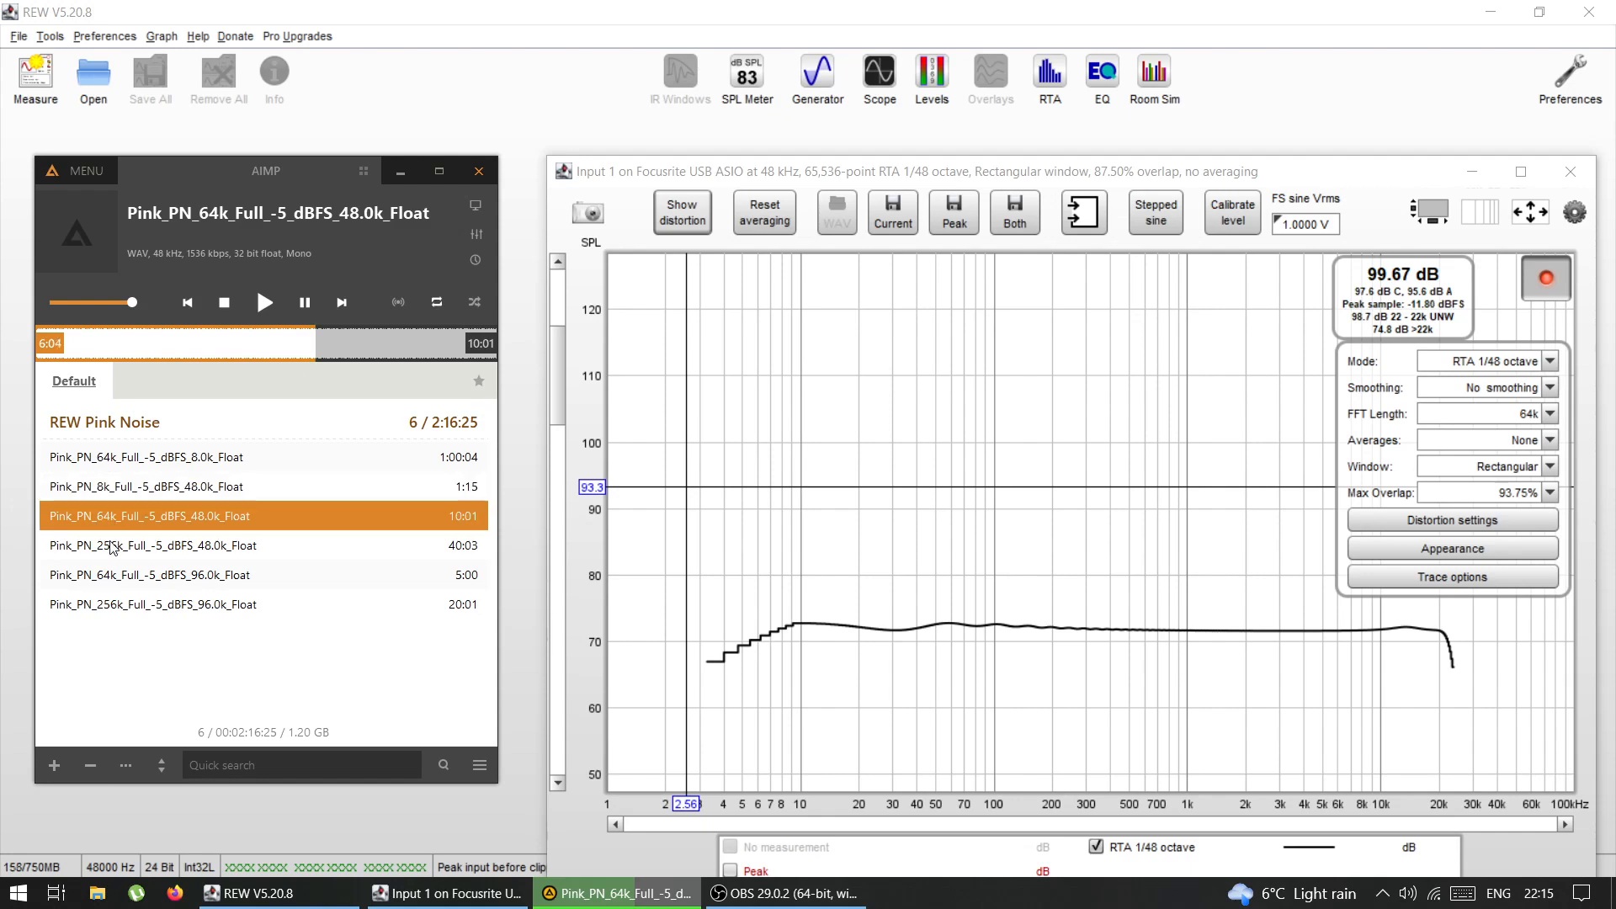
pyautogui.click(110, 547)
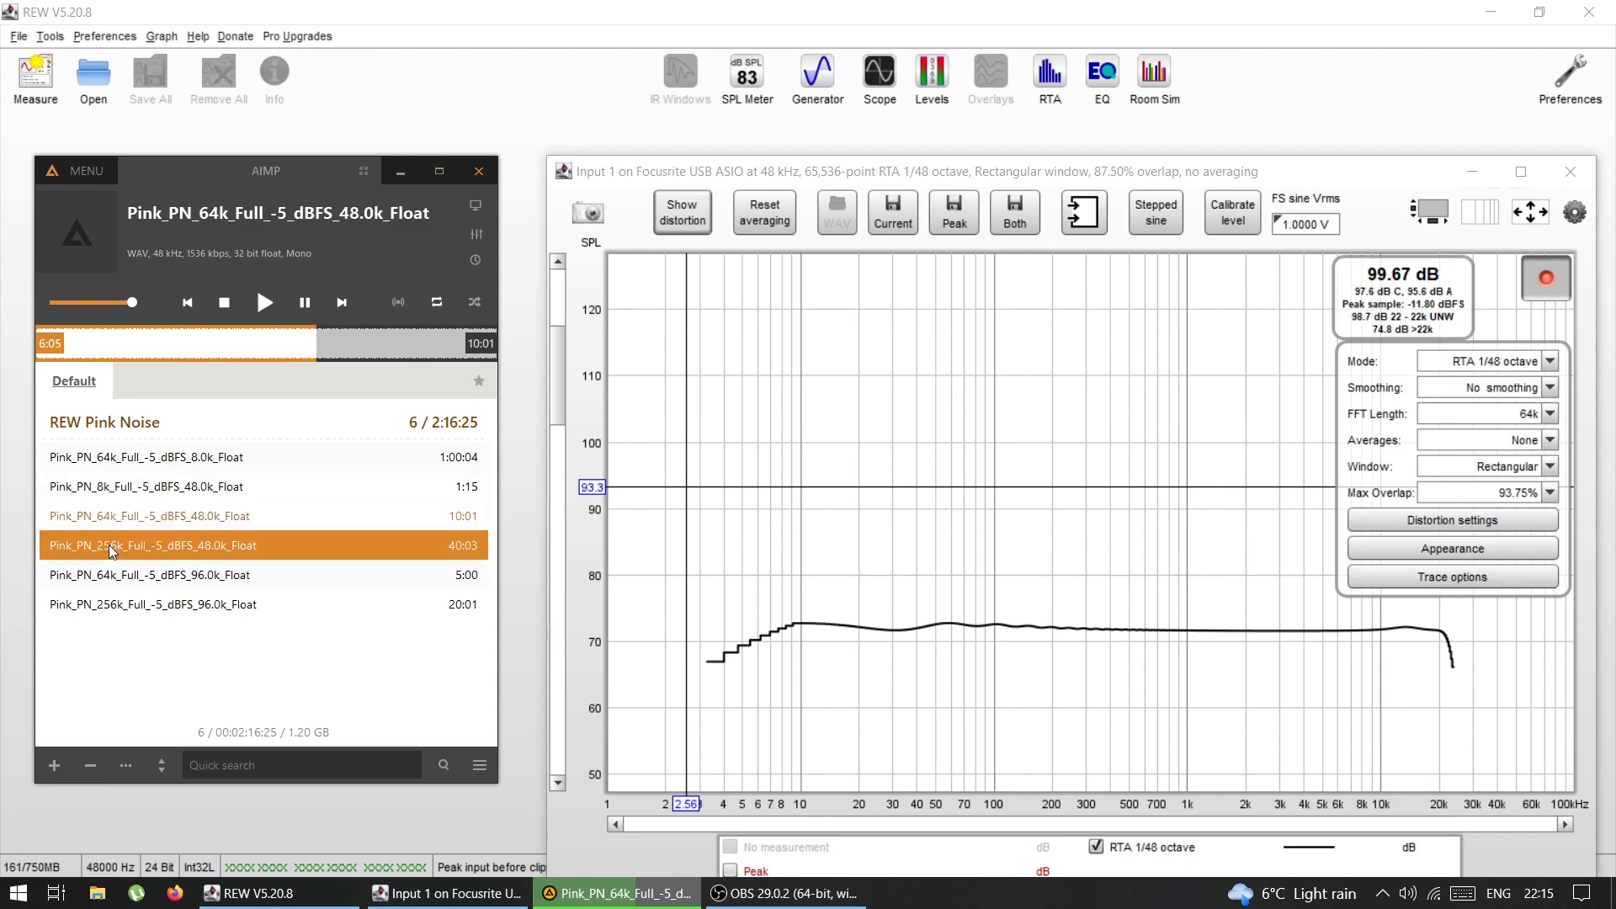
pyautogui.click(193, 579)
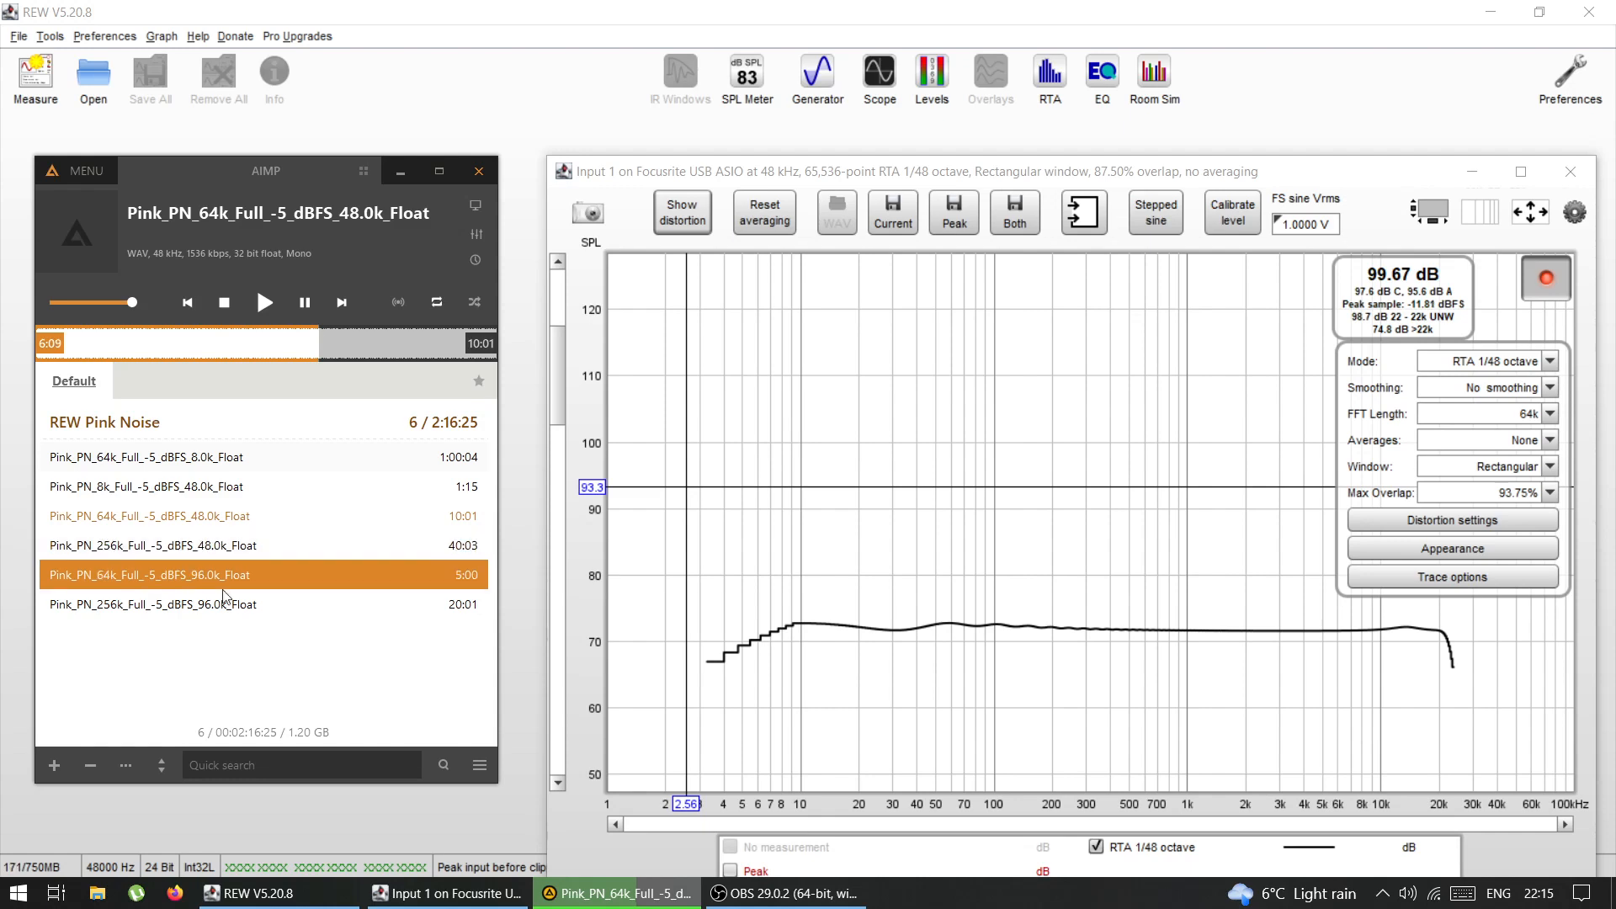
# Step: Compare the 64k and 256k pink noise files at 96.0k and 48.0k in the playlist, finishing on the 64k file at 48.0k
pyautogui.click(108, 606)
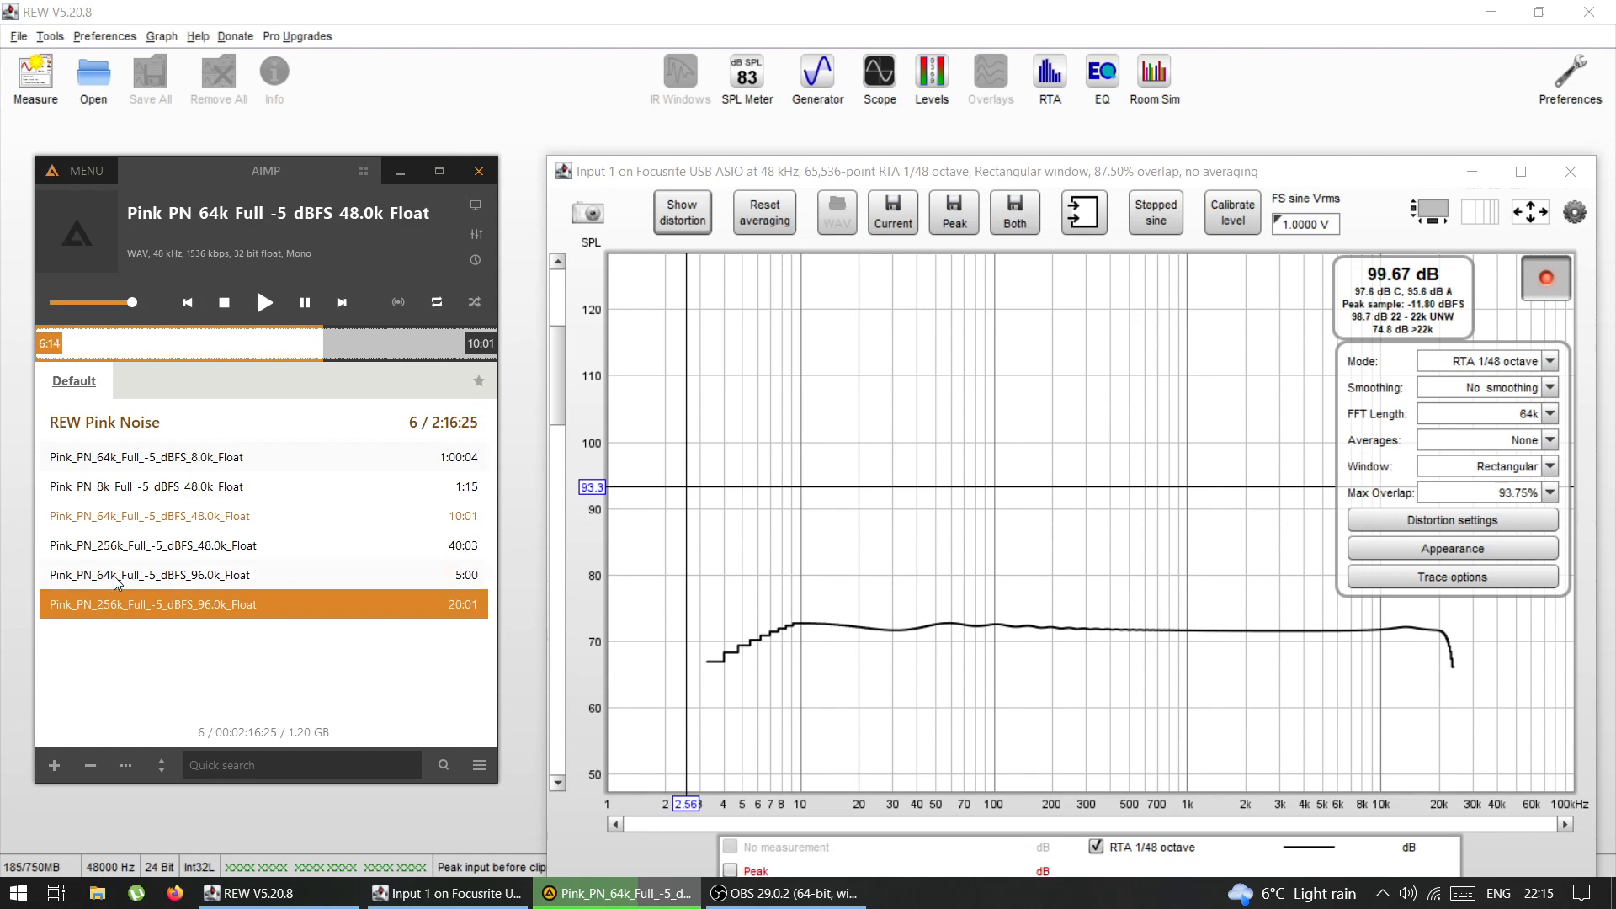
pyautogui.click(114, 575)
pyautogui.click(131, 534)
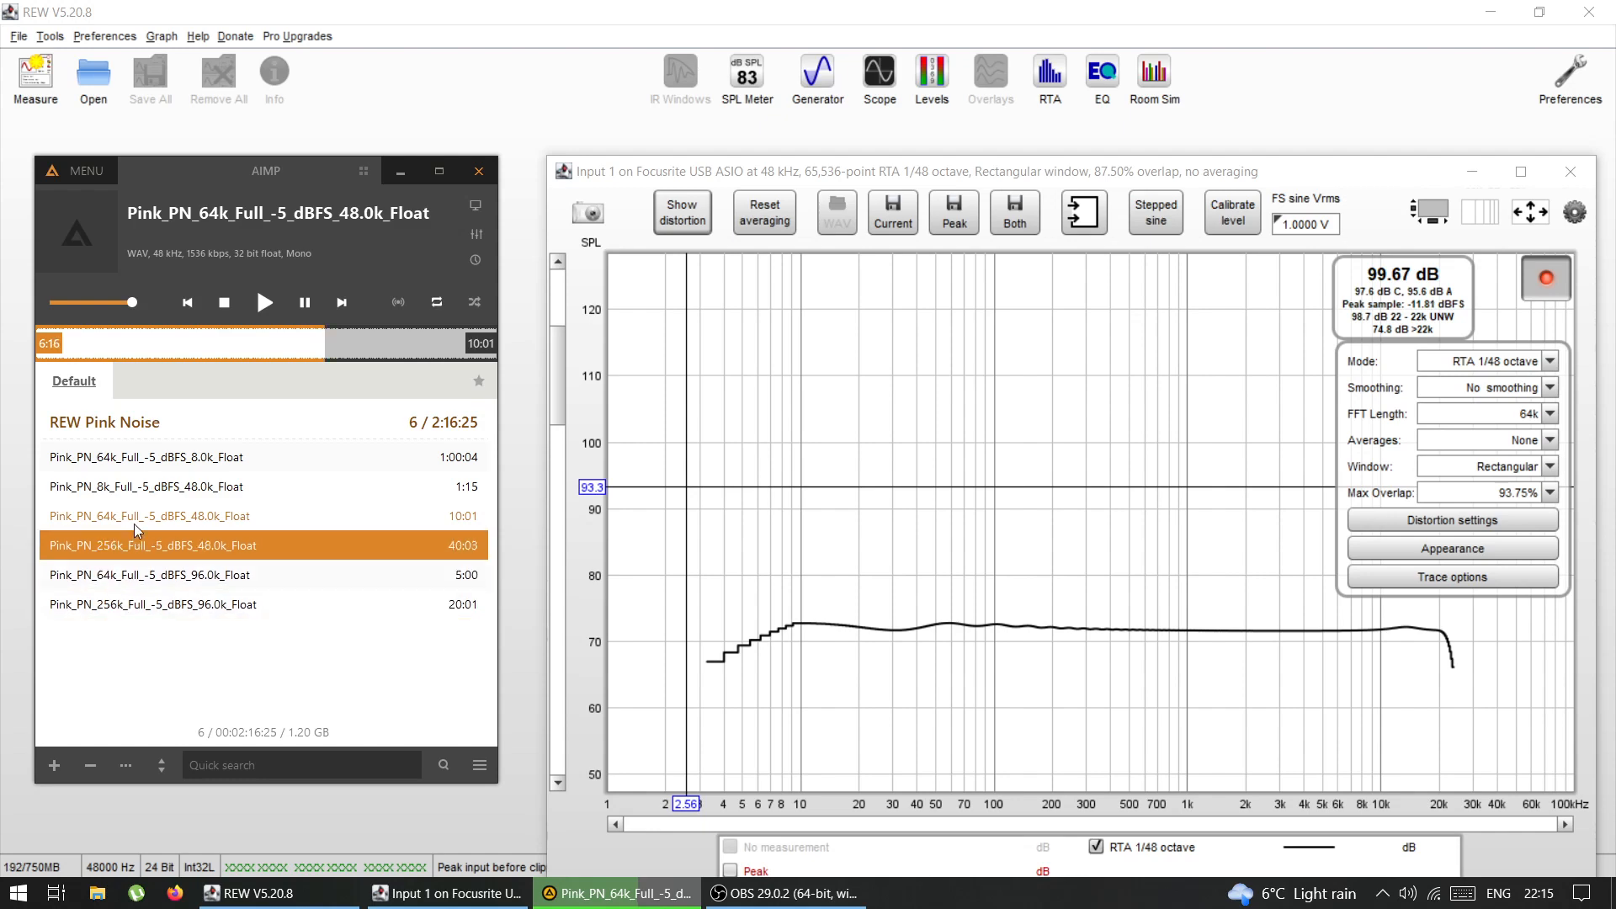
pyautogui.click(133, 524)
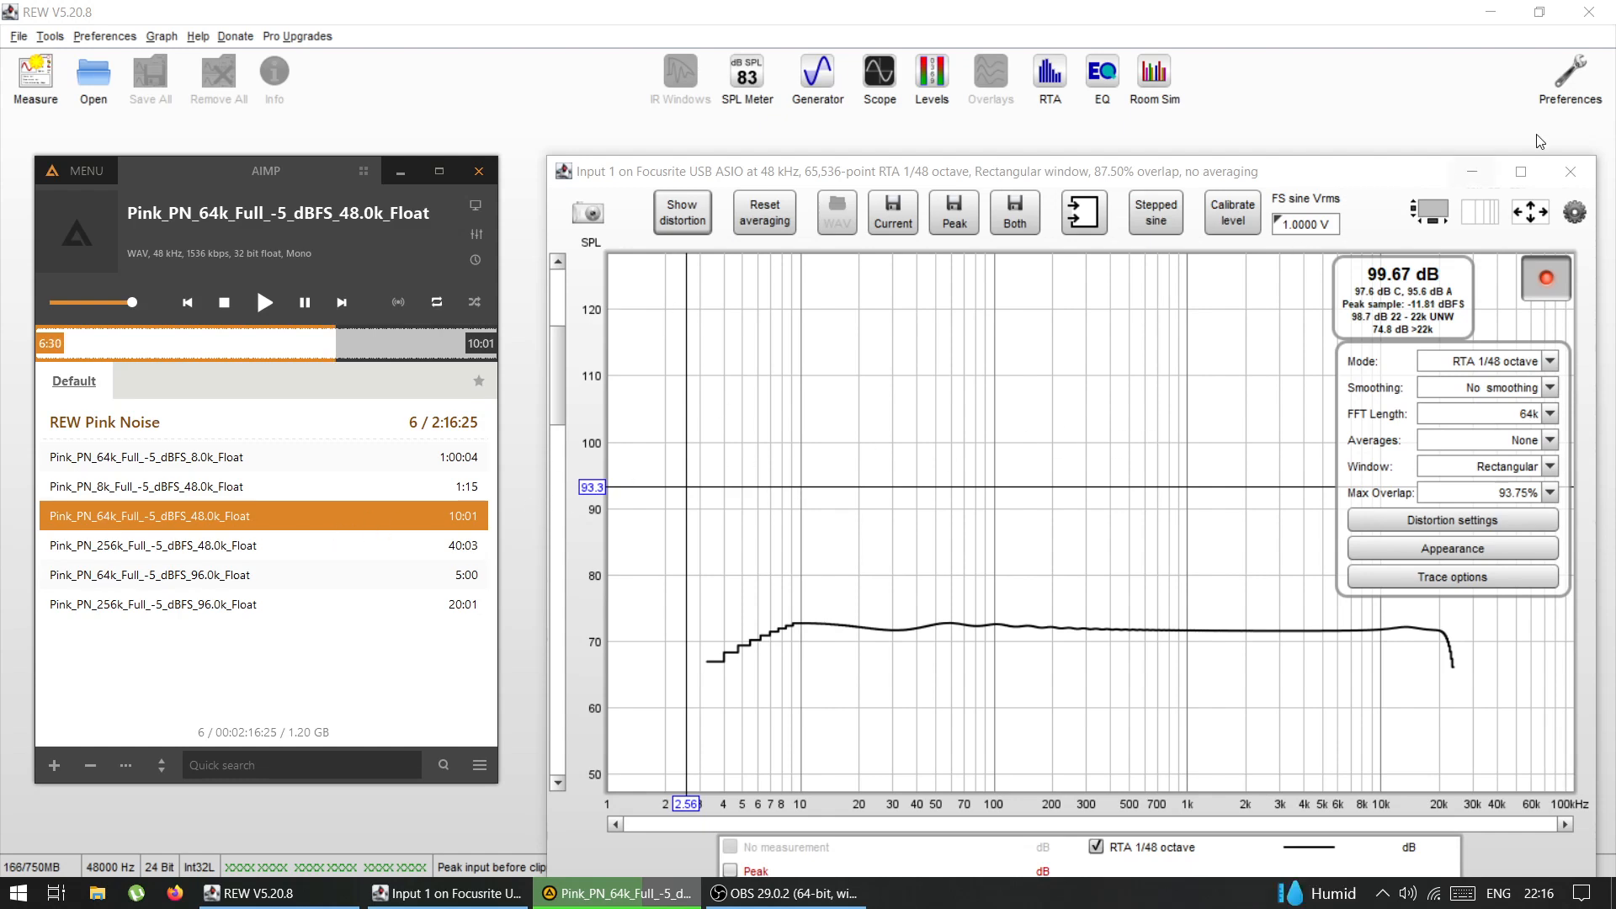
# Step: Check the soundcard sample rate in the preferences, return to the RTA window and review the available FFT lengths
pyautogui.click(1568, 76)
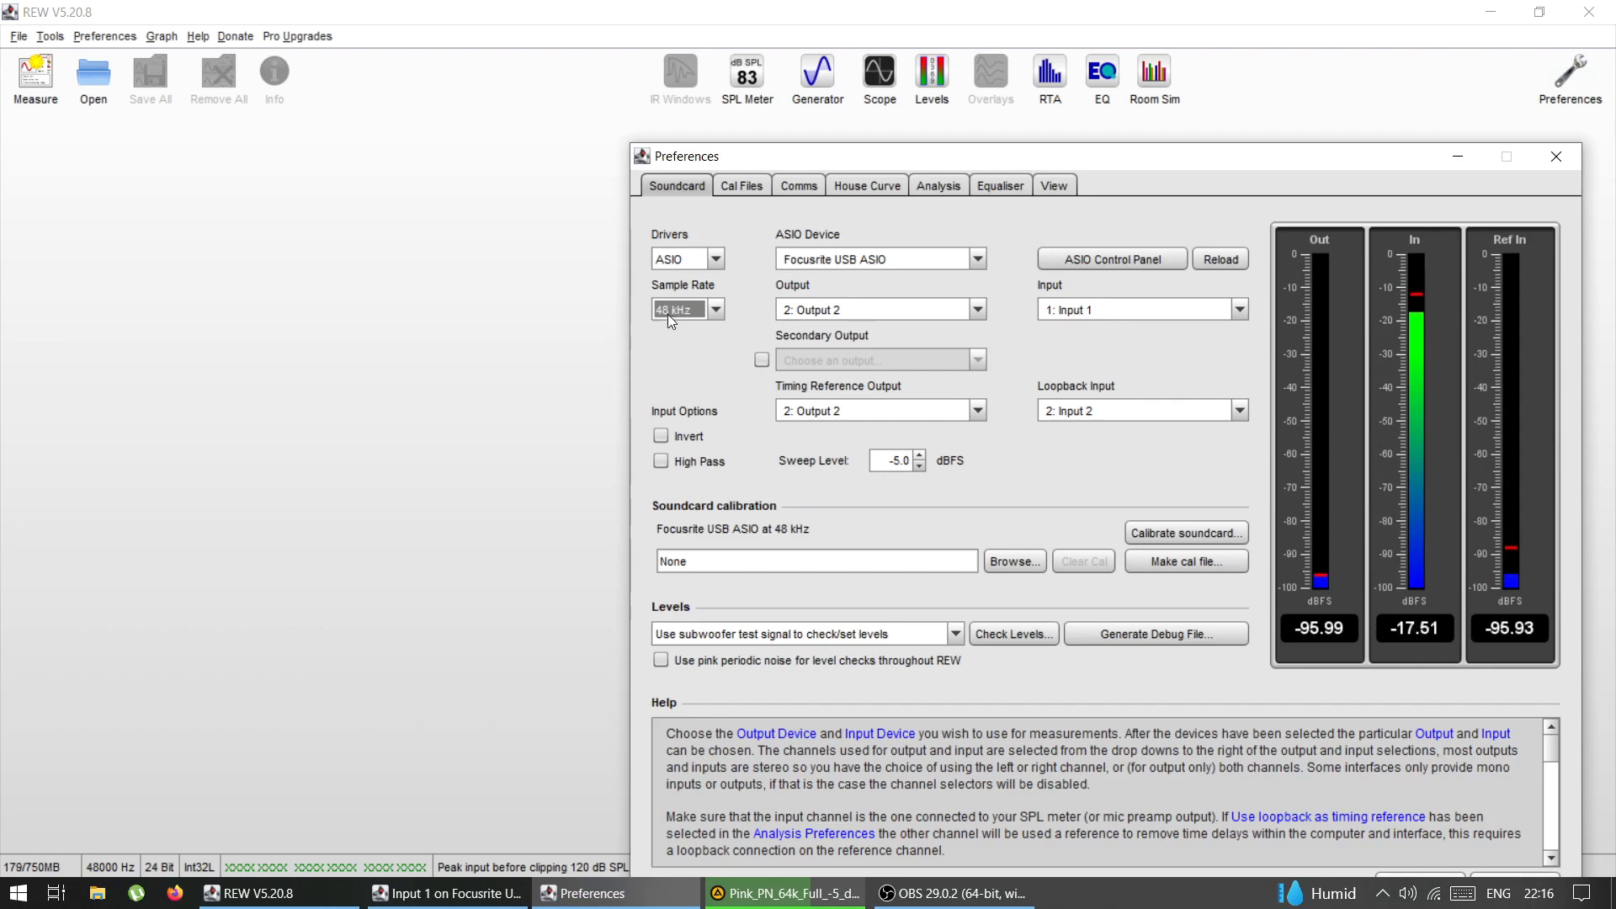
pyautogui.click(1568, 158)
pyautogui.click(491, 901)
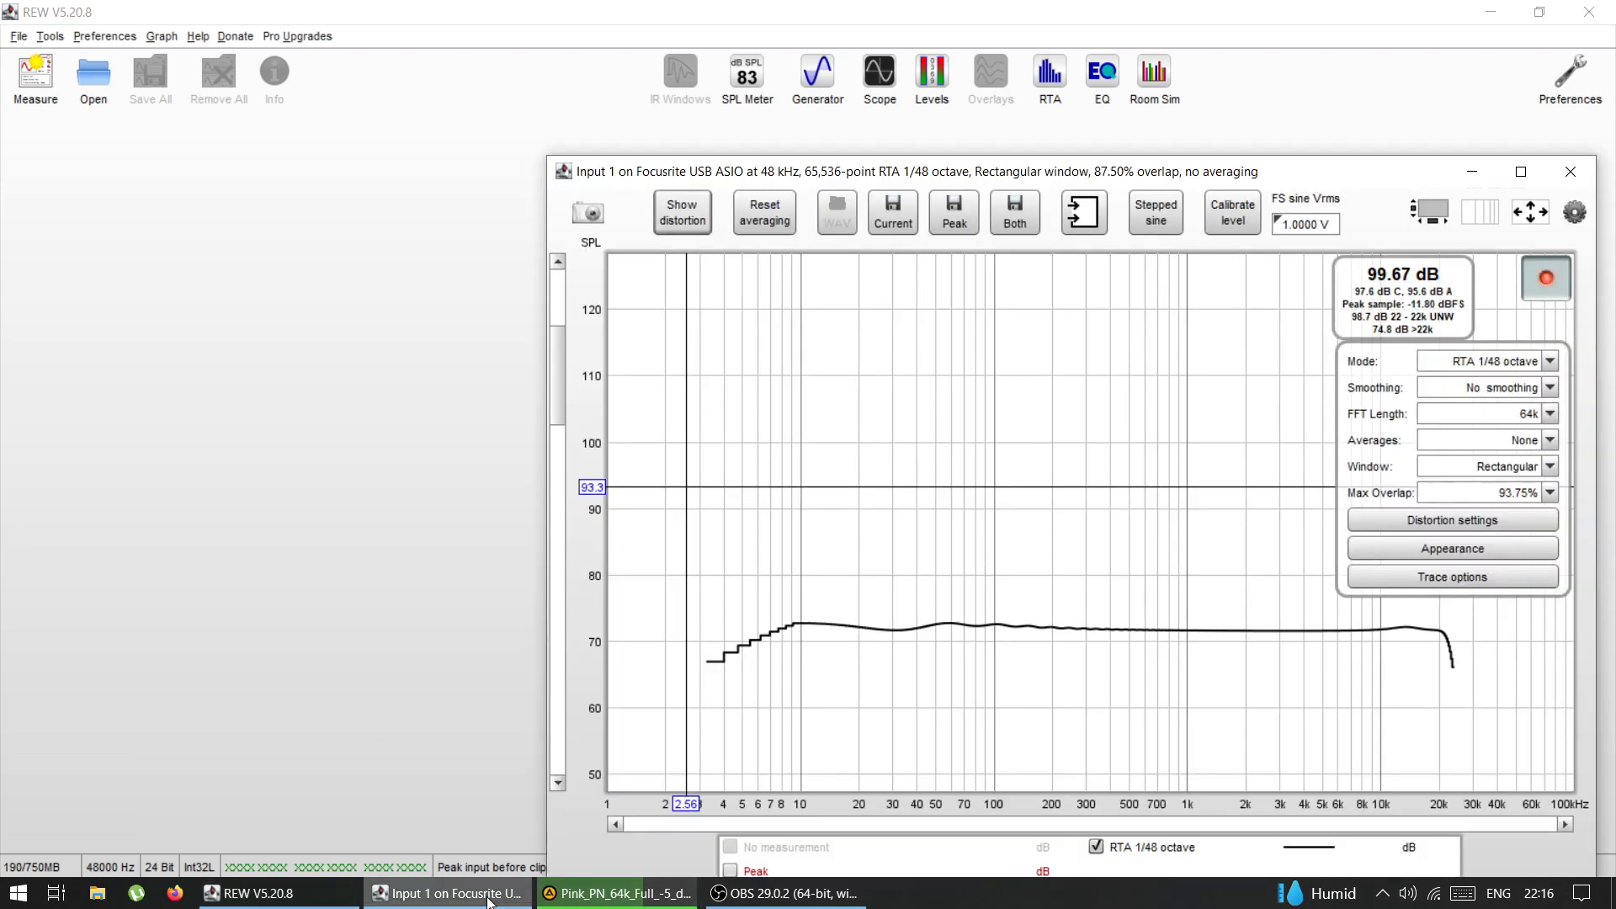
pyautogui.click(1498, 416)
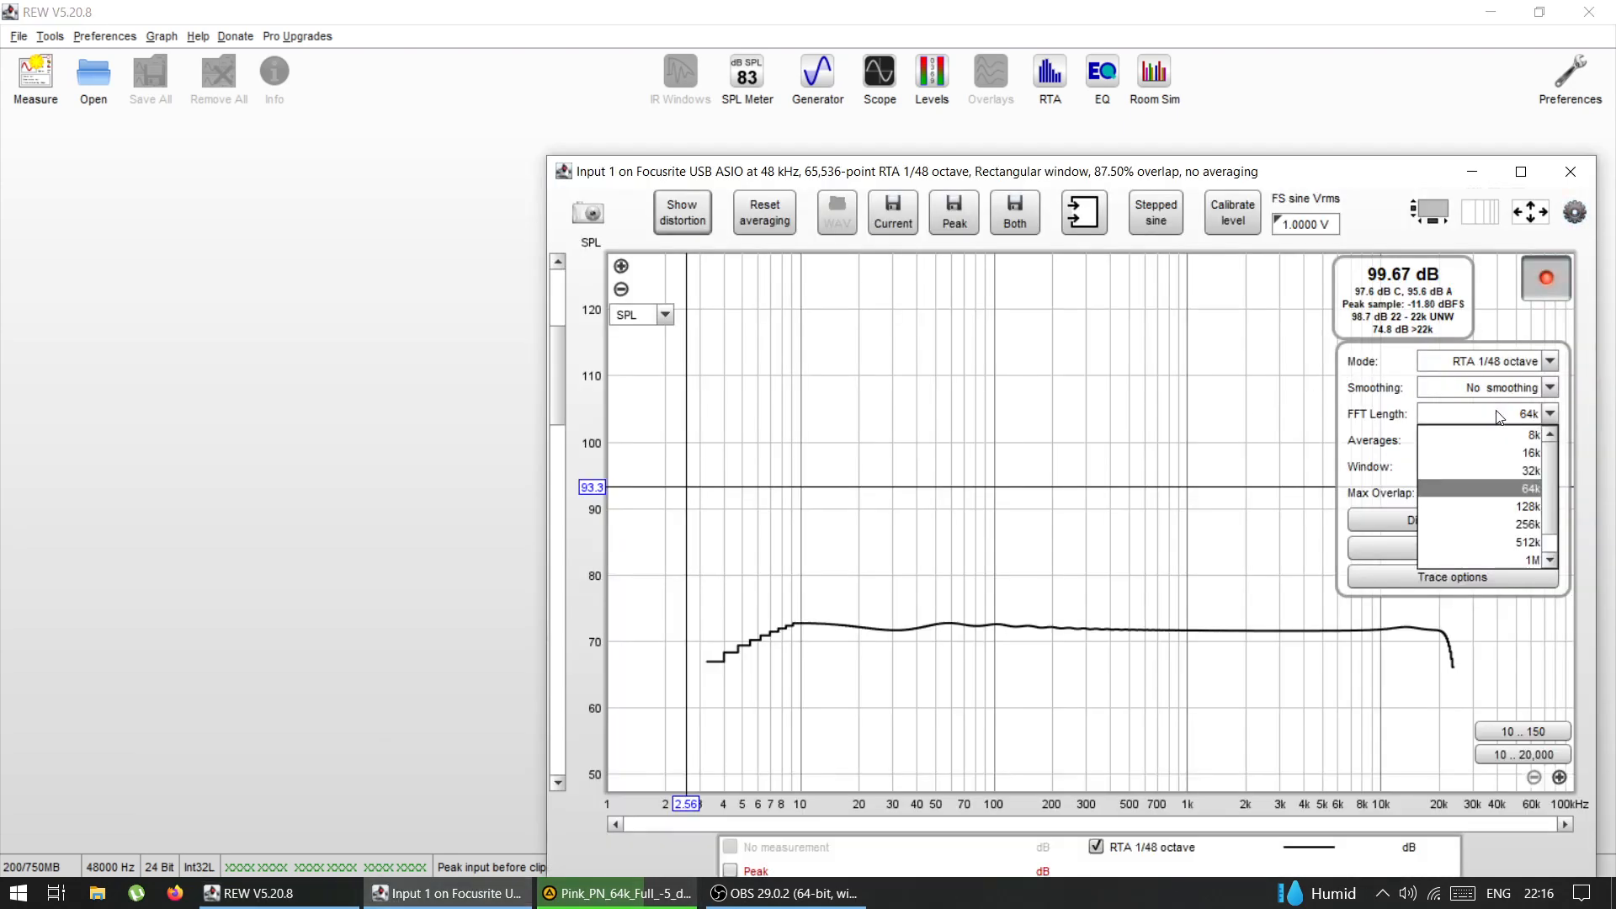
pyautogui.click(1448, 423)
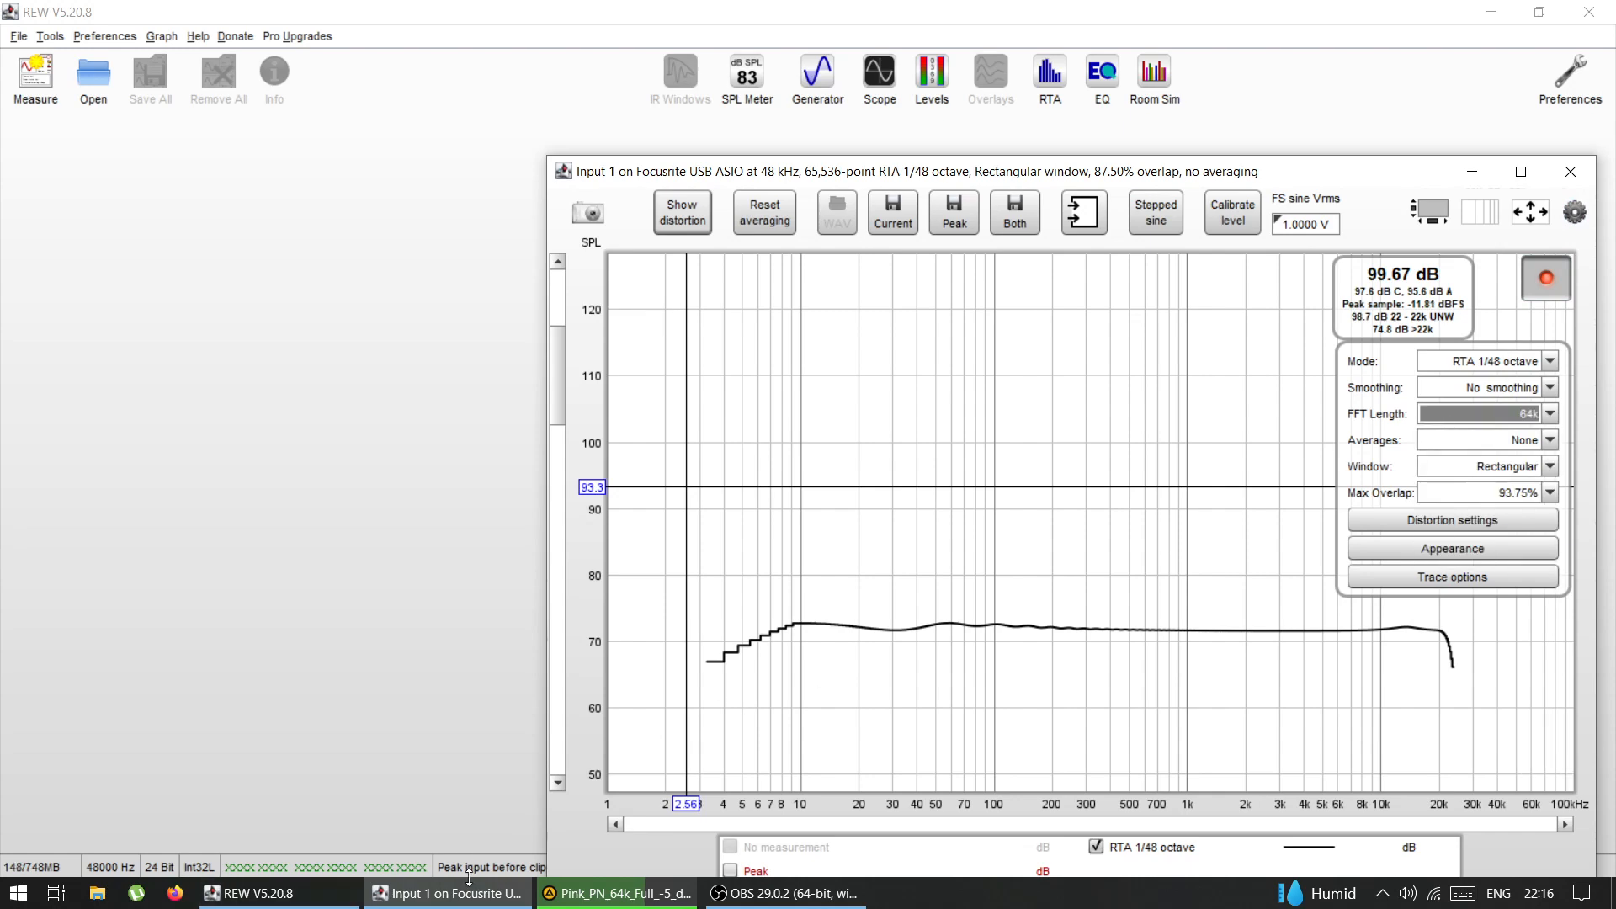
# Step: Switch to AIMP, restart playback of the 64k pink noise file at 48.0k, and review the RTA averages options
pyautogui.click(651, 895)
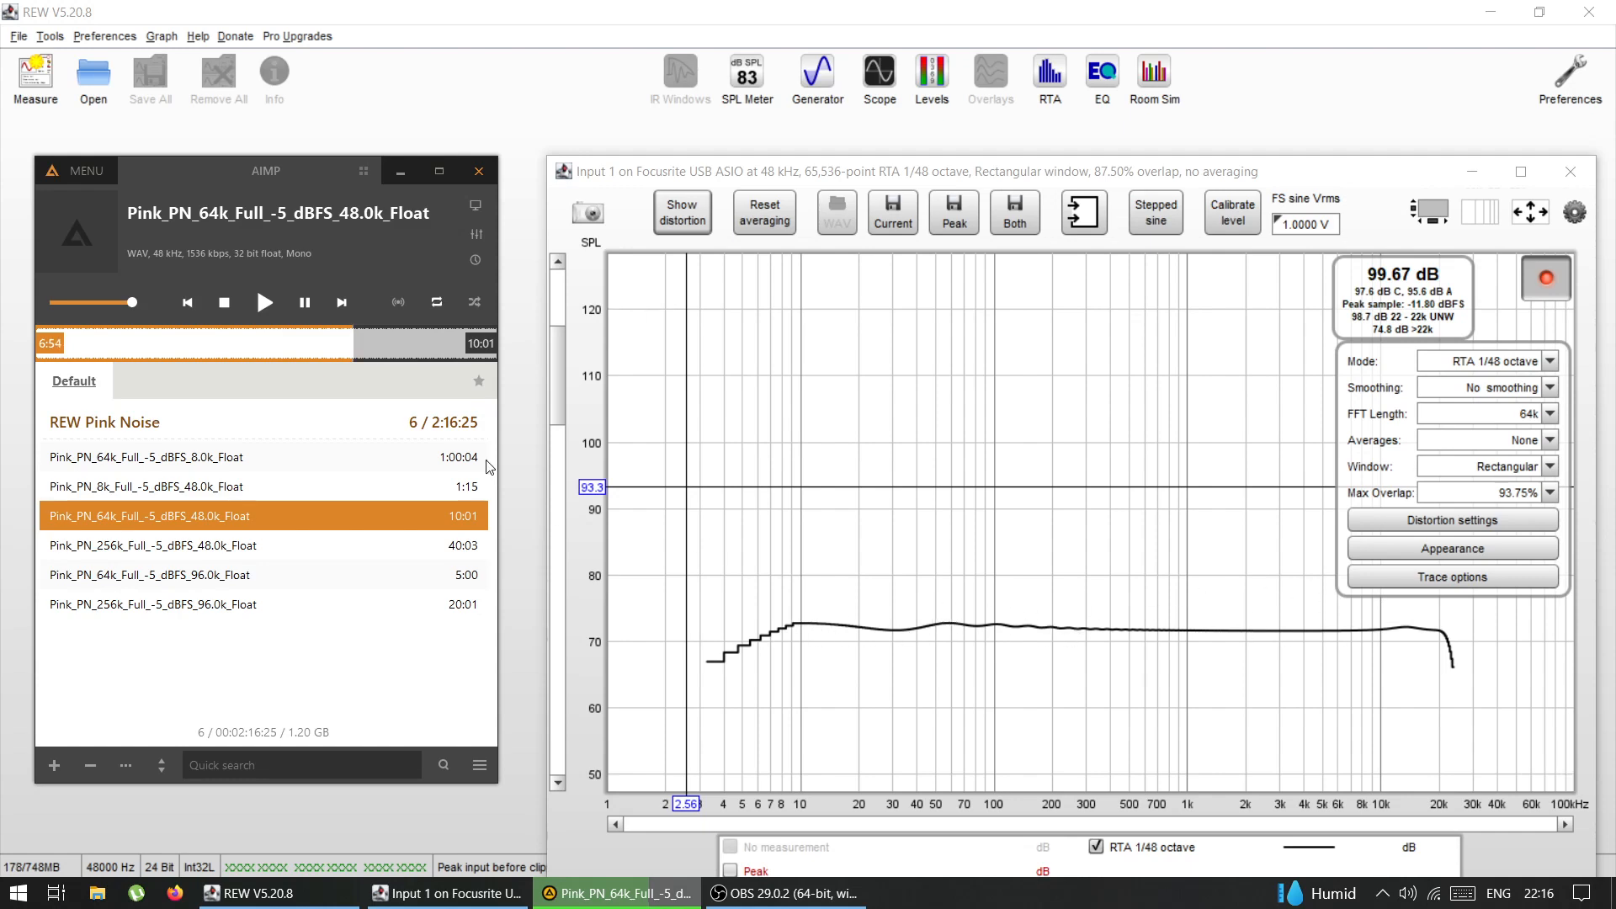
pyautogui.click(224, 303)
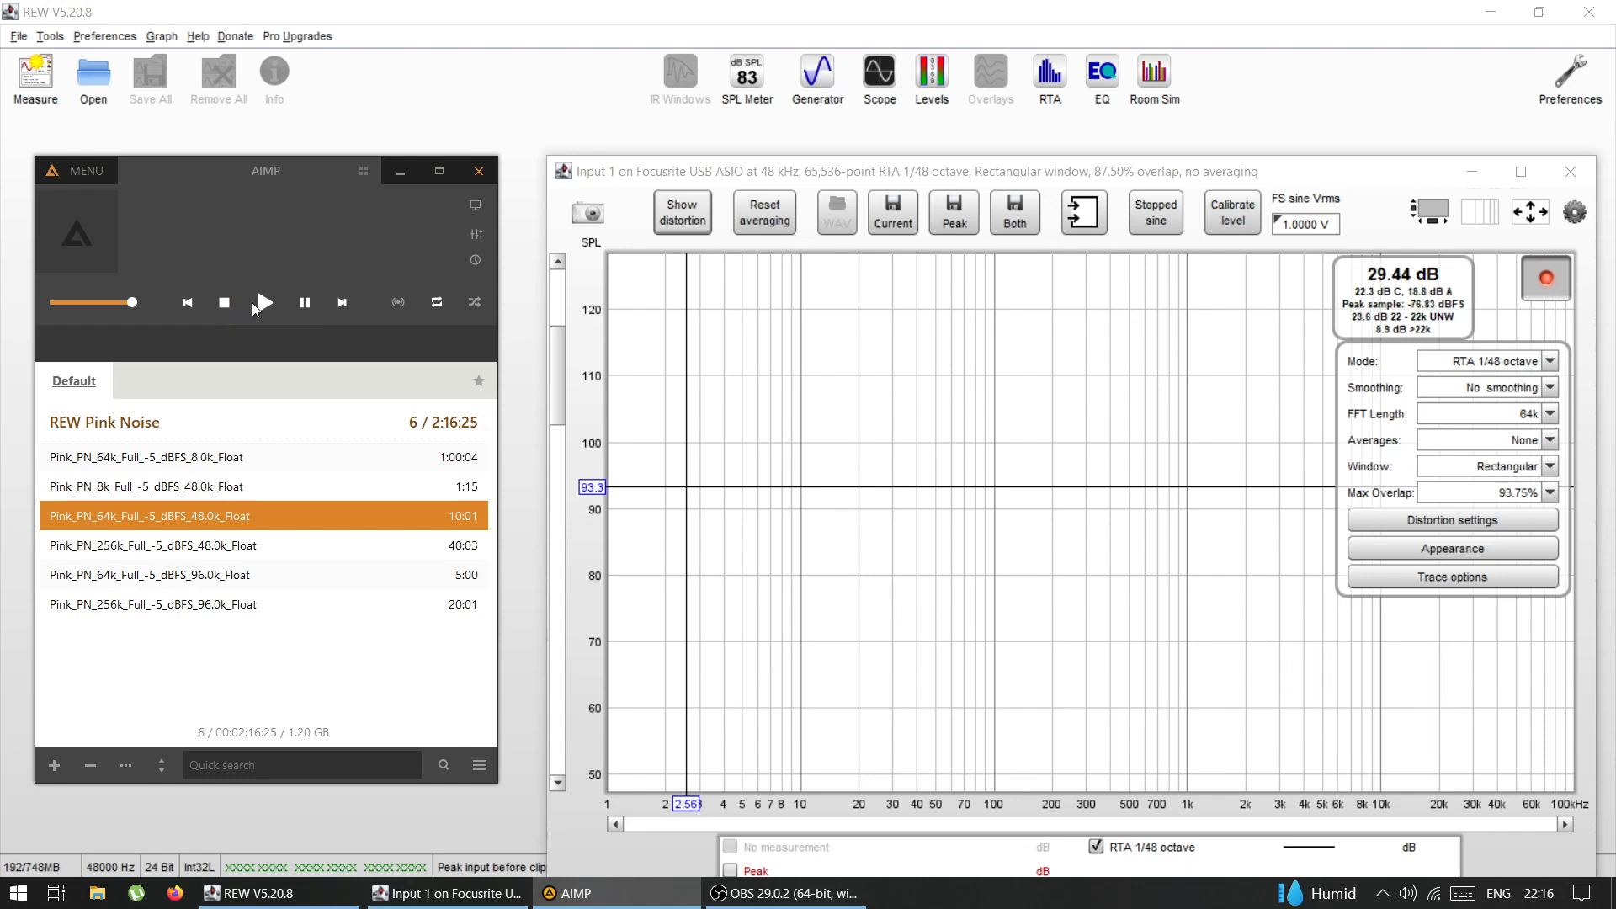
pyautogui.click(265, 303)
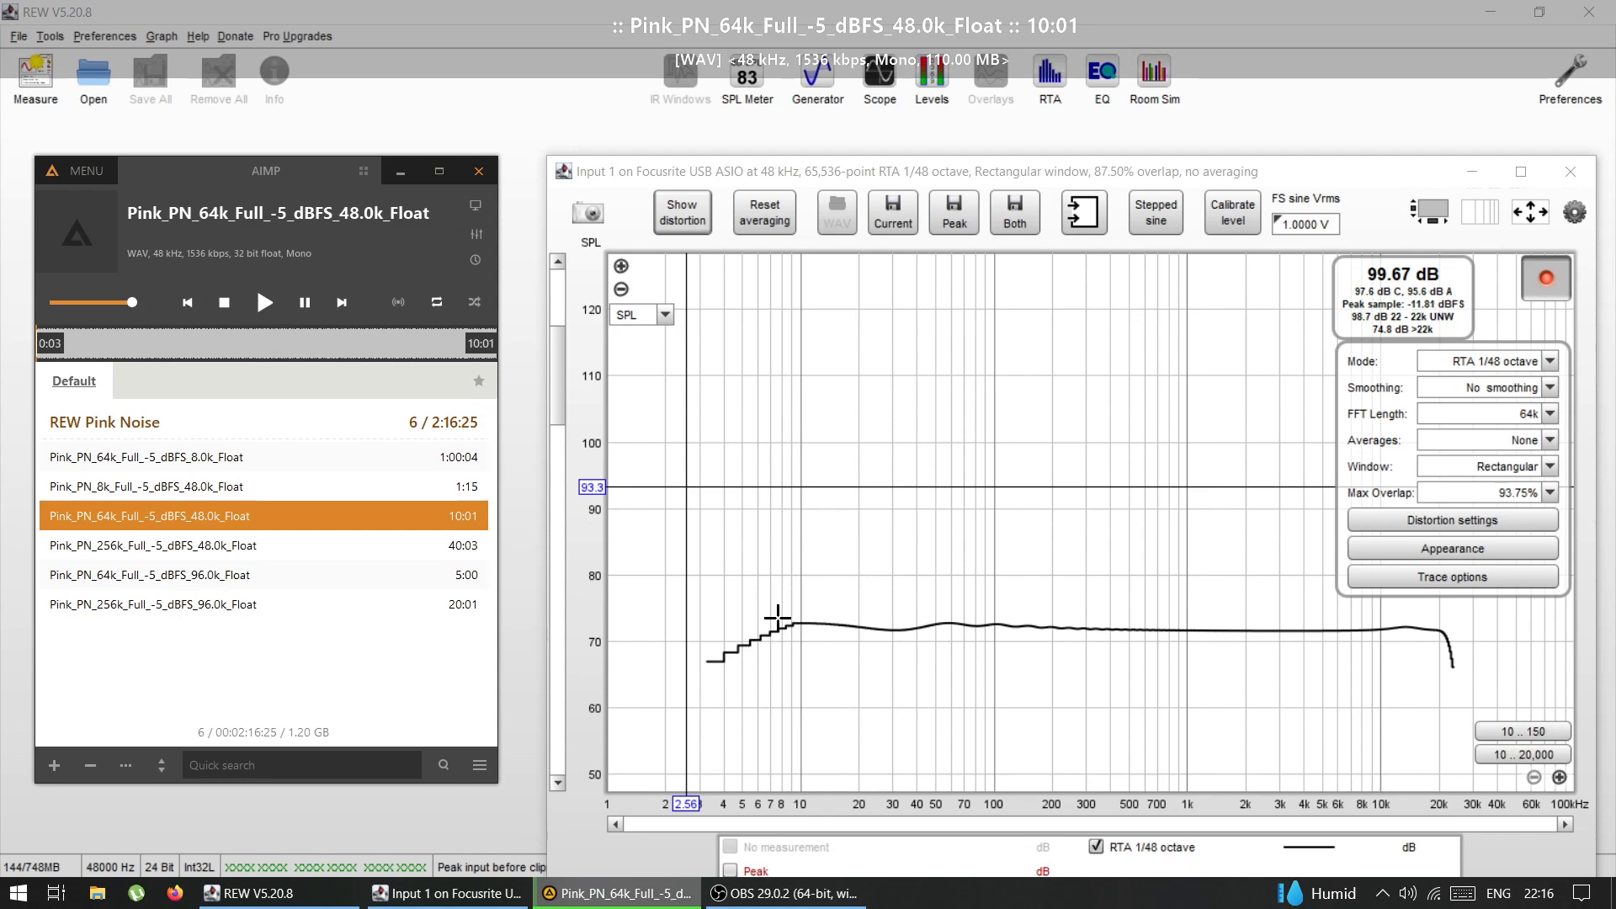
pyautogui.click(1470, 443)
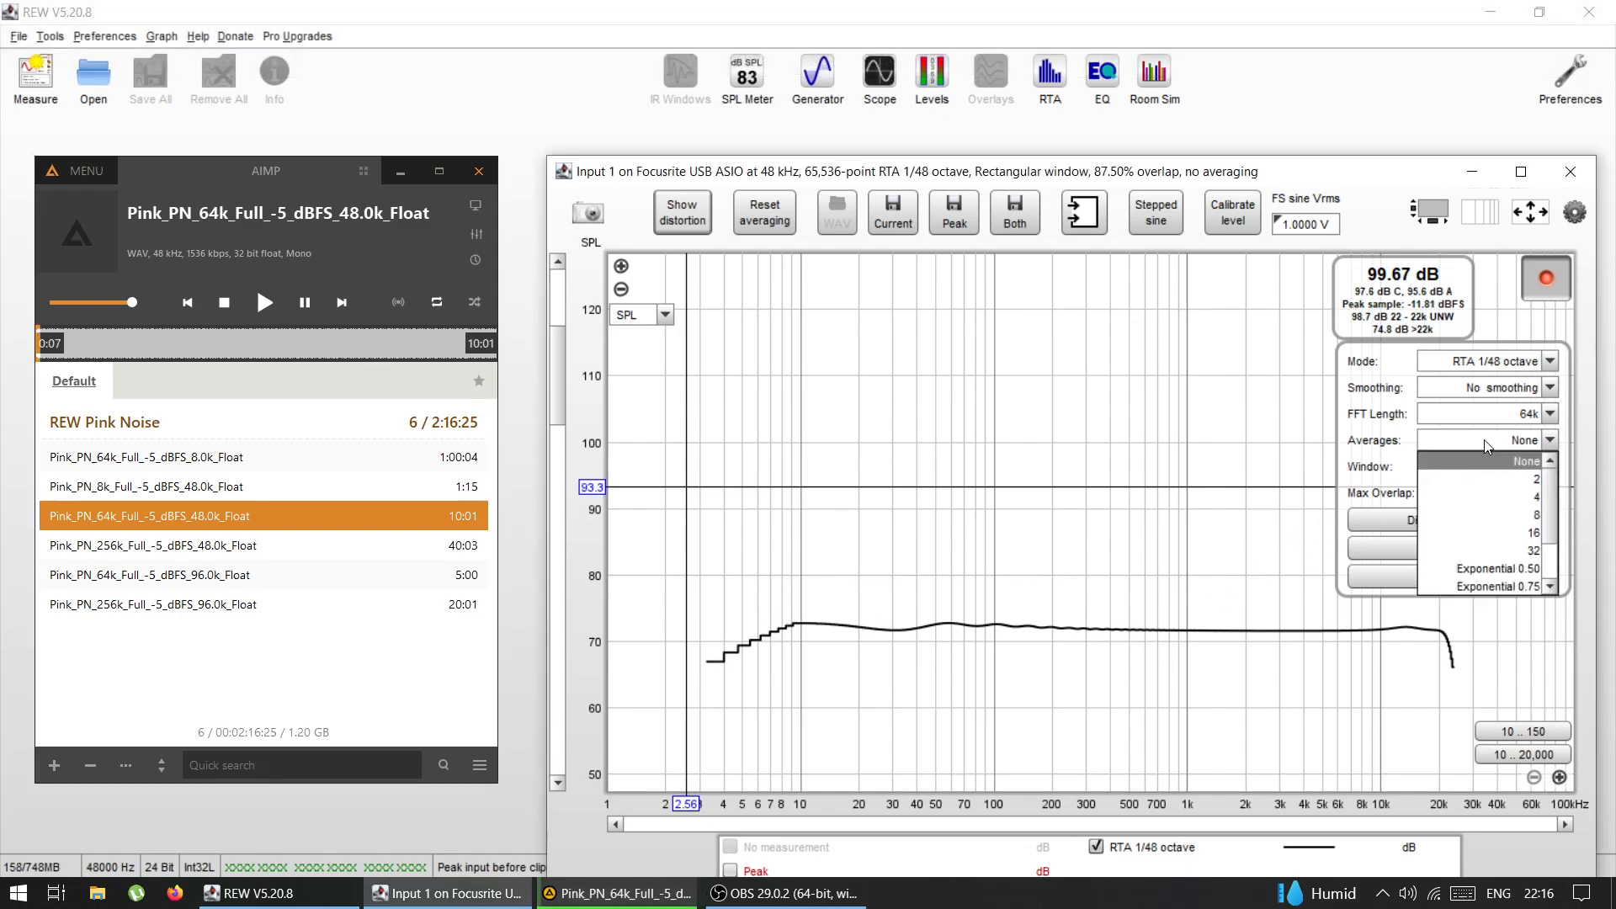
pyautogui.click(1487, 445)
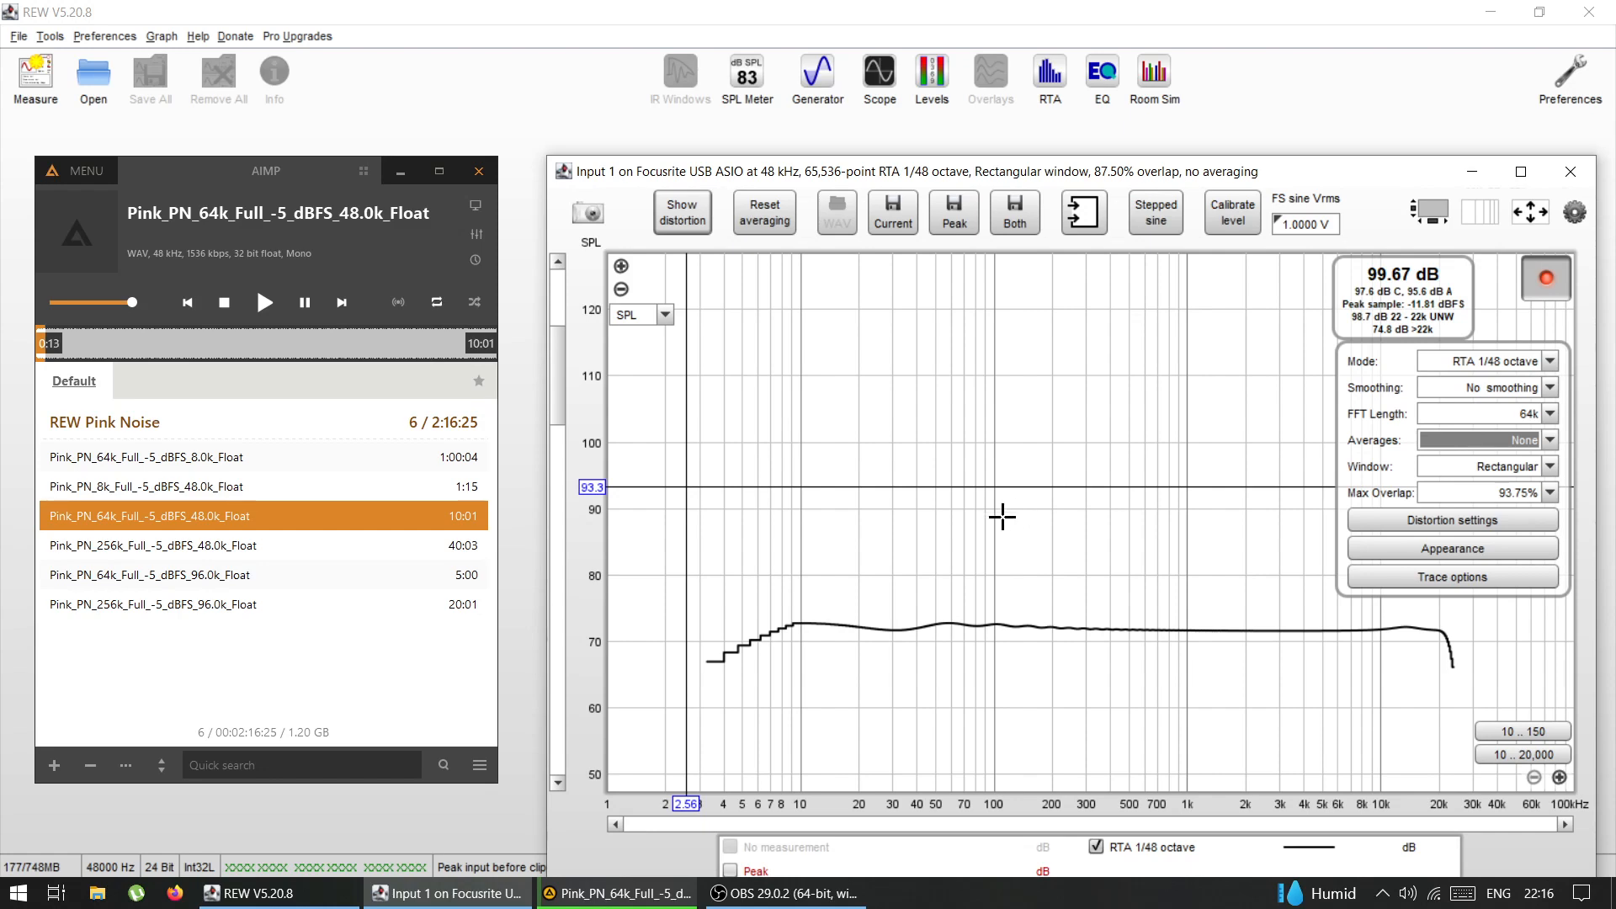
# Step: Hide the RTA settings and shift the SPL axis down to show the range from about 30 to 100 dB
pyautogui.moveTo(558, 391); pyautogui.dragTo(558, 396)
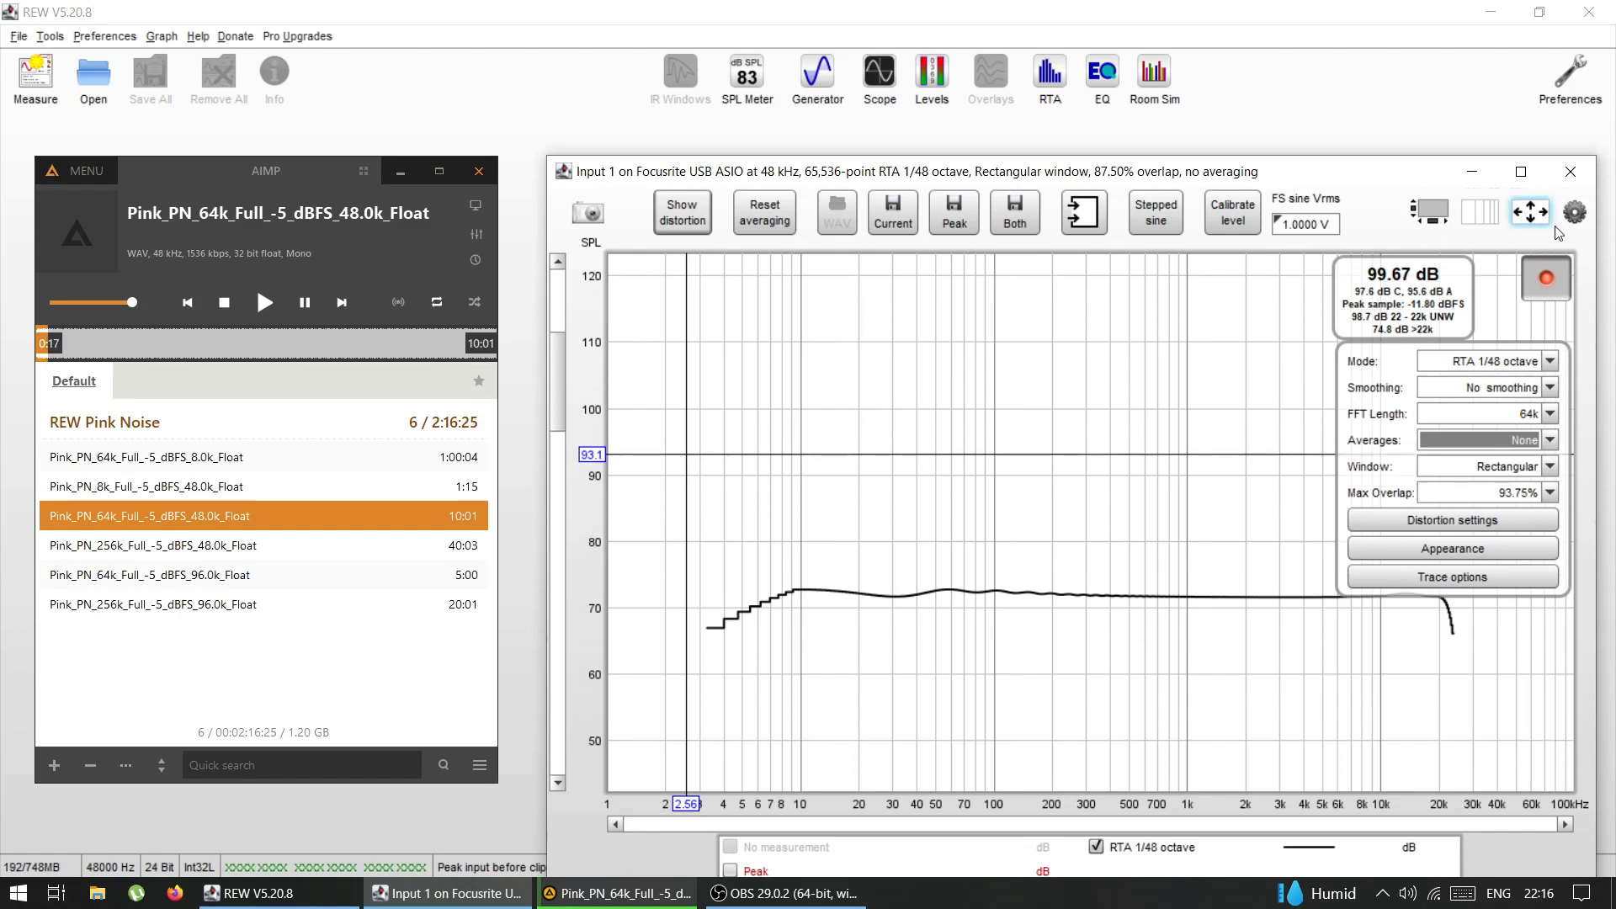
pyautogui.click(1573, 213)
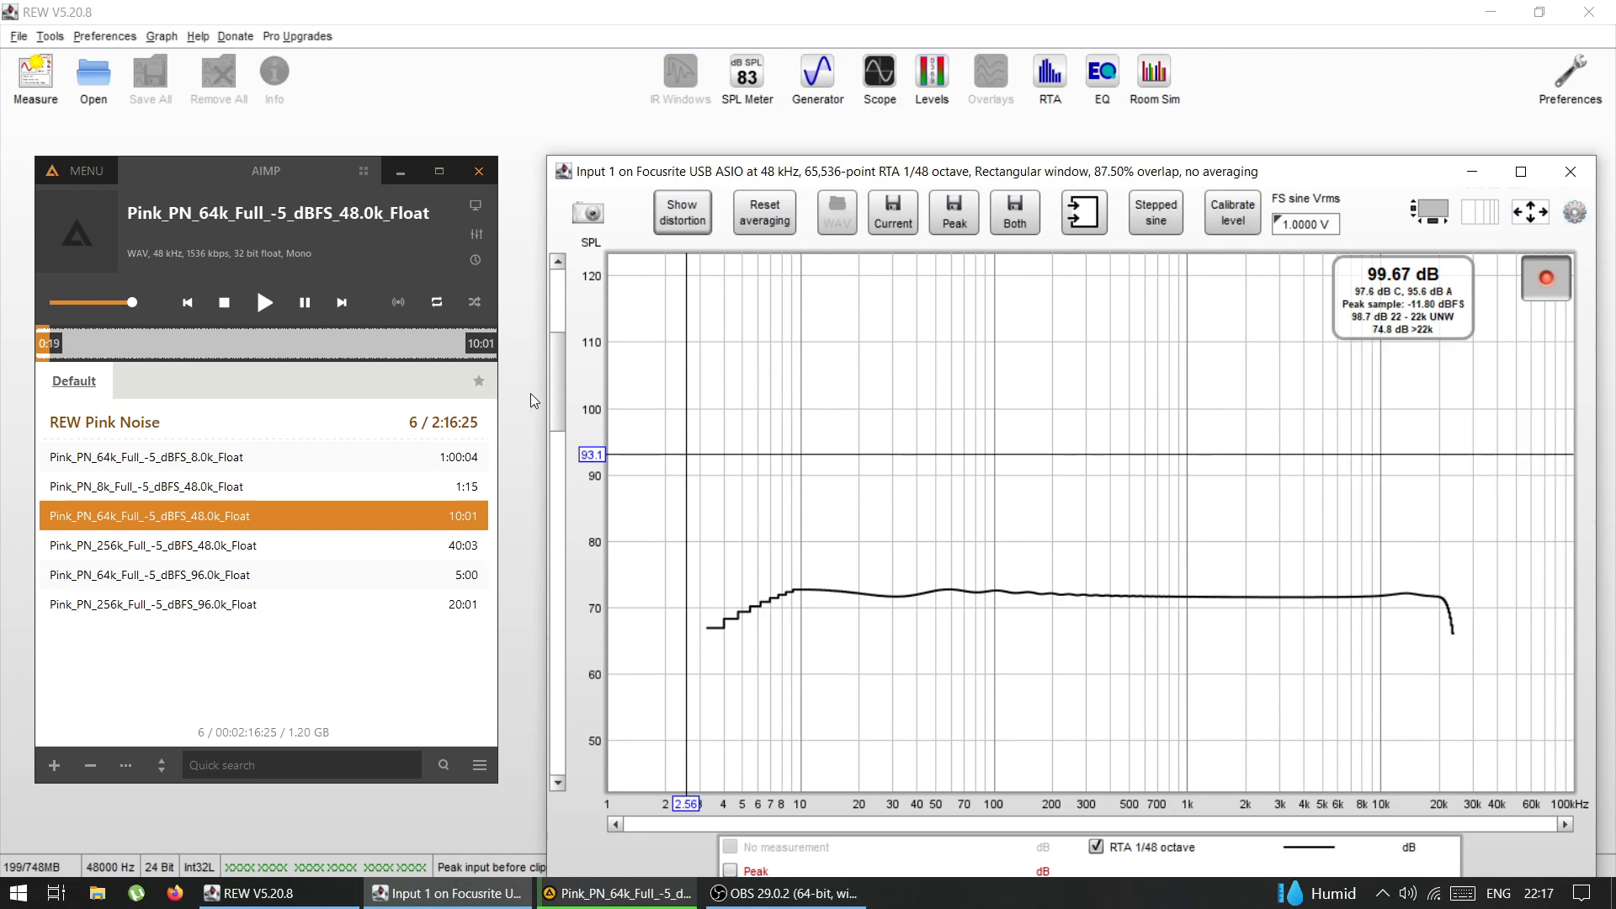
pyautogui.moveTo(559, 404); pyautogui.dragTo(557, 422)
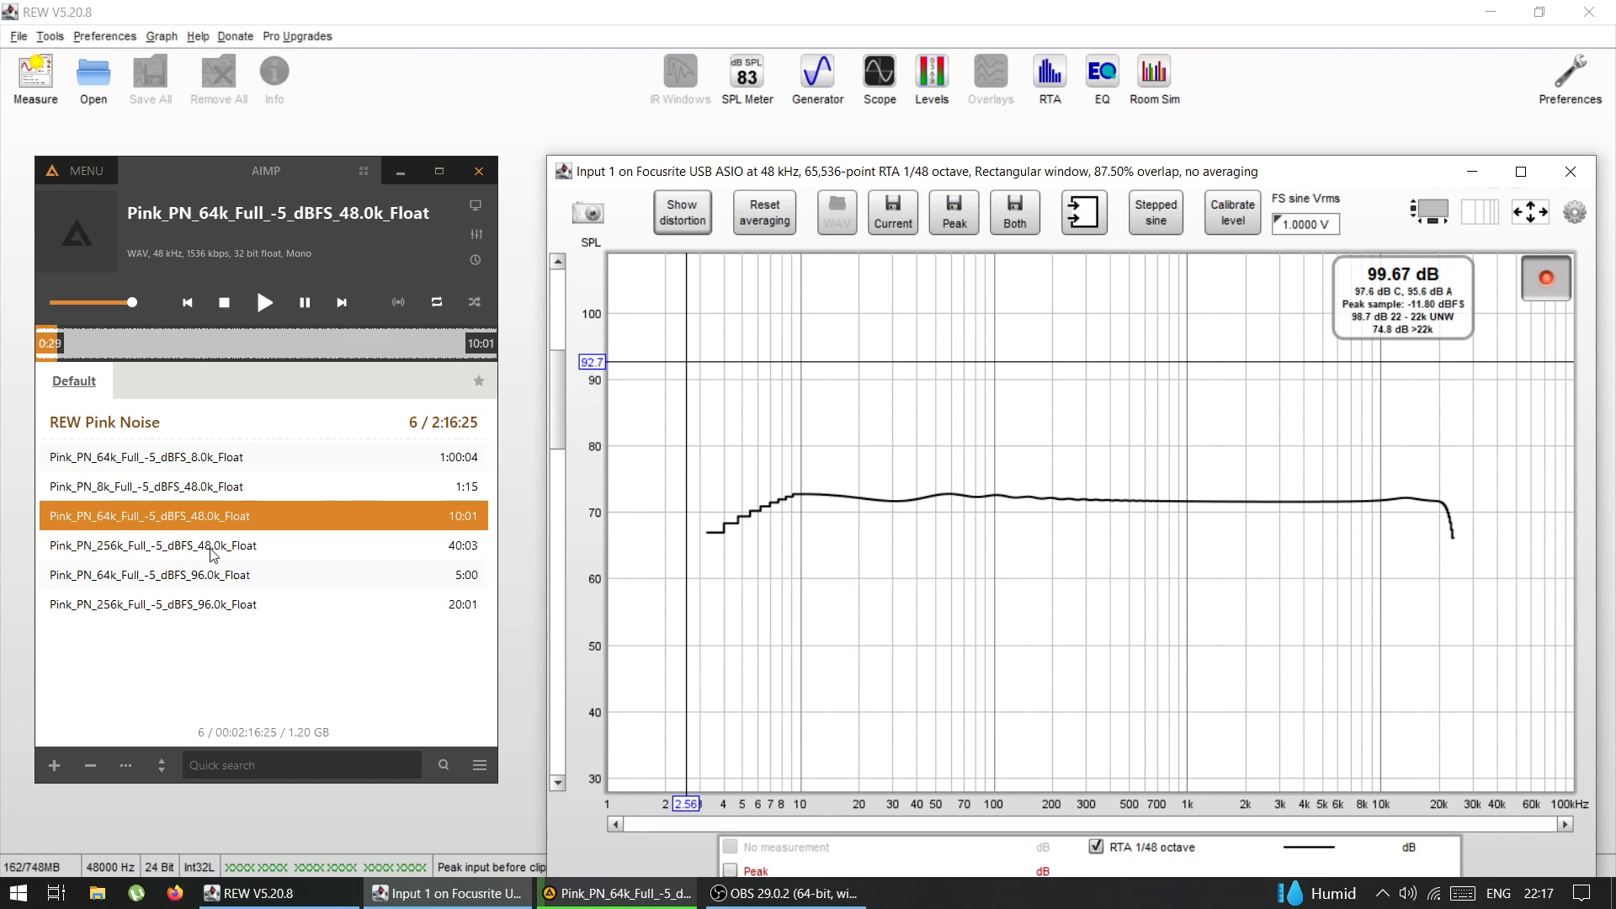
# Step: Play the 256k pink noise file at 48.0k, followed by the 64k file at 96.0k, against the 64k FFT length
pyautogui.doubleClick(107, 556)
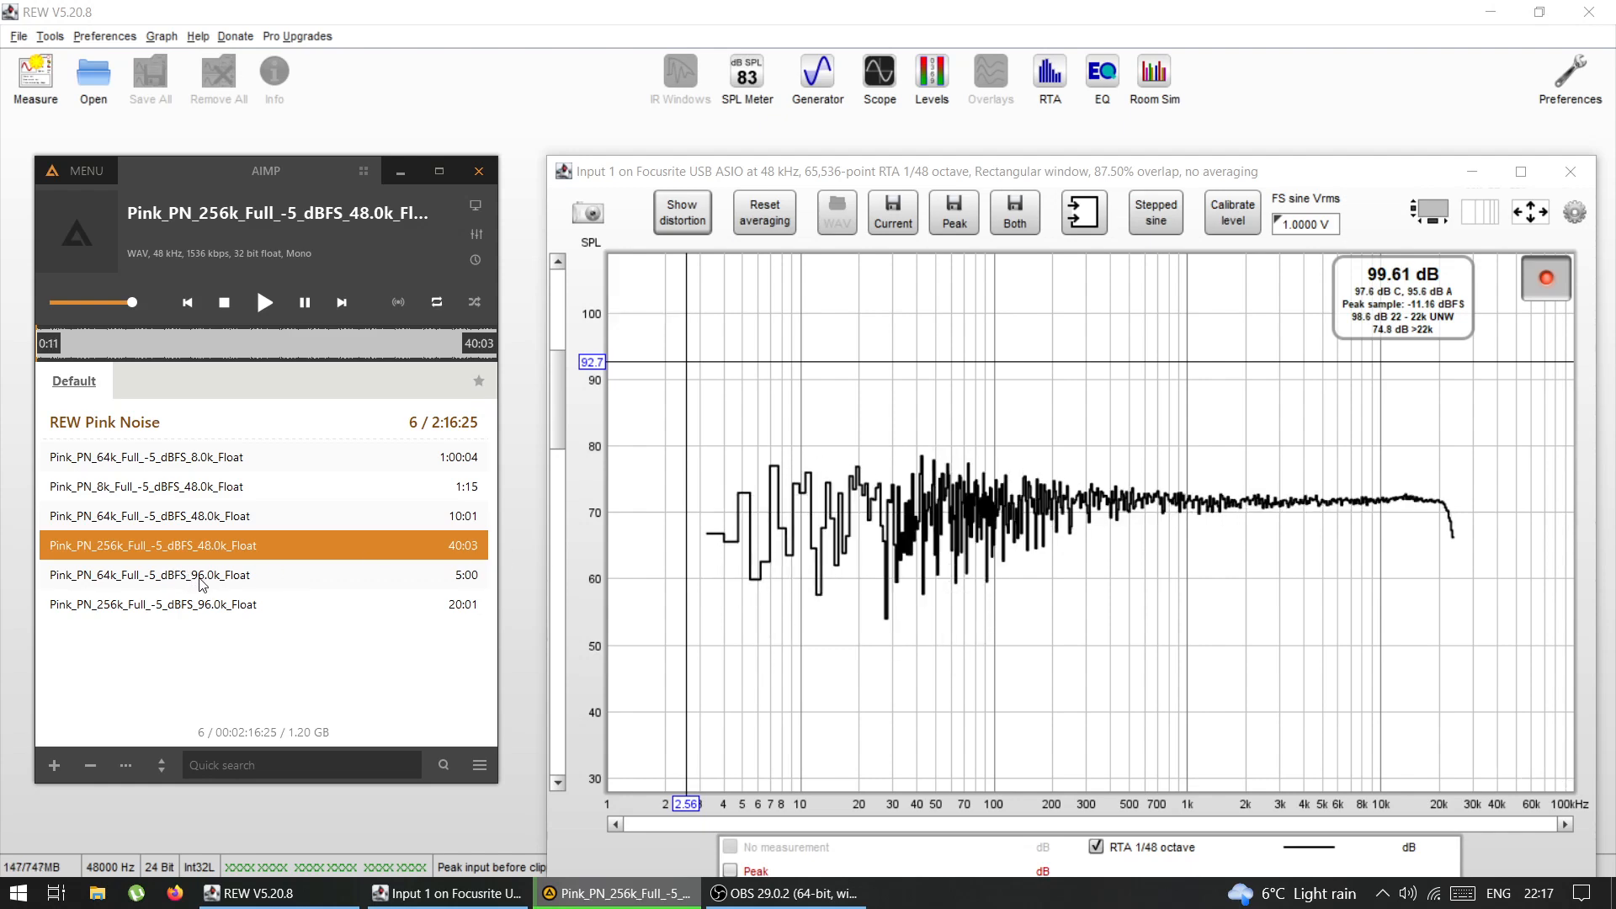
pyautogui.doubleClick(178, 577)
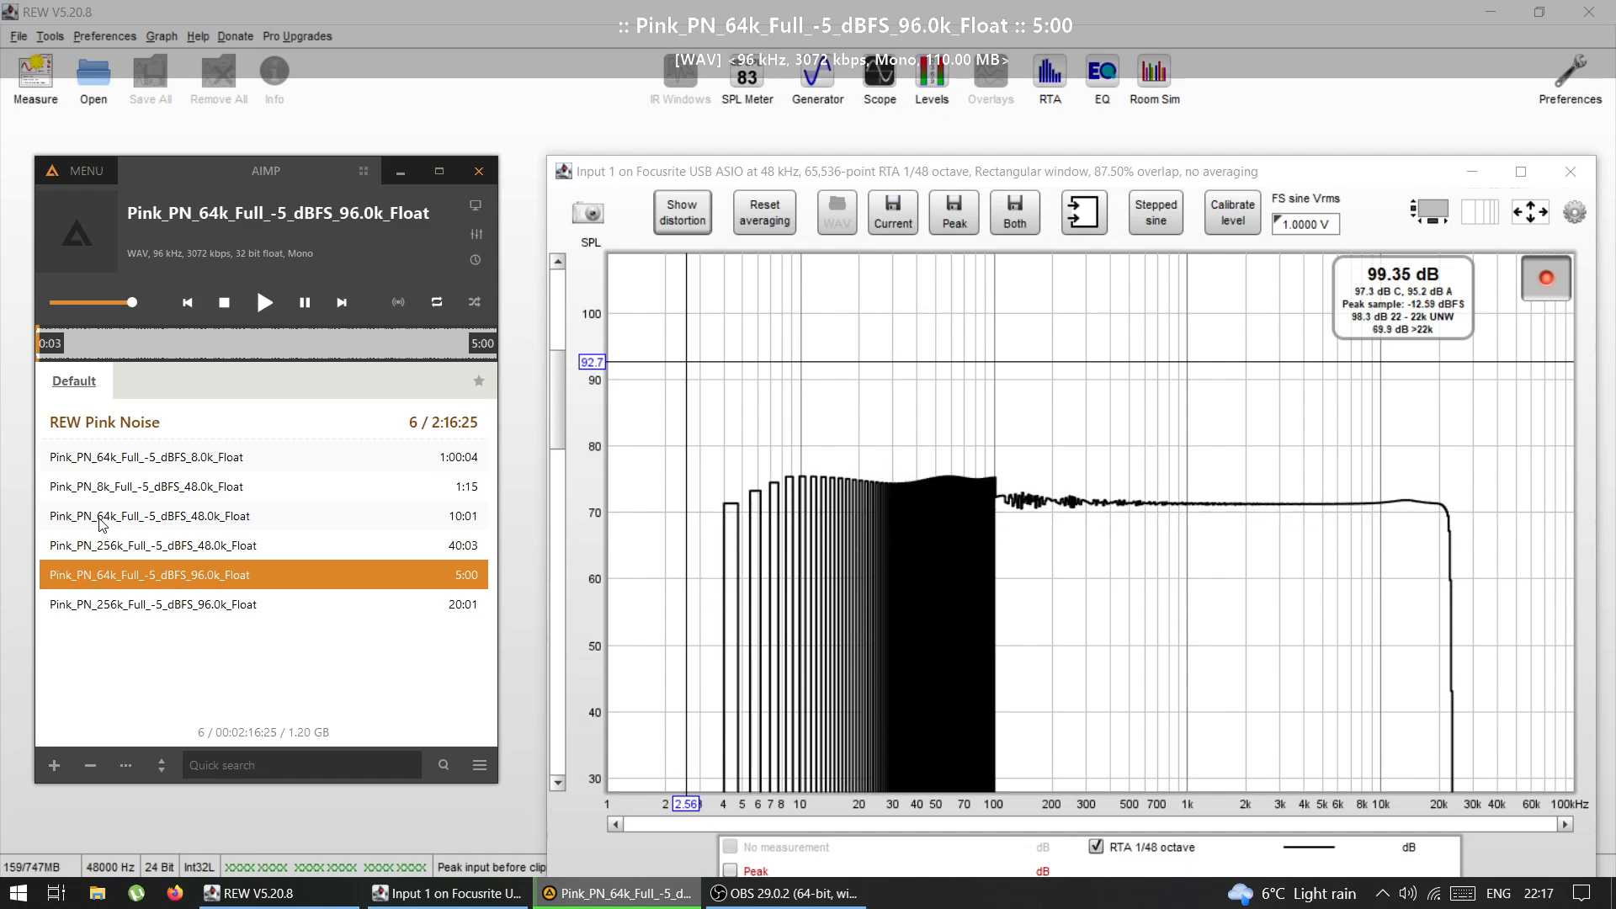
# Step: Compare the 64k pink noise files at 48.0k and 96.0k in the playlist and check them against the RTA settings
pyautogui.click(204, 519)
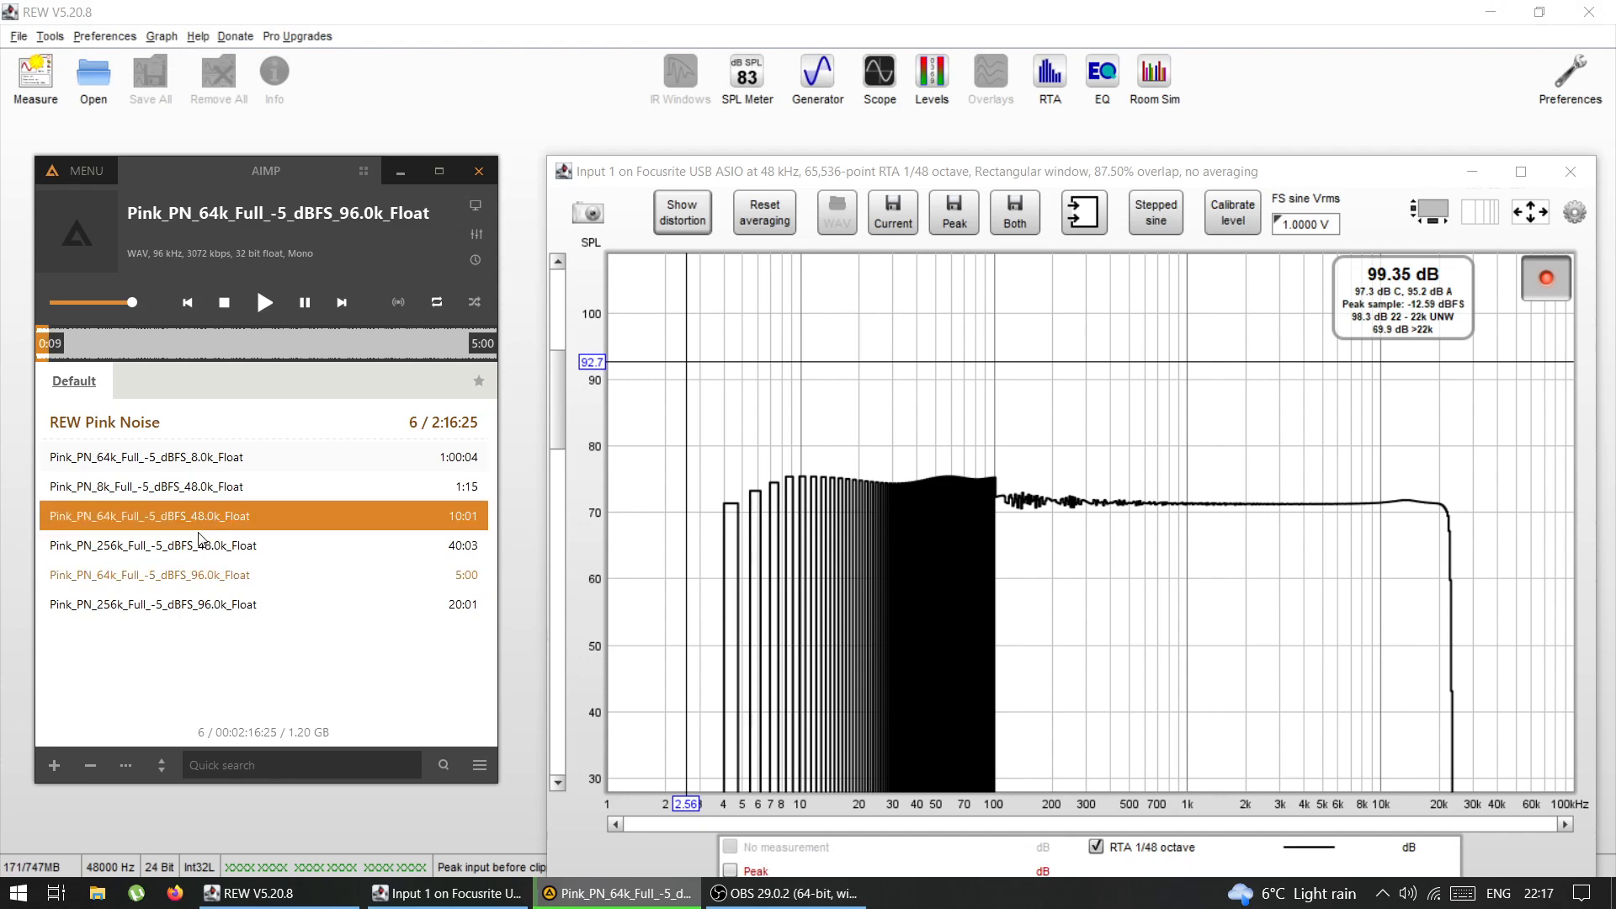
pyautogui.click(203, 581)
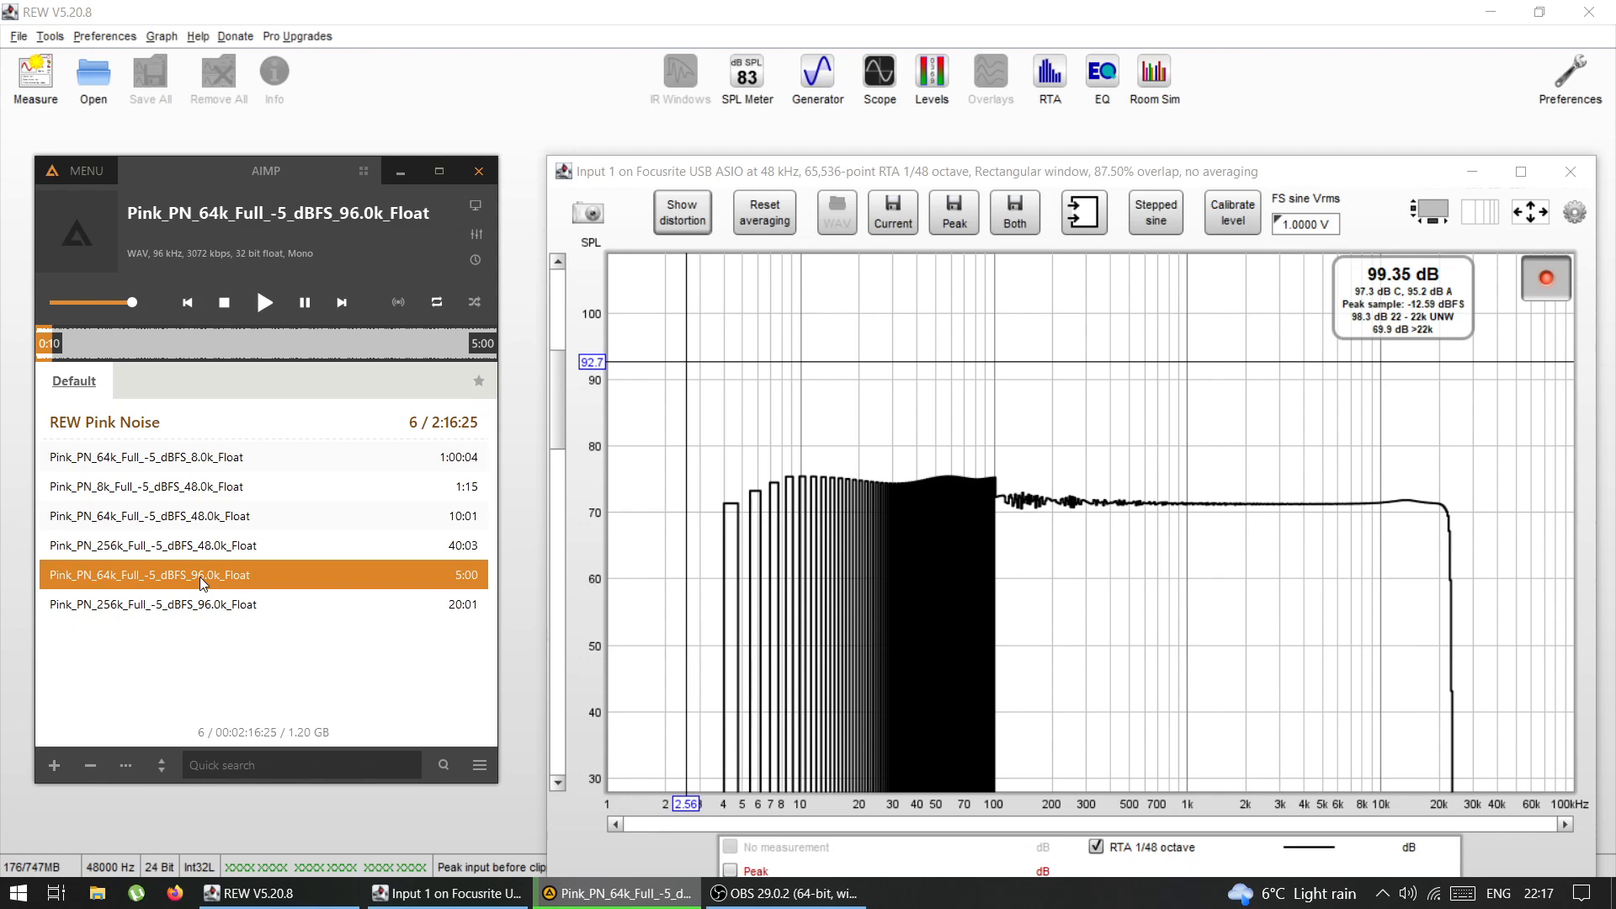
pyautogui.click(108, 520)
pyautogui.click(106, 580)
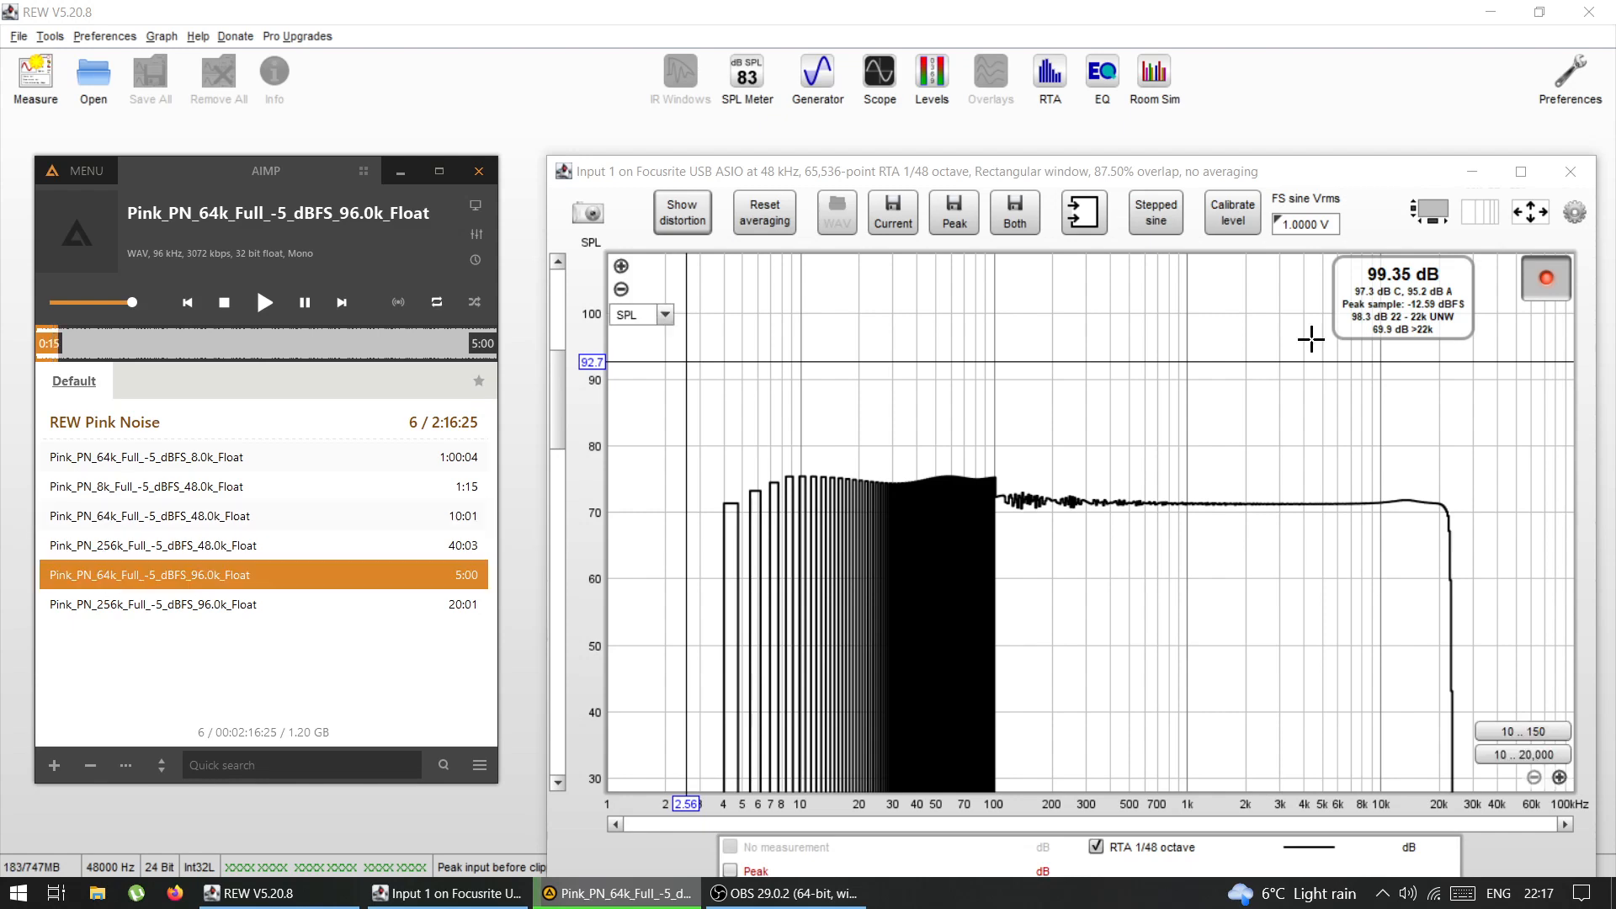
pyautogui.click(1574, 212)
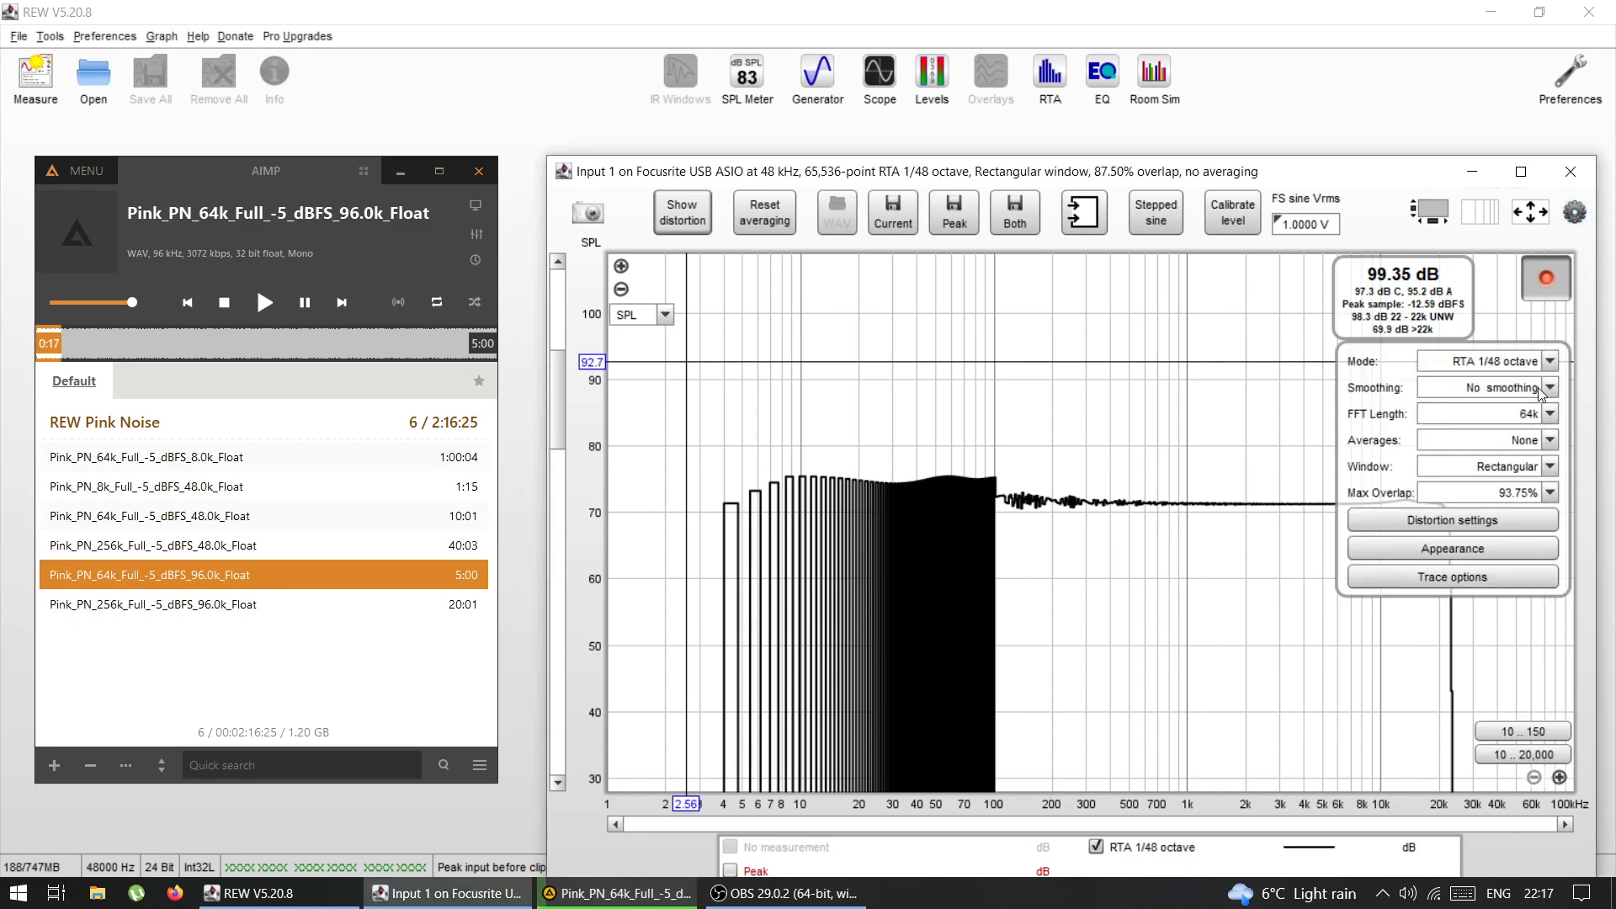
pyautogui.click(1572, 216)
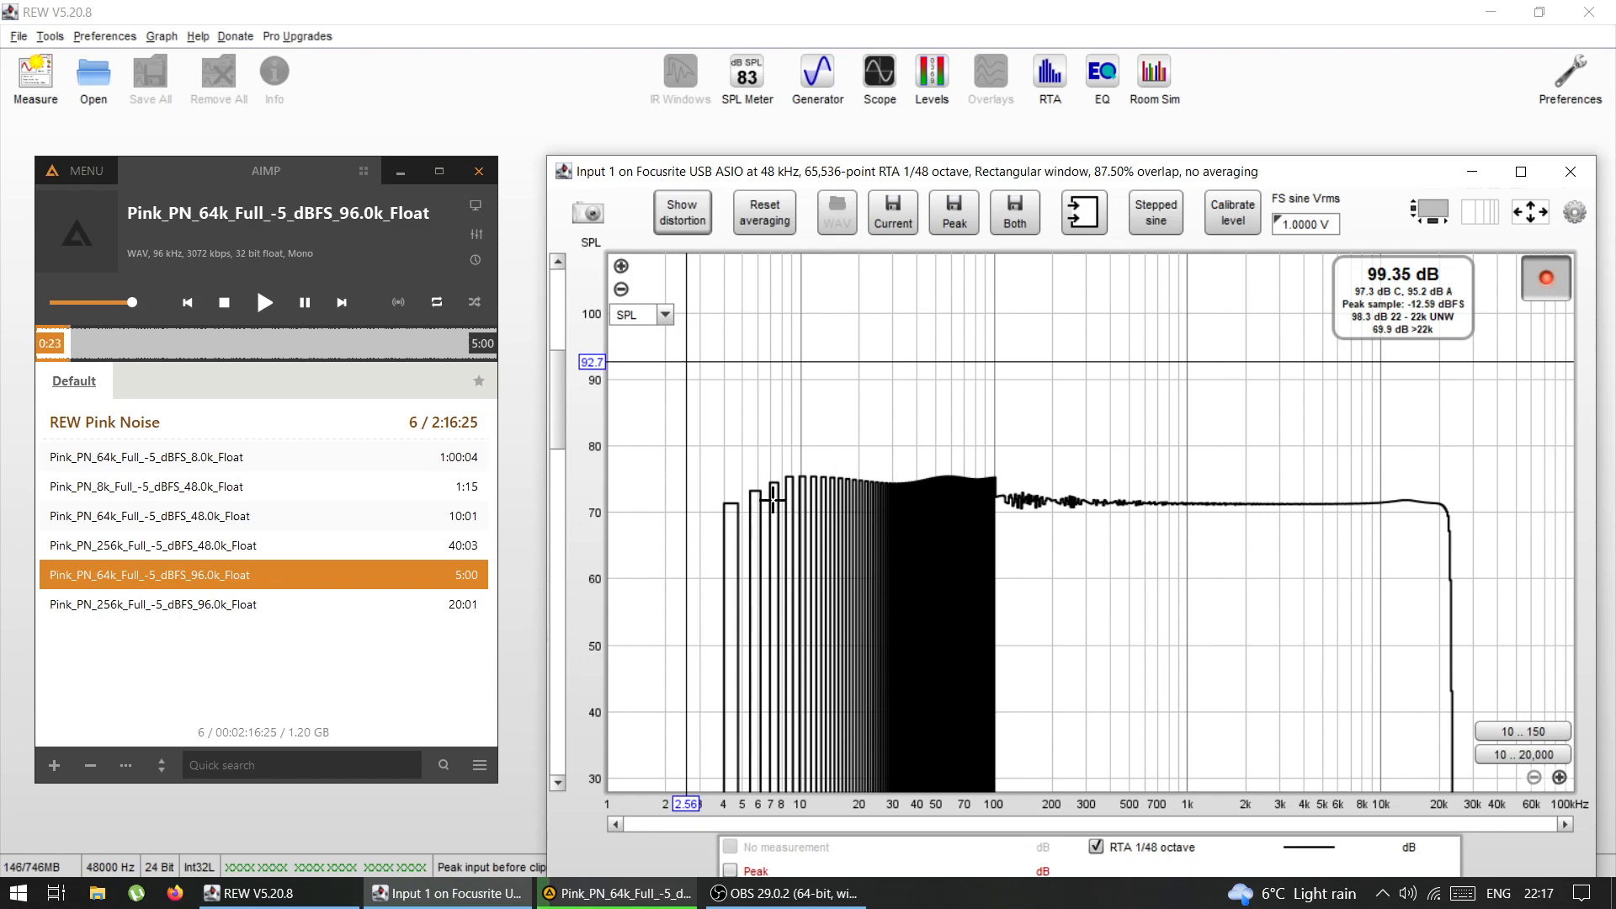
# Step: Play the 64k pink noise file at 8.0k and place the graph cursor at the high-frequency cutoff near 3.80 kHz
pyautogui.click(155, 456)
pyautogui.doubleClick(155, 456)
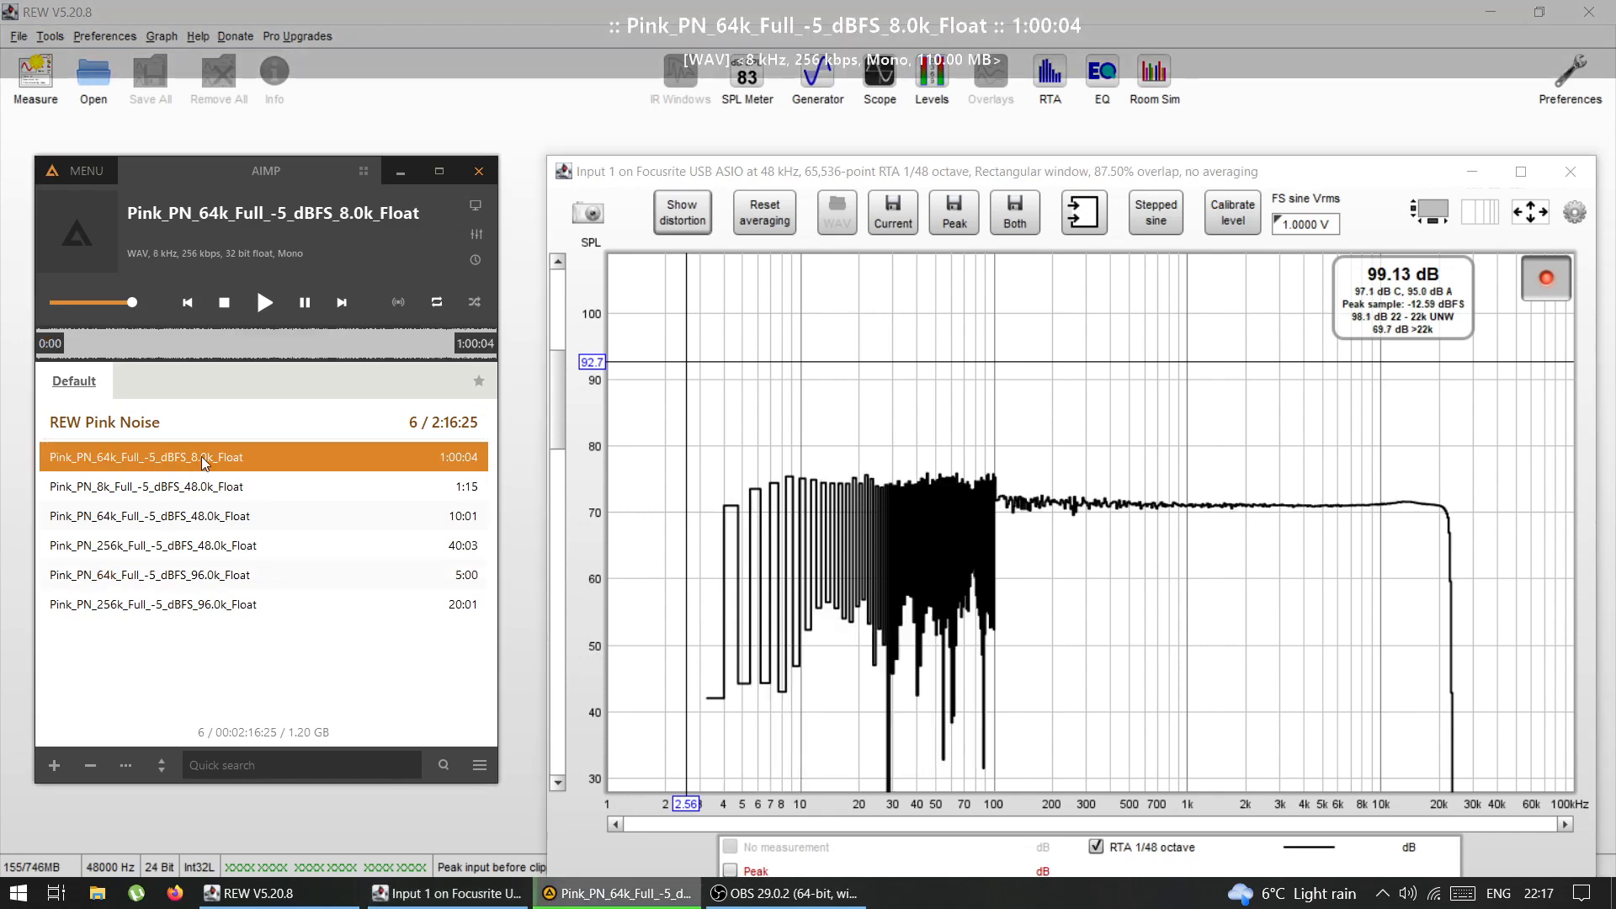
pyautogui.click(1299, 503)
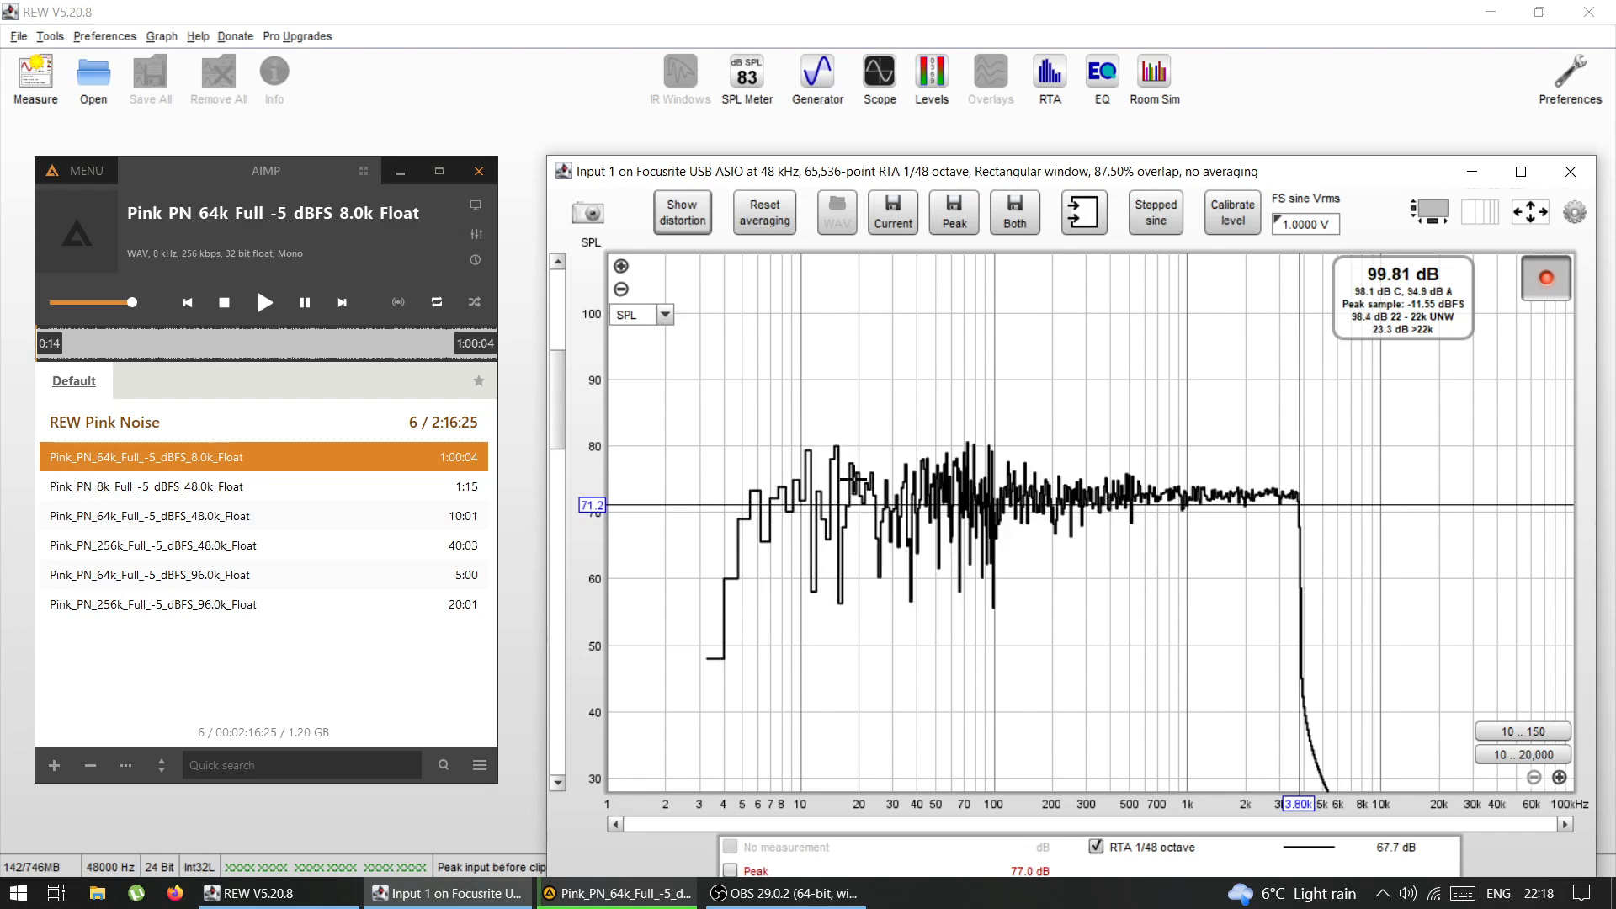
# Step: Play the 8k pink noise file at 48.0k, followed by the 64k file at 48.0k, to compare their RTA traces
pyautogui.click(177, 491)
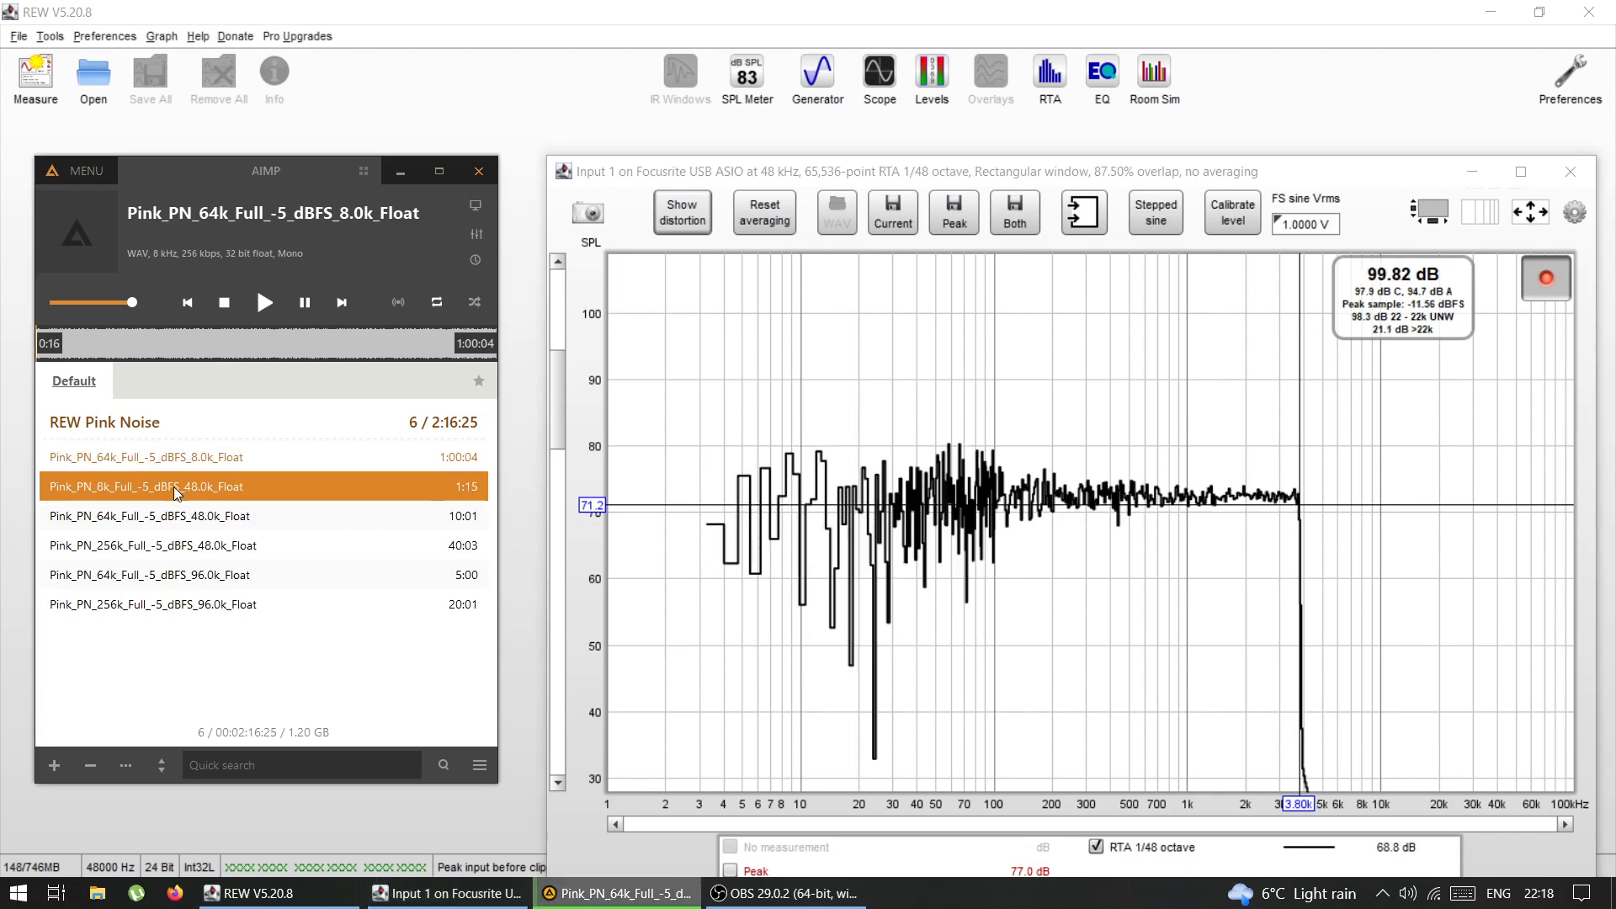
pyautogui.doubleClick(173, 486)
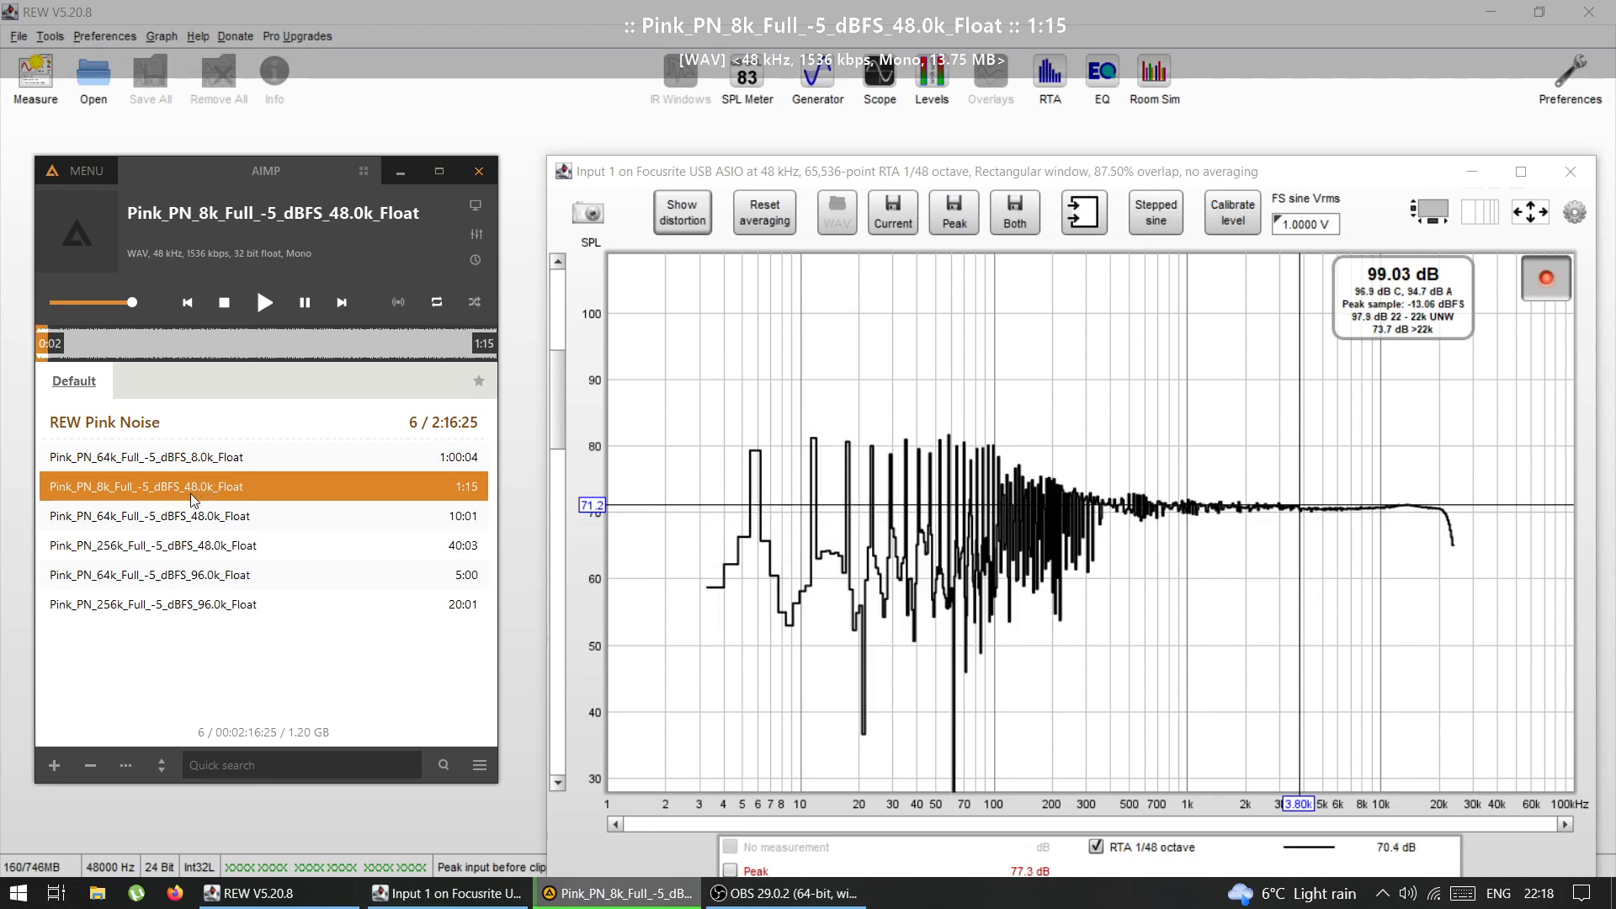
pyautogui.moveTo(734, 484)
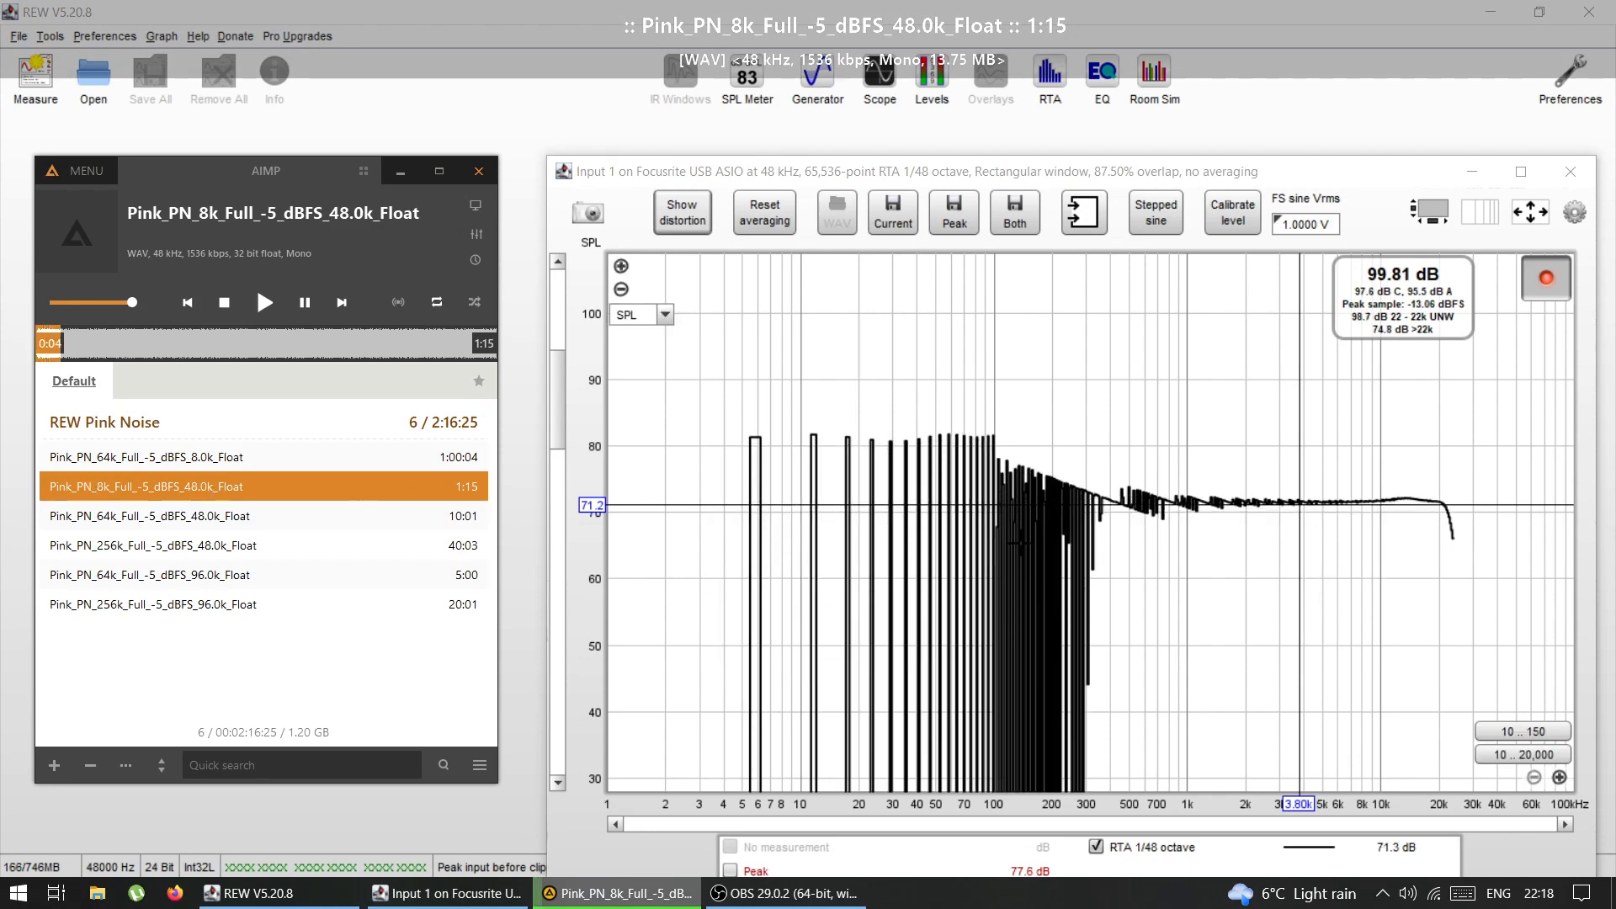
pyautogui.click(144, 515)
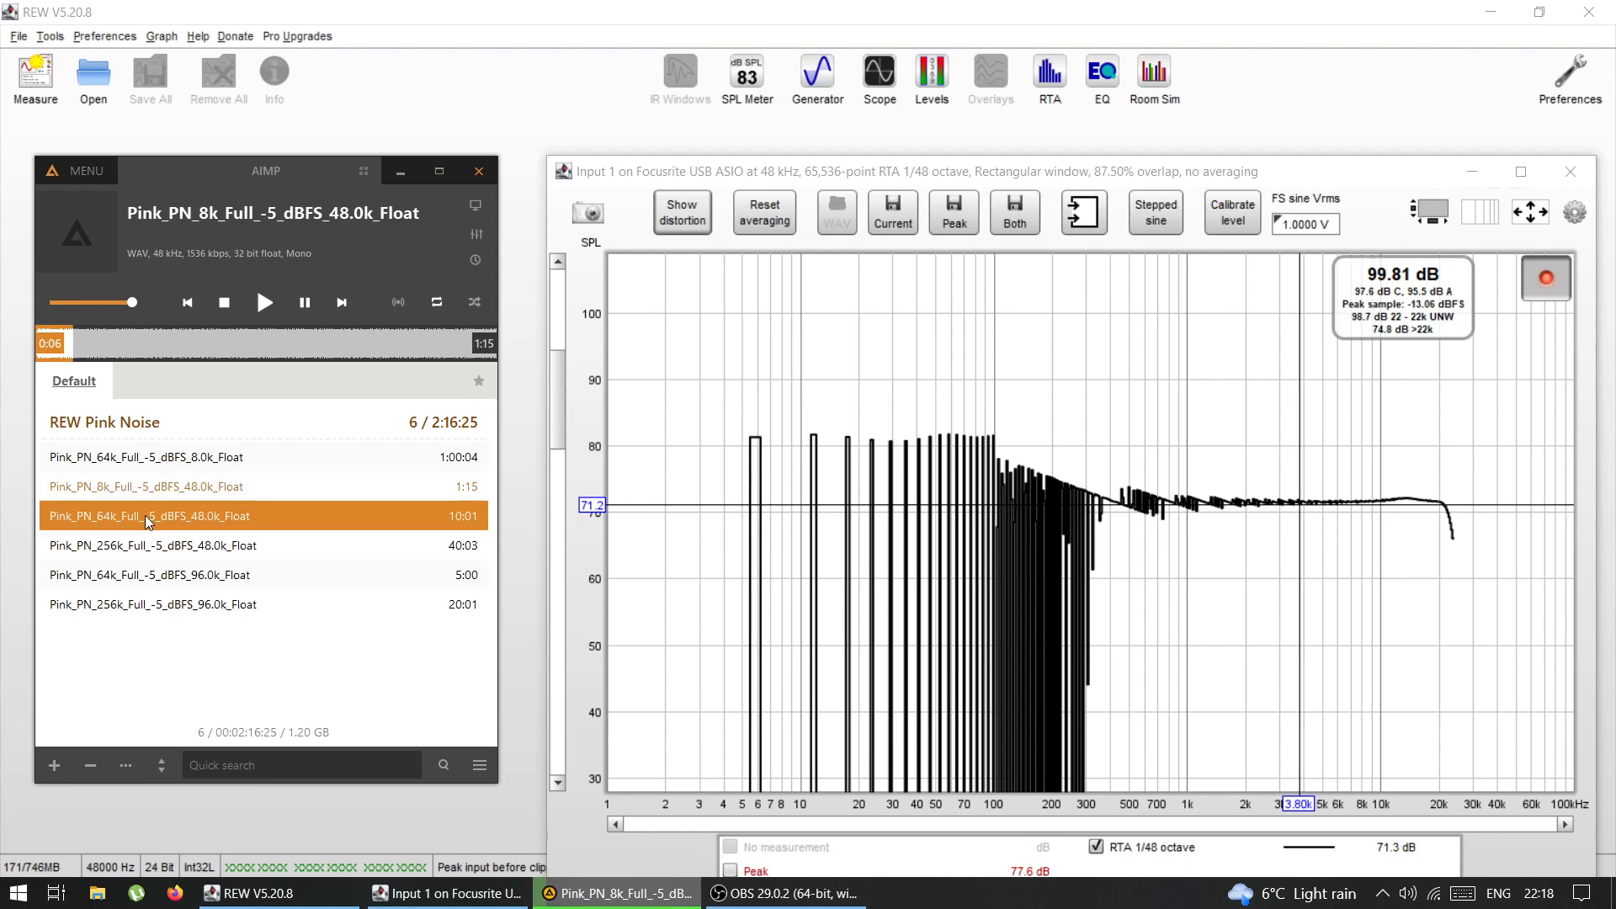
pyautogui.doubleClick(145, 516)
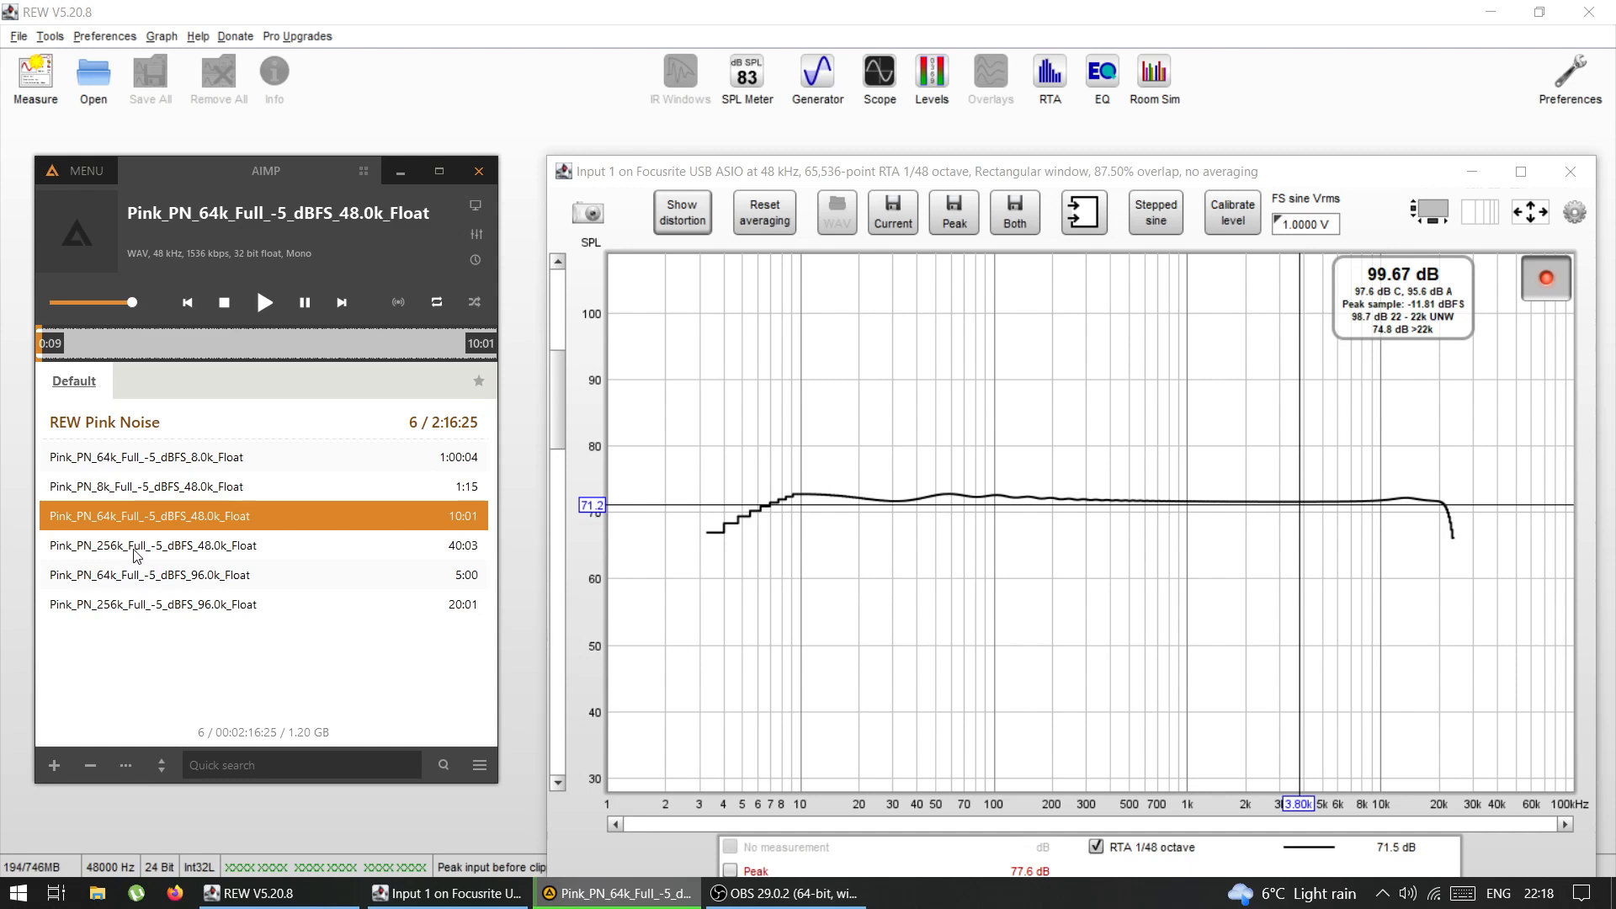
# Step: Play the 8k pink noise file at 48.0k and set the RTA FFT length to 8k, hiding the settings again
pyautogui.doubleClick(133, 488)
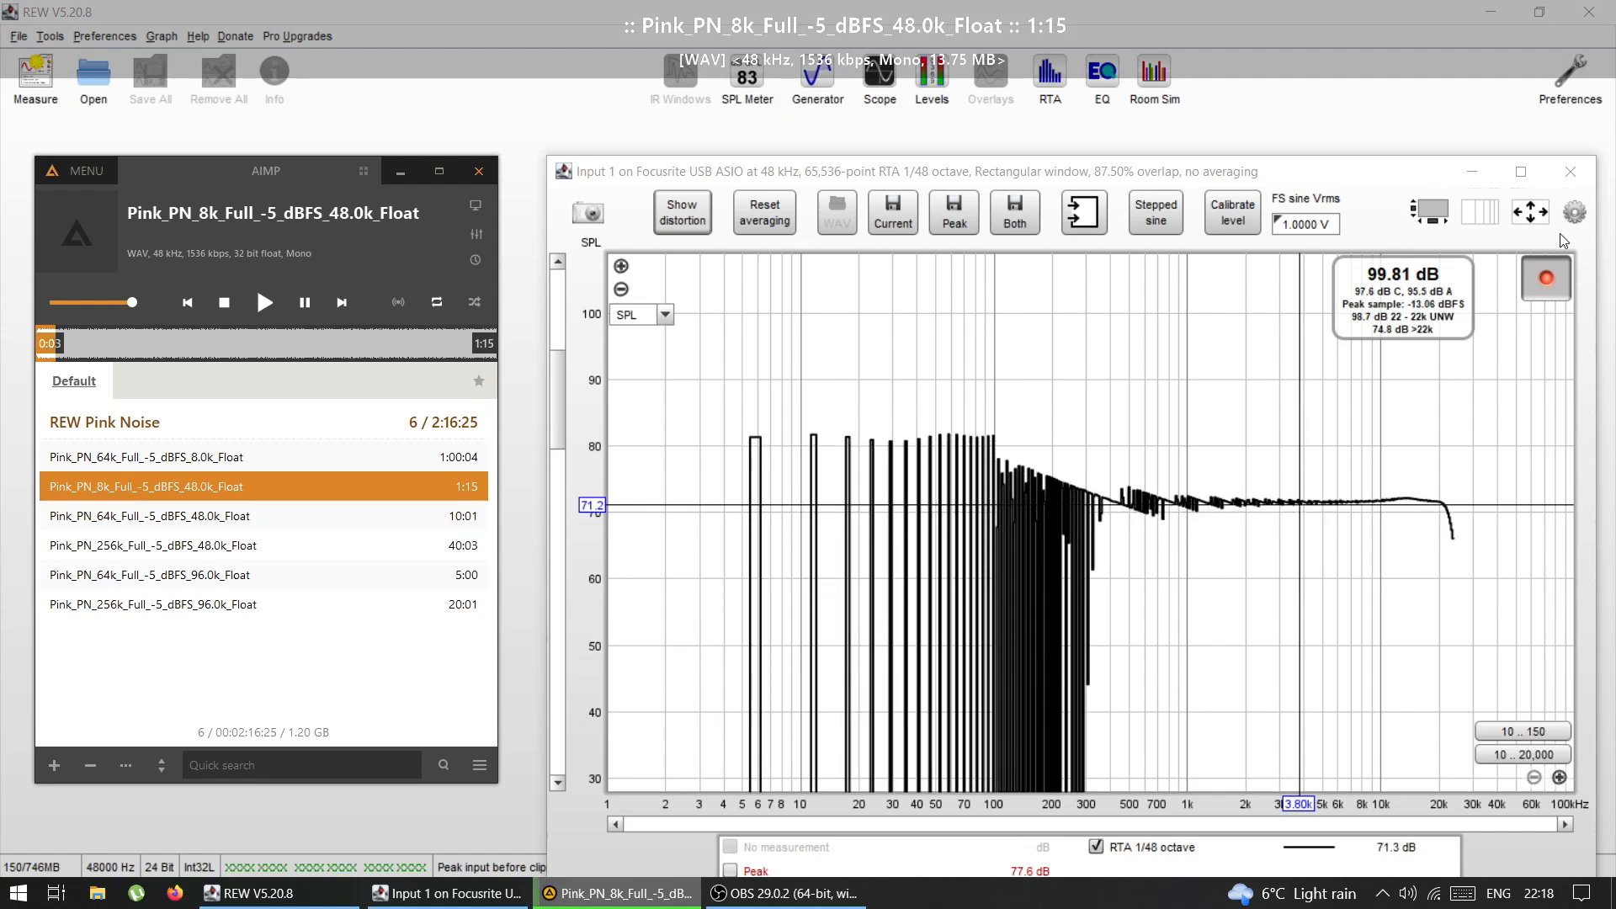
pyautogui.click(1574, 213)
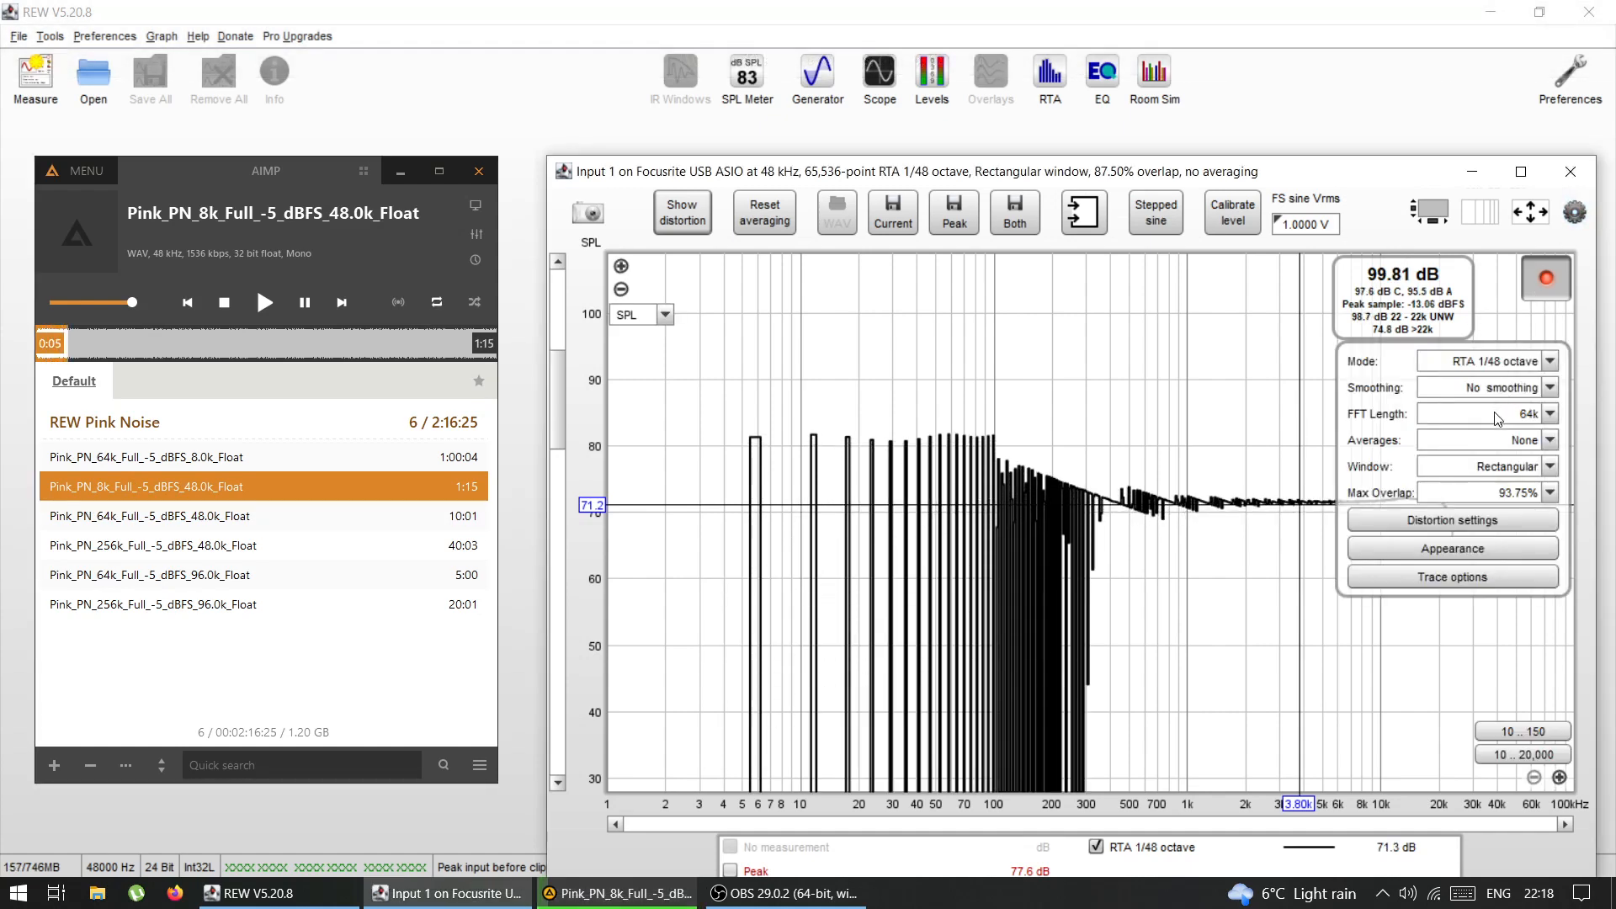
pyautogui.click(1541, 413)
pyautogui.click(1534, 435)
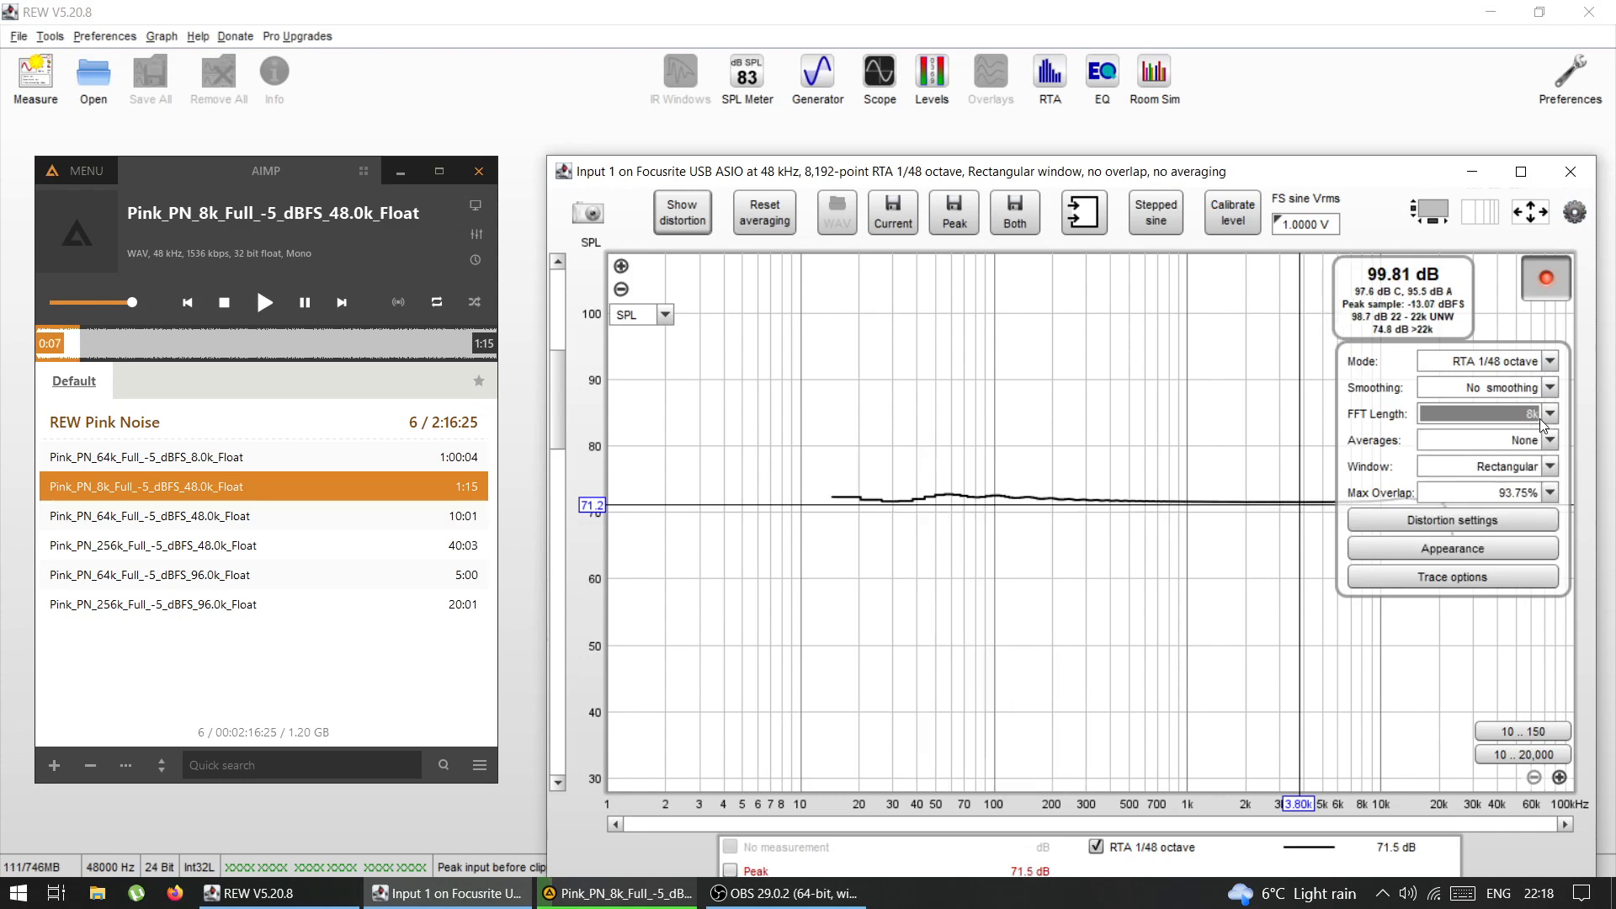
pyautogui.click(1573, 213)
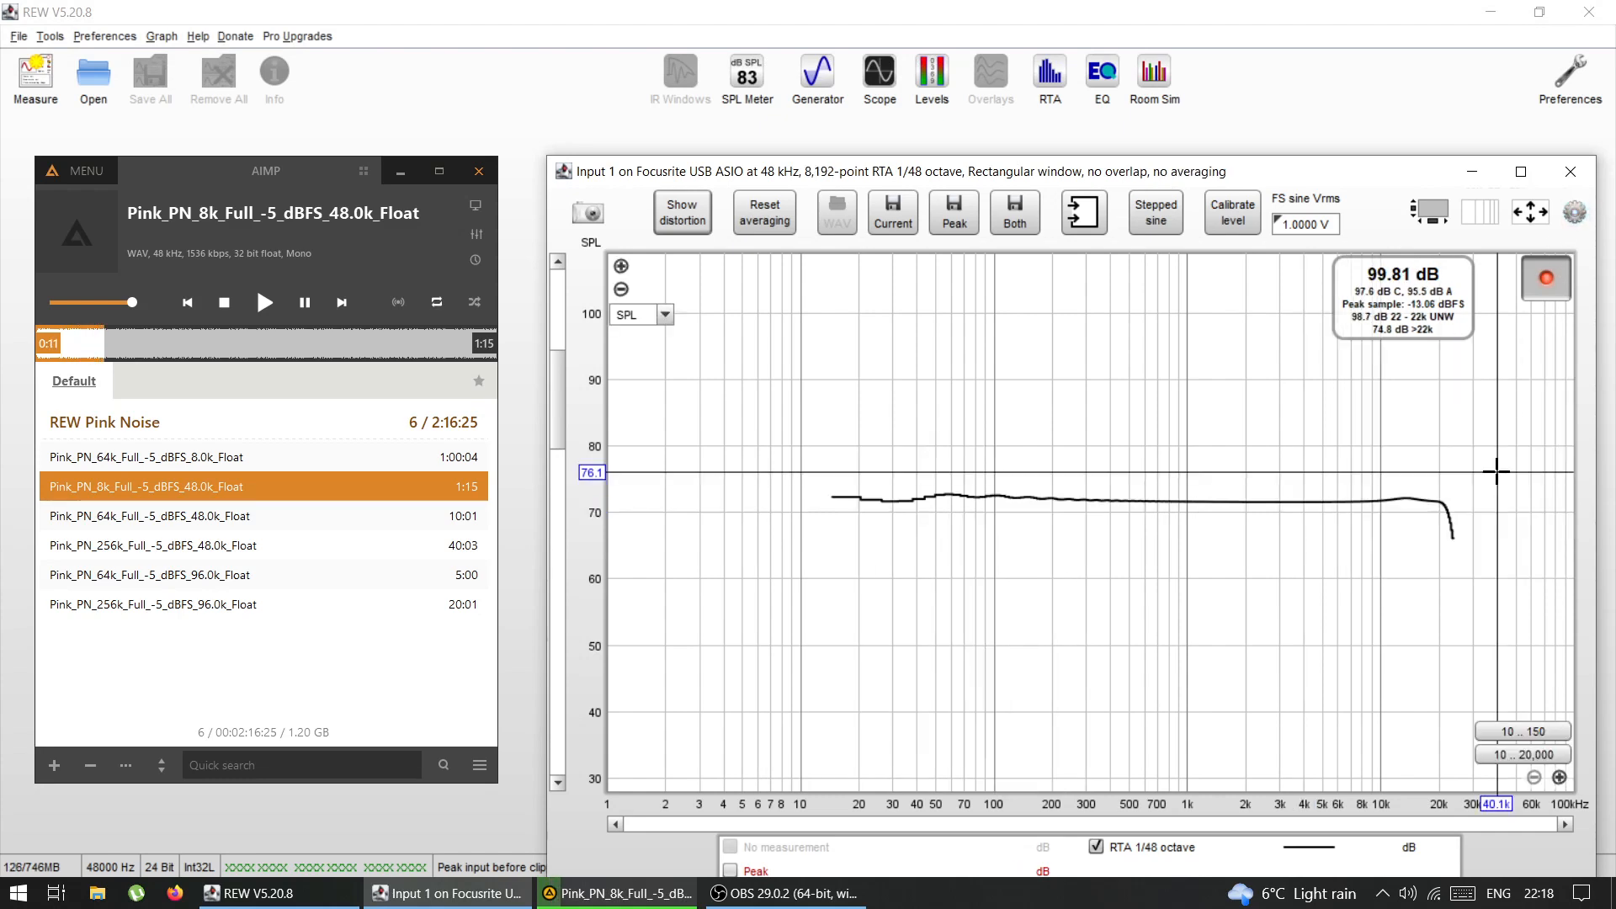
# Step: Play the 256k pink noise file at 48.0k and save its current RTA trace with the FFT length set to 256k
pyautogui.click(128, 482)
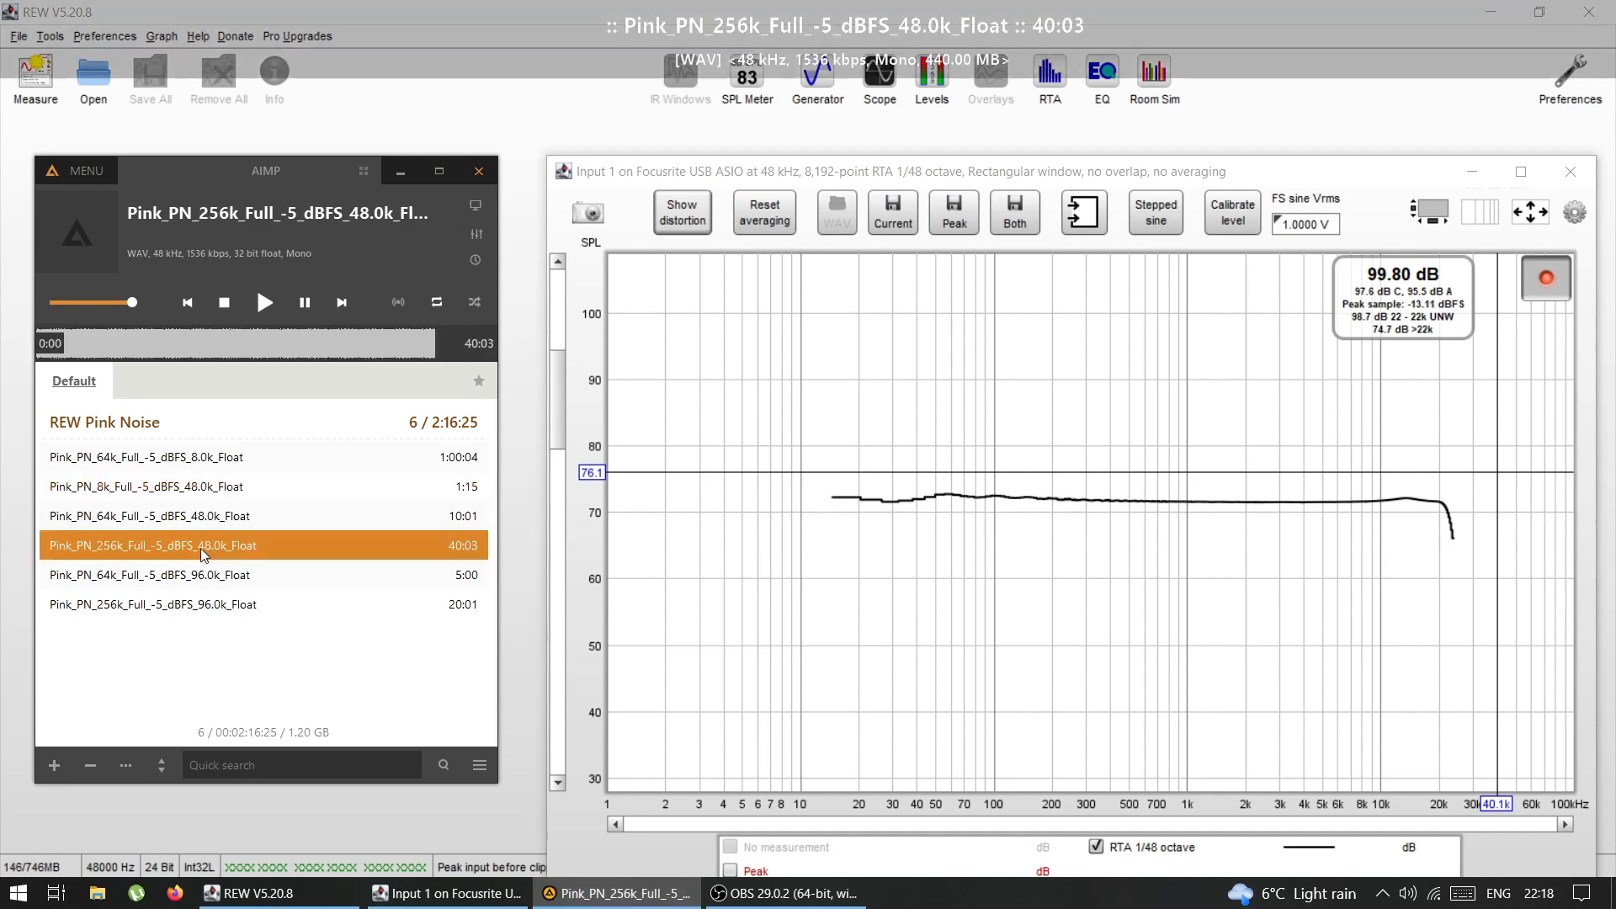
pyautogui.click(1571, 214)
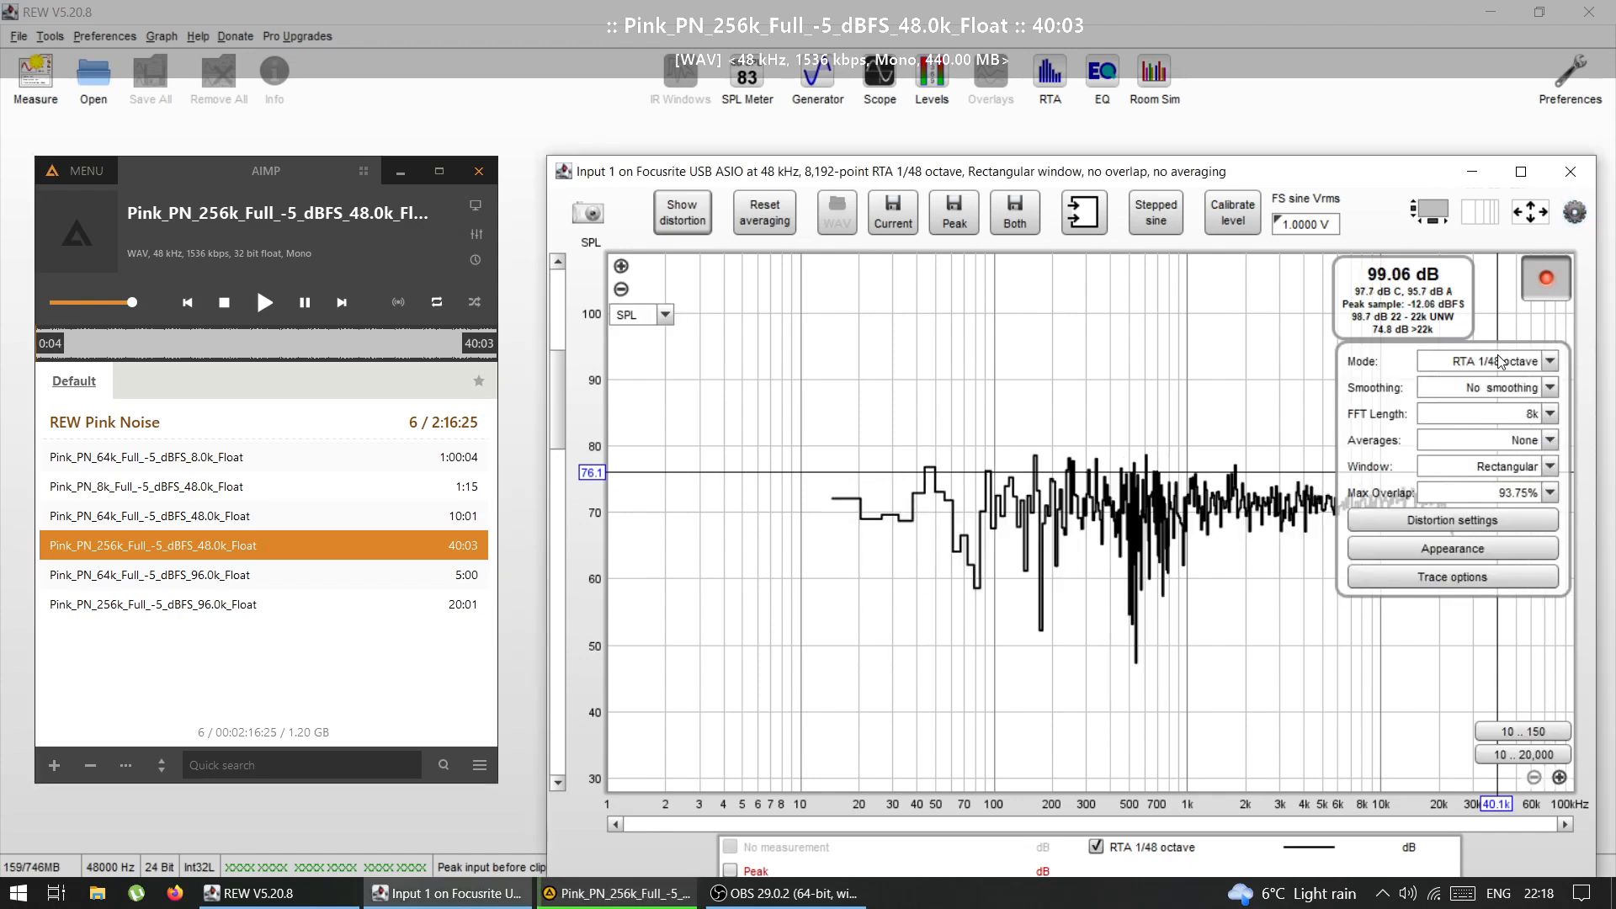
pyautogui.click(1475, 416)
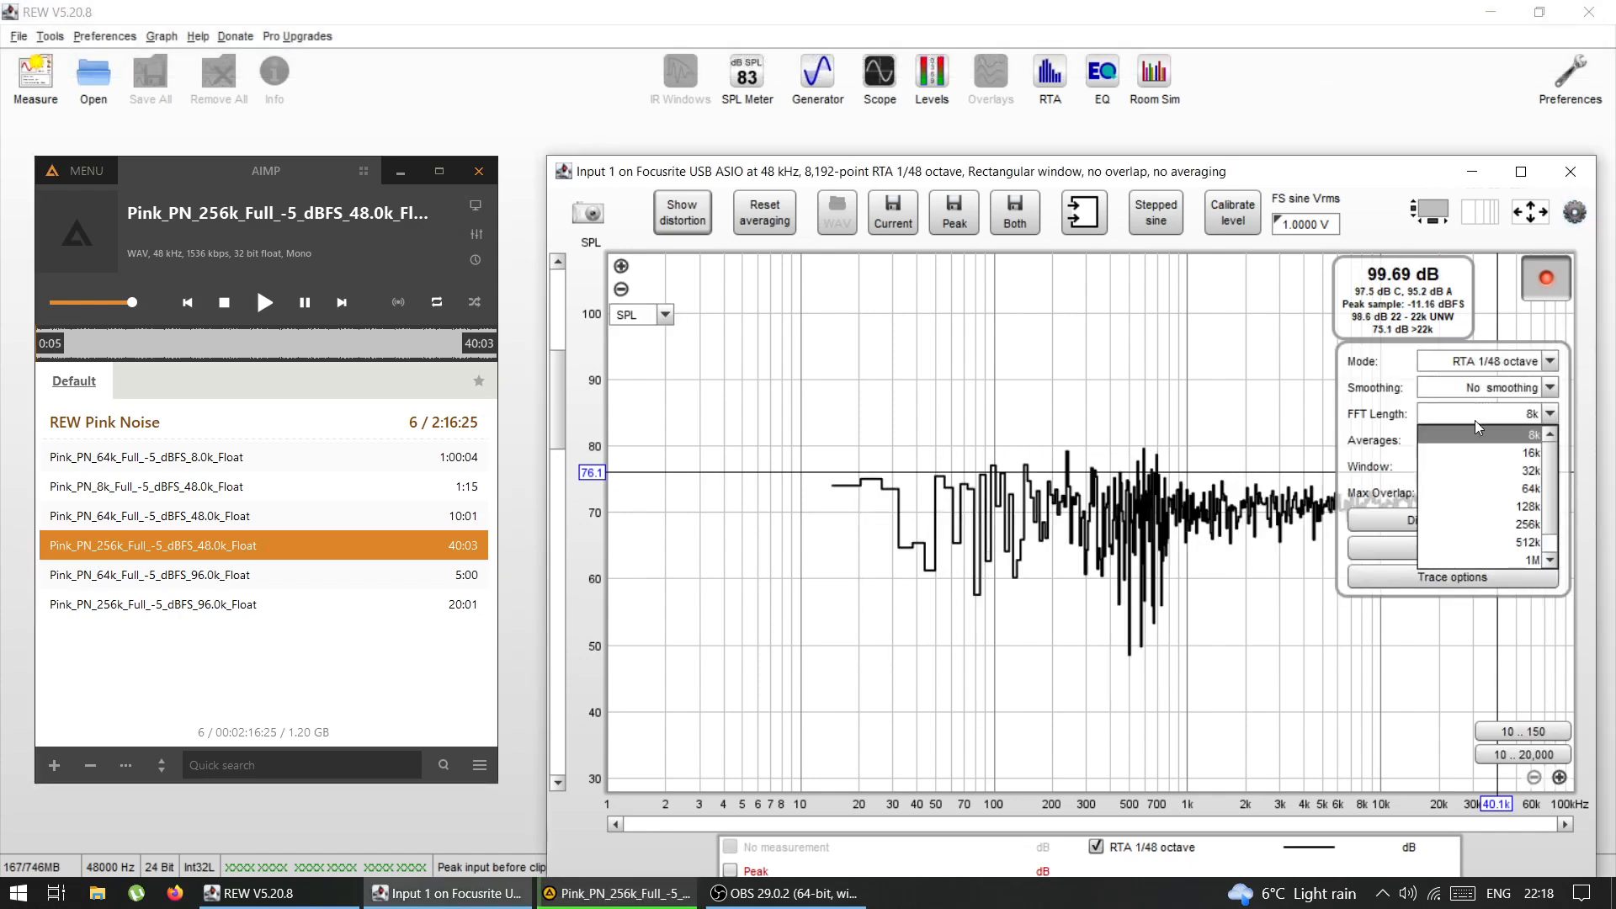
pyautogui.click(1463, 524)
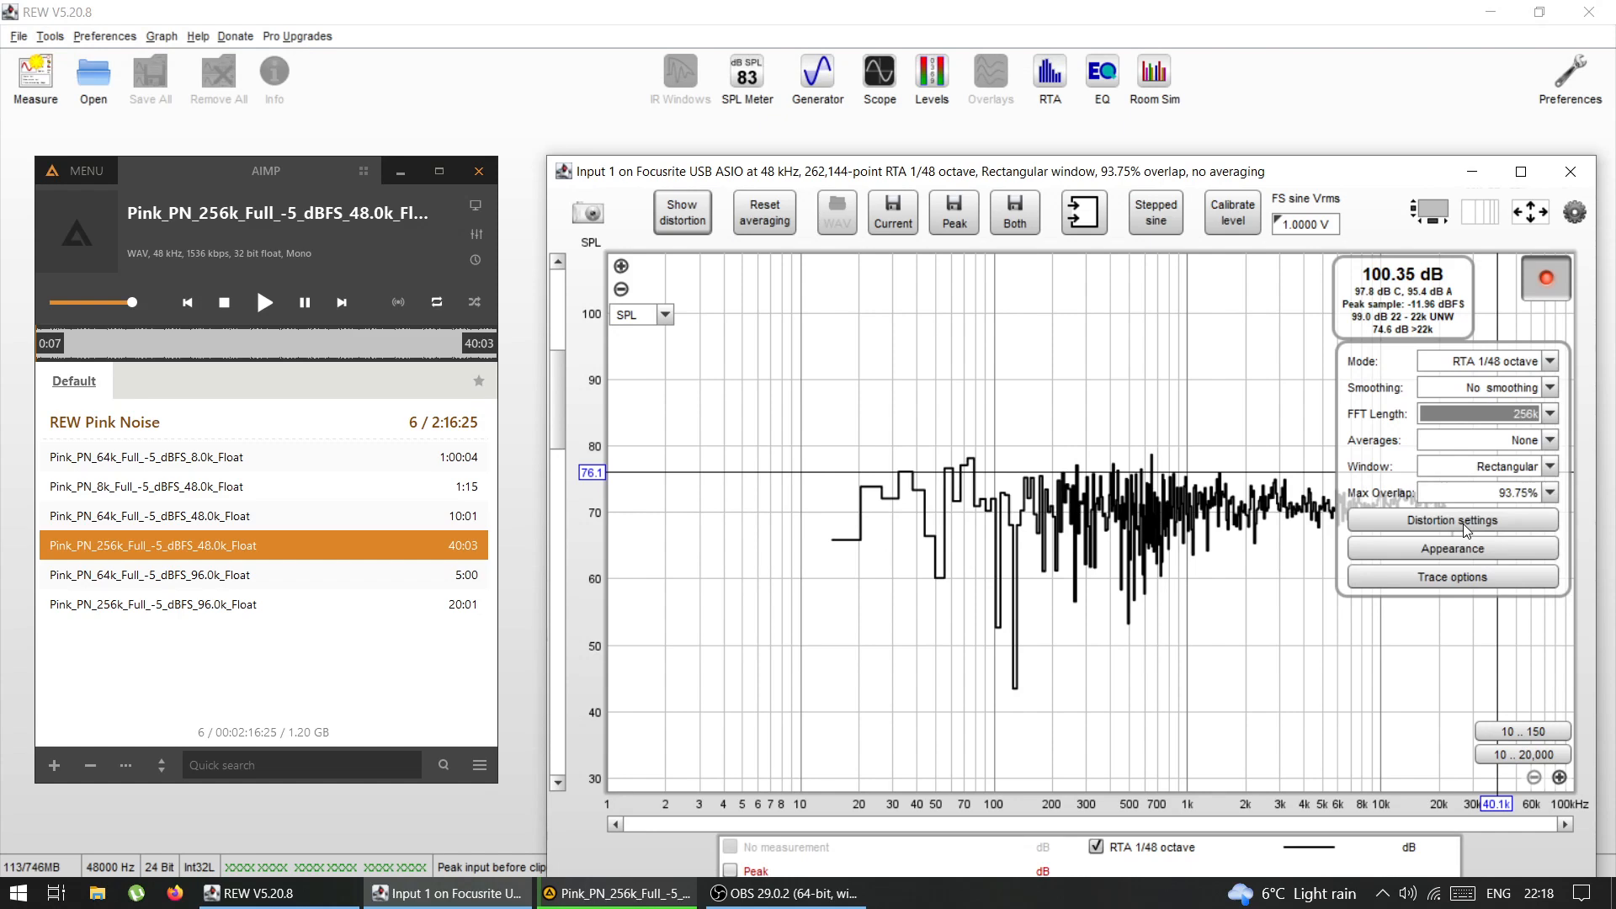
pyautogui.click(1574, 213)
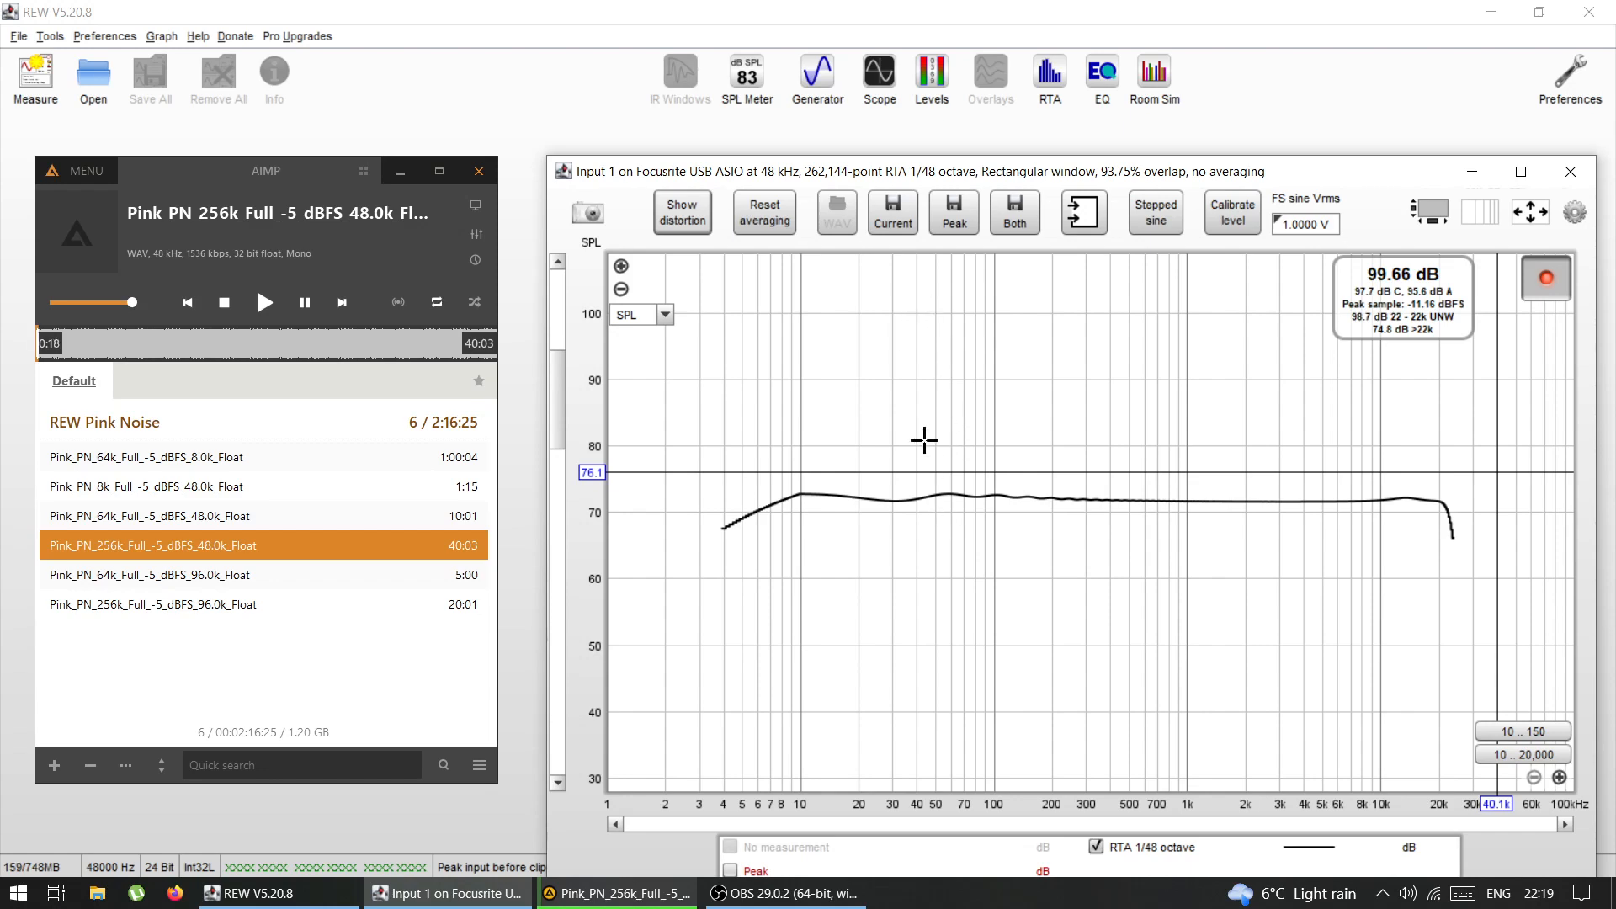
pyautogui.click(889, 219)
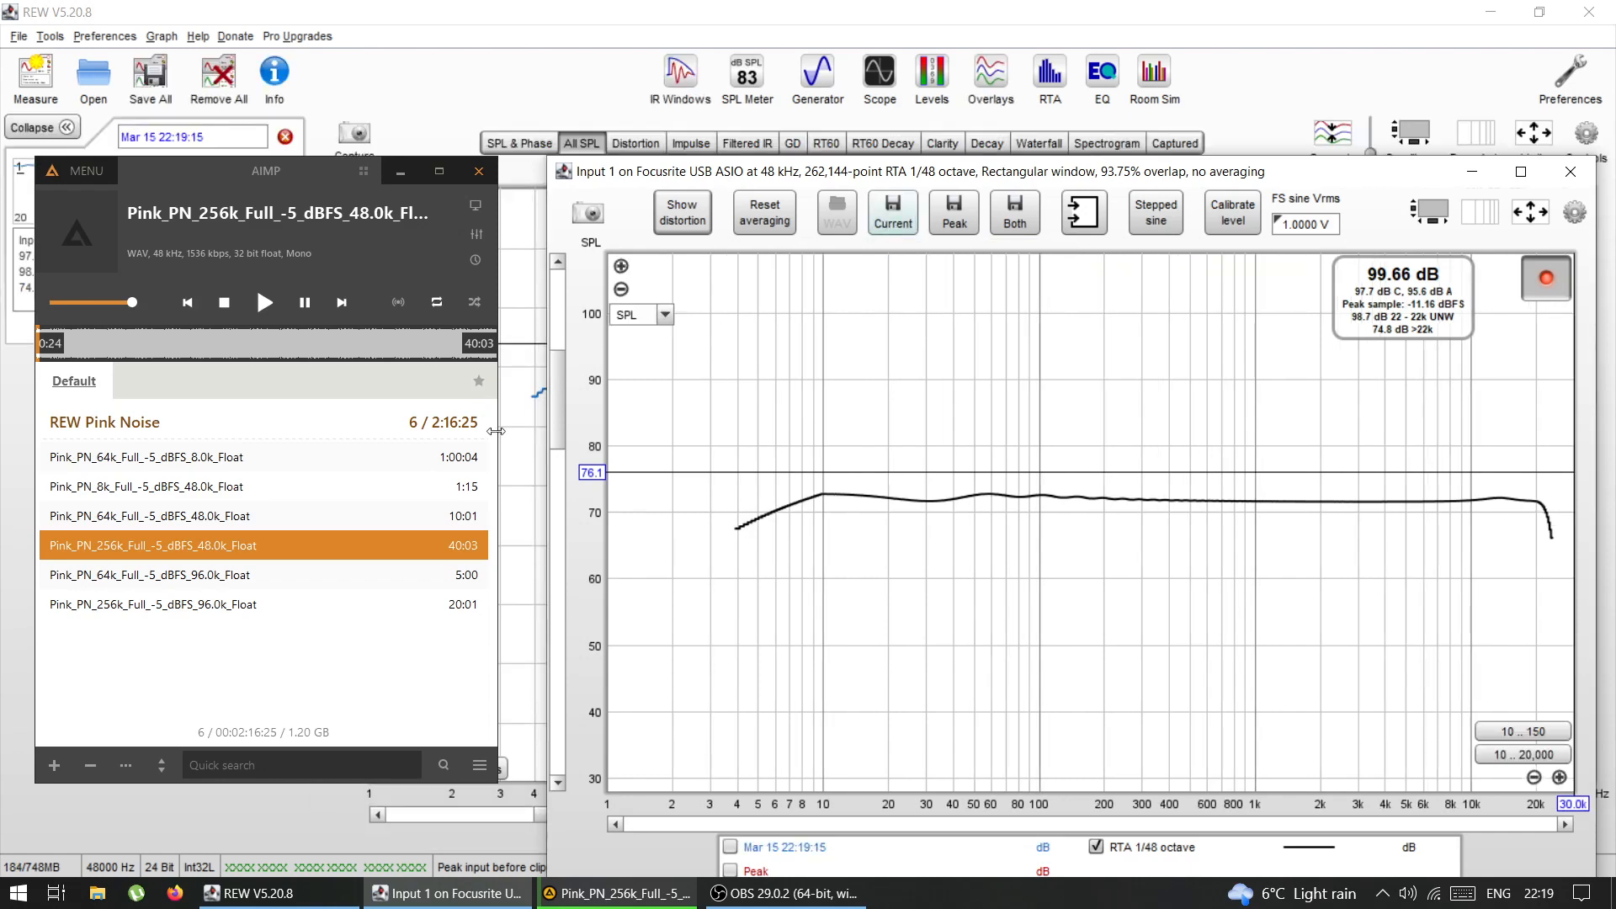
# Step: Play the 64k pink noise file at 48.0k and save its current RTA trace with the FFT length set to 64k
pyautogui.doubleClick(162, 520)
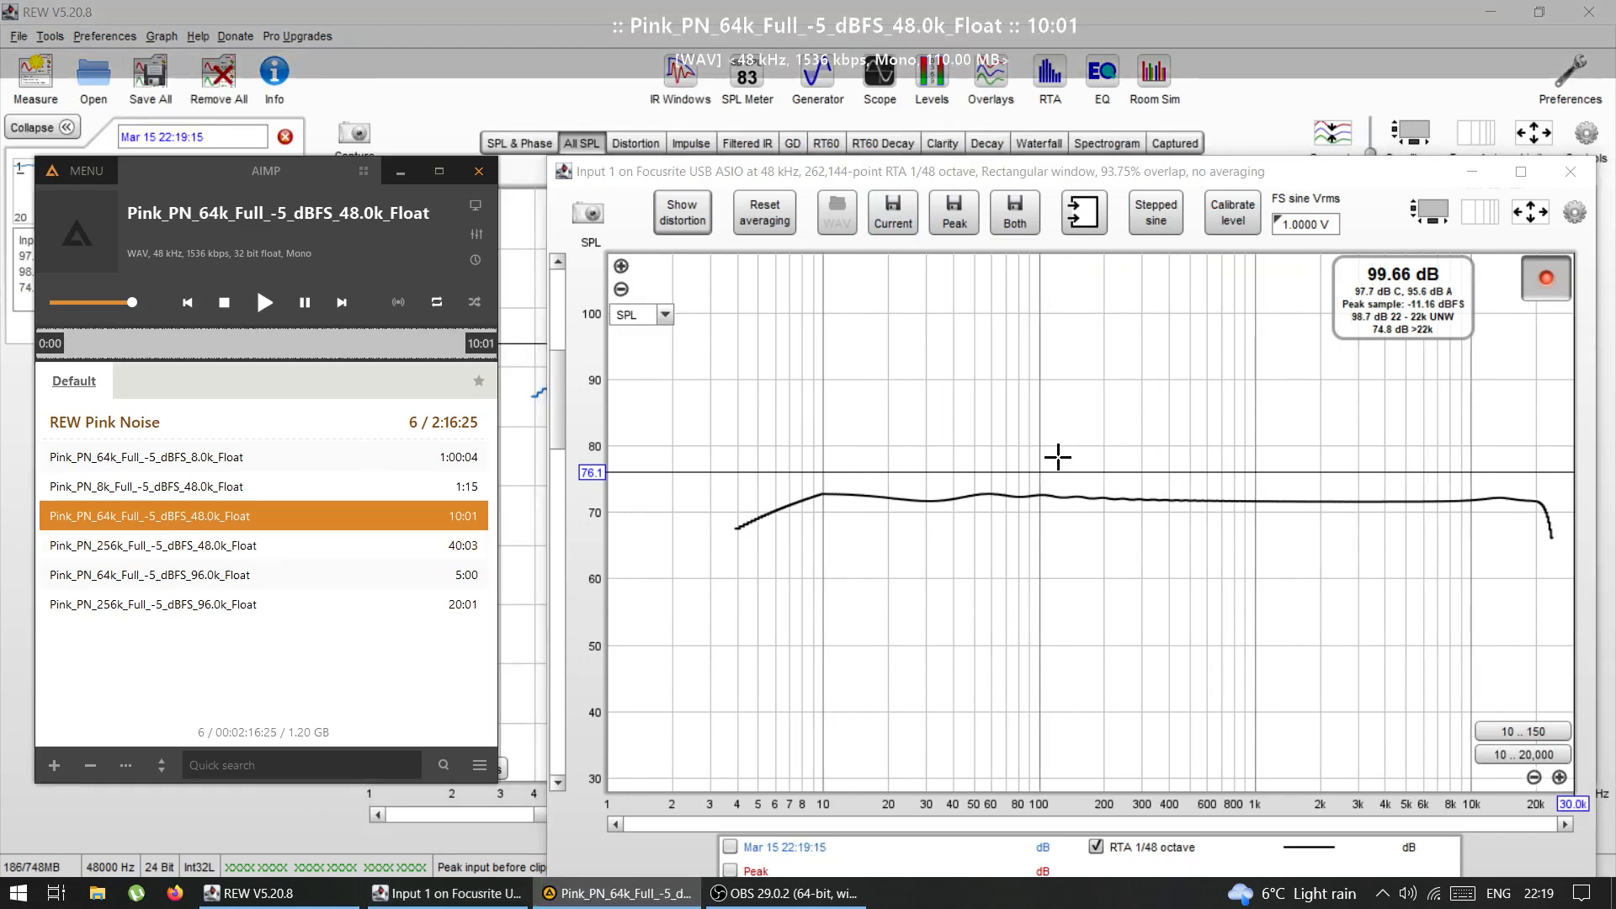
pyautogui.click(1574, 213)
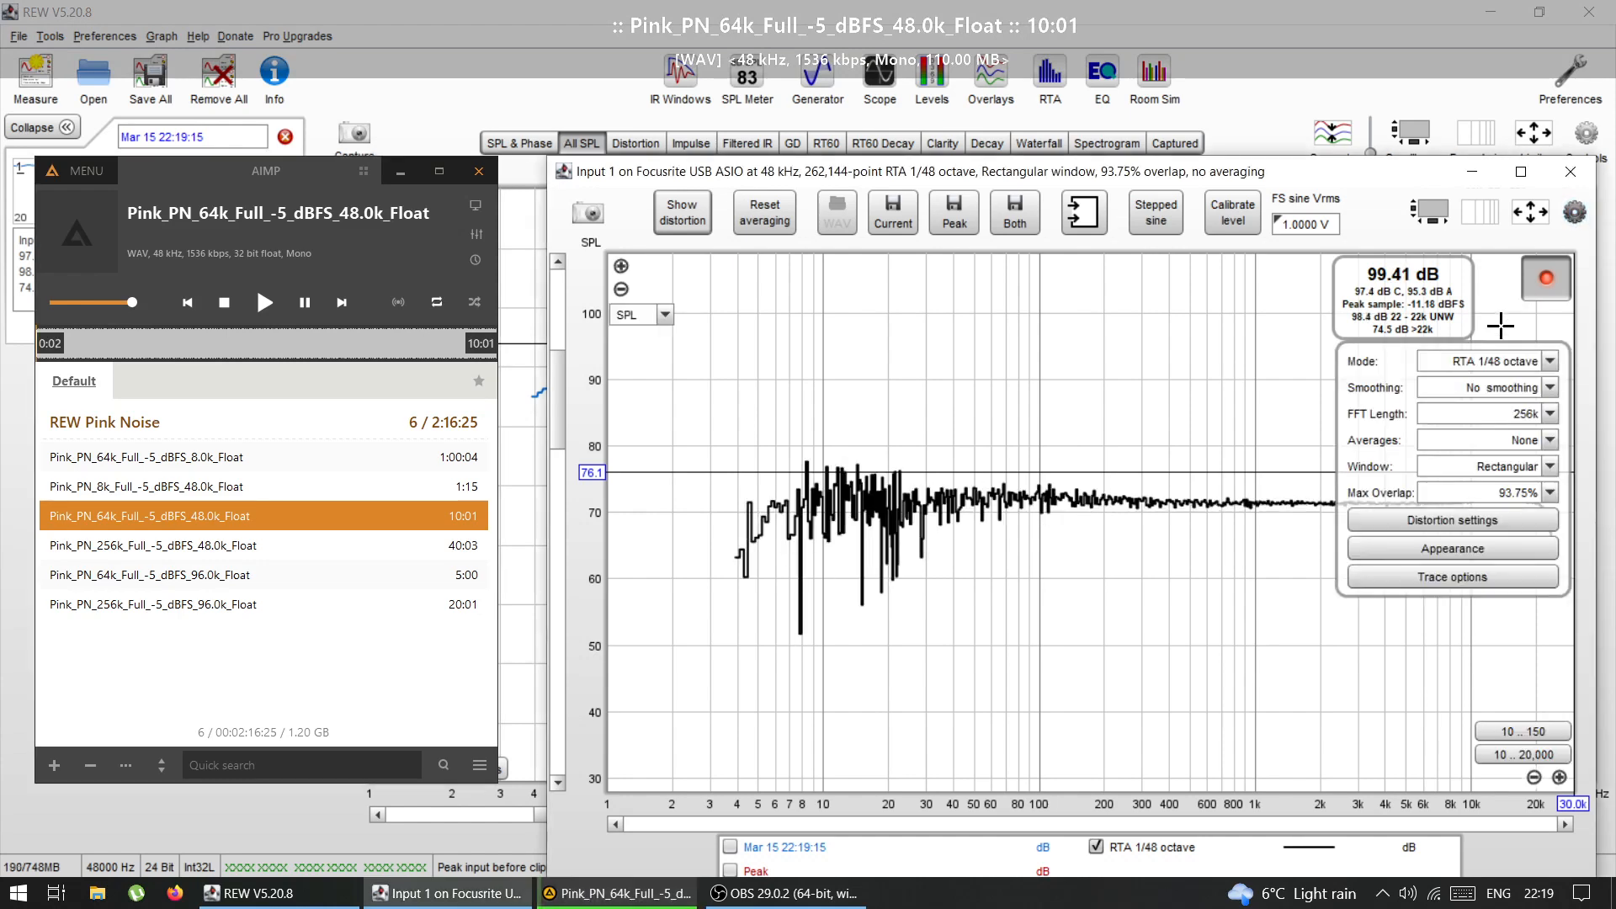
pyautogui.click(1462, 414)
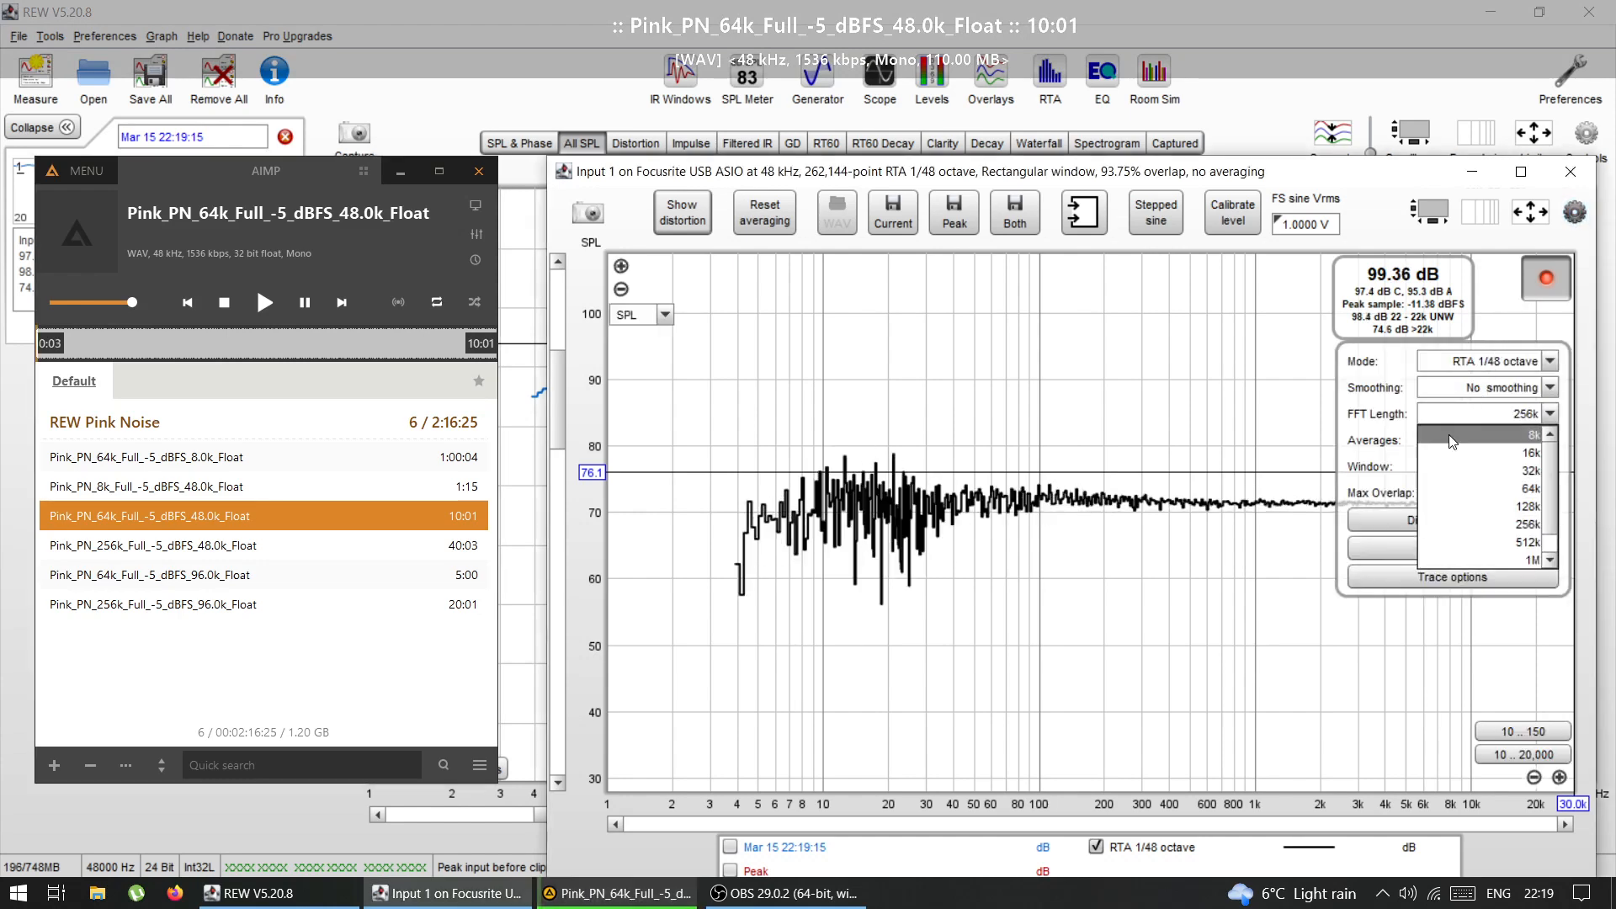
pyautogui.click(1442, 491)
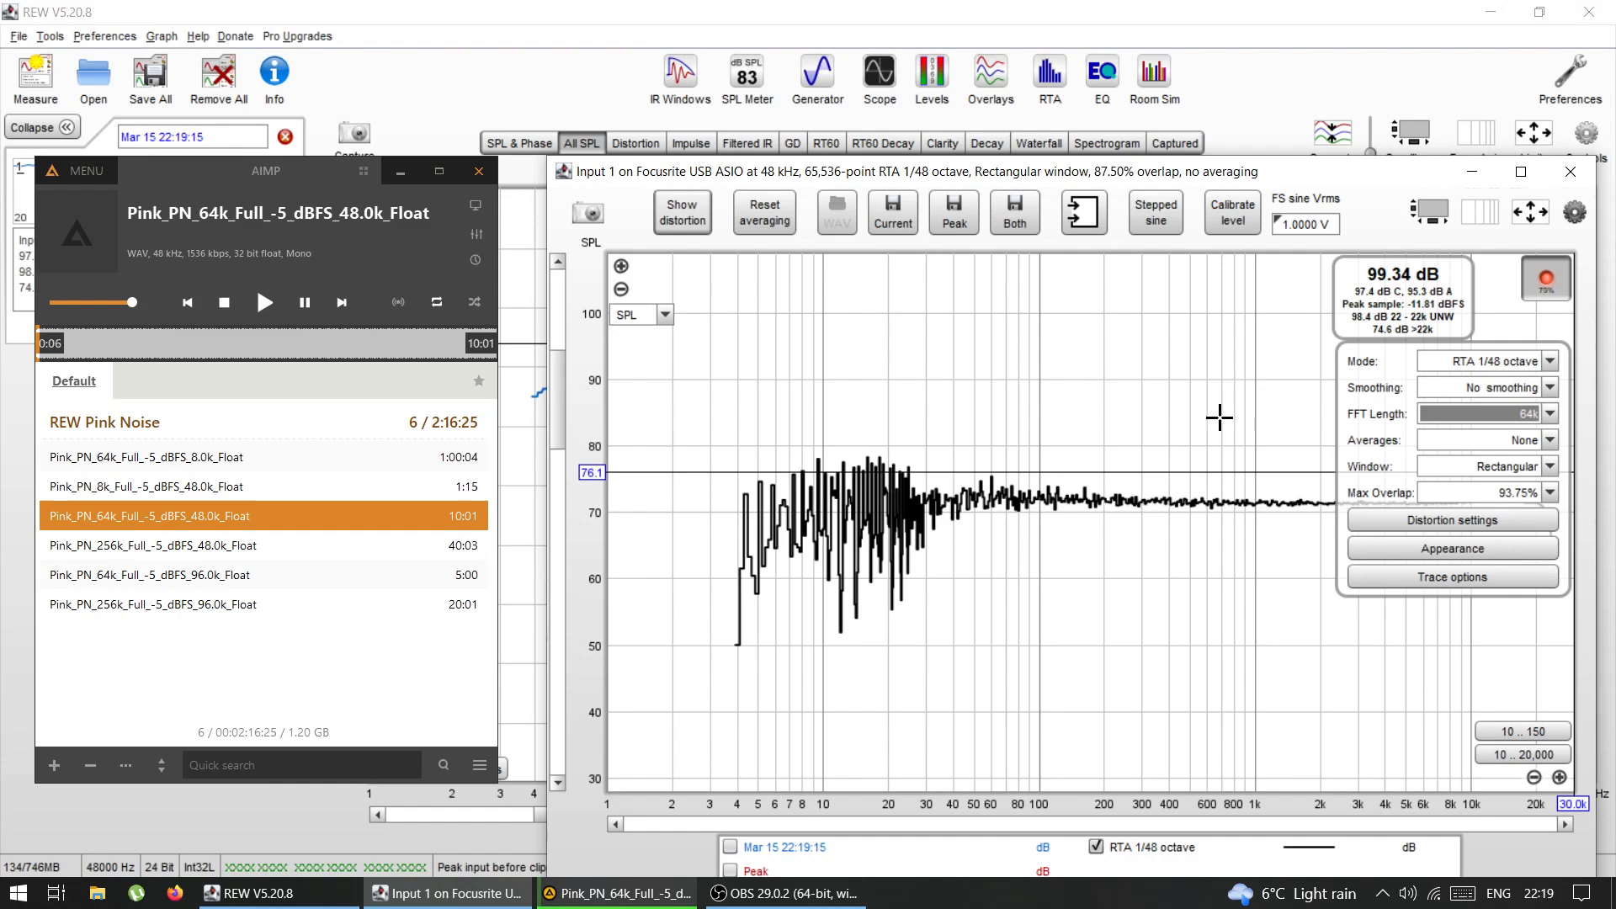
pyautogui.click(892, 215)
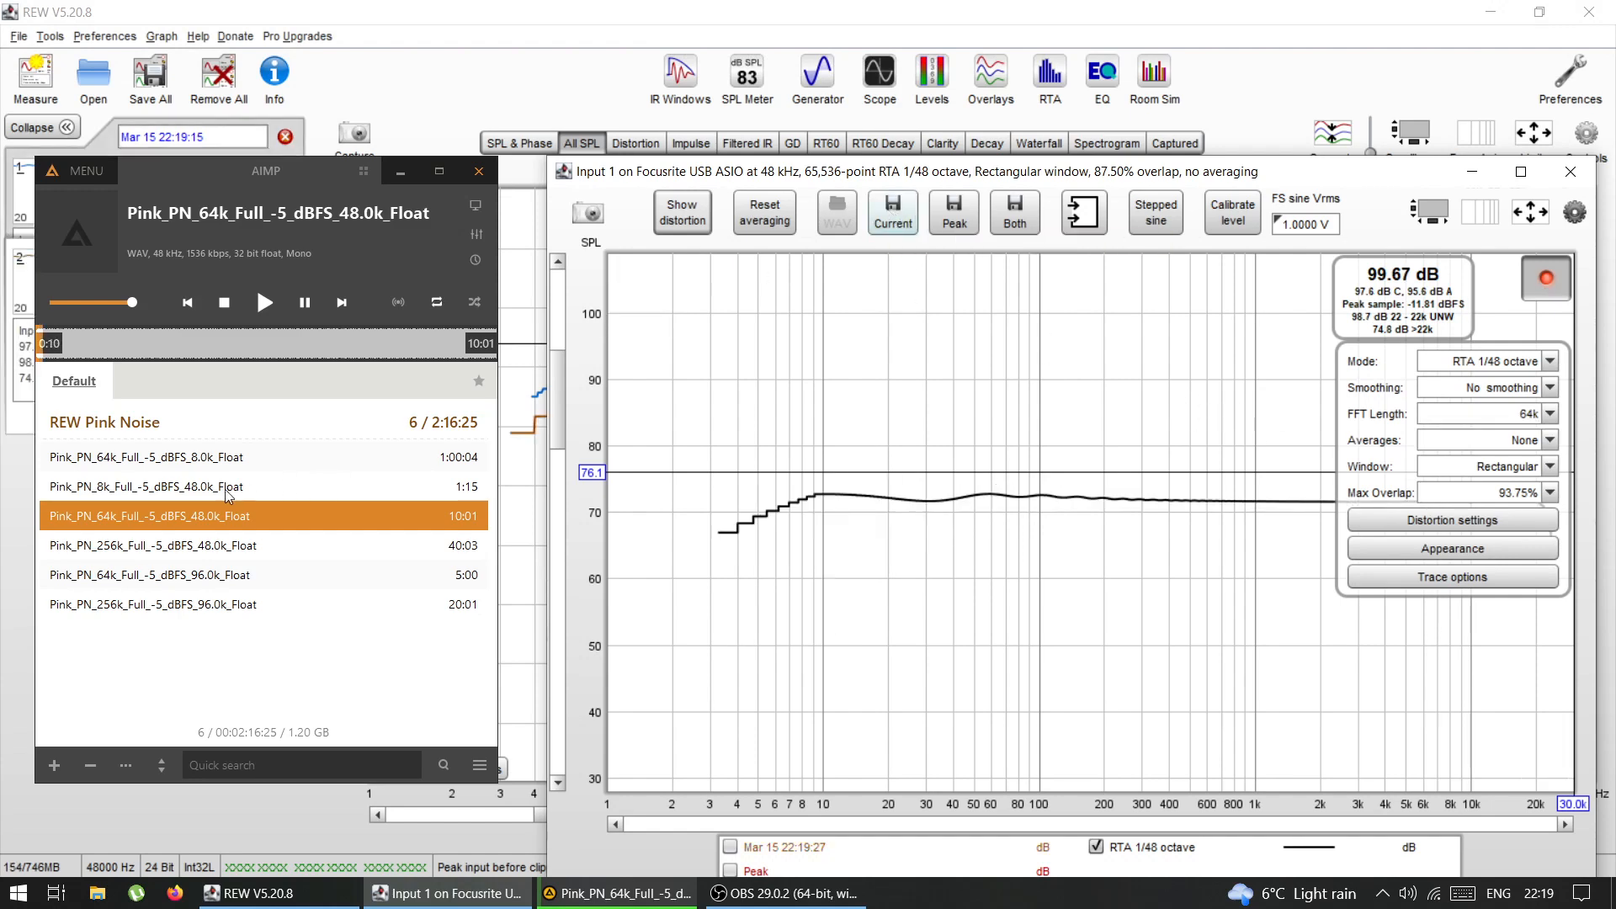
# Step: Play the 8k pink noise file at 48.0k and save its current RTA trace with the FFT length set to 8k
pyautogui.doubleClick(211, 493)
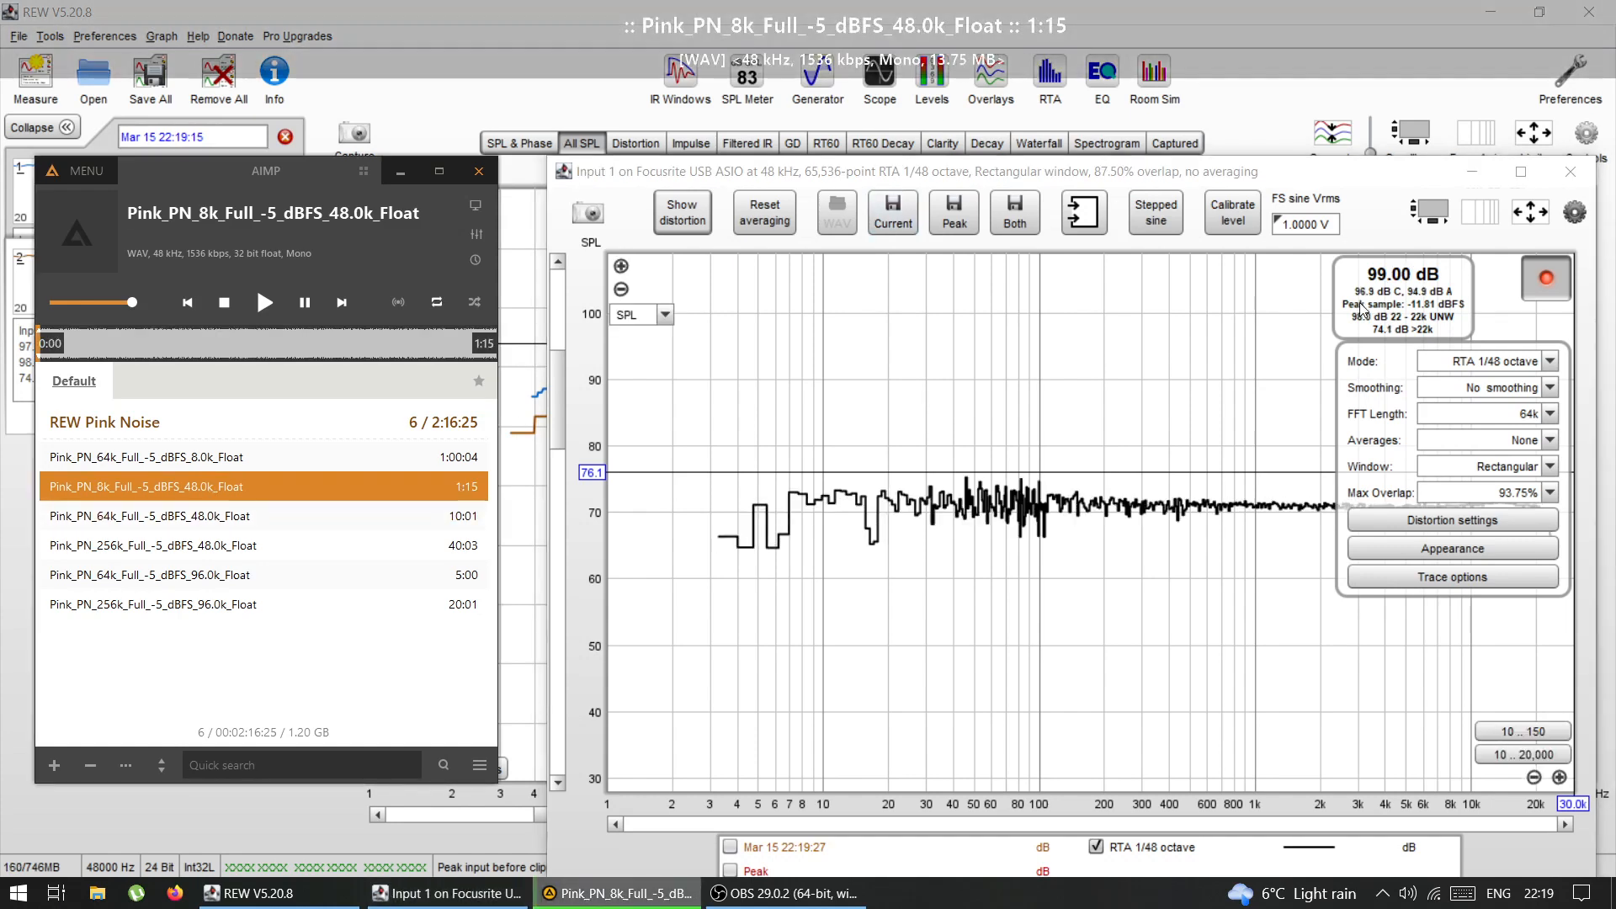
pyautogui.click(1456, 414)
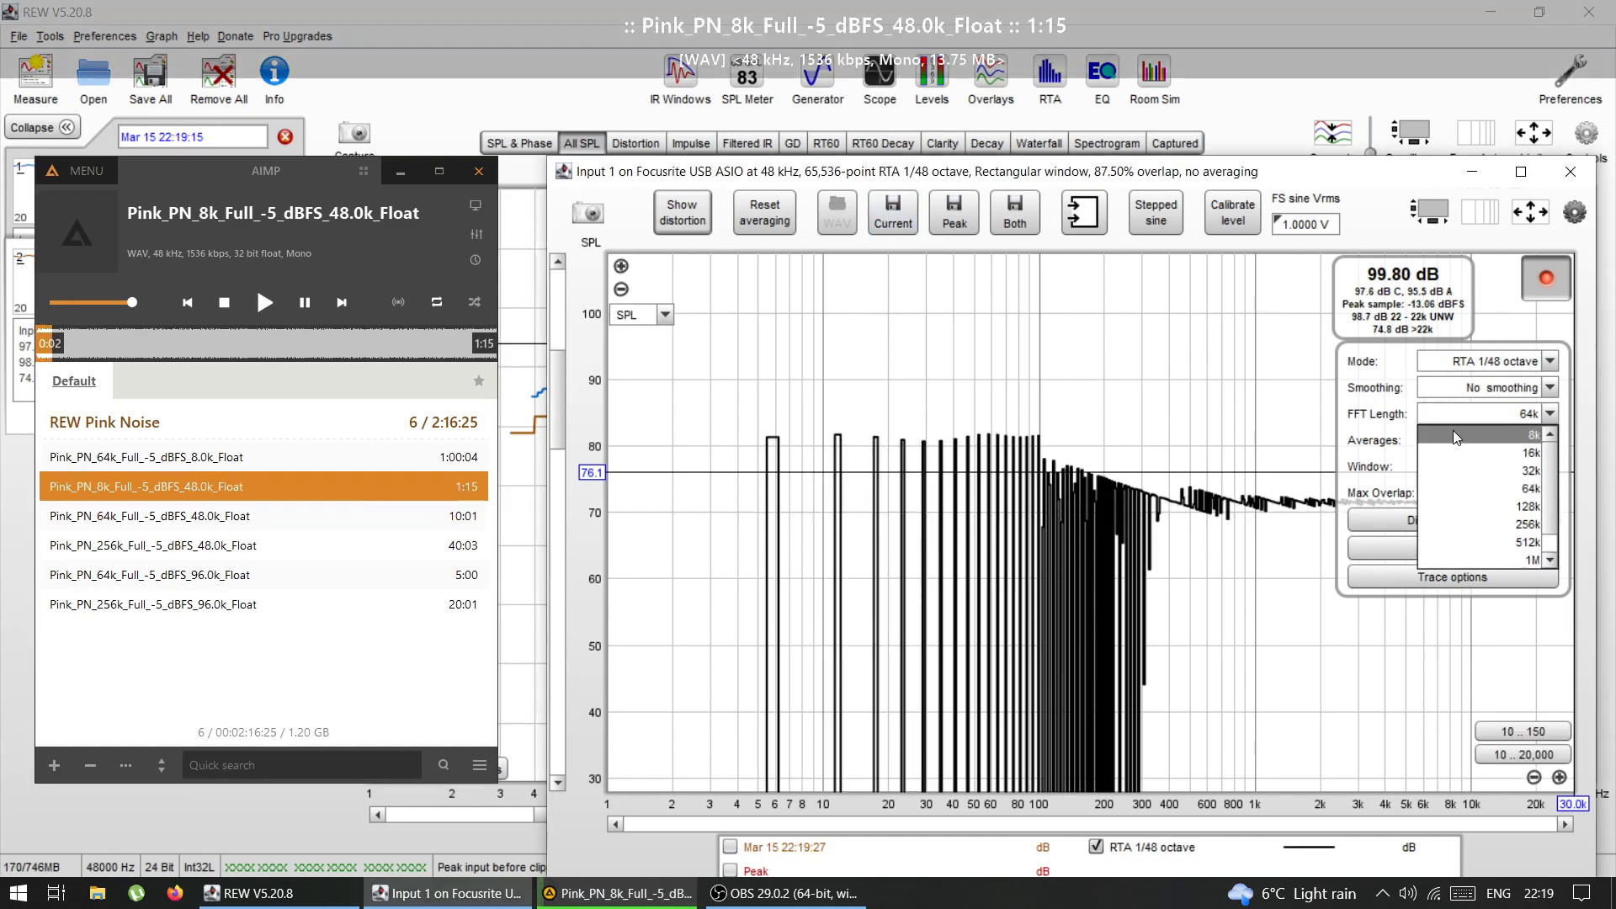
pyautogui.click(1453, 431)
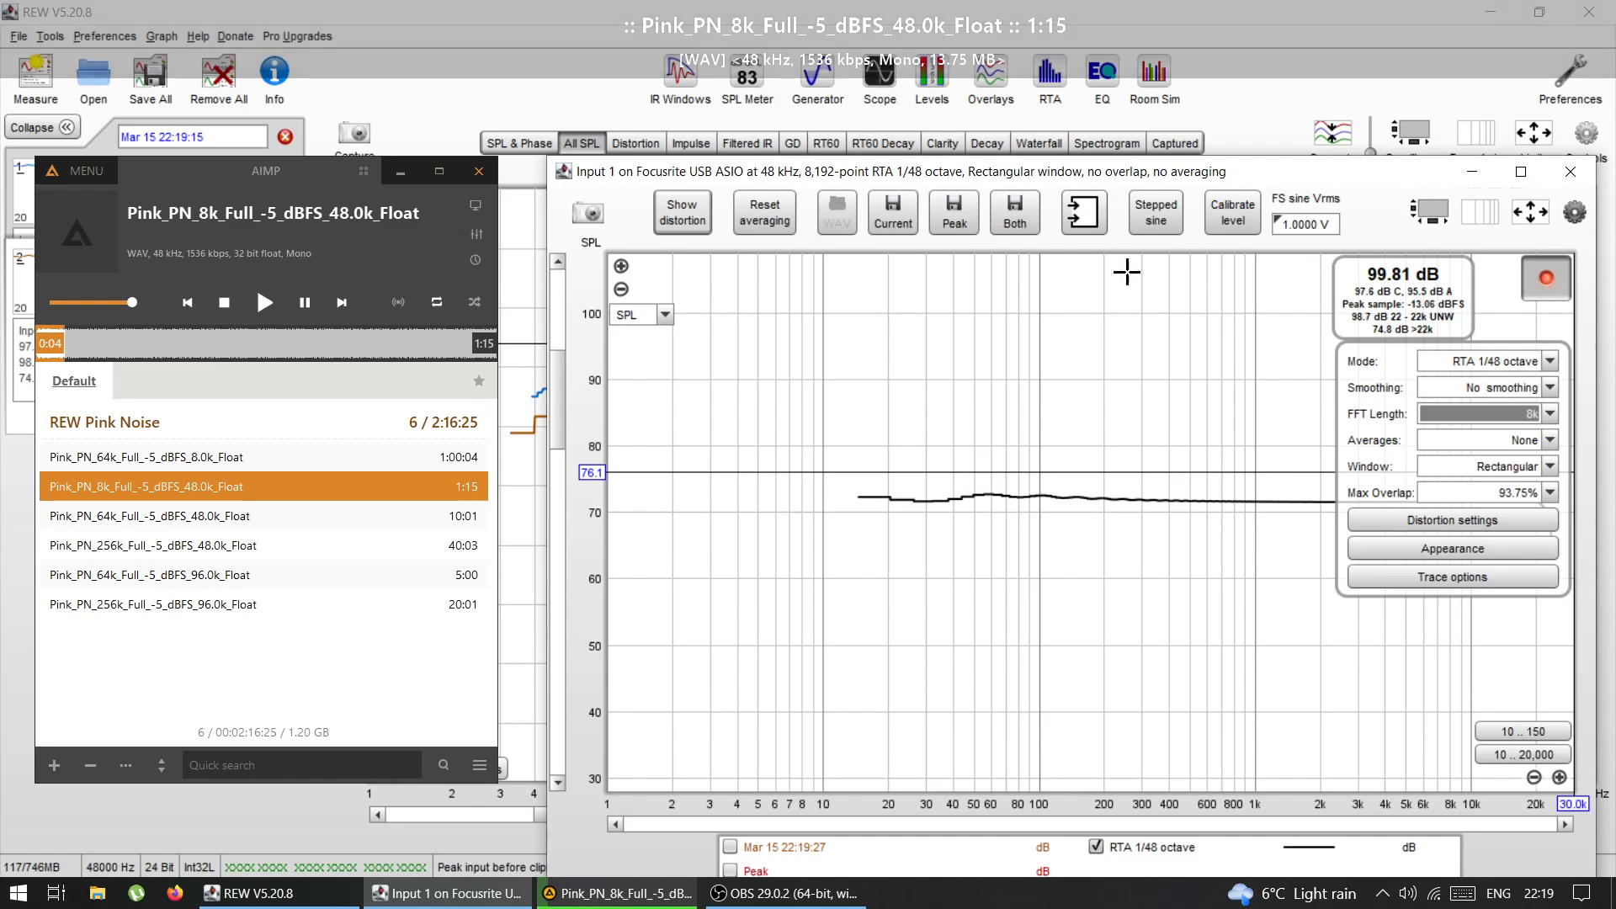
pyautogui.click(891, 214)
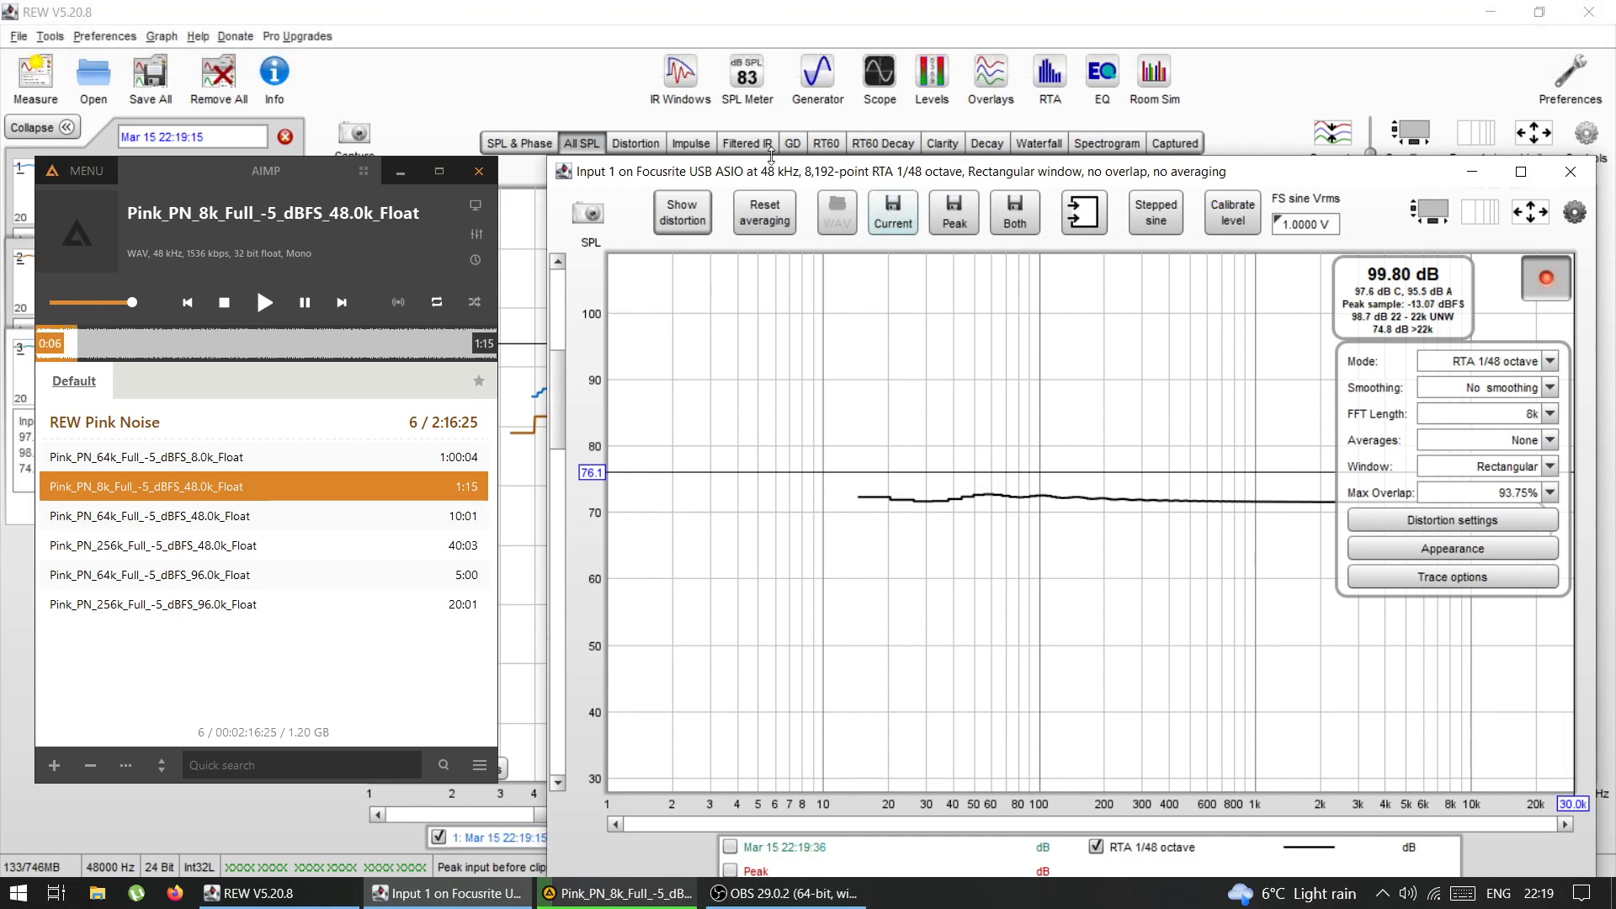
# Step: Overlay the three saved traces without separation in the main All SPL graph and place the cursor on them near 1.10 kHz
pyautogui.click(515, 40)
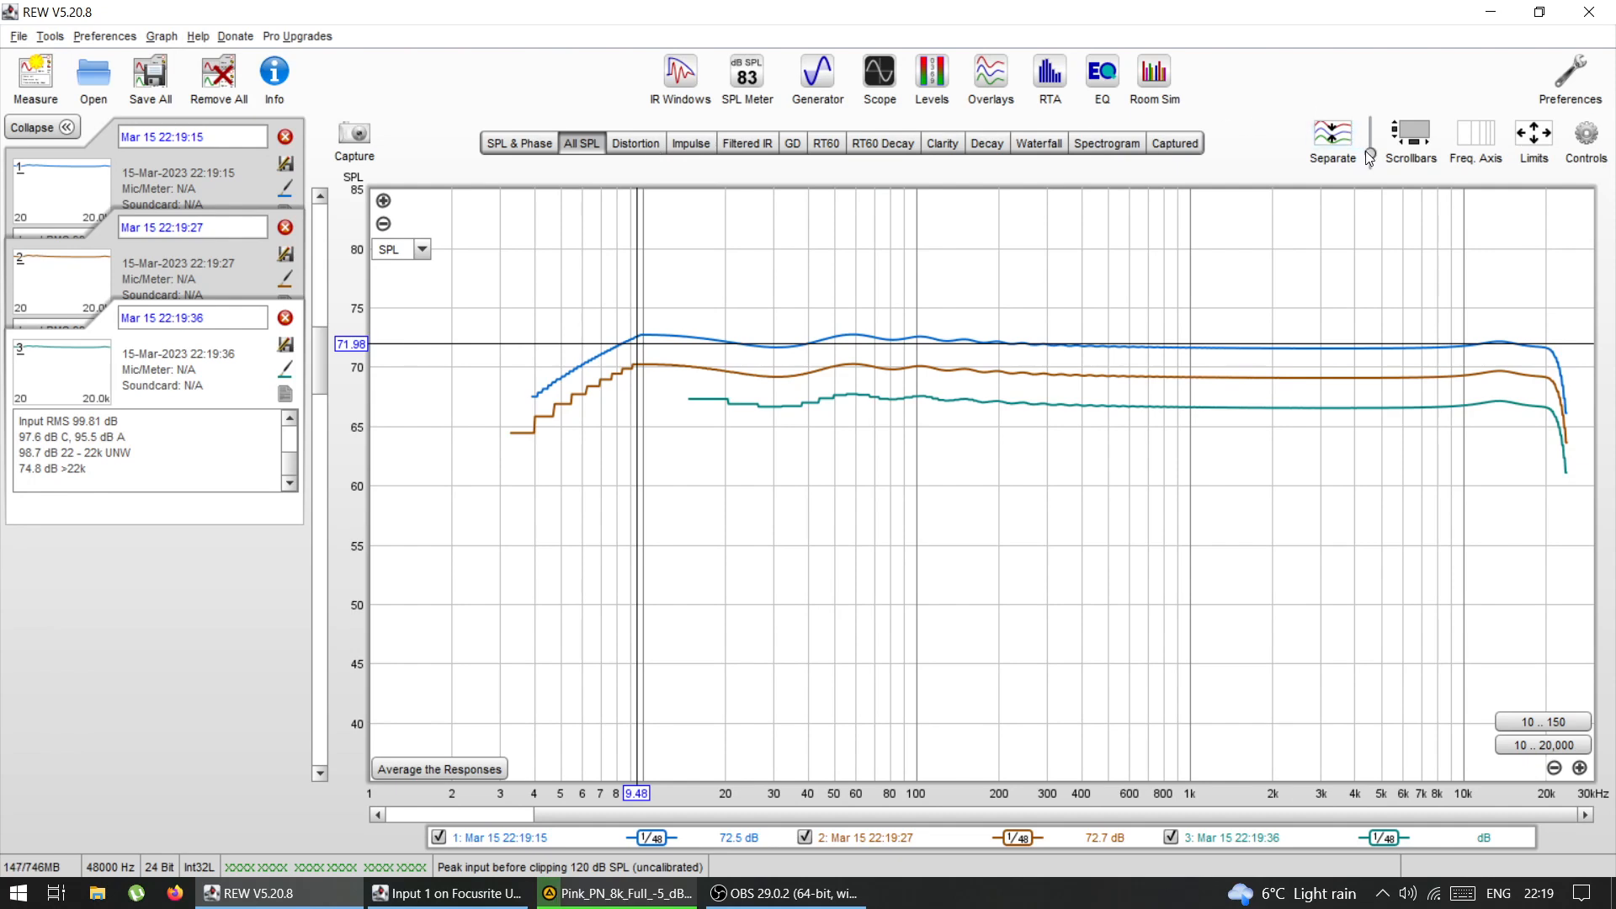
pyautogui.moveTo(1371, 152); pyautogui.dragTo(1369, 180)
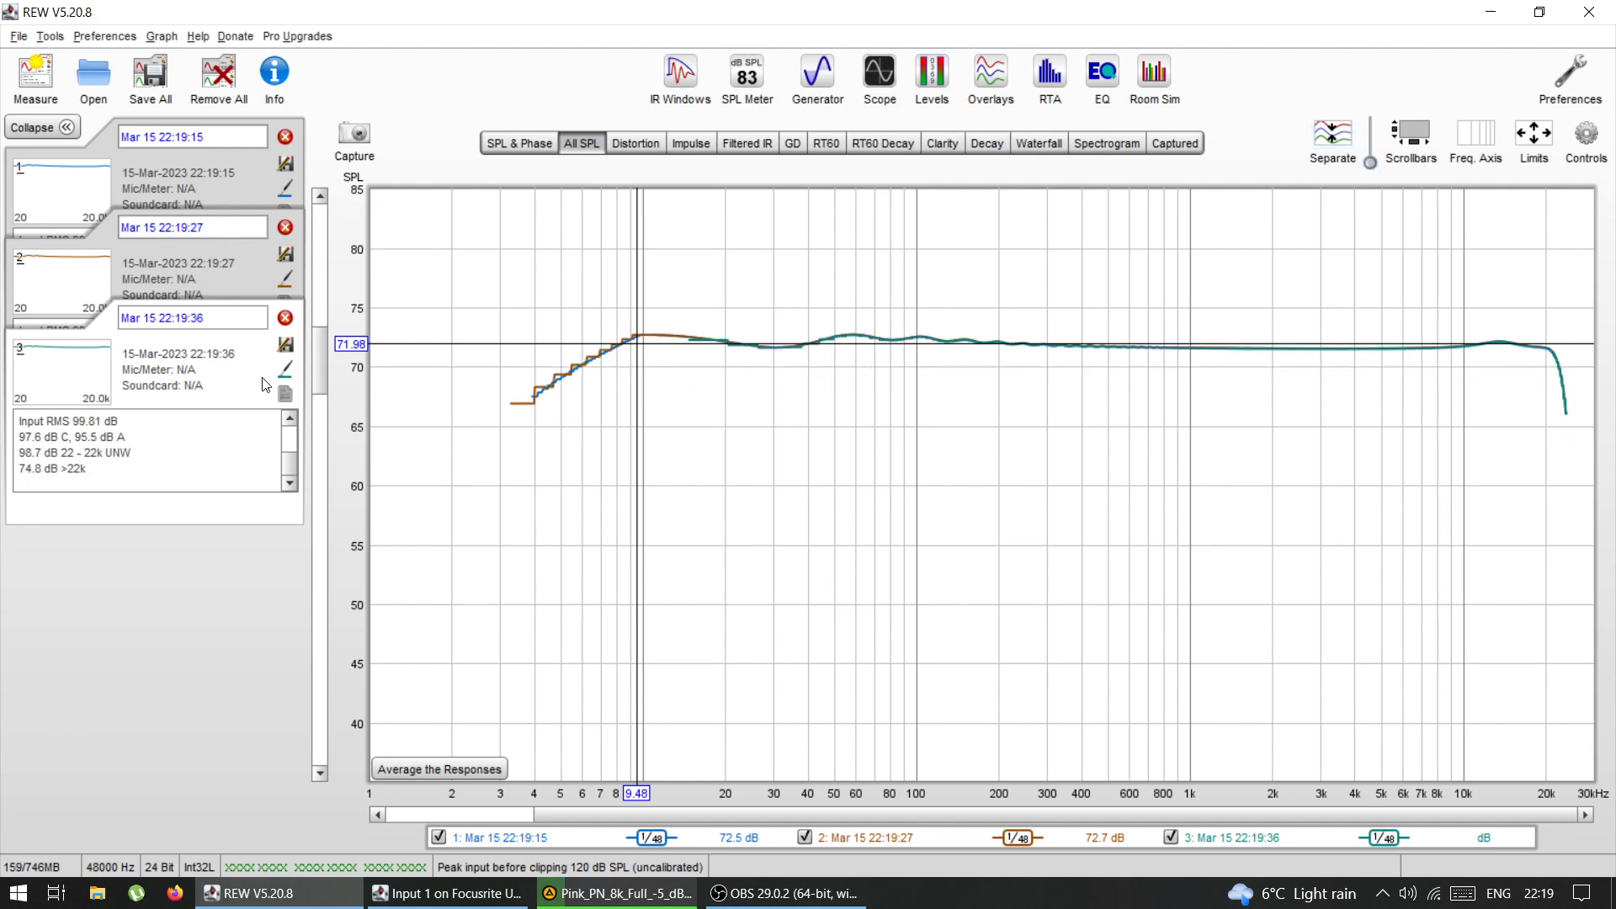
pyautogui.moveTo(321, 363); pyautogui.dragTo(322, 351)
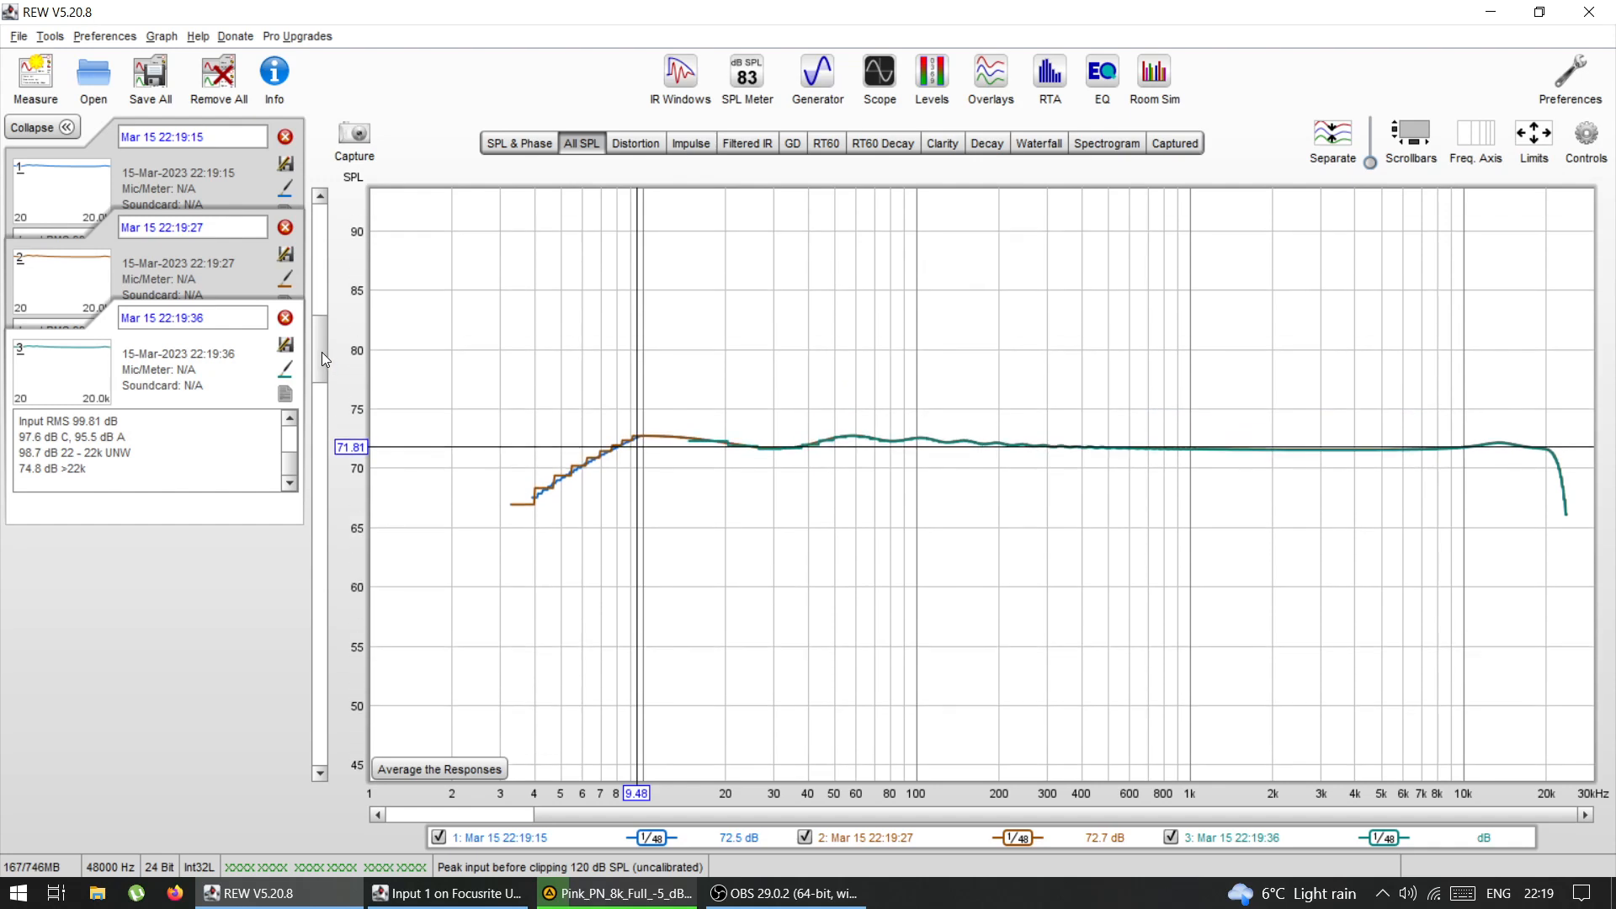
pyautogui.click(1067, 435)
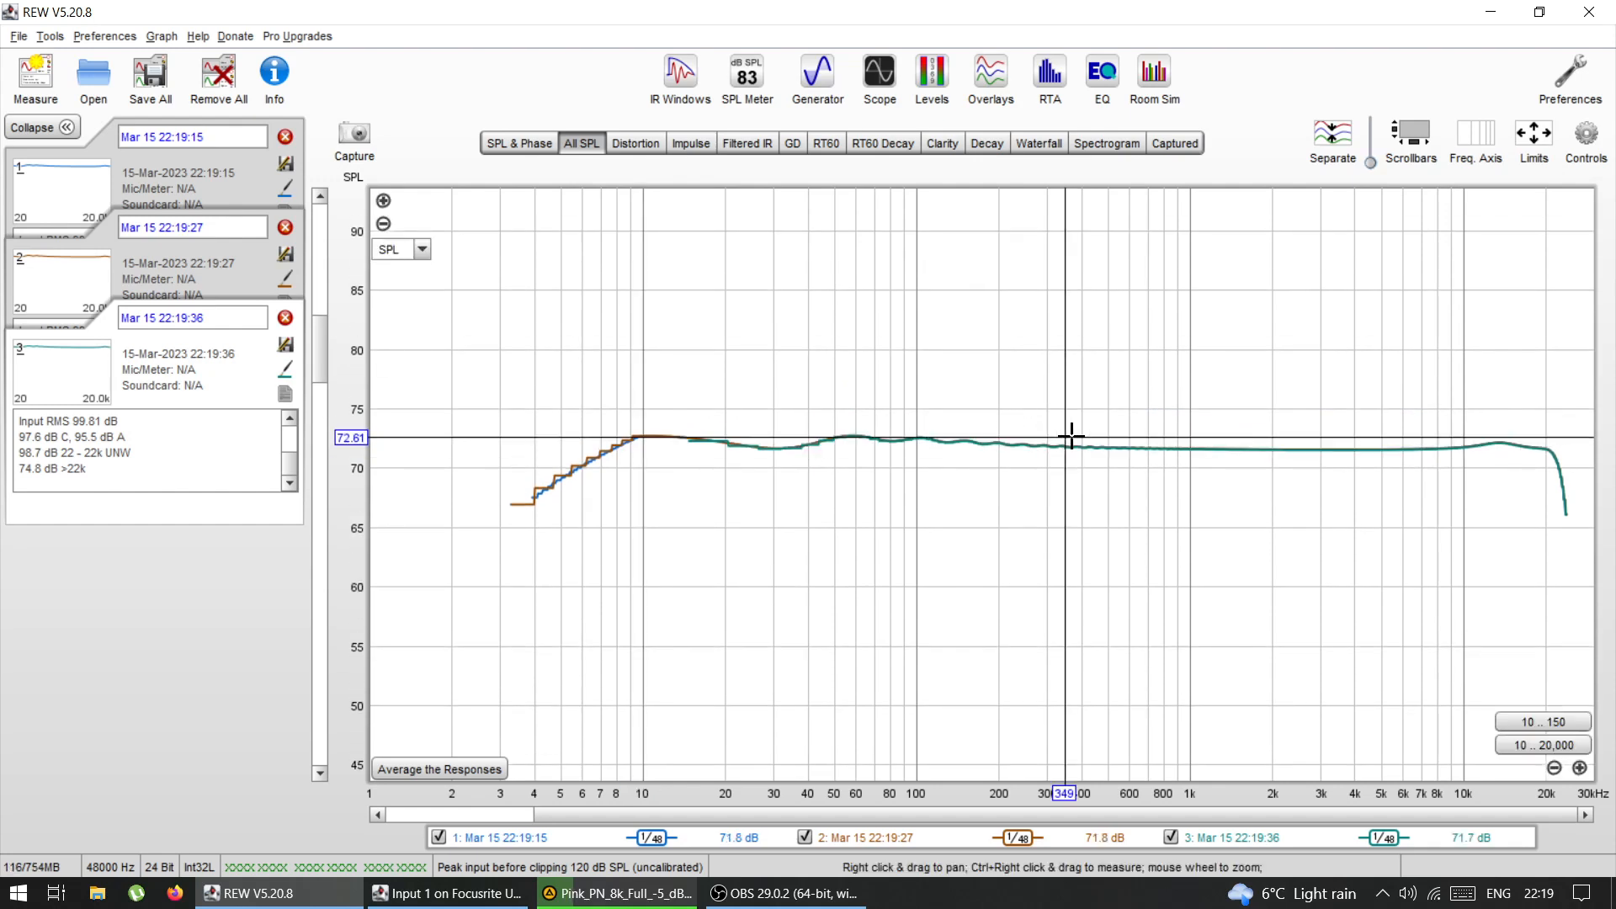
pyautogui.click(1186, 396)
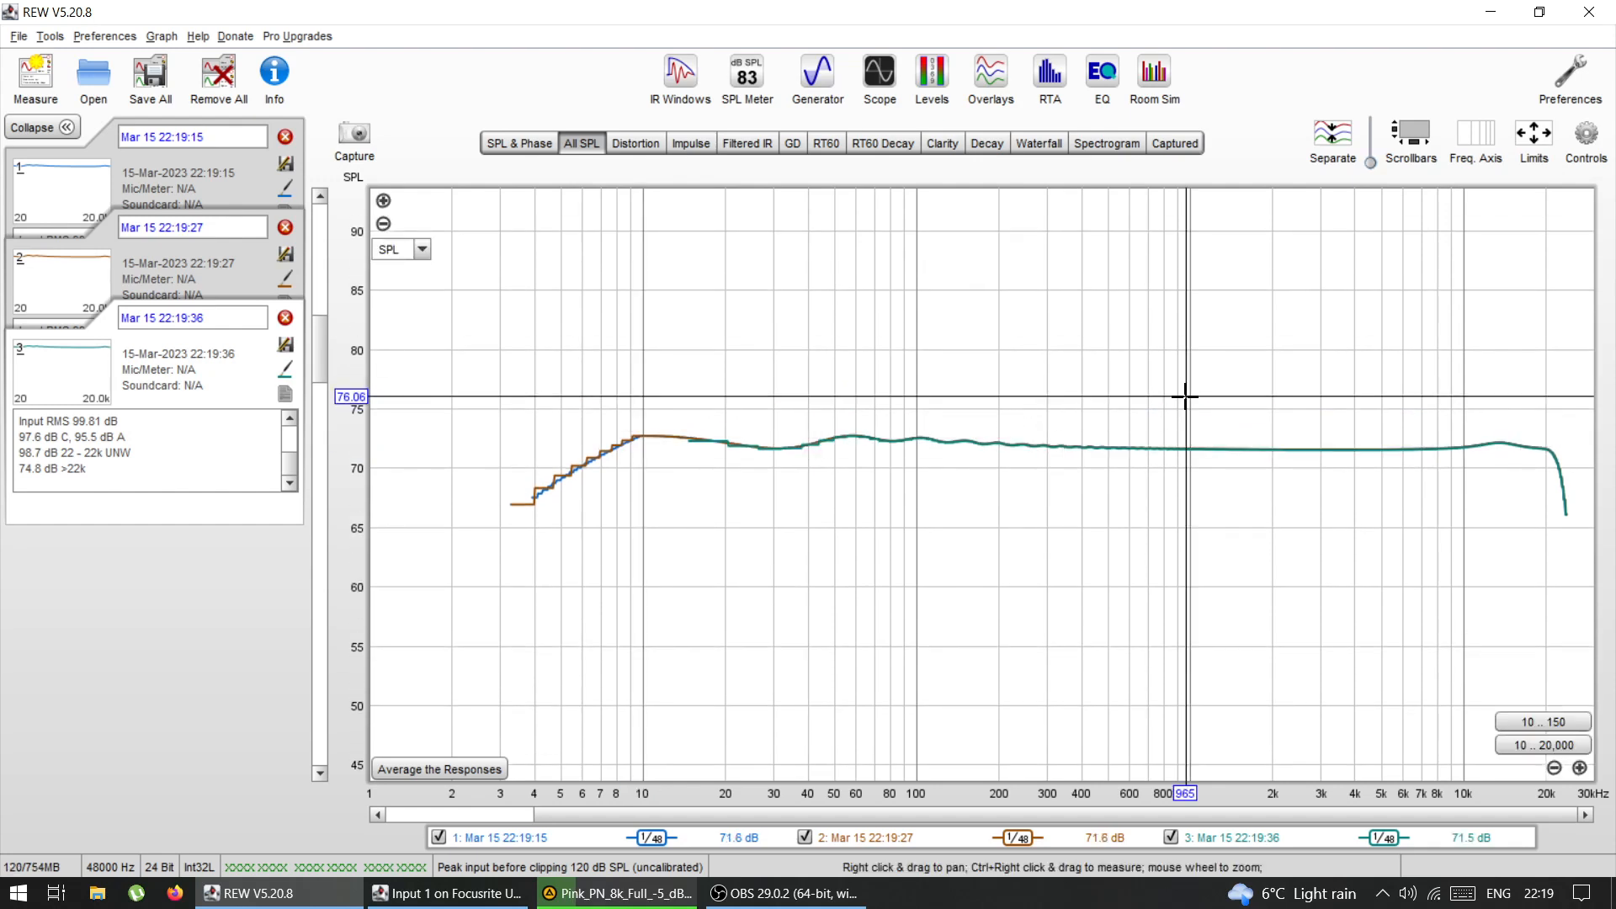
pyautogui.click(1198, 452)
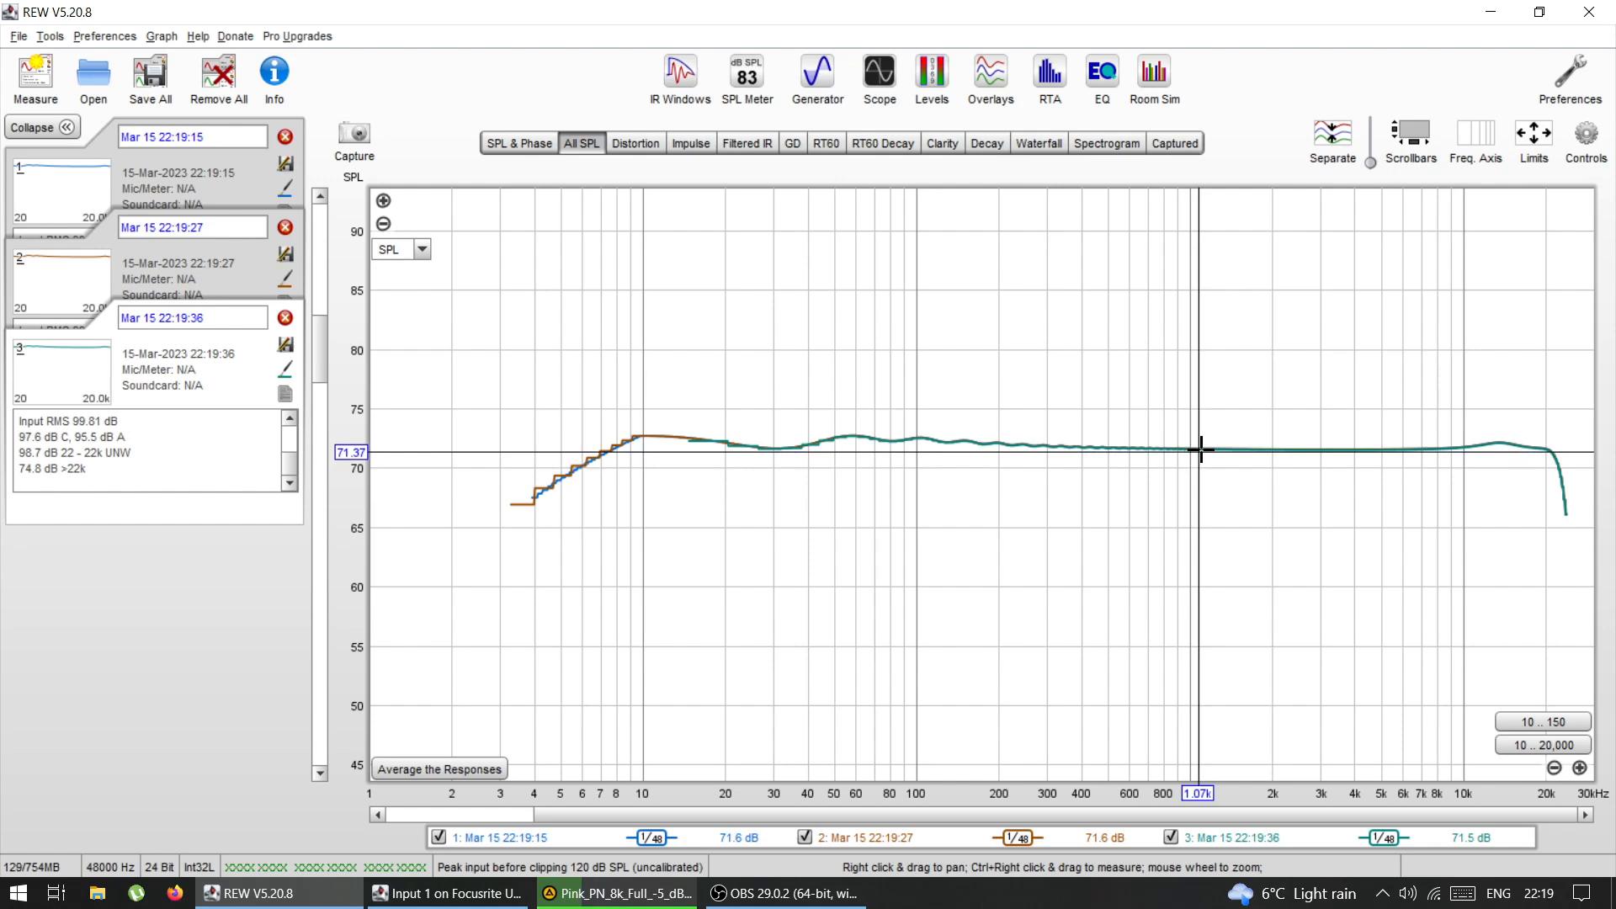
pyautogui.click(1201, 450)
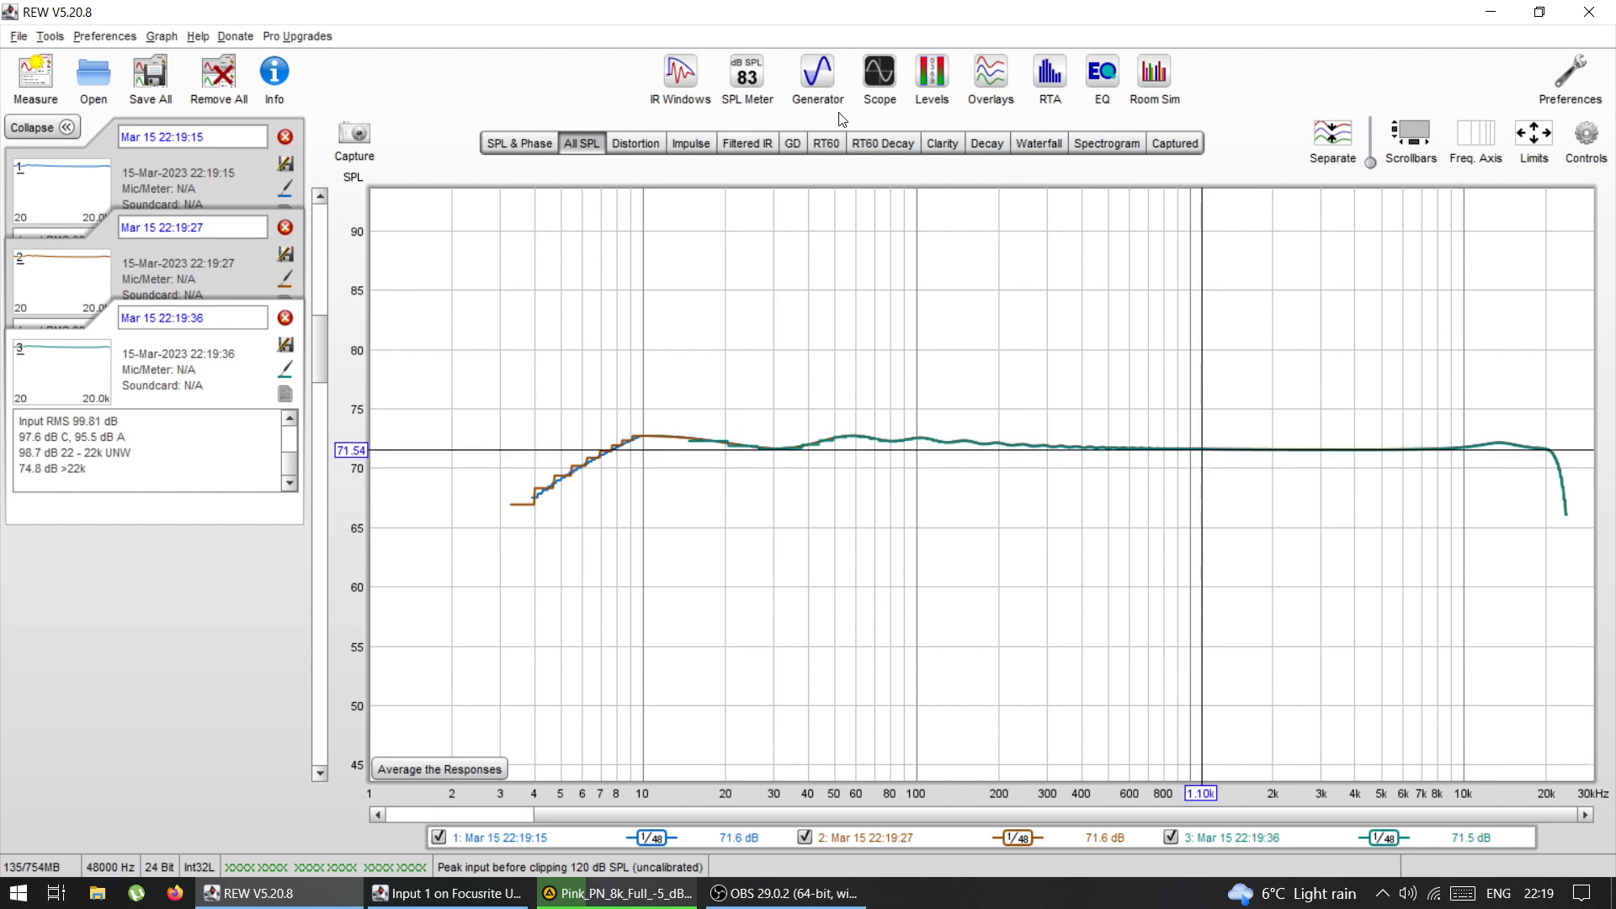
# Step: Review the sequence length and sample rate options for pink periodic noise in the signal generator, keeping 8k and 48 kHz, and close it
pyautogui.click(821, 83)
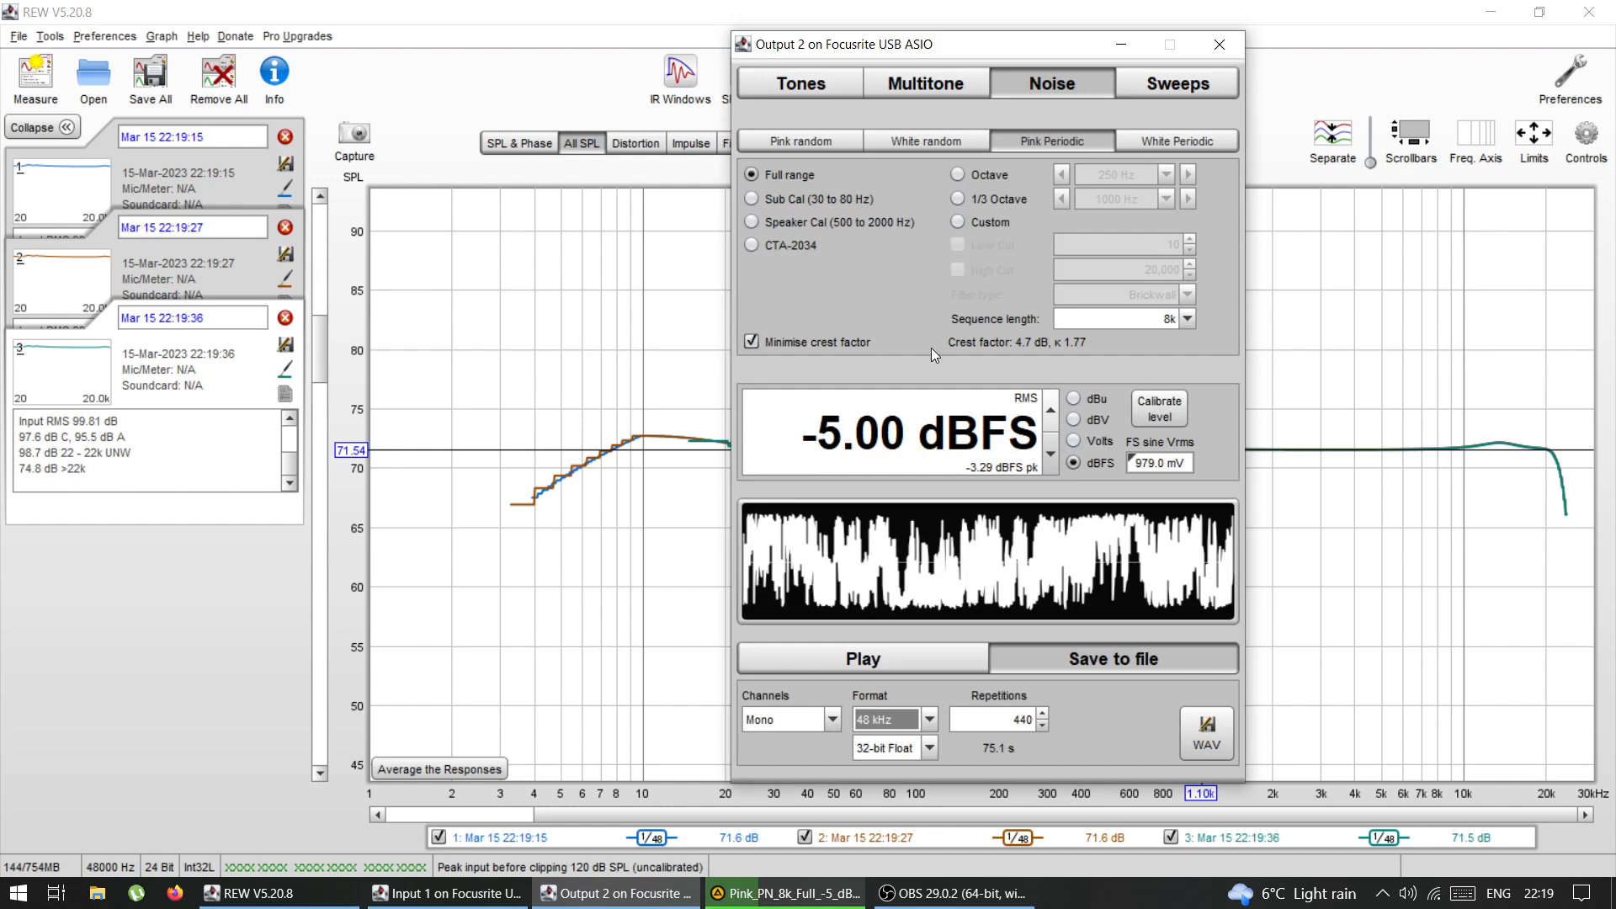
pyautogui.click(1188, 322)
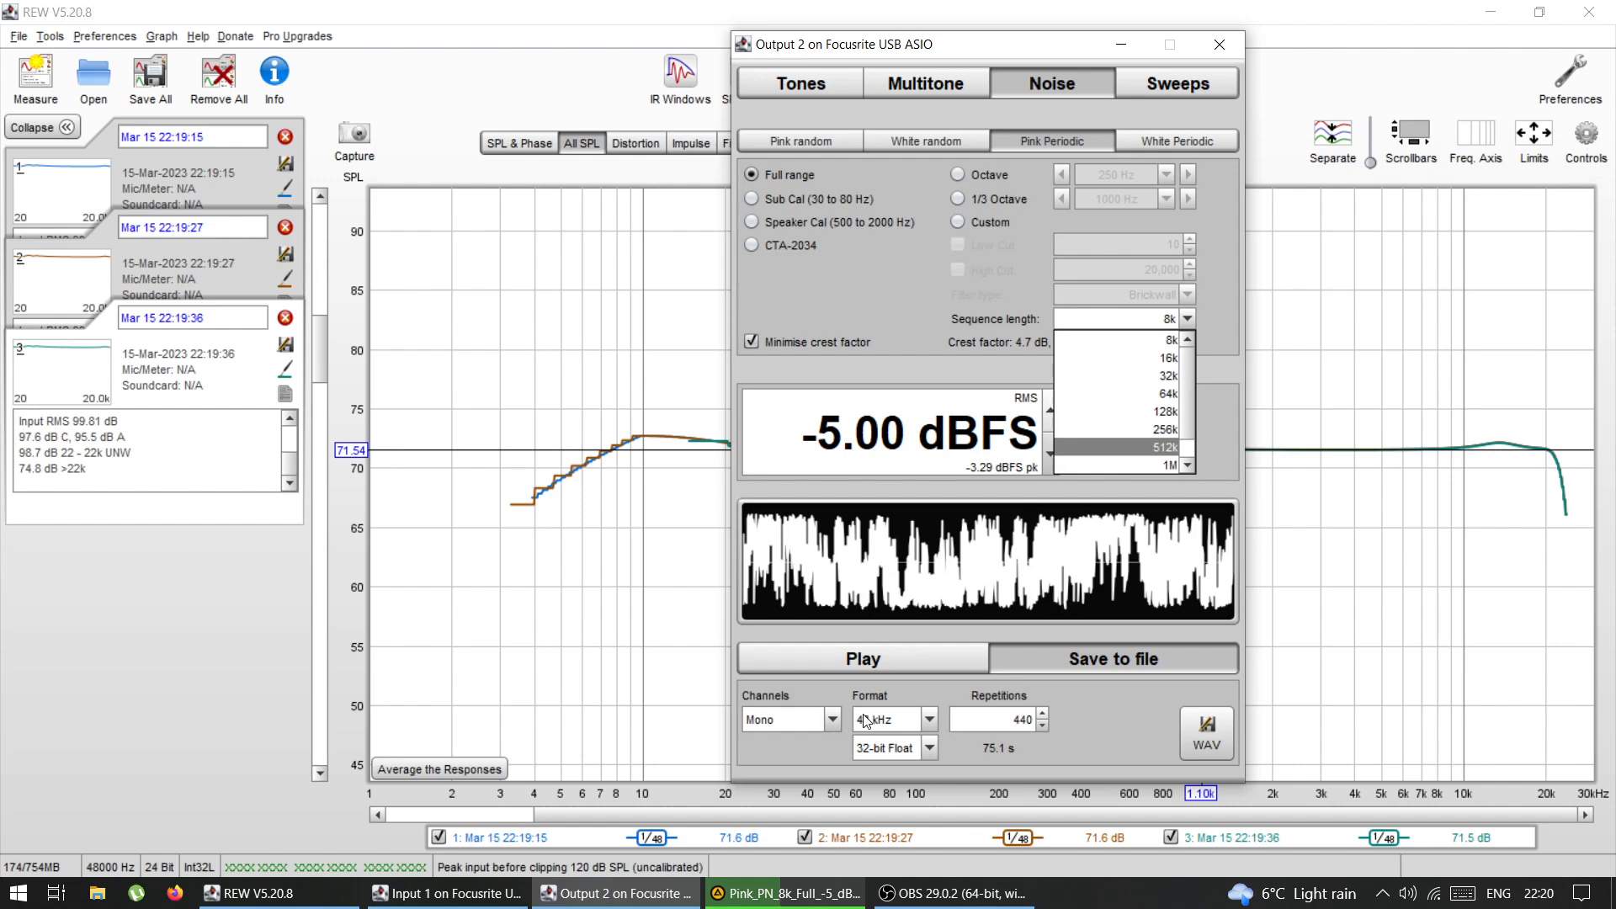
pyautogui.click(933, 726)
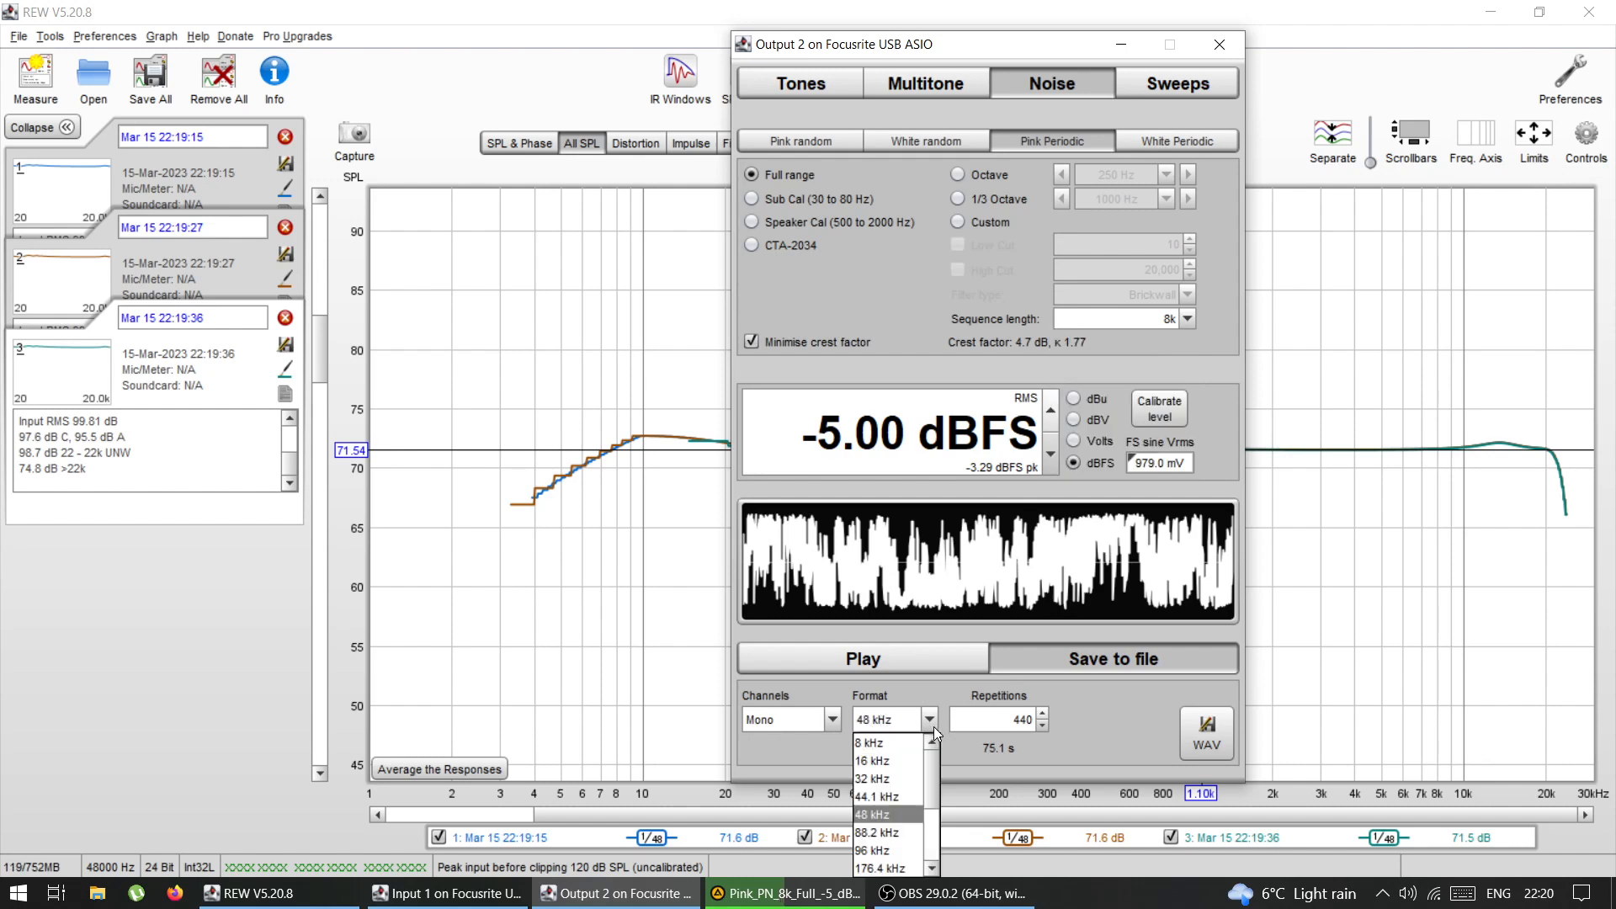
pyautogui.click(875, 815)
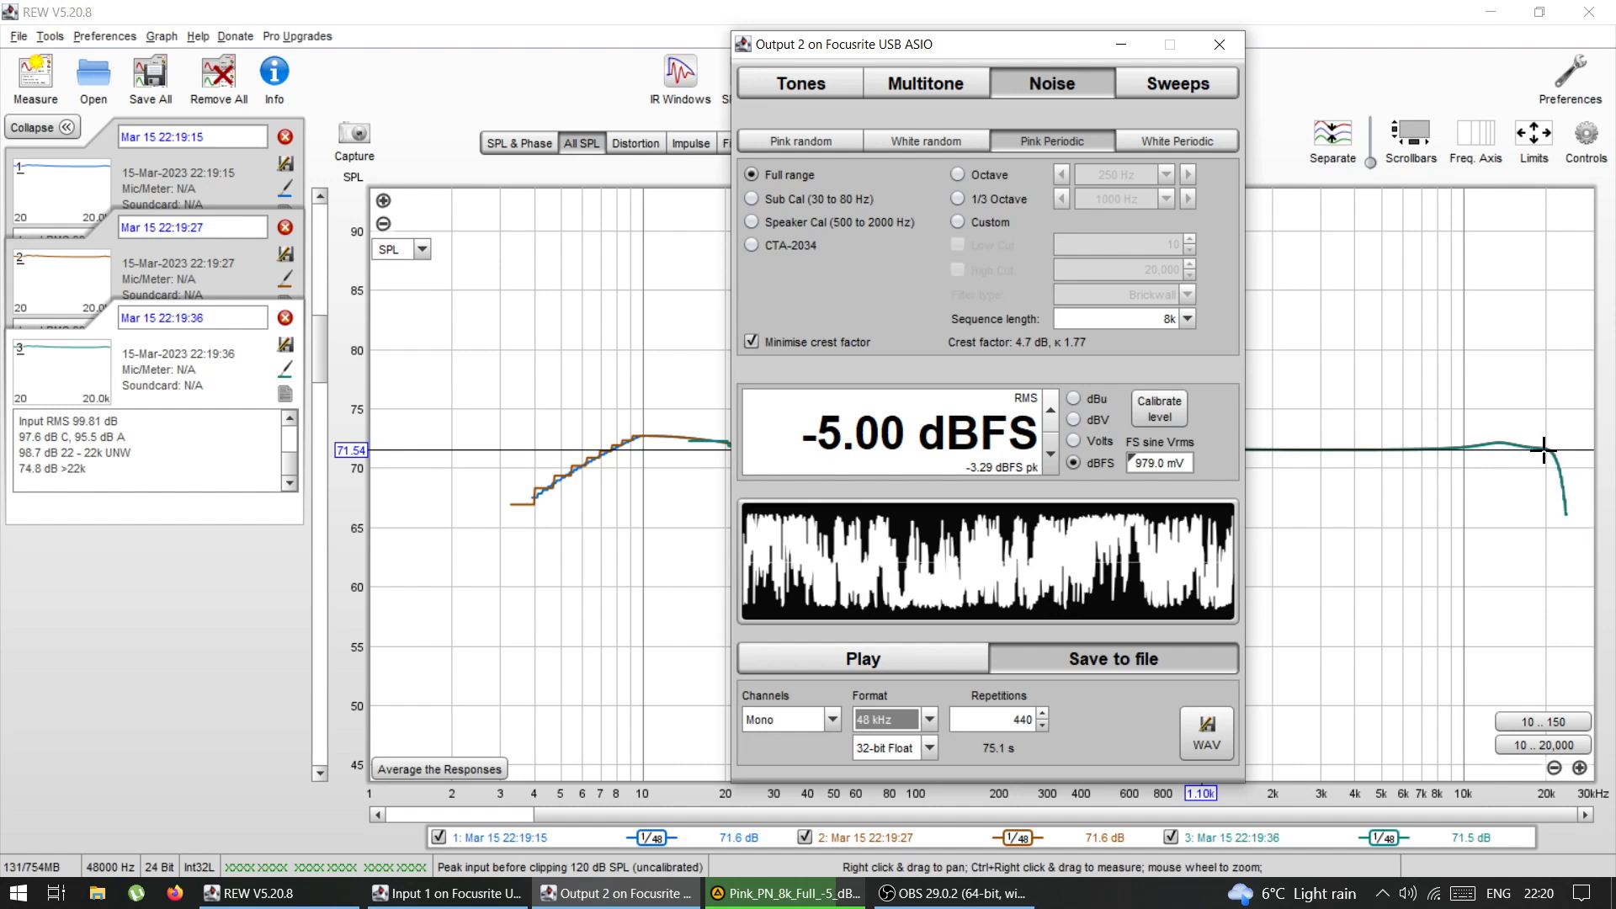
pyautogui.click(930, 720)
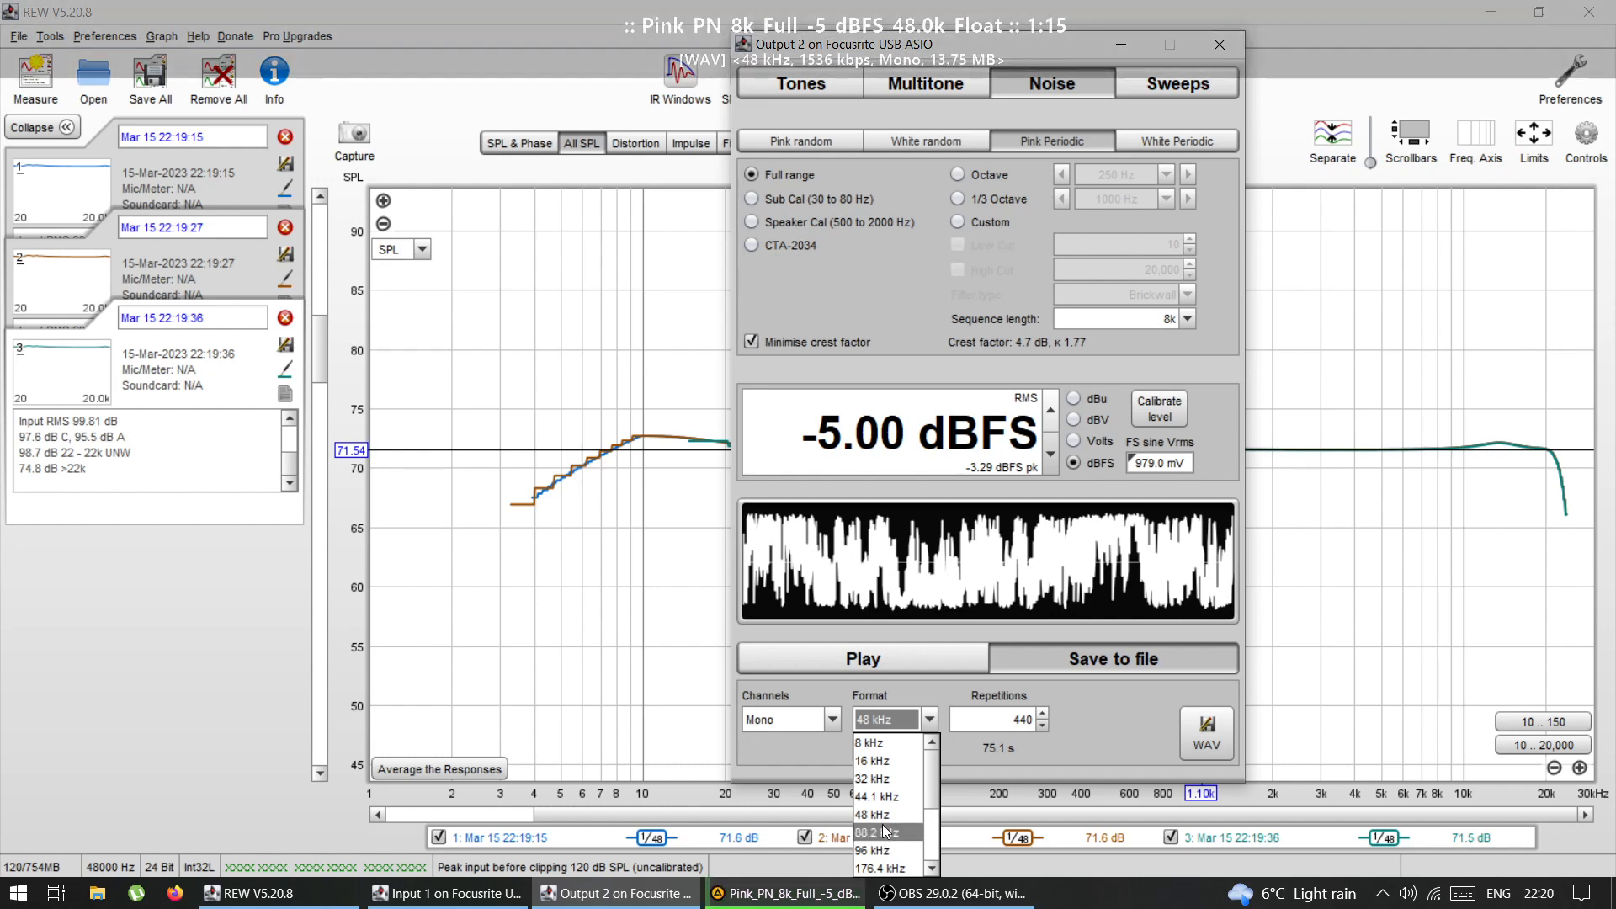
pyautogui.click(882, 814)
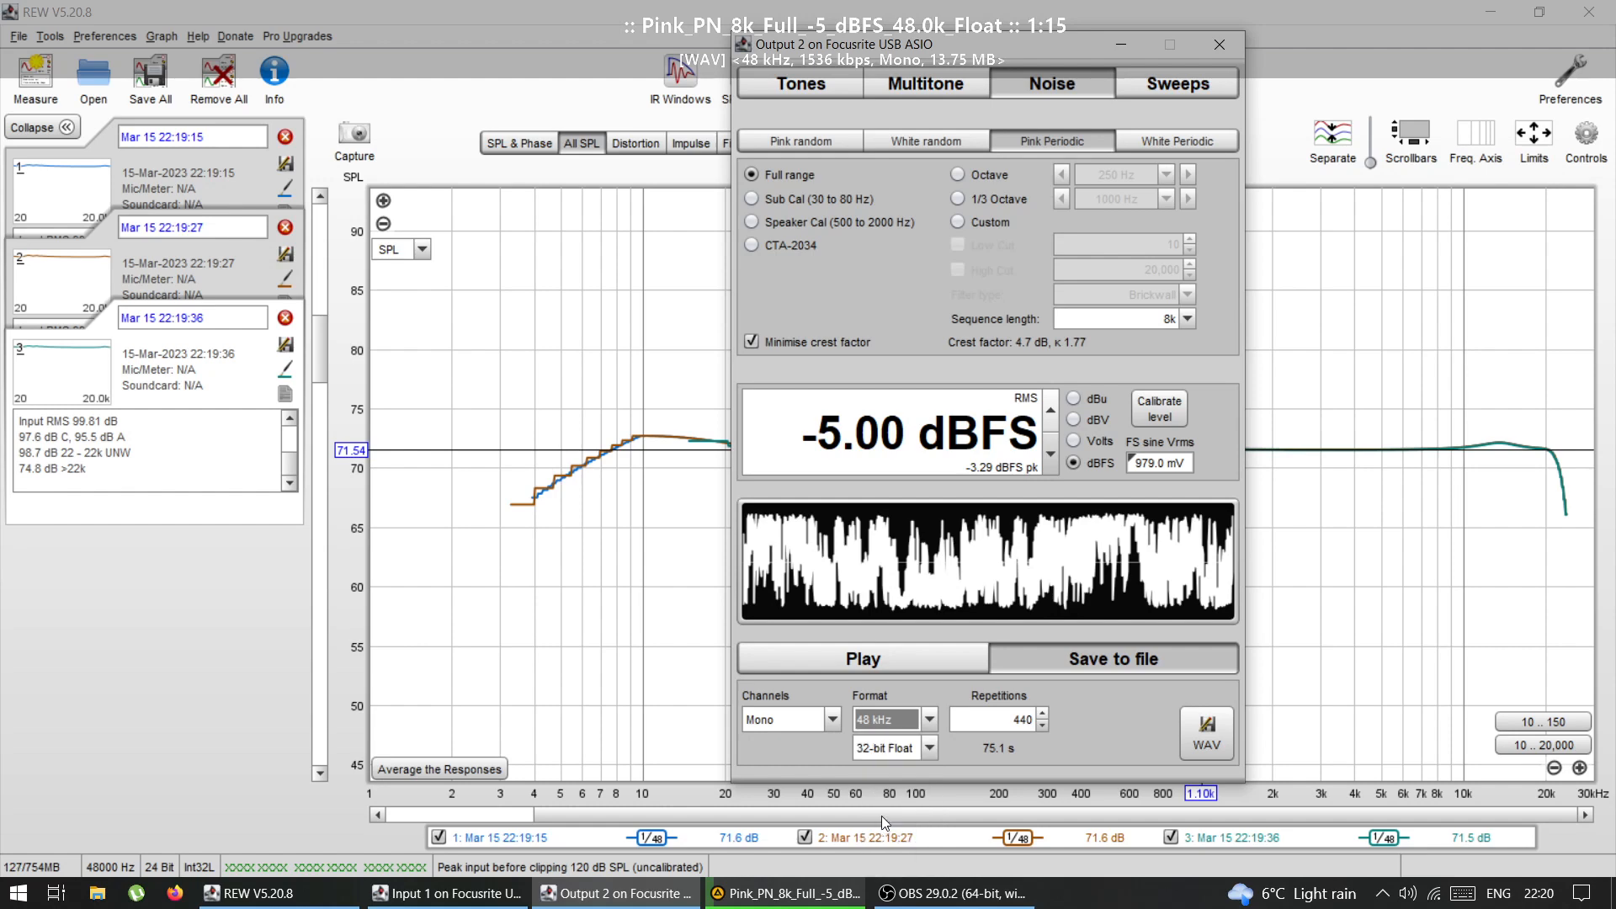
pyautogui.click(1187, 318)
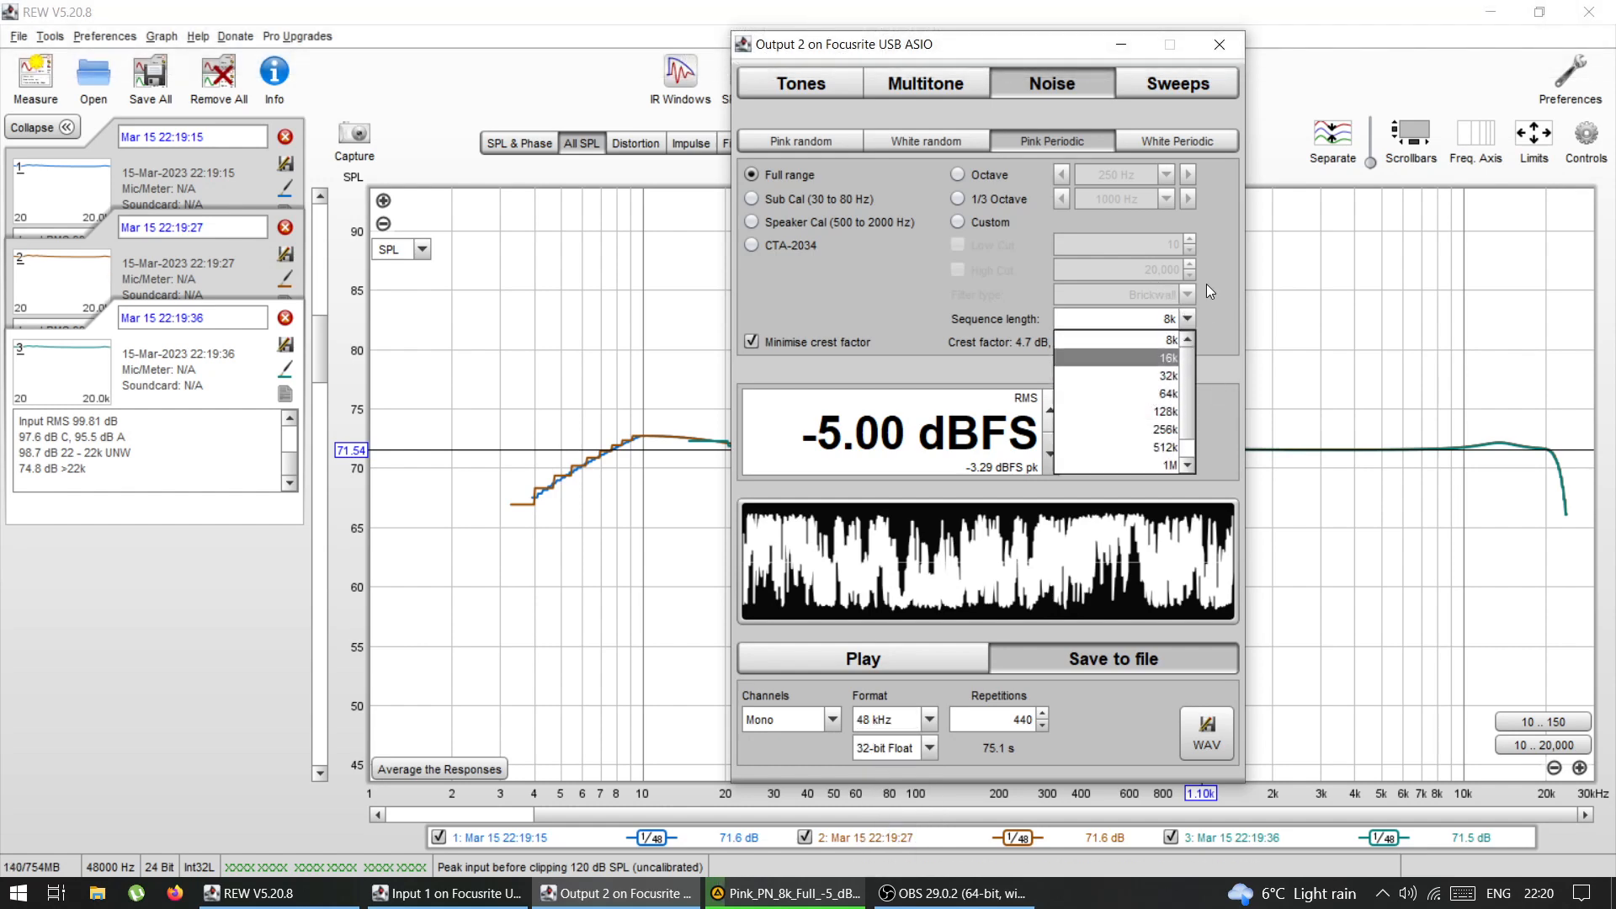
pyautogui.click(1271, 249)
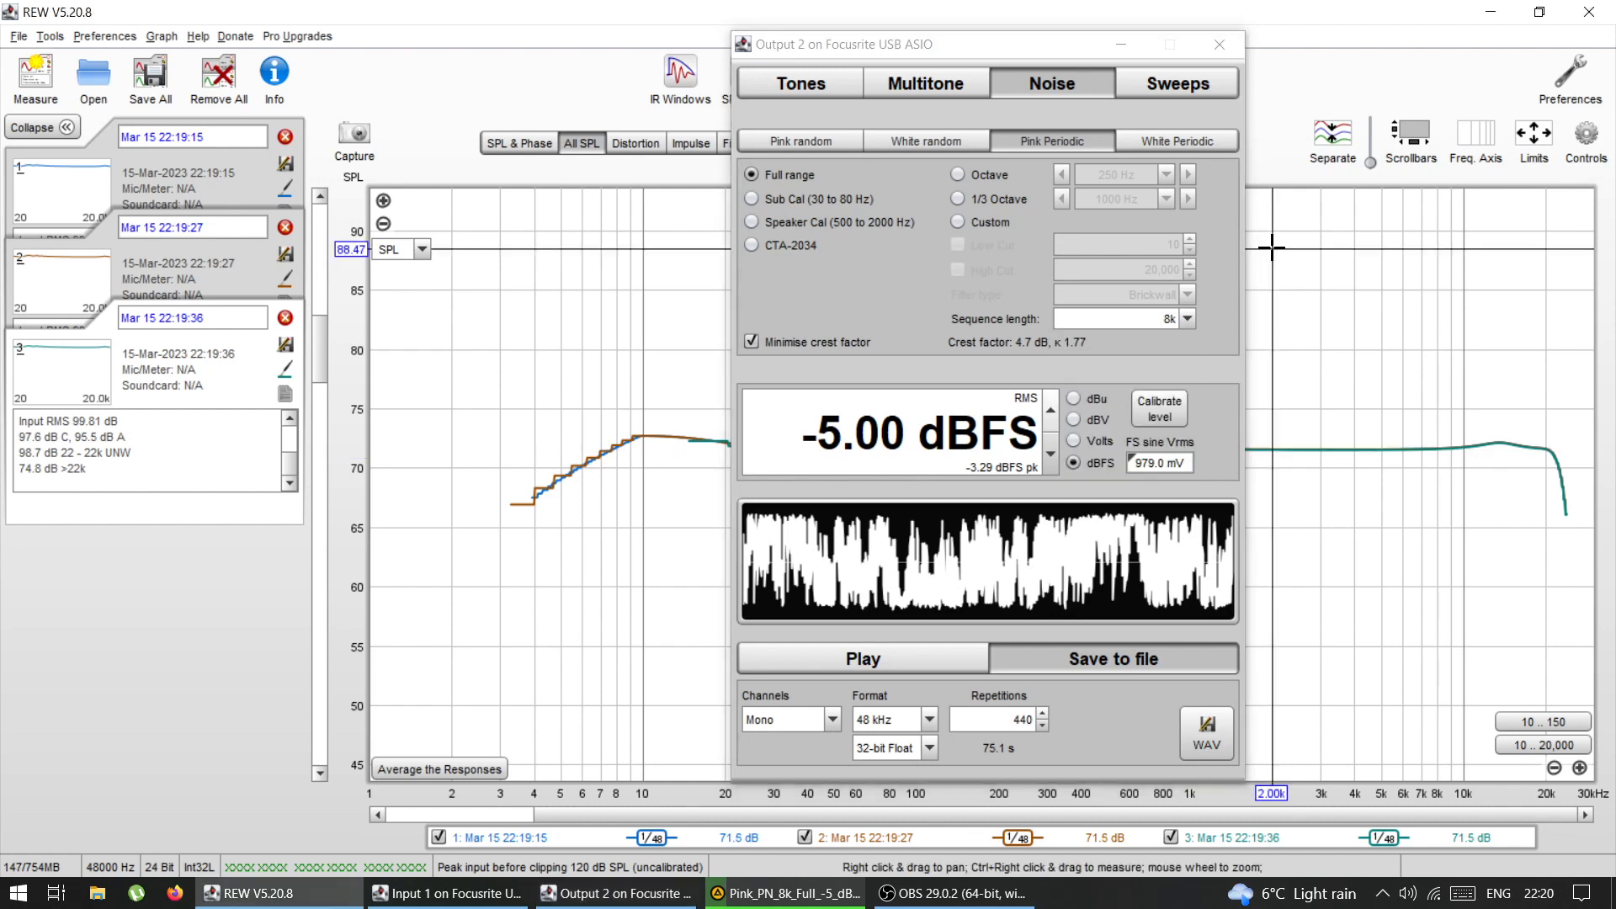
pyautogui.click(1219, 45)
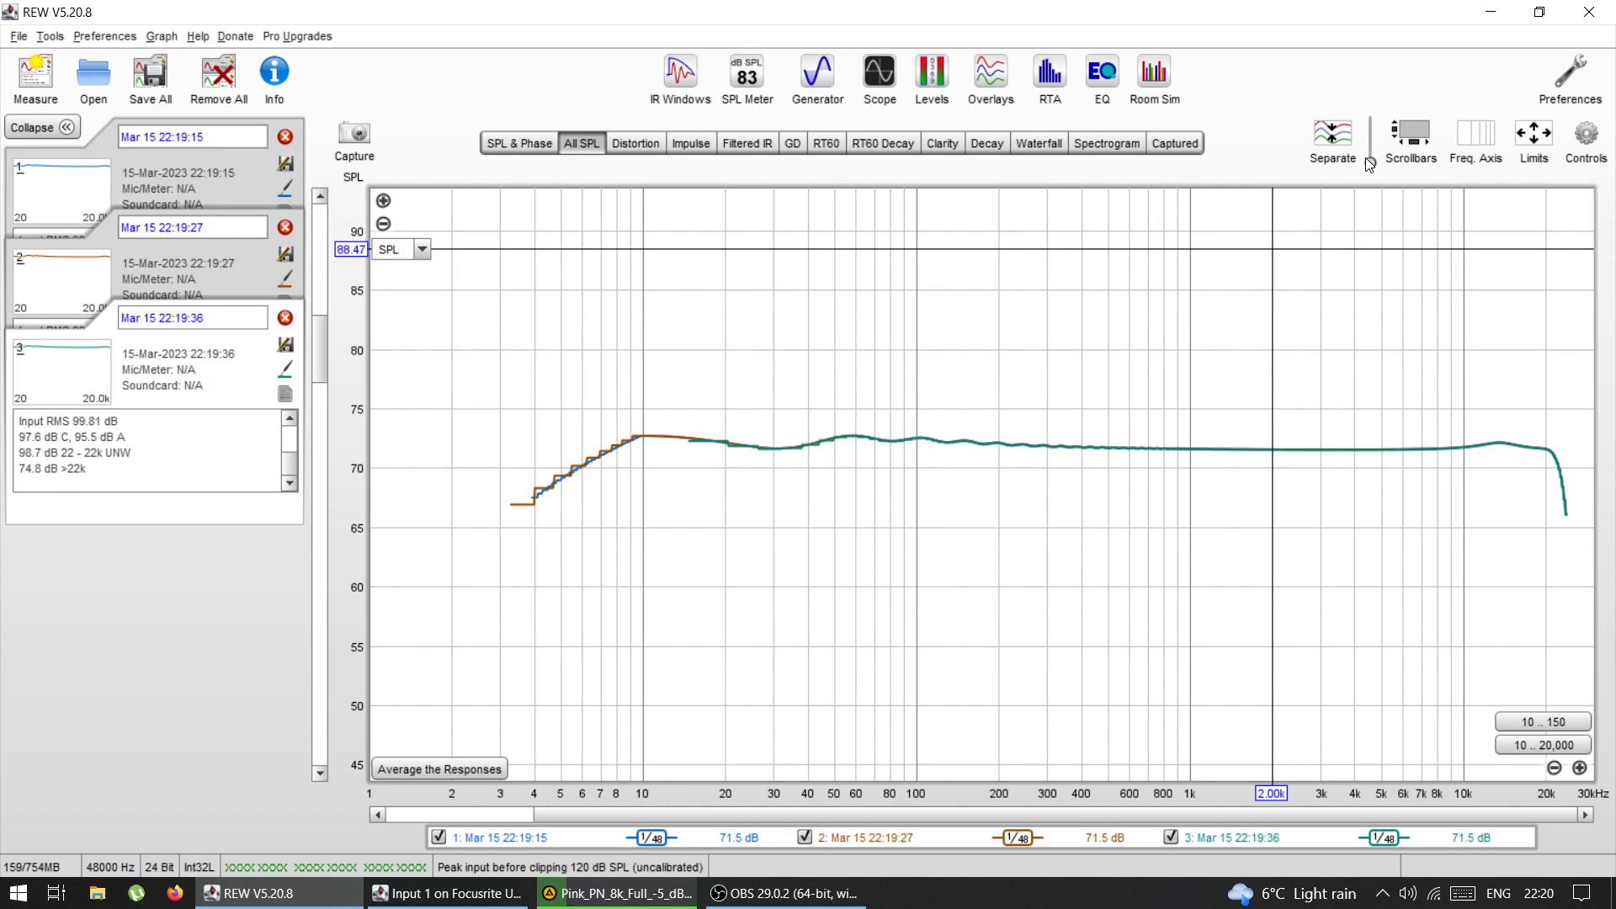
# Step: Separate the three overlaid traces slightly and enlarge the SPL scale of the graph
pyautogui.moveTo(1372, 168); pyautogui.dragTo(1373, 164)
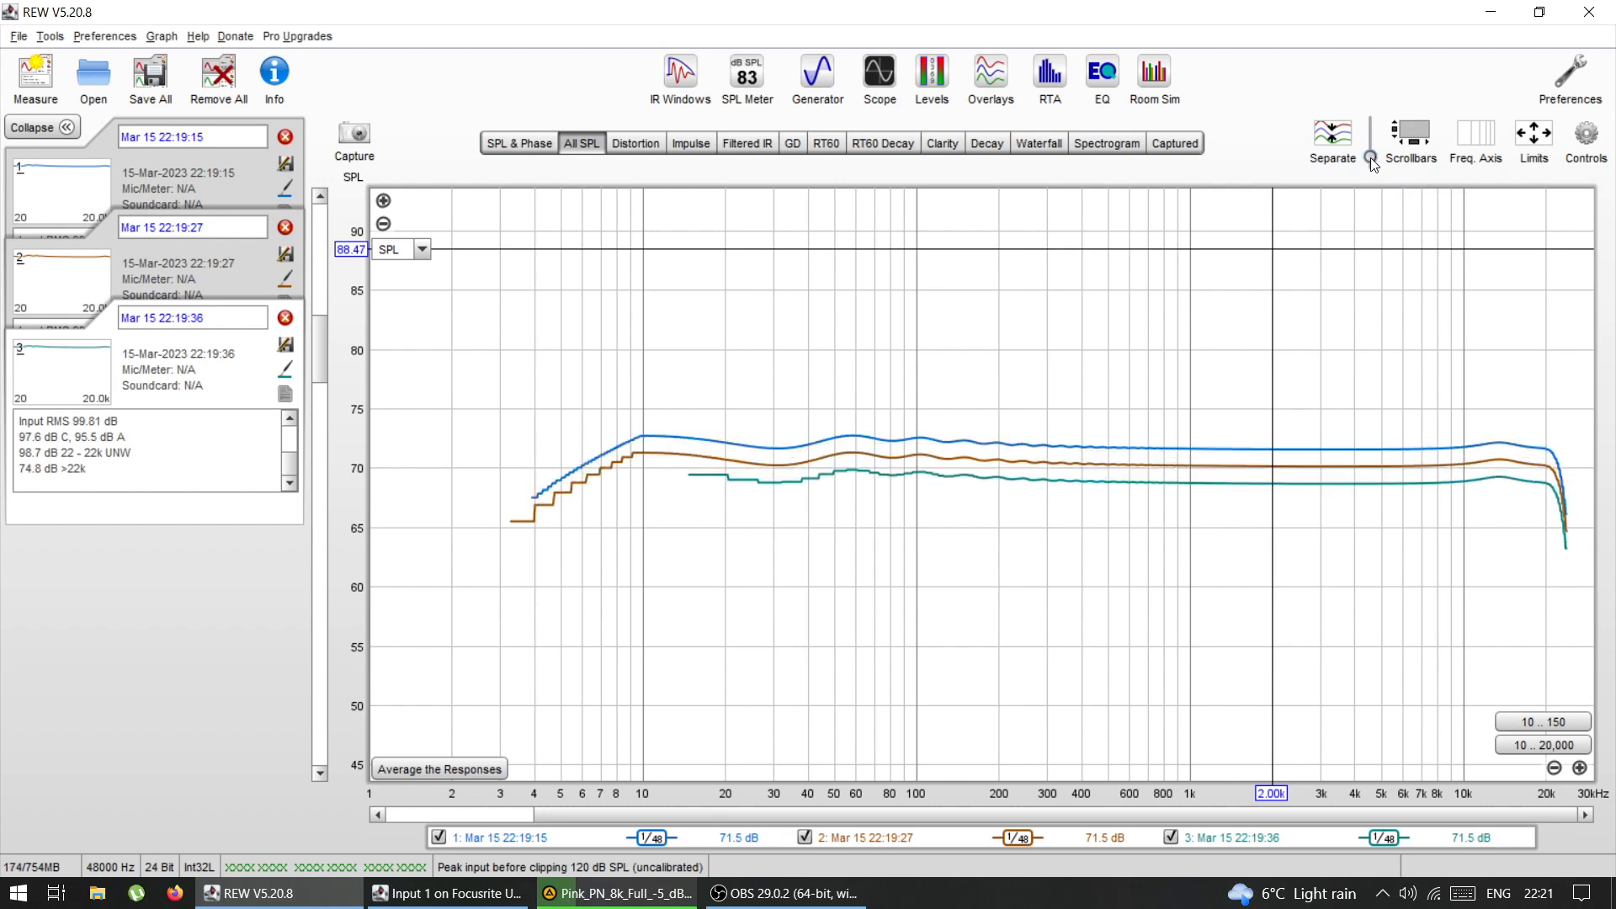
pyautogui.click(384, 202)
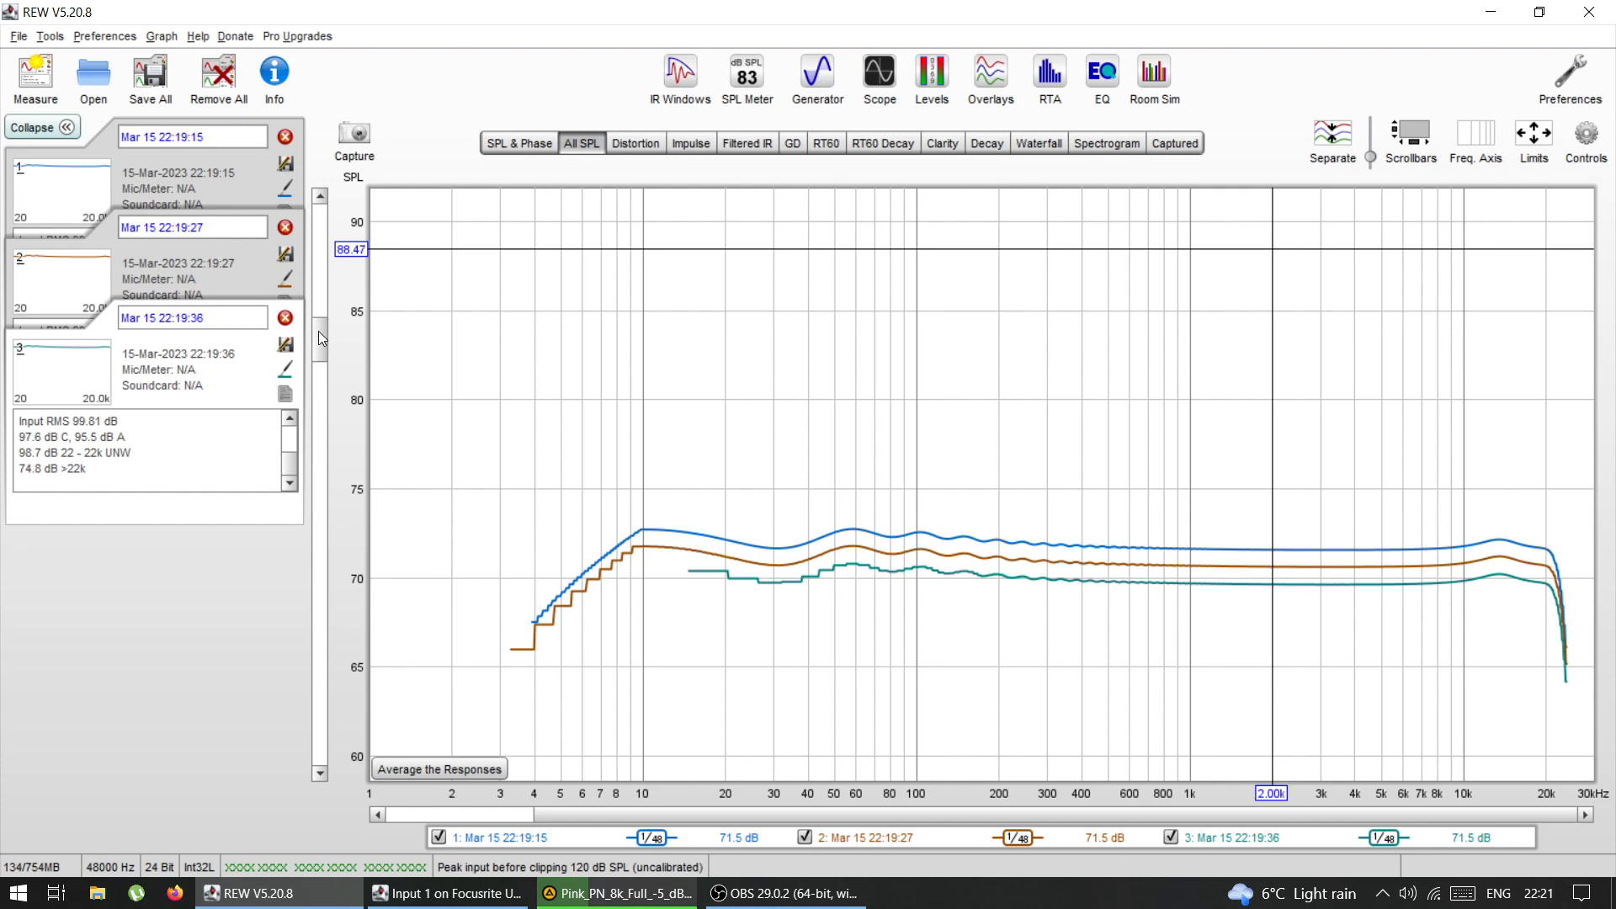
# Step: Rename the third, second and first saved traces as 8k, 64 and 256, and place the graph cursor near 14.8 kHz
pyautogui.click(198, 317)
pyautogui.write('8k')
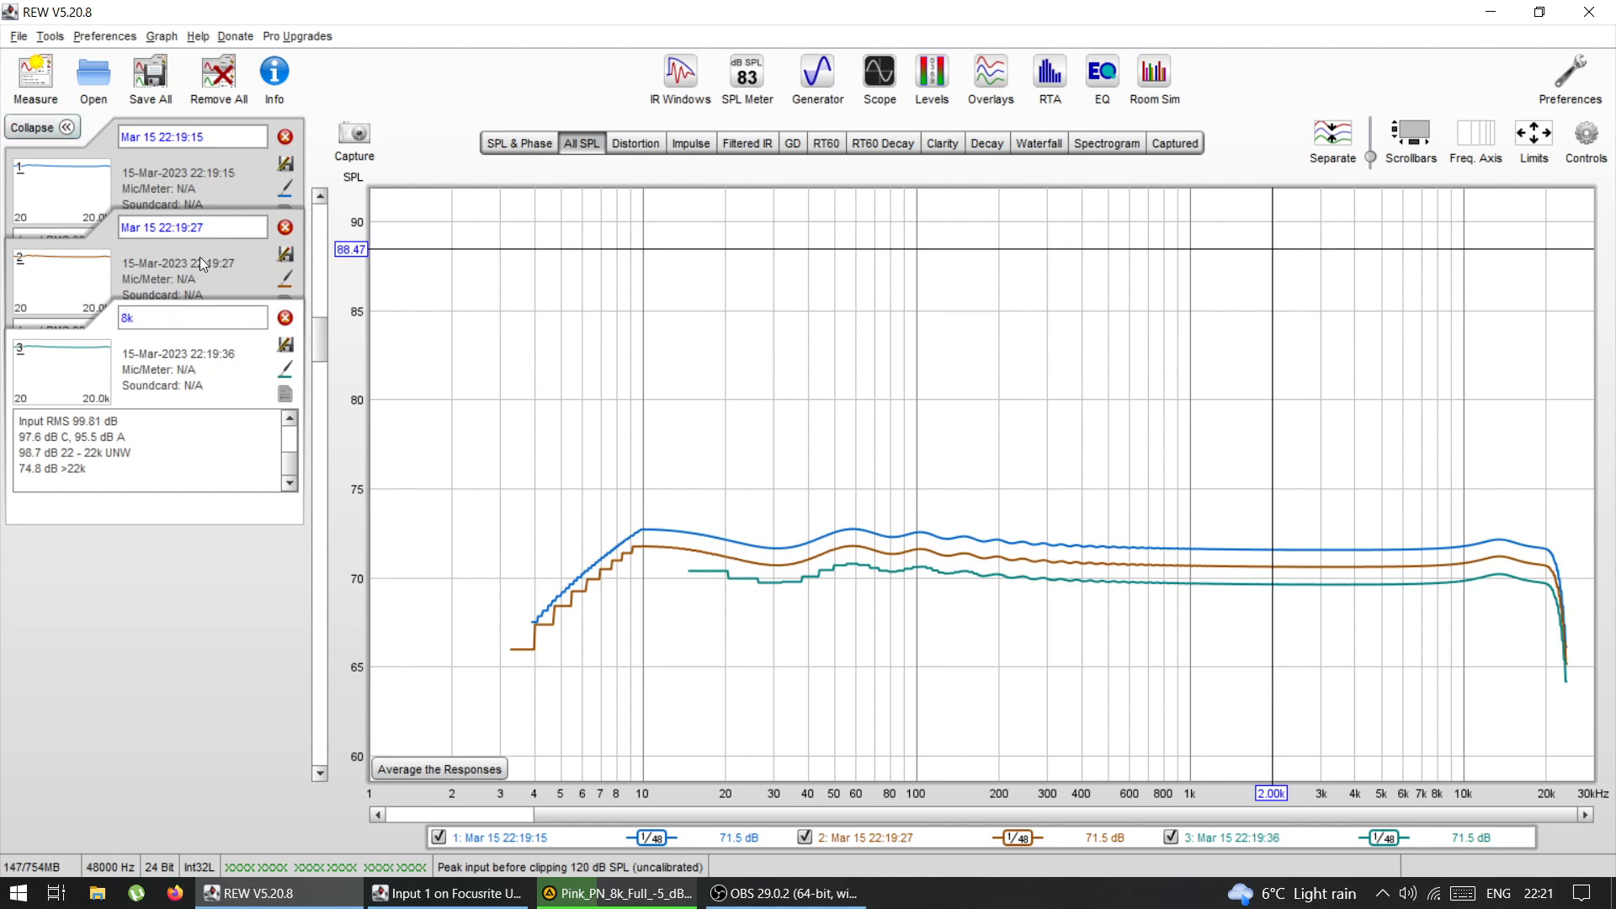
pyautogui.click(205, 229)
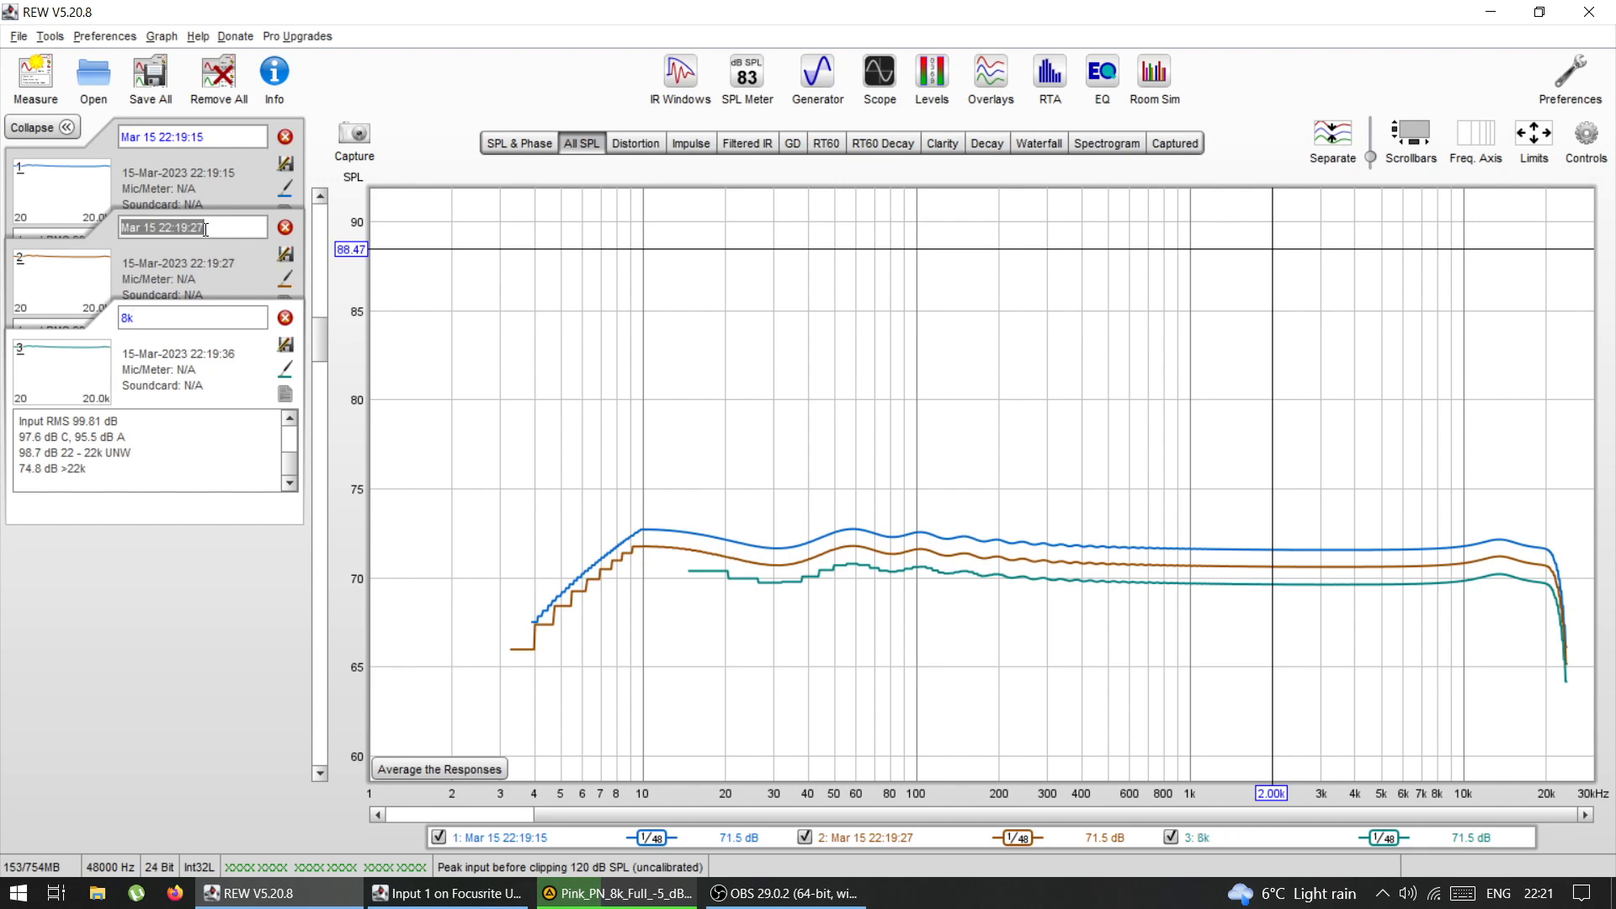
pyautogui.write('64')
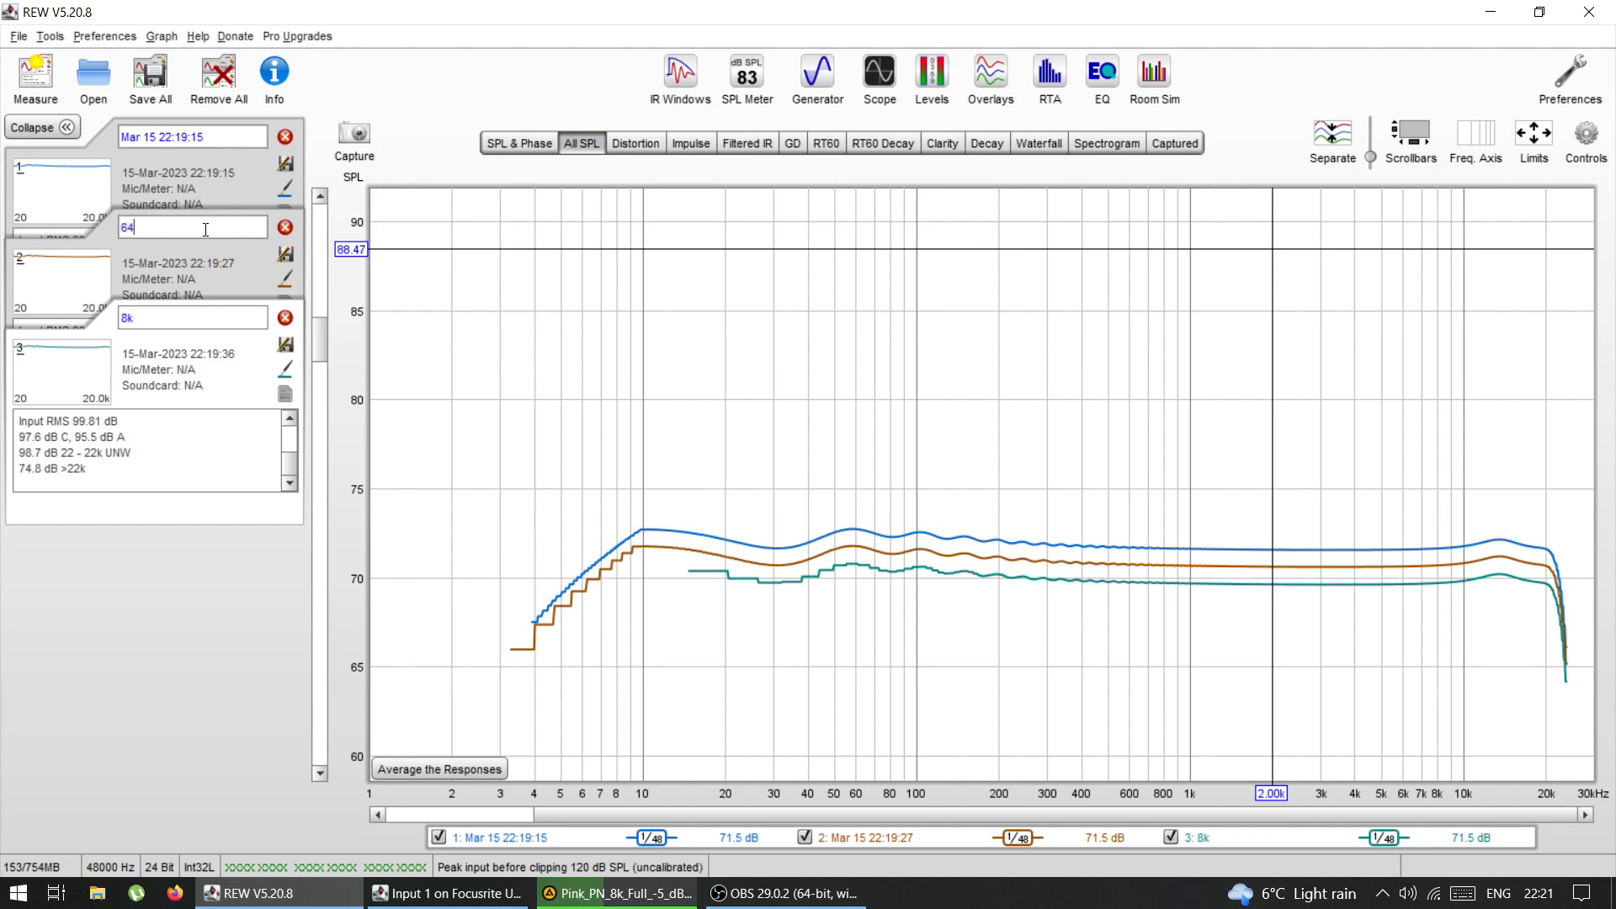
pyautogui.click(186, 136)
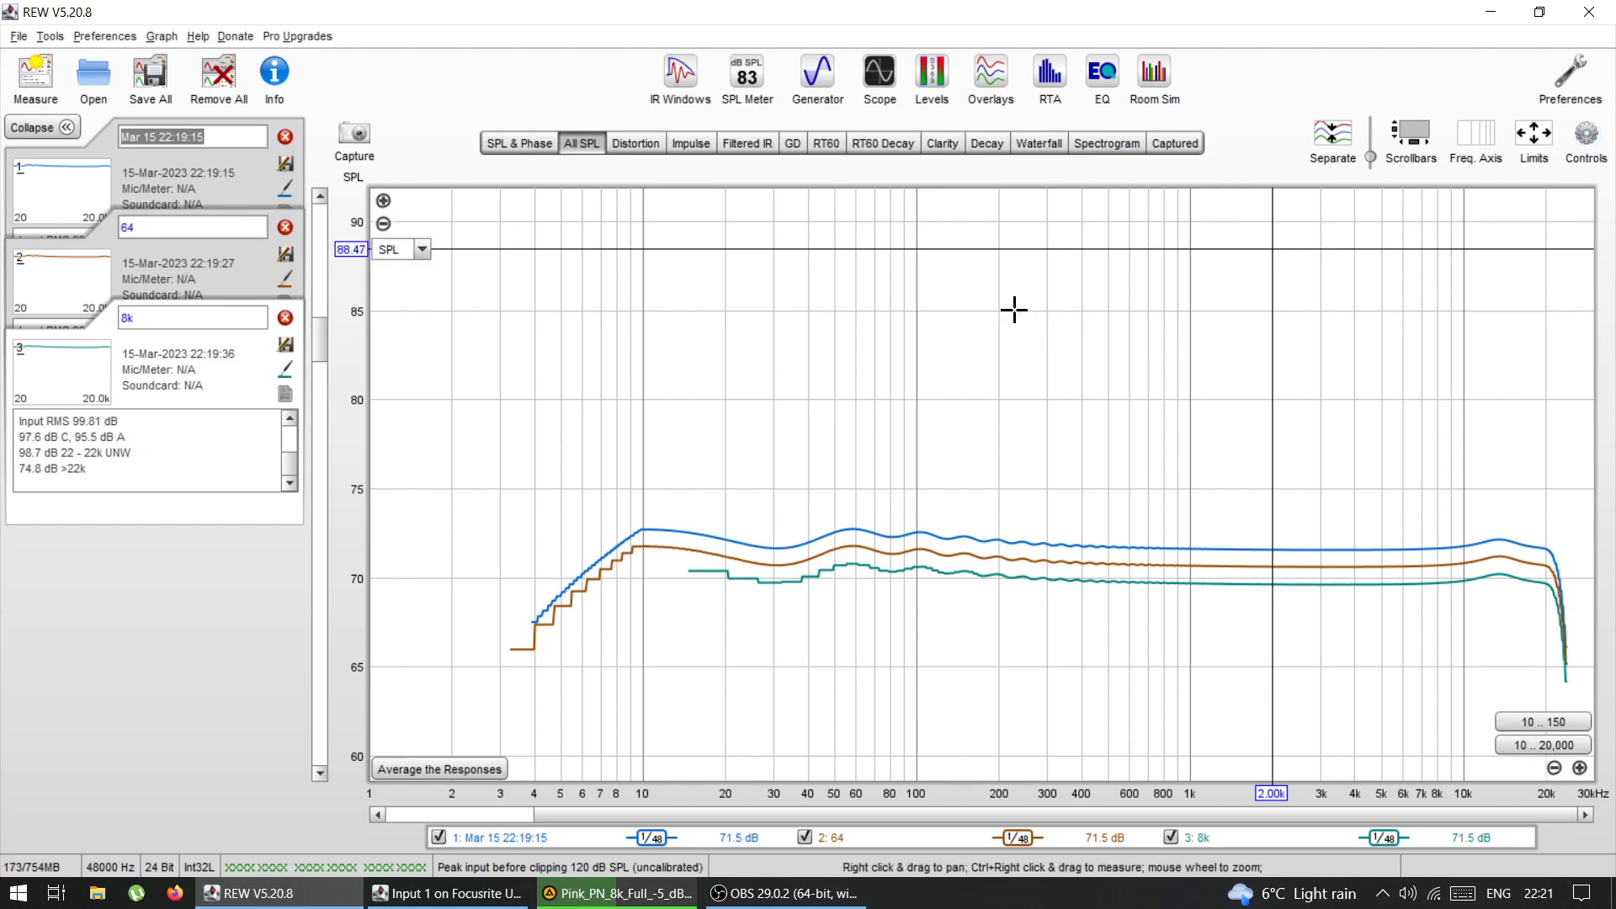
pyautogui.hotkey('alt', 'Tab')
pyautogui.hotkey('alt', 'Tab')
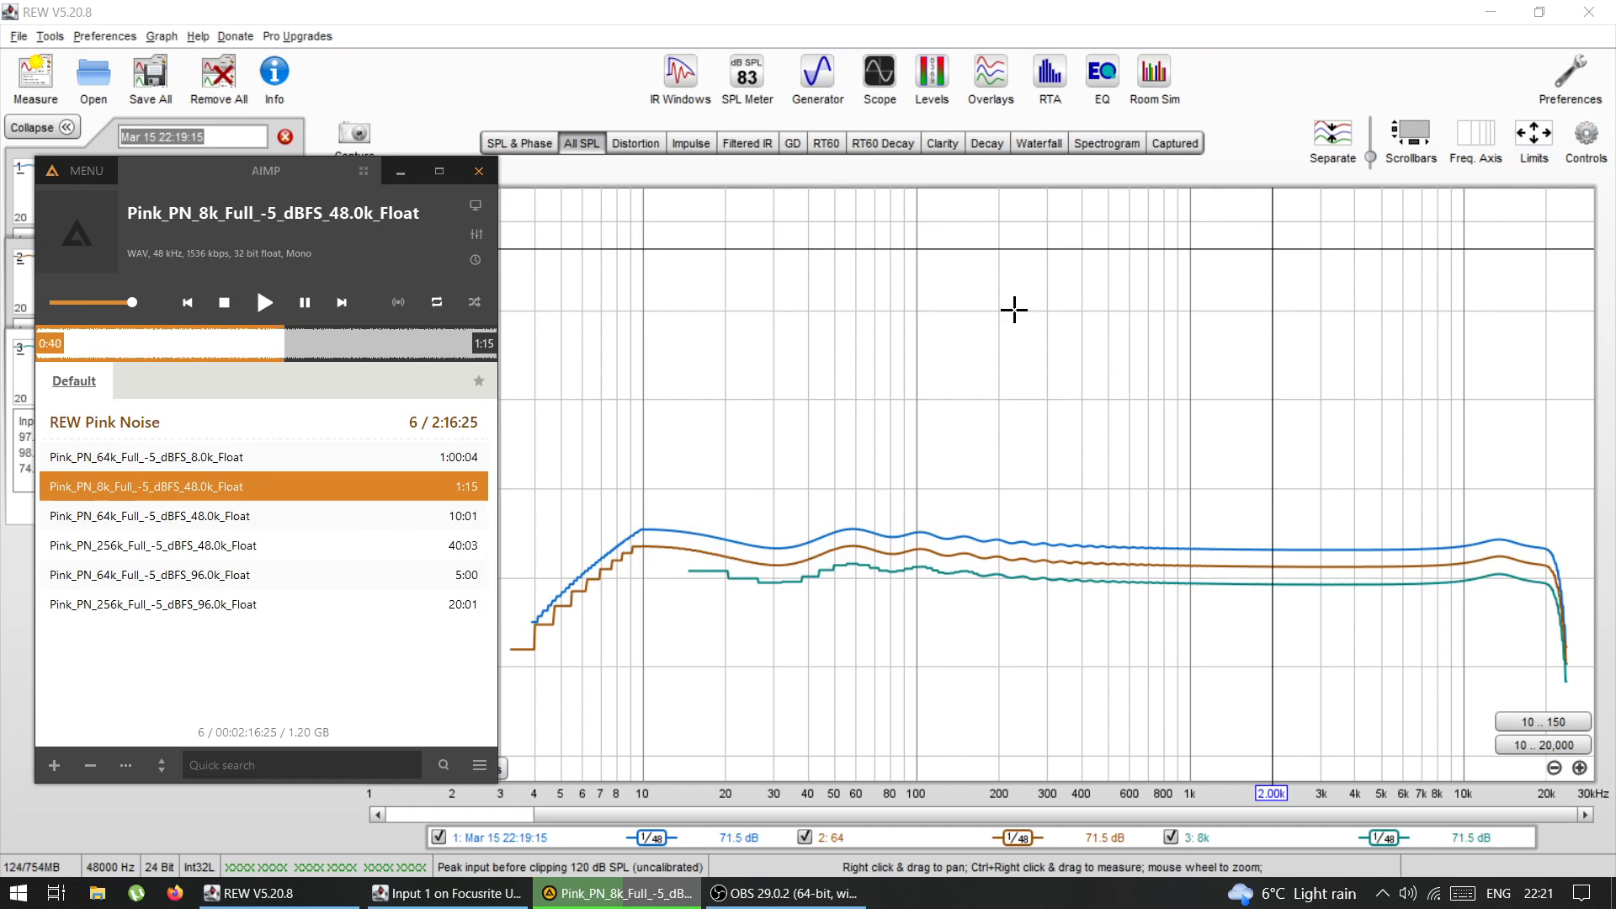
pyautogui.hotkey('alt', 'Tab')
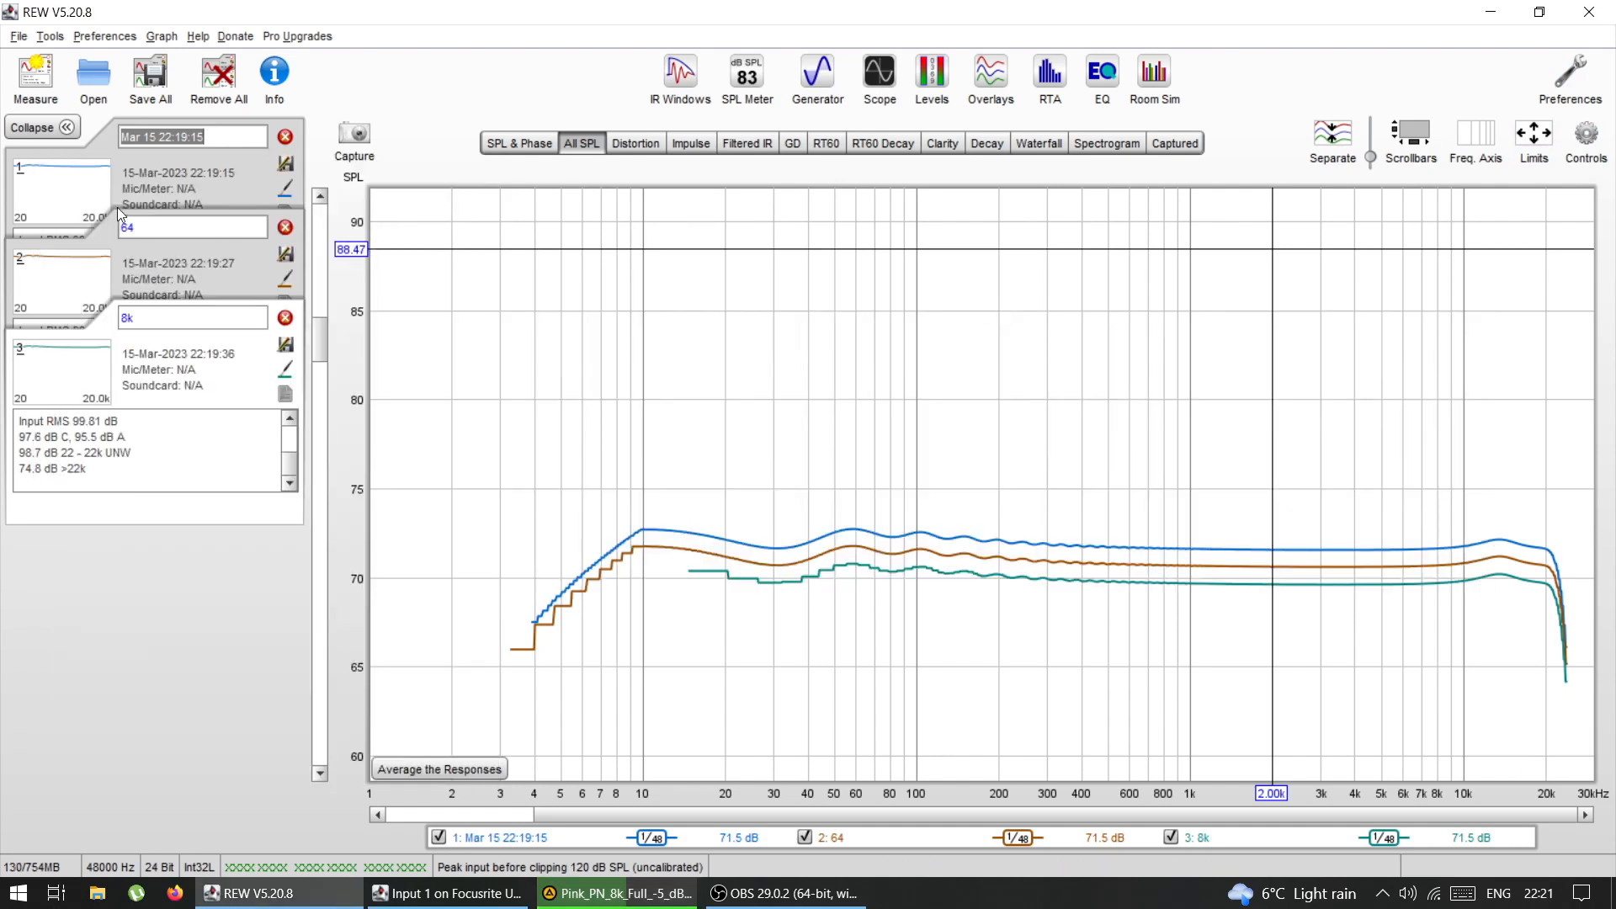
pyautogui.write('256')
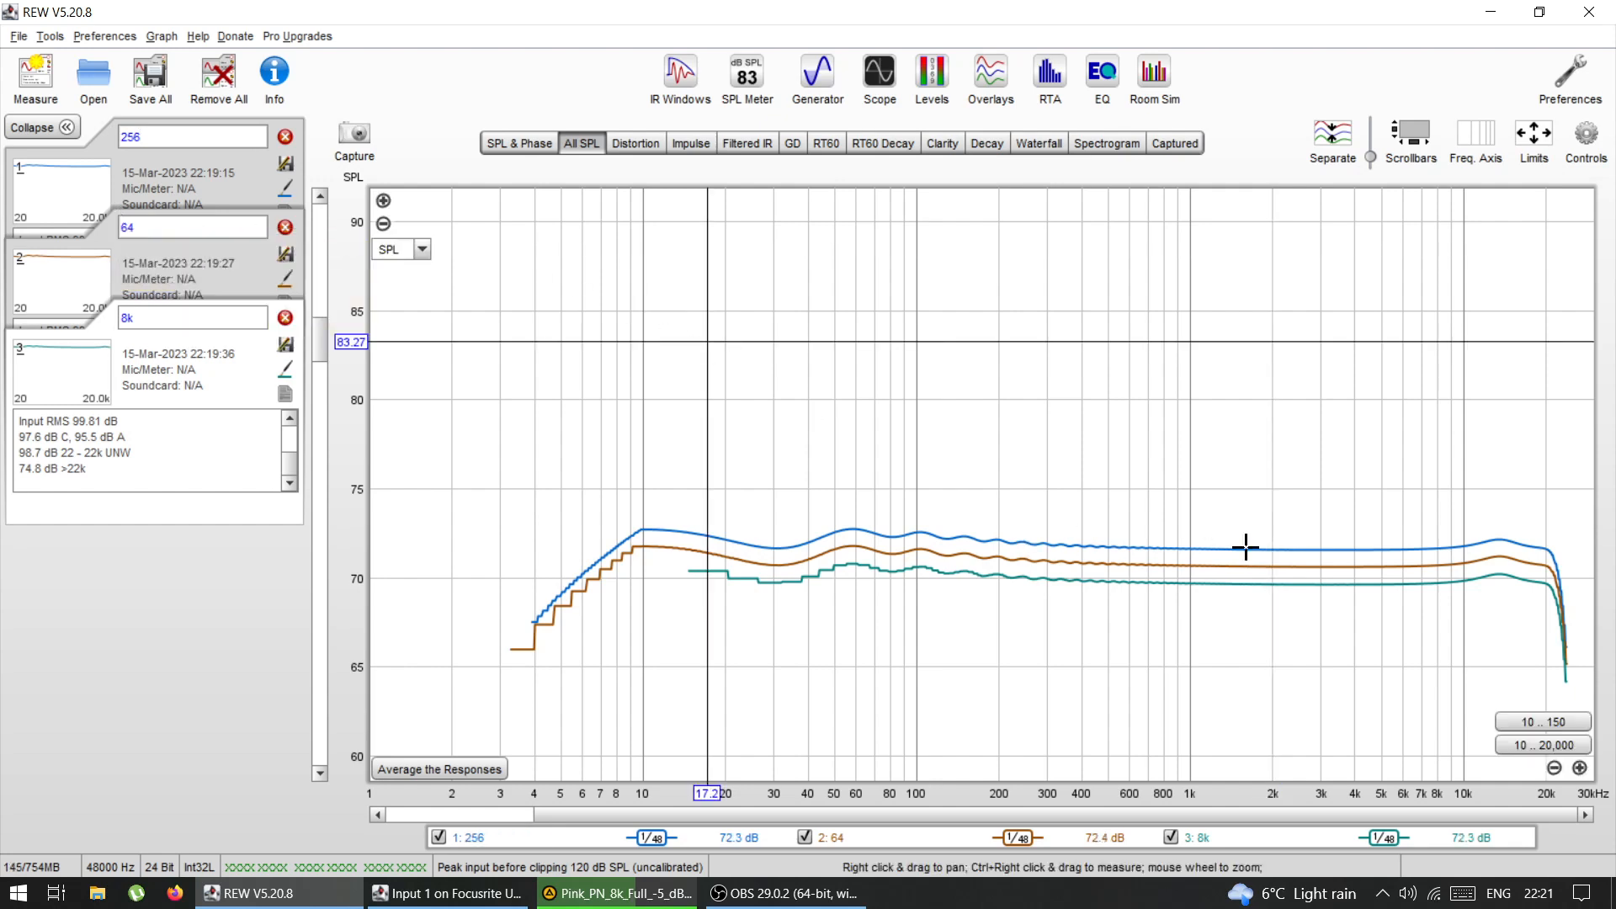
pyautogui.click(1432, 562)
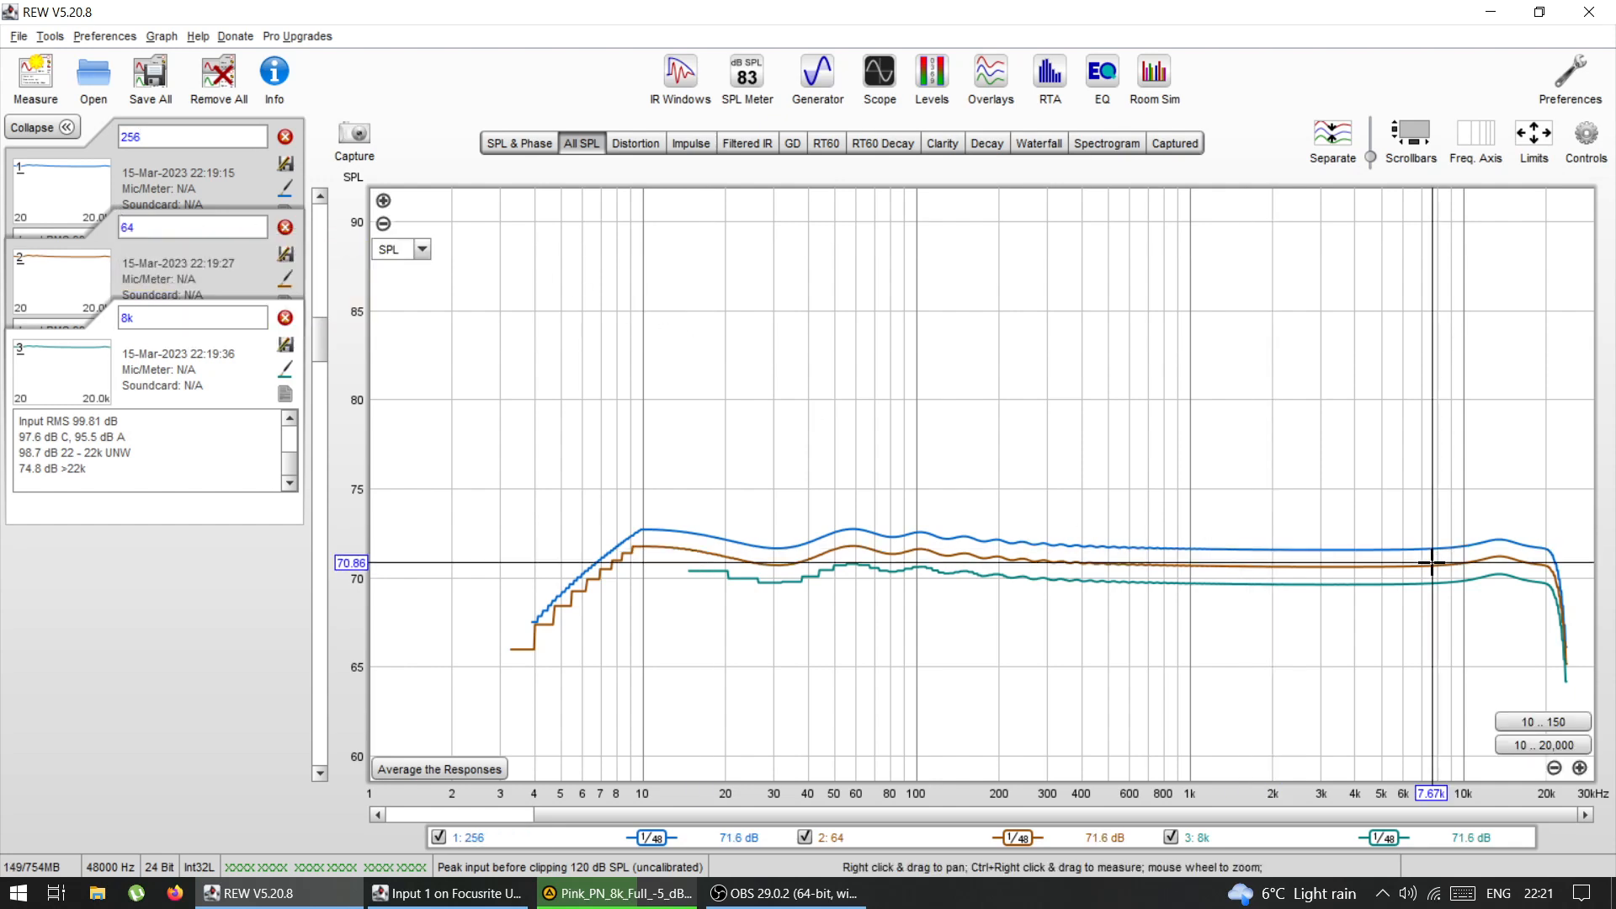
pyautogui.click(1510, 510)
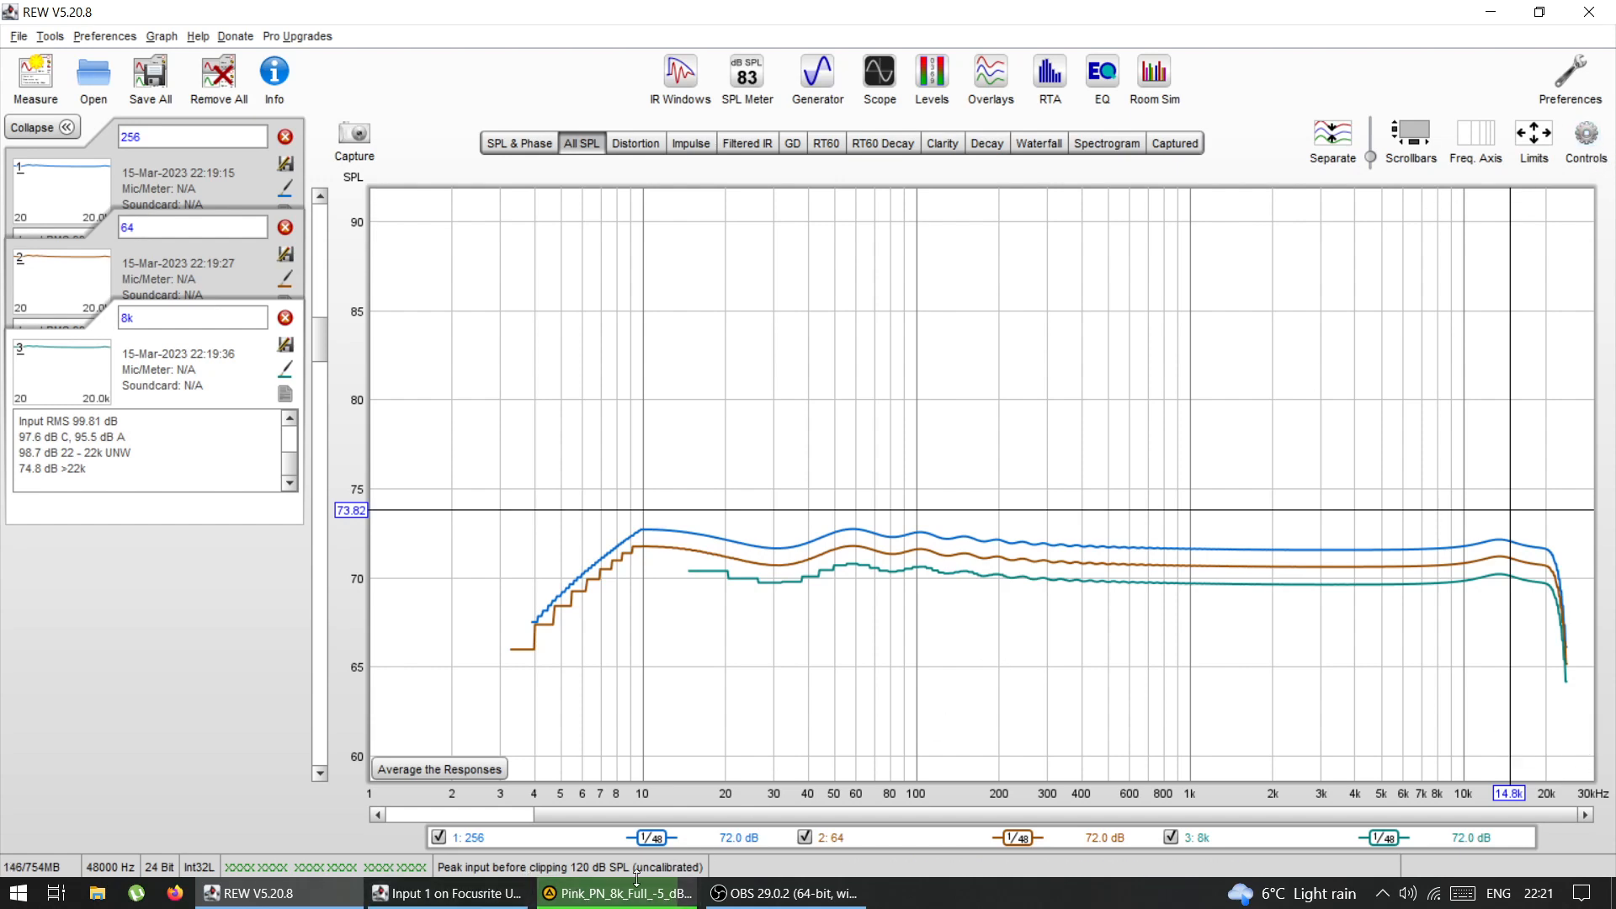
# Step: Set the pink periodic noise sequence length to 64k in the signal generator and close it
pyautogui.click(817, 74)
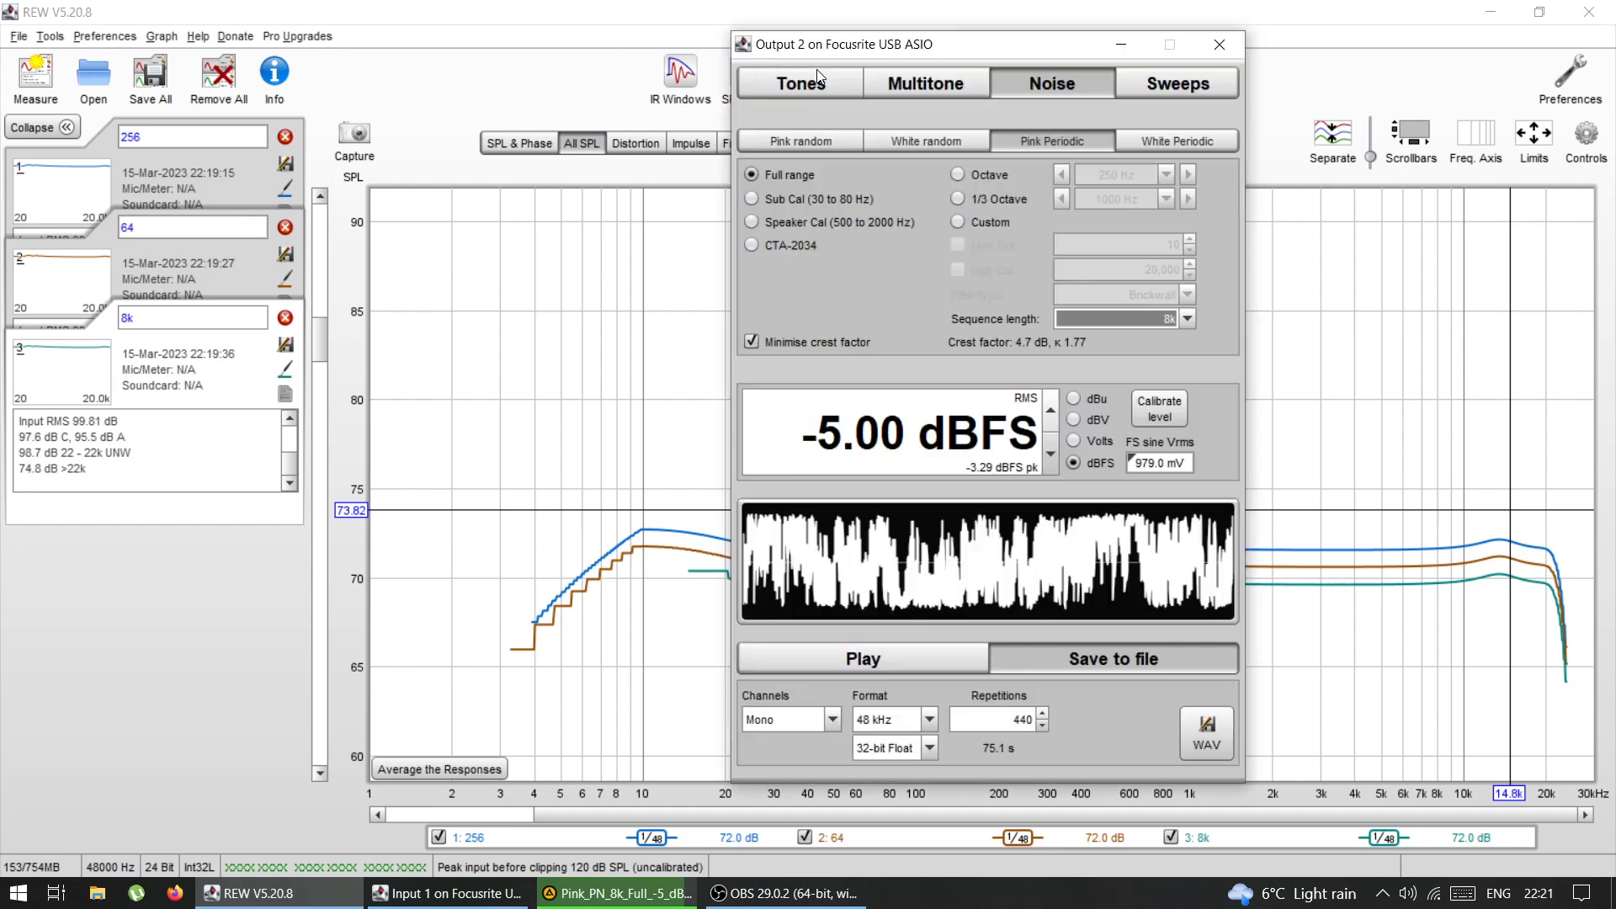
pyautogui.click(1084, 320)
pyautogui.click(1119, 393)
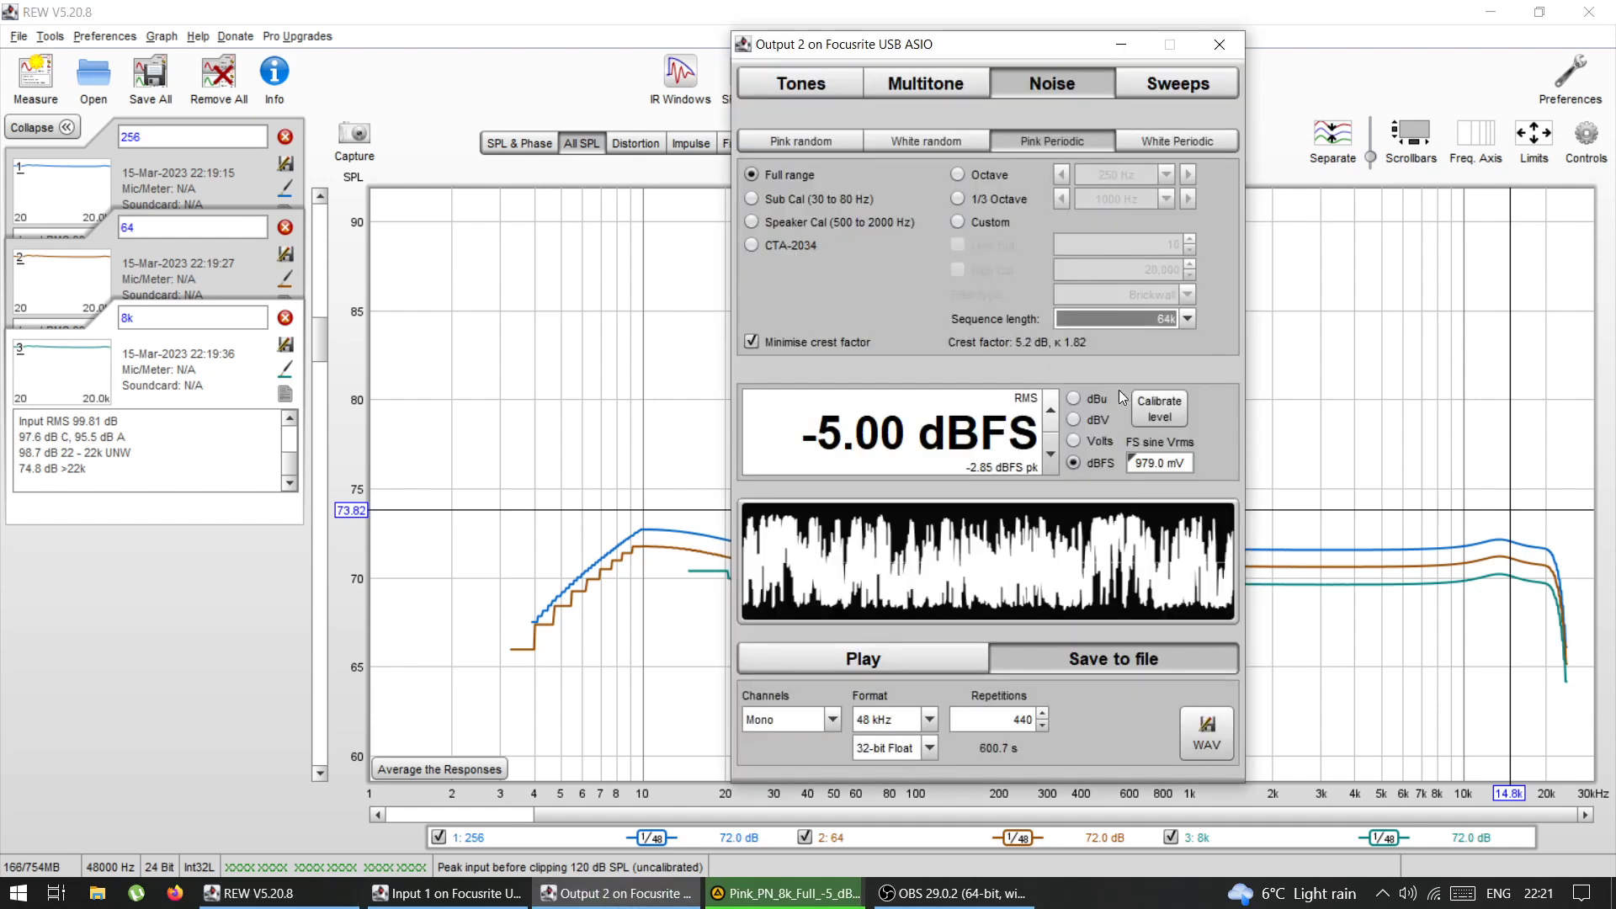
pyautogui.click(1217, 46)
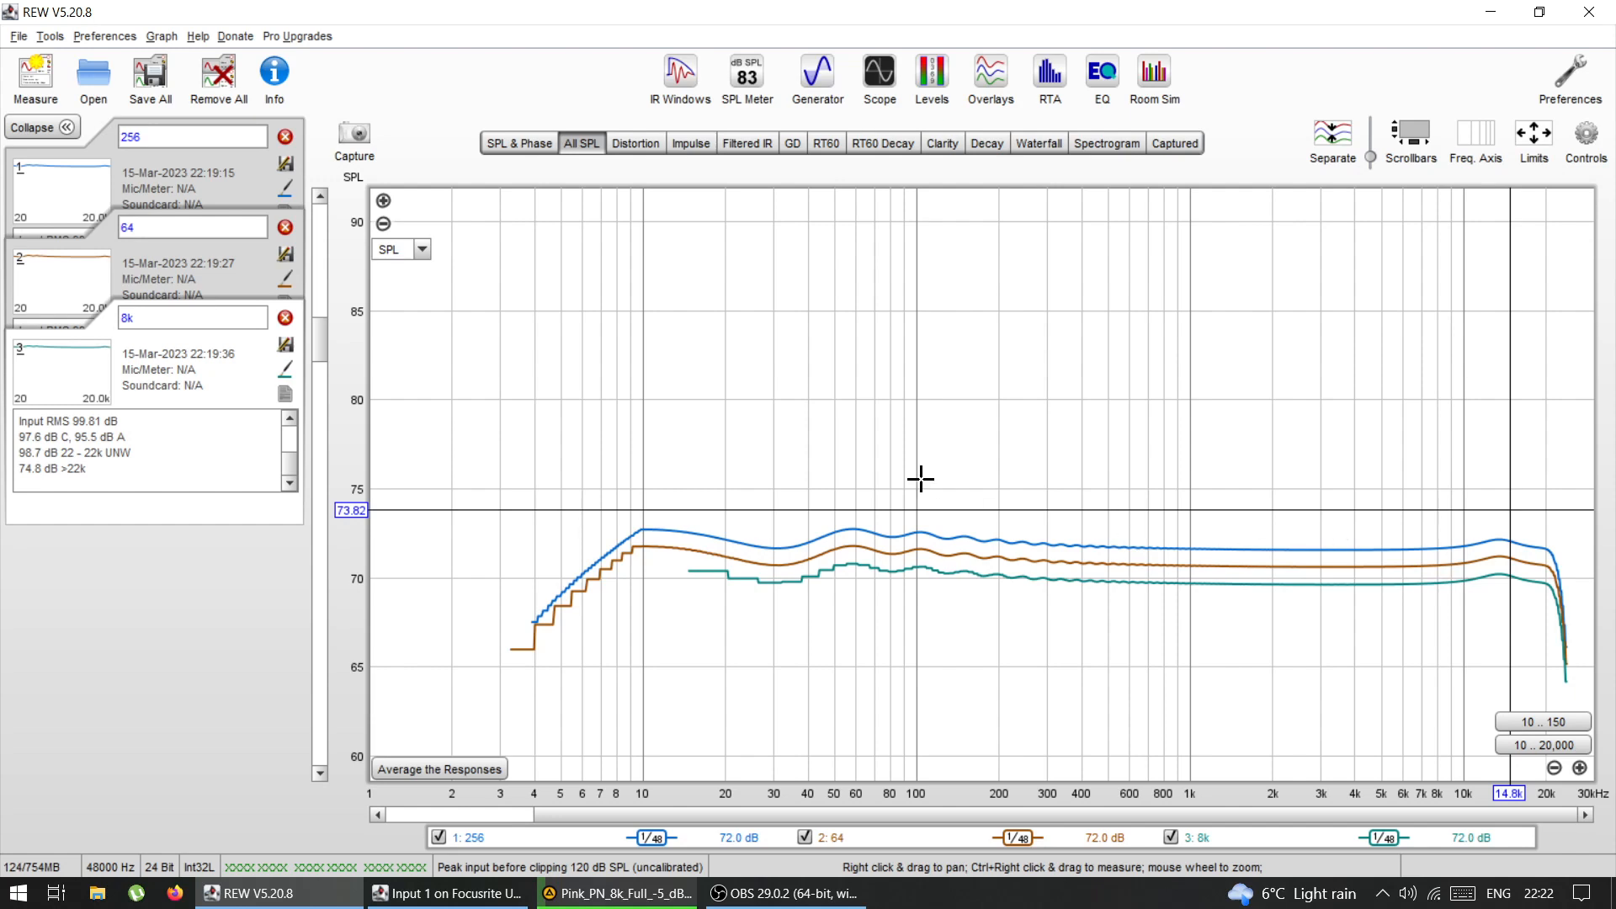
# Step: Examine the three traces around 20 Hz and near the low-frequency start of the 8k trace at about 14 Hz
pyautogui.click(723, 413)
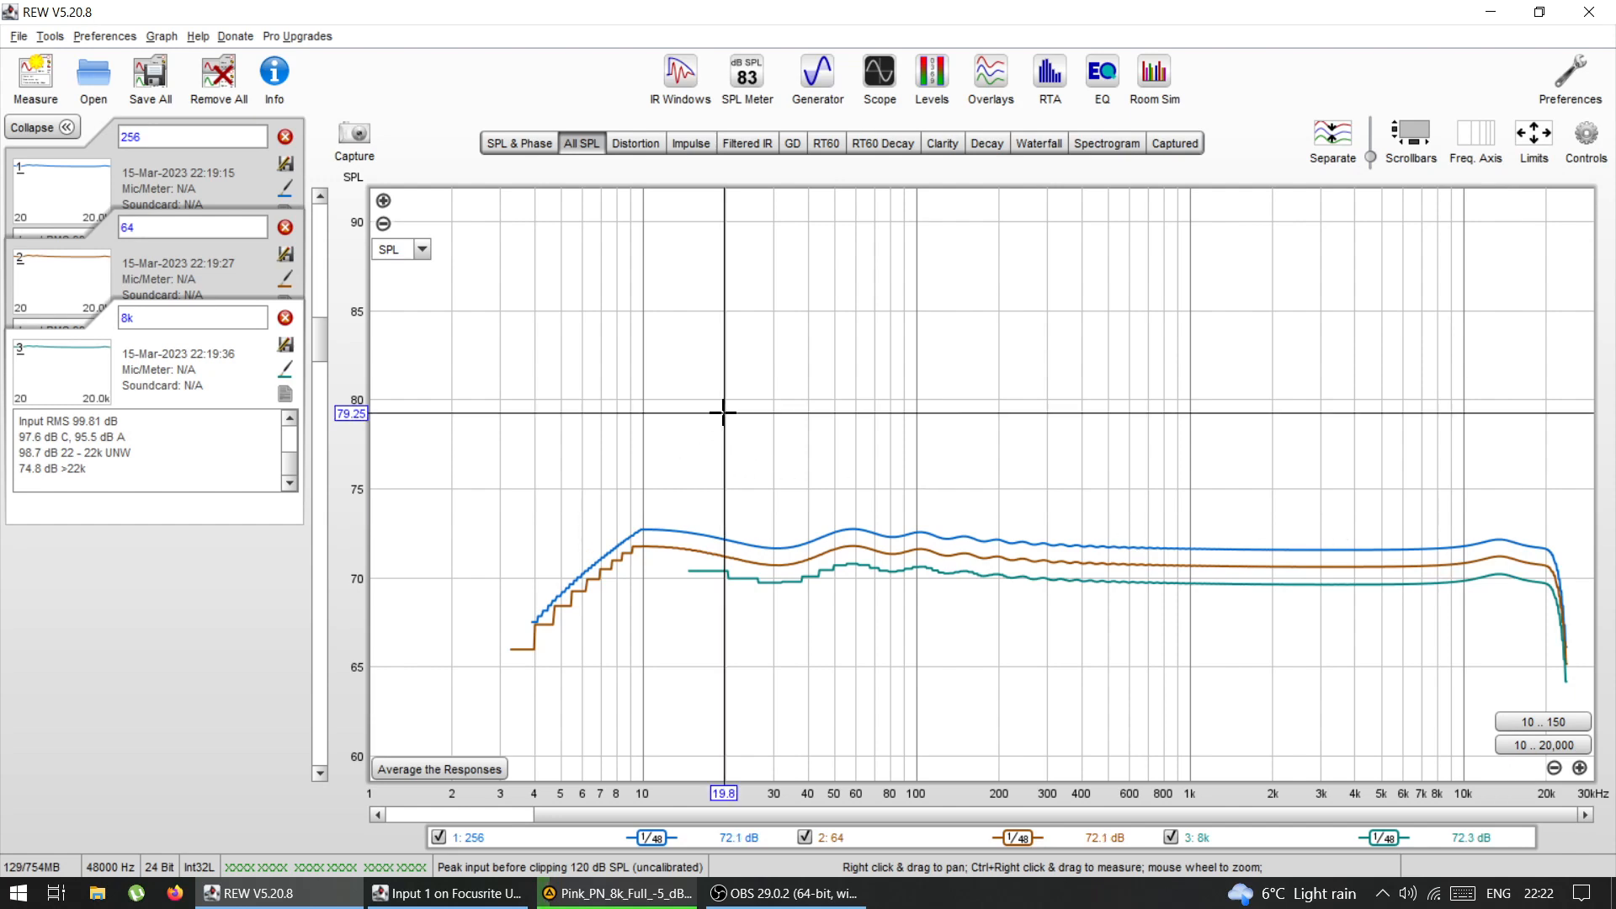
pyautogui.click(724, 288)
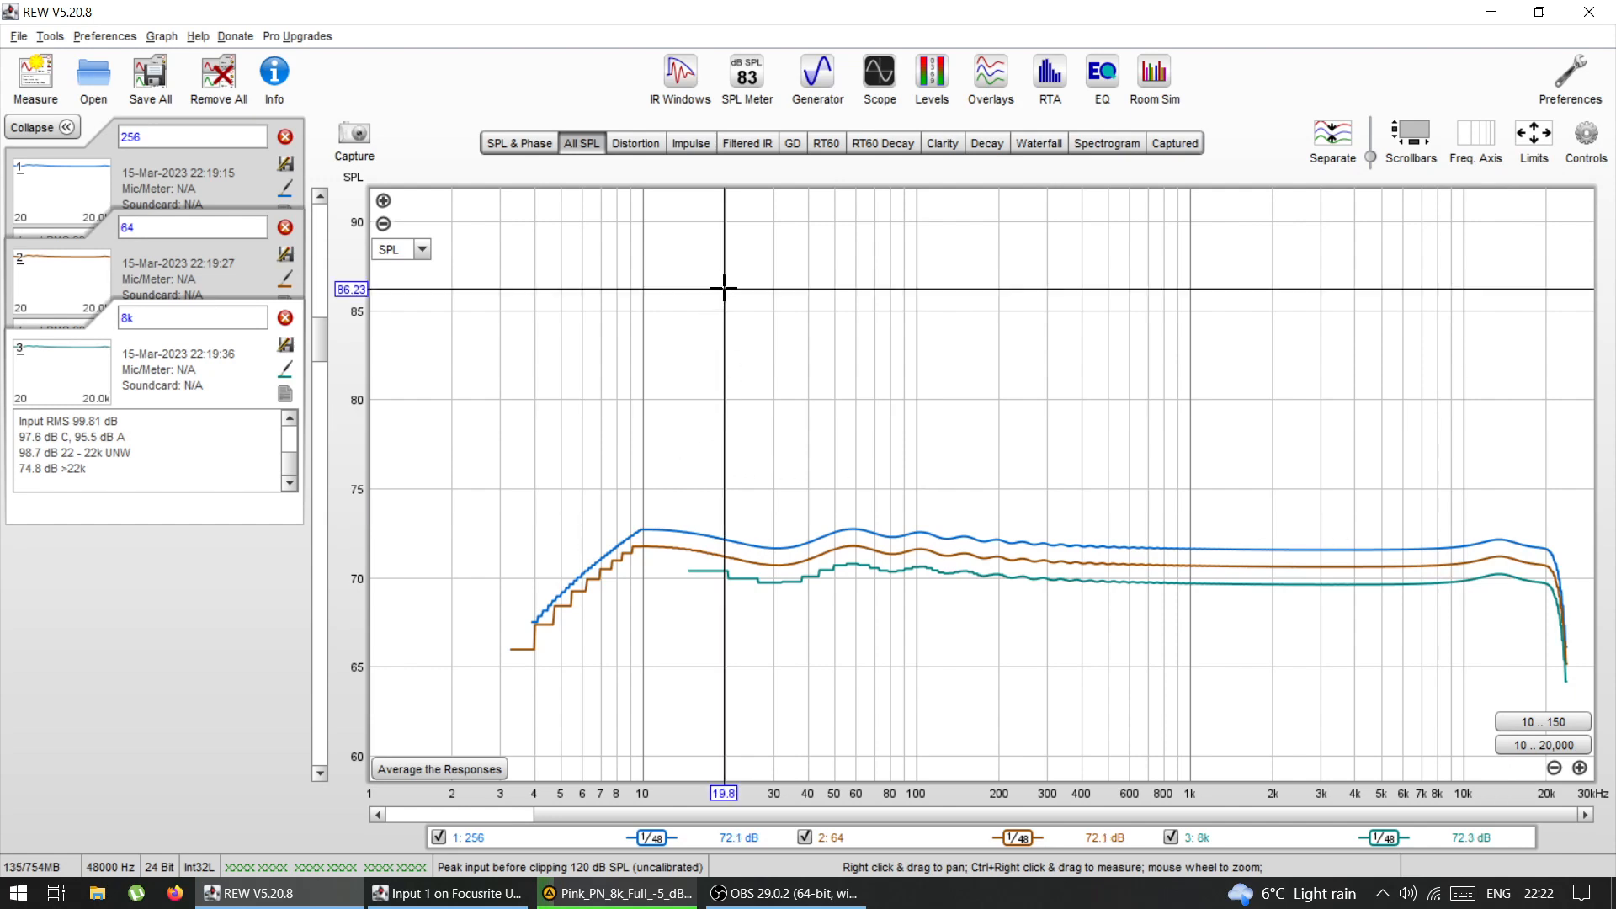
pyautogui.click(725, 245)
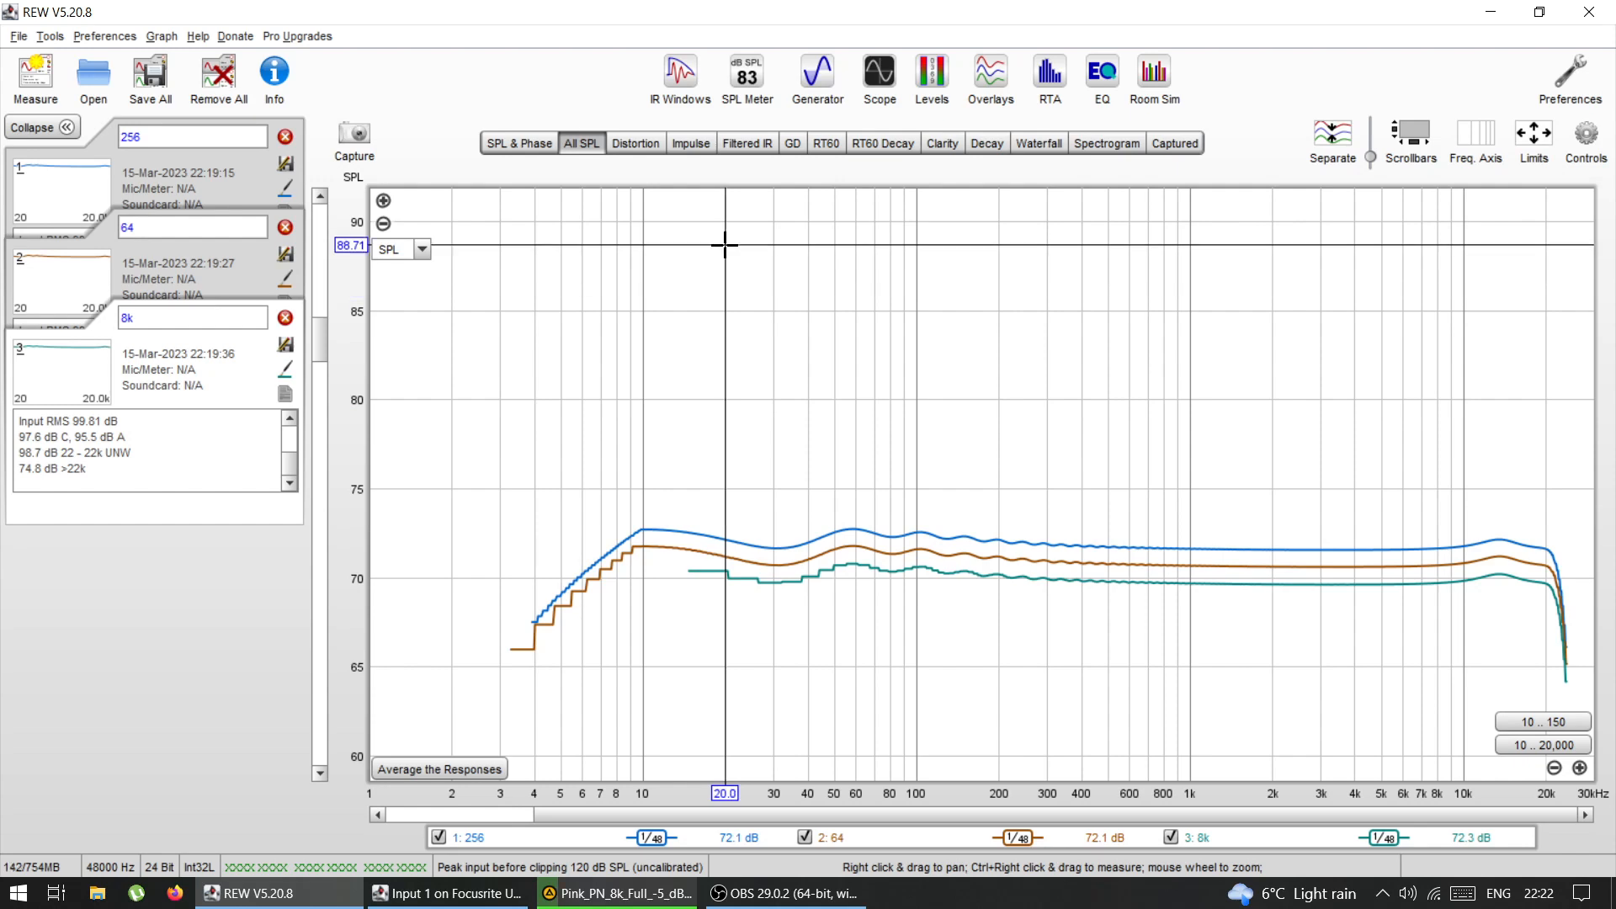
pyautogui.click(724, 314)
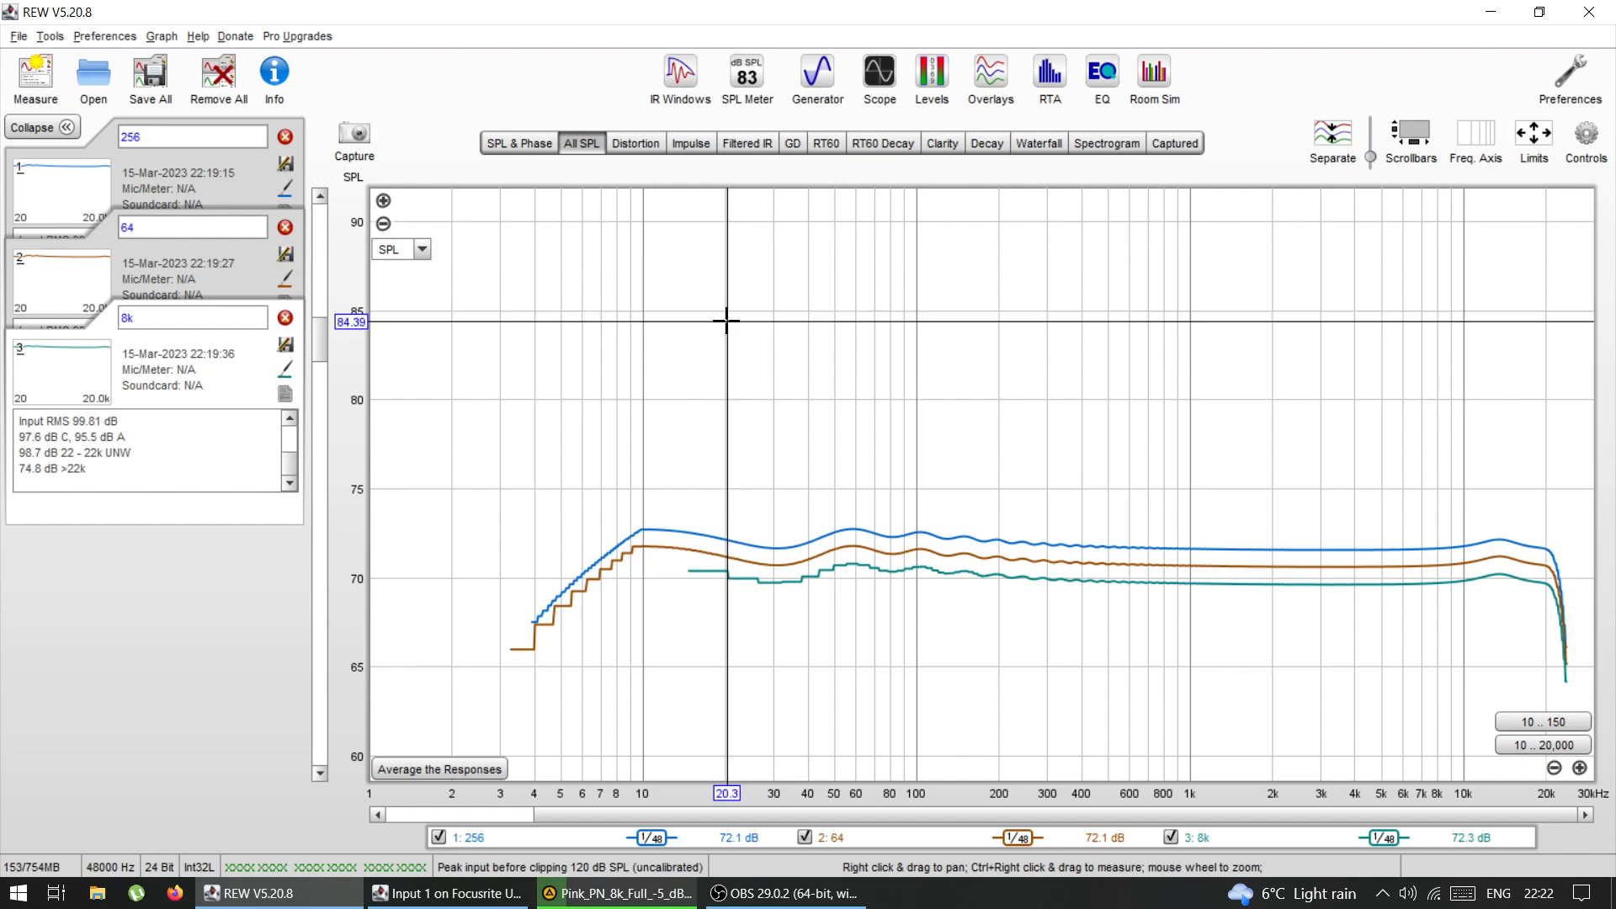
pyautogui.click(646, 336)
pyautogui.click(678, 337)
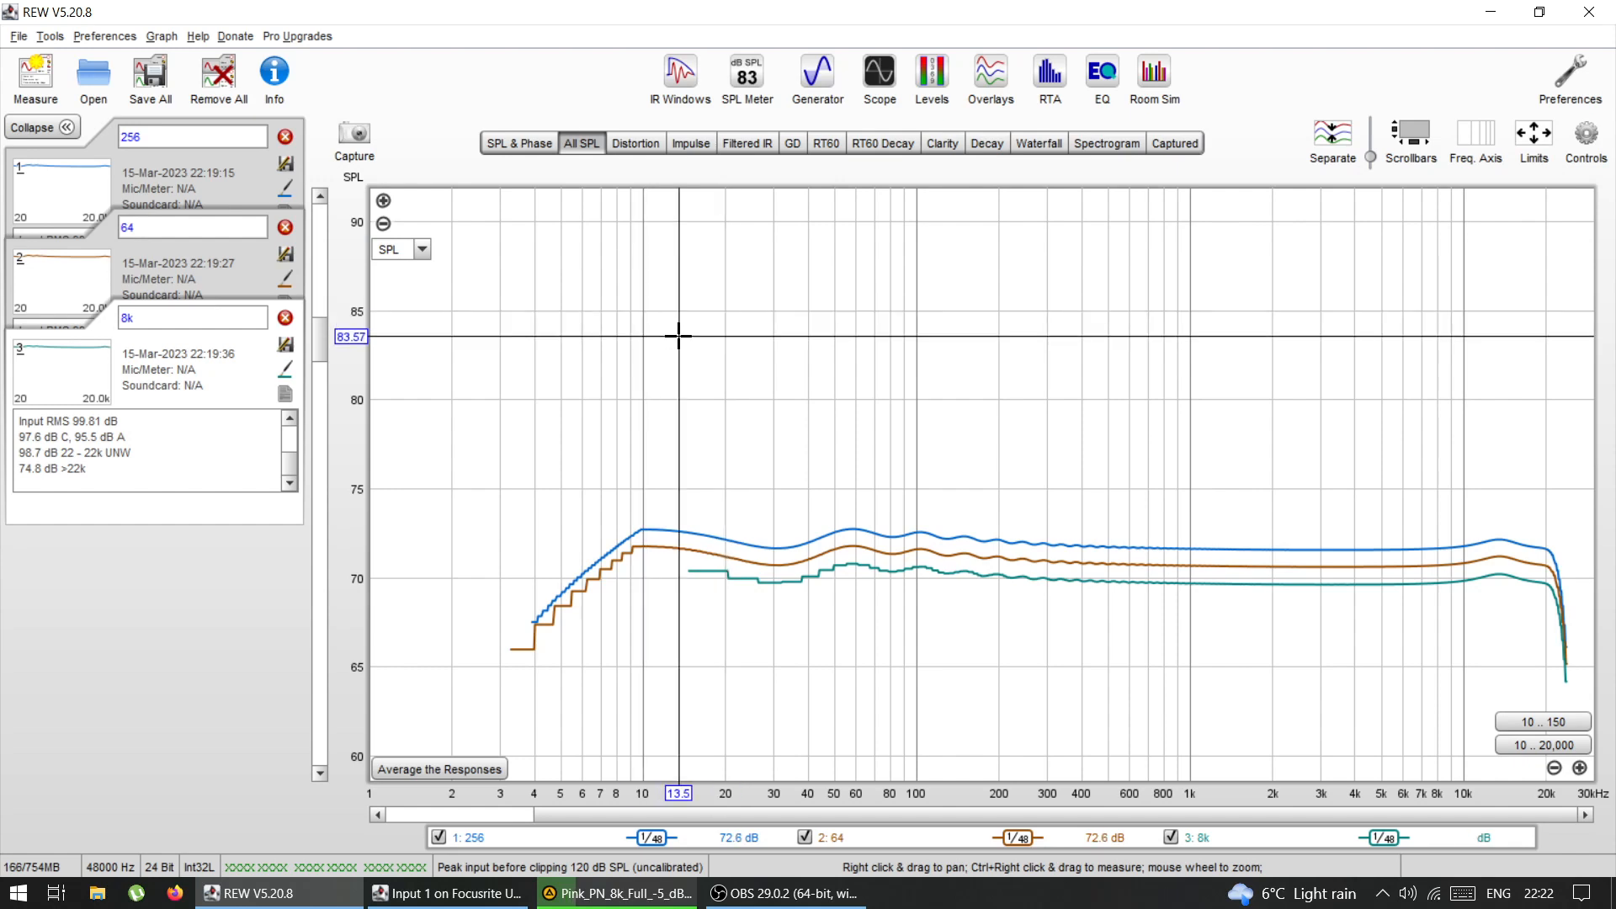
pyautogui.click(685, 340)
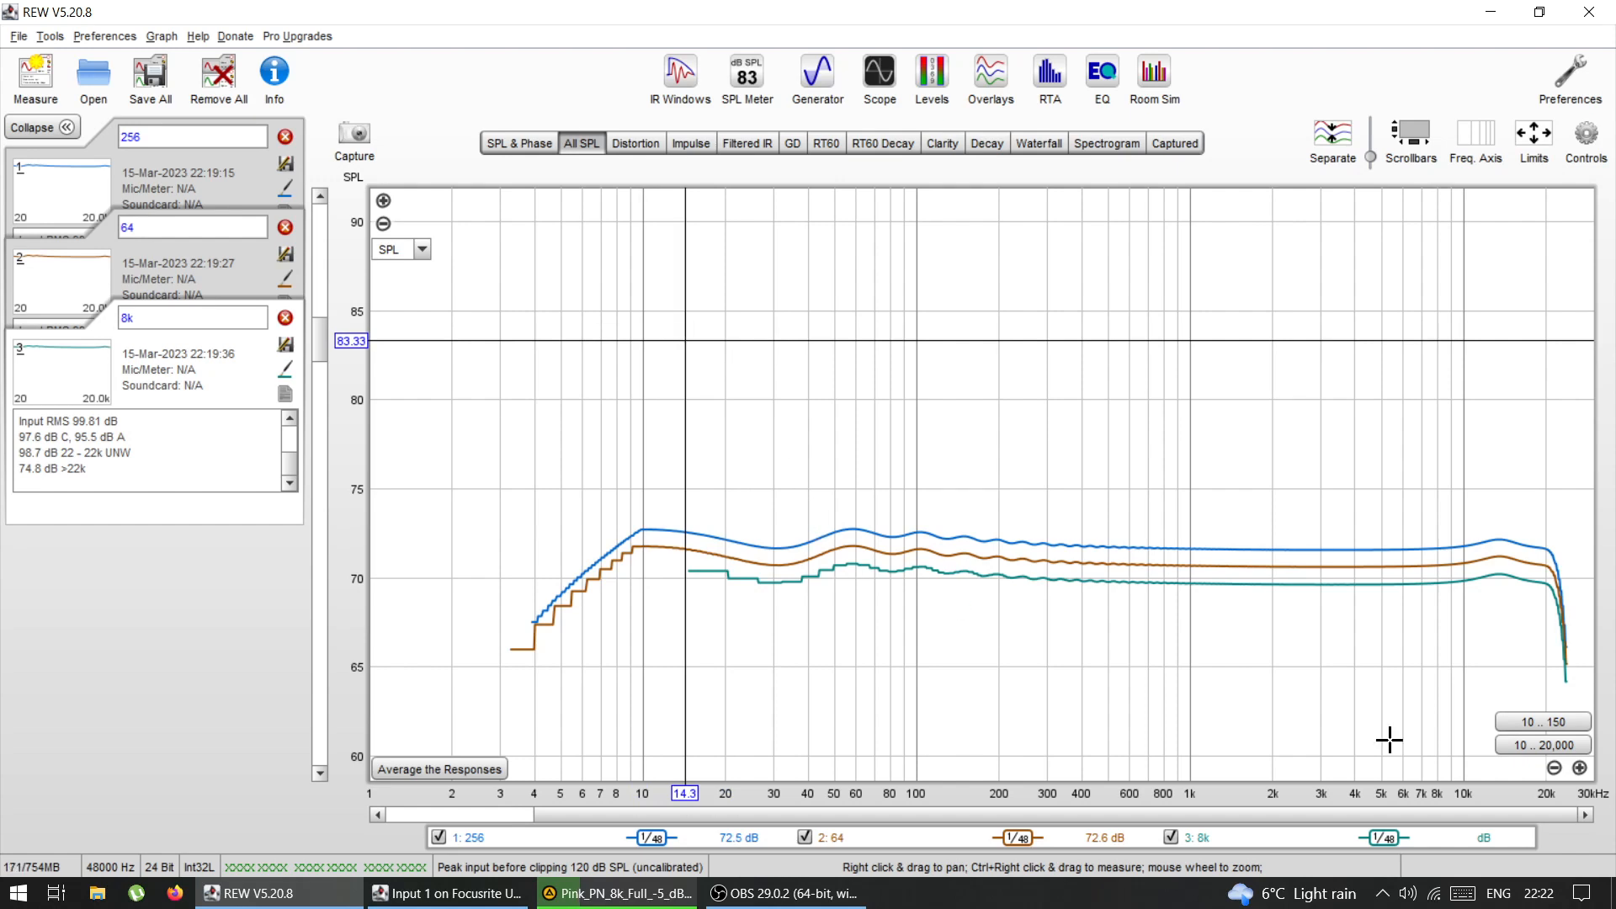
# Step: Narrow the graph's frequency range to about 3 Hz to 1.29 kHz and widen the separation between the three traces
pyautogui.click(1558, 726)
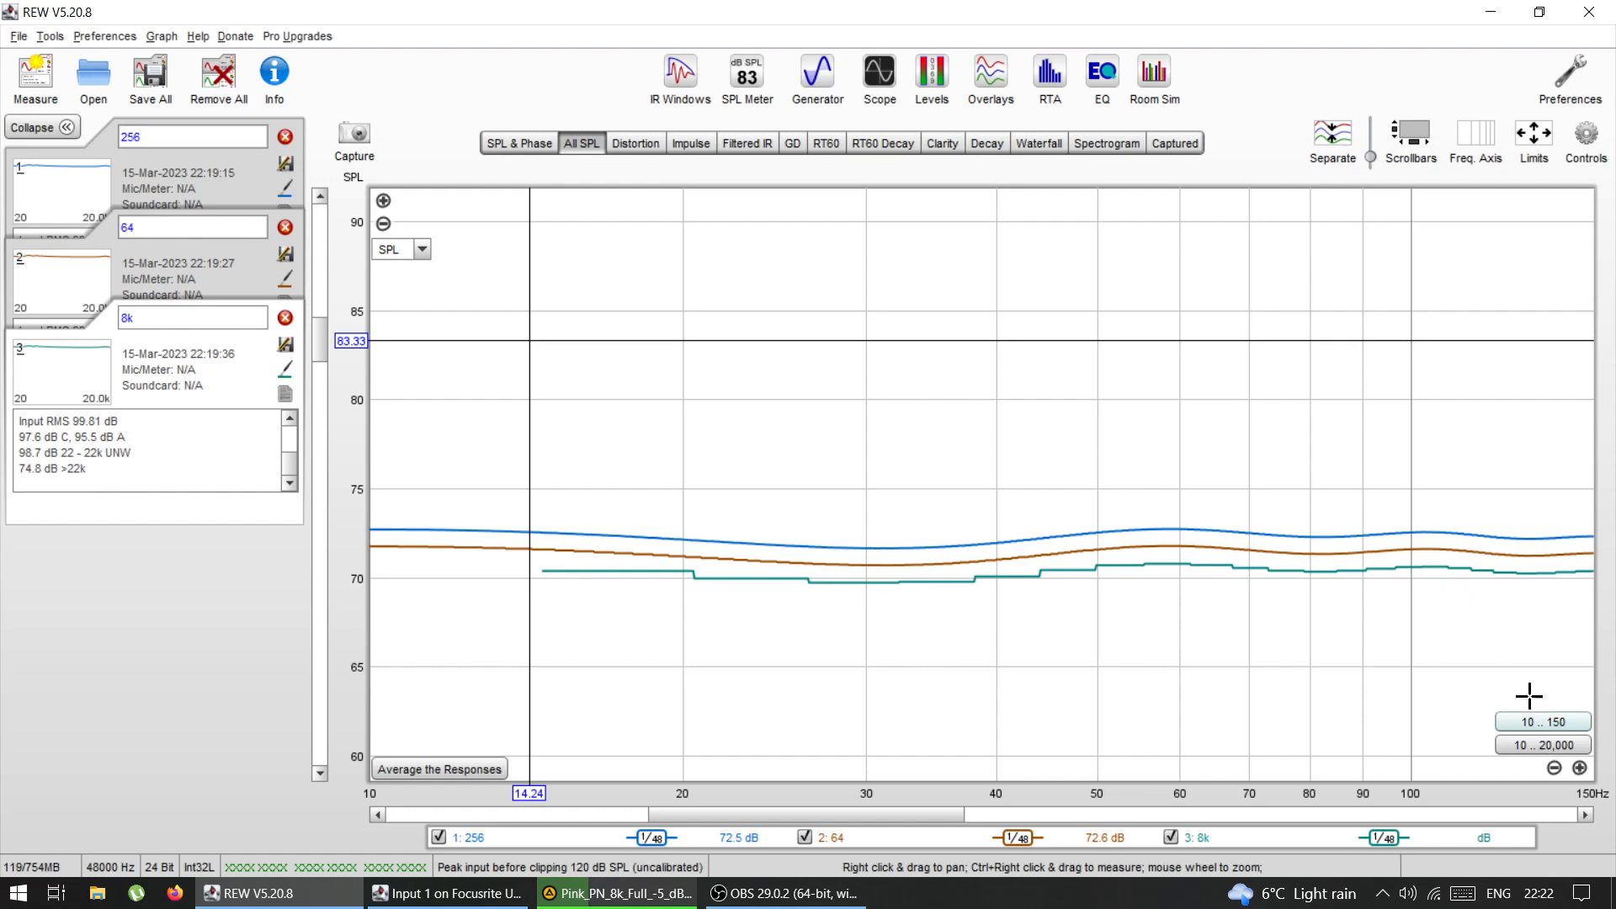
pyautogui.click(1555, 769)
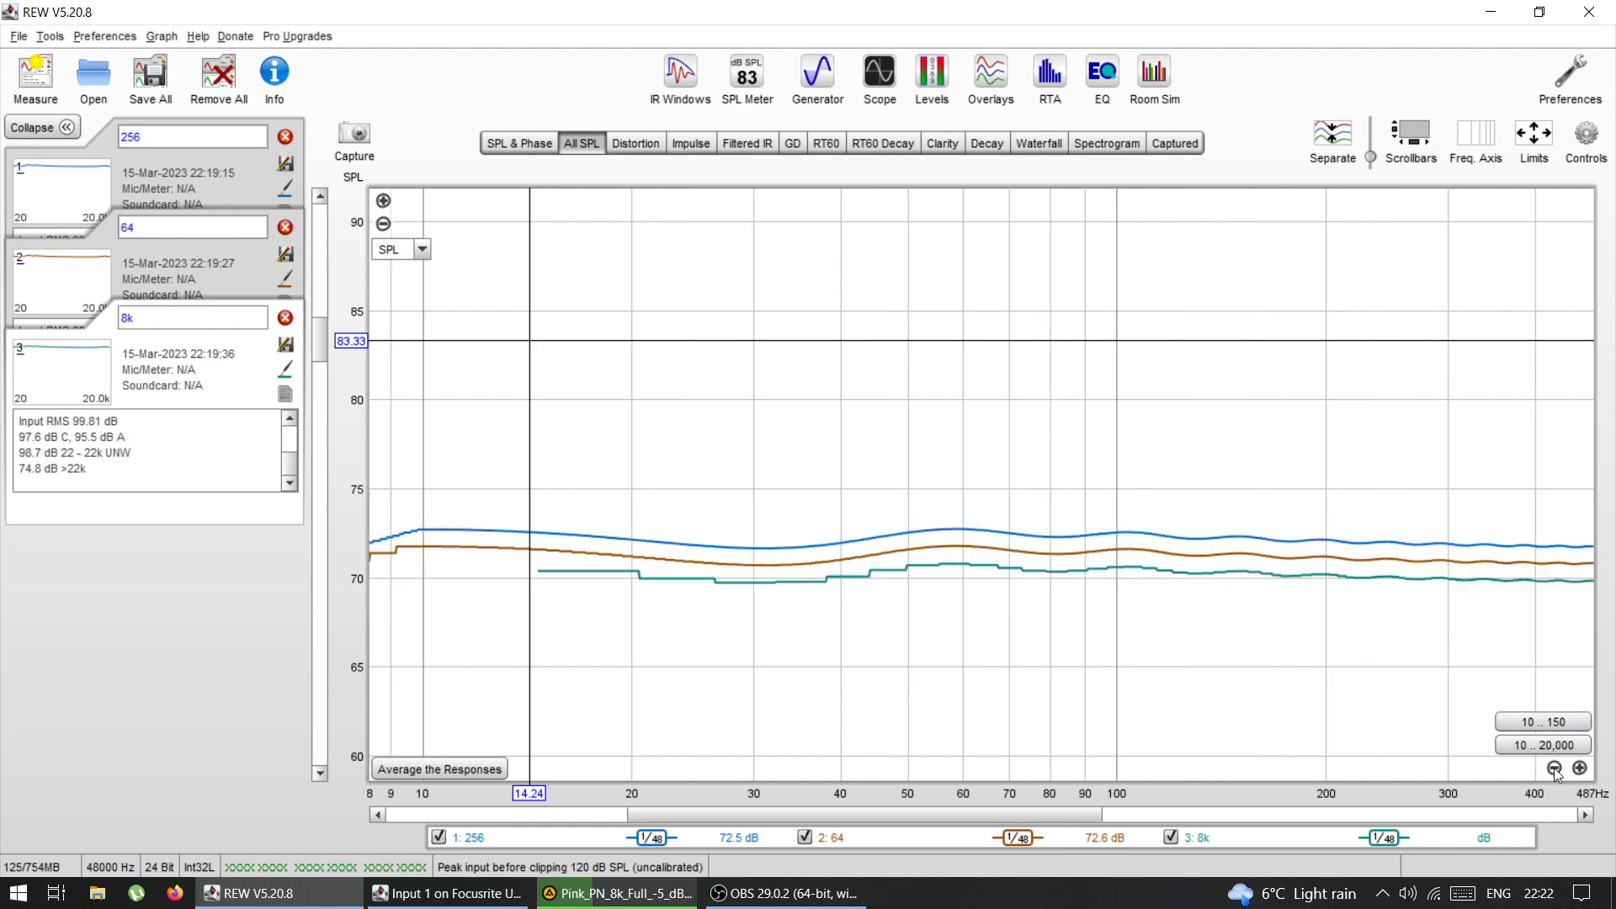
pyautogui.click(1555, 768)
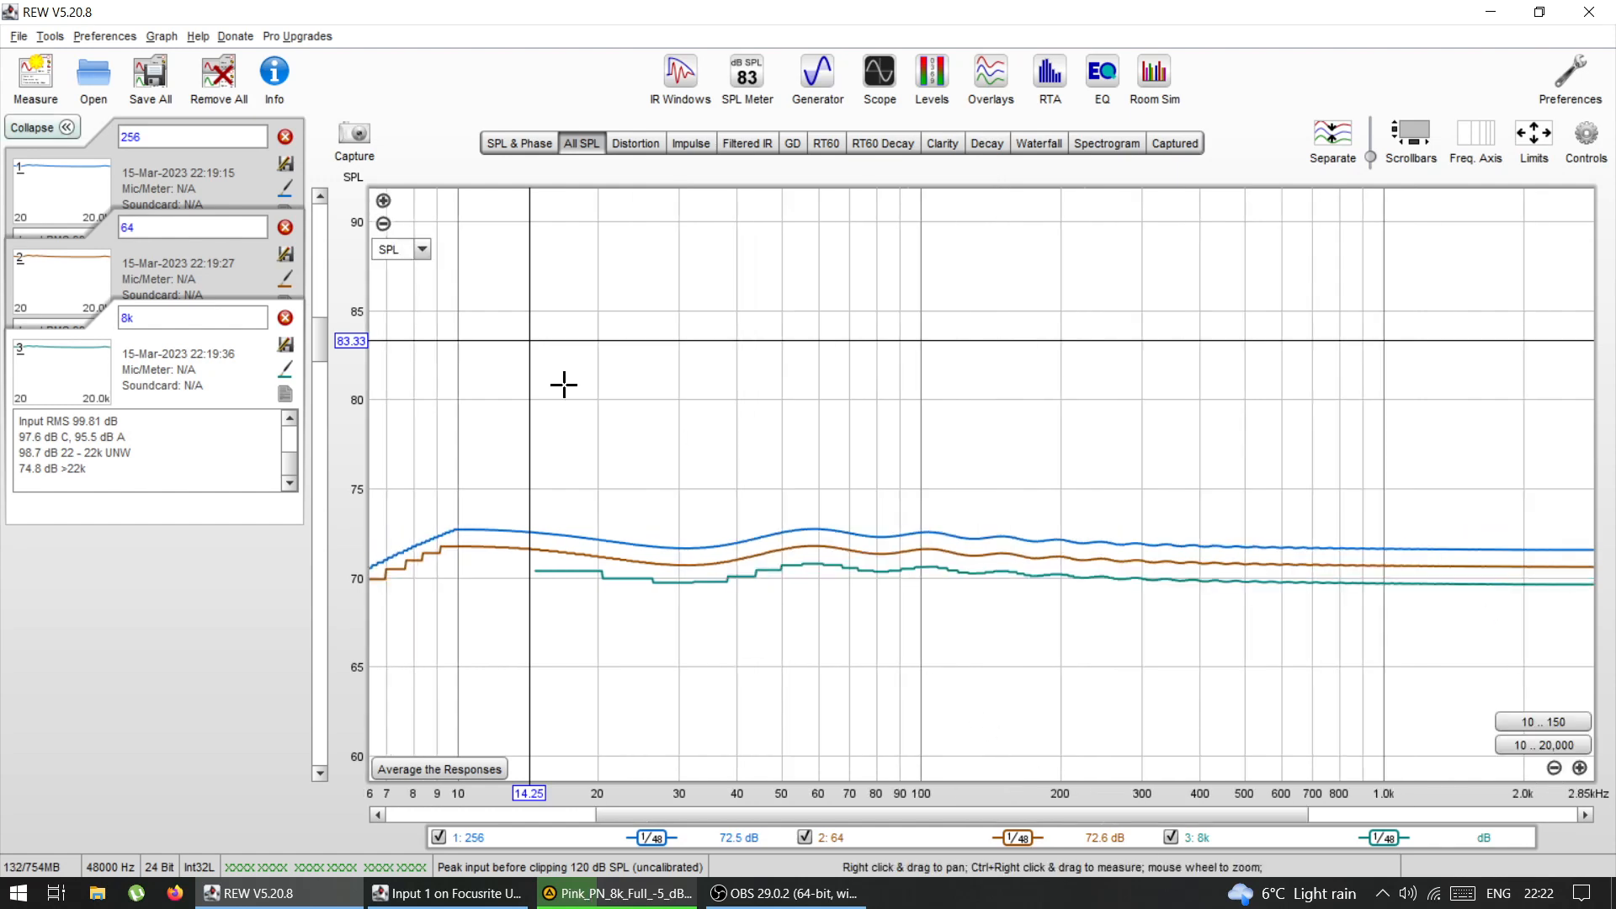
pyautogui.moveTo(760, 813); pyautogui.dragTo(669, 800)
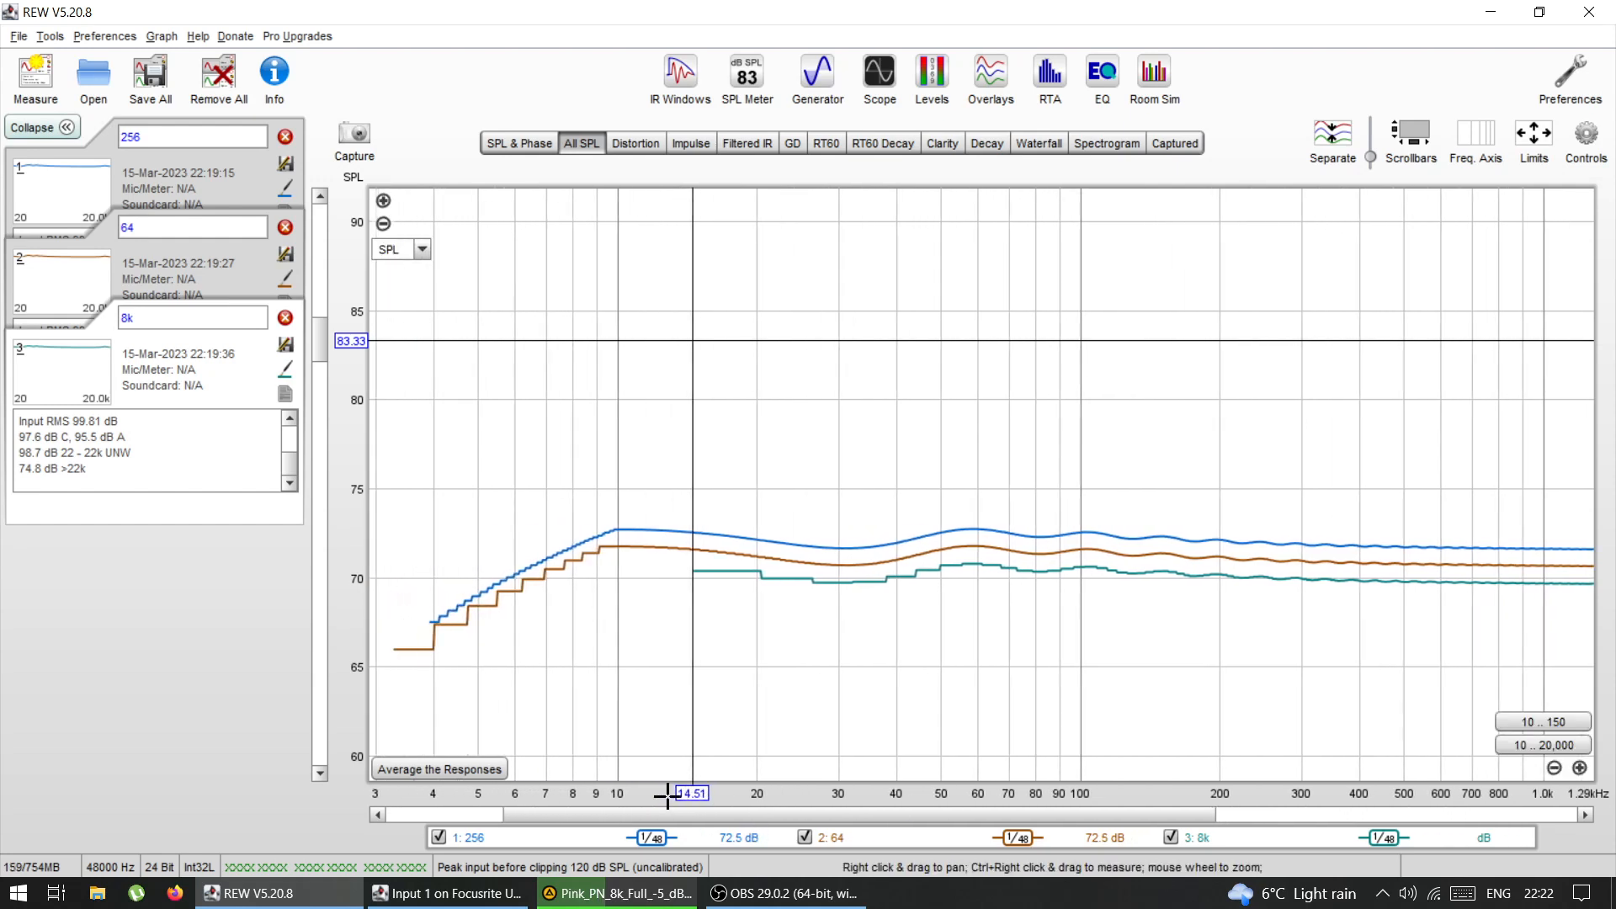
pyautogui.moveTo(1372, 162); pyautogui.dragTo(1368, 159)
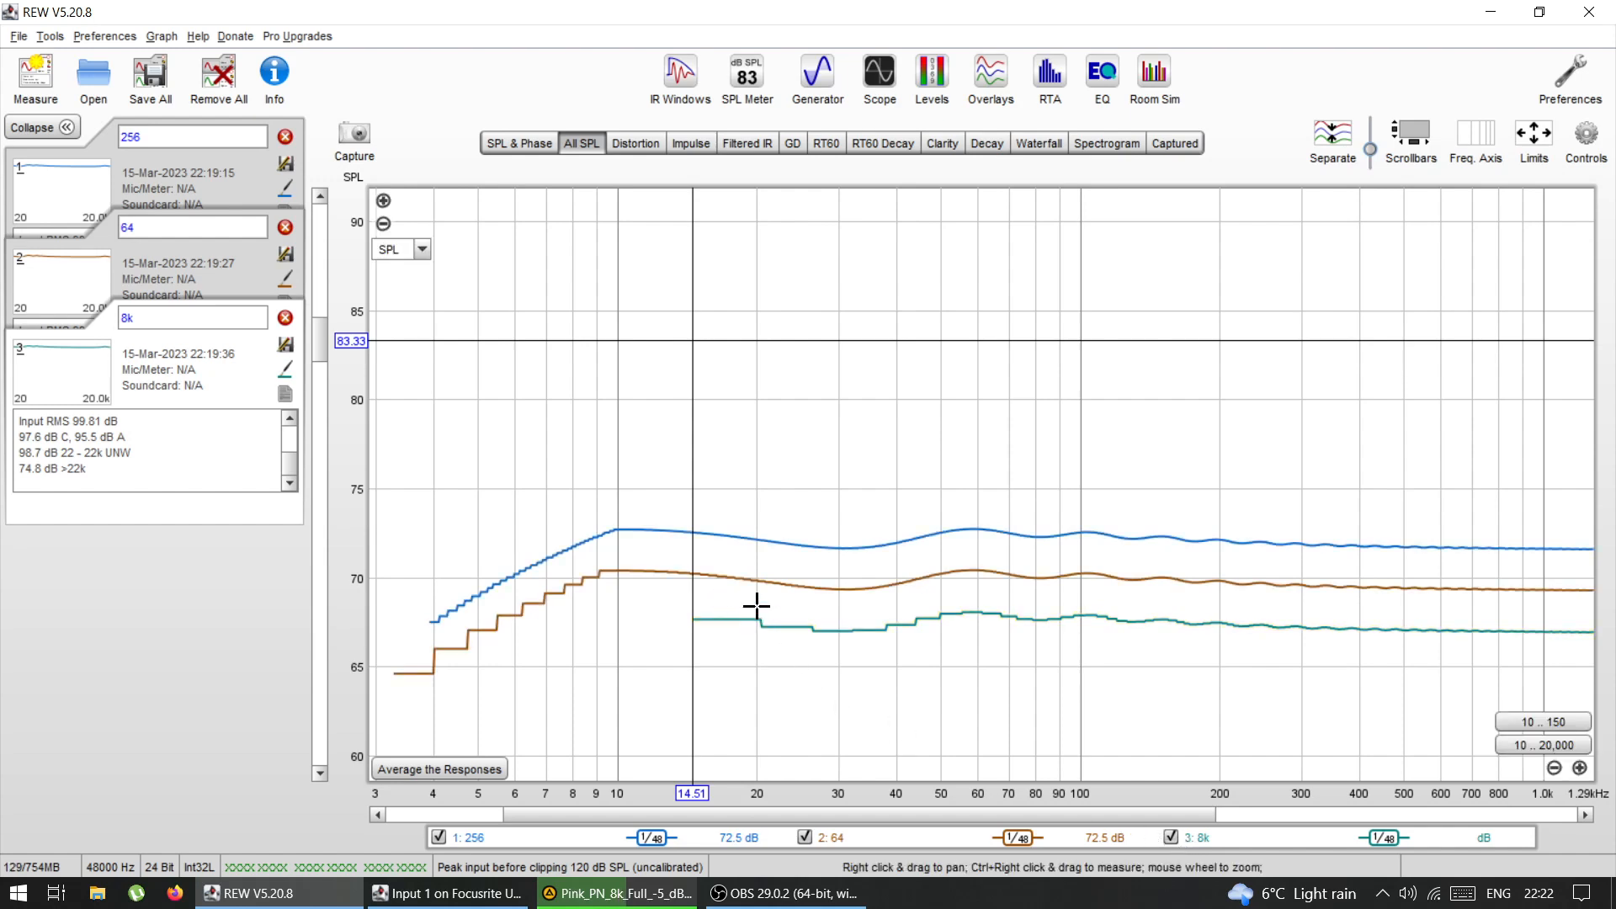
# Step: Review the Use bars on RTA option in the RTA appearance settings, leave it enabled, and close the RTA window
pyautogui.click(1050, 82)
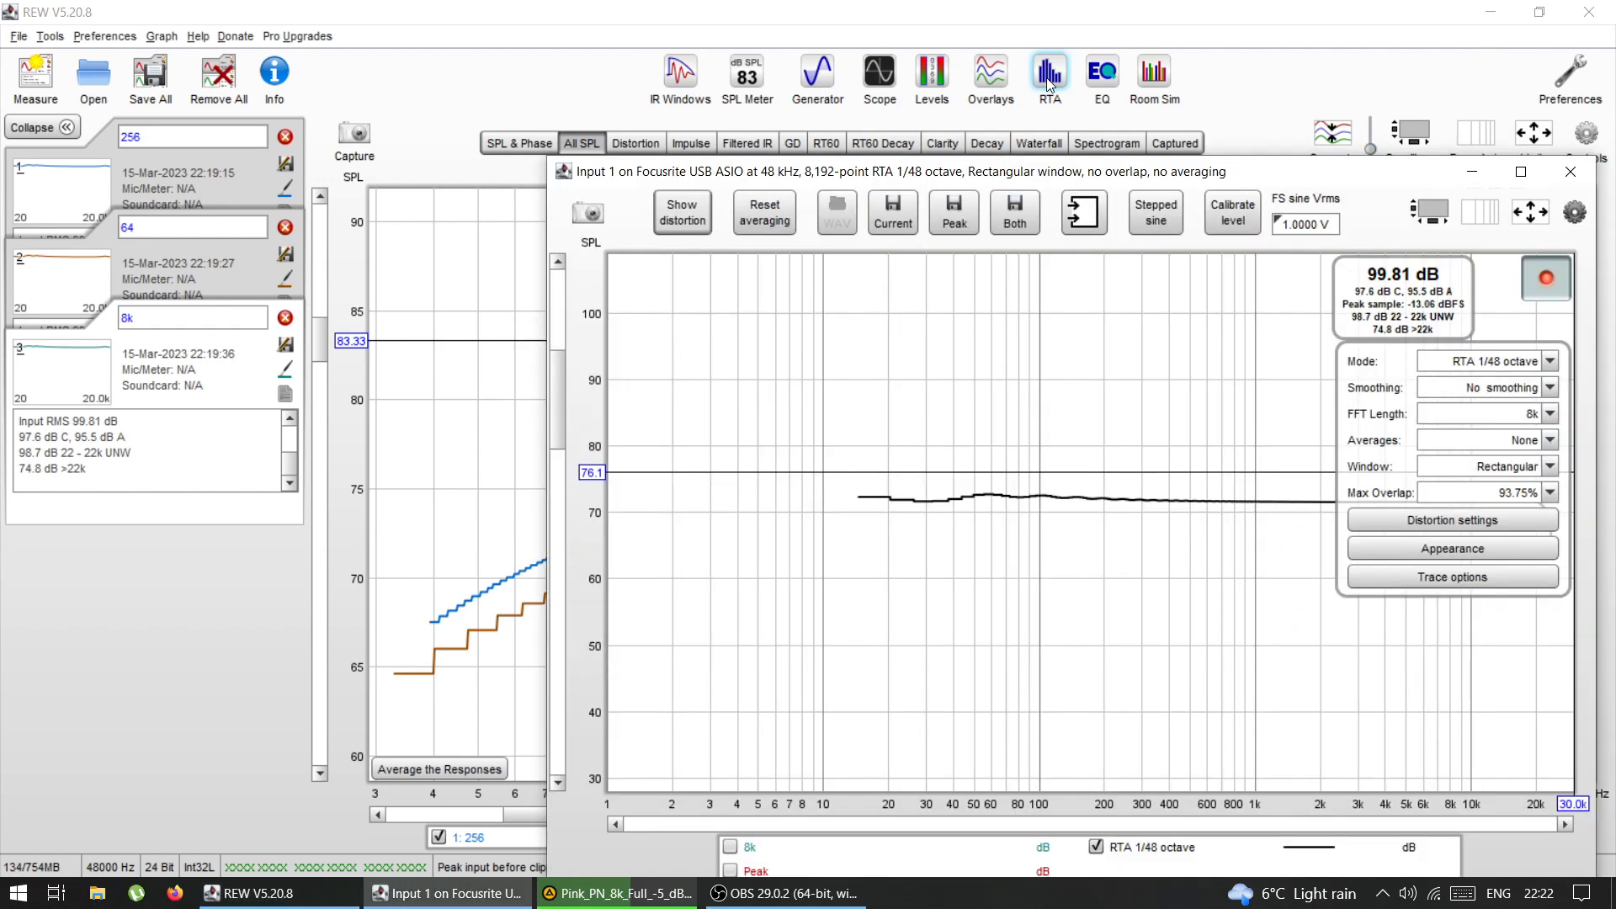
pyautogui.click(1411, 554)
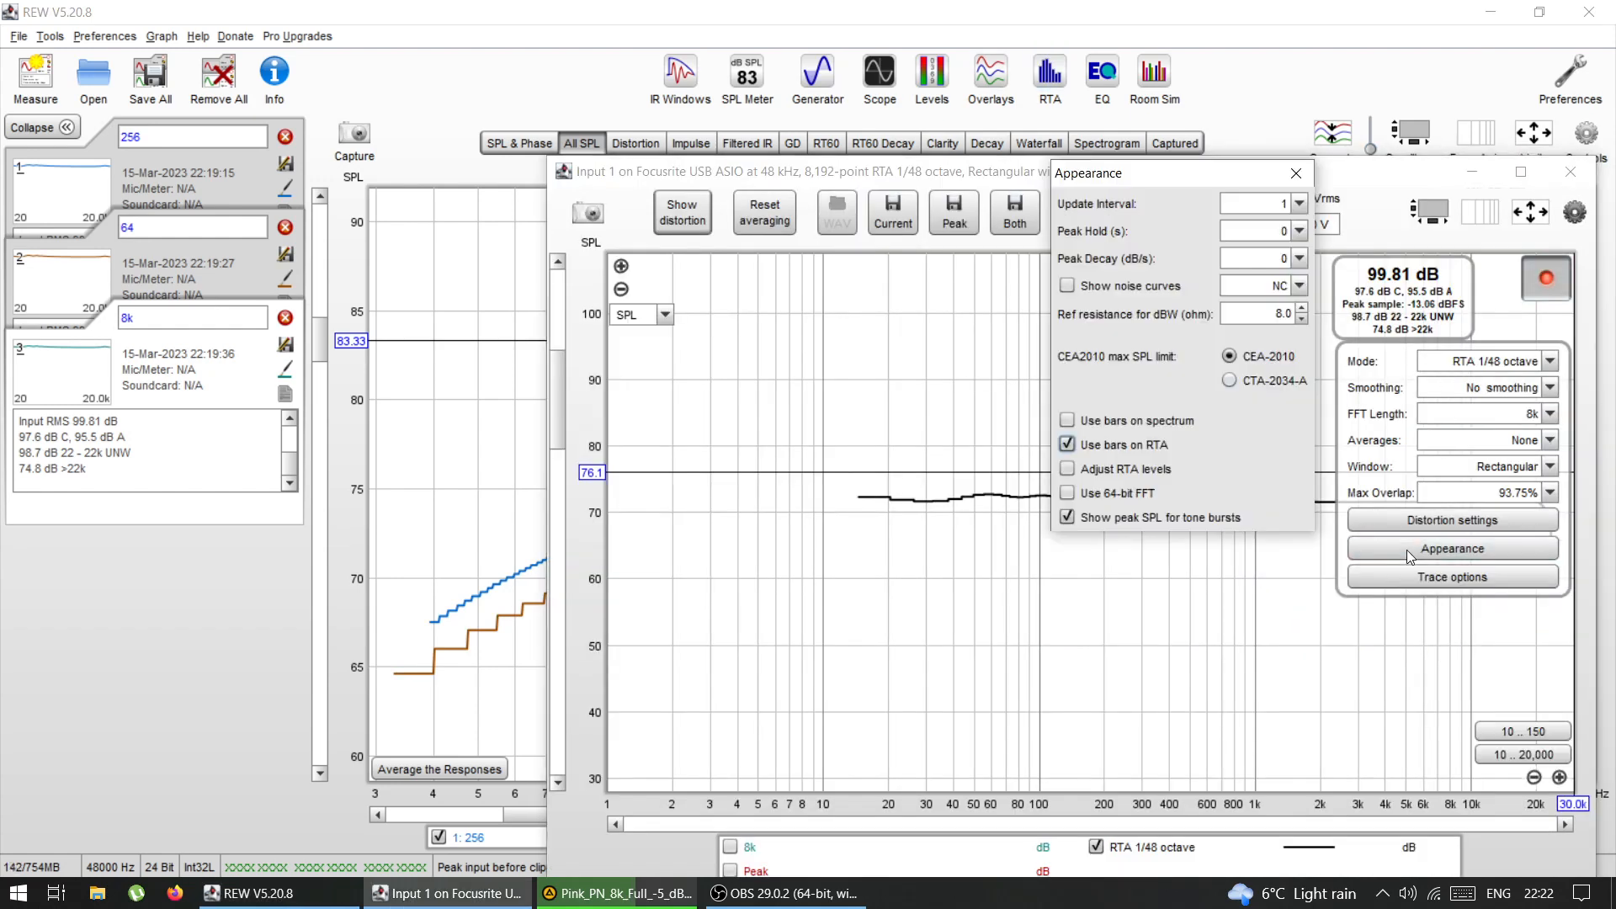
pyautogui.click(1067, 443)
pyautogui.click(1067, 444)
pyautogui.click(1068, 442)
pyautogui.click(1068, 442)
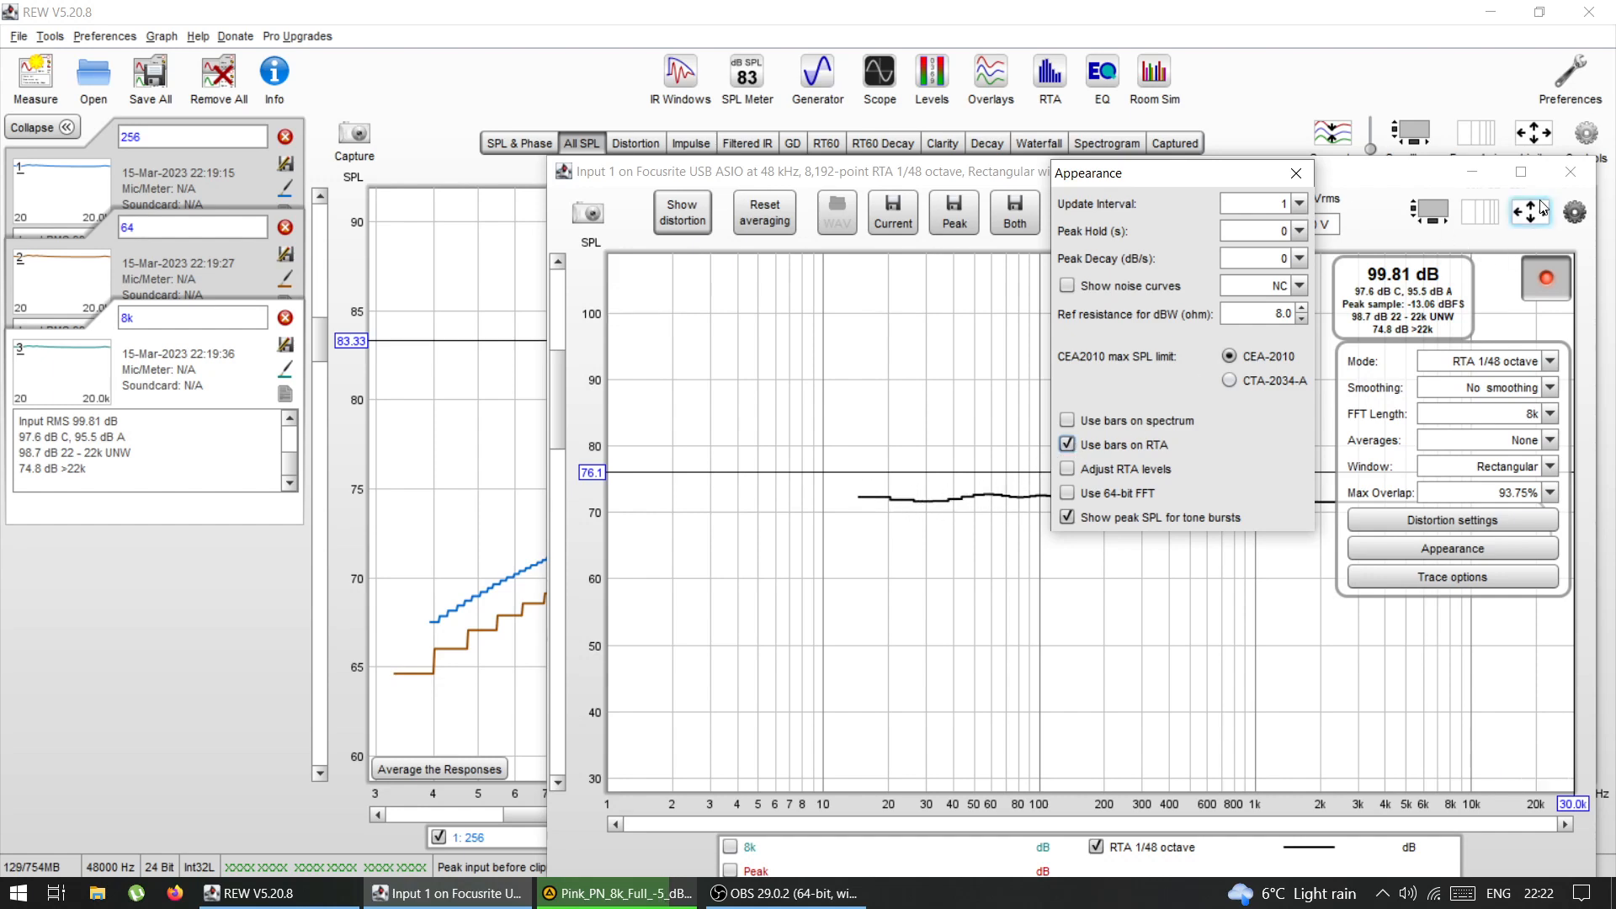
pyautogui.click(1569, 172)
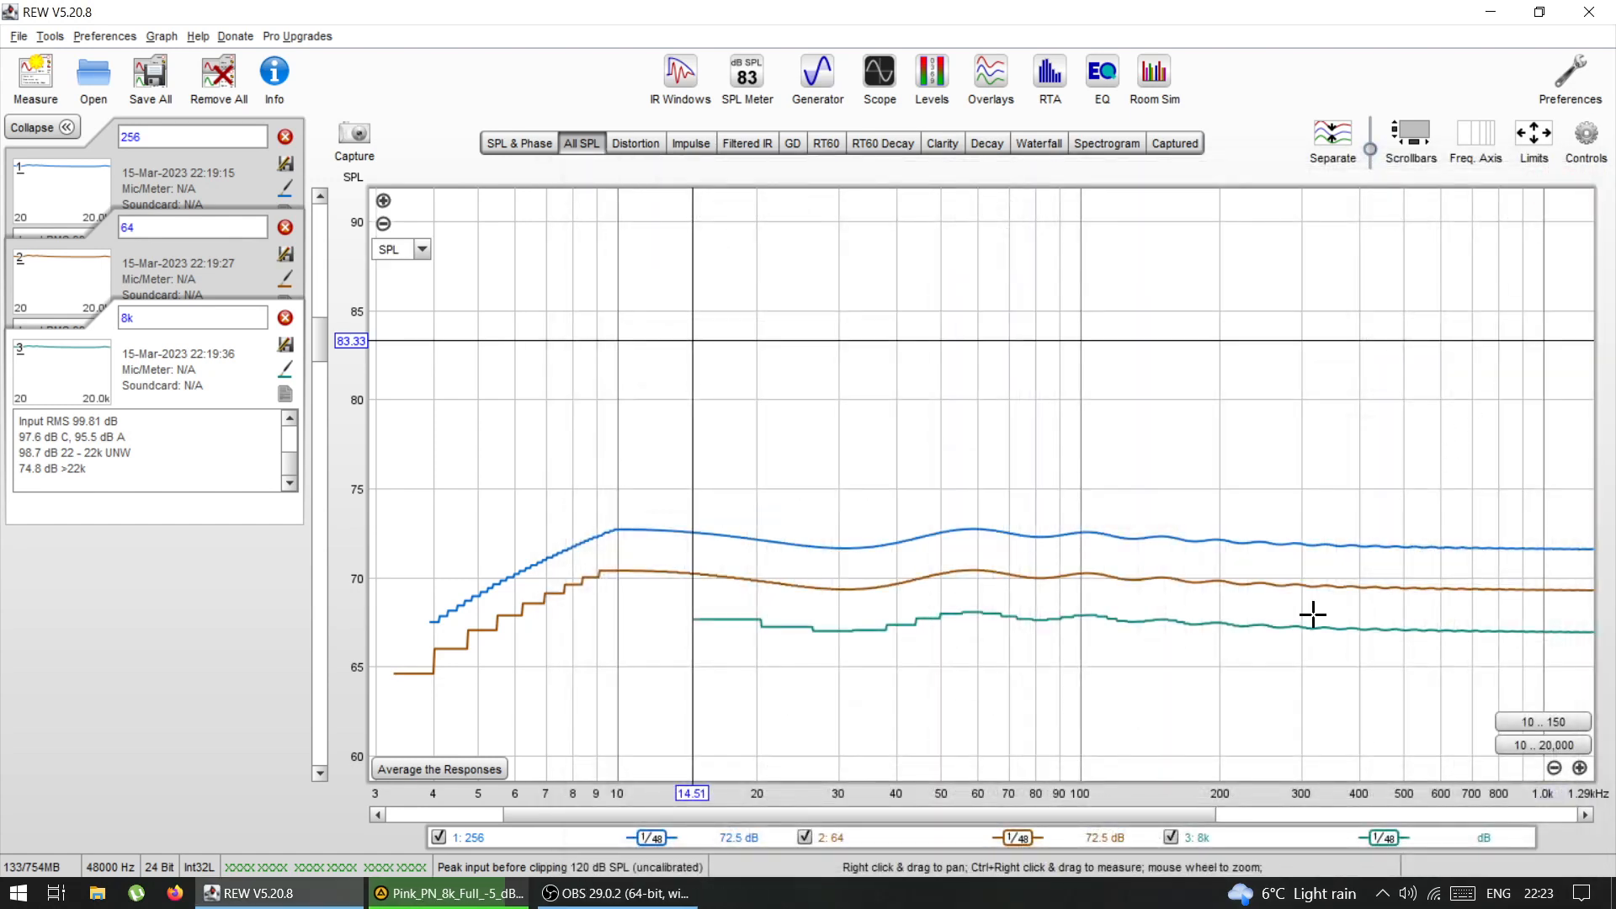
# Step: Inspect the first flat step of the 8k trace with the graph cursor, between about 15 and 20 Hz
pyautogui.moveTo(1128, 816)
pyautogui.mouseDown()
pyautogui.moveTo(1254, 810)
pyautogui.moveTo(1113, 812)
pyautogui.mouseUp()
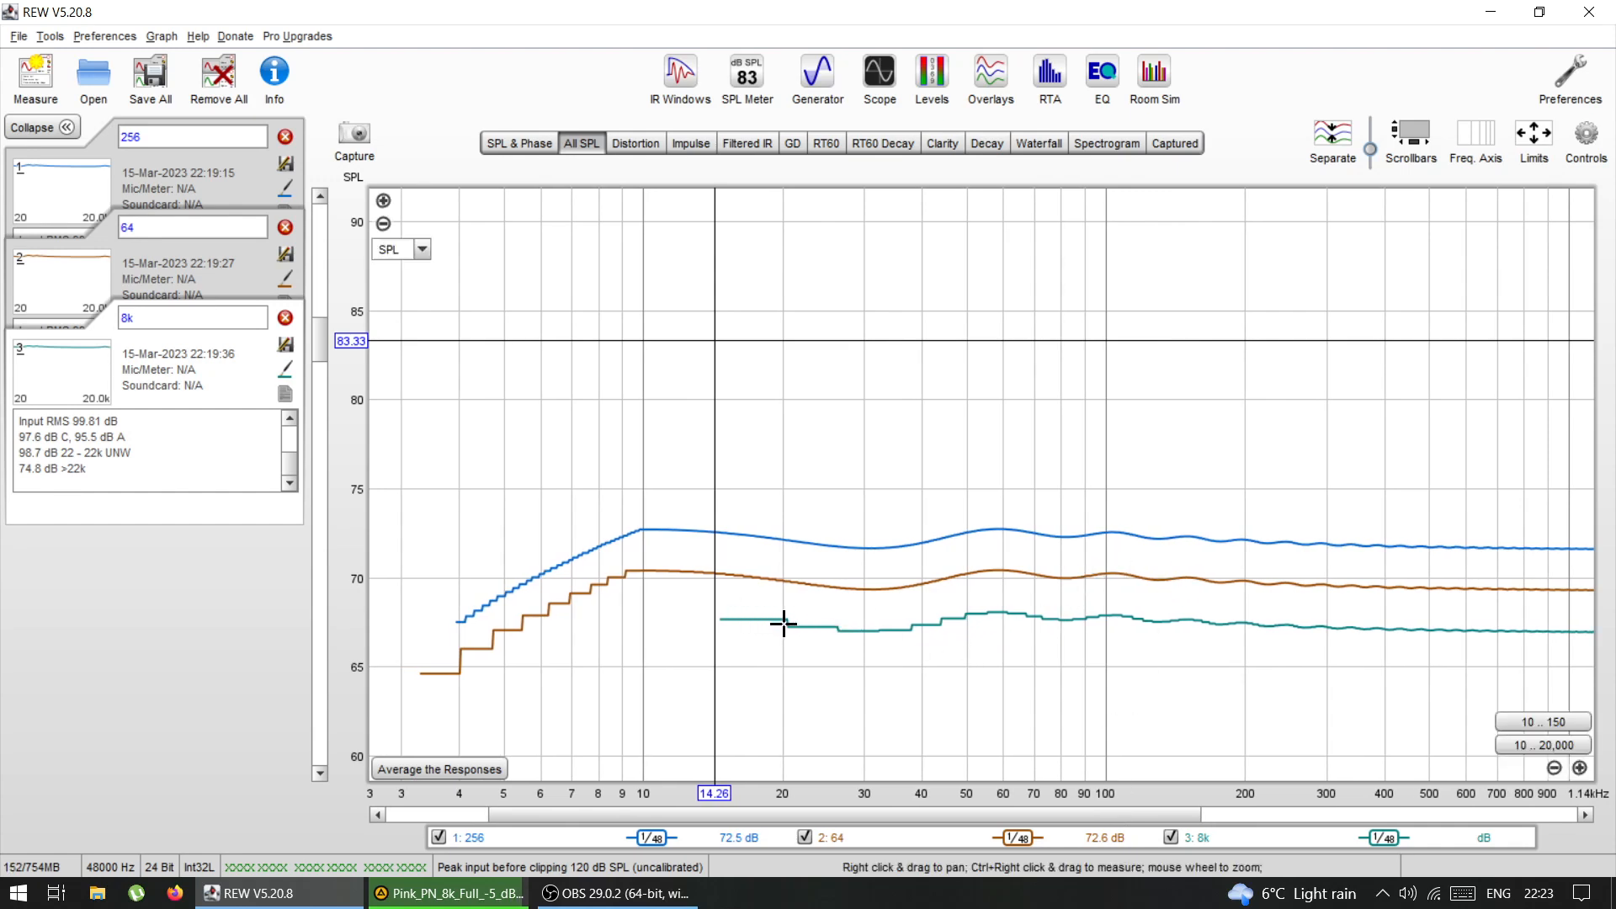
pyautogui.click(784, 624)
pyautogui.click(787, 621)
pyautogui.click(730, 623)
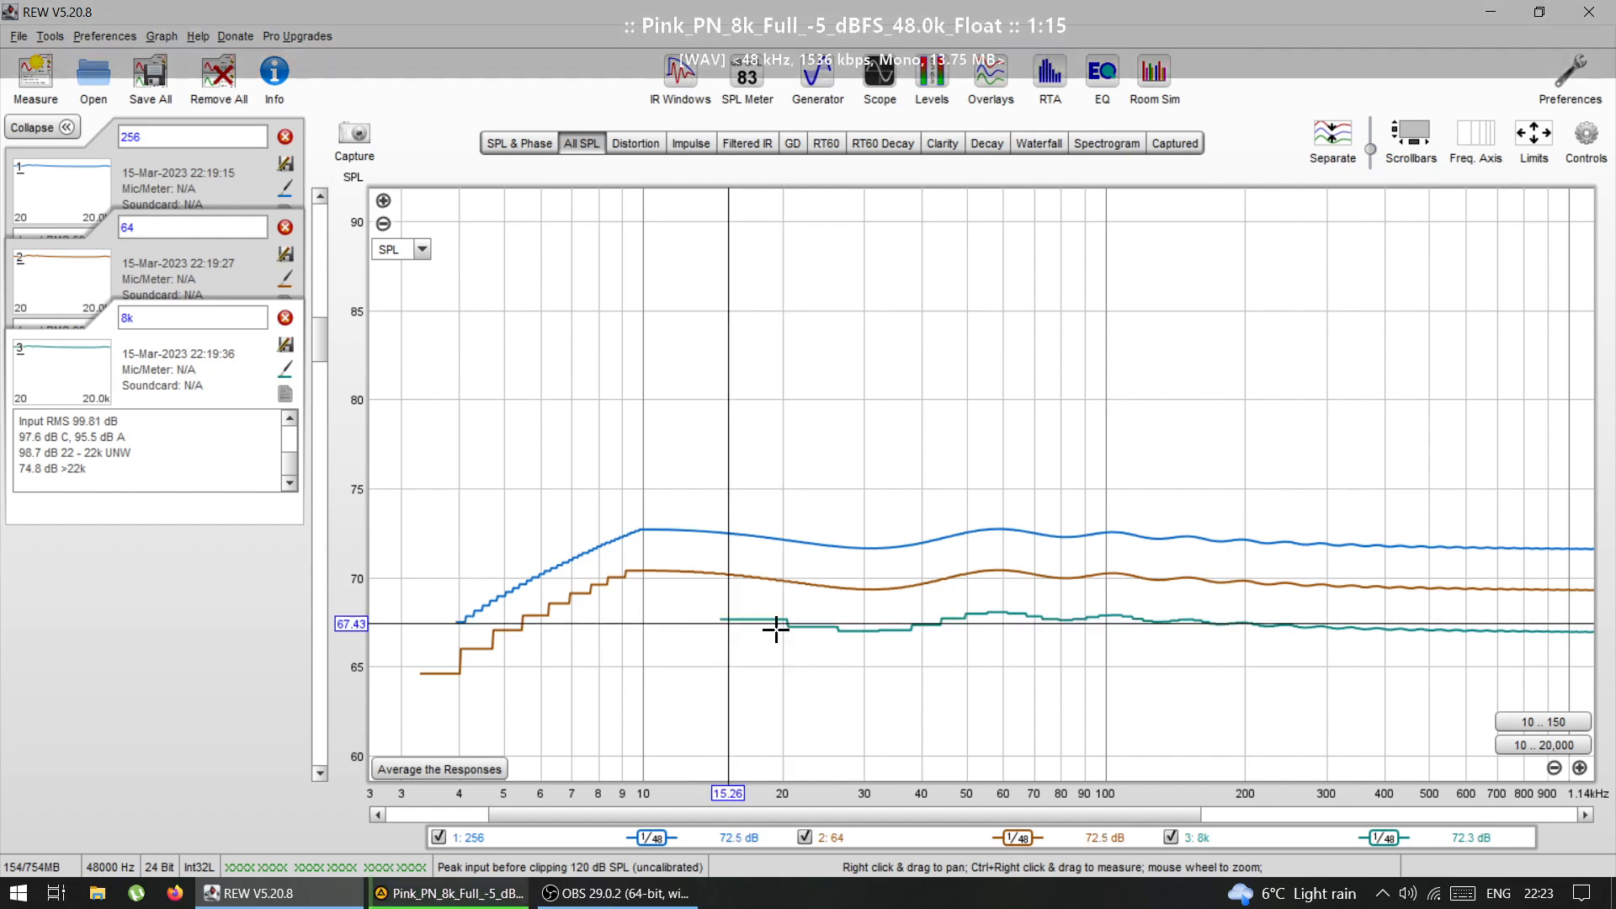
pyautogui.click(776, 630)
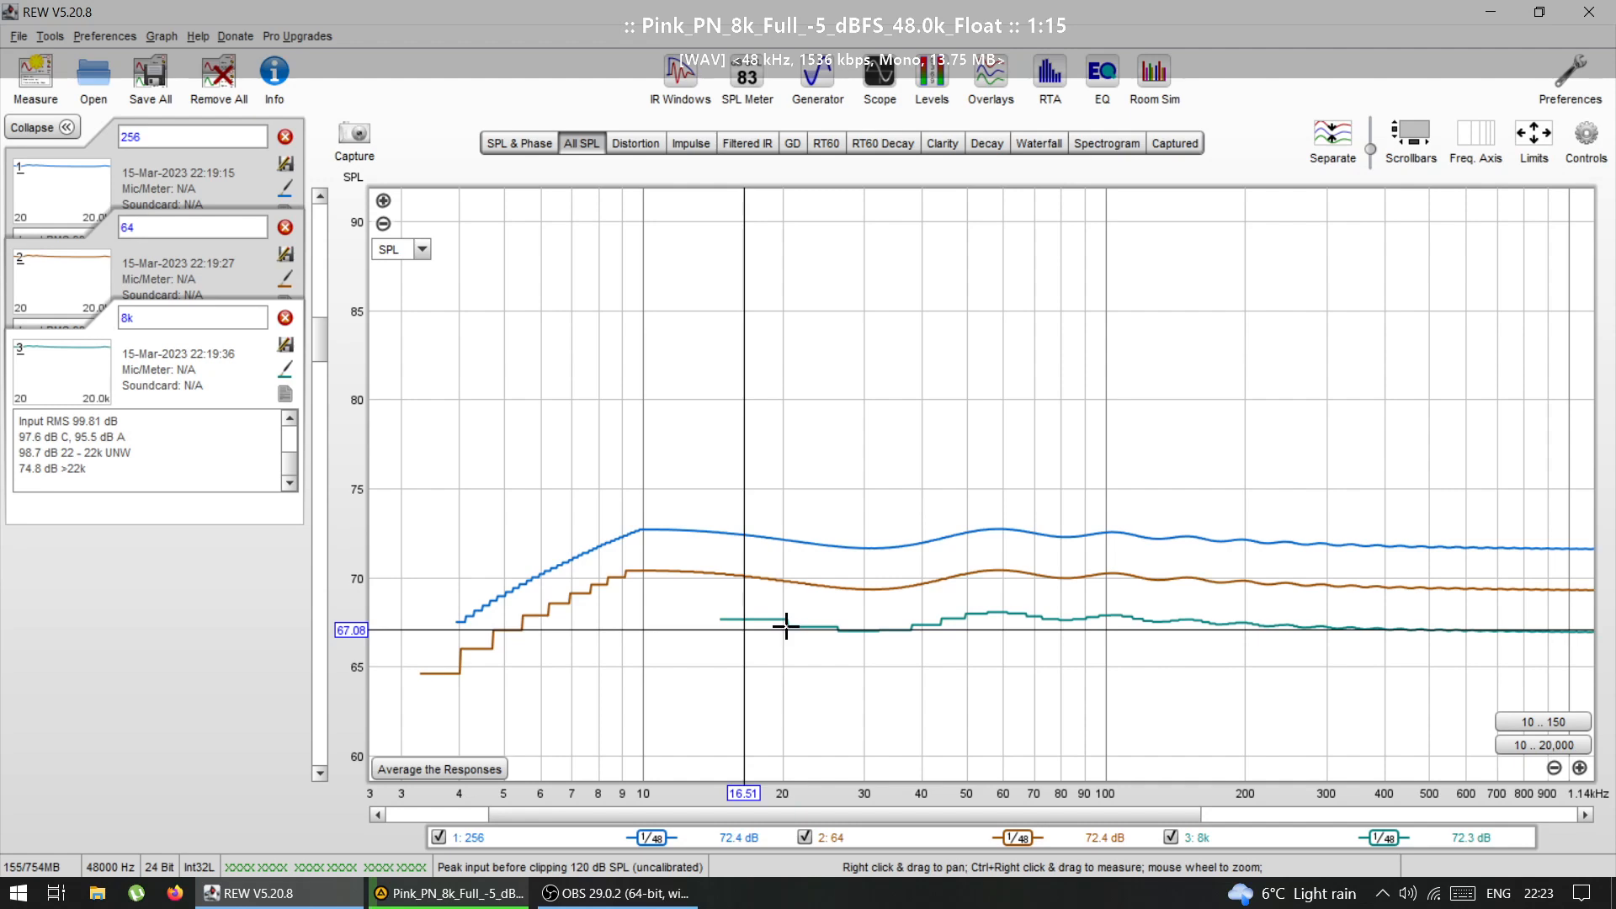
pyautogui.click(785, 624)
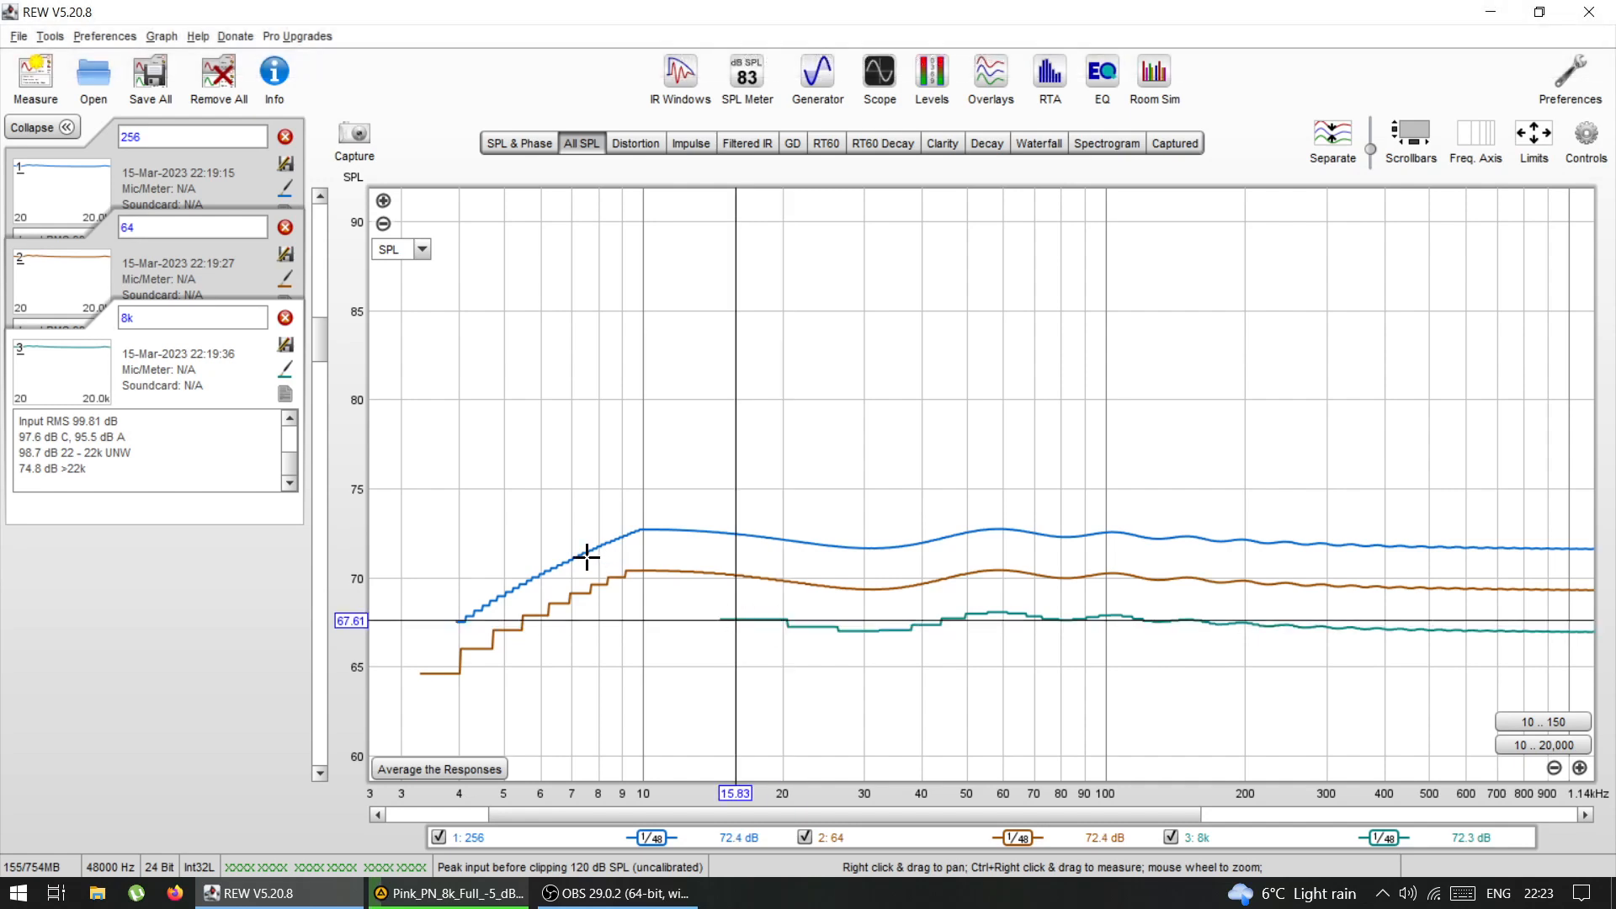
# Step: Compare the resolution of the 256 trace below 10 Hz, the 8k trace near 200 Hz and the 64 trace near 9 Hz
pyautogui.click(586, 557)
pyautogui.click(461, 620)
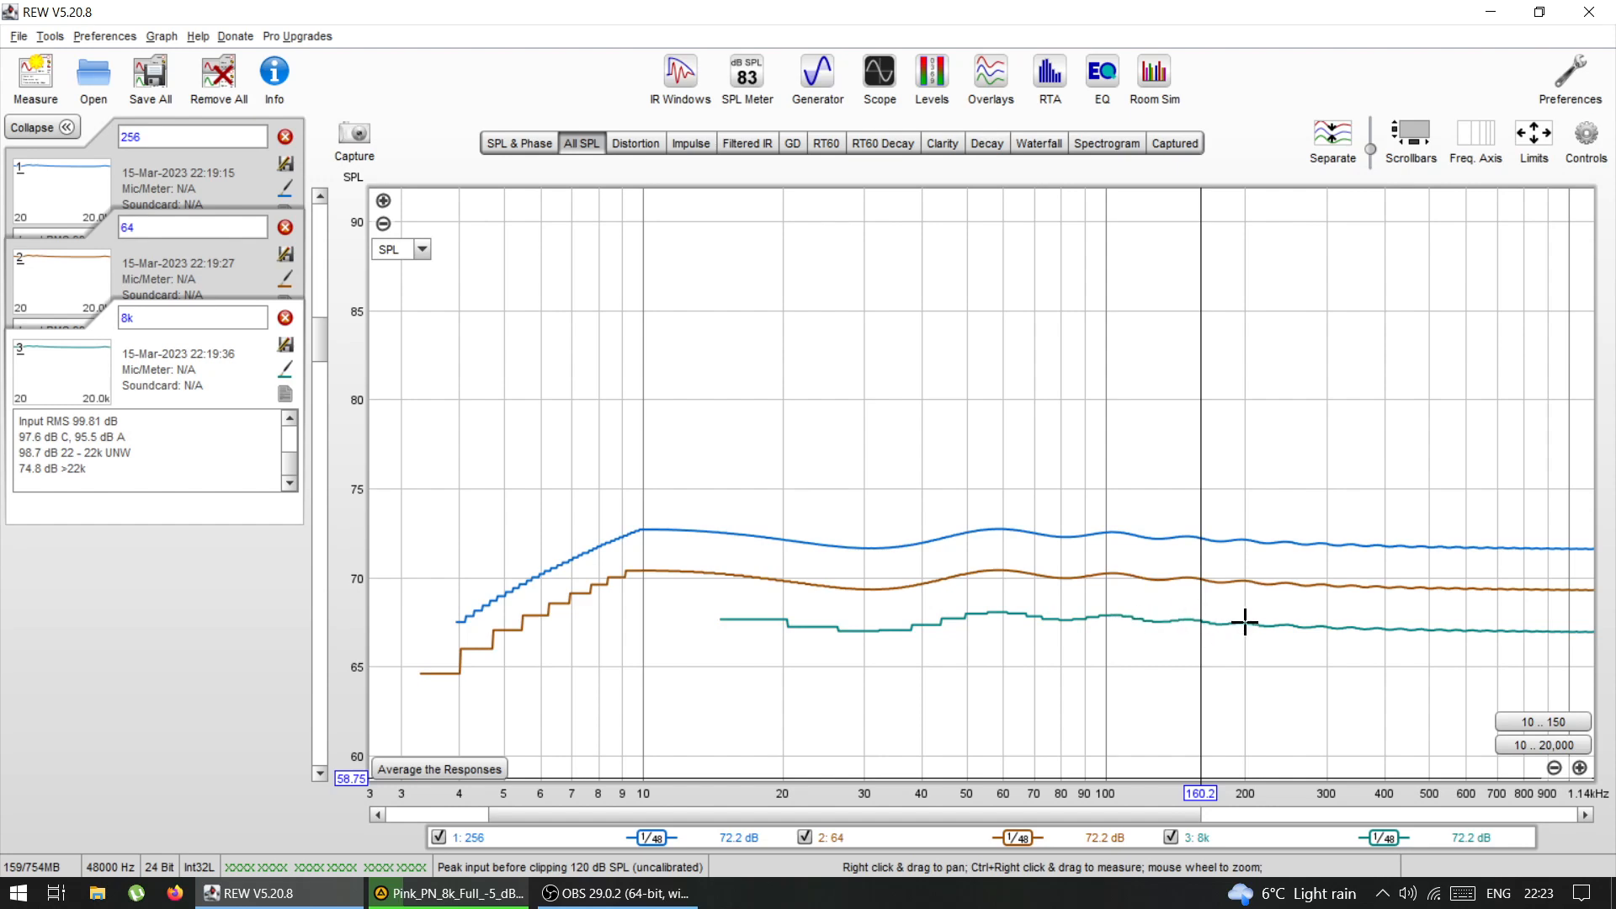
pyautogui.click(1246, 623)
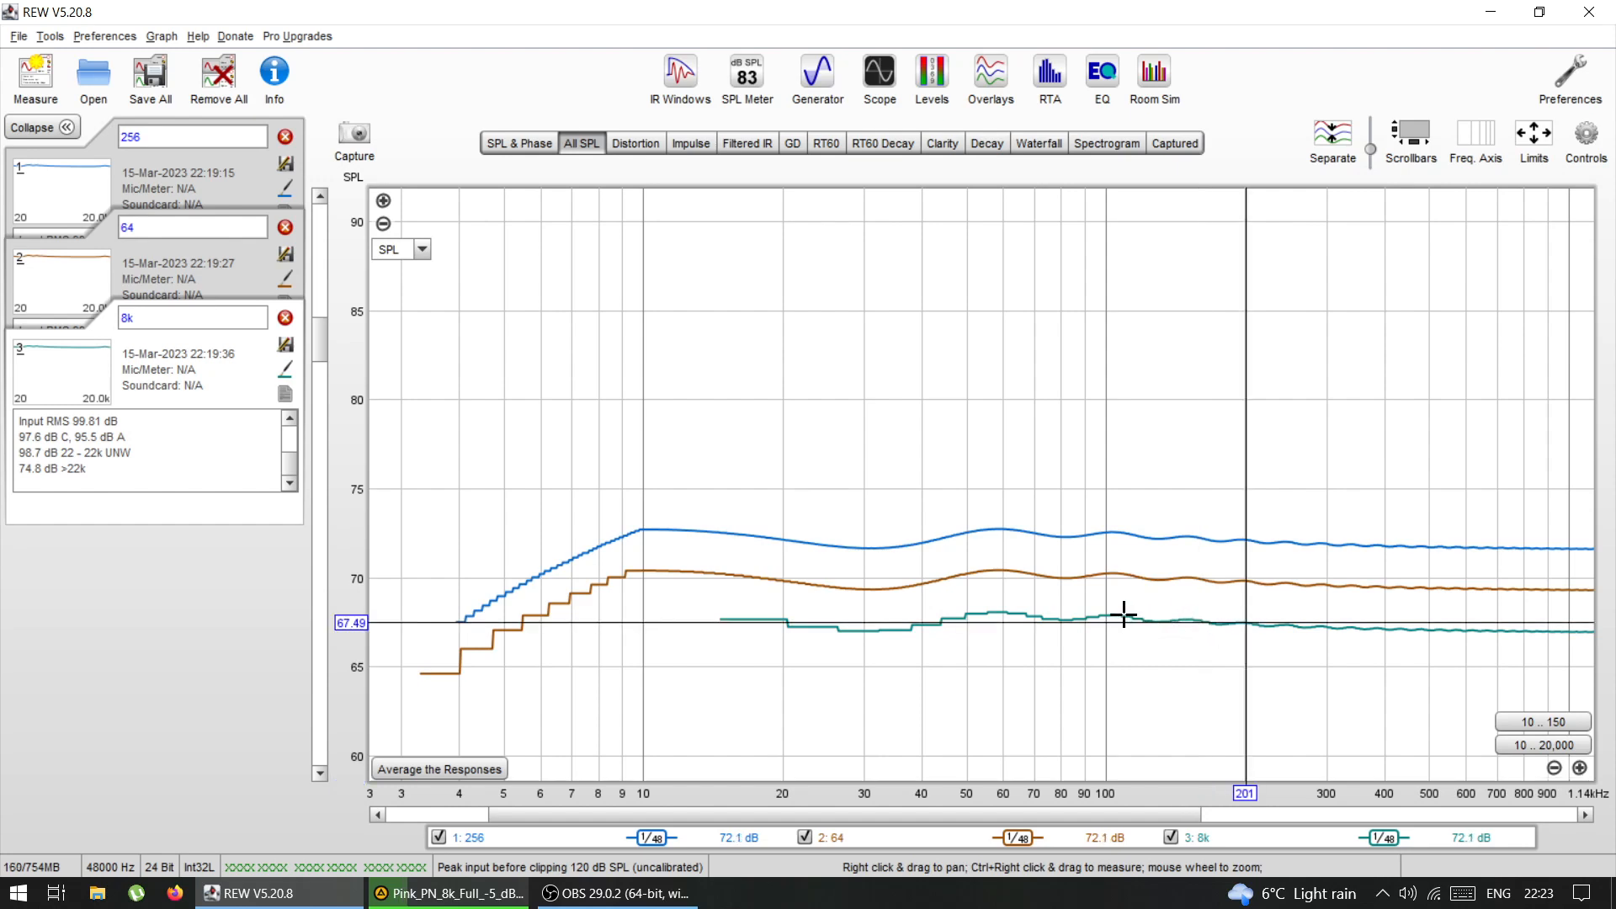
pyautogui.click(1248, 661)
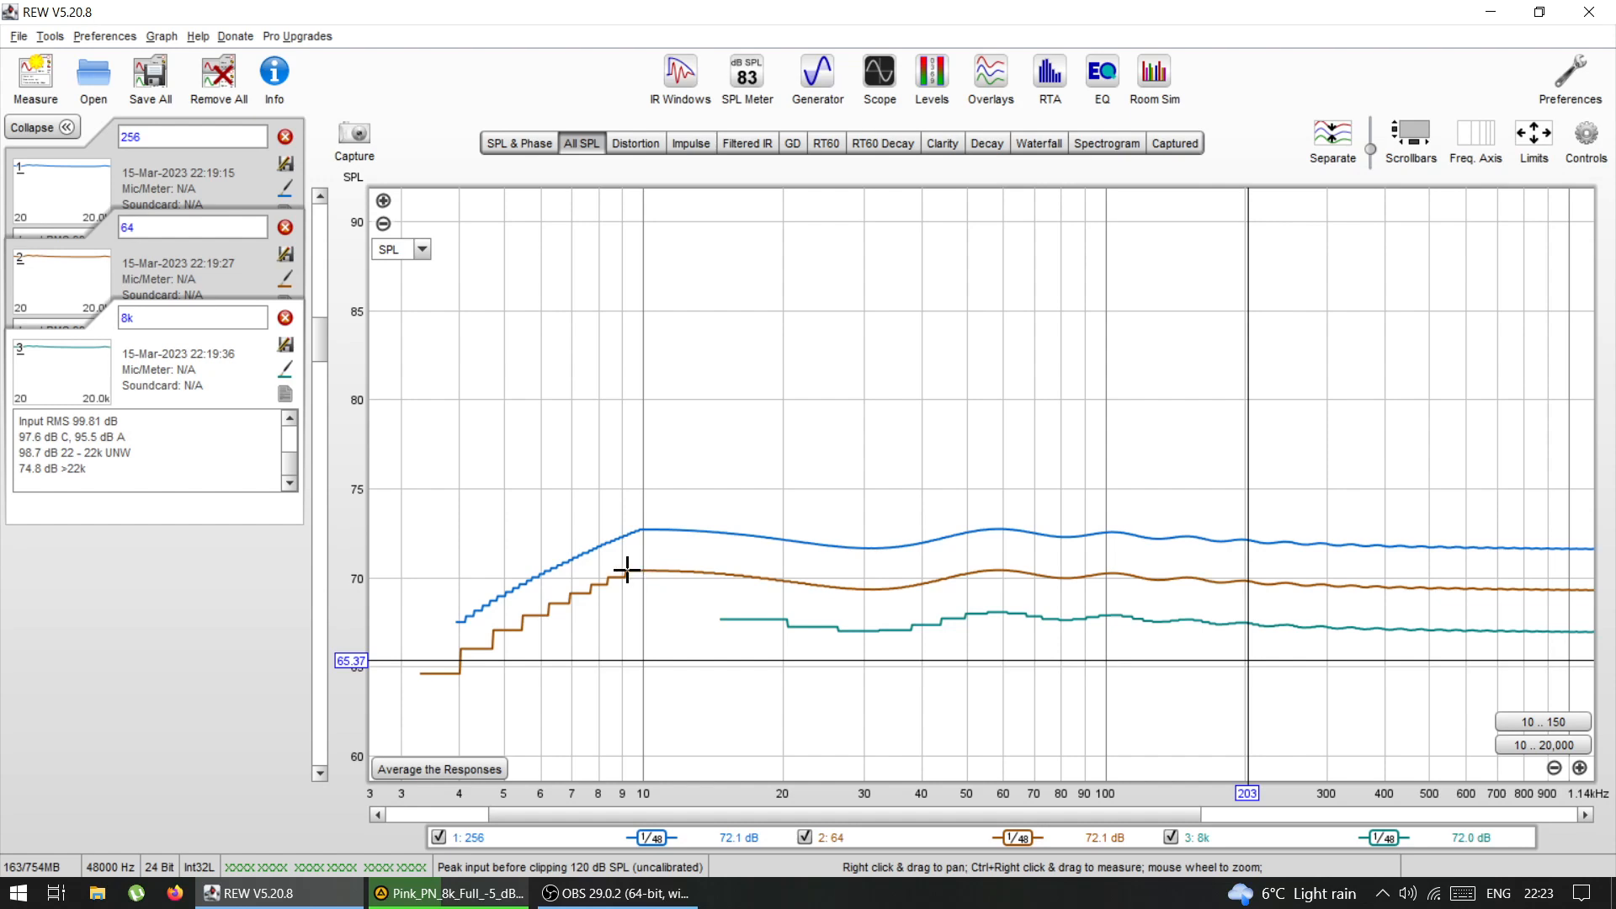
pyautogui.click(627, 571)
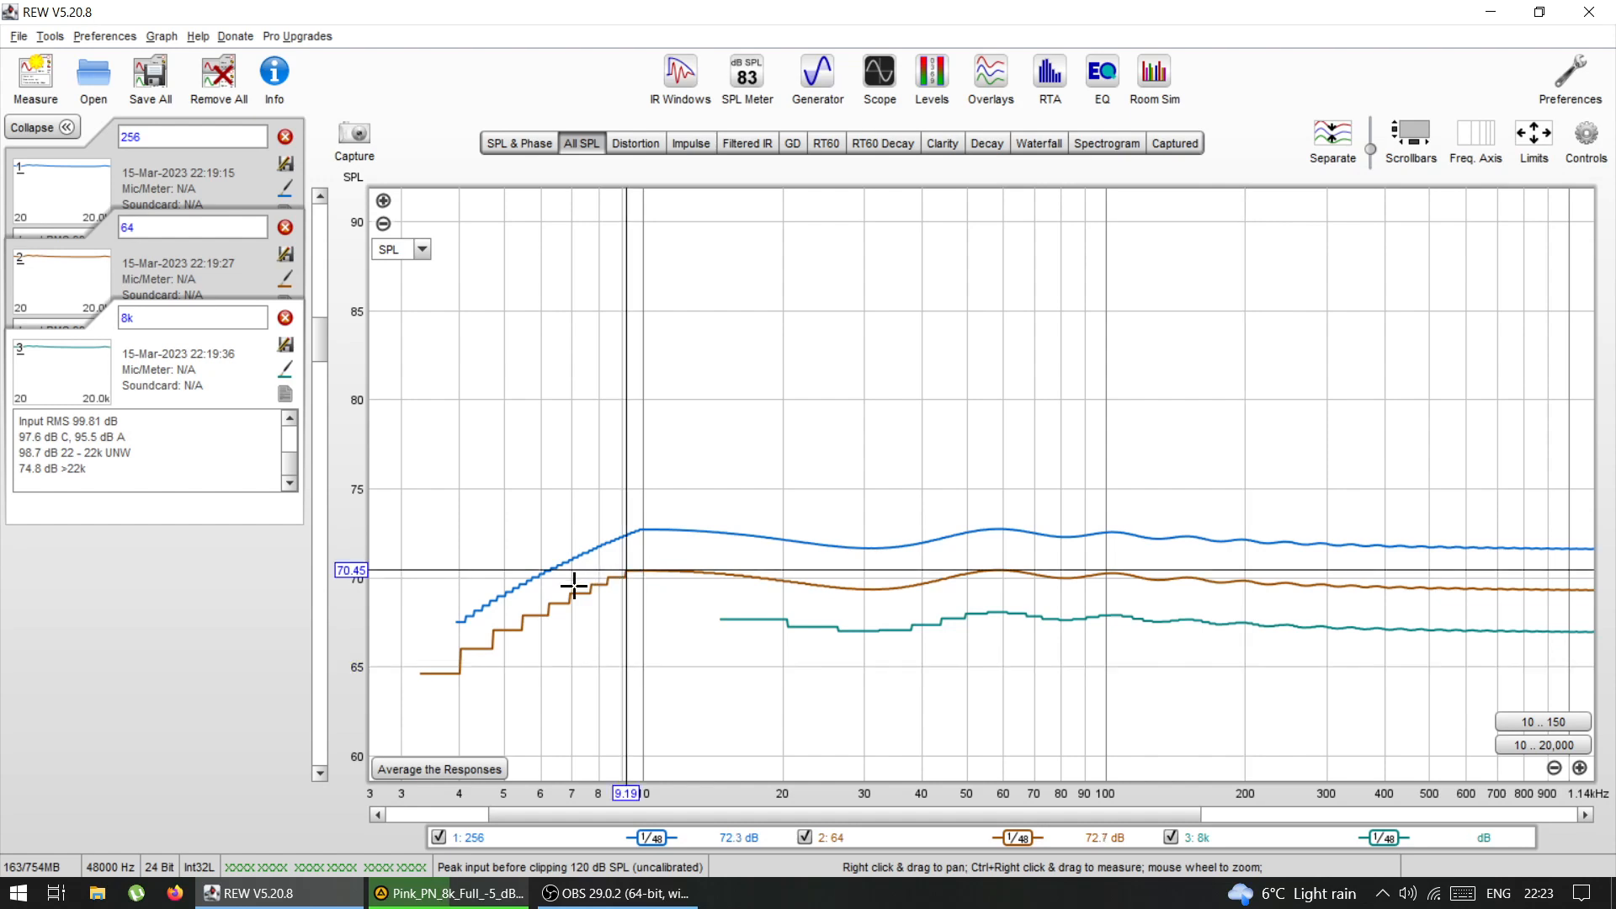
# Step: Inspect the traces with the graph cursor from about 27 Hz to 200 Hz, and the 256 trace's slope from 4 to 10 Hz
pyautogui.click(846, 598)
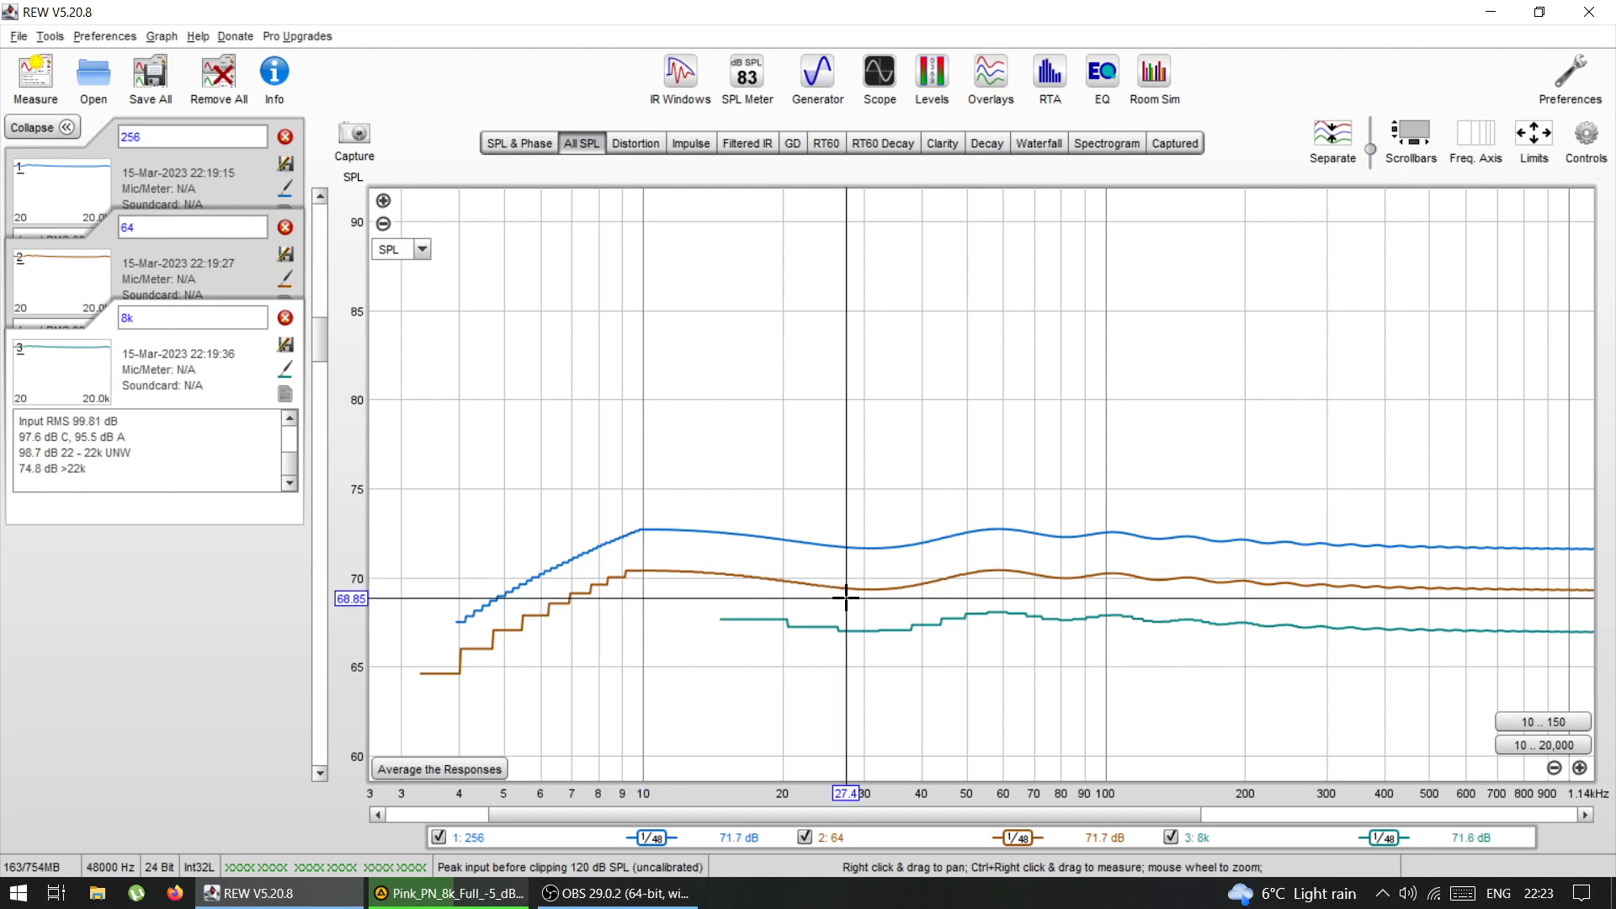
pyautogui.moveTo(846, 598); pyautogui.dragTo(1013, 581)
pyautogui.click(1188, 580)
pyautogui.moveTo(1188, 580); pyautogui.dragTo(1245, 600)
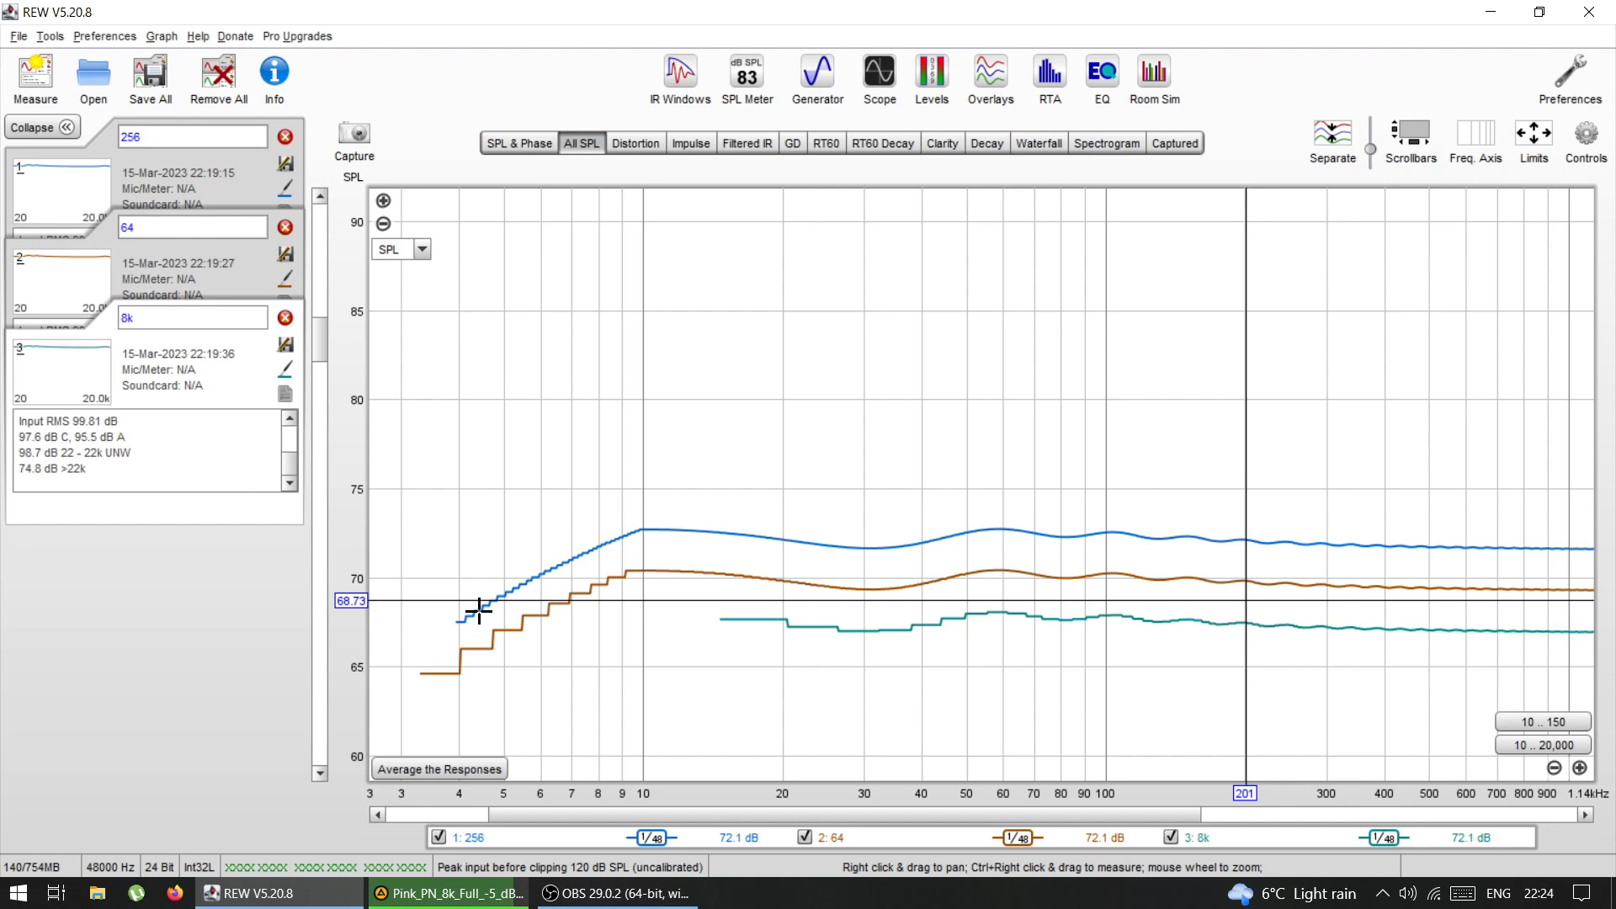
pyautogui.moveTo(462, 620); pyautogui.dragTo(642, 529)
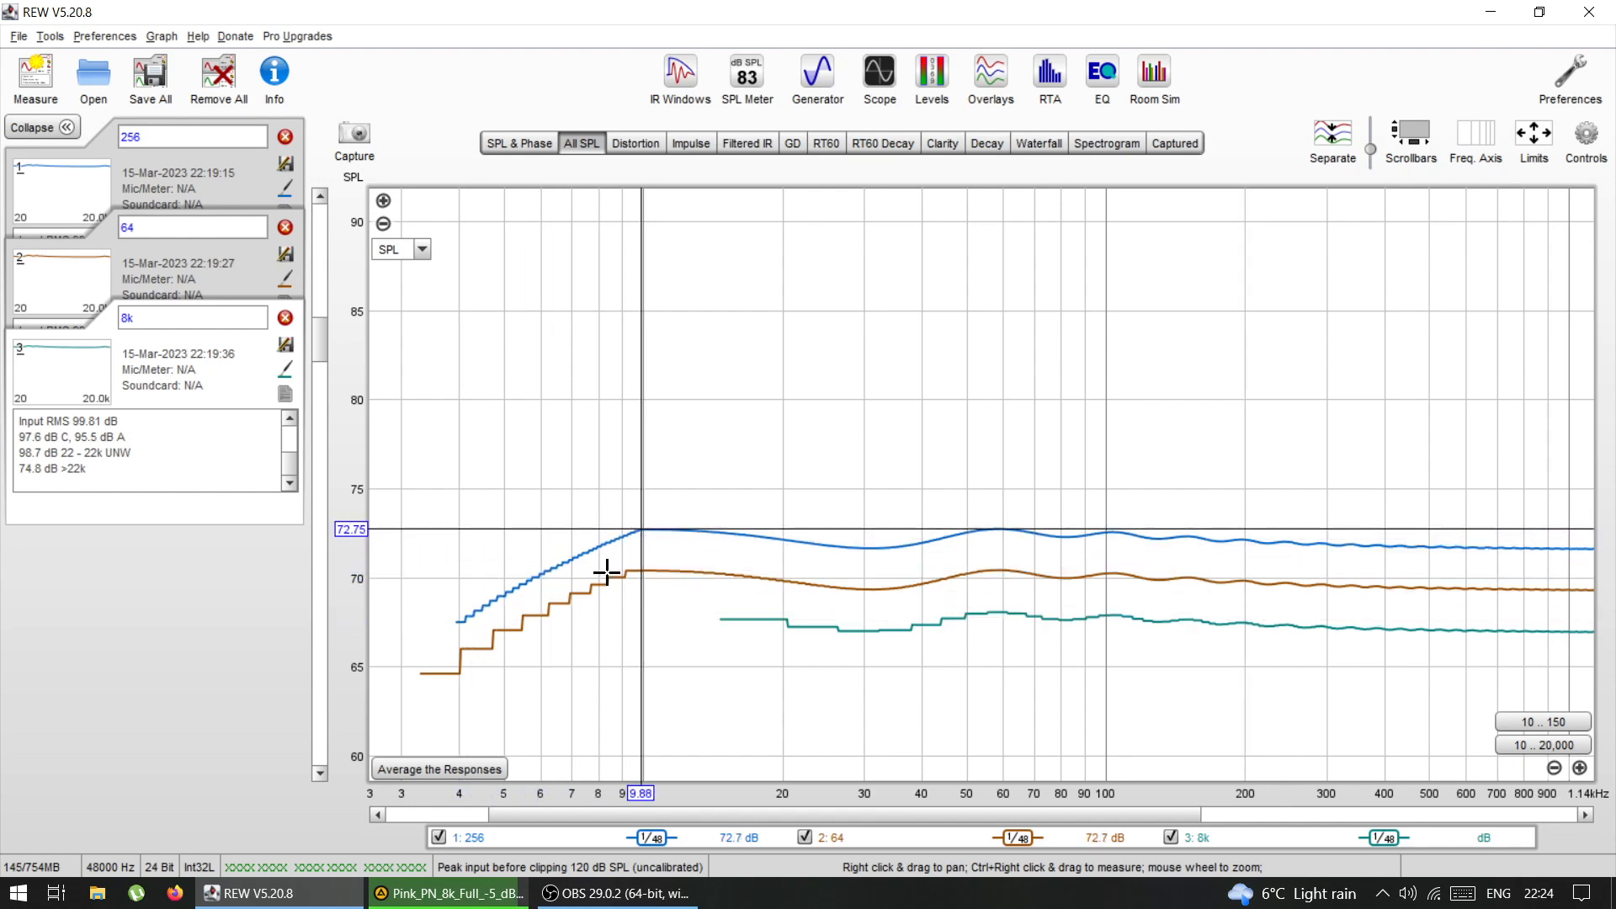
# Step: Hide the 256 and 8k traces and widen the graph's frequency range to 1 Hz to 30 kHz for the 64 trace
pyautogui.click(437, 839)
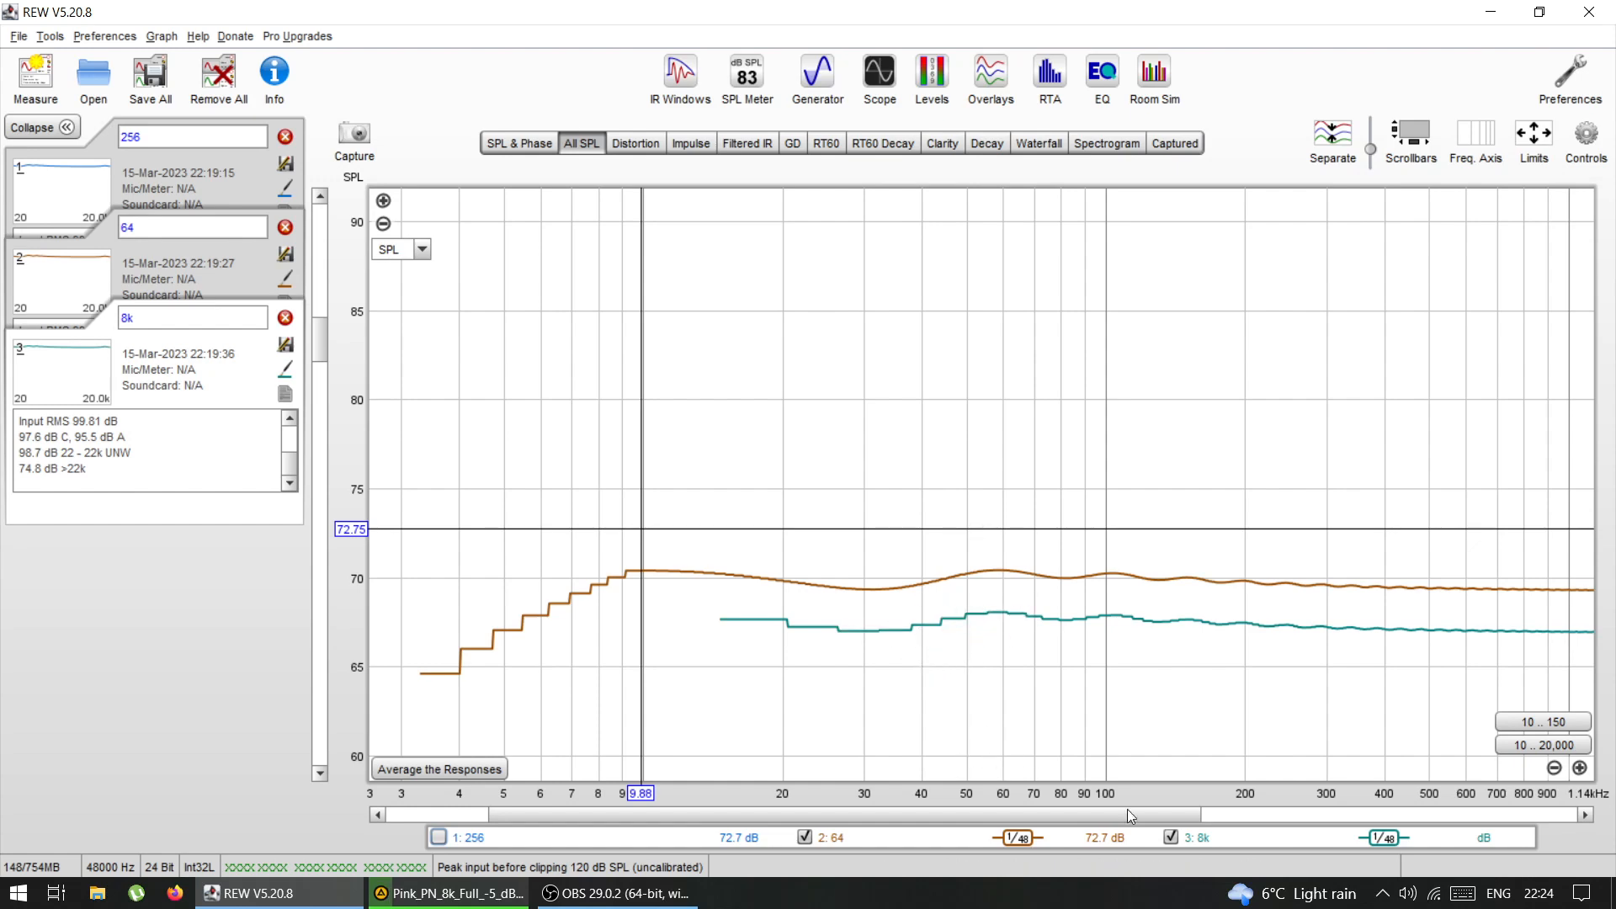
pyautogui.click(1170, 838)
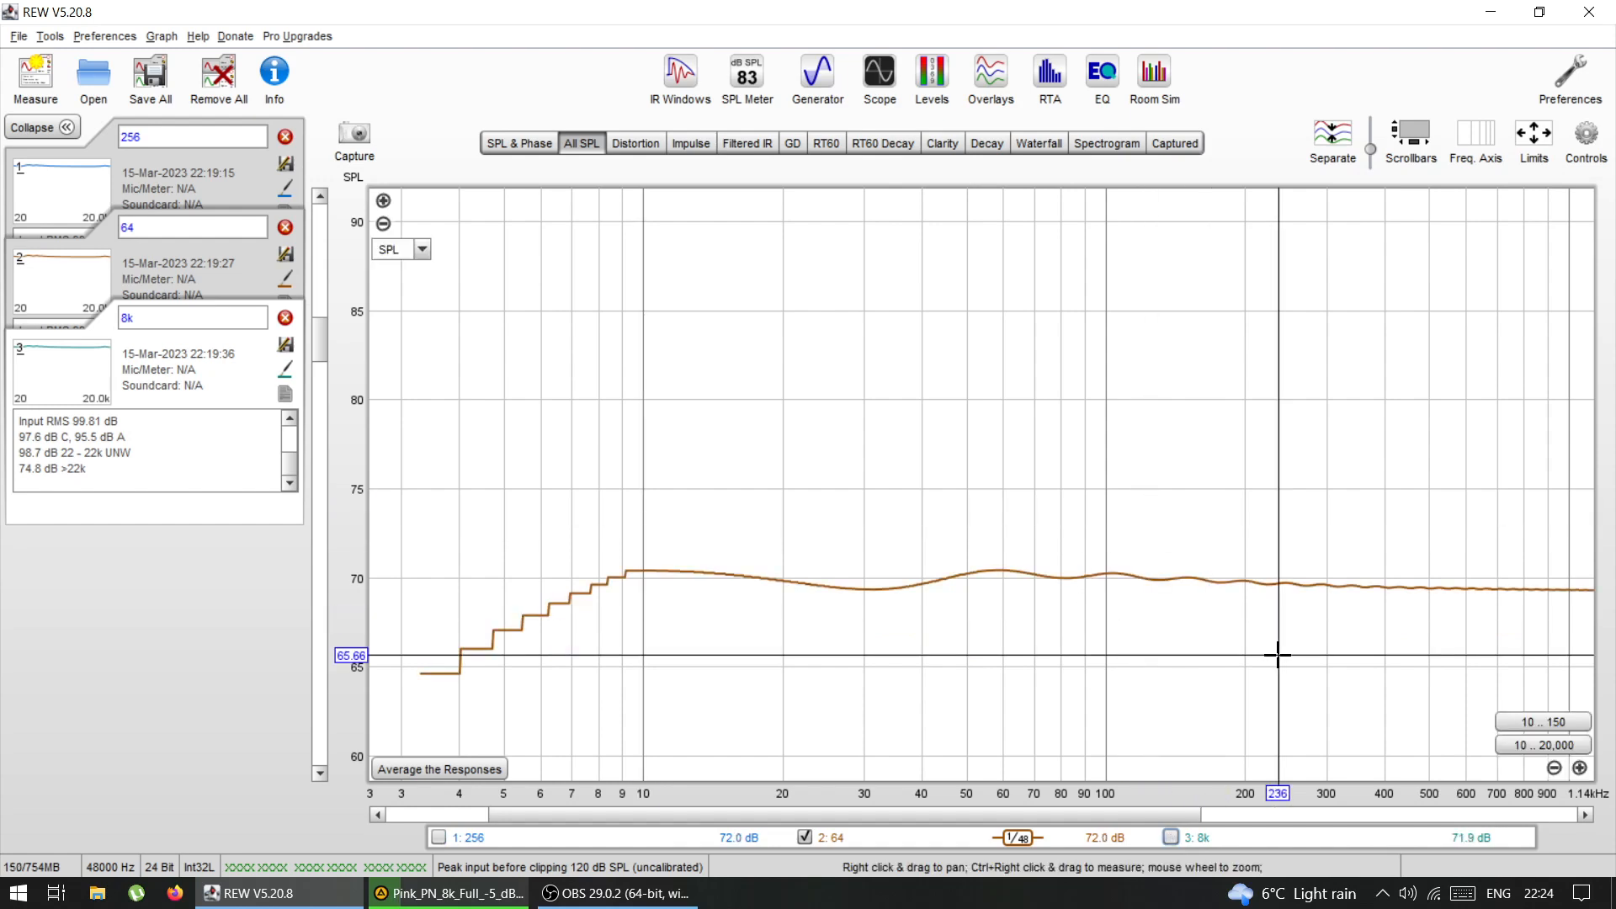
pyautogui.click(1542, 745)
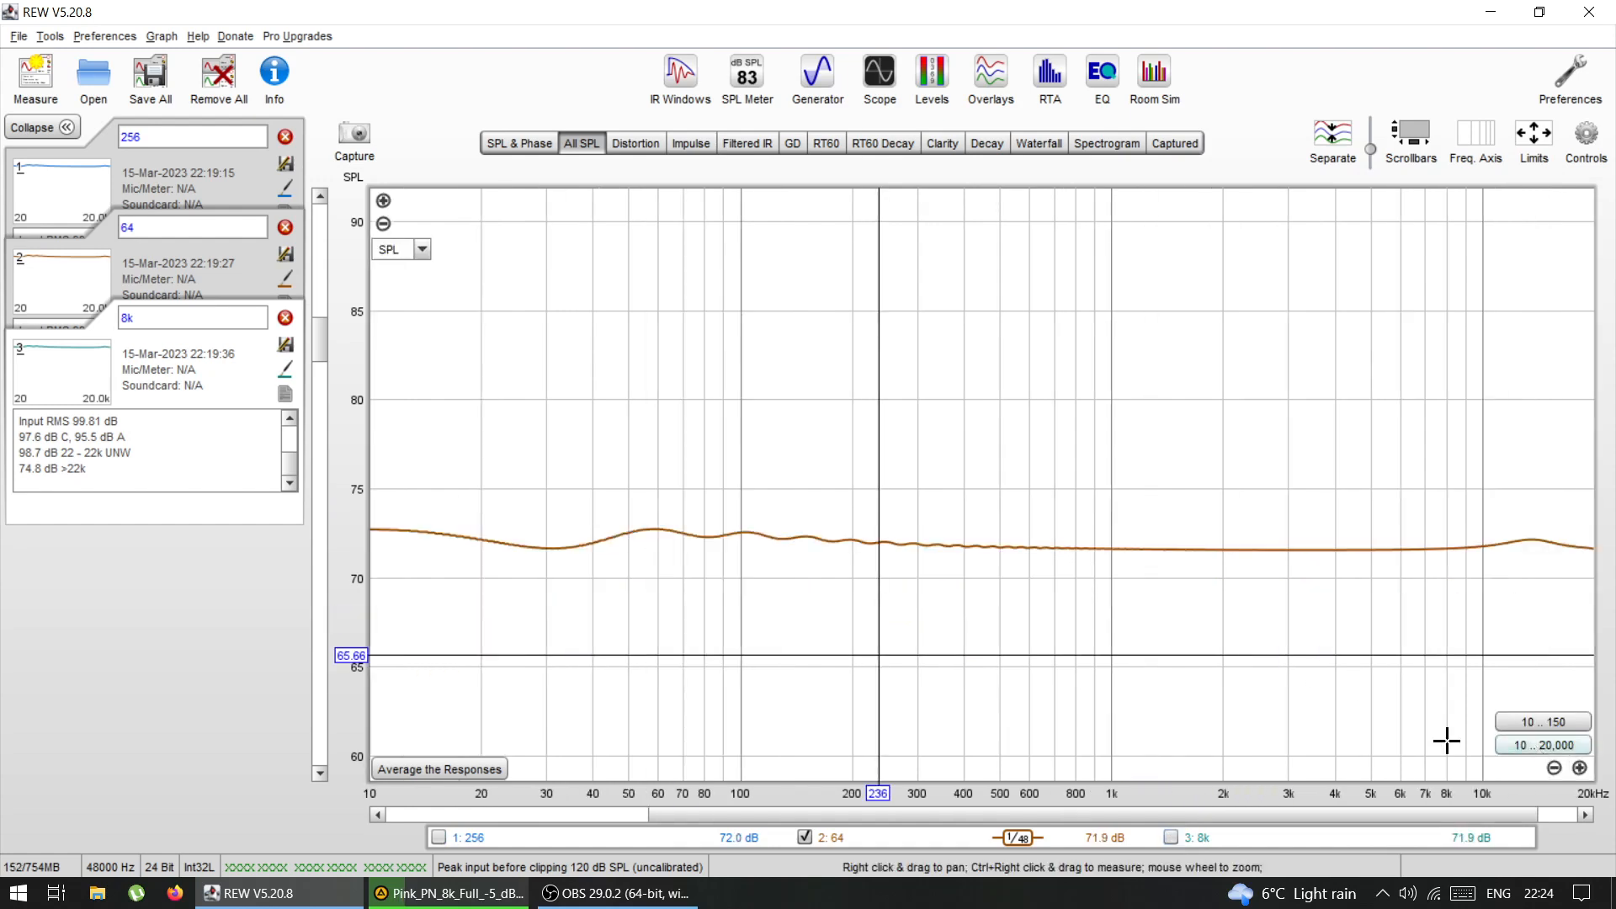
pyautogui.moveTo(1404, 813); pyautogui.dragTo(1308, 808)
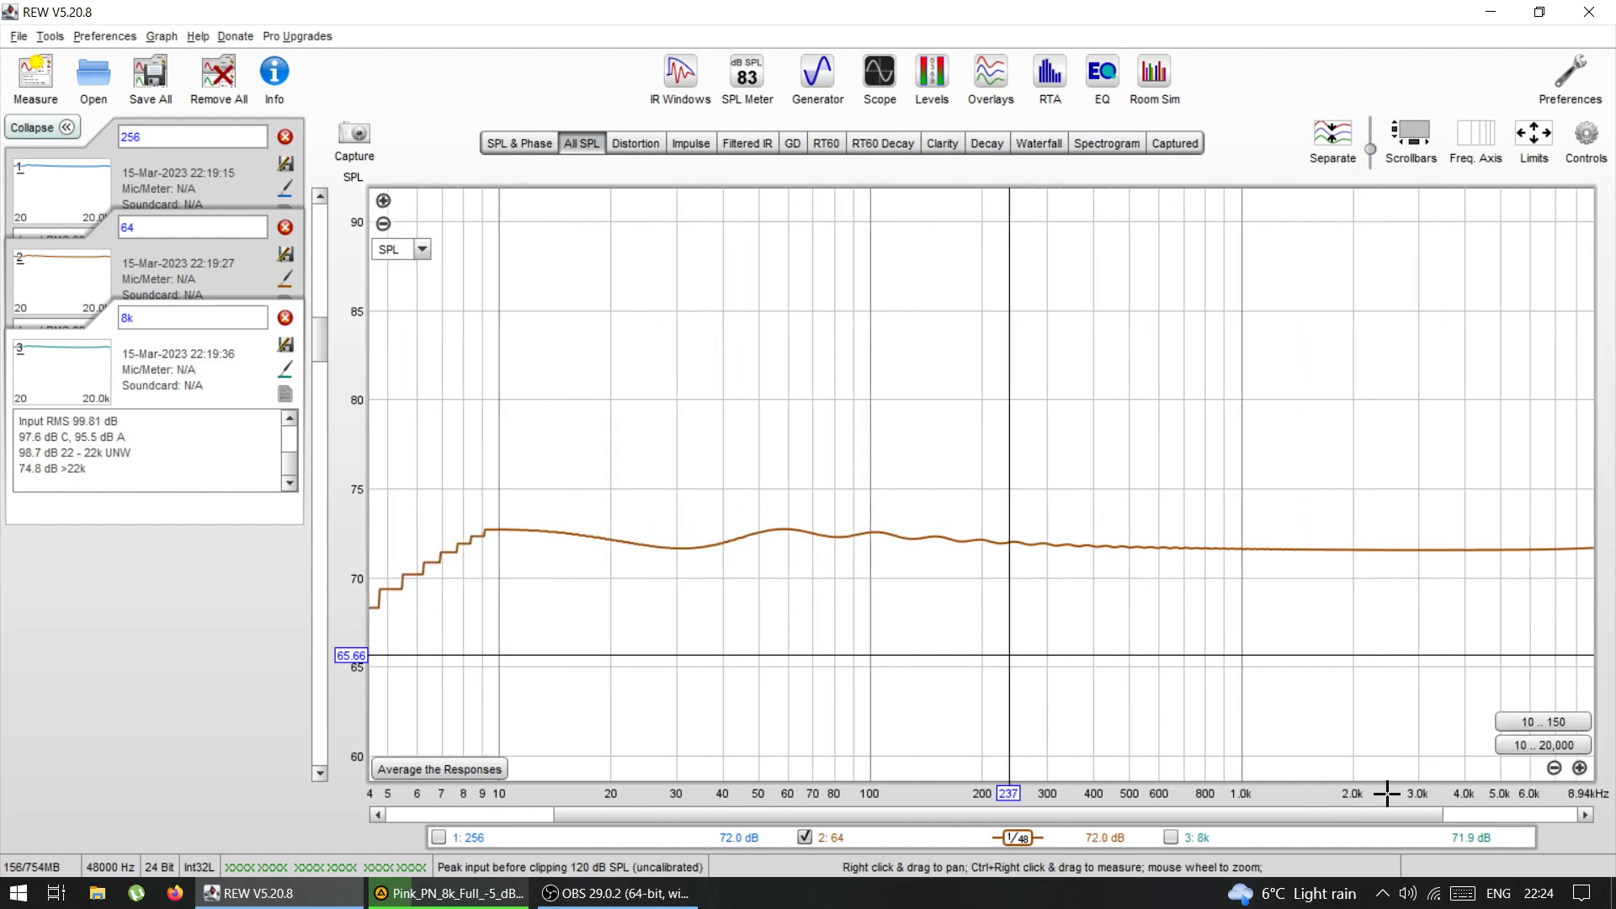
pyautogui.click(1555, 768)
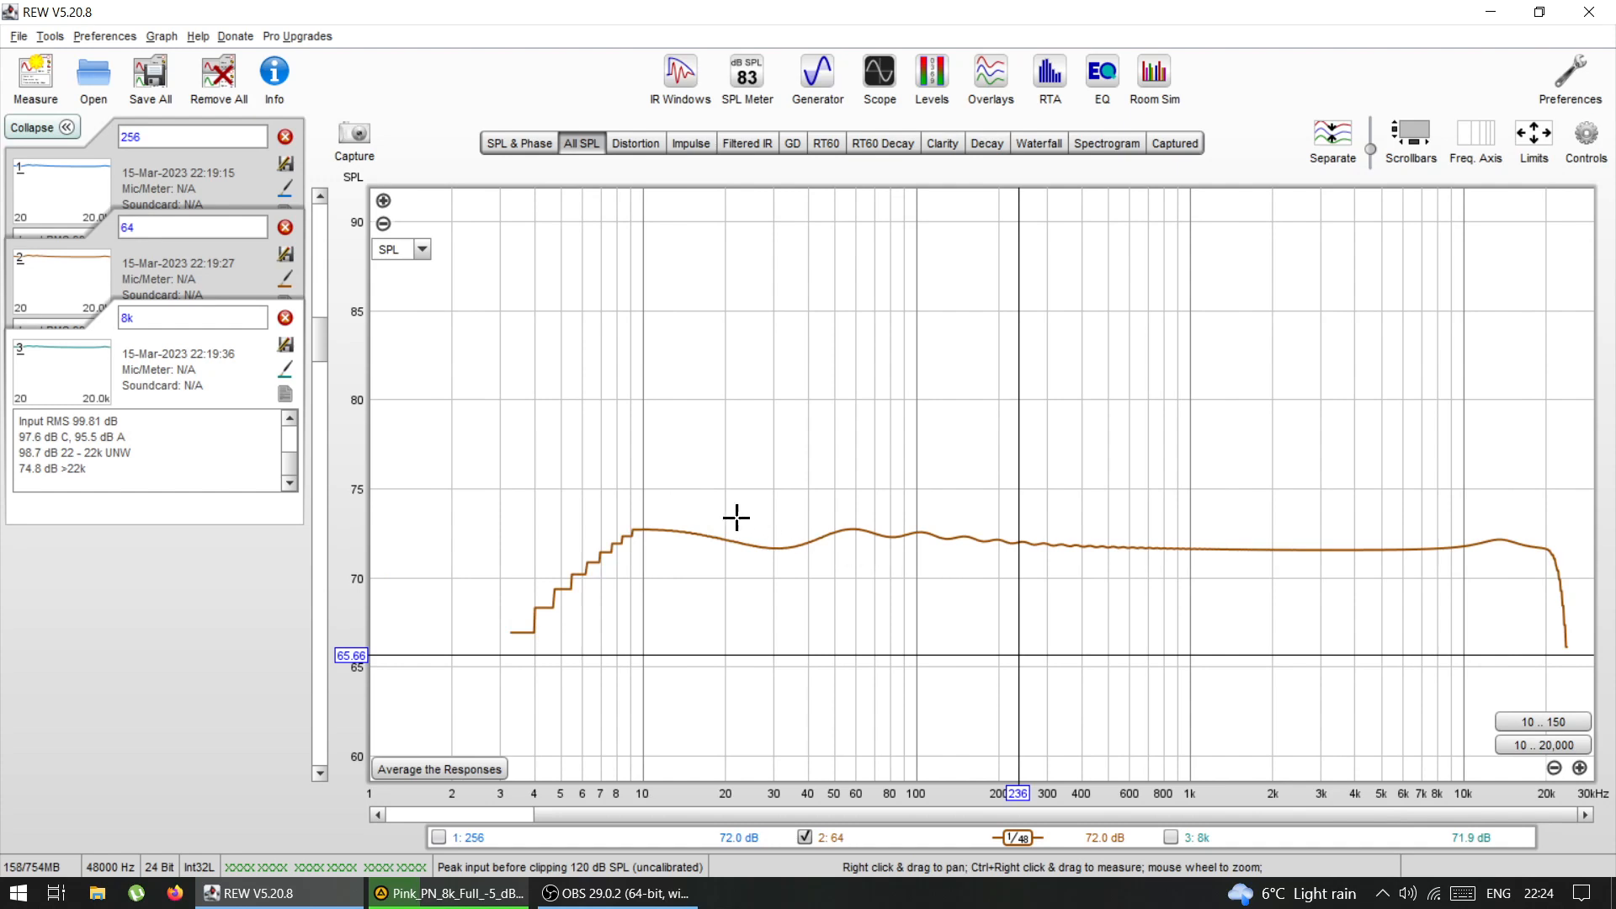
# Step: Inspect the 64 trace with the graph cursor, from its last low-frequency step near 10 Hz up to about 7.5 kHz
pyautogui.click(640, 528)
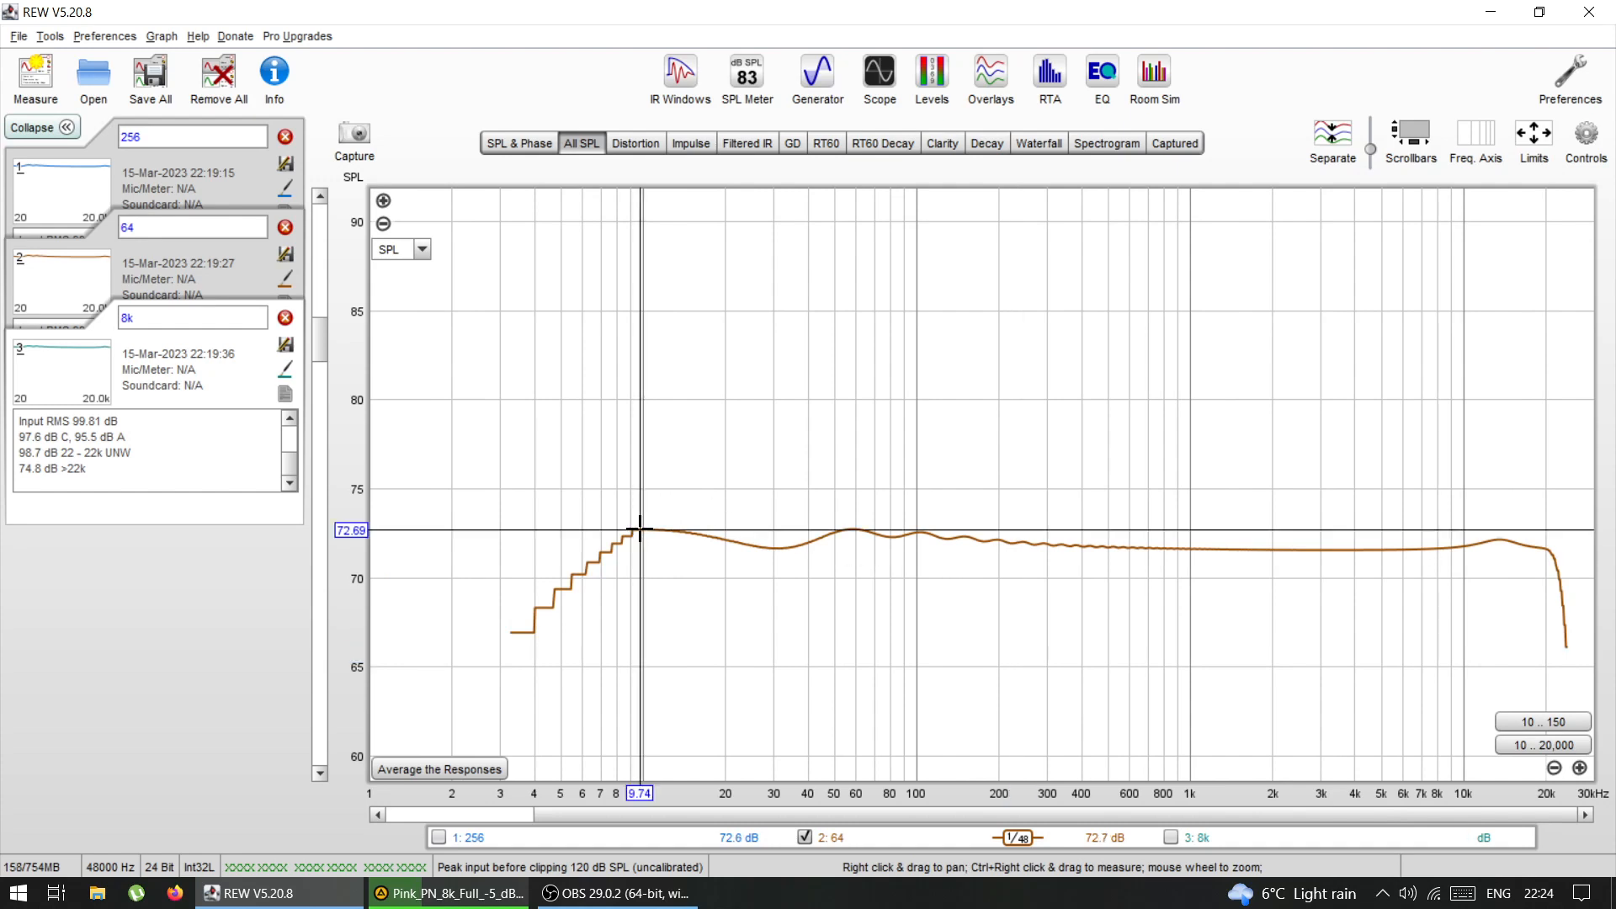
pyautogui.click(1294, 562)
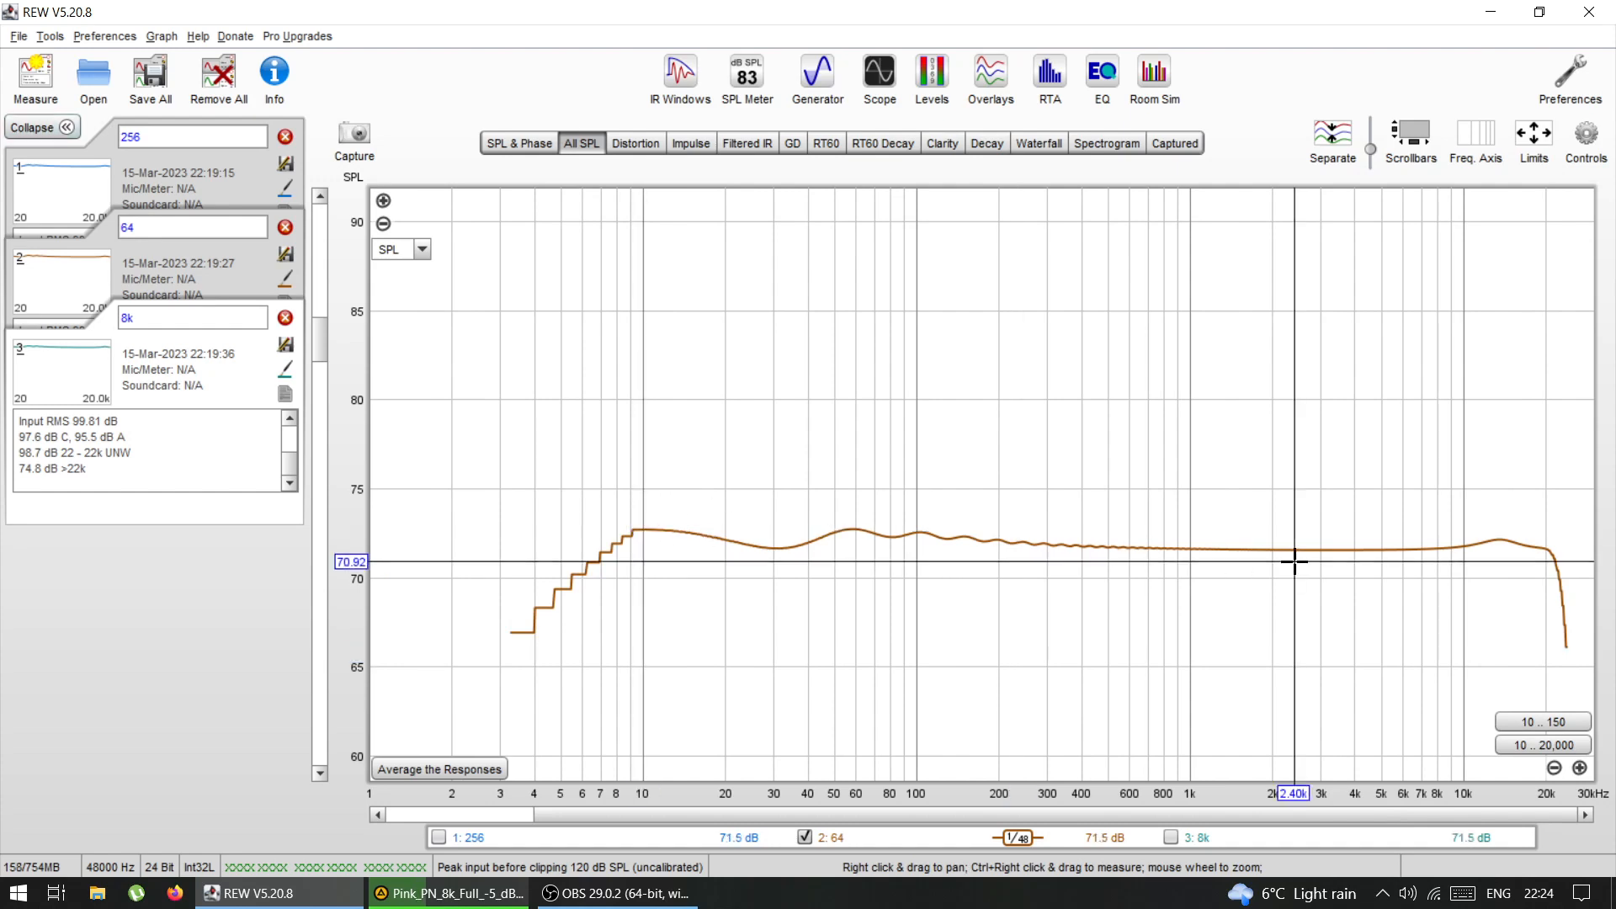
pyautogui.click(1363, 624)
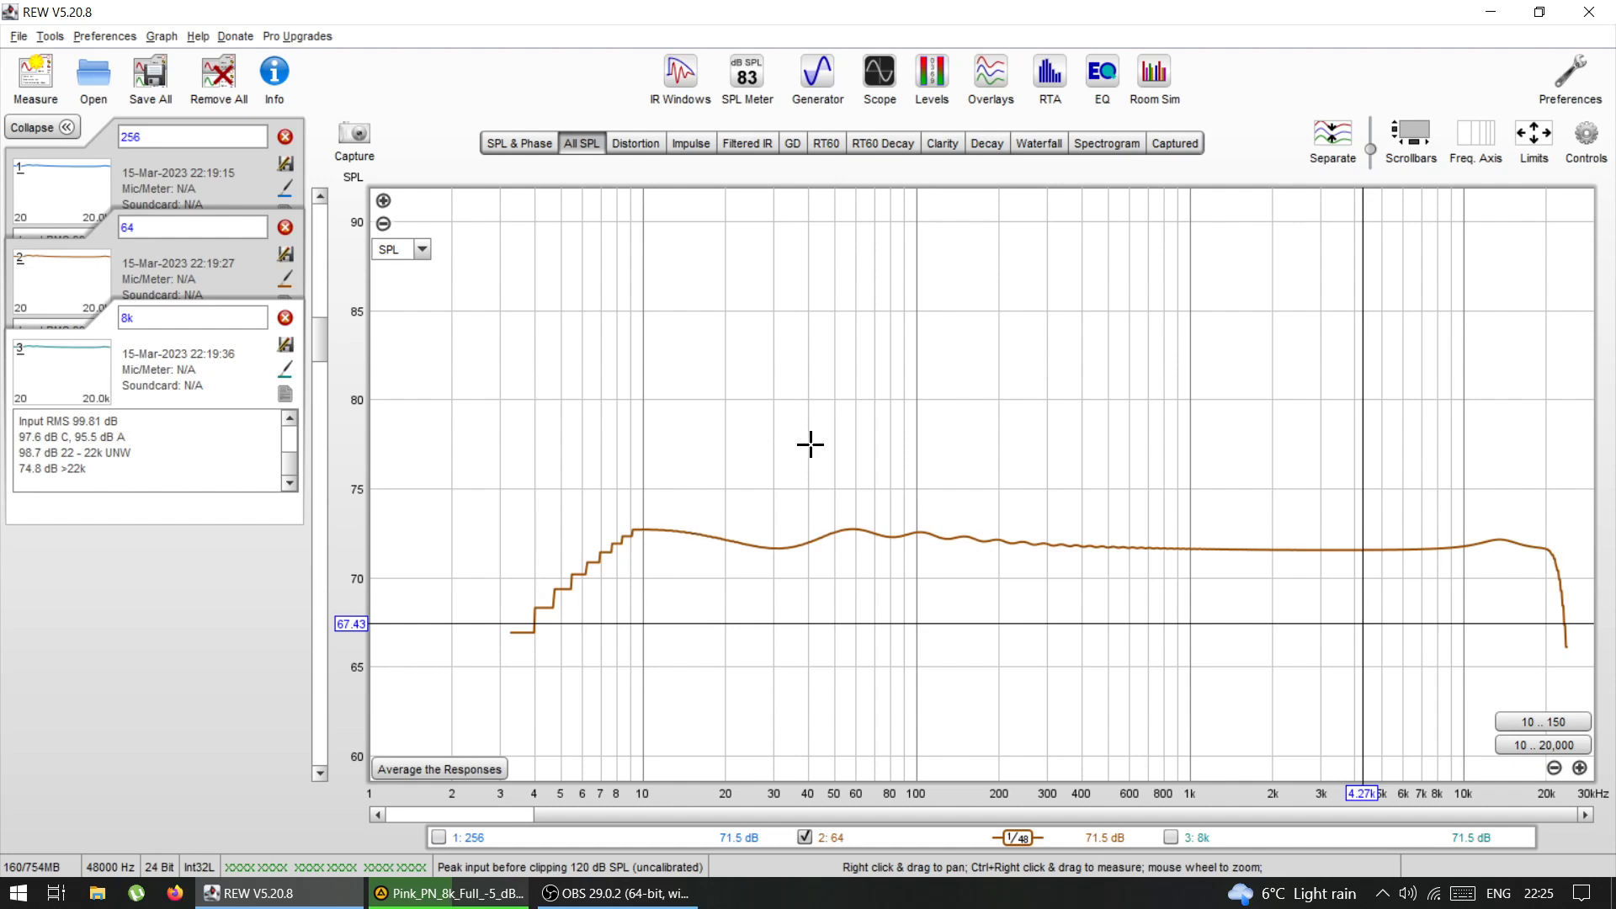
pyautogui.click(1092, 508)
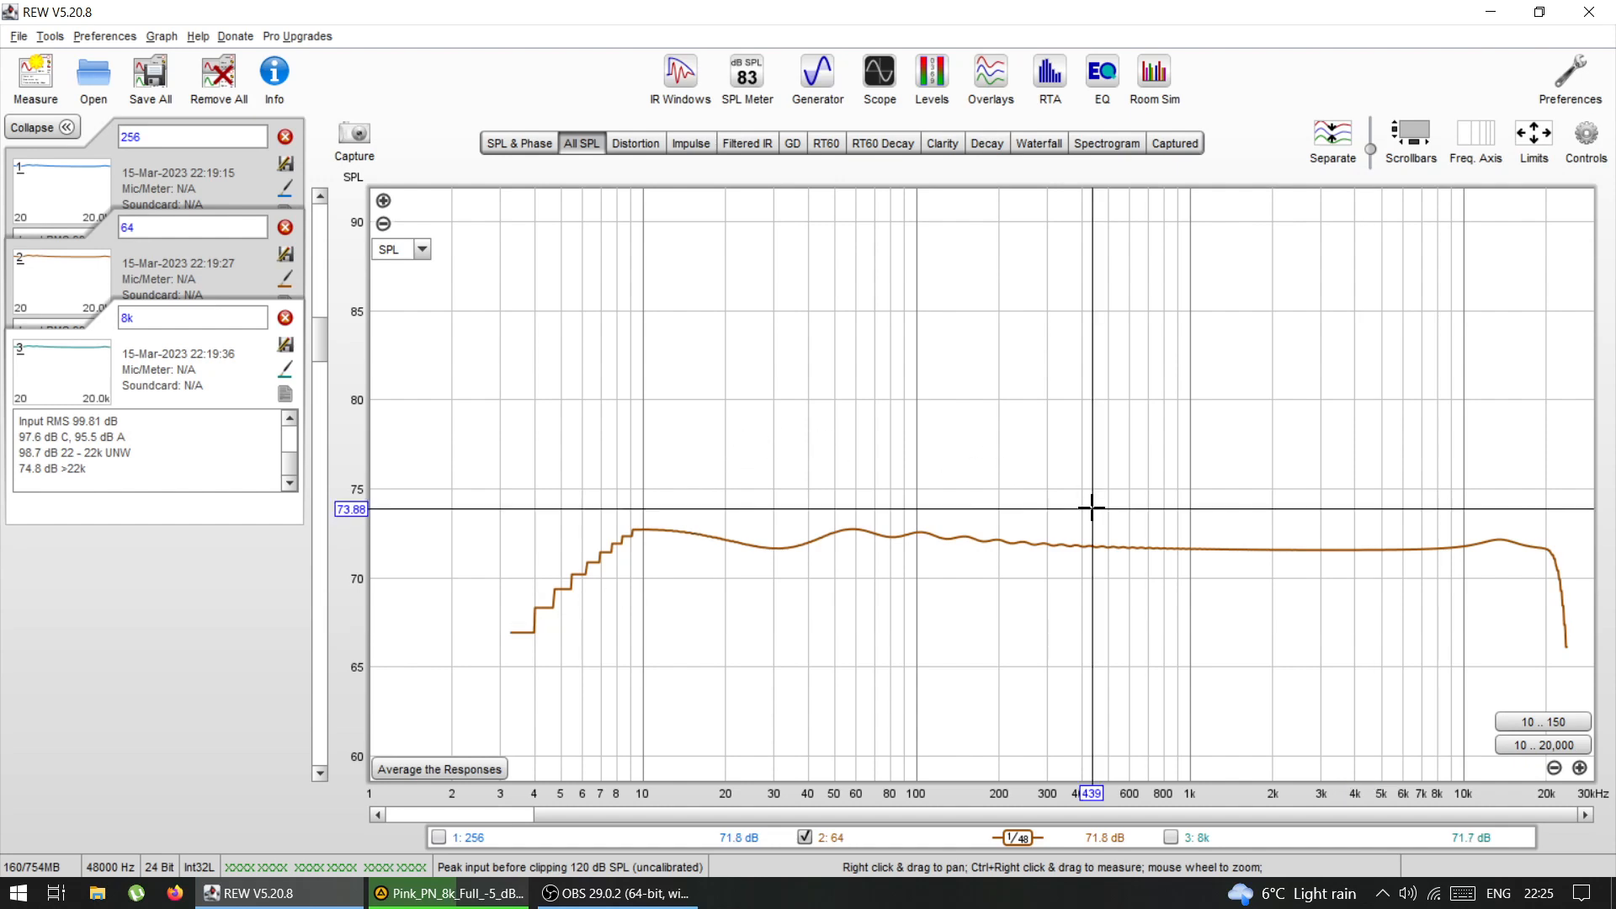
pyautogui.click(1133, 619)
pyautogui.click(1121, 580)
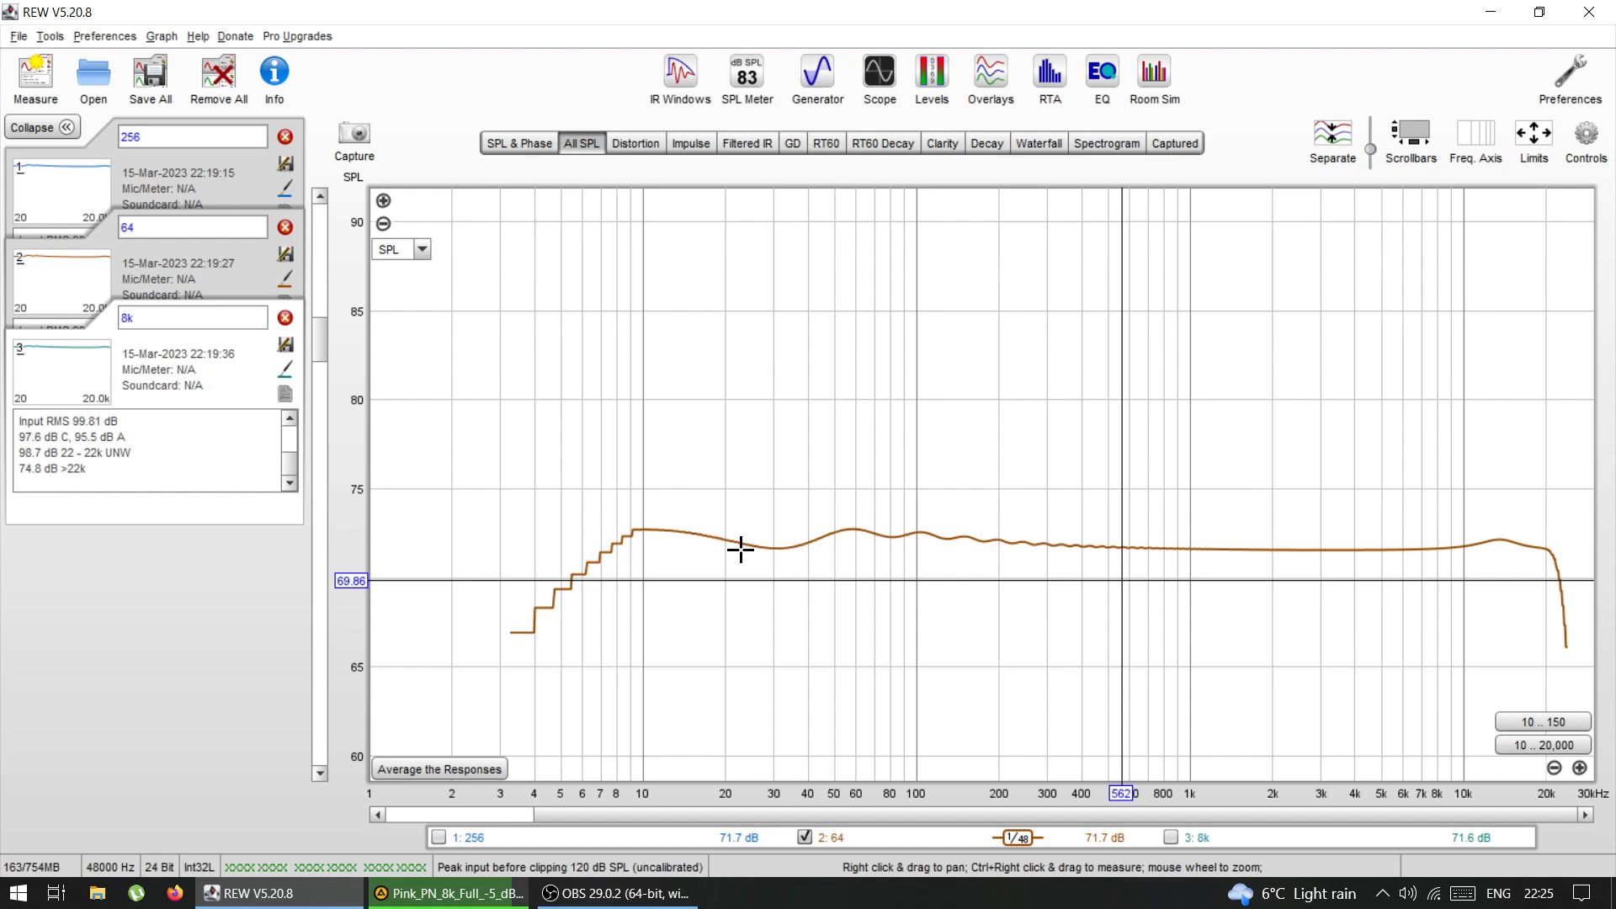
pyautogui.click(1323, 596)
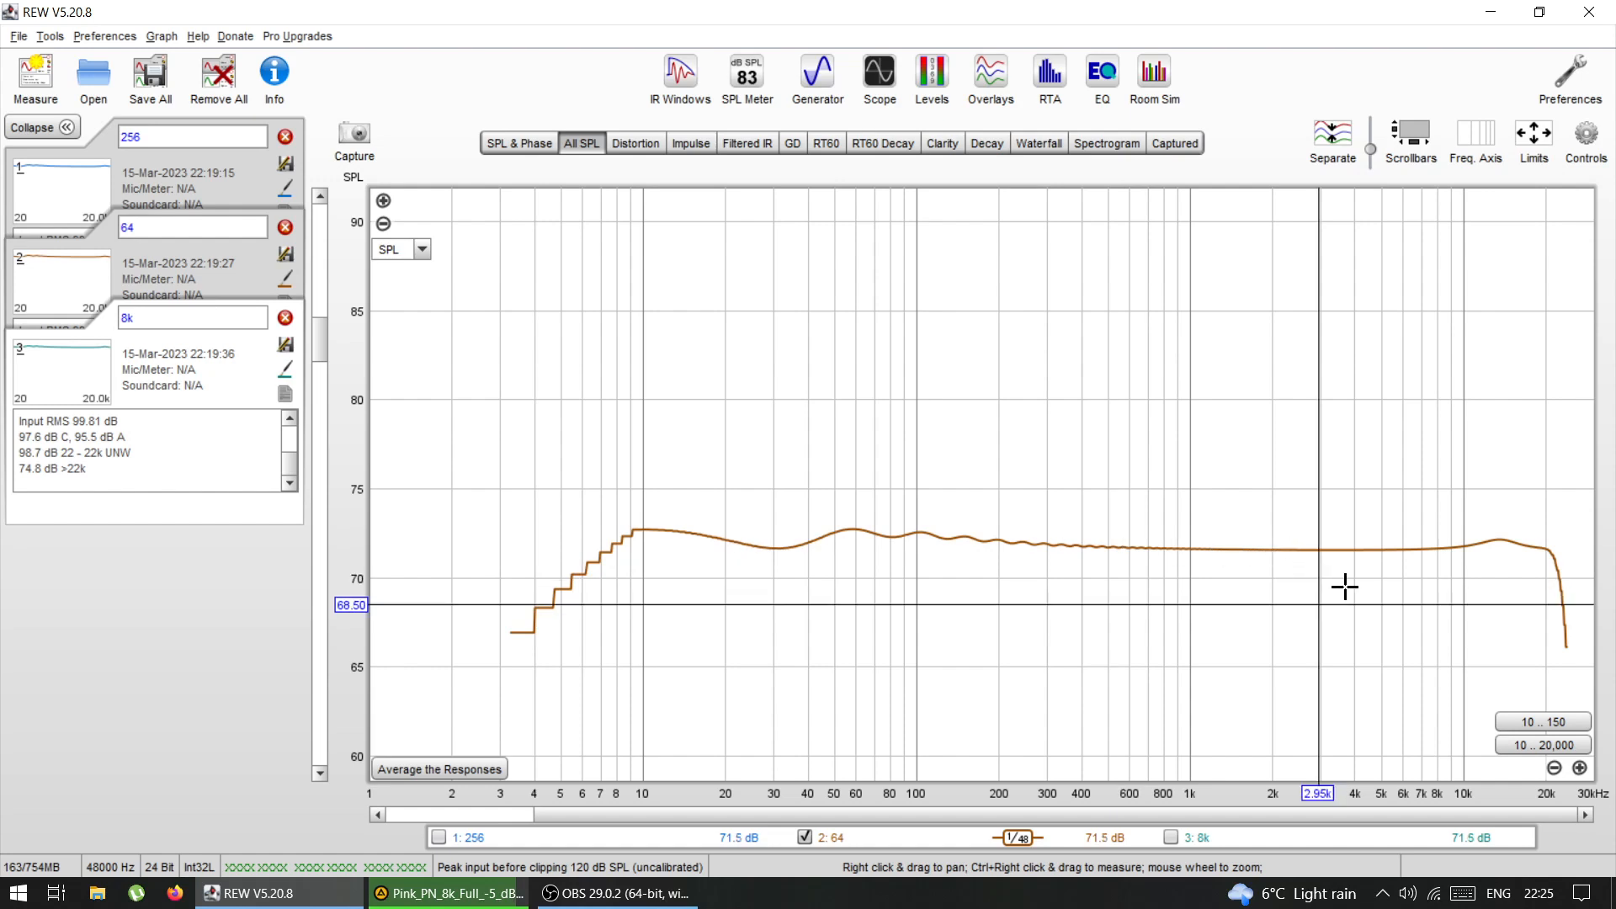
pyautogui.click(1429, 506)
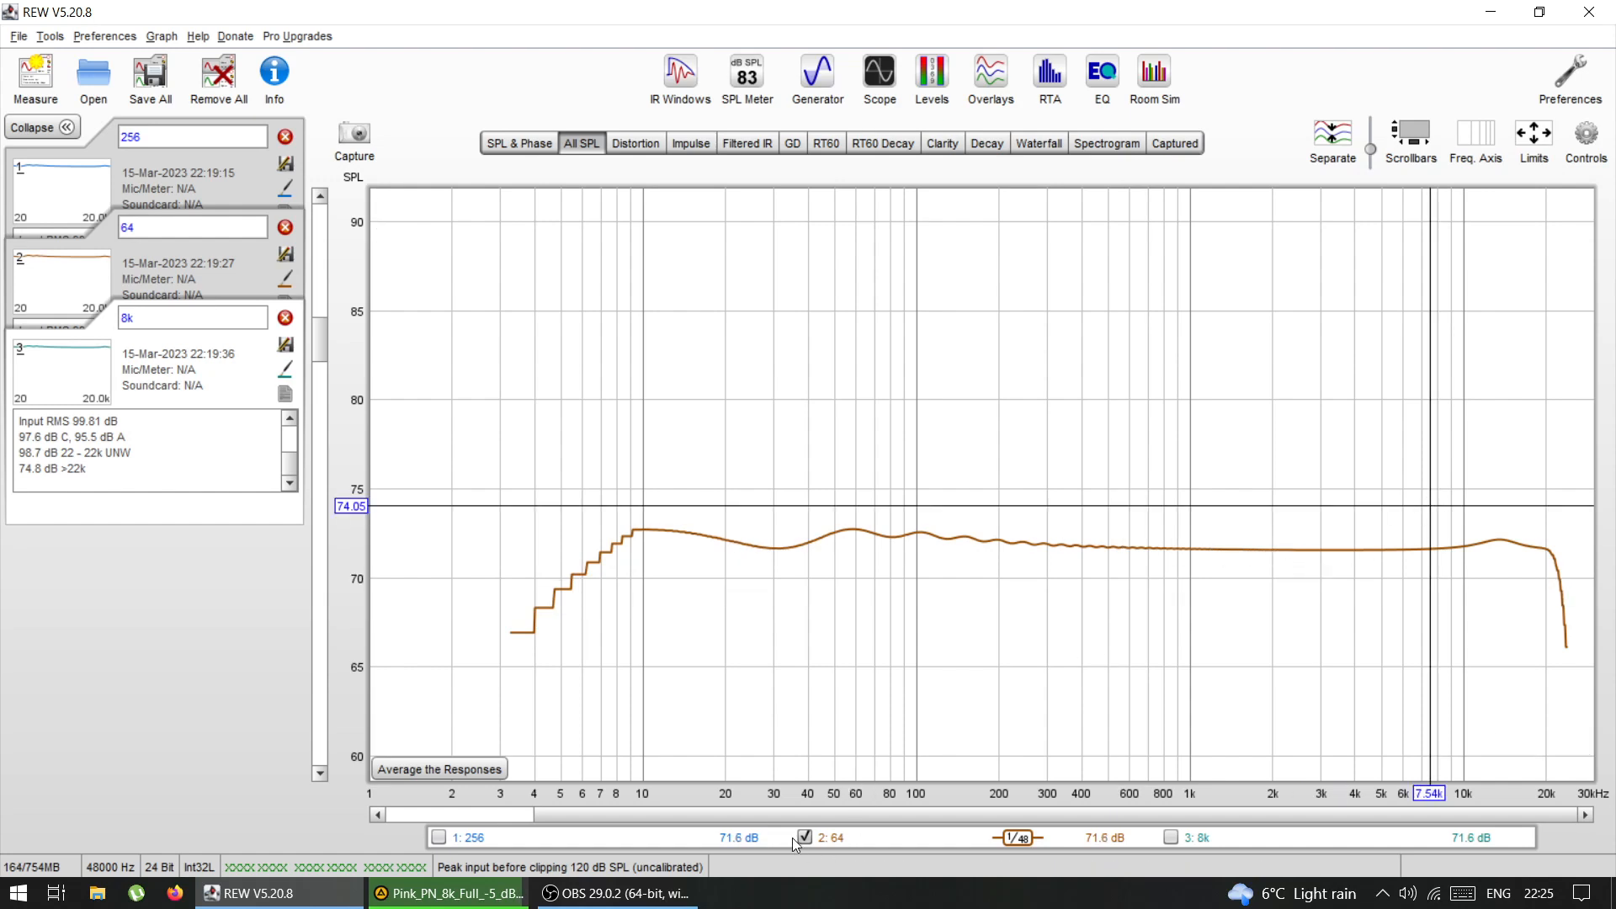
pyautogui.click(634, 532)
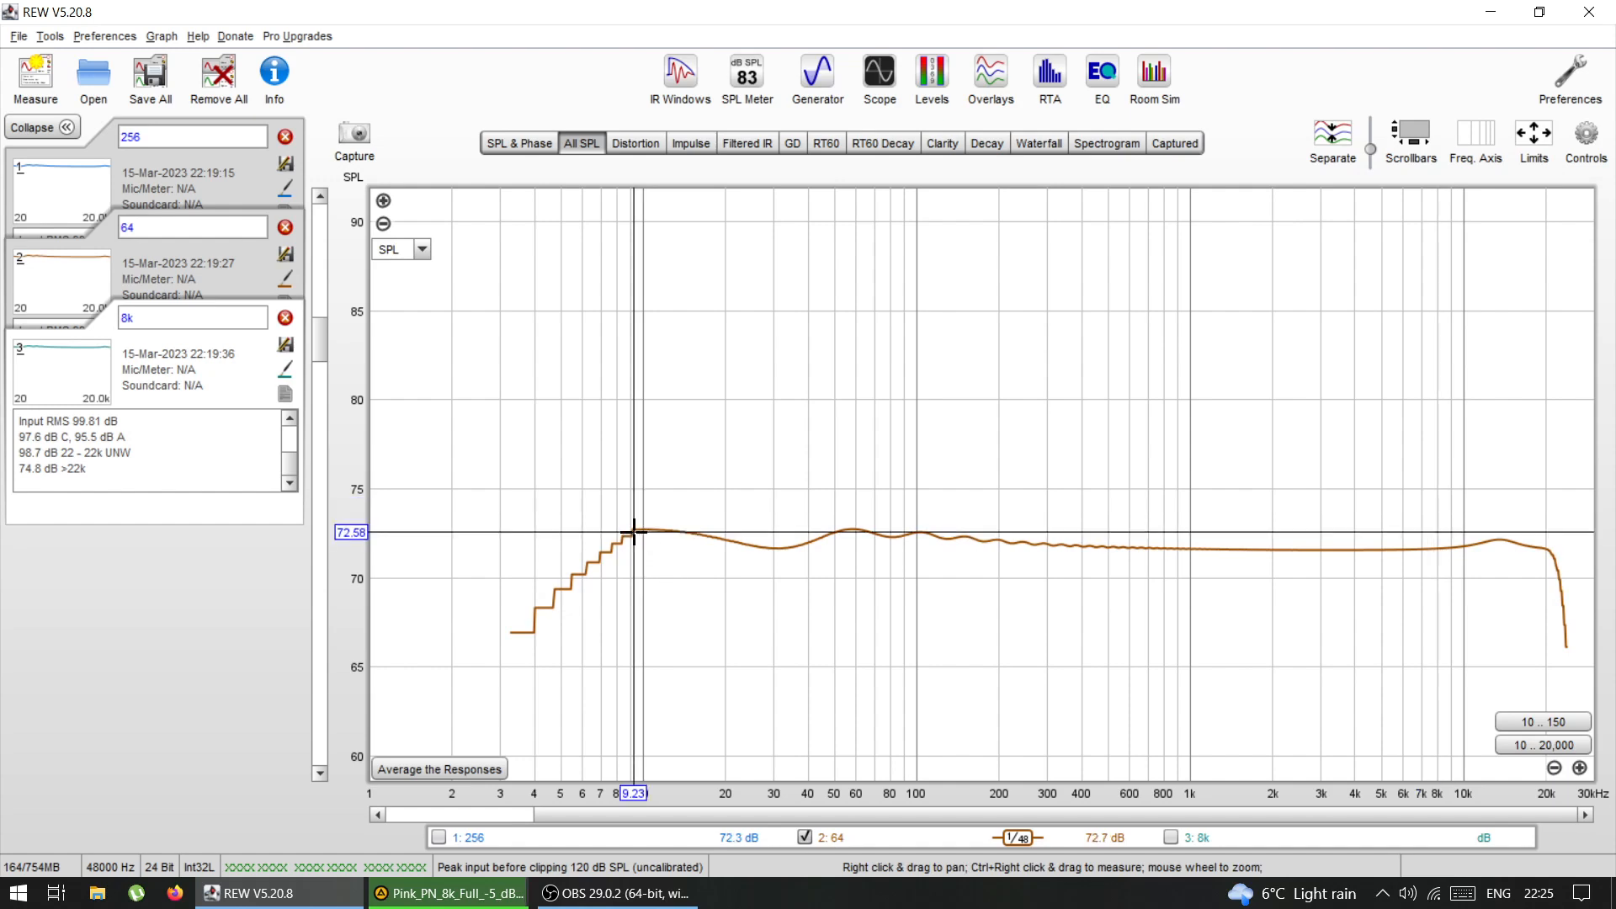
pyautogui.click(736, 452)
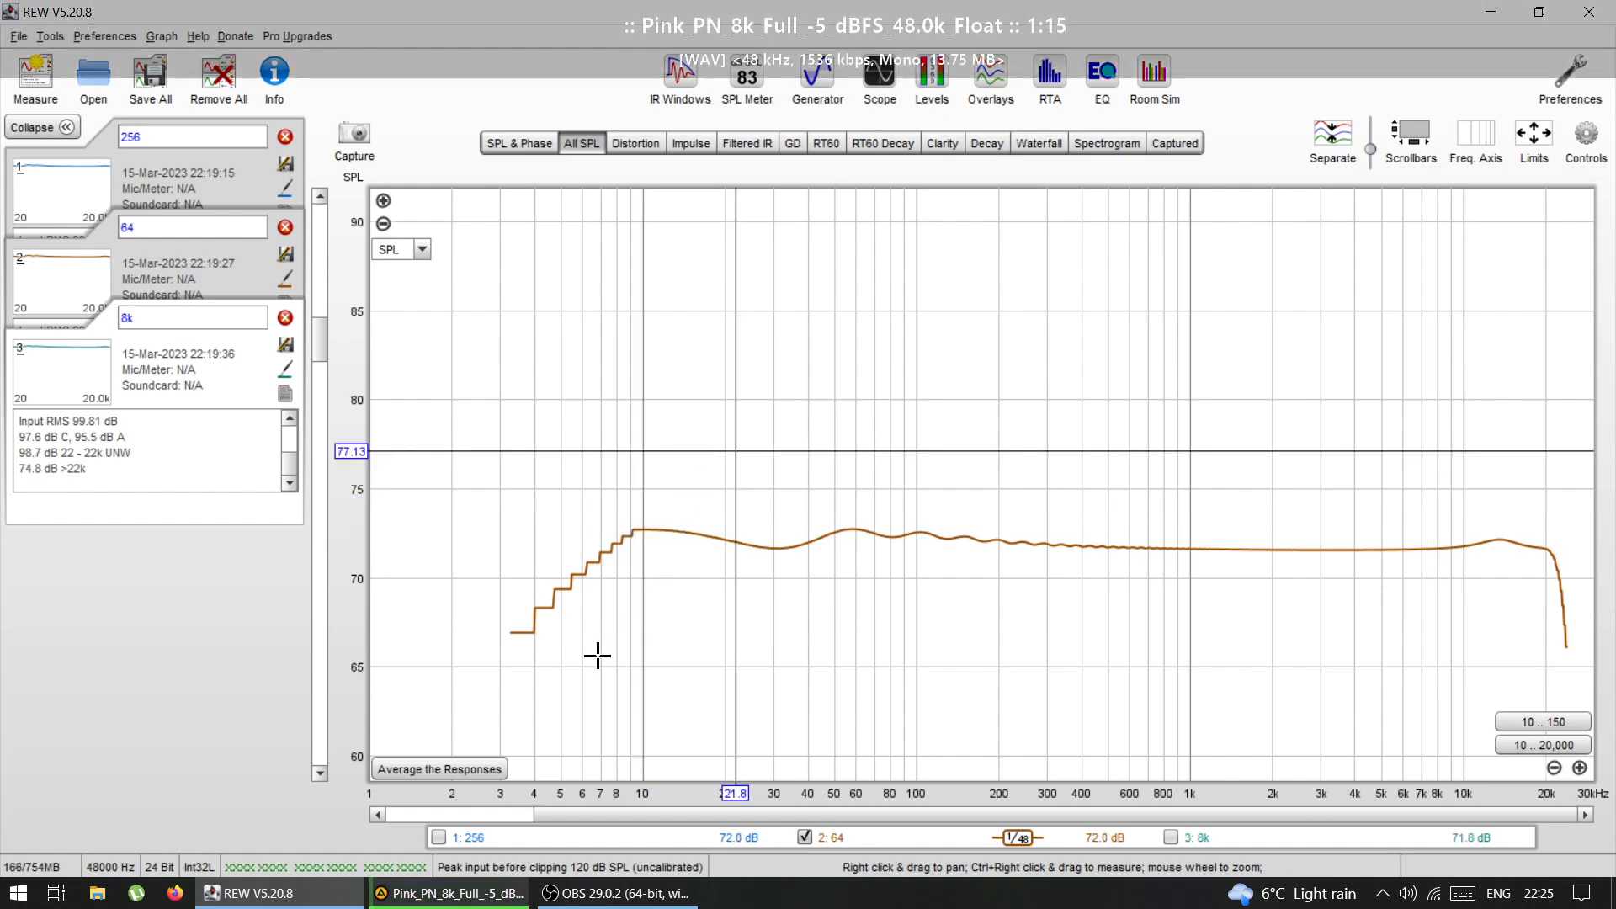
# Step: Reopen the RTA window, close its appearance settings and start the real-time analysis
pyautogui.moveTo(438, 898)
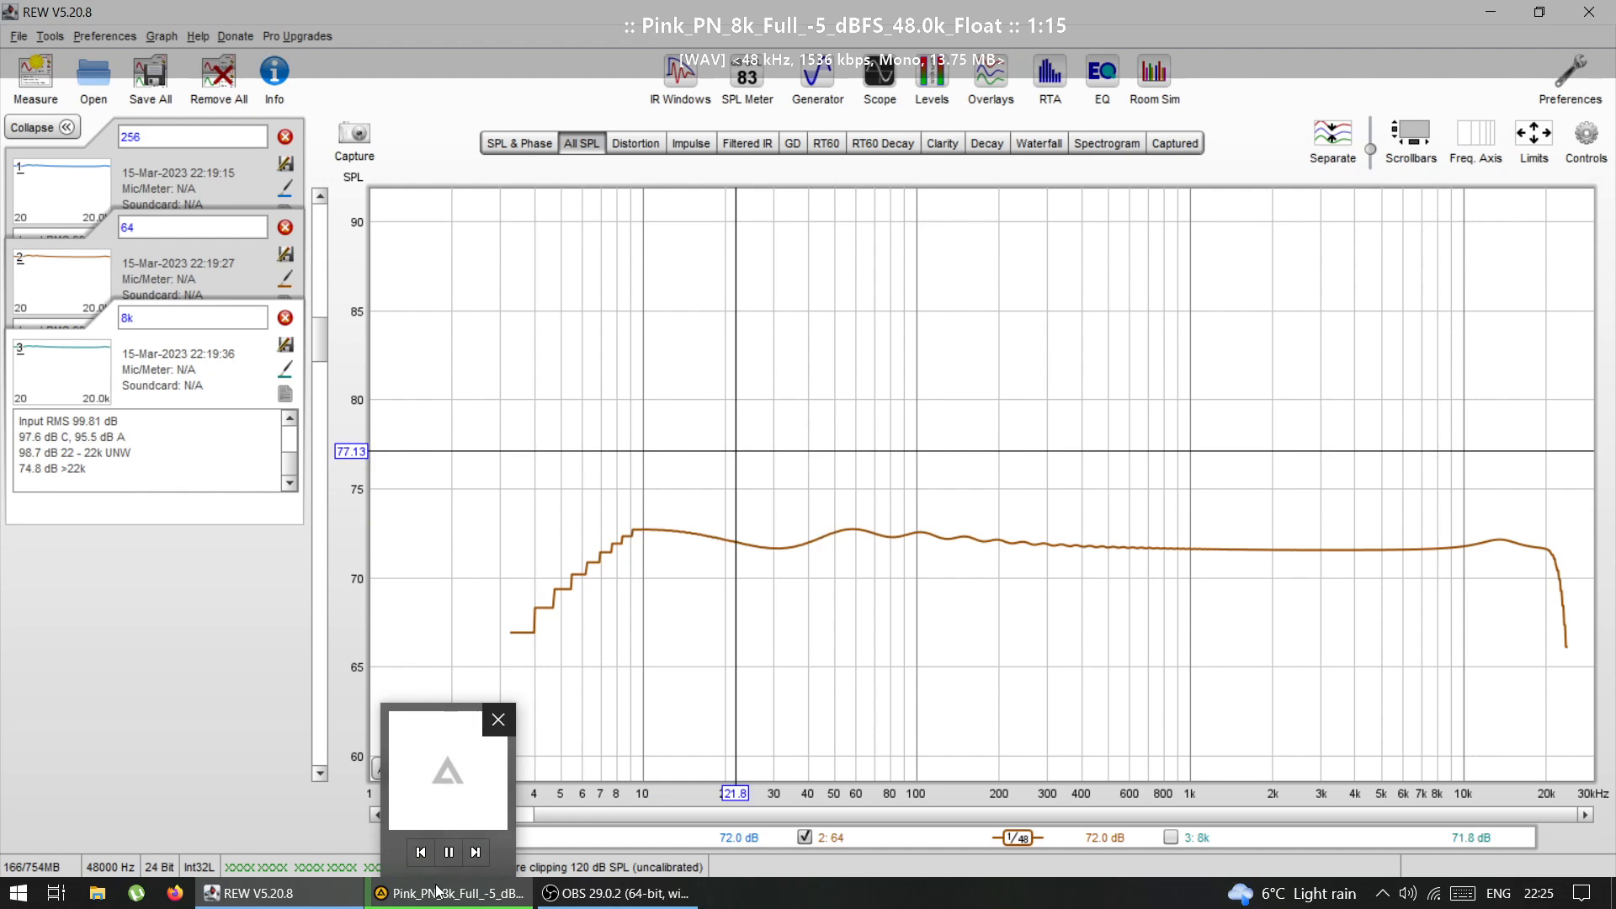
pyautogui.click(438, 897)
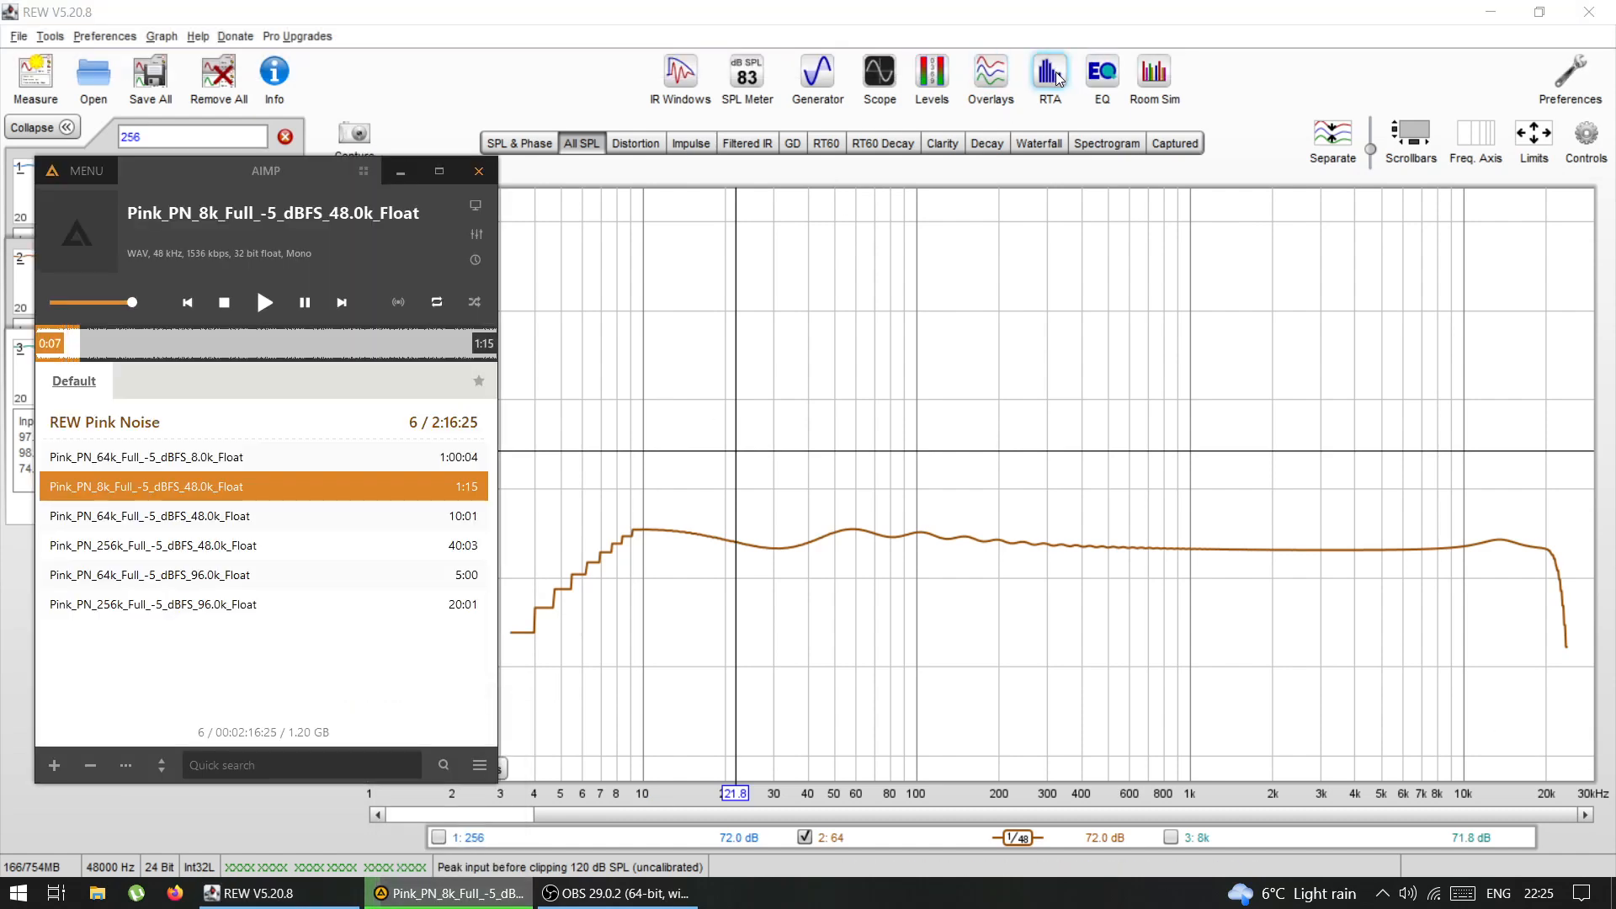
pyautogui.click(1050, 74)
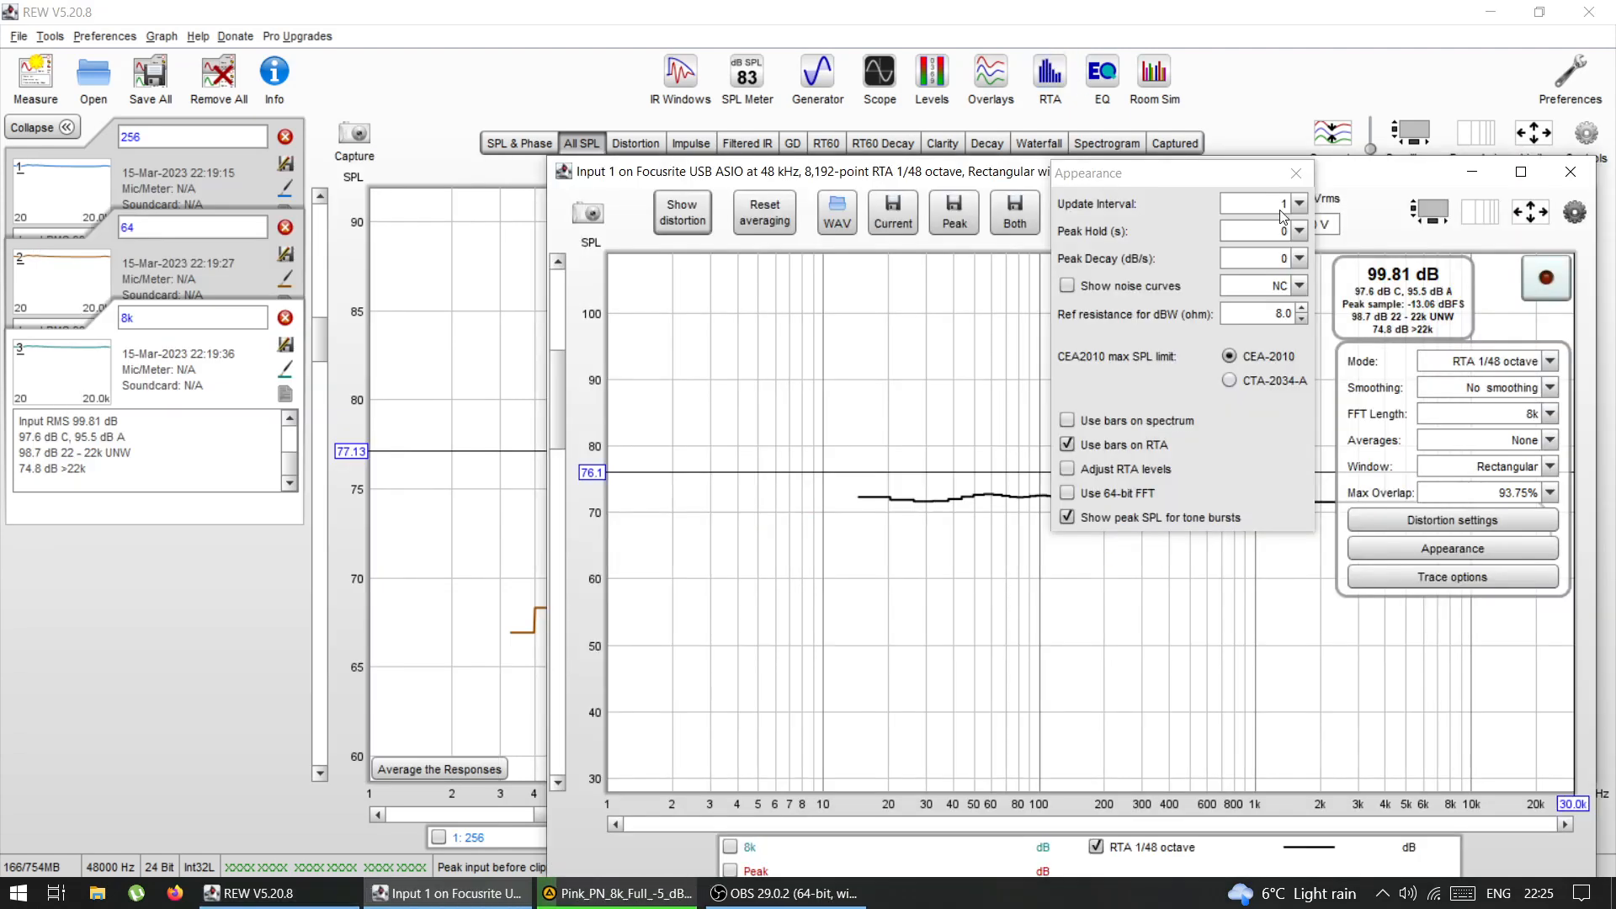
pyautogui.click(1296, 174)
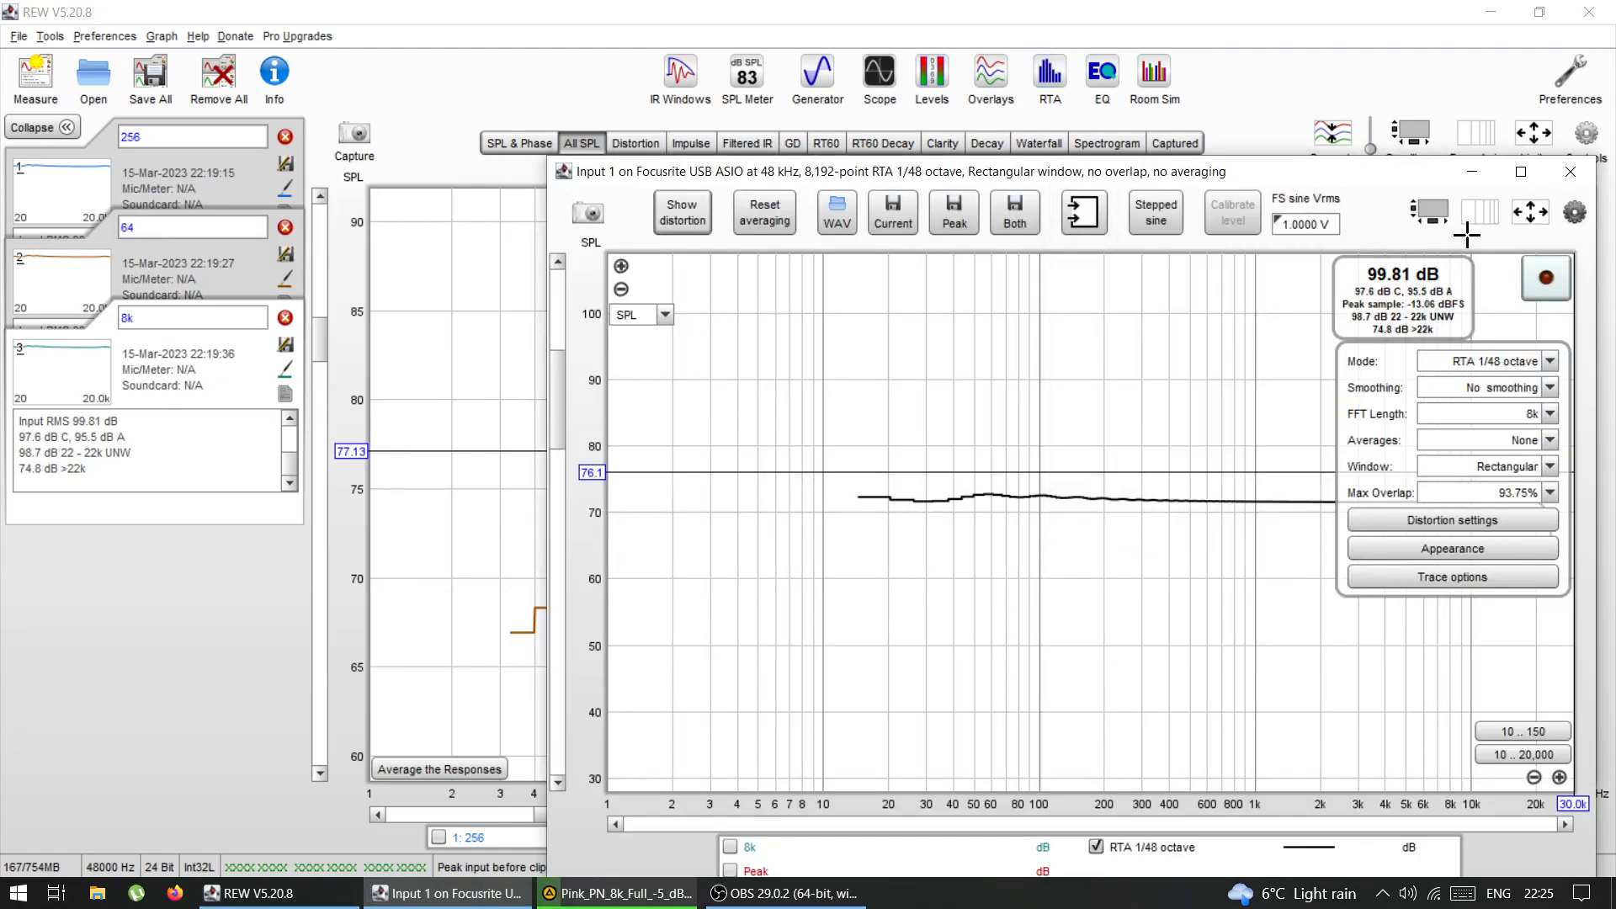
pyautogui.click(1534, 282)
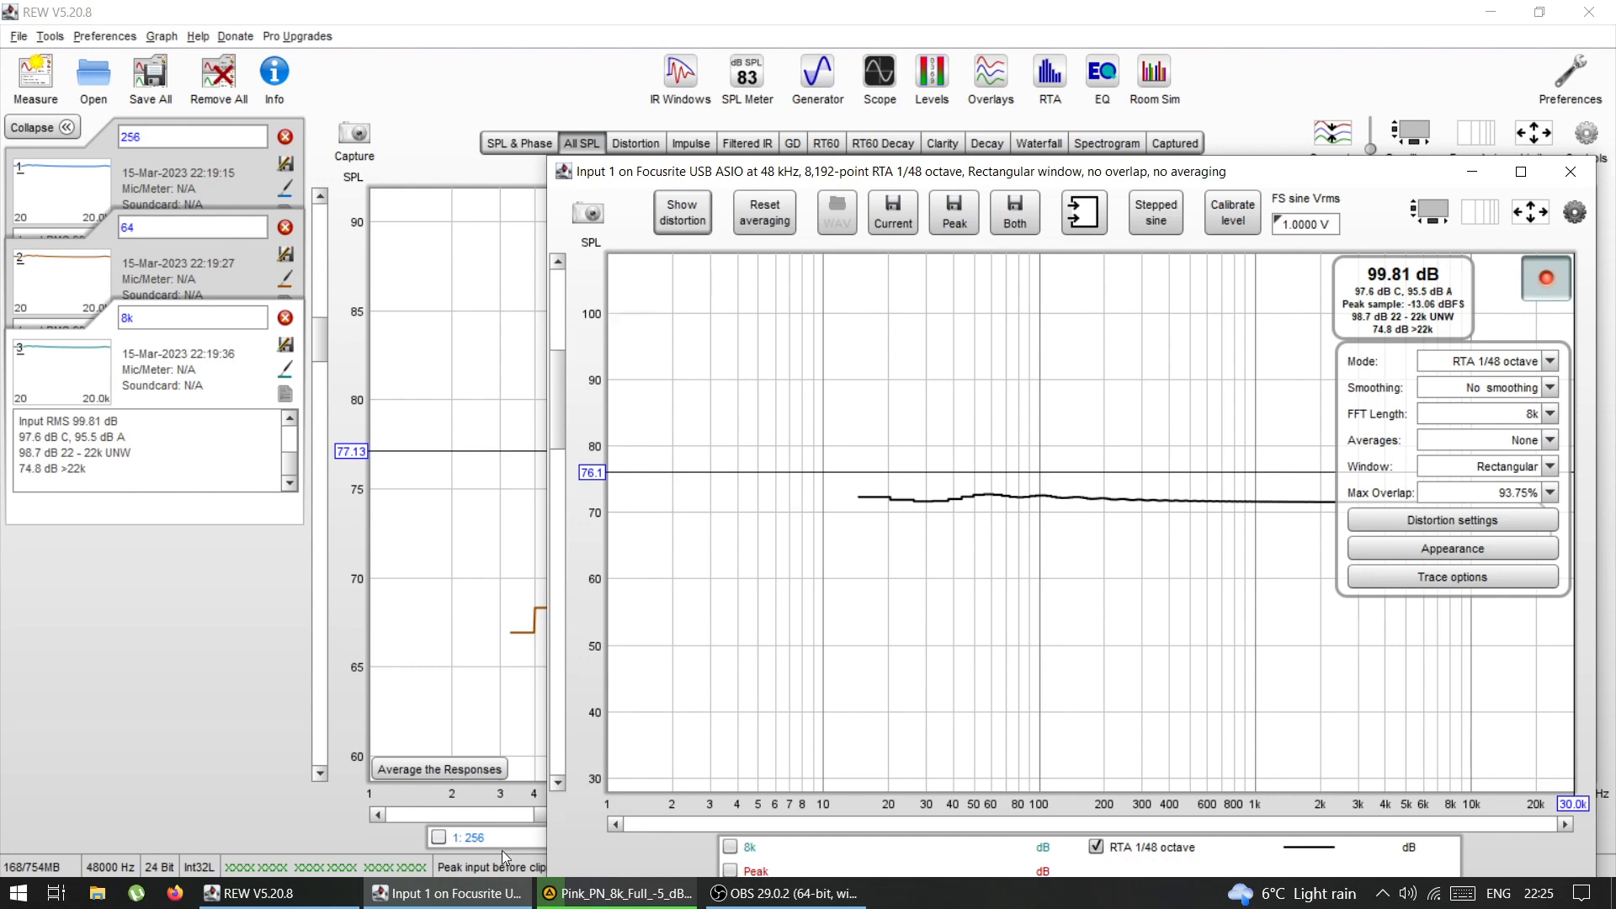
# Step: Play Pink_PN_64k_Full_-5_dBFS_48.0k_Float in AIMP and set the RTA's FFT length to 64k
pyautogui.click(586, 898)
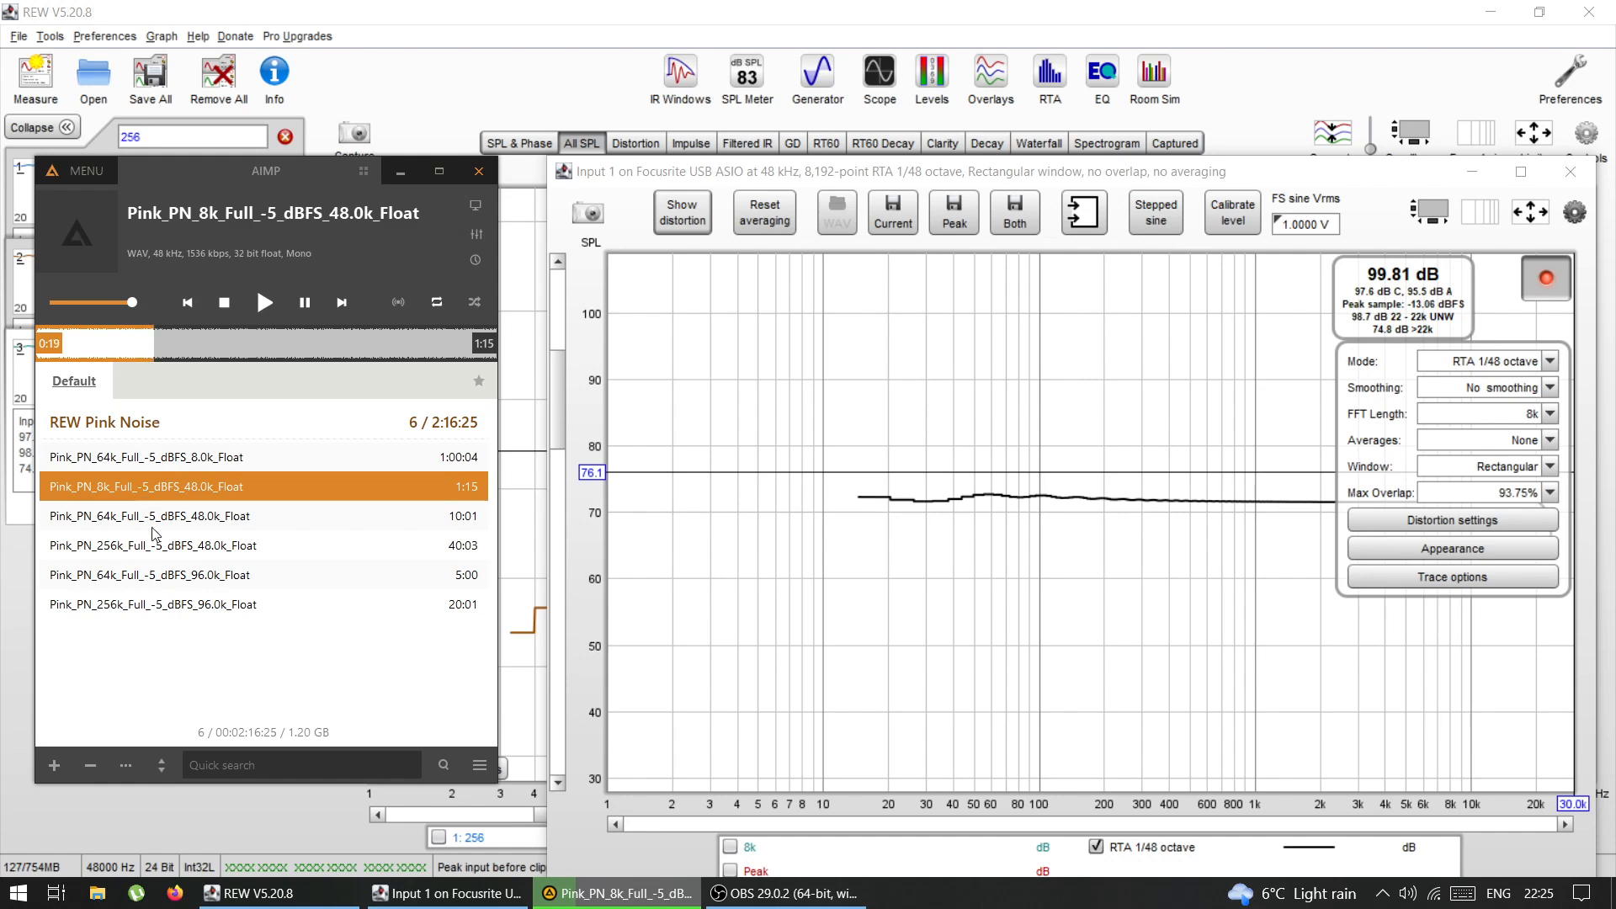
pyautogui.doubleClick(159, 519)
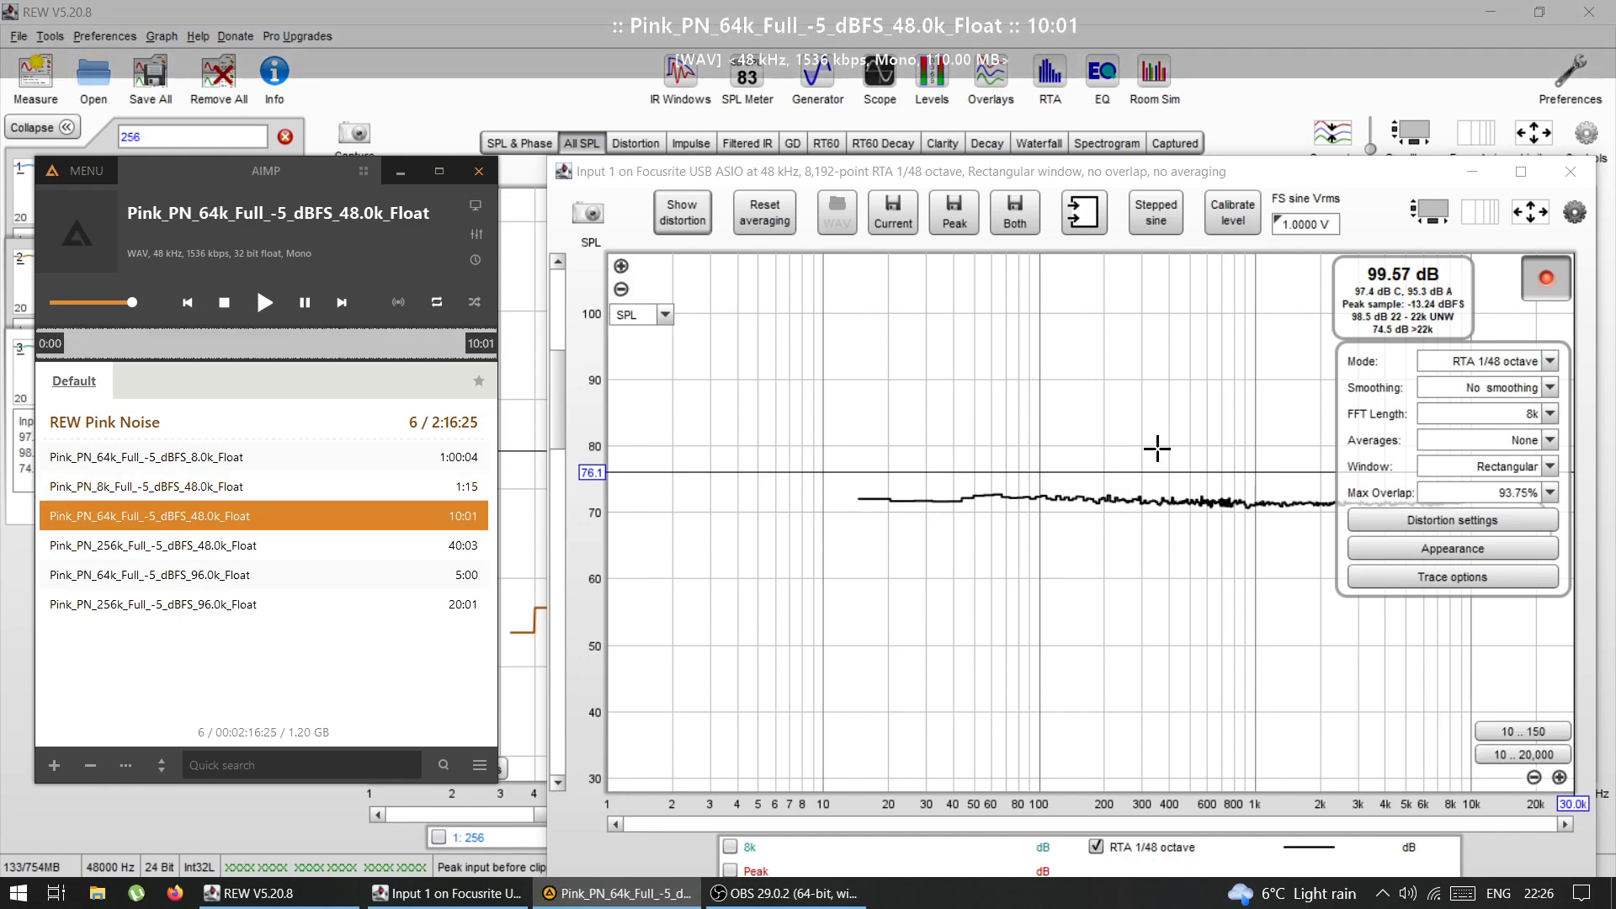
pyautogui.click(1522, 414)
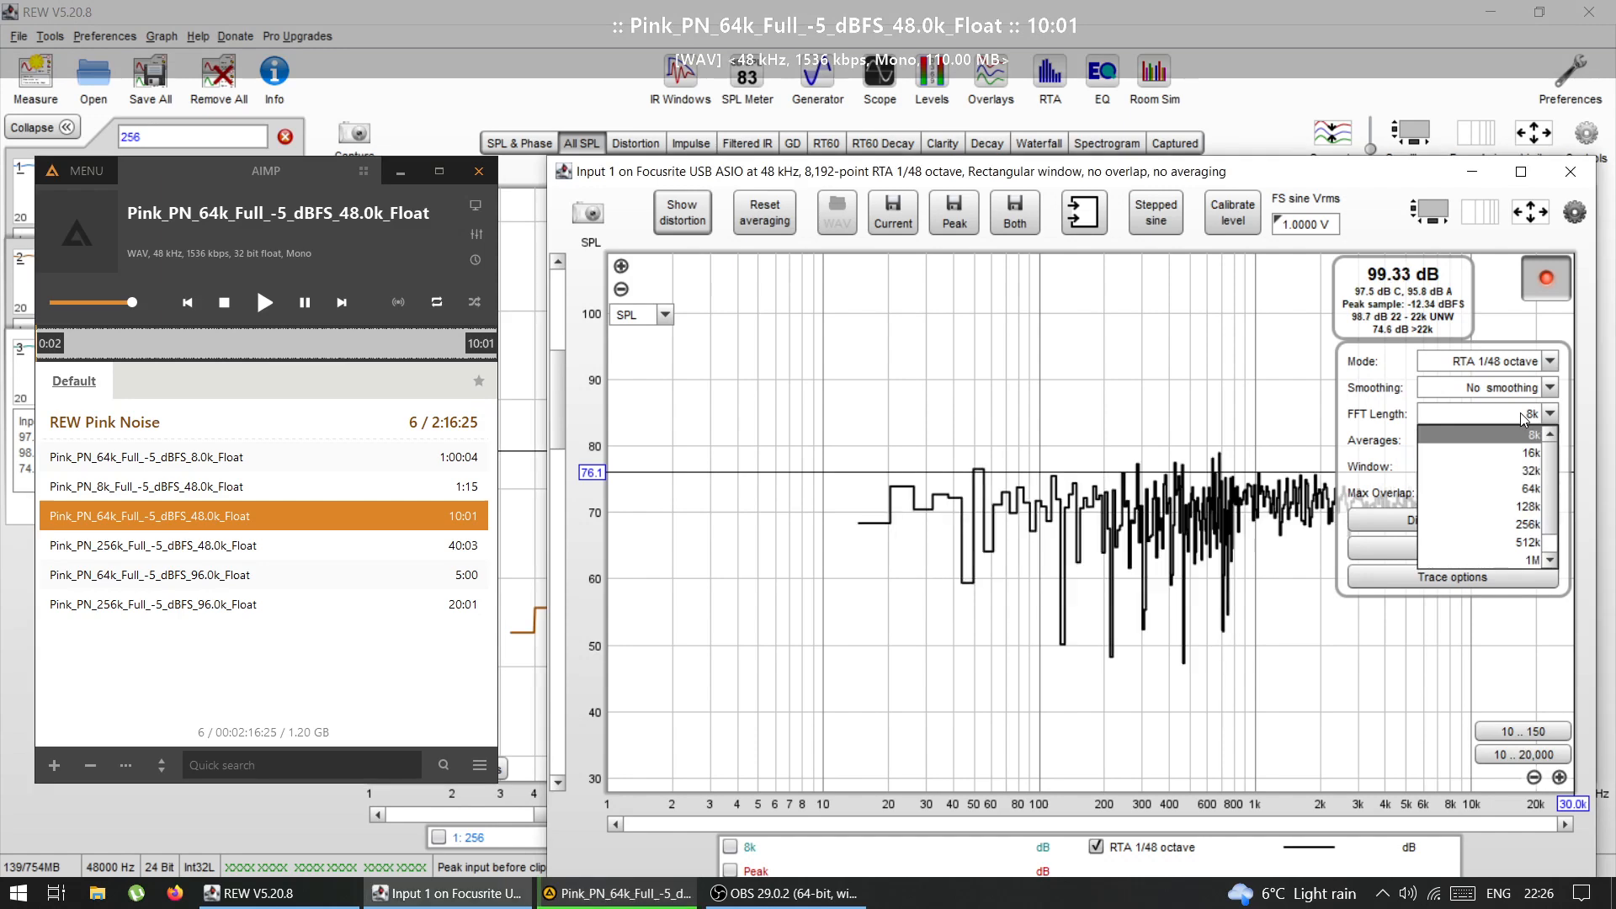
pyautogui.click(1507, 488)
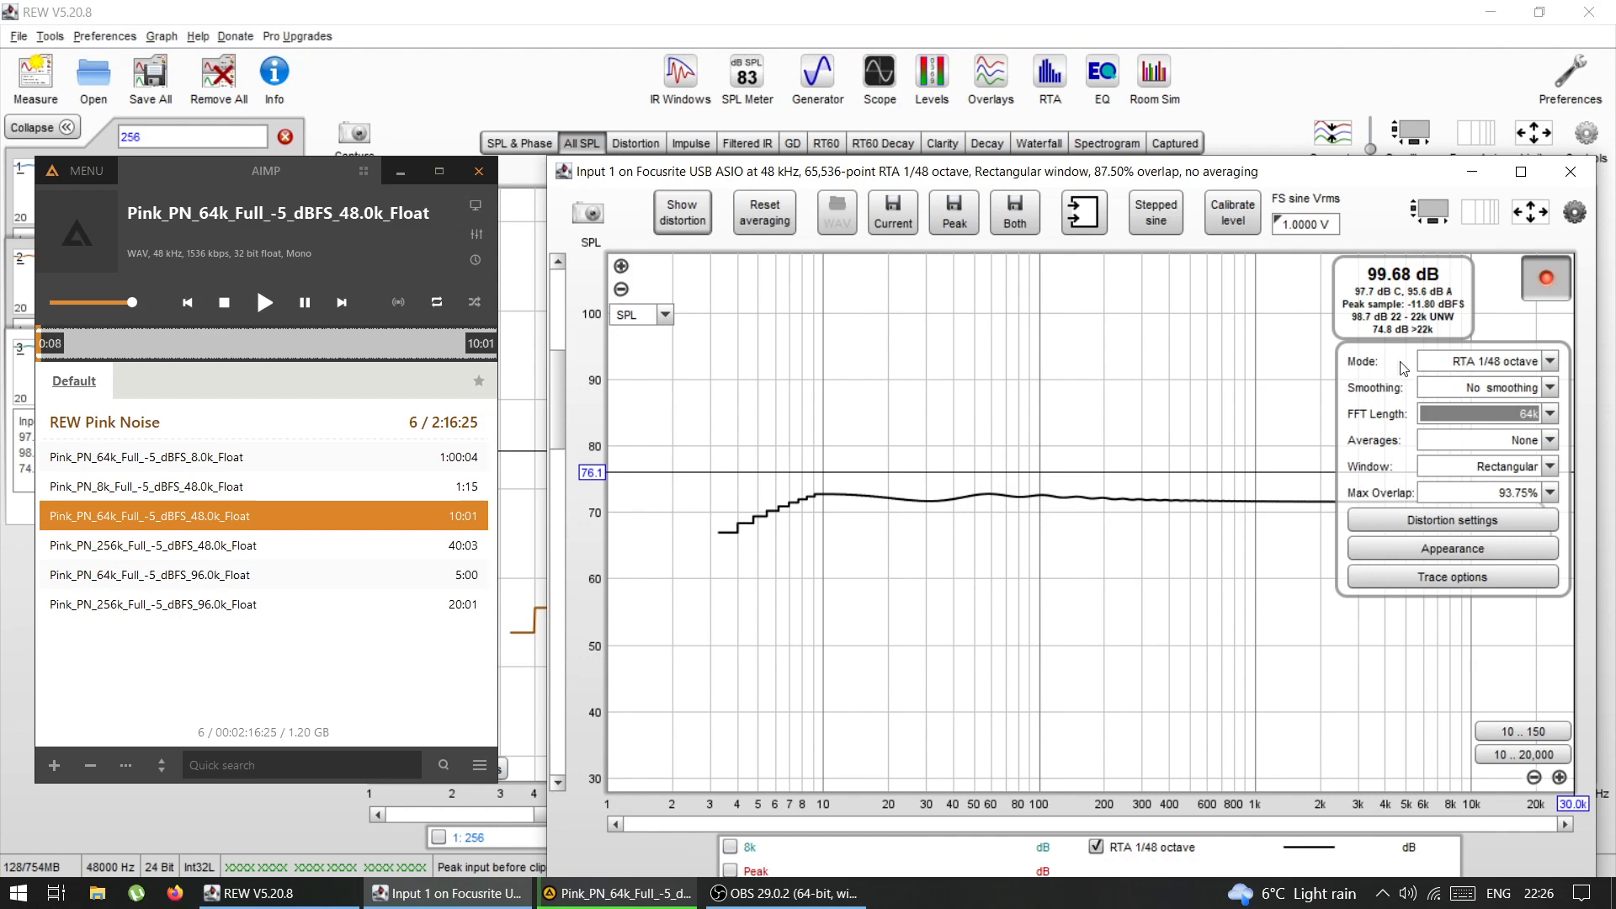
# Step: Switch the RTA mode to Spectrum and place the graph cursor at about 204 Hz
pyautogui.click(1495, 372)
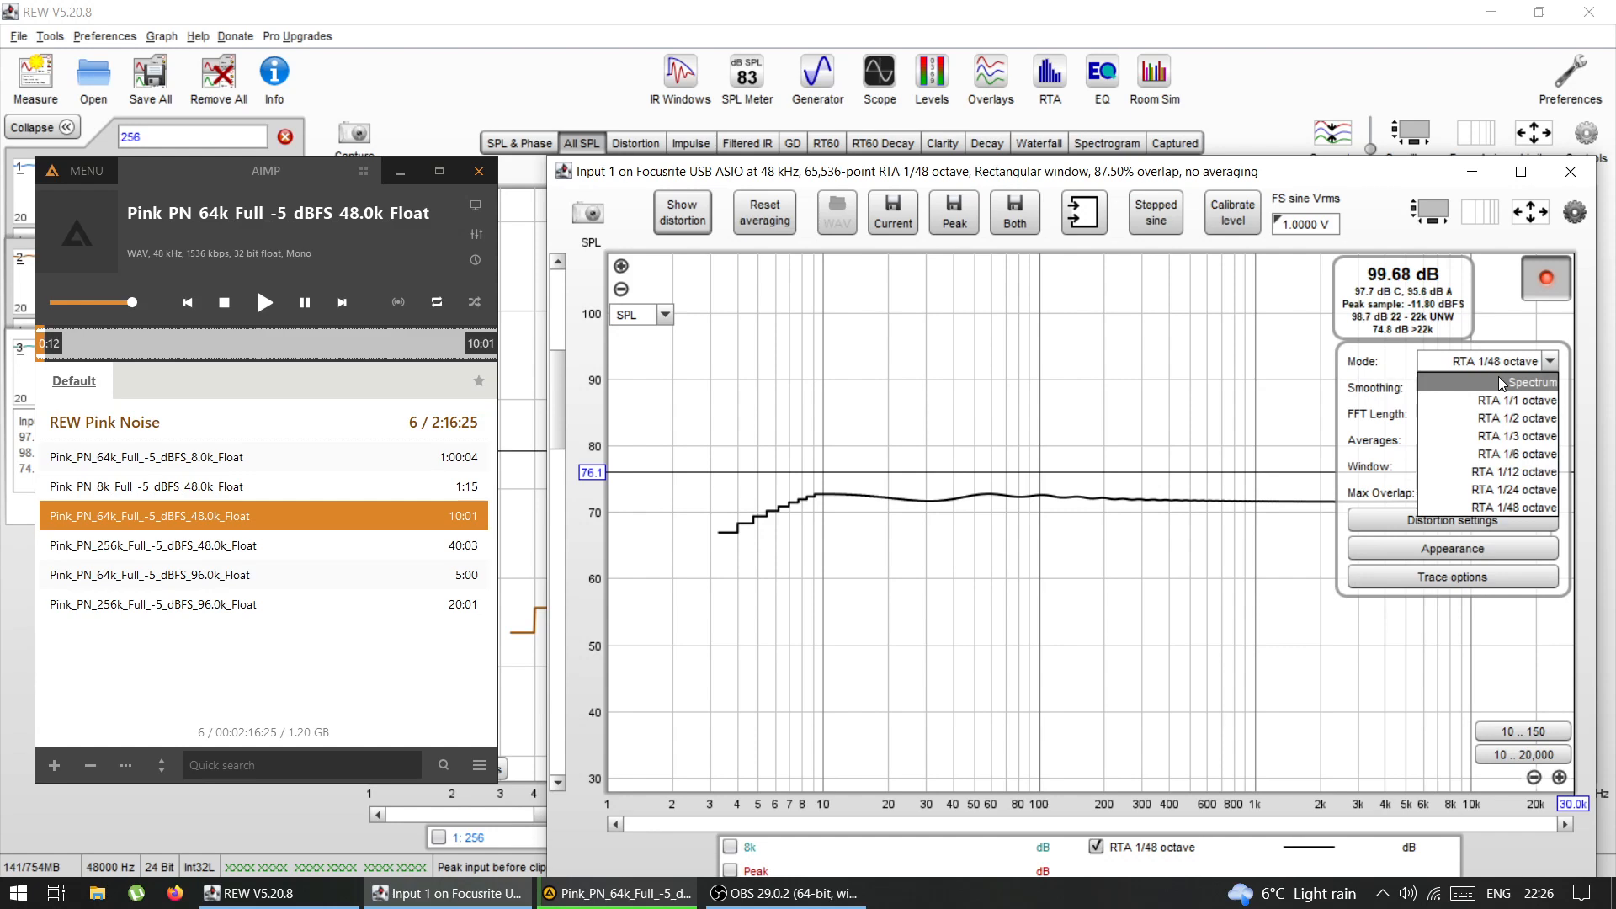
pyautogui.click(1499, 383)
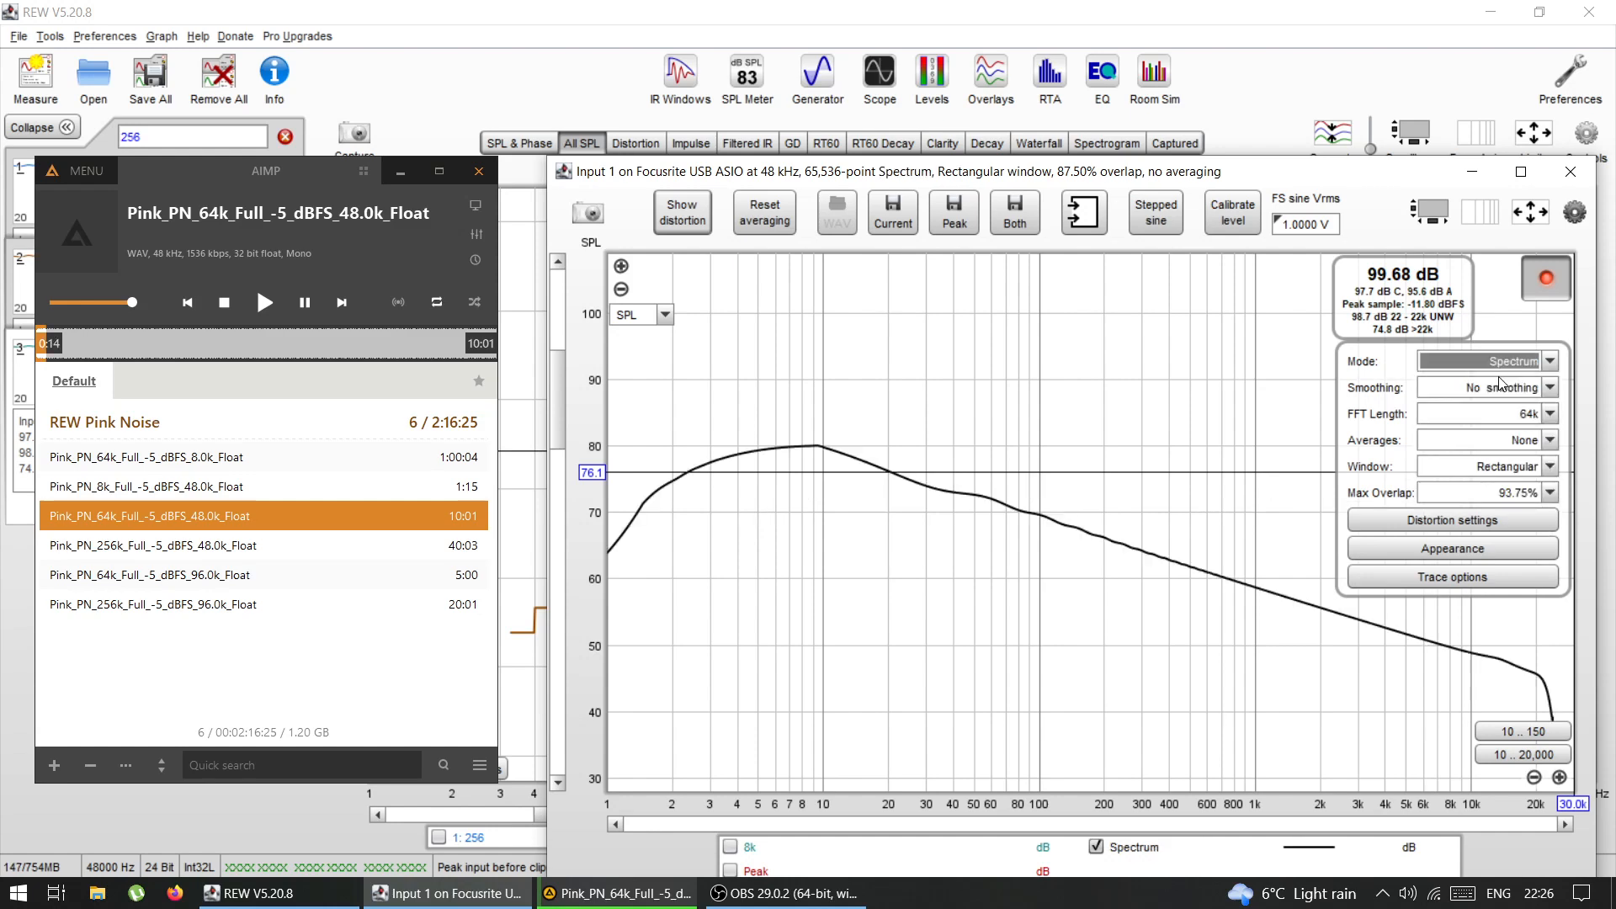
pyautogui.click(1105, 401)
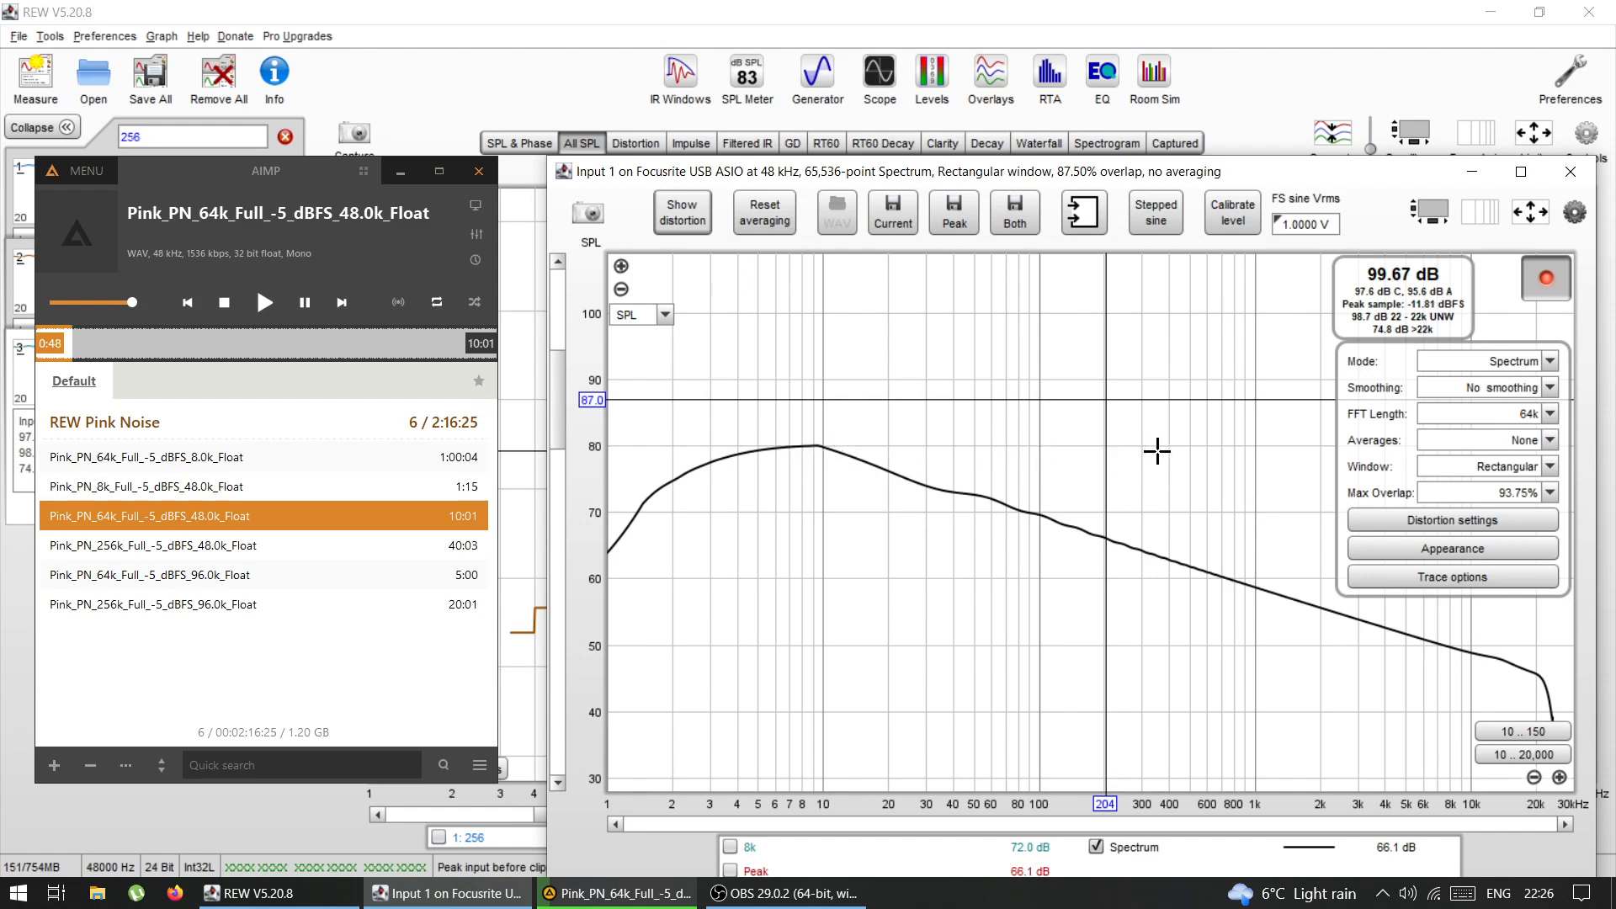
# Step: Try the RTA 1/1 octave mode and return the analyser to RTA 1/48 octave
pyautogui.click(1442, 367)
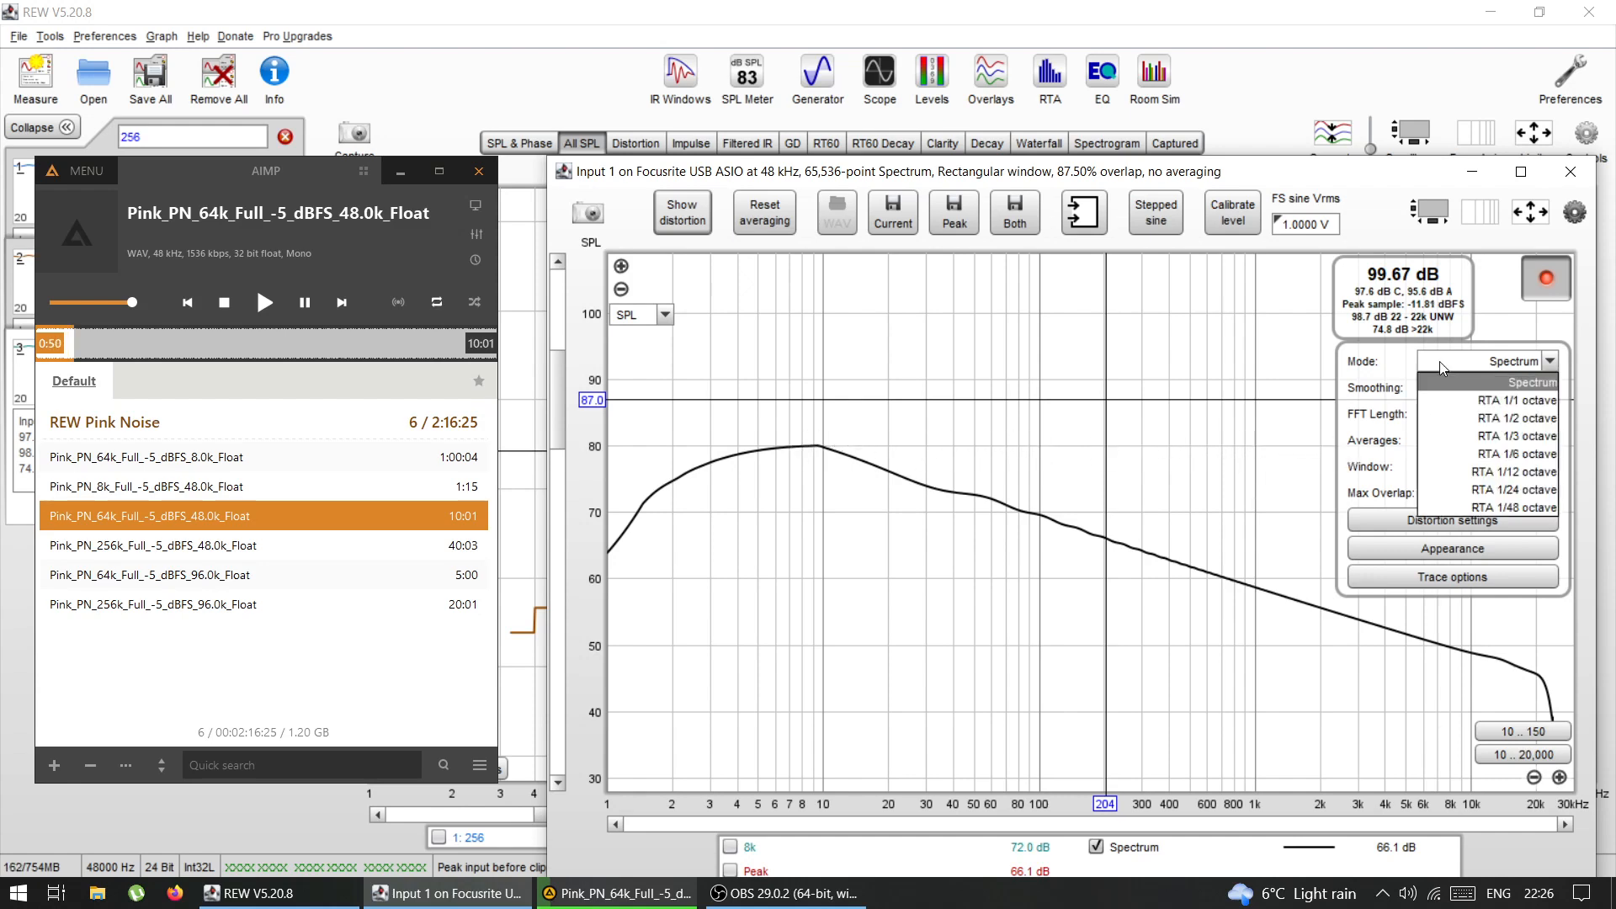
pyautogui.click(1495, 396)
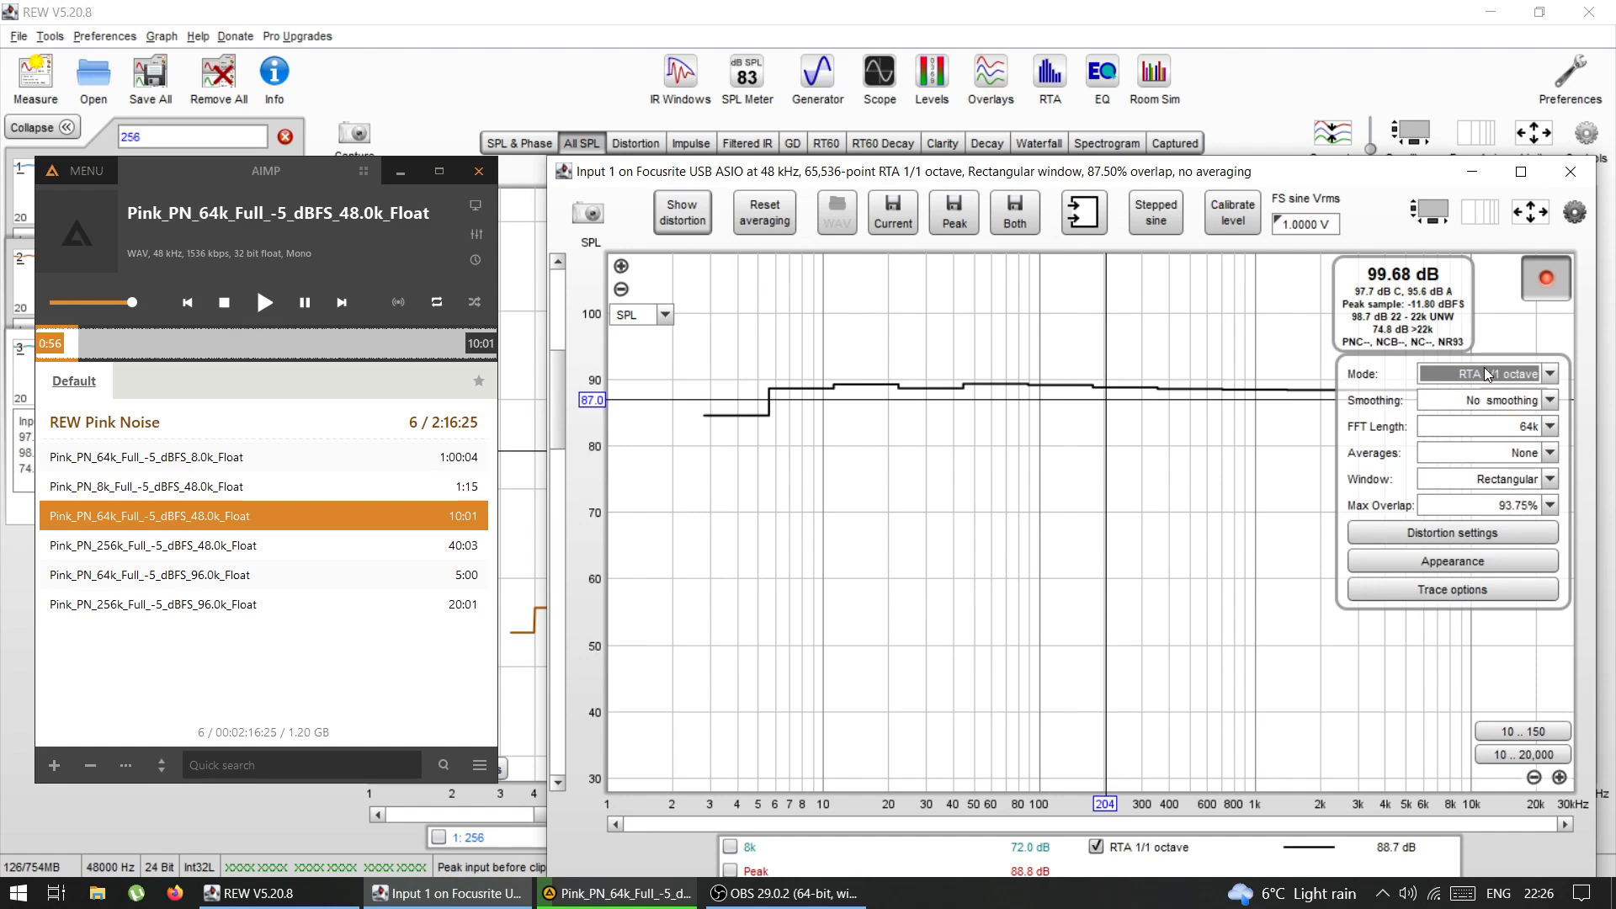
pyautogui.click(1486, 374)
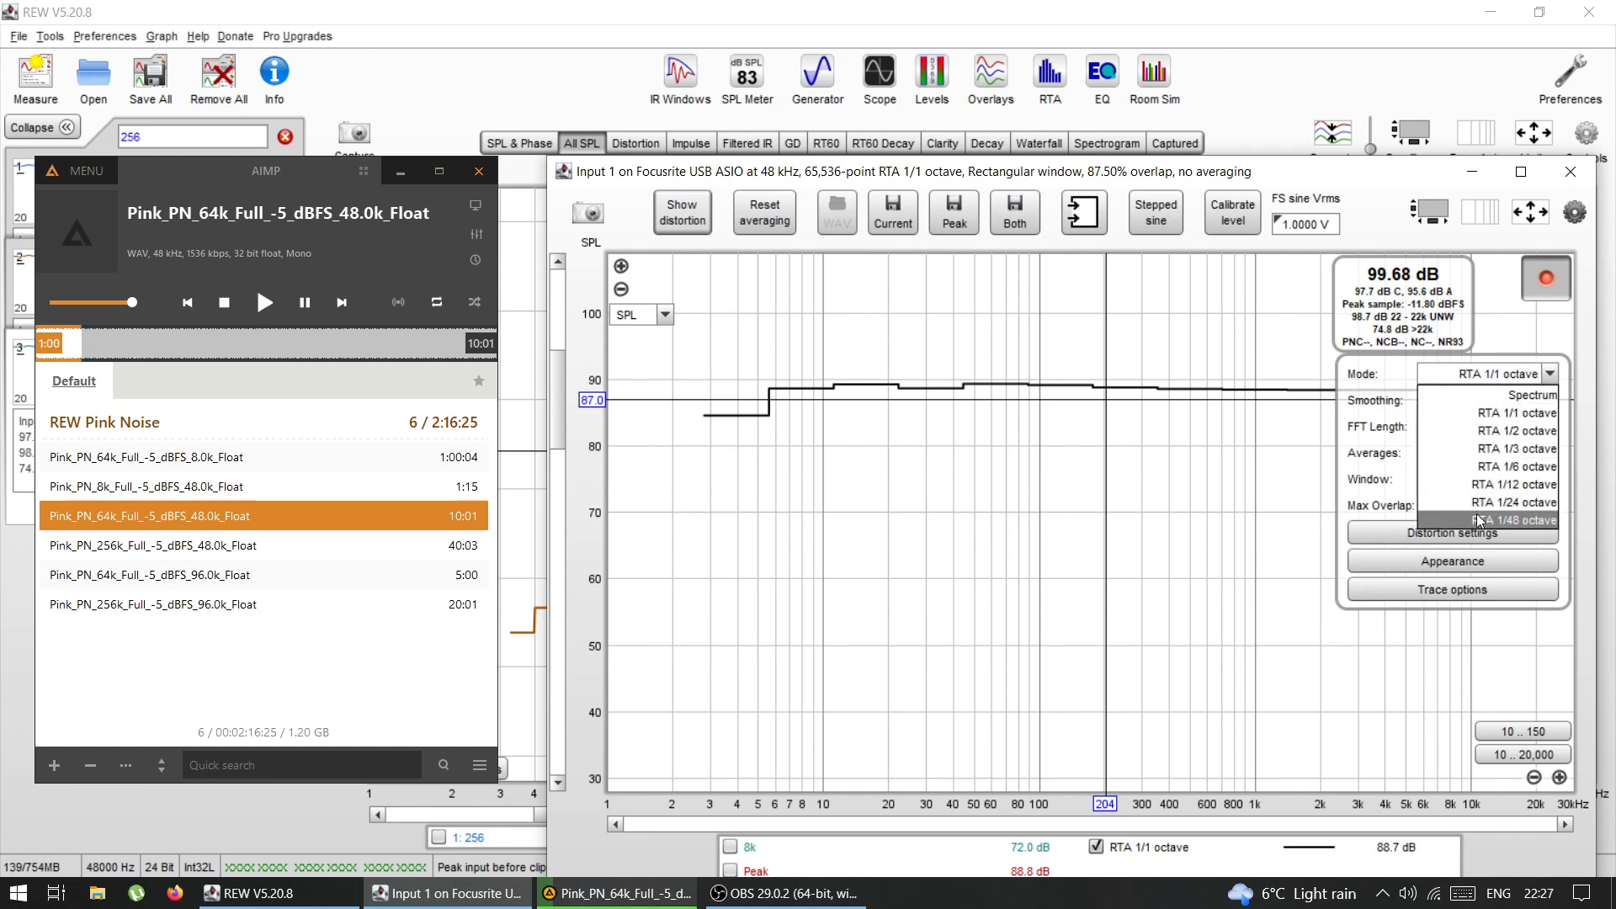
pyautogui.click(1487, 414)
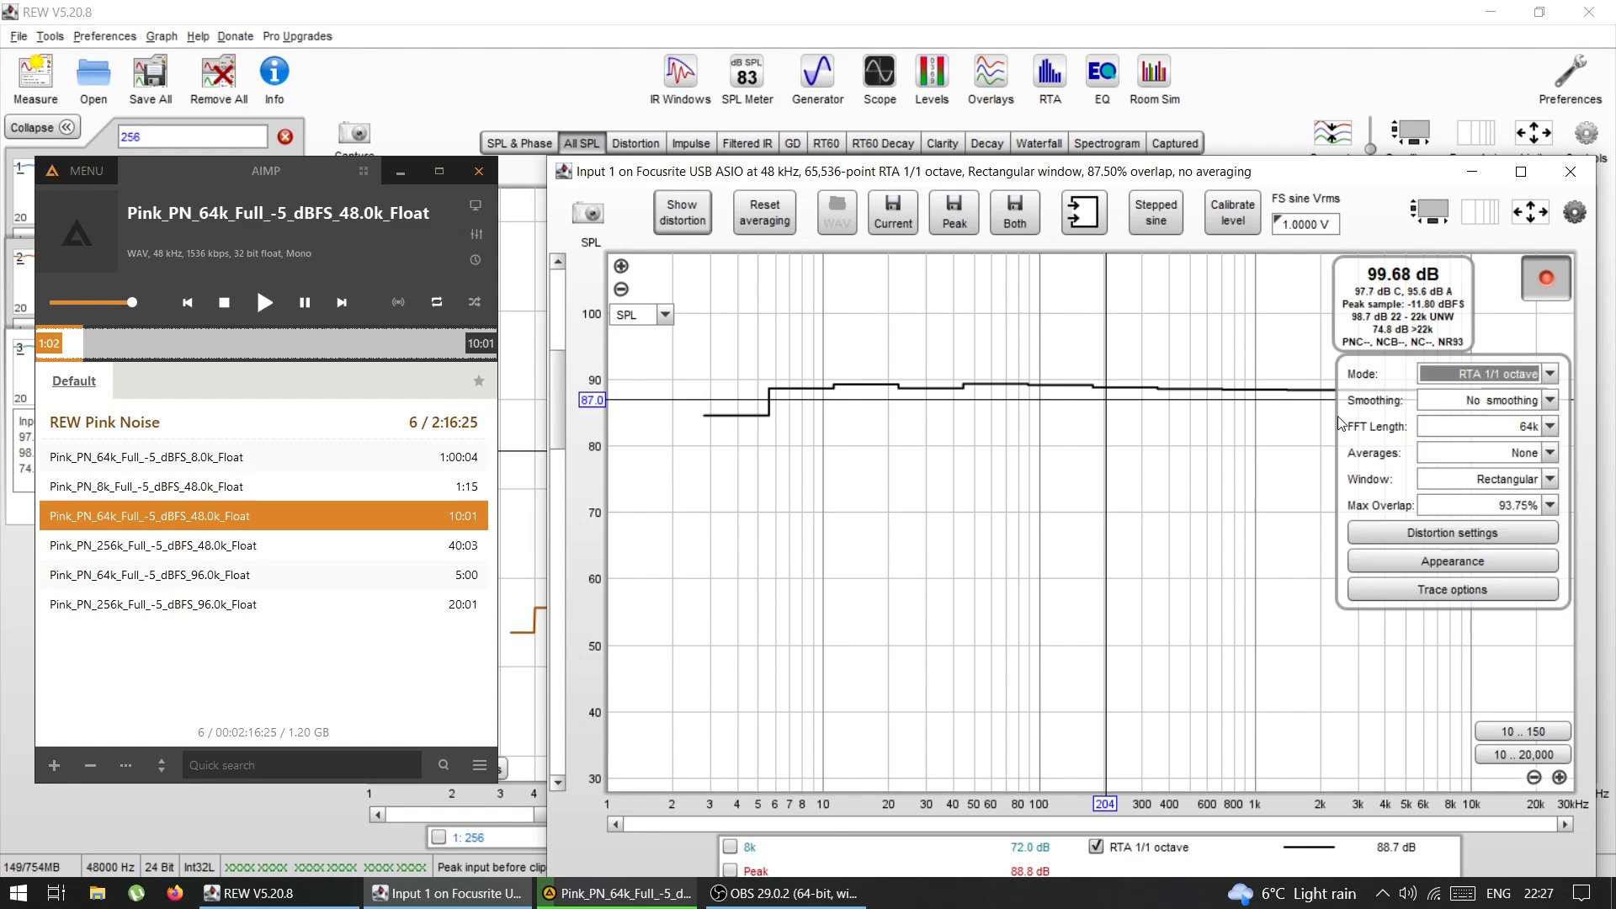
pyautogui.click(1504, 377)
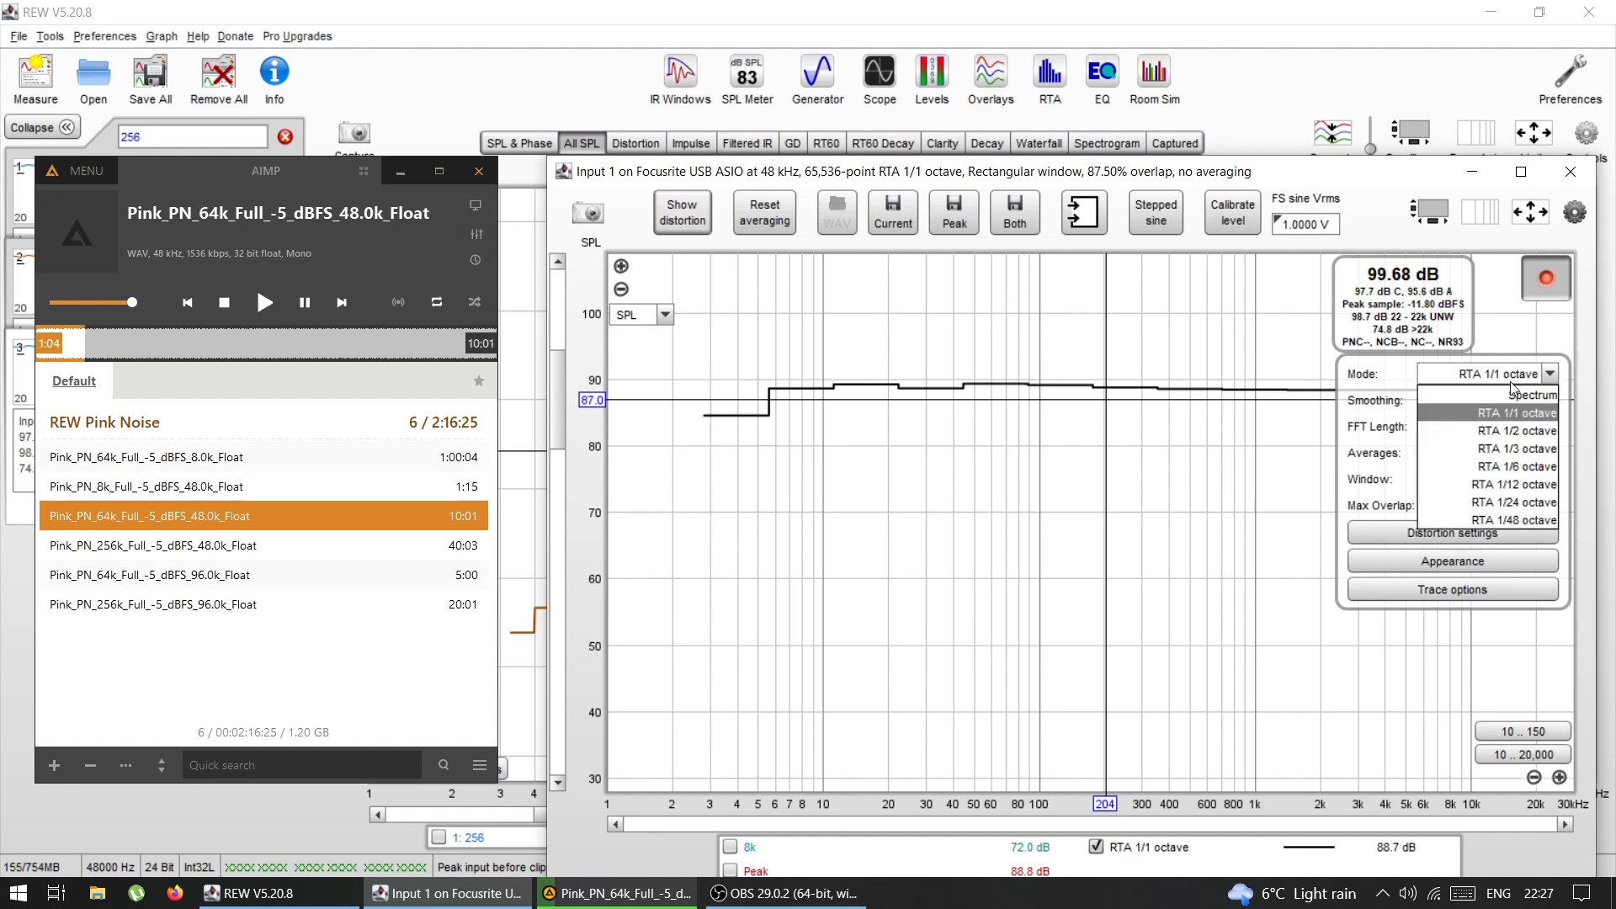
pyautogui.click(1477, 519)
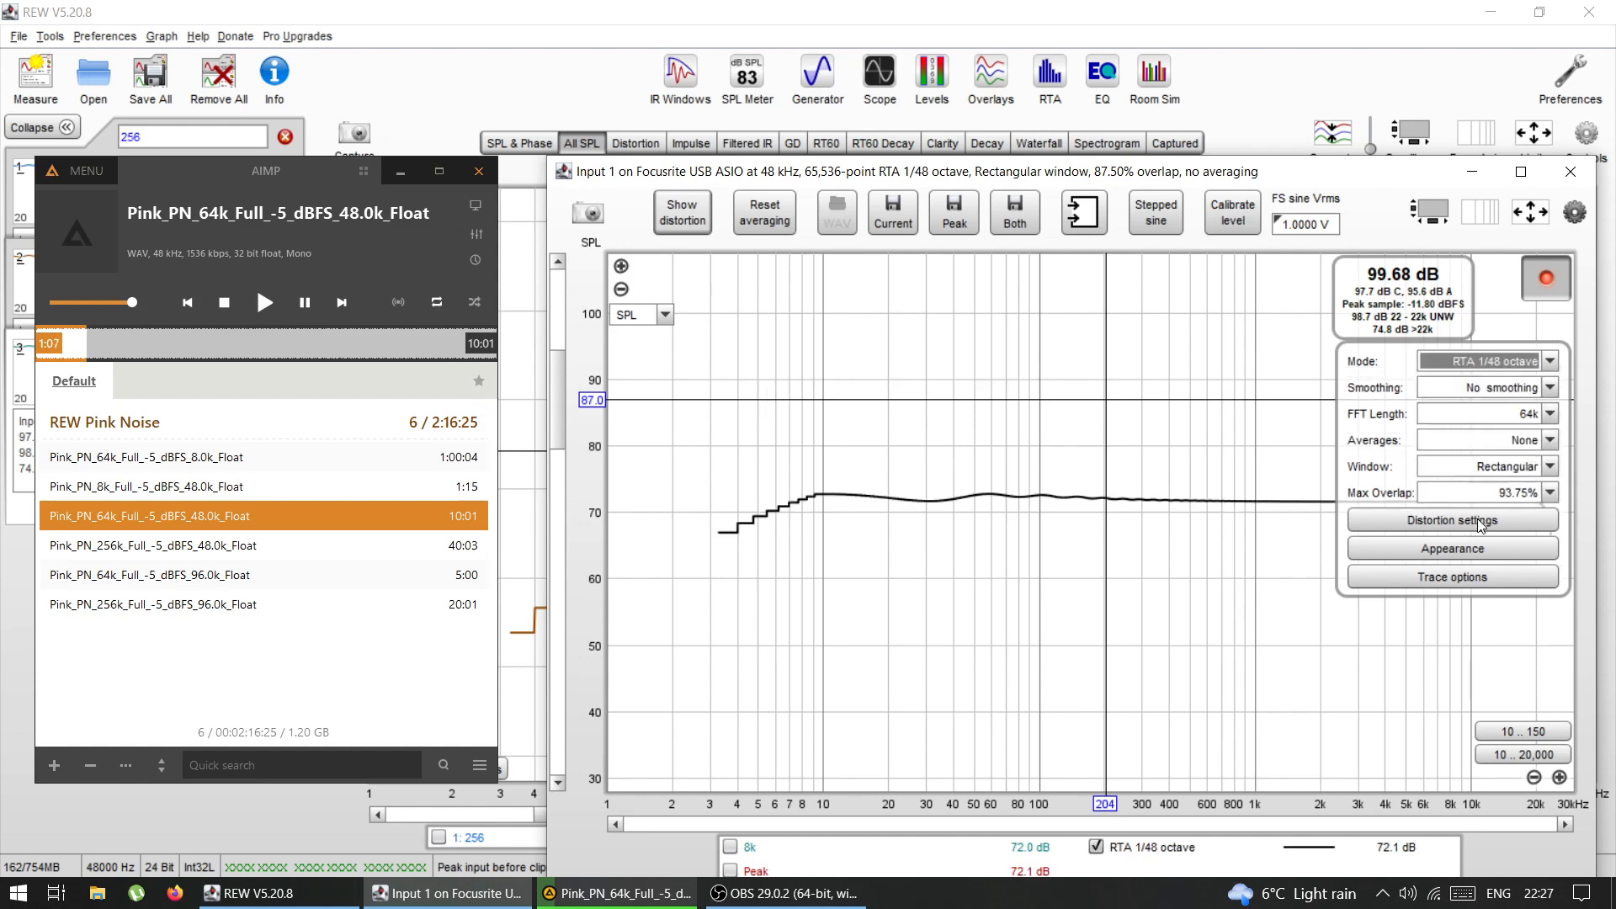
# Step: Try Var and 1/48 smoothing on the RTA trace, then return it to no smoothing
pyautogui.click(1452, 398)
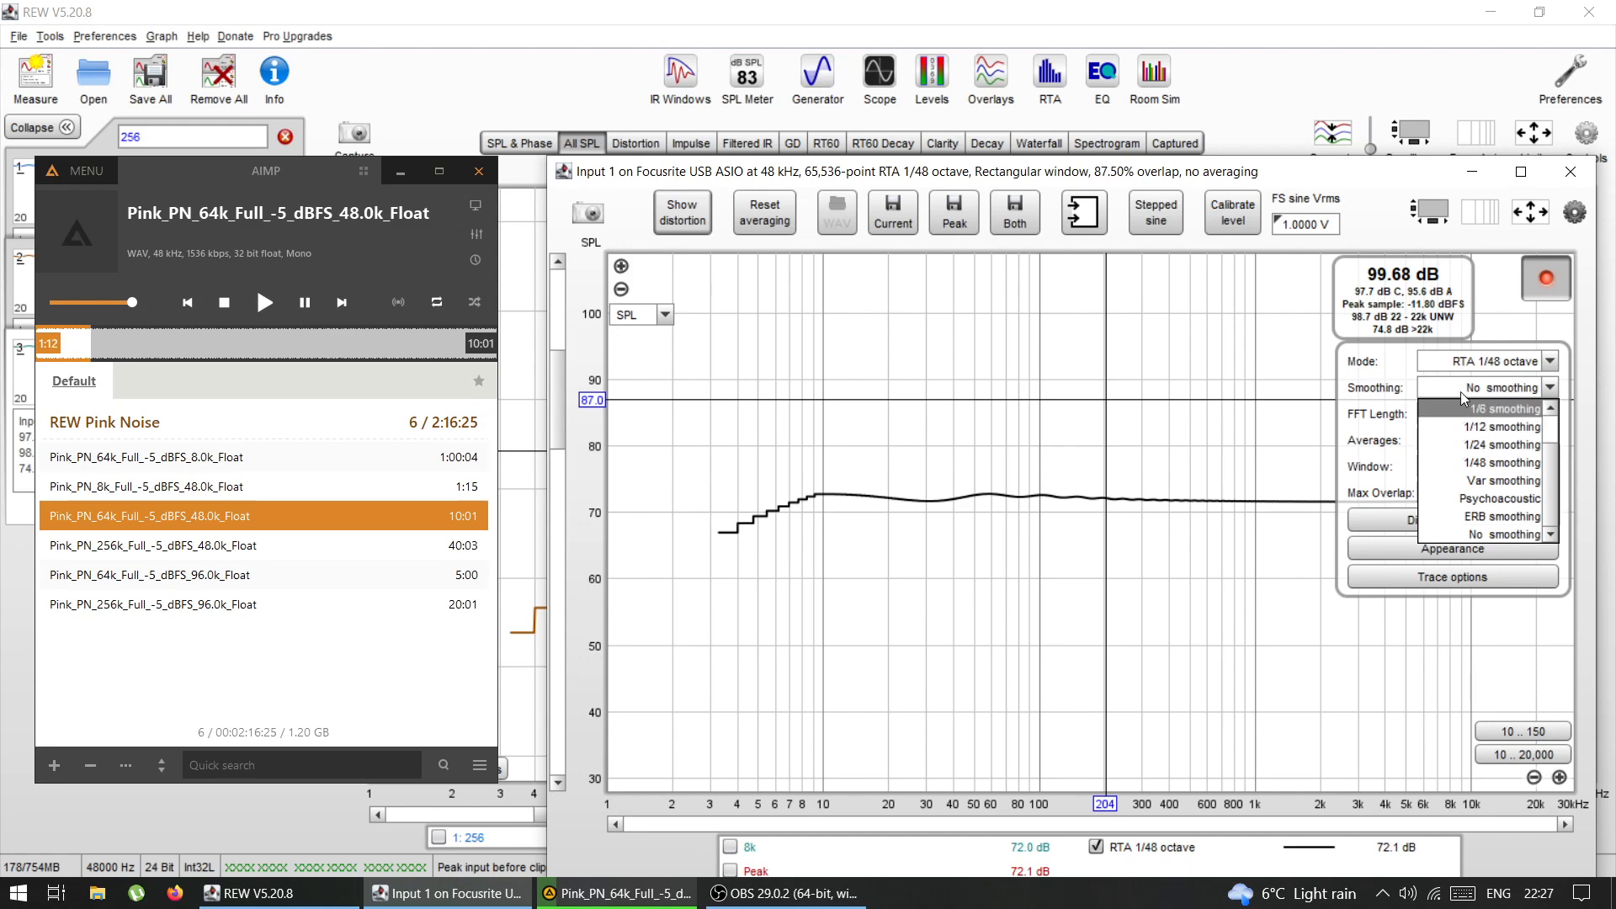
pyautogui.click(1468, 481)
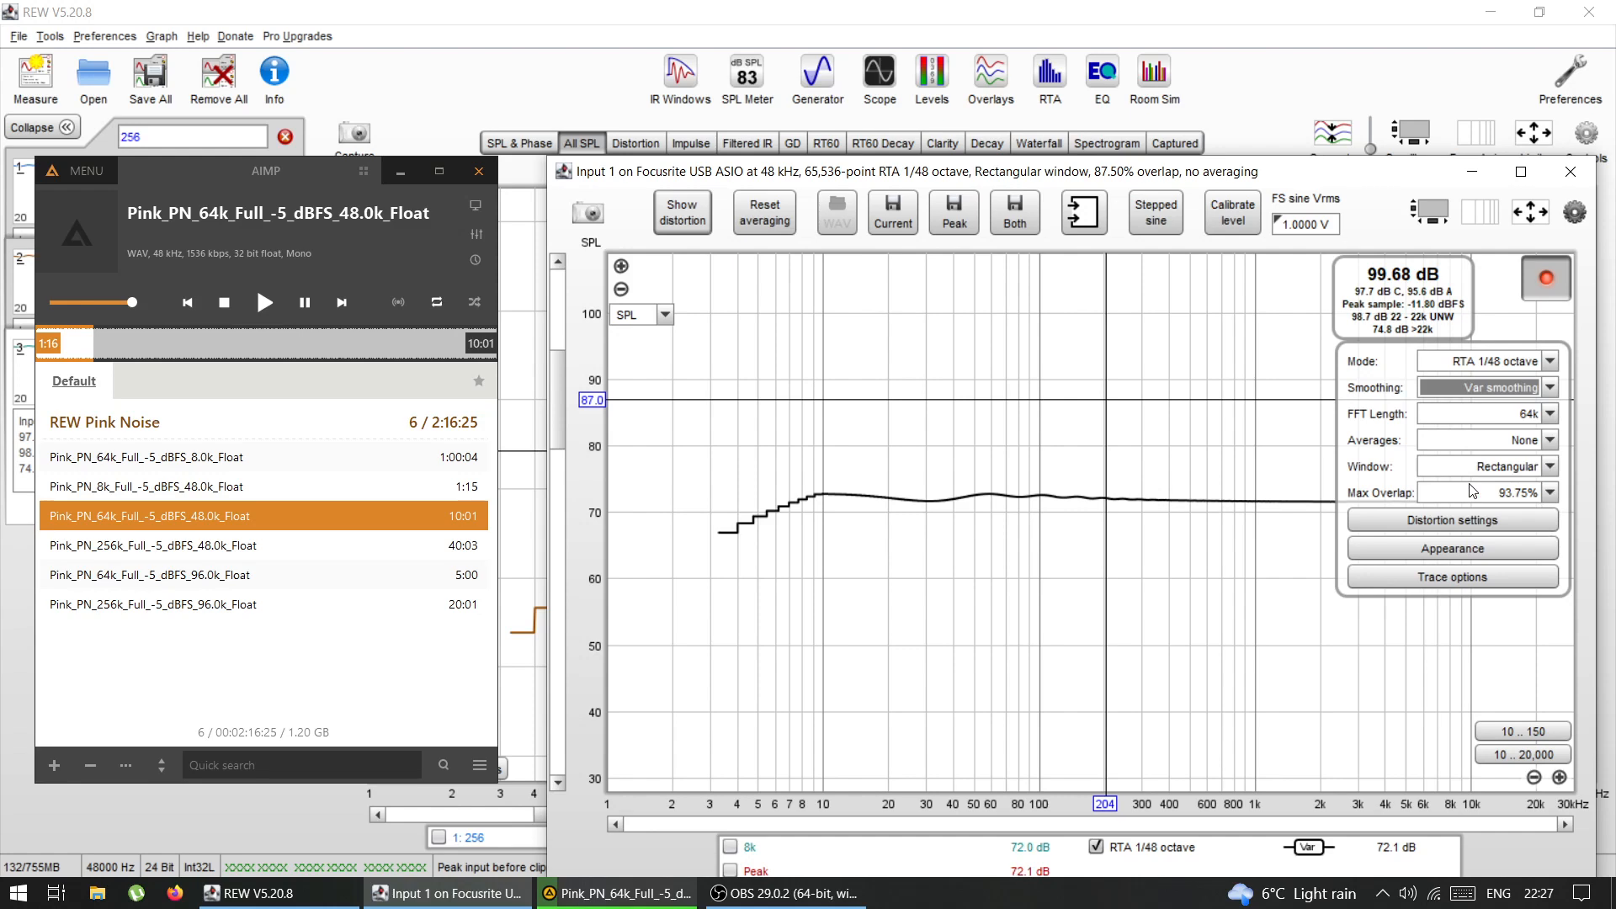
pyautogui.click(1479, 388)
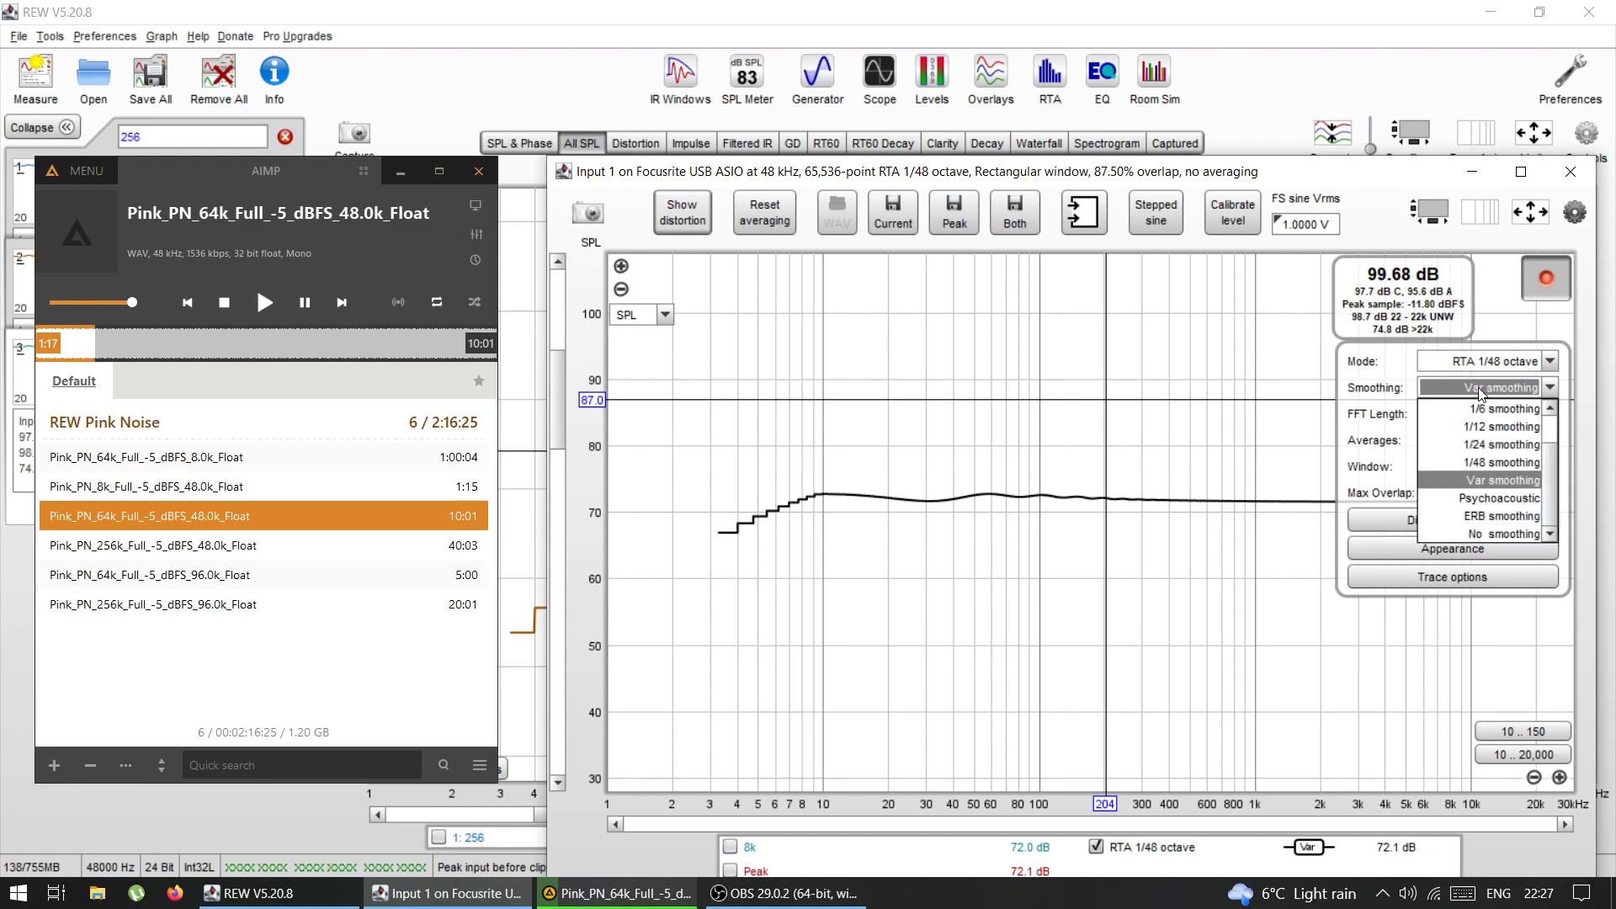
pyautogui.click(1474, 466)
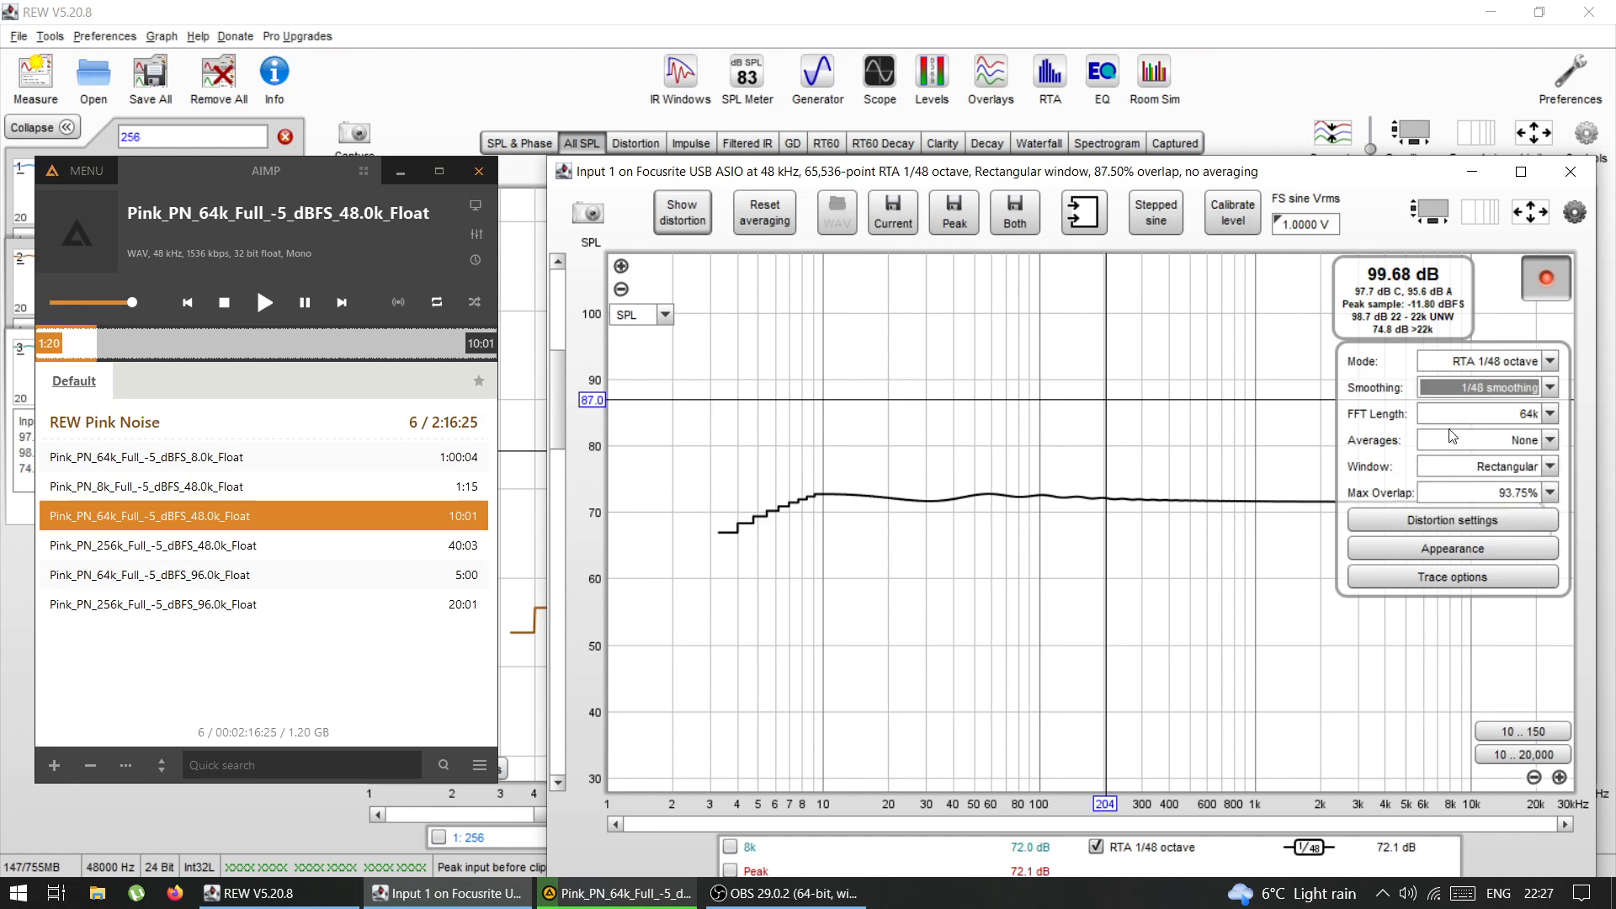
pyautogui.click(1451, 391)
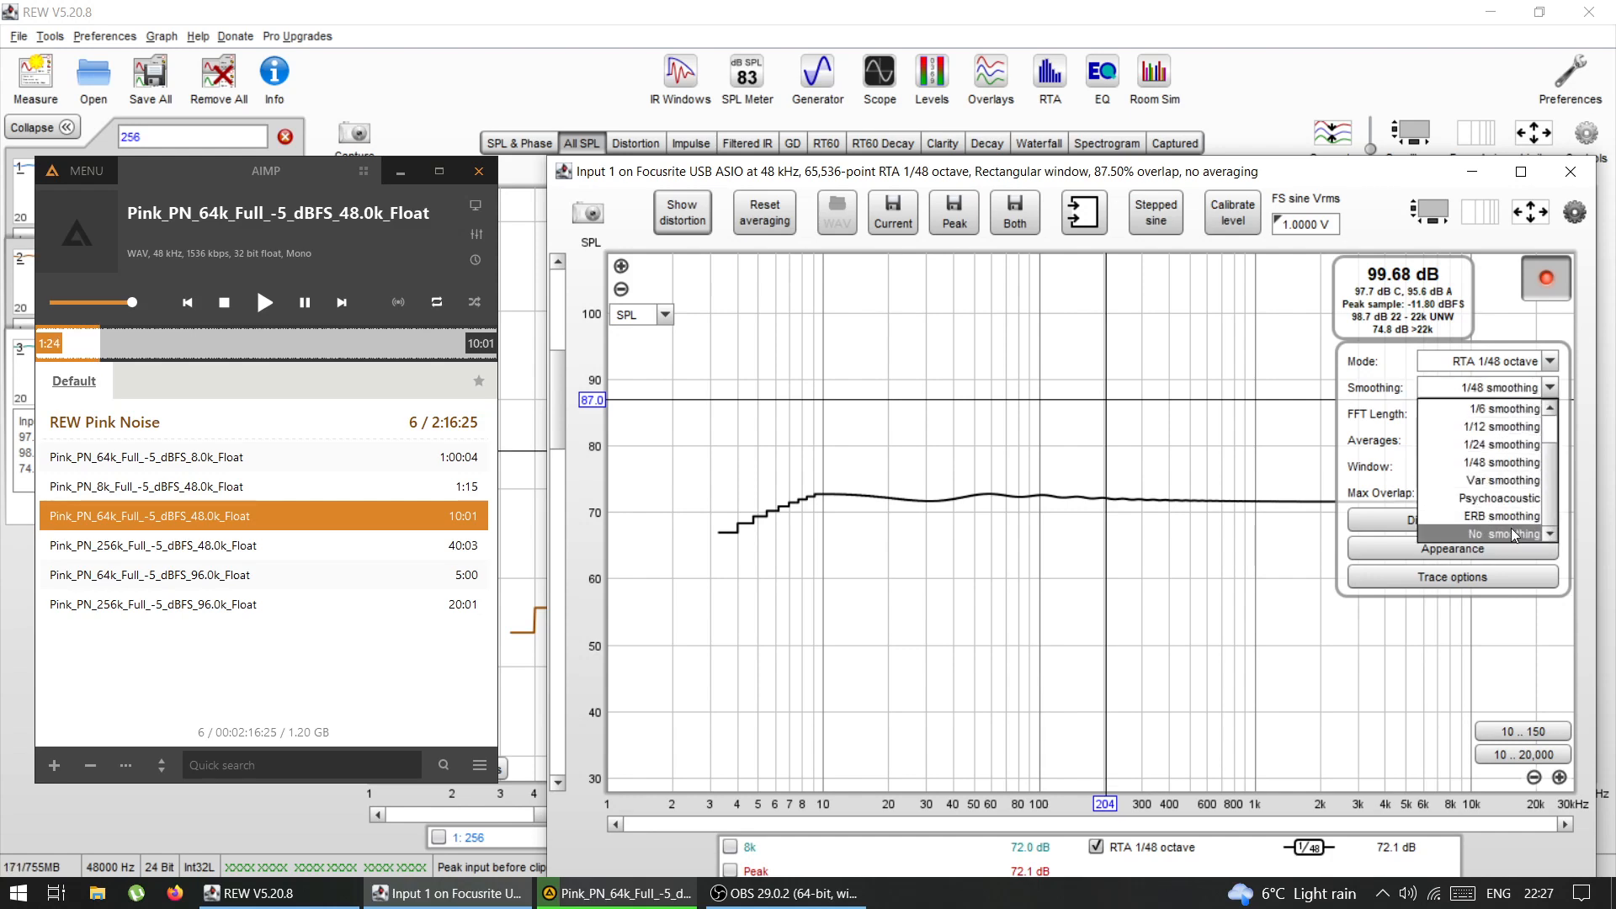
pyautogui.click(1483, 533)
# Step: Review the RTA appearance settings and close them
pyautogui.click(1453, 548)
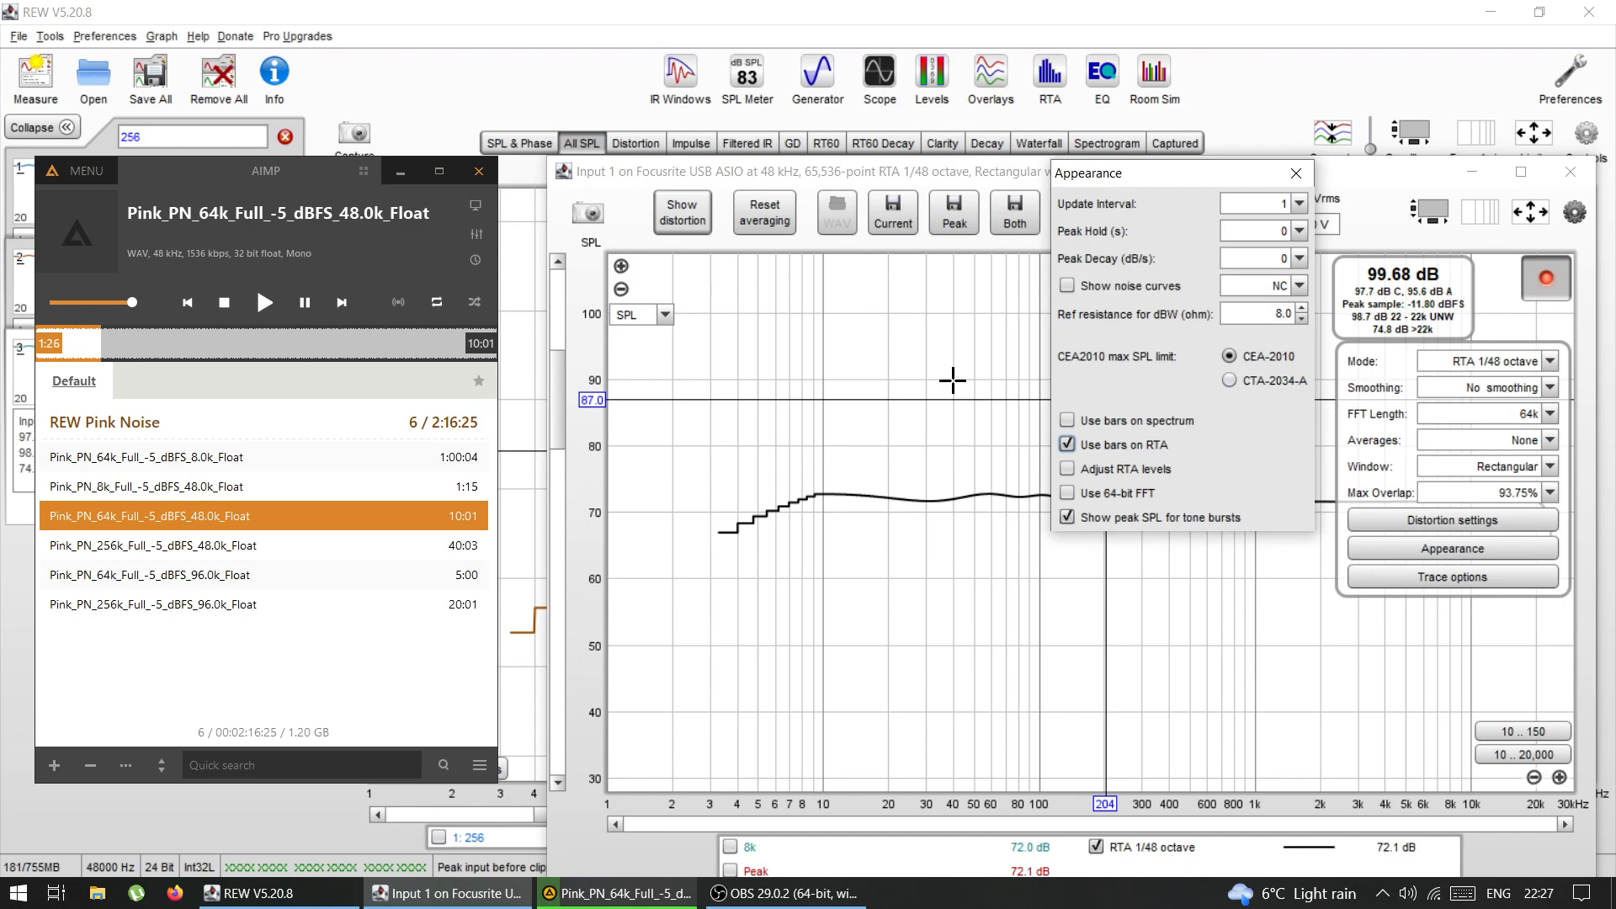
pyautogui.click(1294, 175)
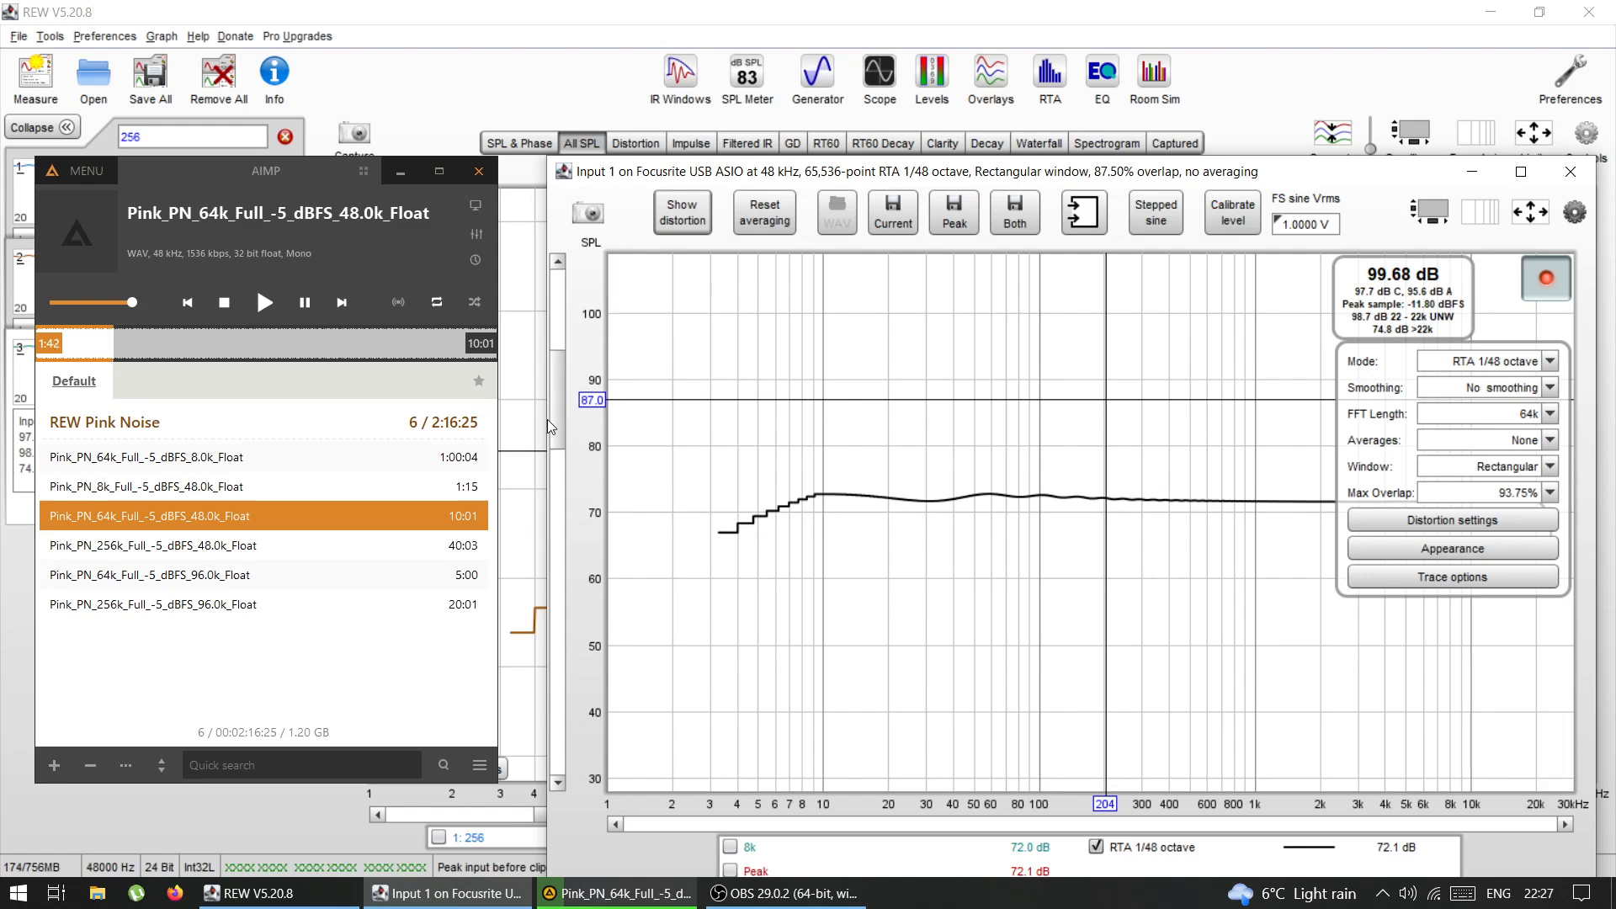
pyautogui.moveTo(563, 417); pyautogui.dragTo(564, 391)
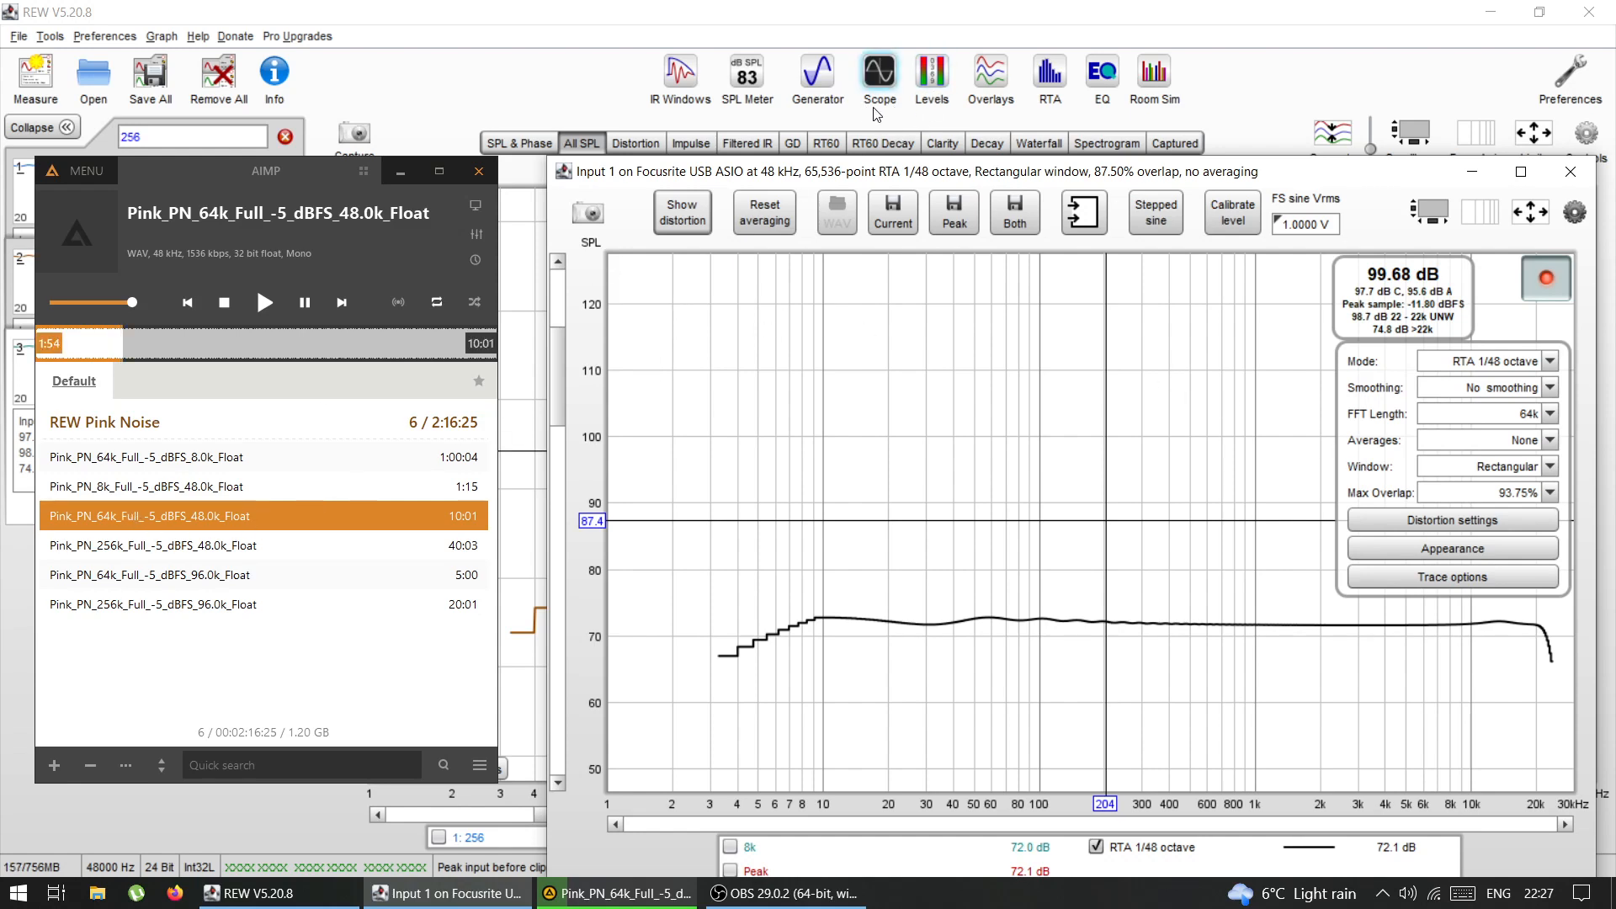
# Step: Try the Hann, Blackman-Harris 4, Flat-Top and Dolph-Chebyshev 150 windows on the RTA and return to Rectangular
pyautogui.click(1439, 474)
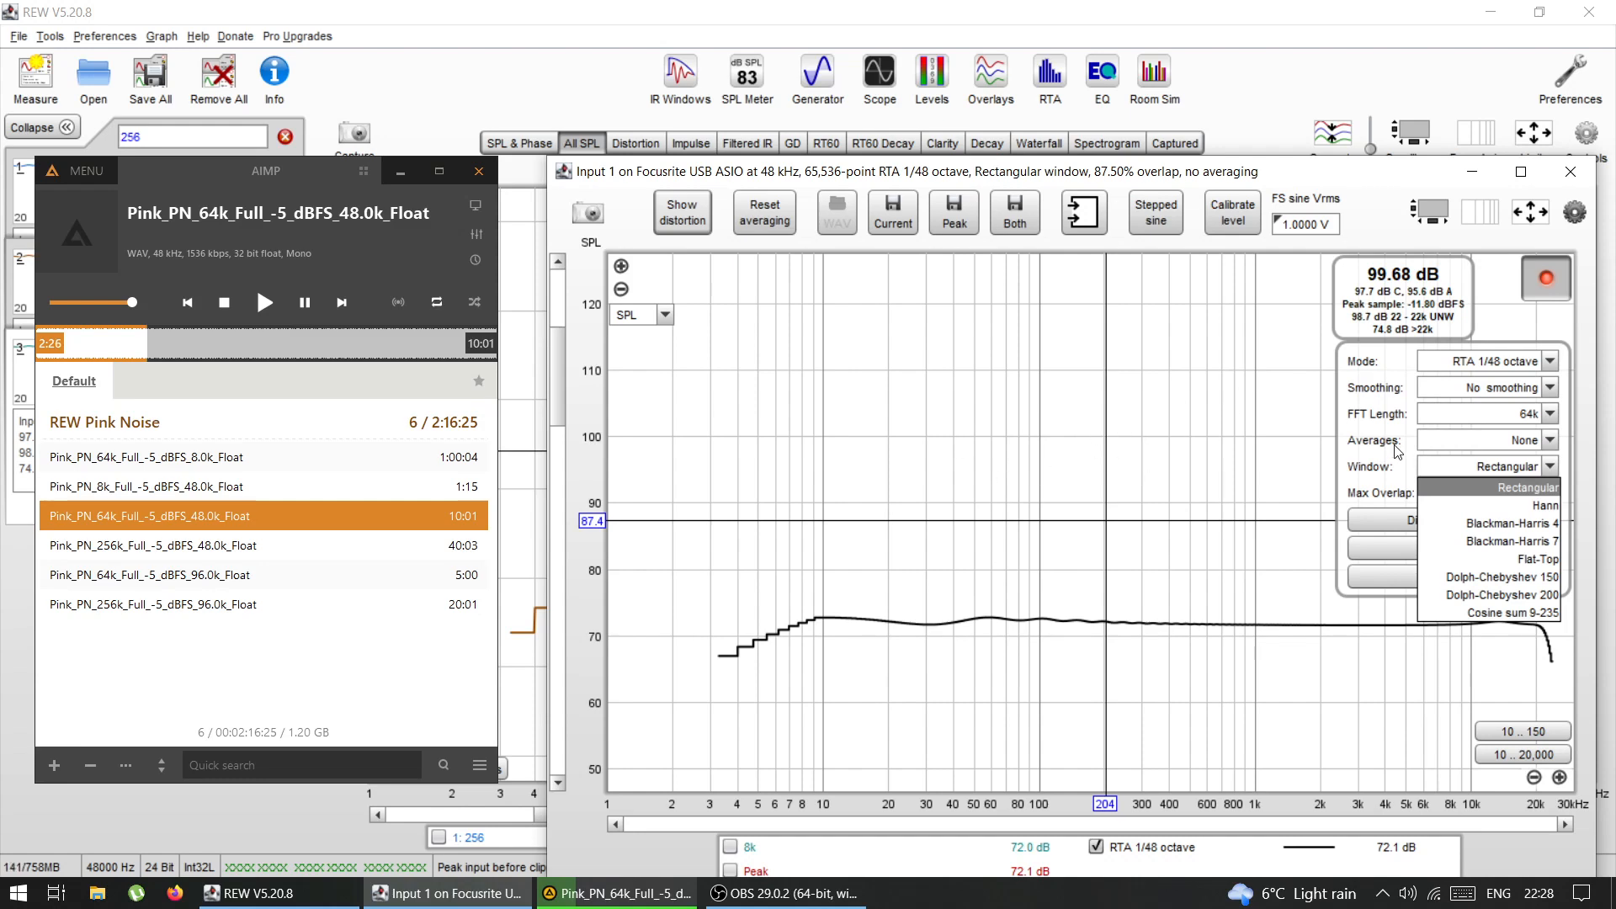
pyautogui.click(1476, 508)
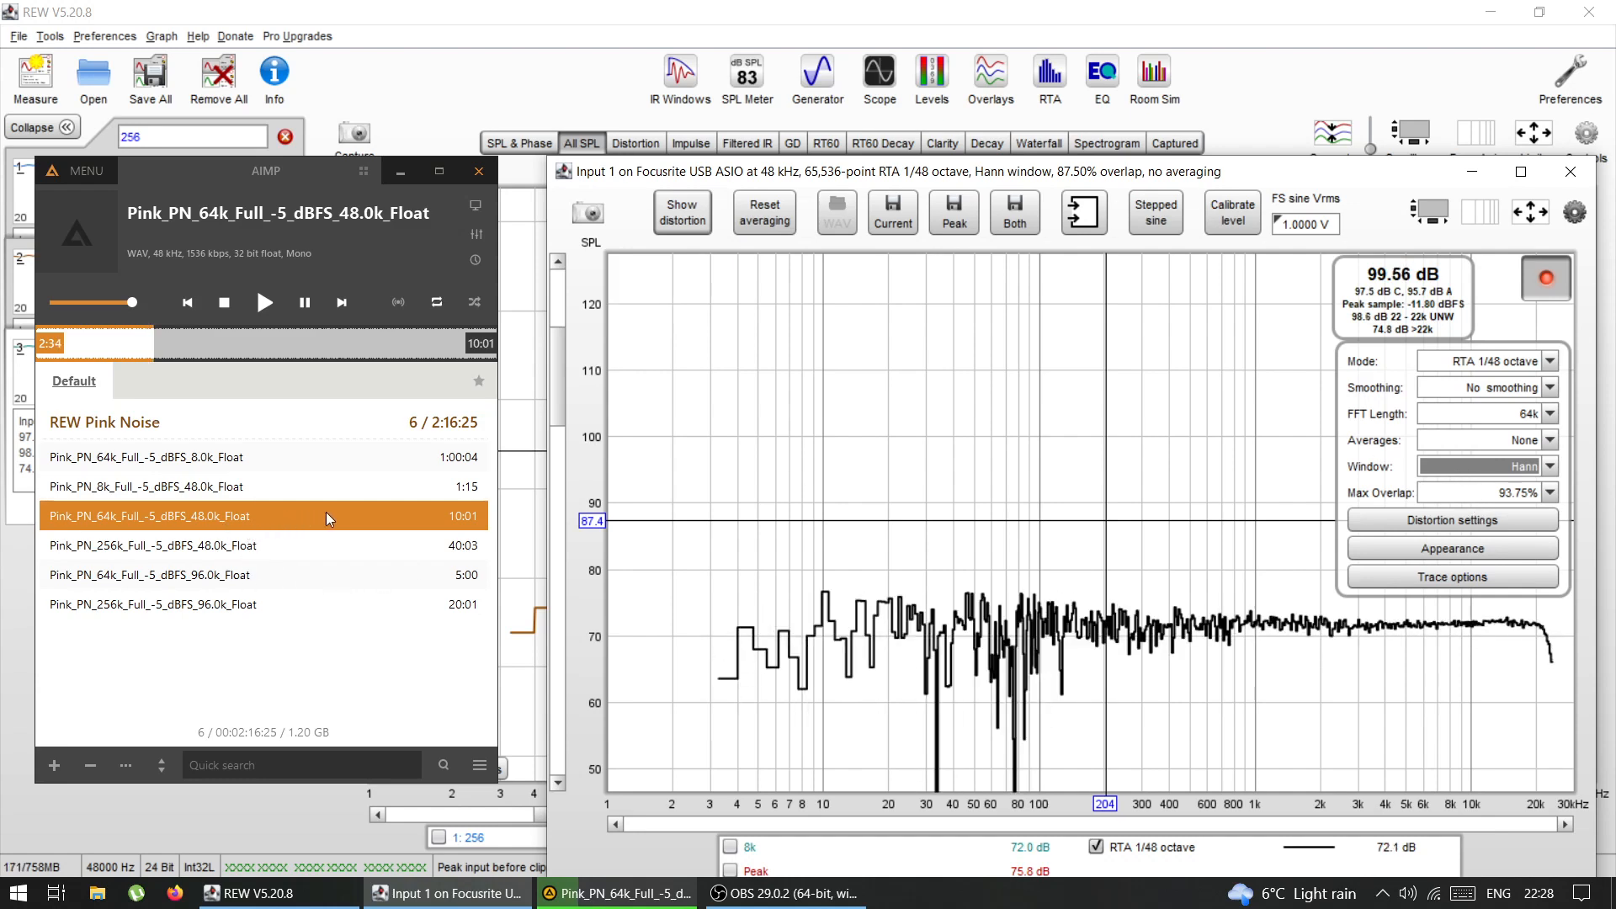
pyautogui.click(1502, 465)
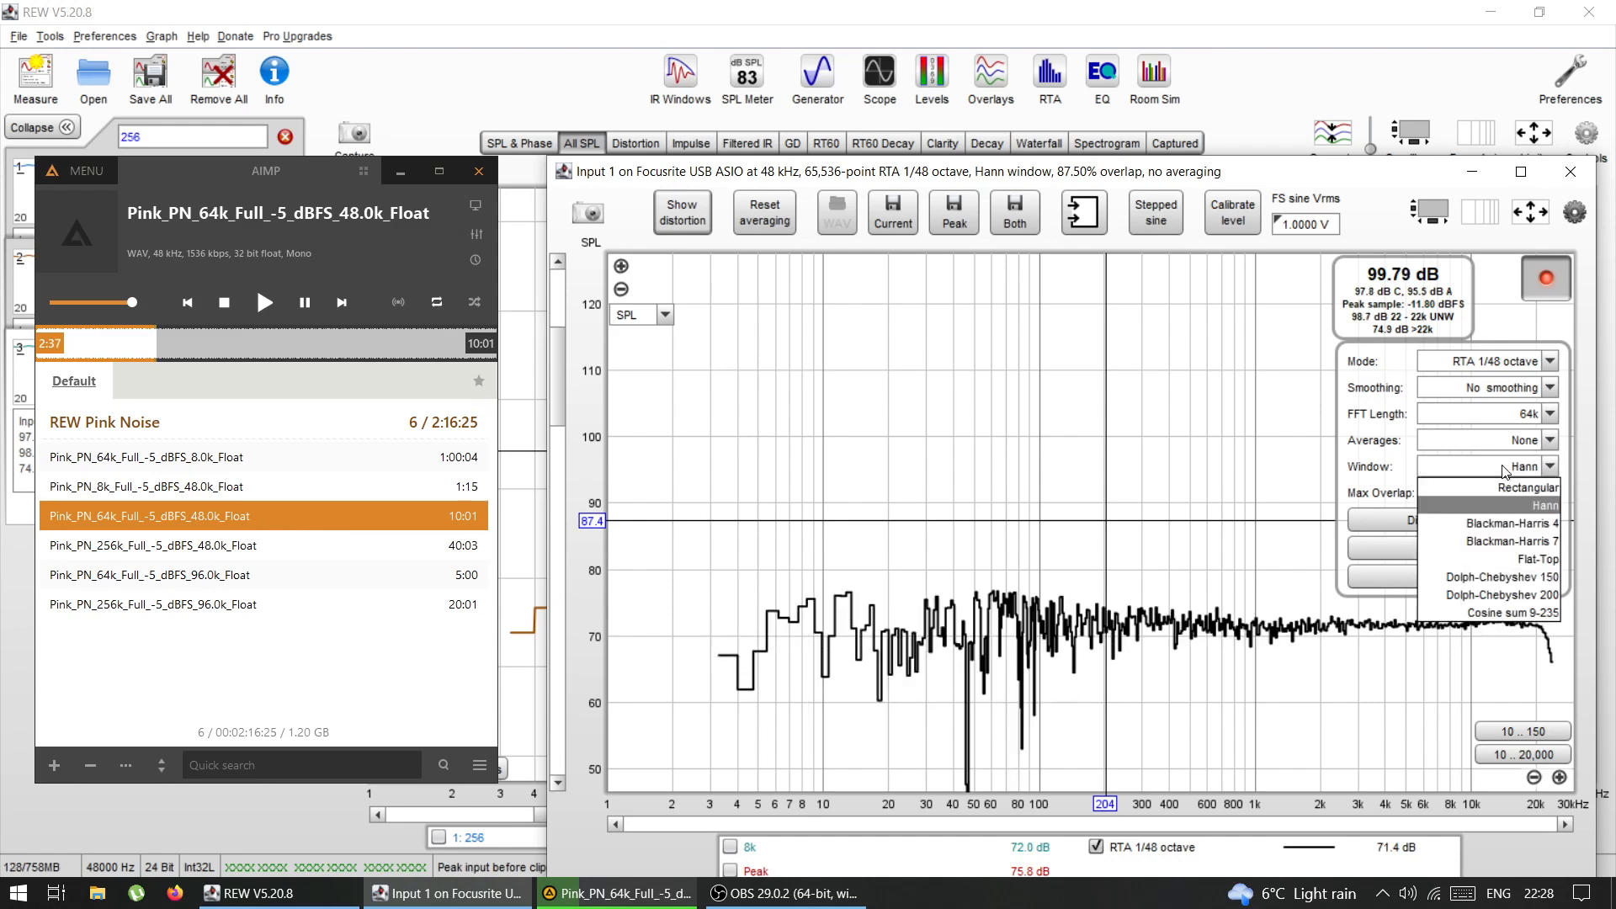
pyautogui.click(1489, 522)
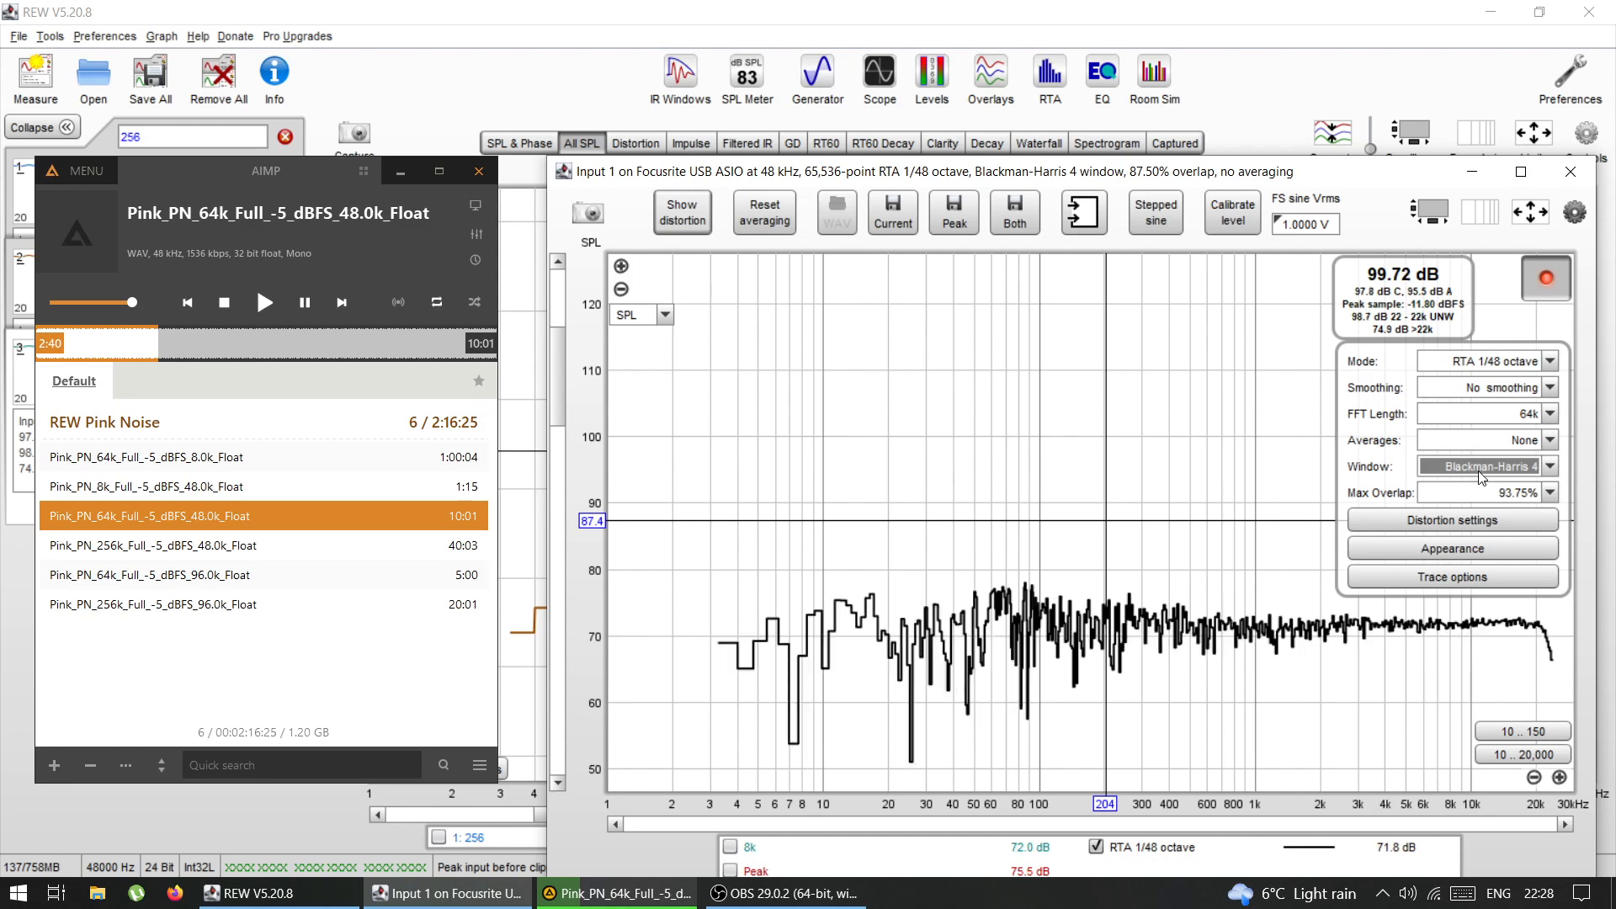
pyautogui.click(1482, 475)
pyautogui.click(1474, 553)
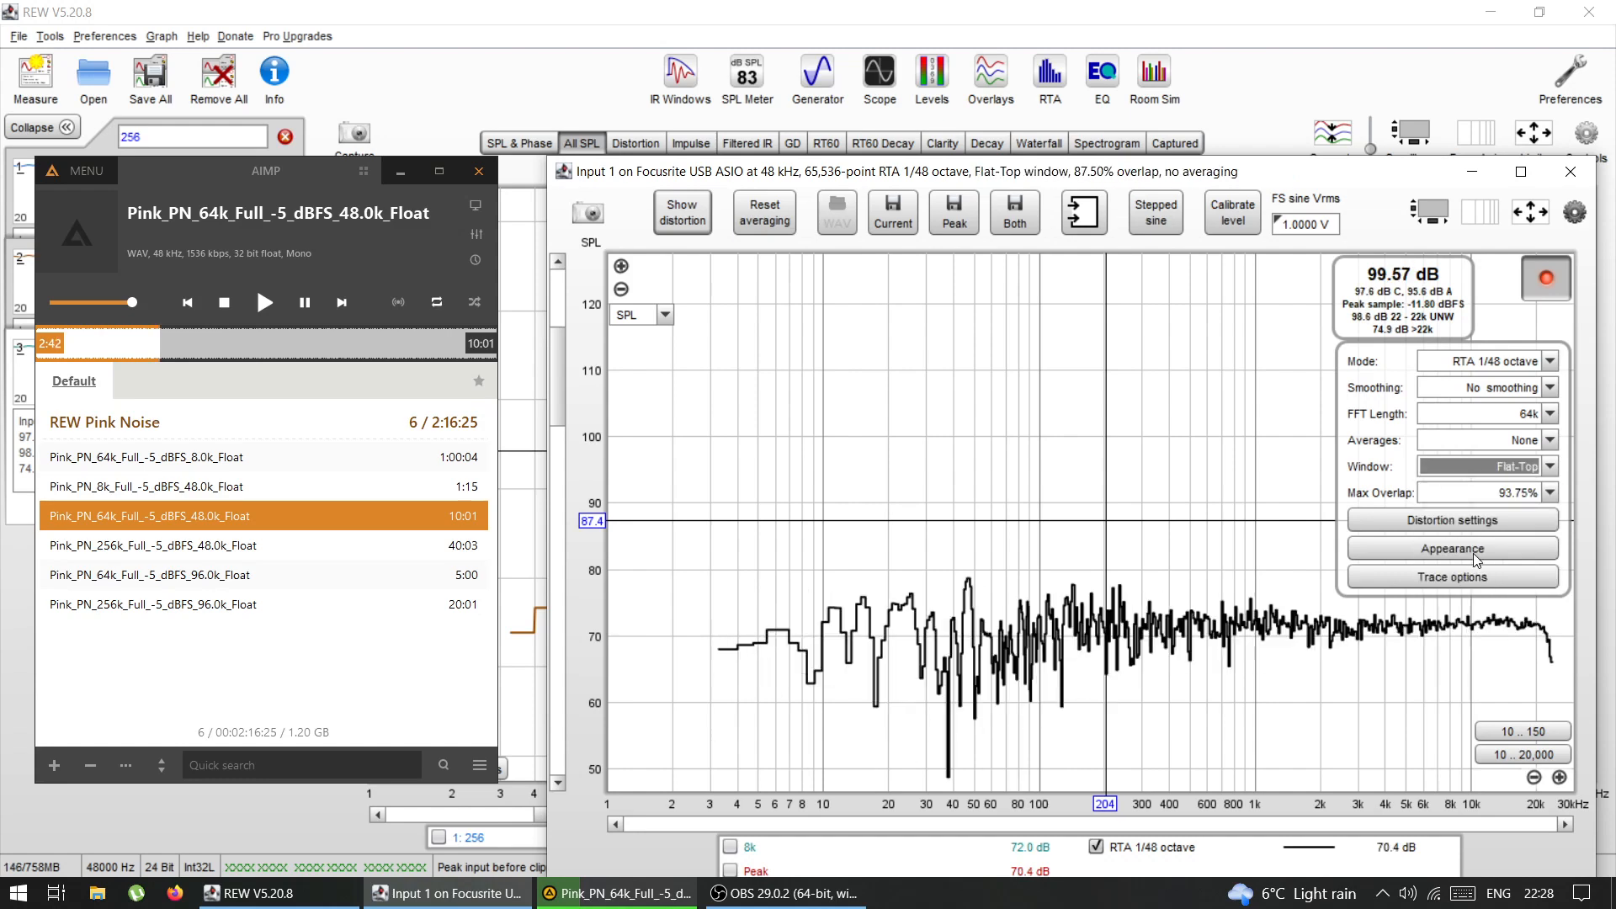
pyautogui.click(1463, 471)
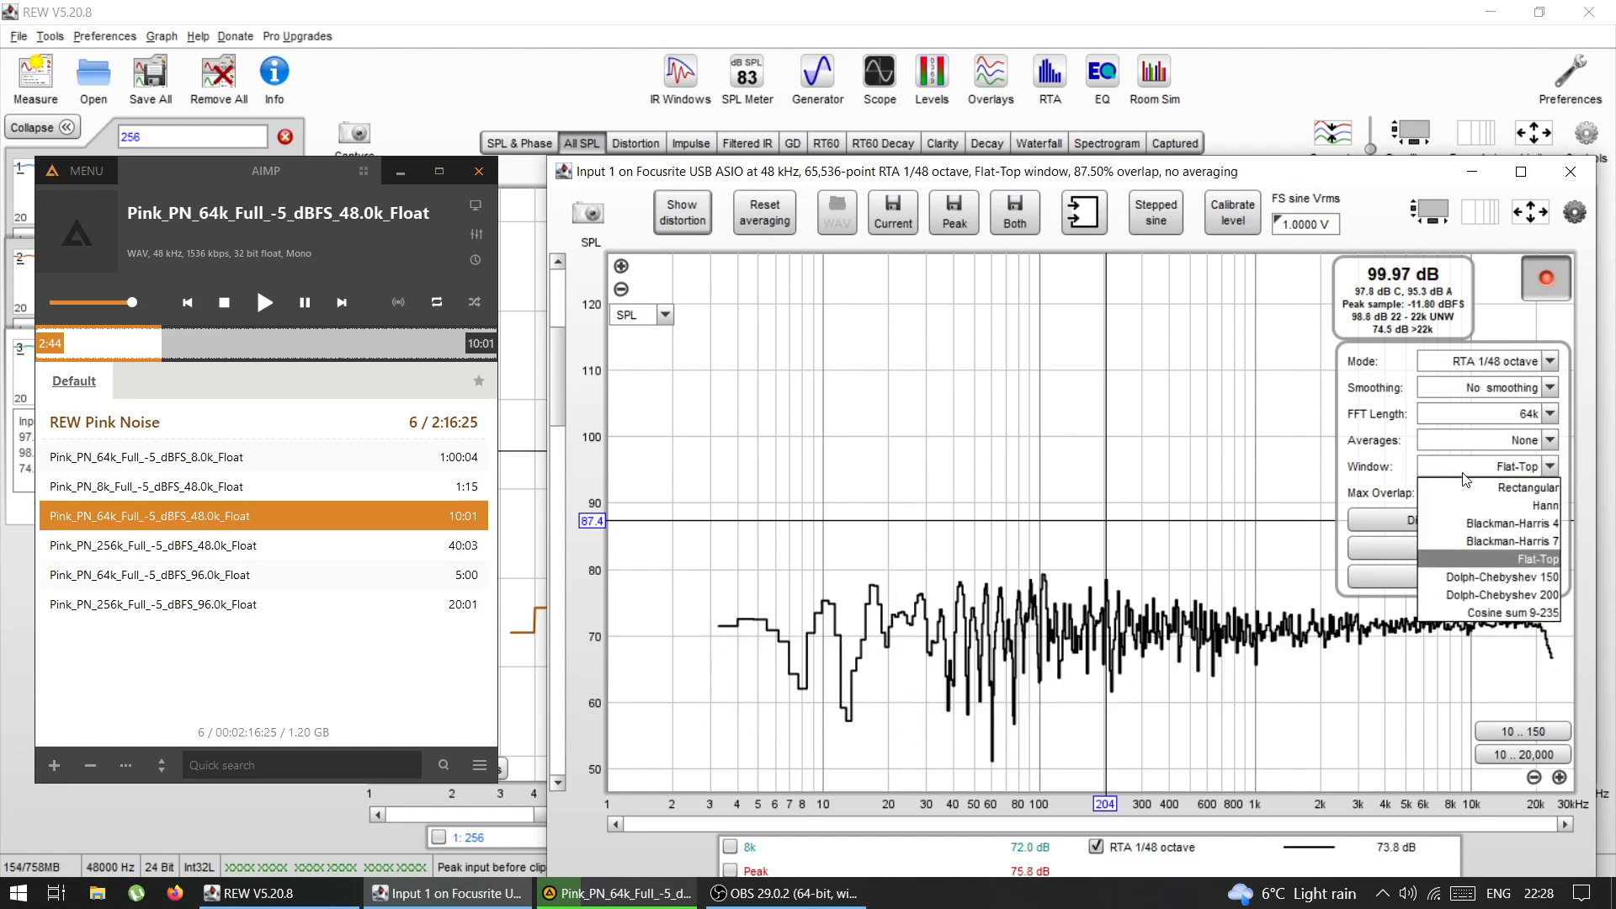
pyautogui.click(1469, 576)
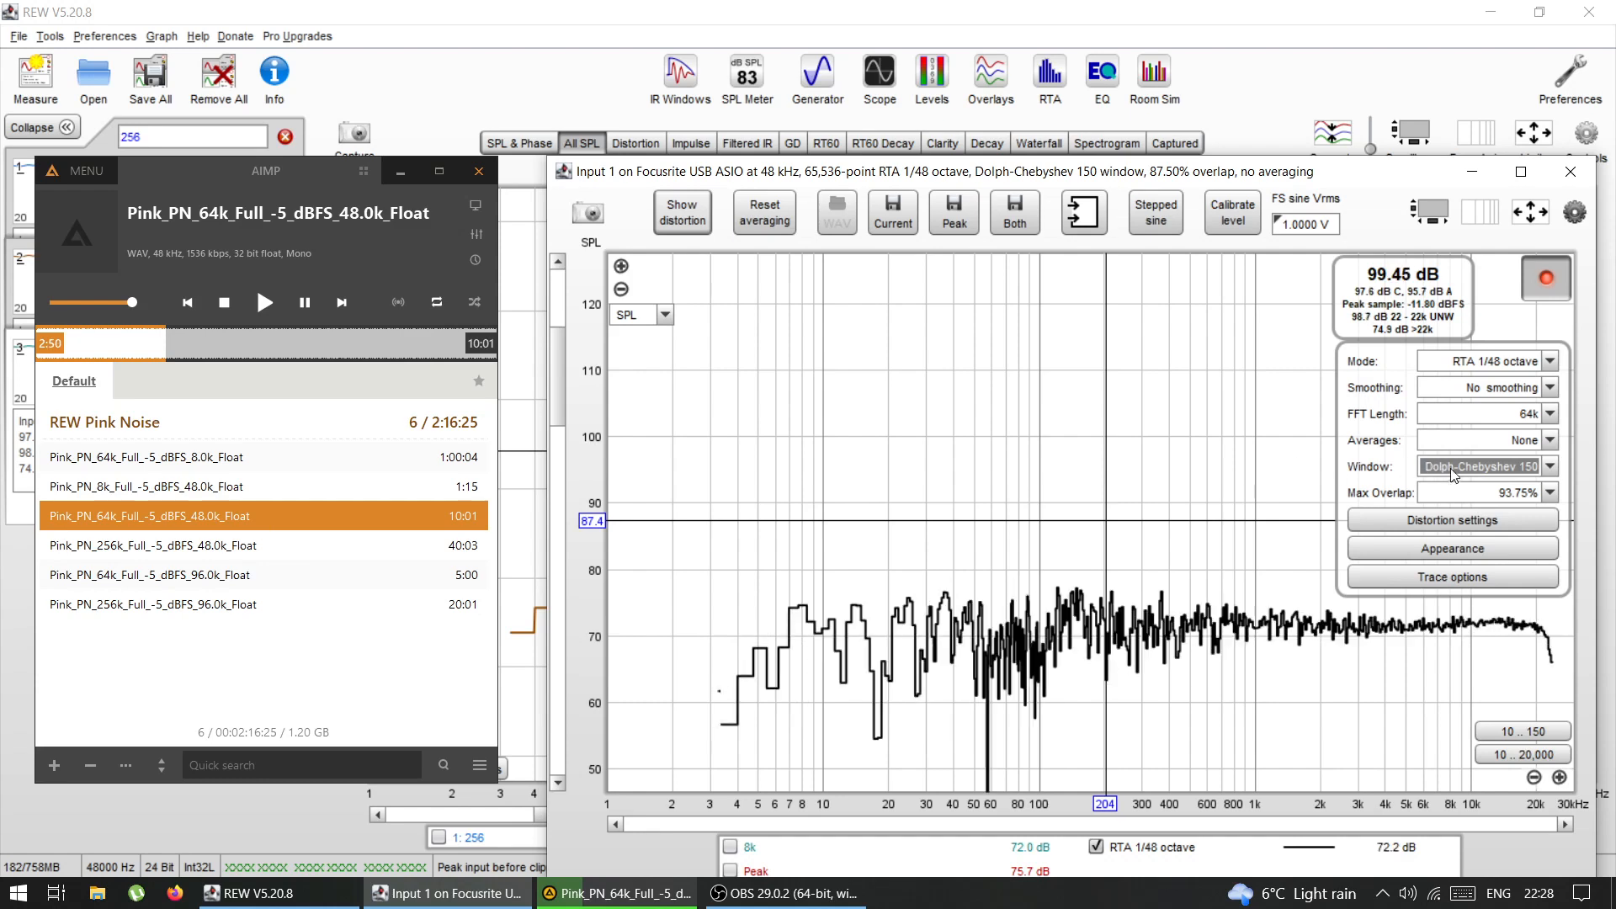
pyautogui.click(1480, 466)
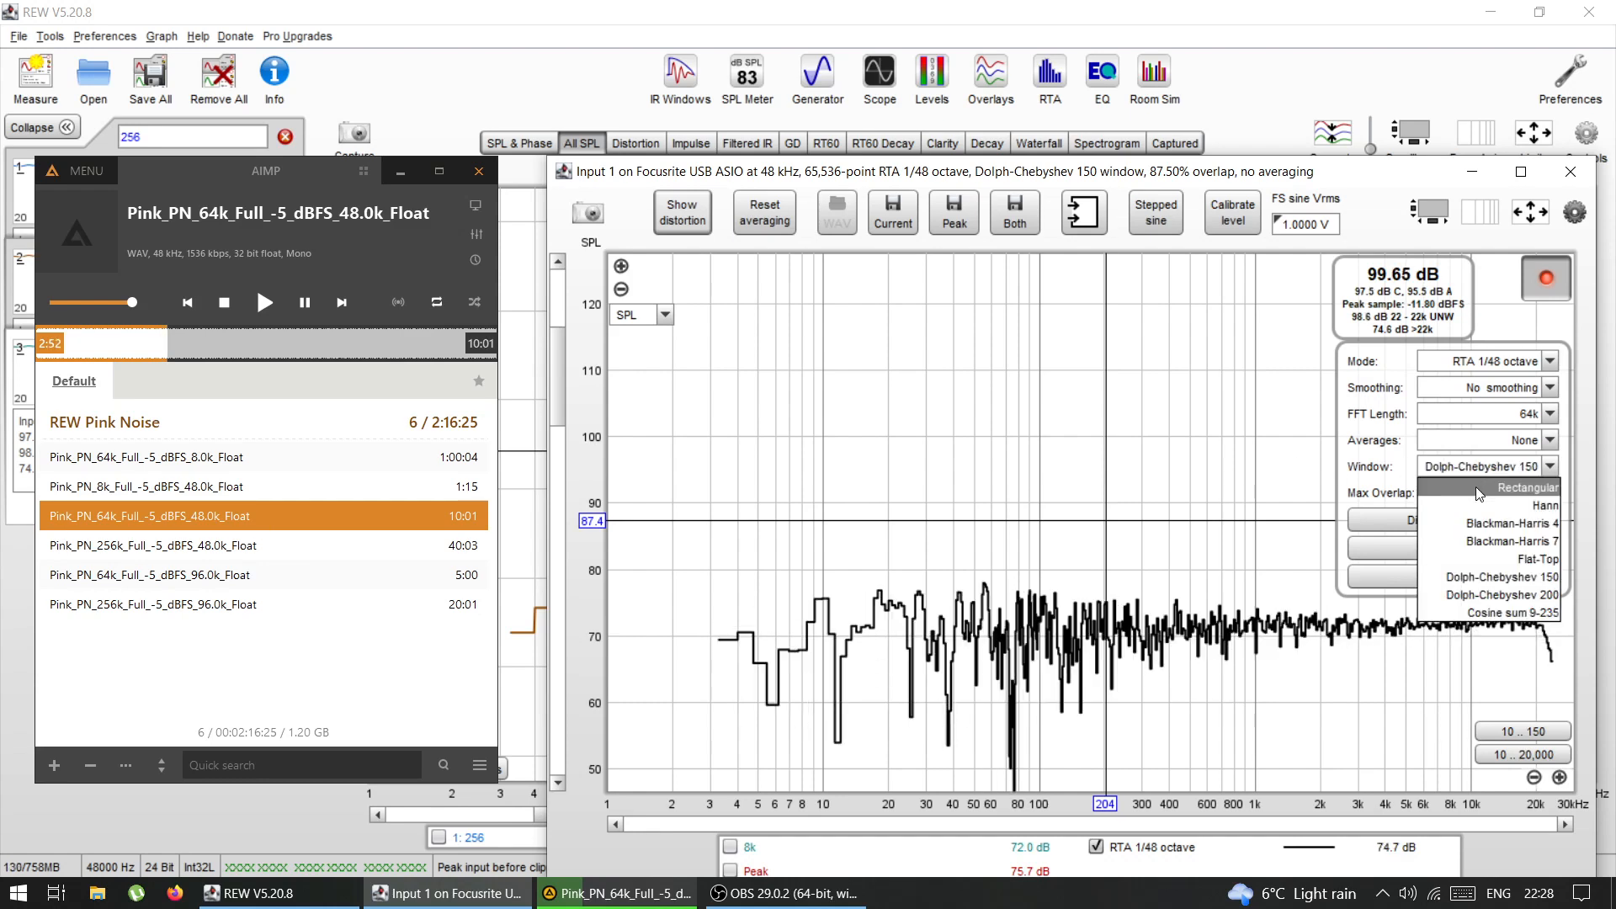
pyautogui.click(1478, 490)
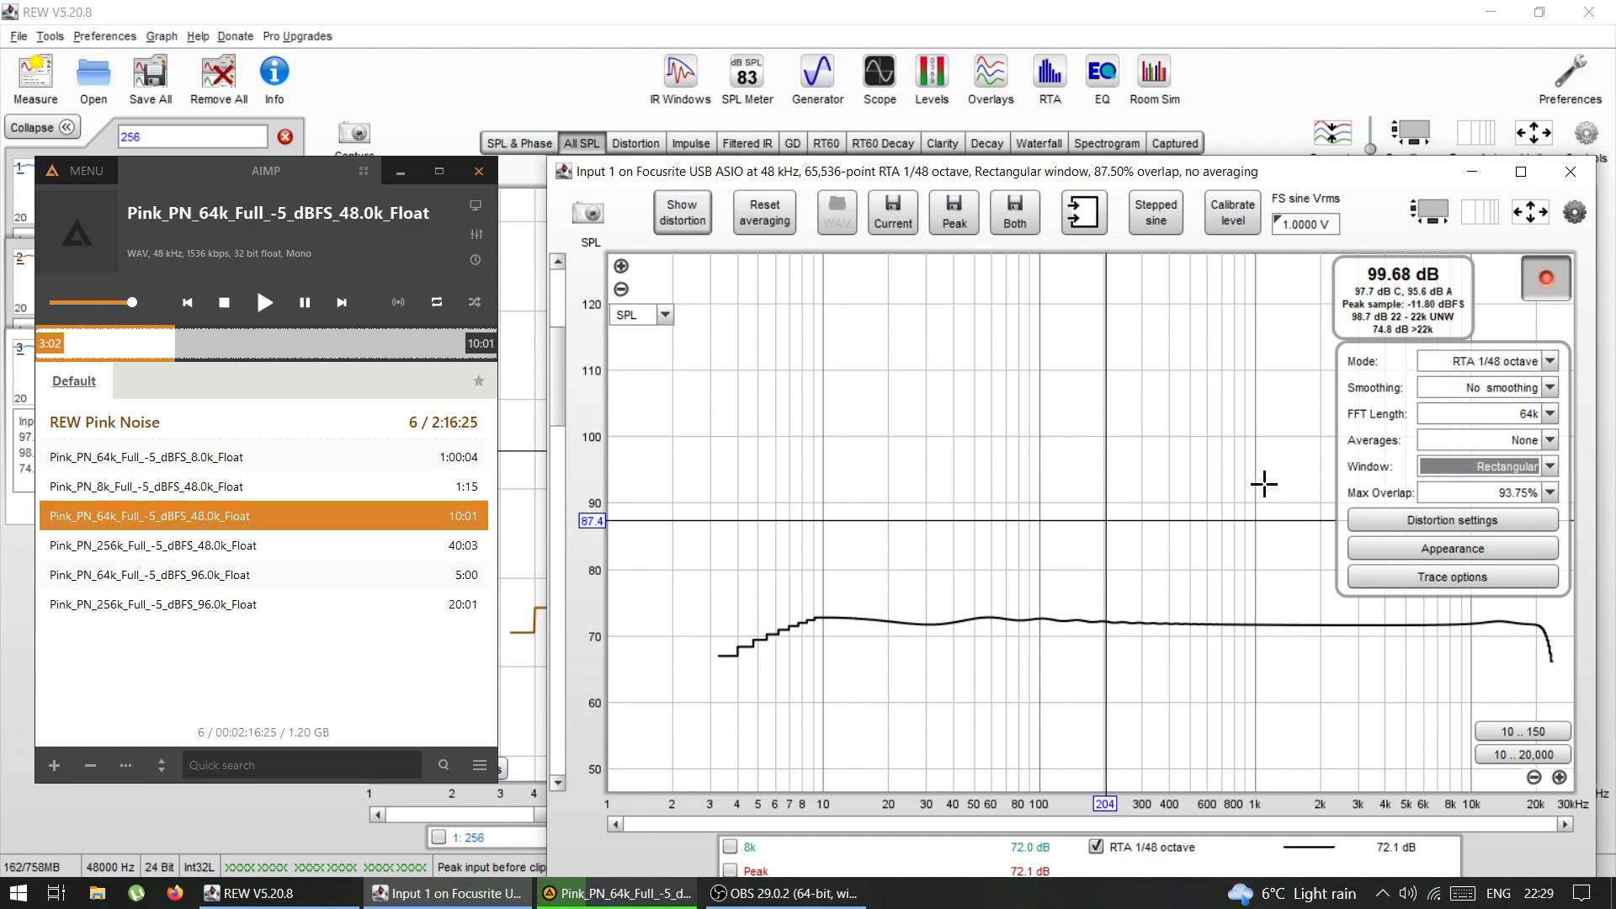
# Step: Try a maximum overlap of 0% on the RTA and return it to 93.75%
pyautogui.click(1496, 496)
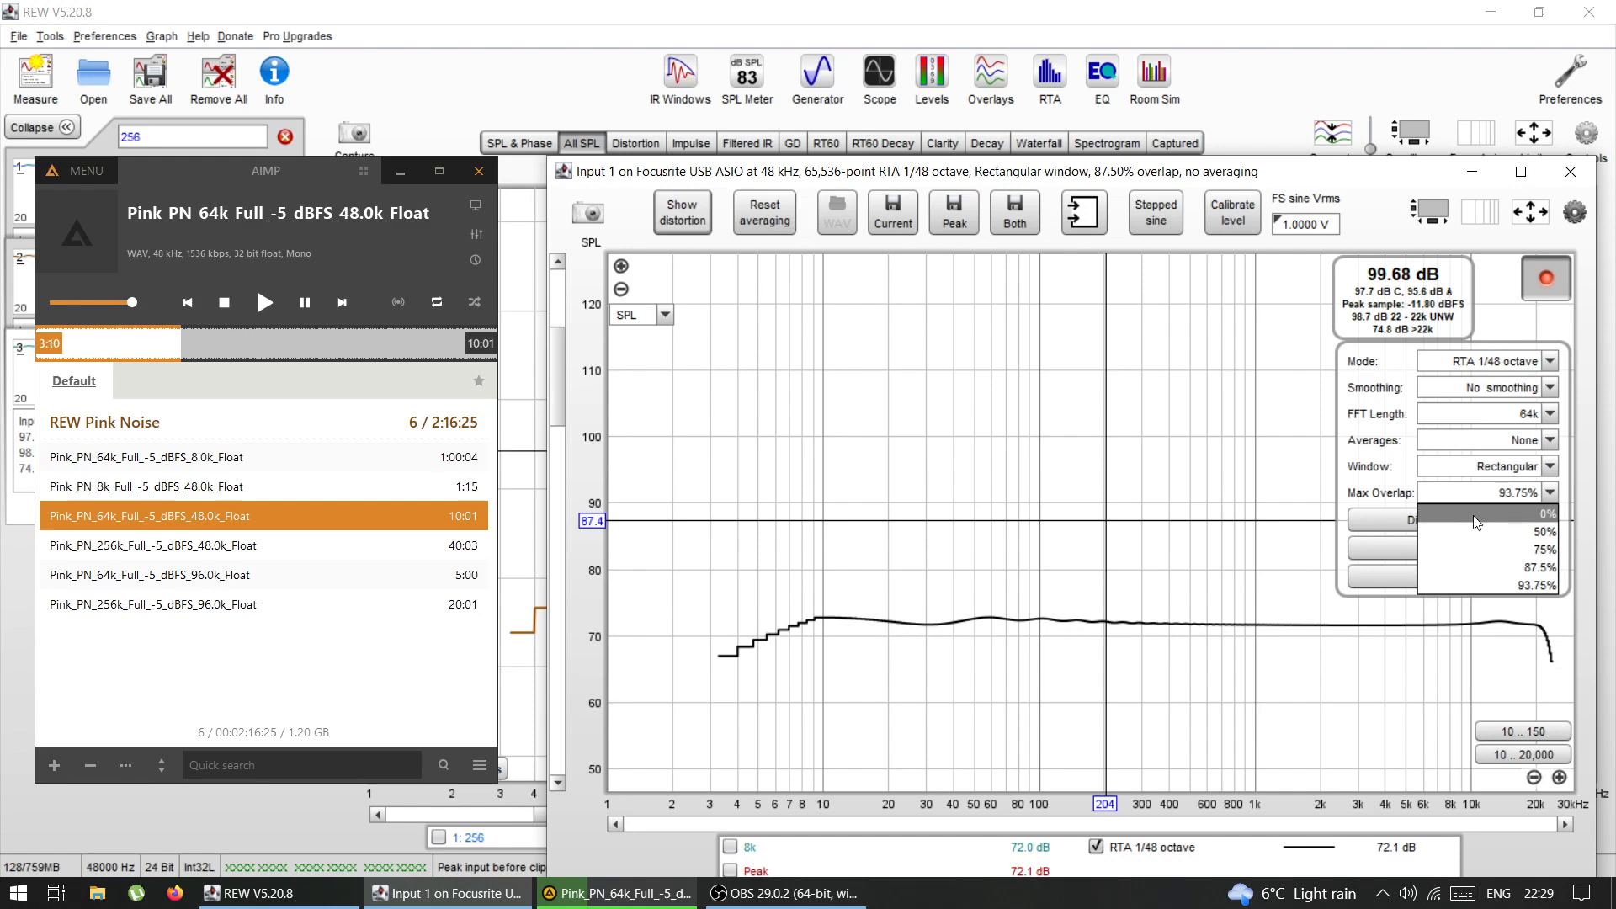
pyautogui.click(1466, 519)
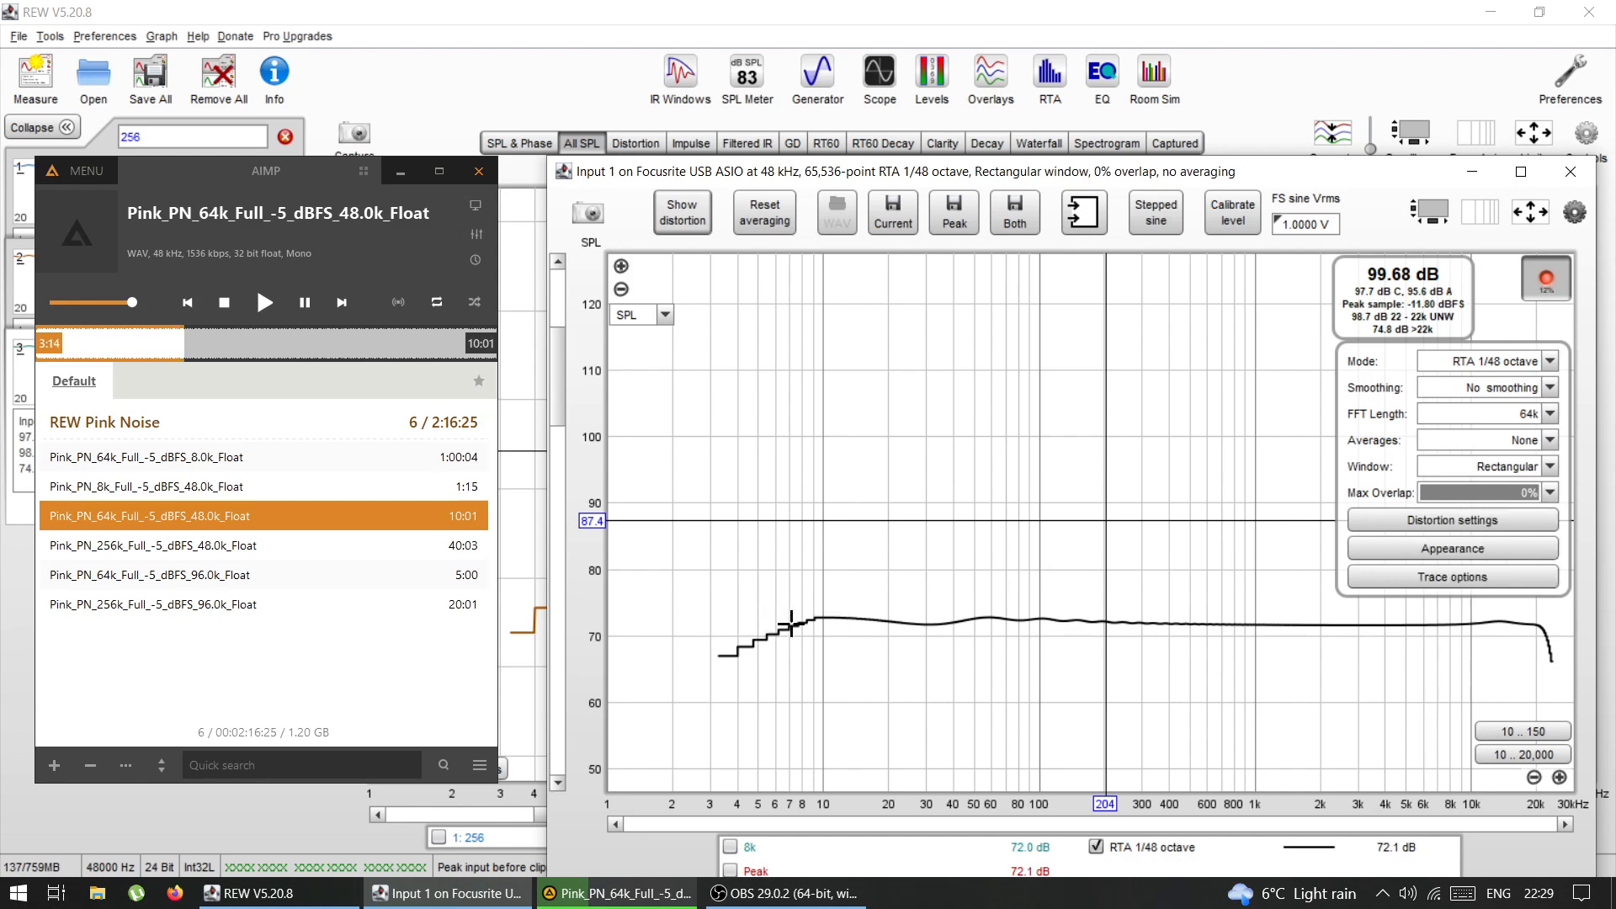
pyautogui.click(1506, 497)
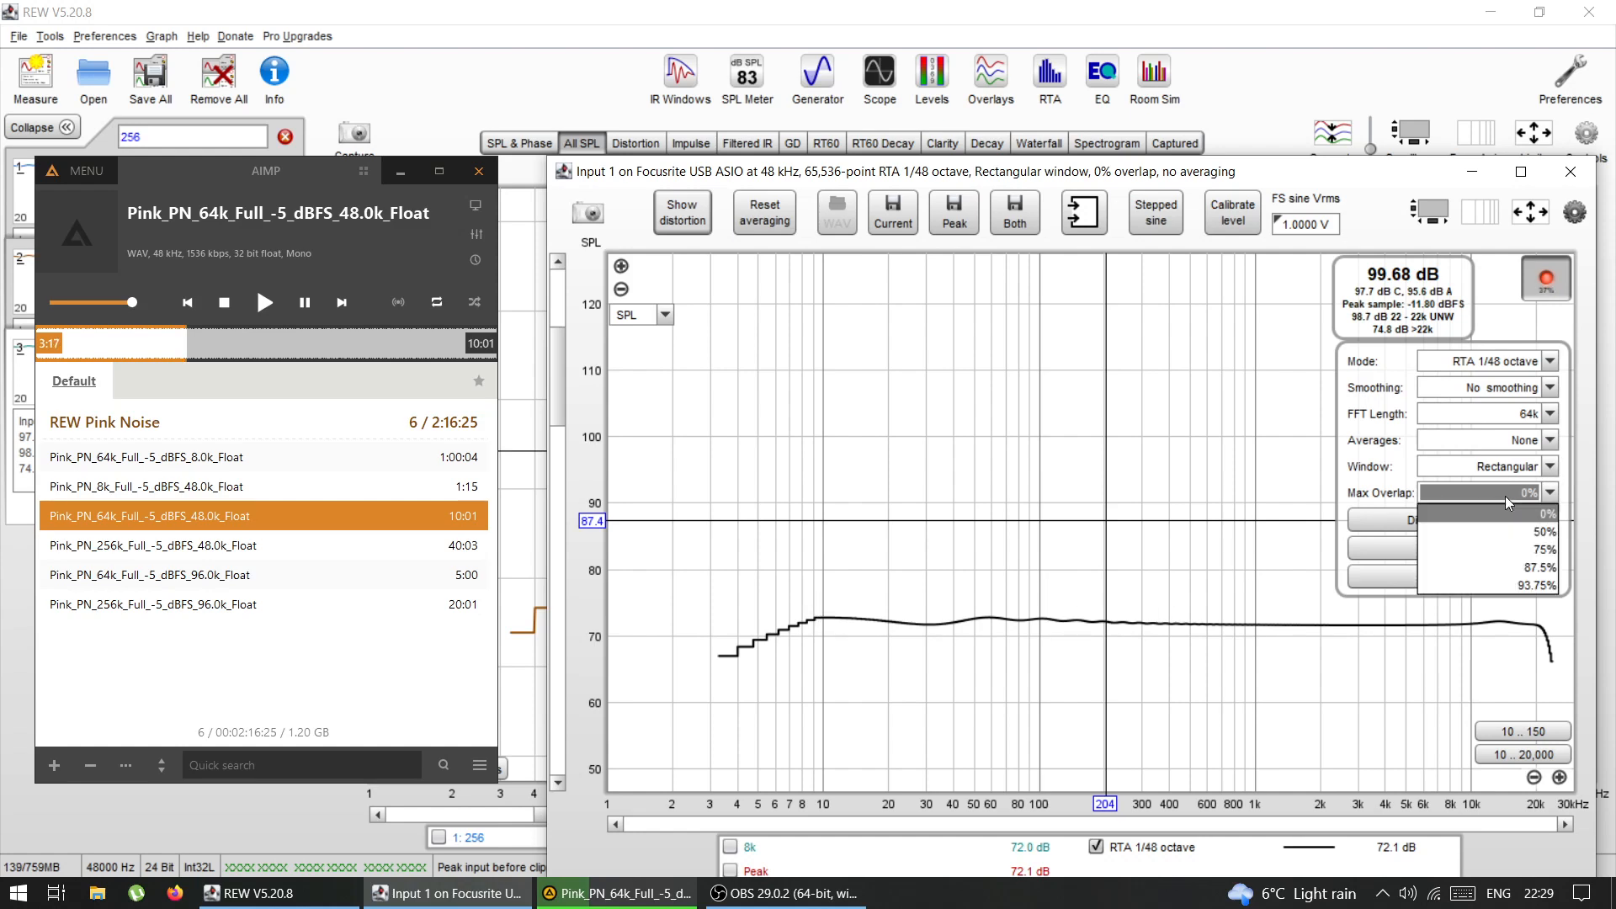
pyautogui.click(1491, 583)
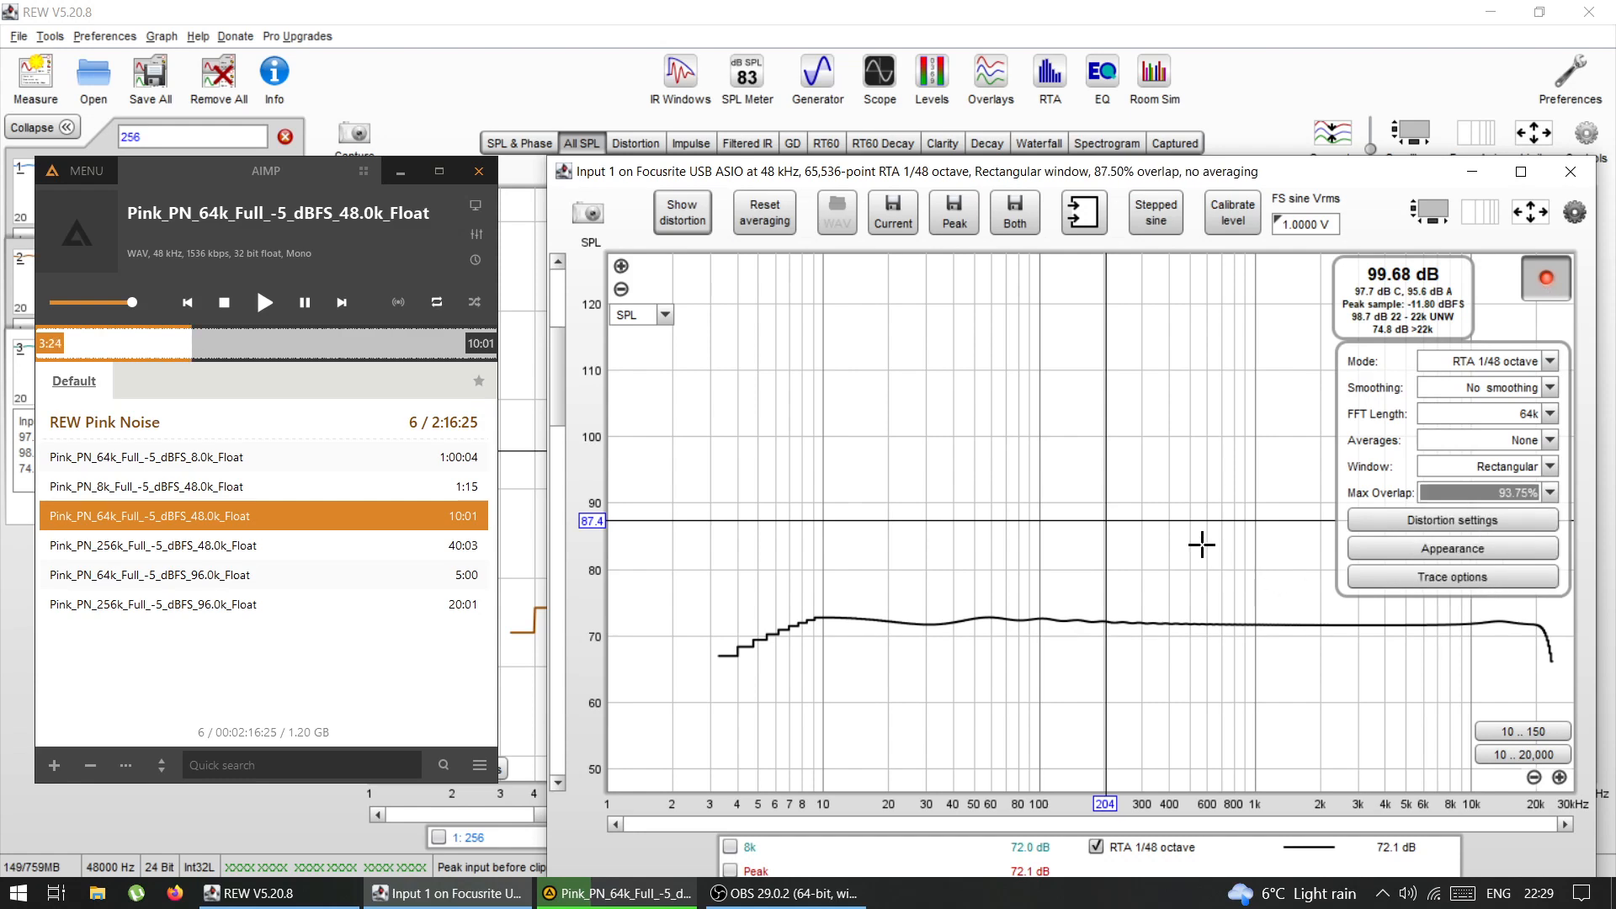
# Step: Select the track Pink_PN_8k_Full_-5_dBFS_48.0k_Float in AIMP, stop the playback and minimise the player
pyautogui.click(225, 505)
pyautogui.click(211, 484)
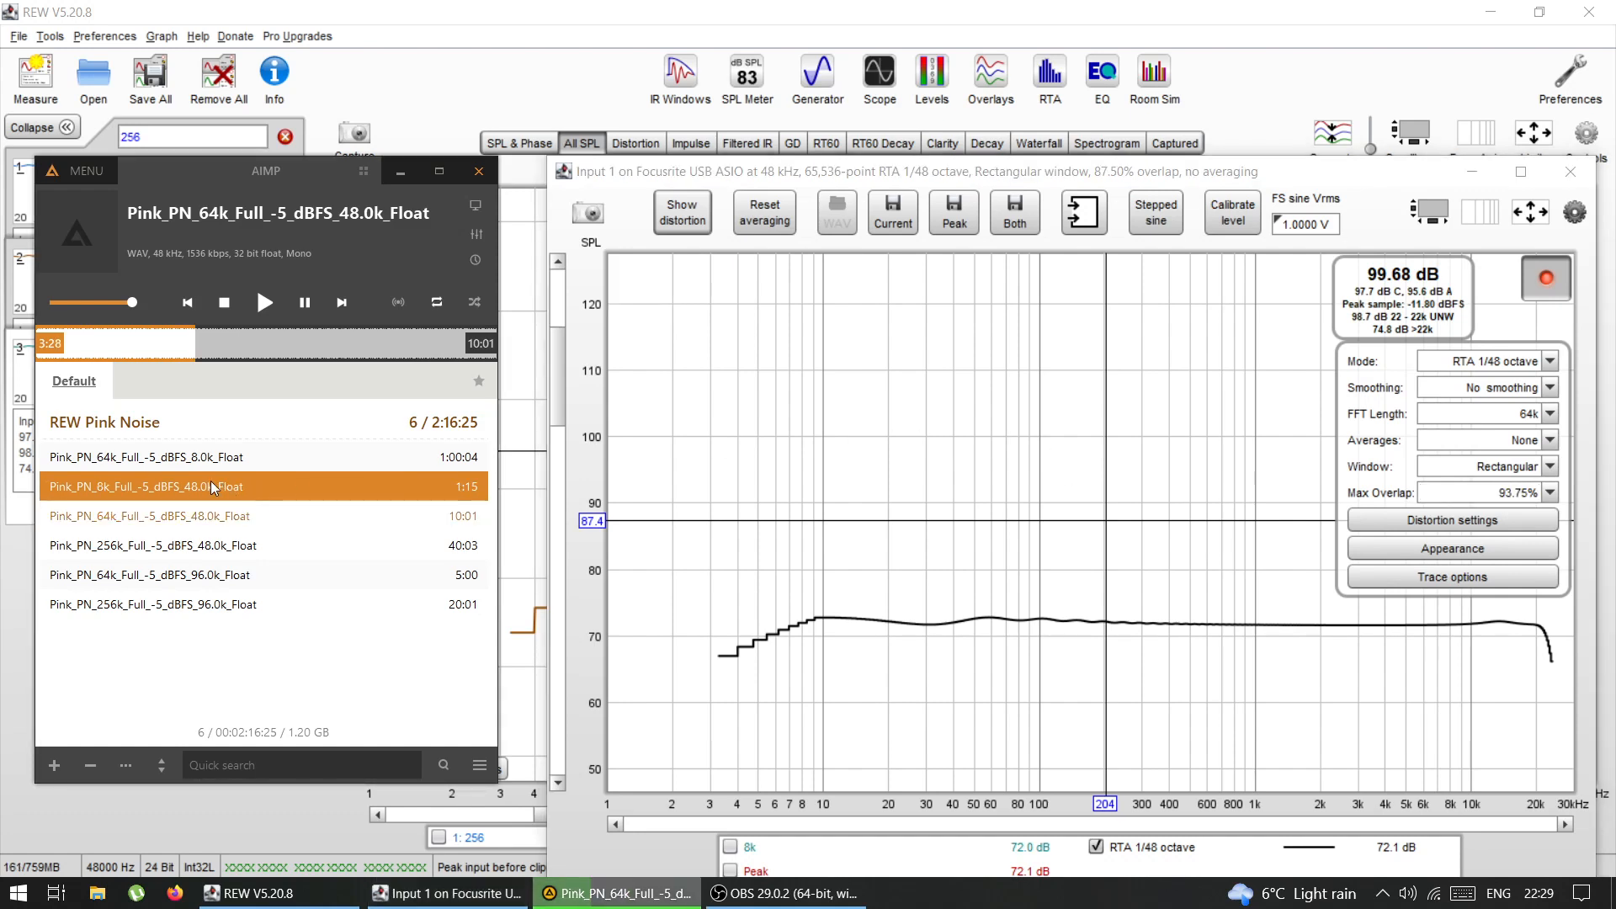
pyautogui.click(223, 303)
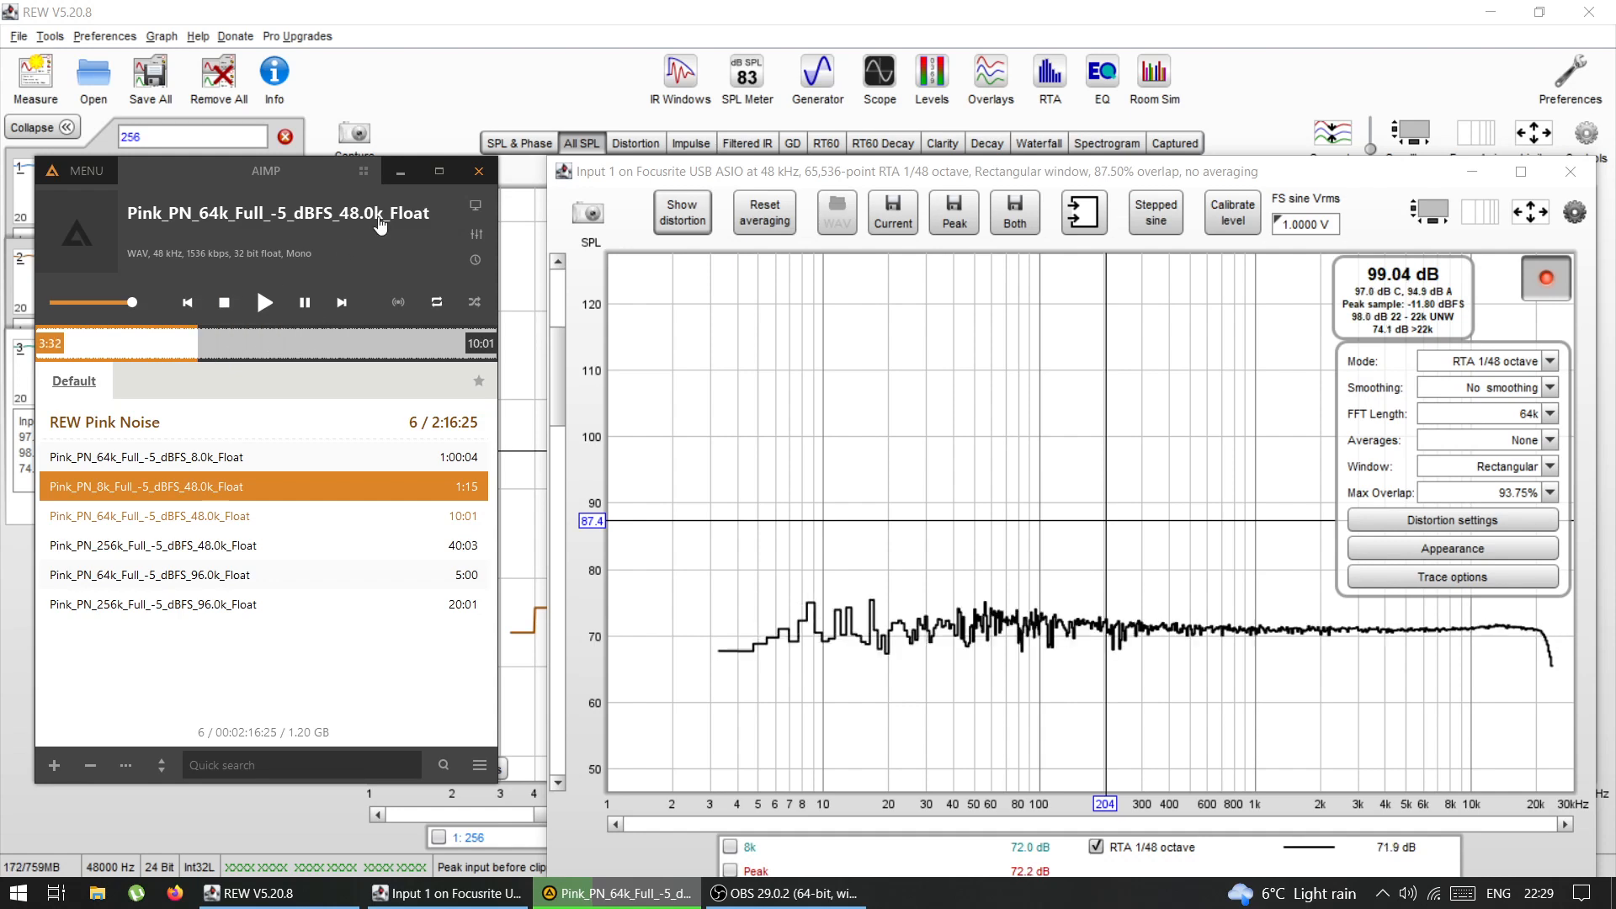
pyautogui.click(397, 180)
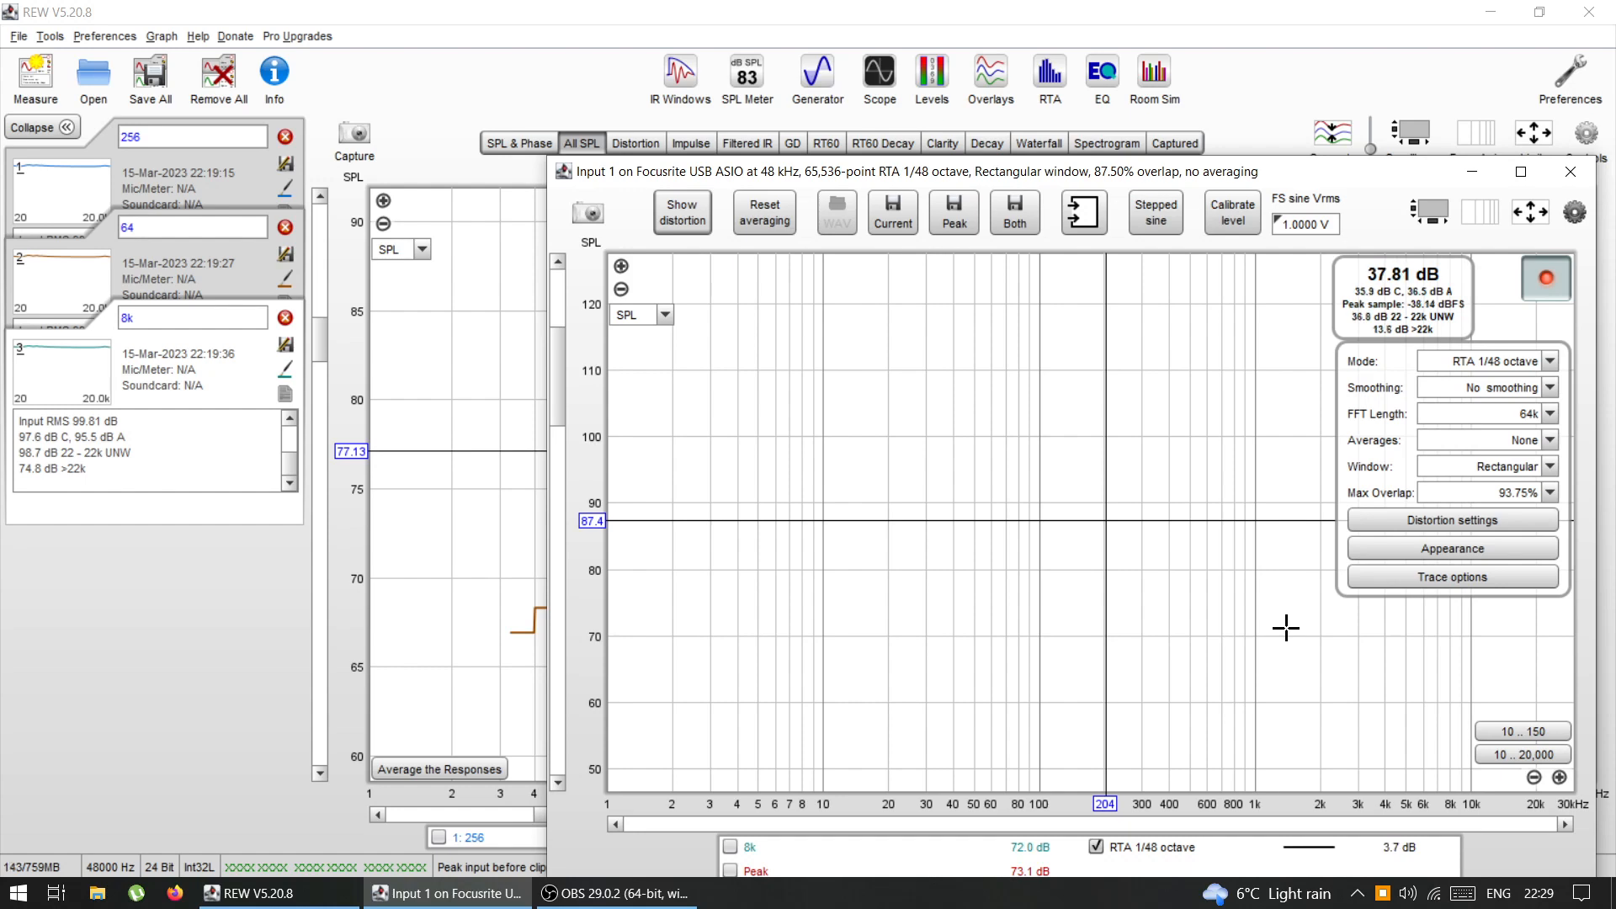
# Step: Bring the noise floor into view on the RTA graph and hide the RTA controls
pyautogui.moveTo(557, 391); pyautogui.dragTo(537, 527)
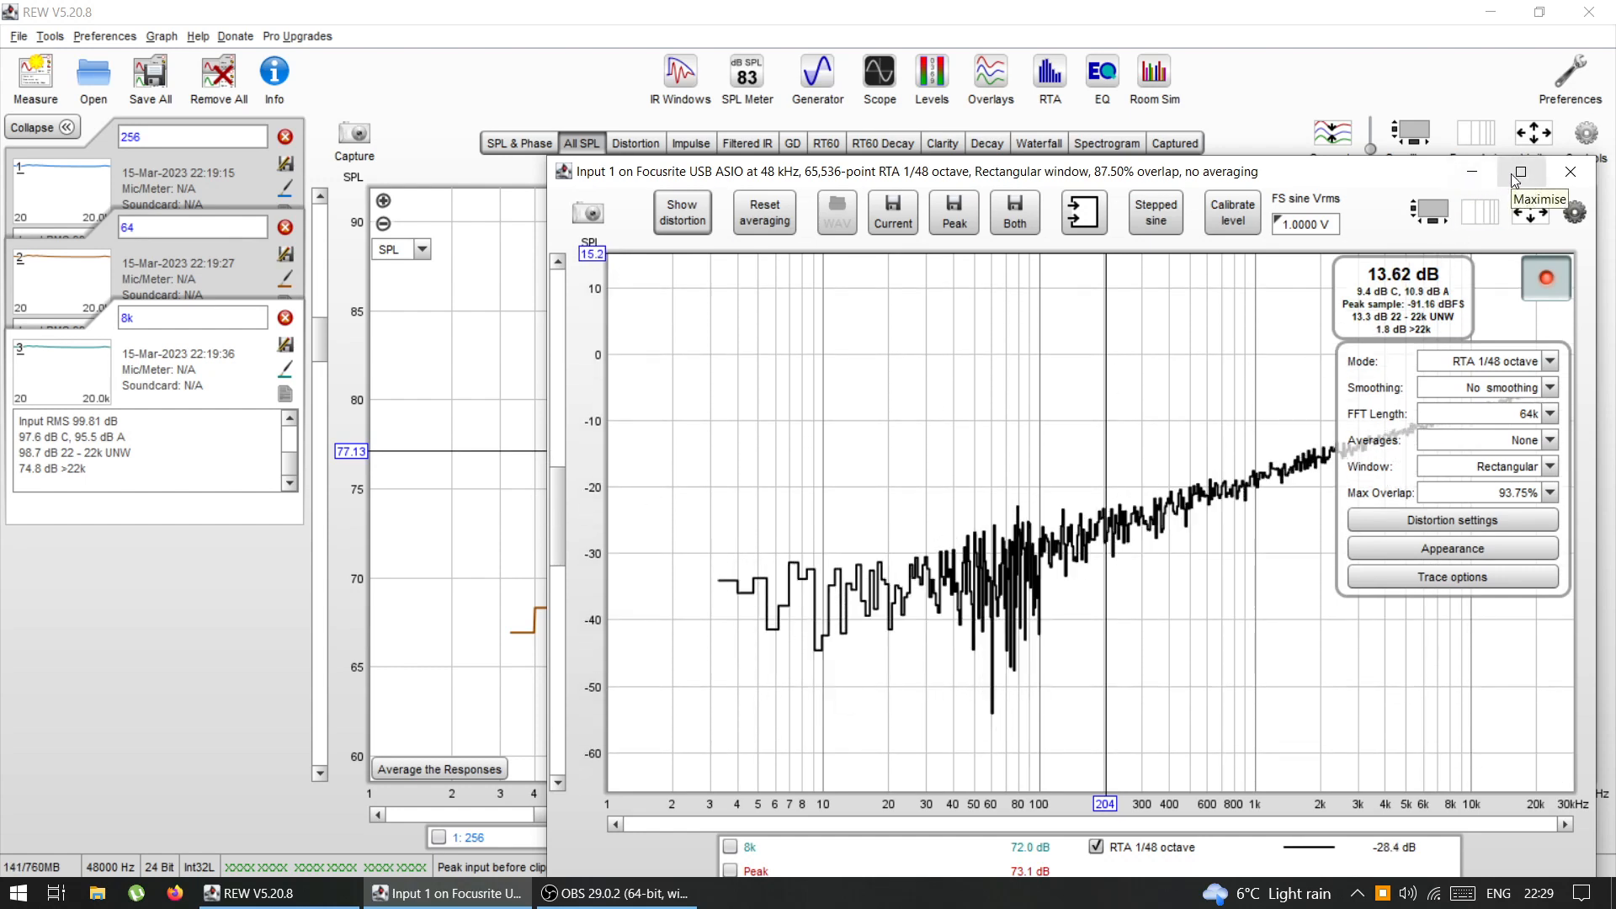
pyautogui.click(1471, 219)
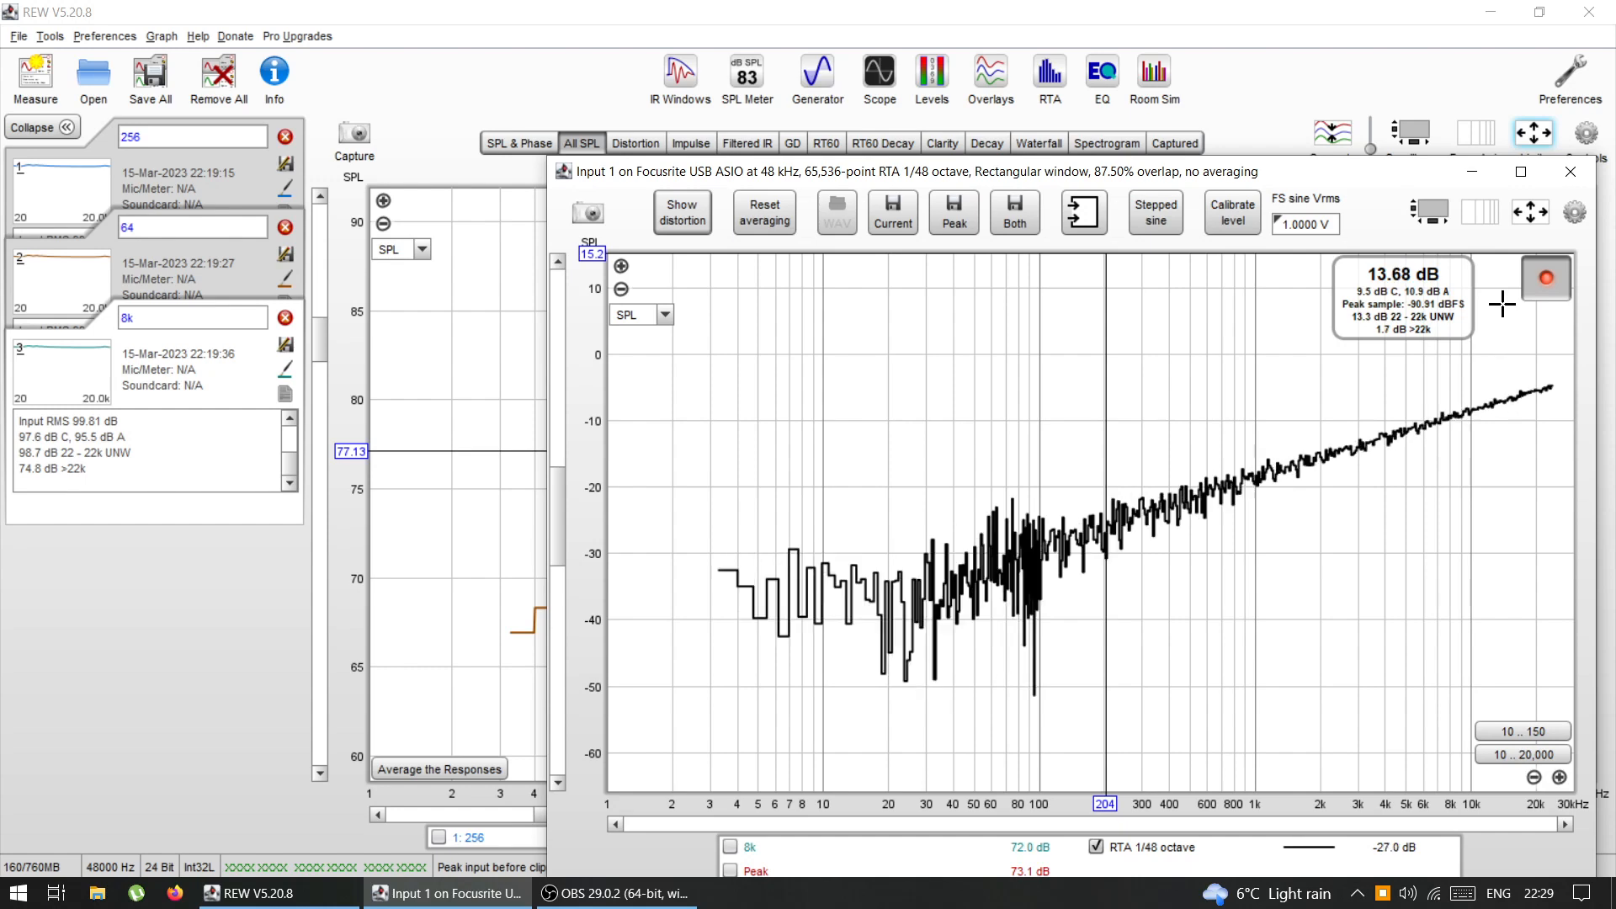
# Step: Set the soundcard sample rate to 192 kHz in the REW preferences
pyautogui.click(1574, 80)
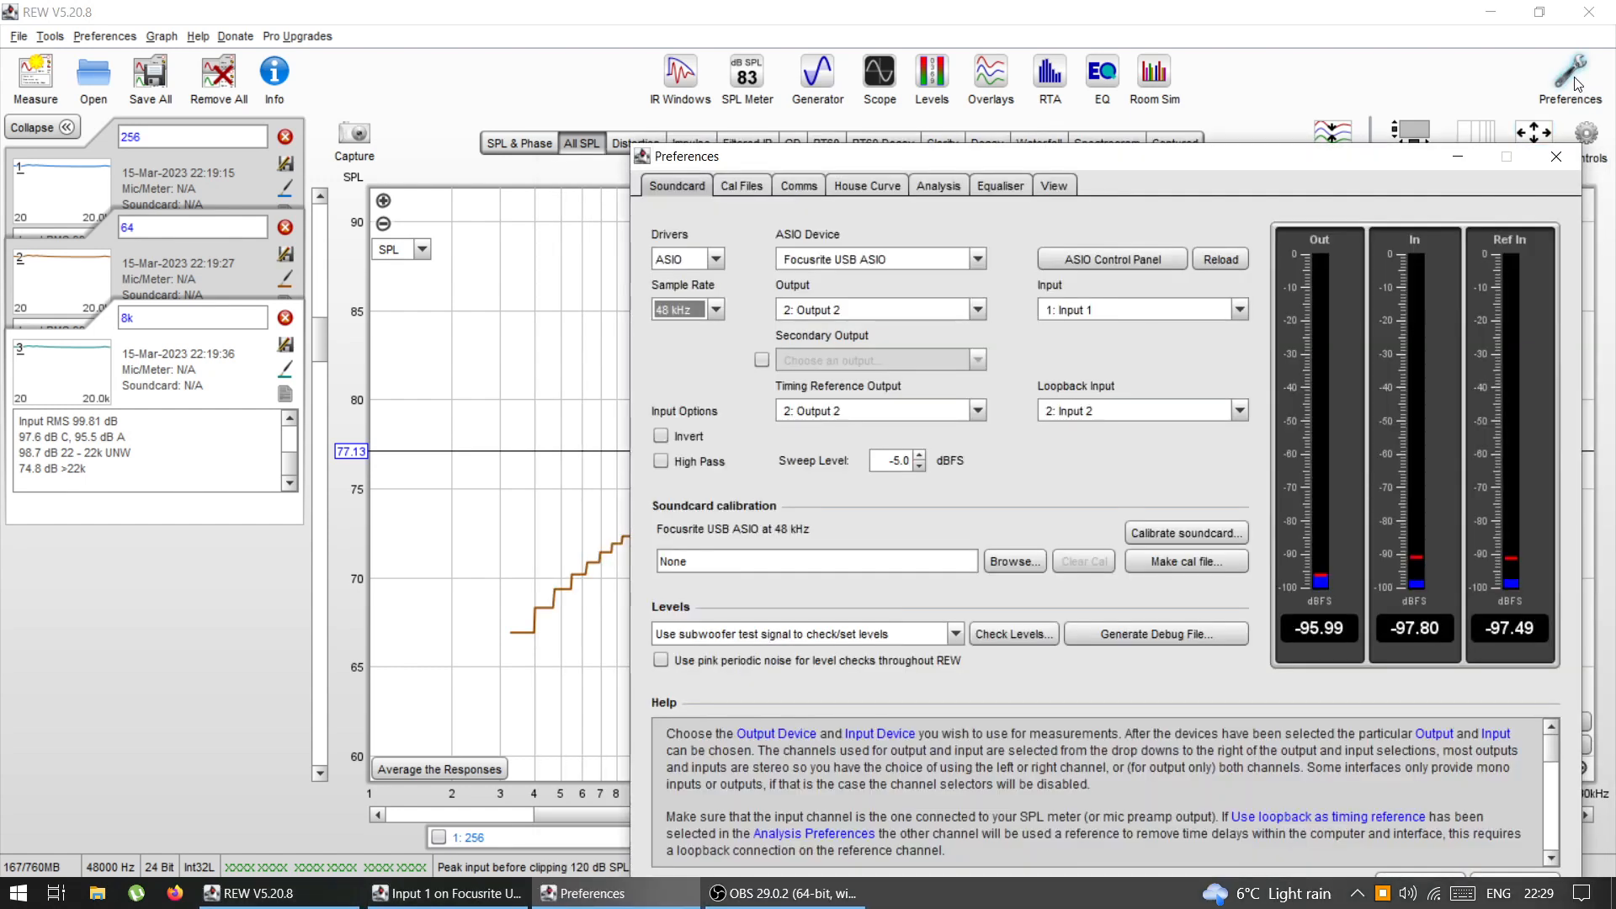
pyautogui.click(724, 311)
pyautogui.click(724, 312)
pyautogui.click(717, 314)
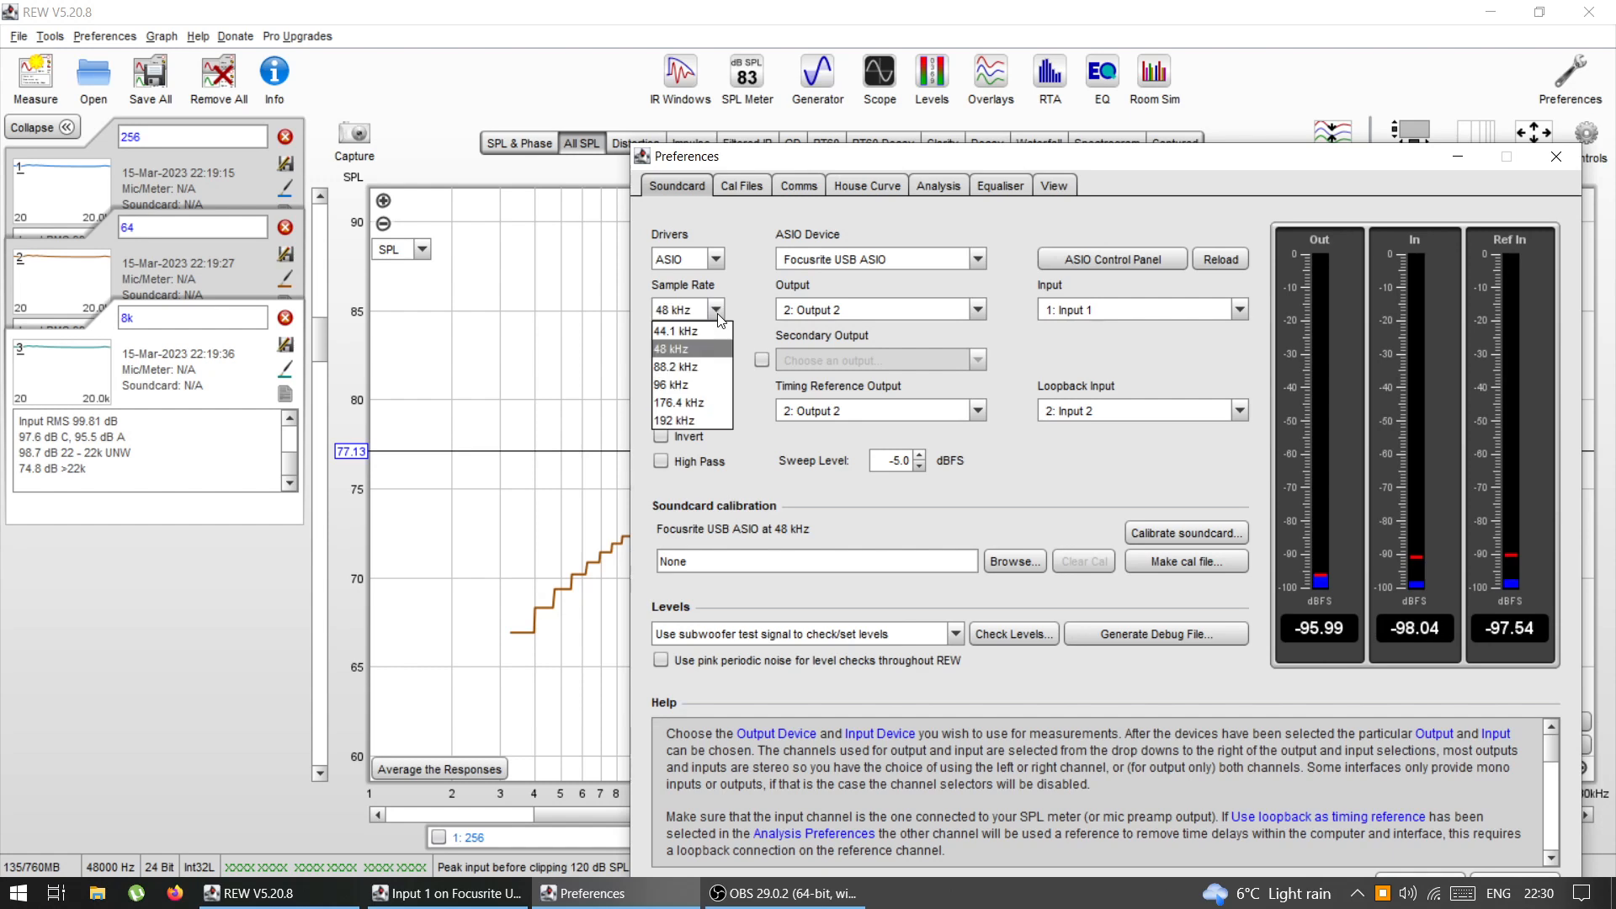
pyautogui.click(714, 311)
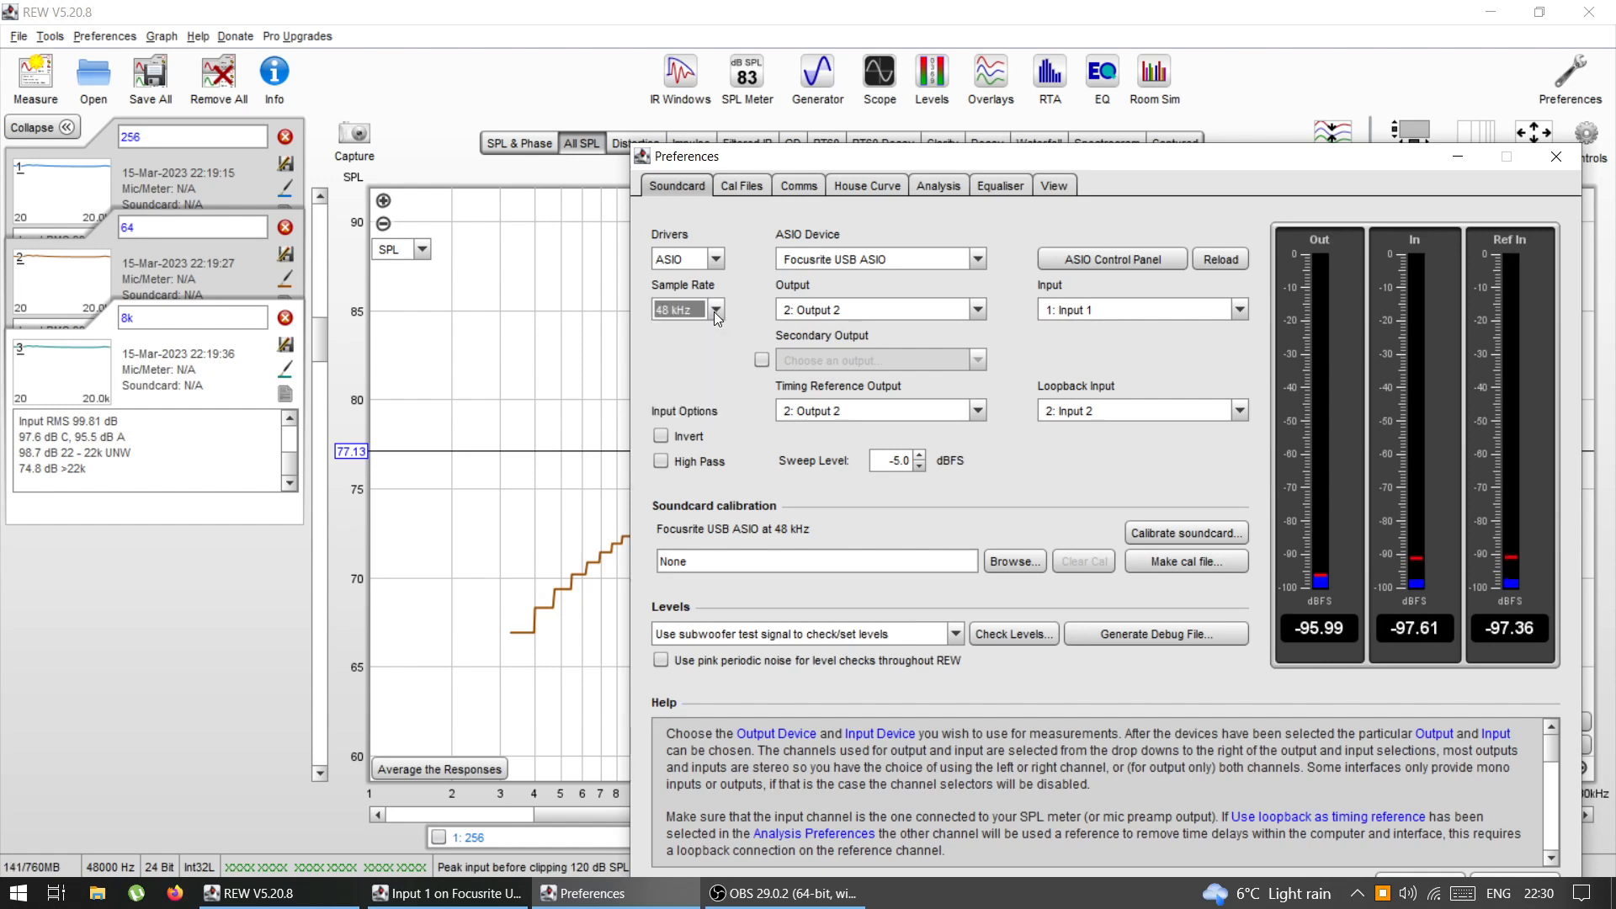
pyautogui.click(708, 311)
pyautogui.click(709, 312)
pyautogui.click(715, 310)
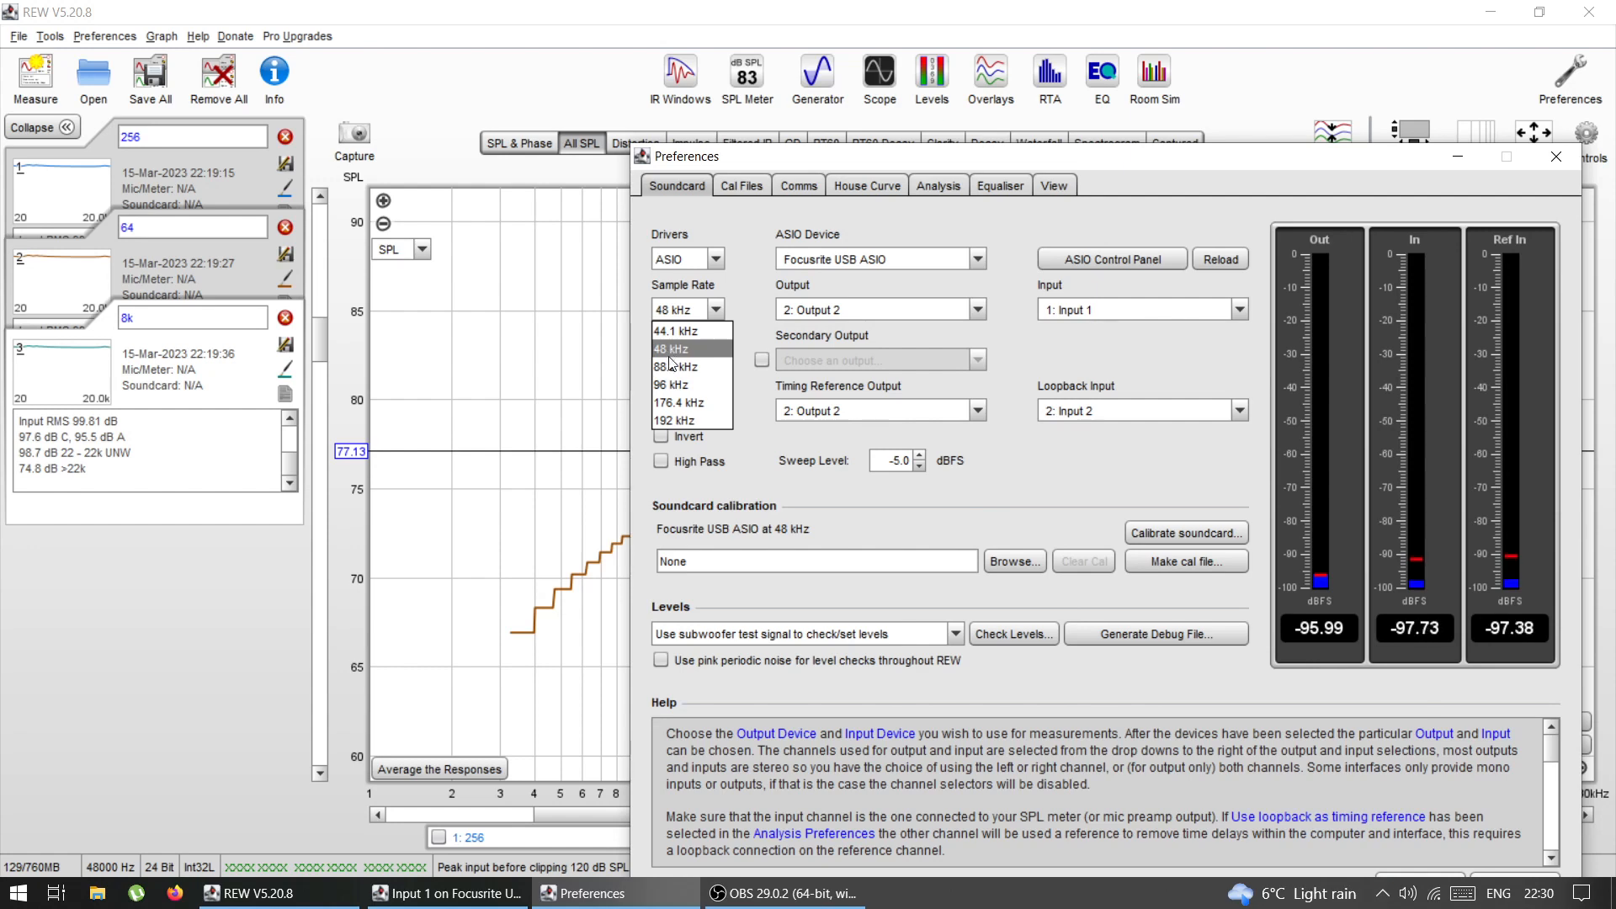
pyautogui.click(674, 417)
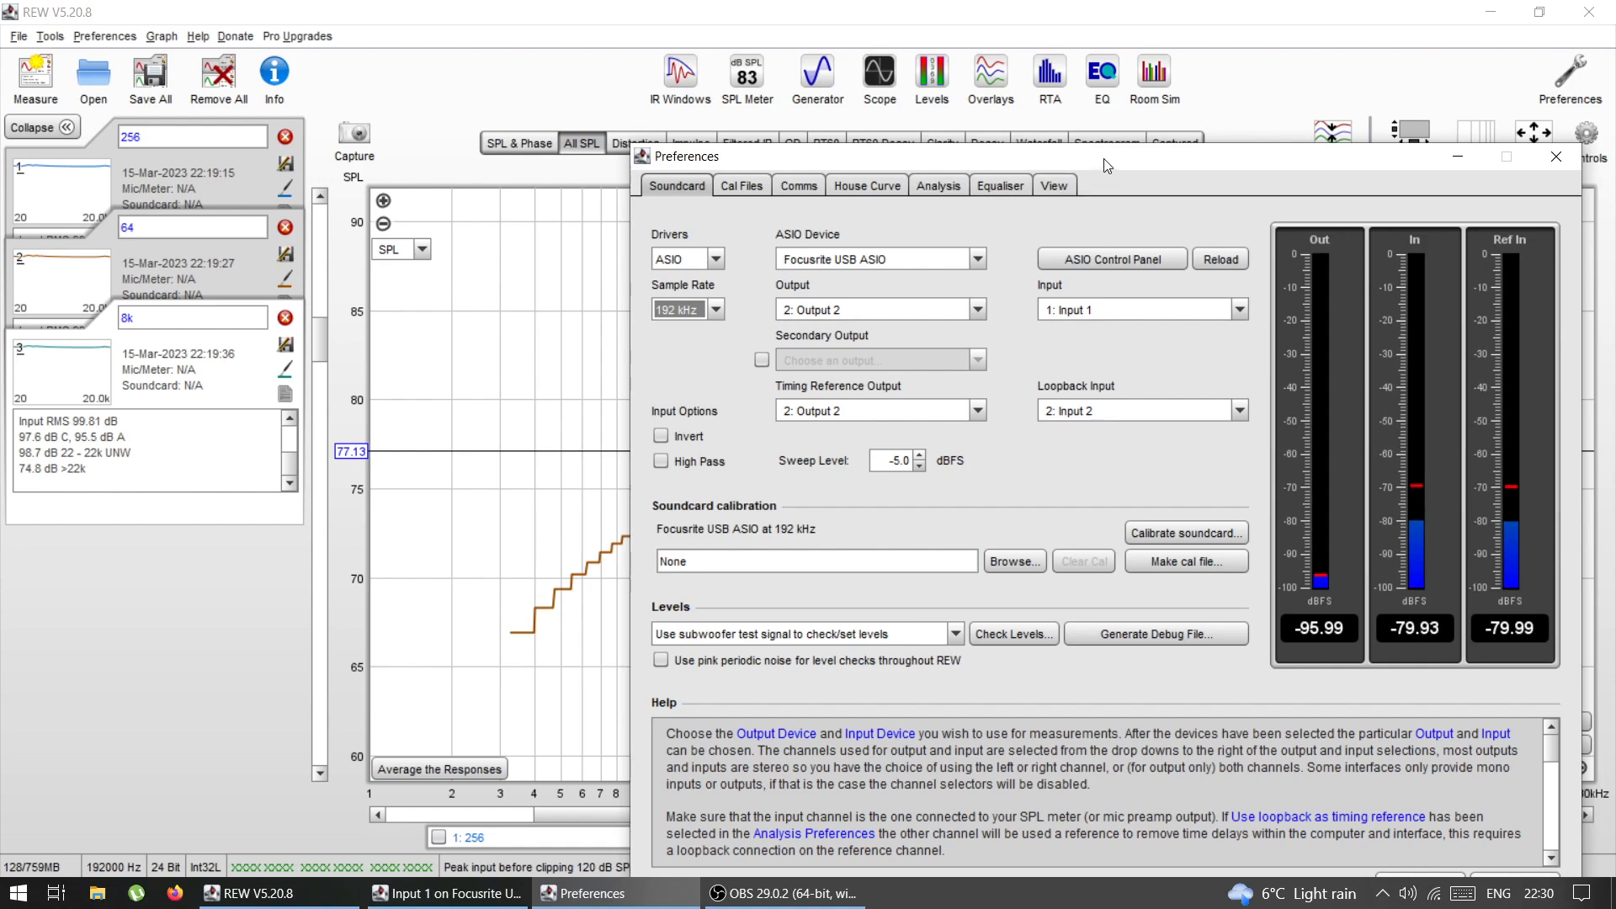
# Step: Move the Preferences window aside, bring back the RTA and extend its frequency range to 100 kHz to show the ultrasonic noise
pyautogui.moveTo(1107, 166); pyautogui.dragTo(569, 632)
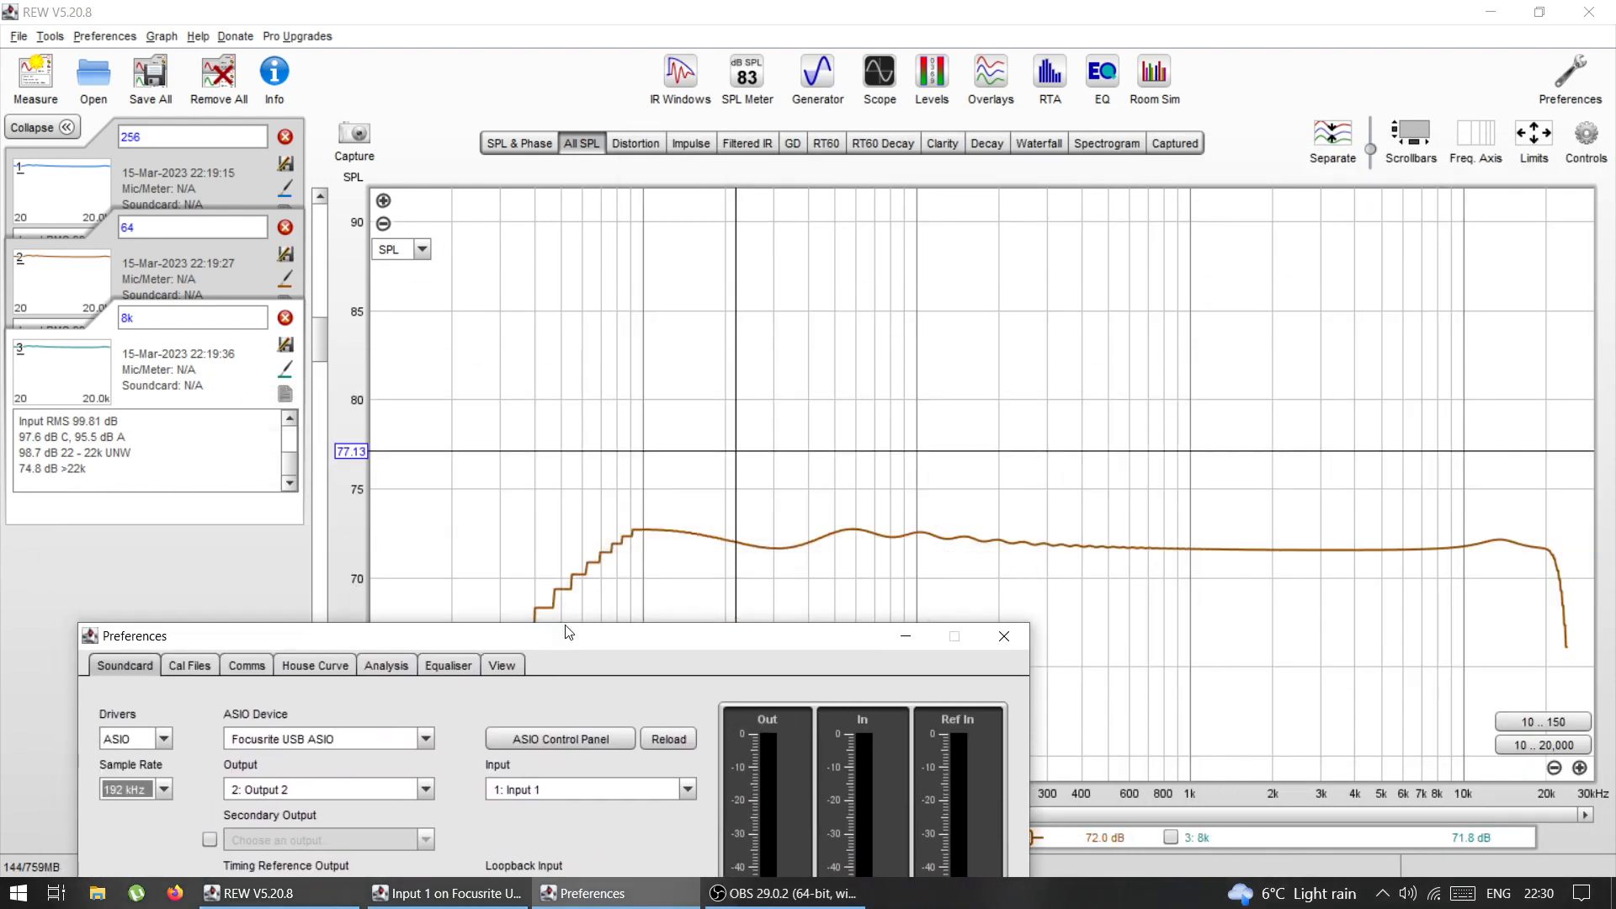
pyautogui.click(1052, 76)
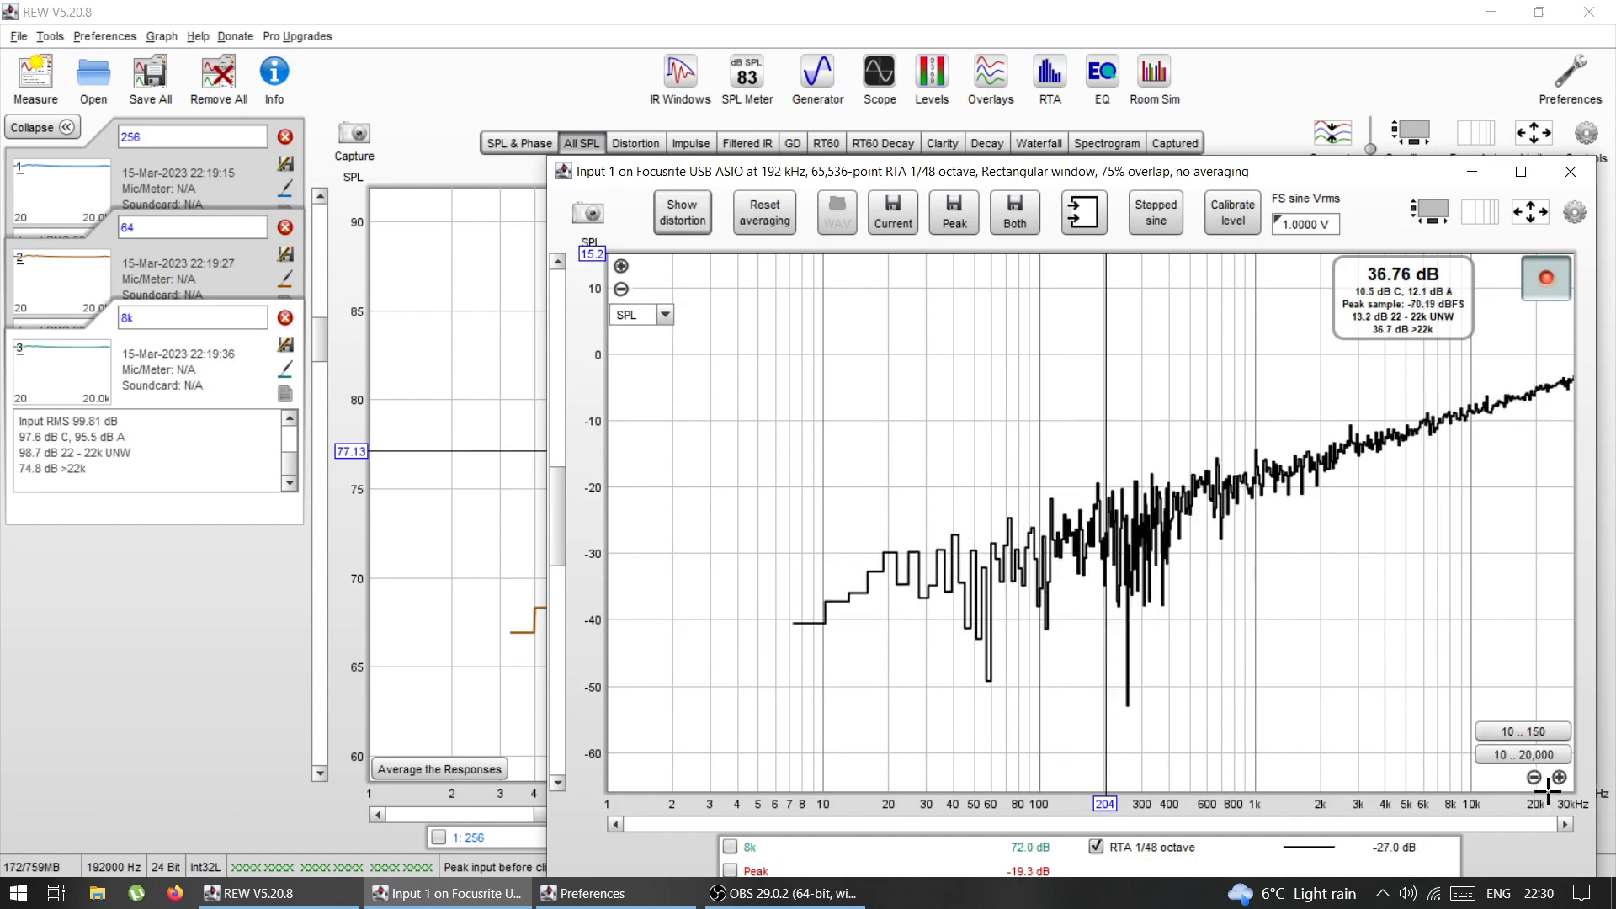
pyautogui.click(1534, 776)
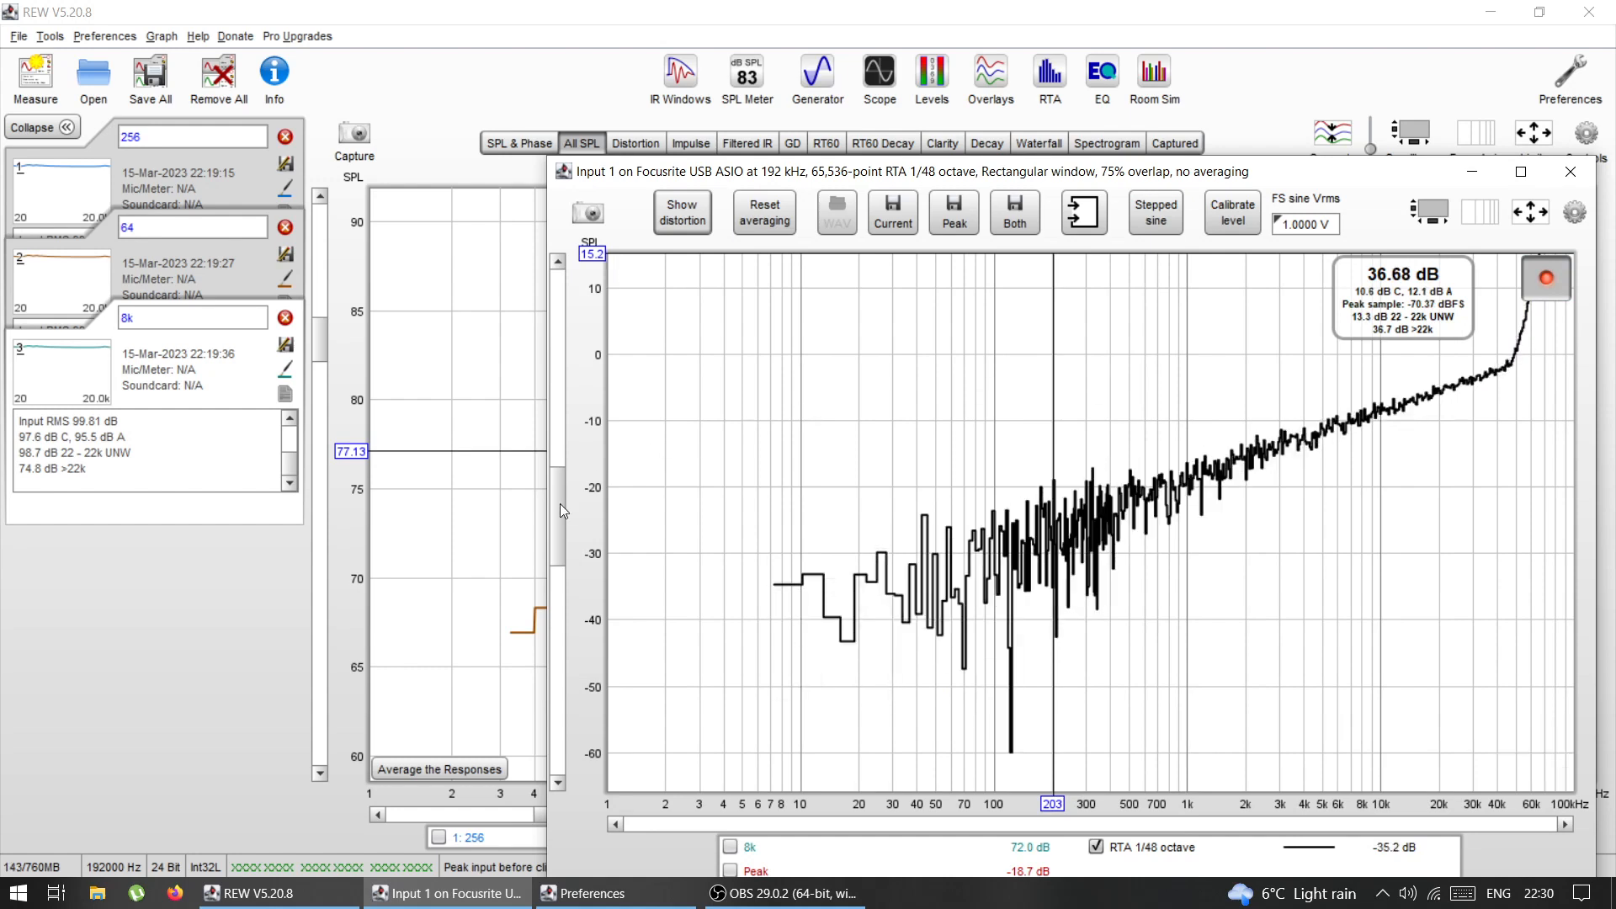
pyautogui.moveTo(557, 508); pyautogui.dragTo(560, 480)
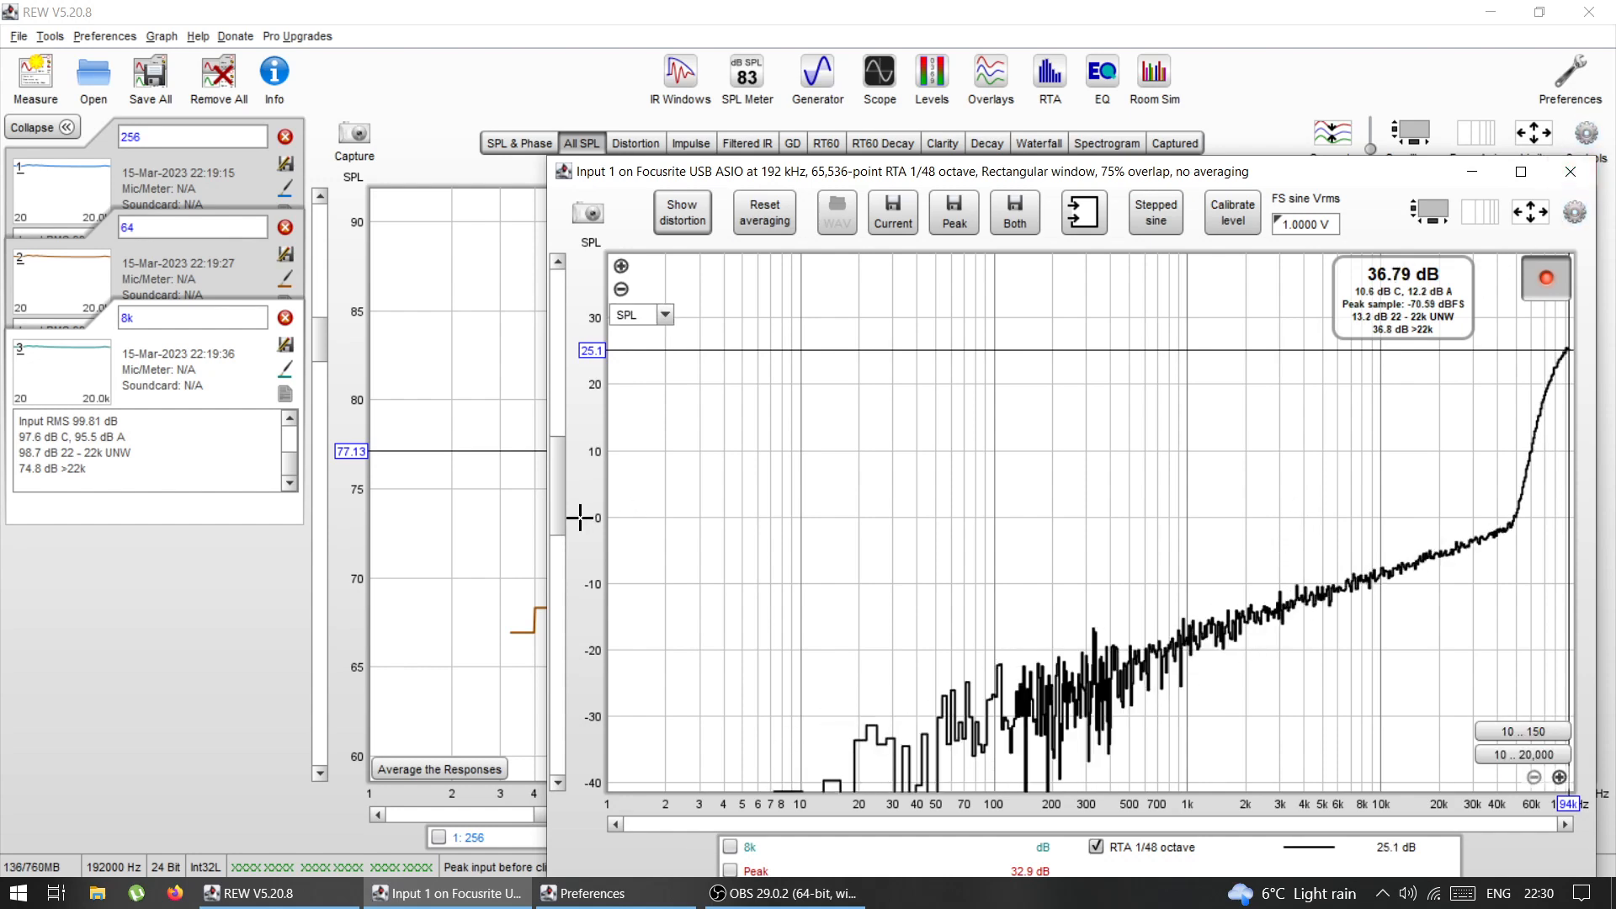
# Step: Set the RTA averages to 32 and save the current noise floor trace at the 192 kHz sample rate
pyautogui.moveTo(562, 502); pyautogui.dragTo(562, 510)
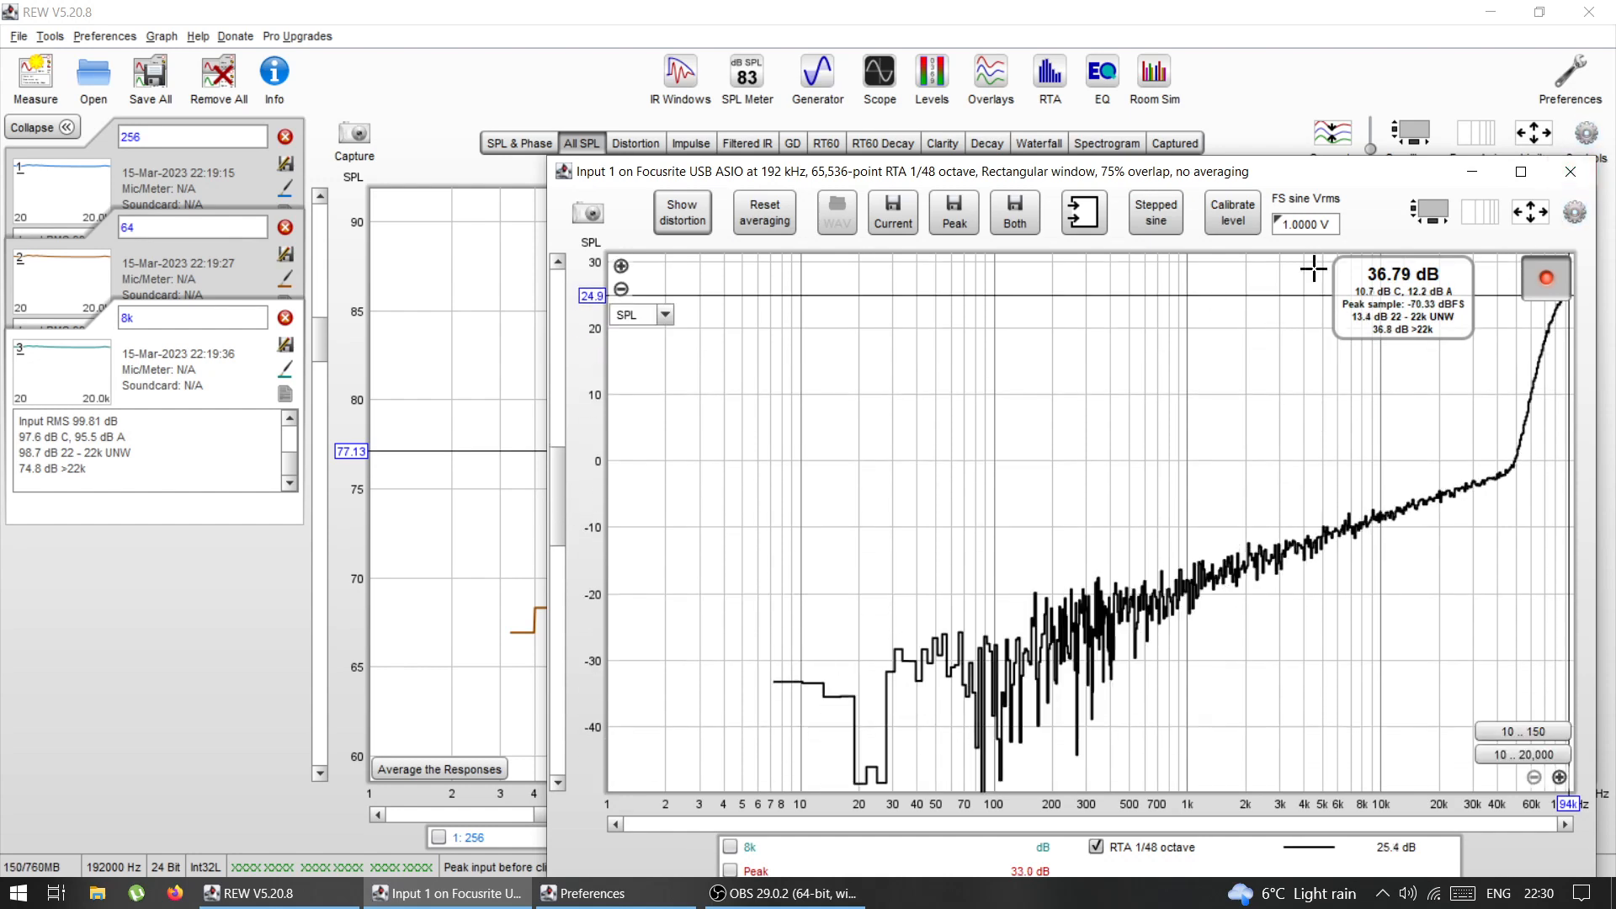
pyautogui.click(1572, 215)
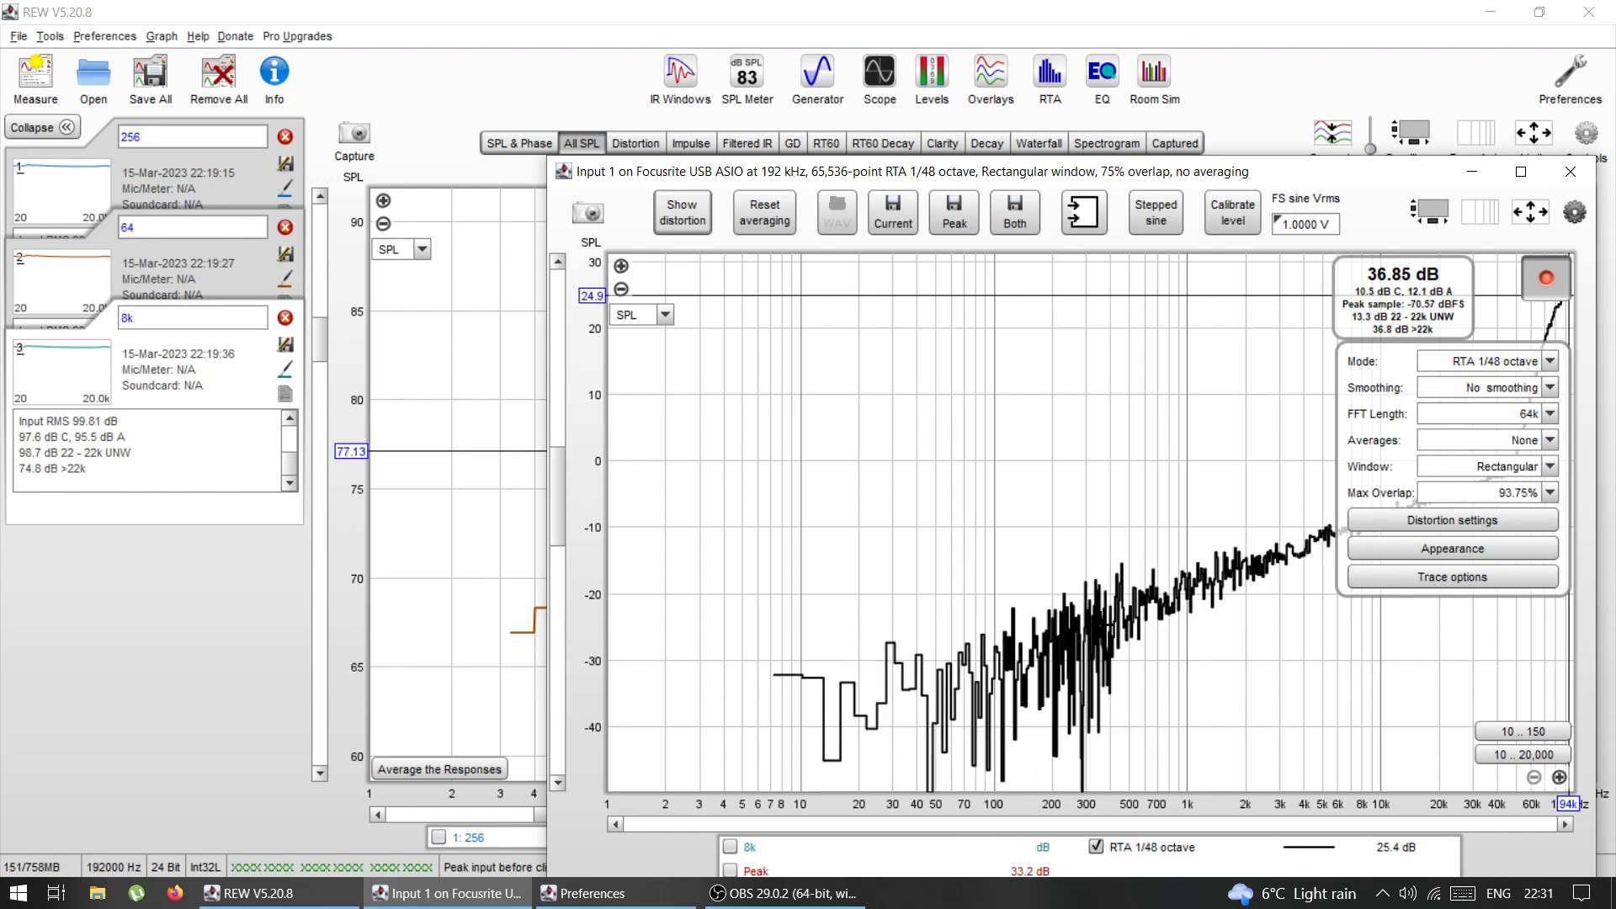
pyautogui.click(1462, 444)
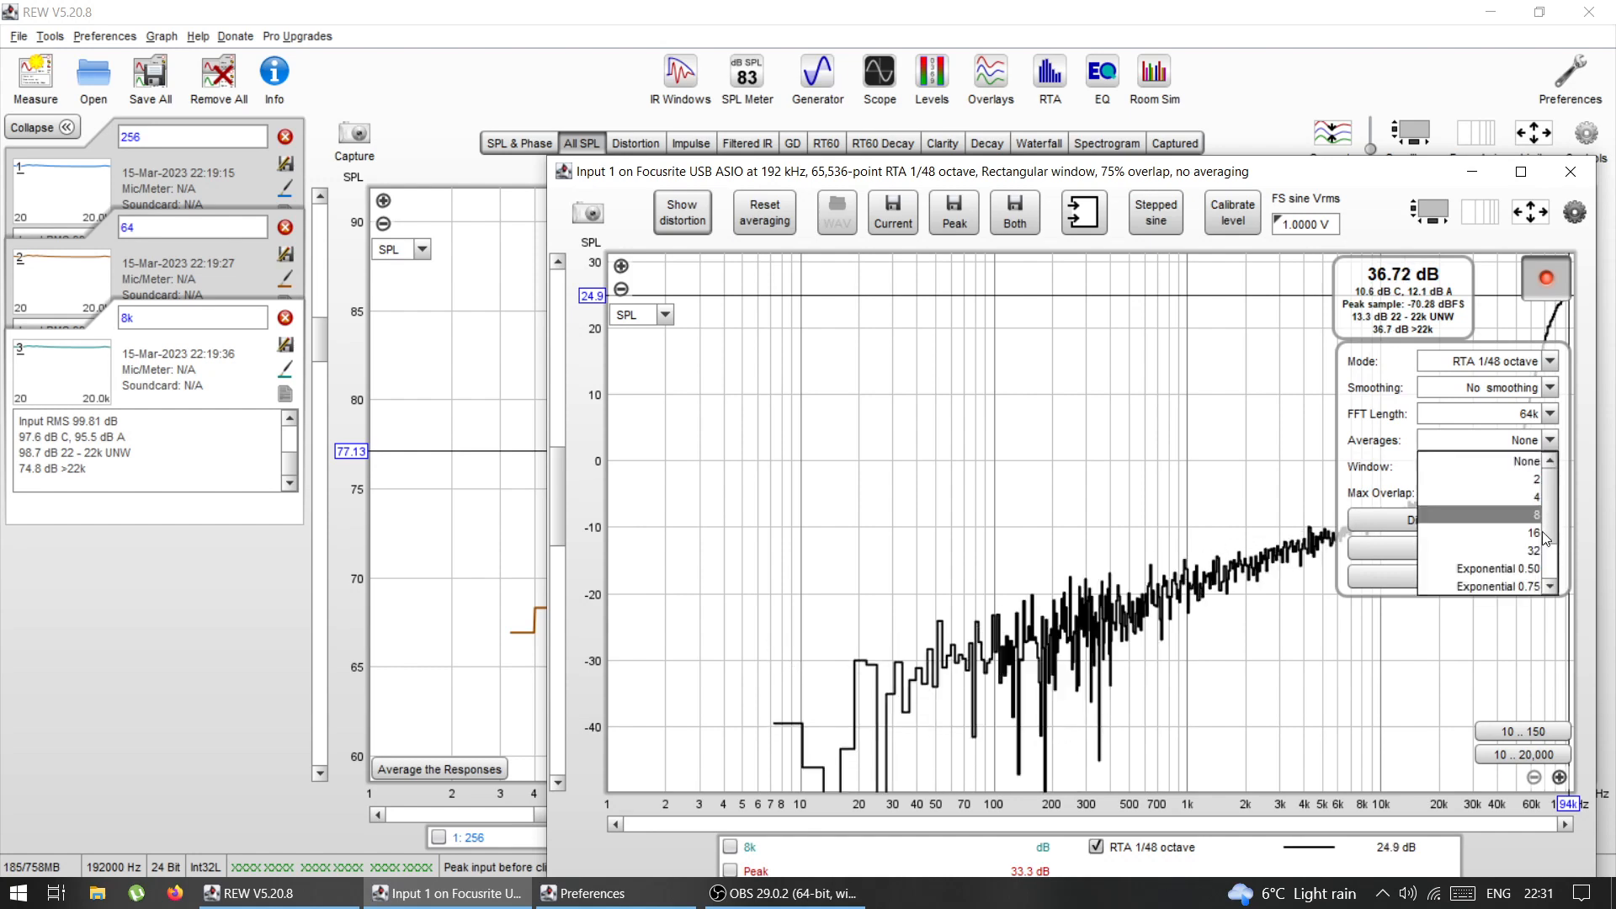
pyautogui.click(1525, 552)
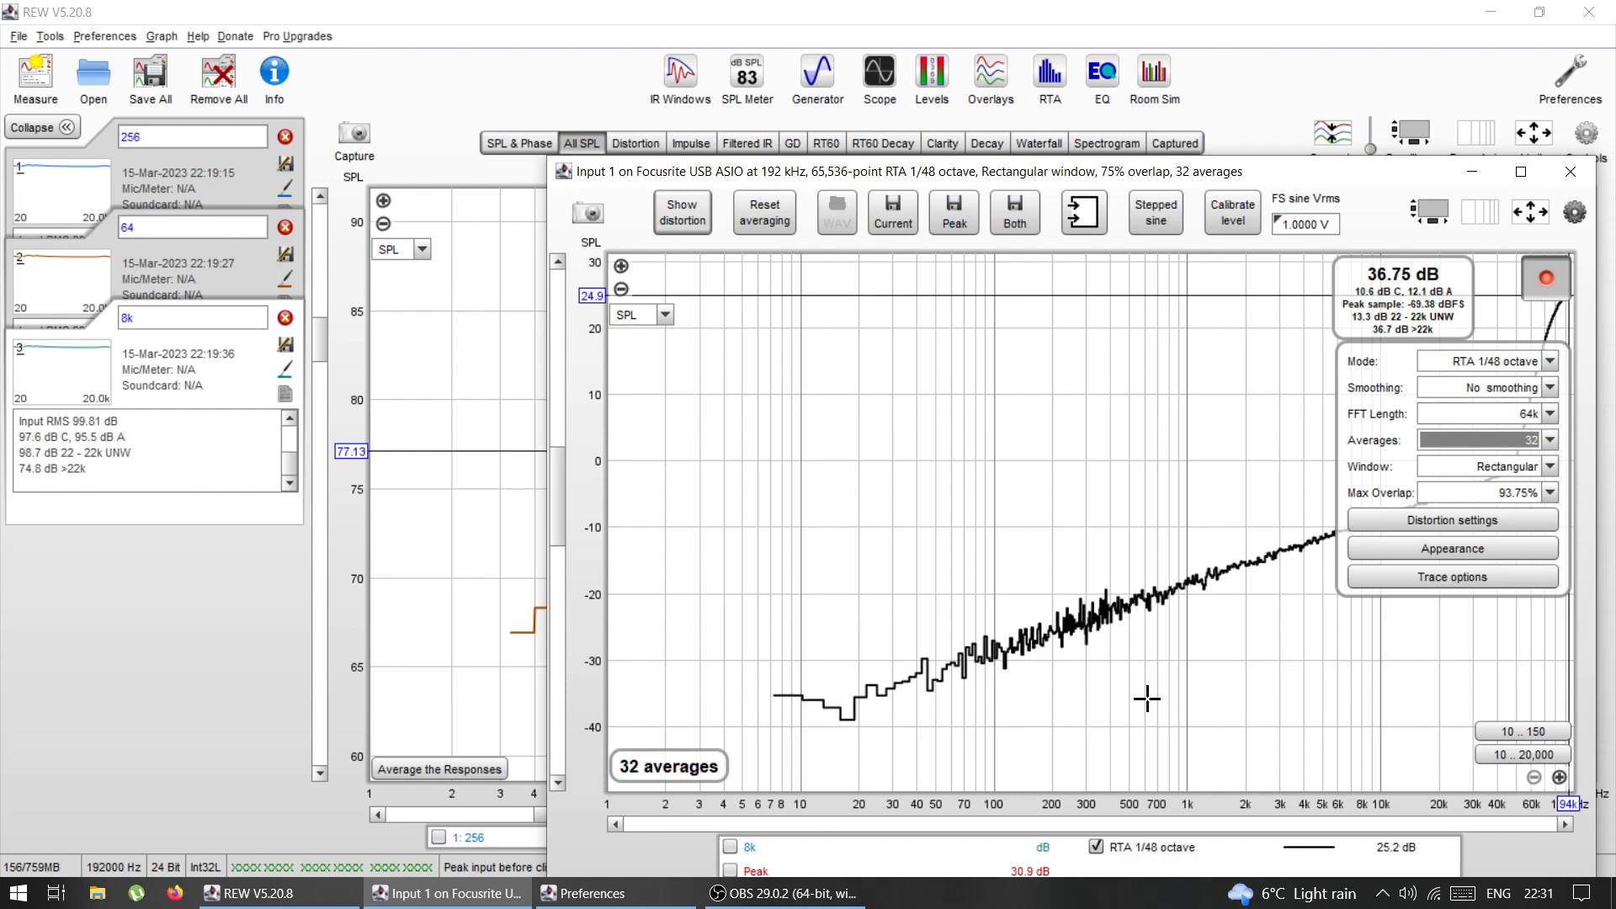
pyautogui.click(893, 218)
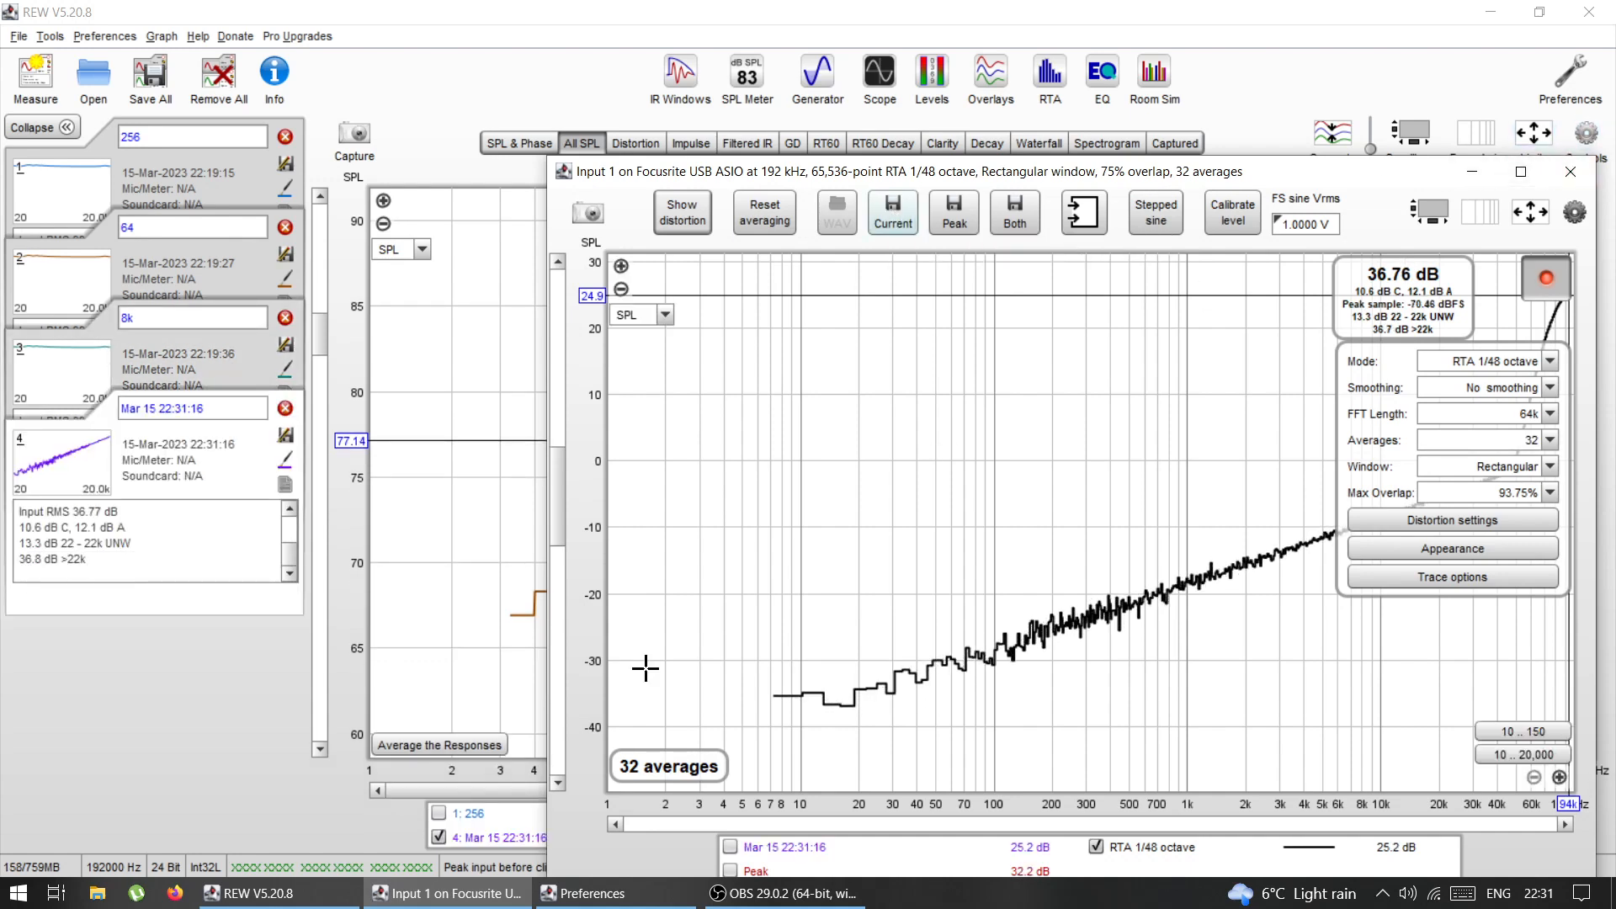
# Step: Set the soundcard sample rate to 96 kHz in the preferences and save the current averaged RTA noise floor trace
pyautogui.click(617, 899)
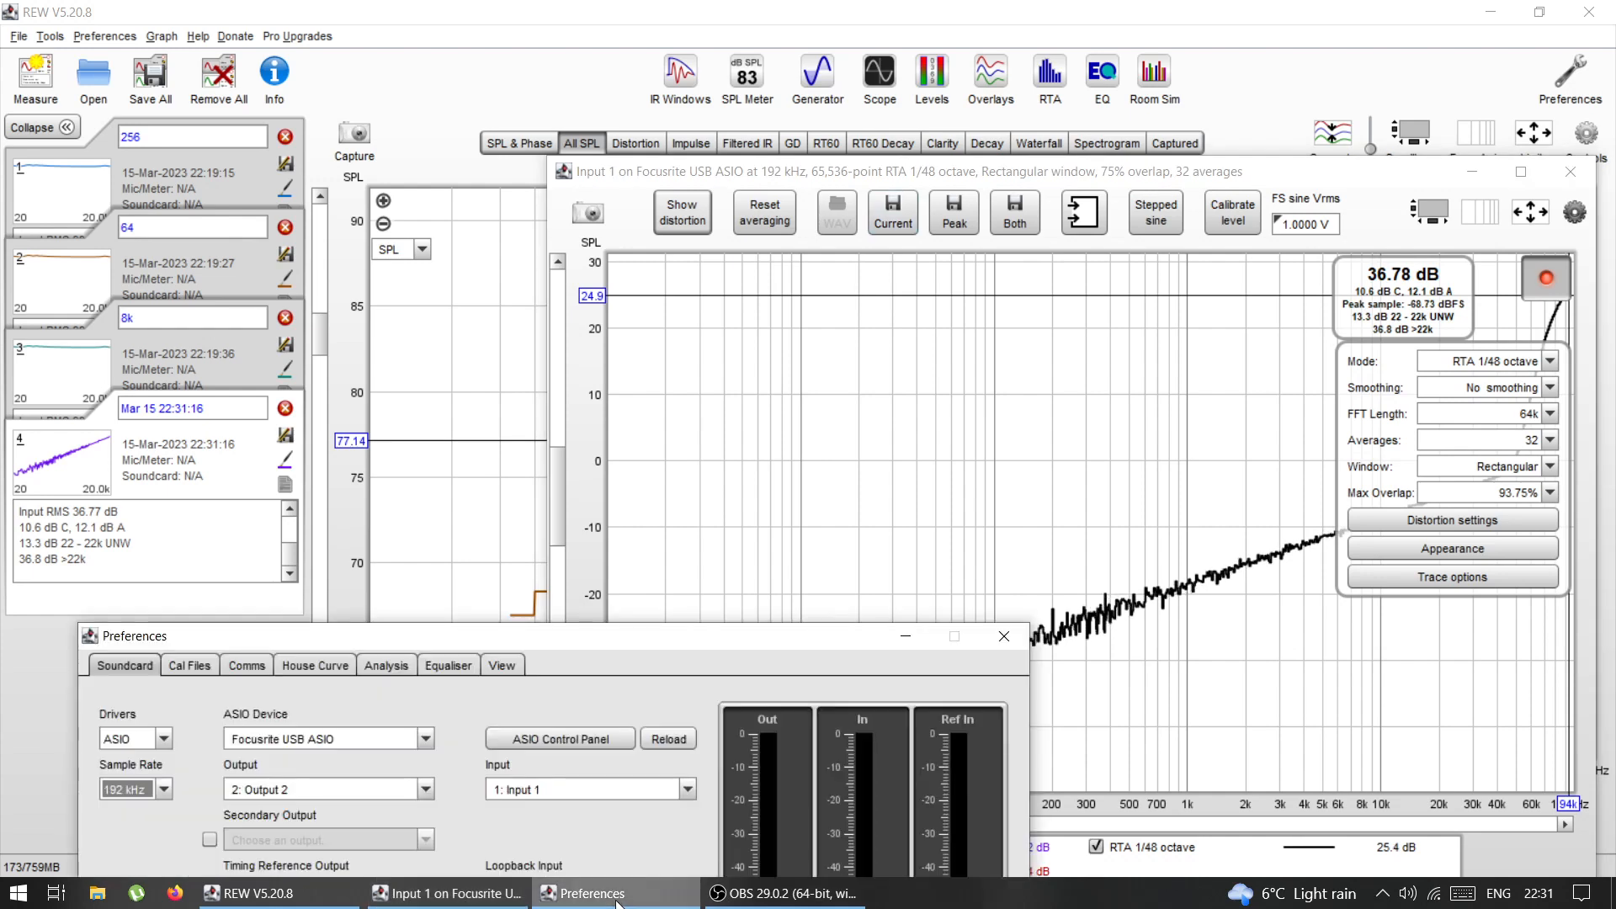
pyautogui.click(161, 786)
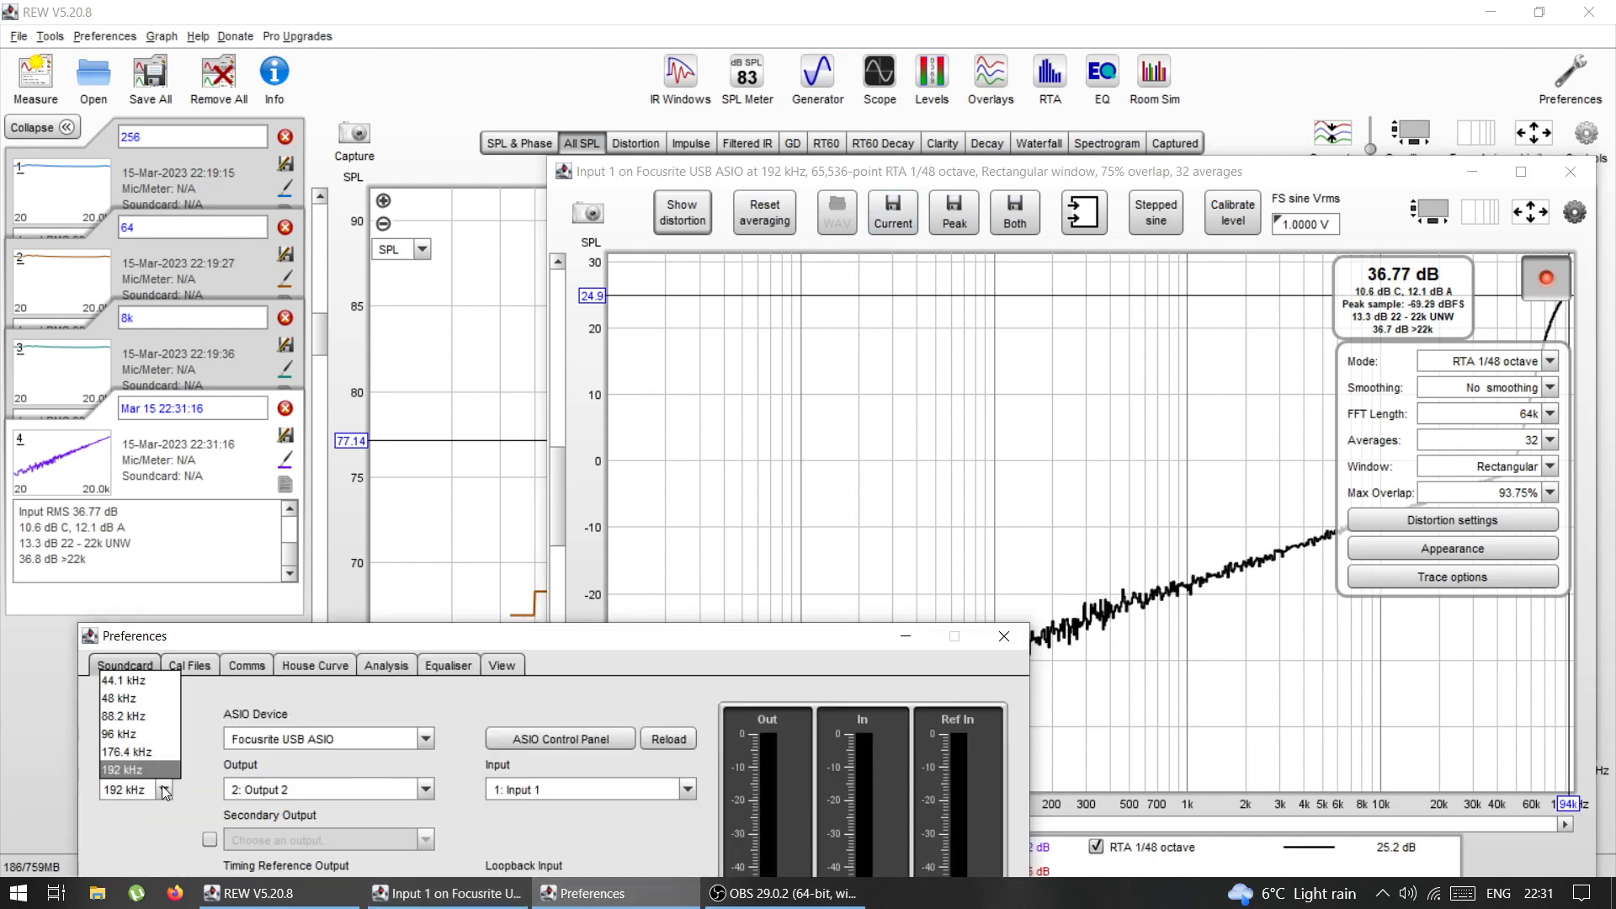
pyautogui.click(119, 736)
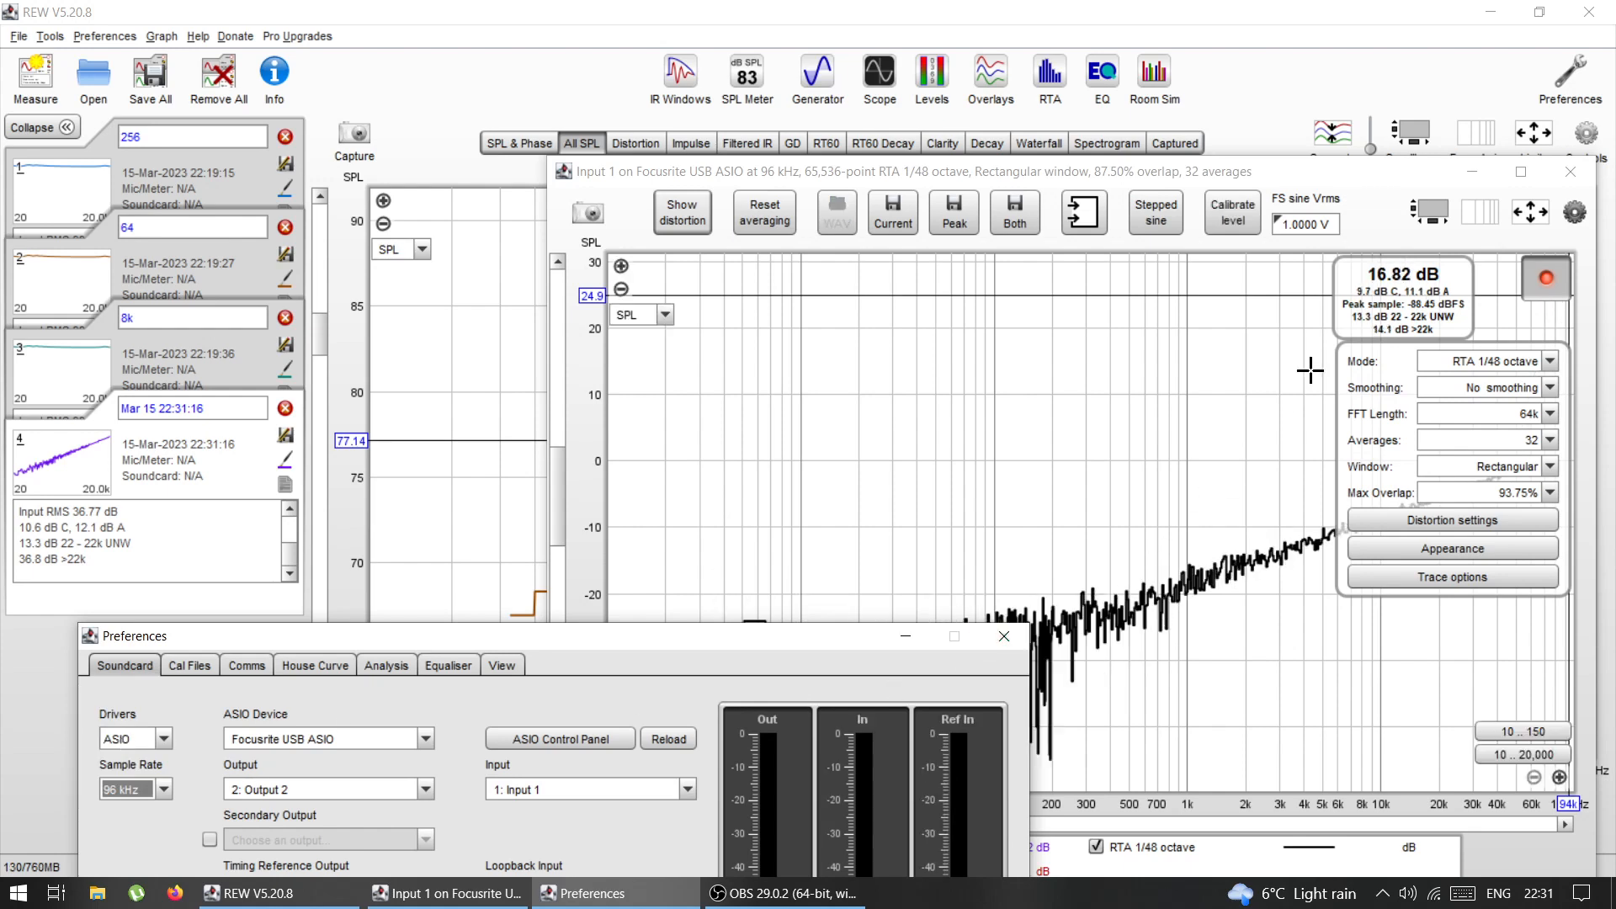
pyautogui.click(1367, 184)
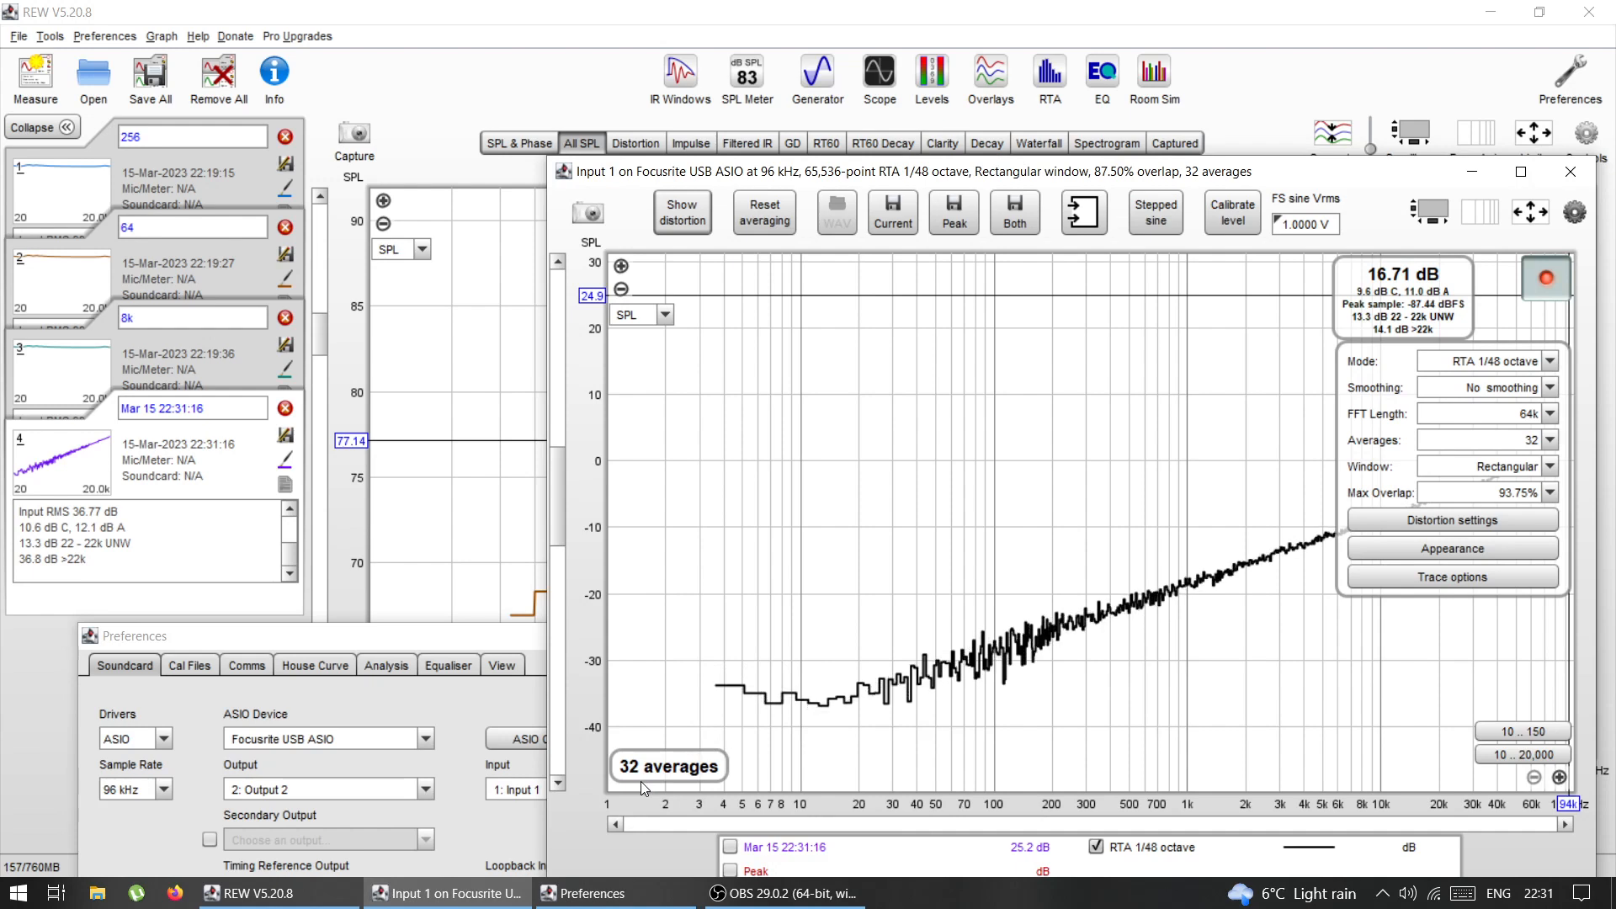
pyautogui.click(898, 212)
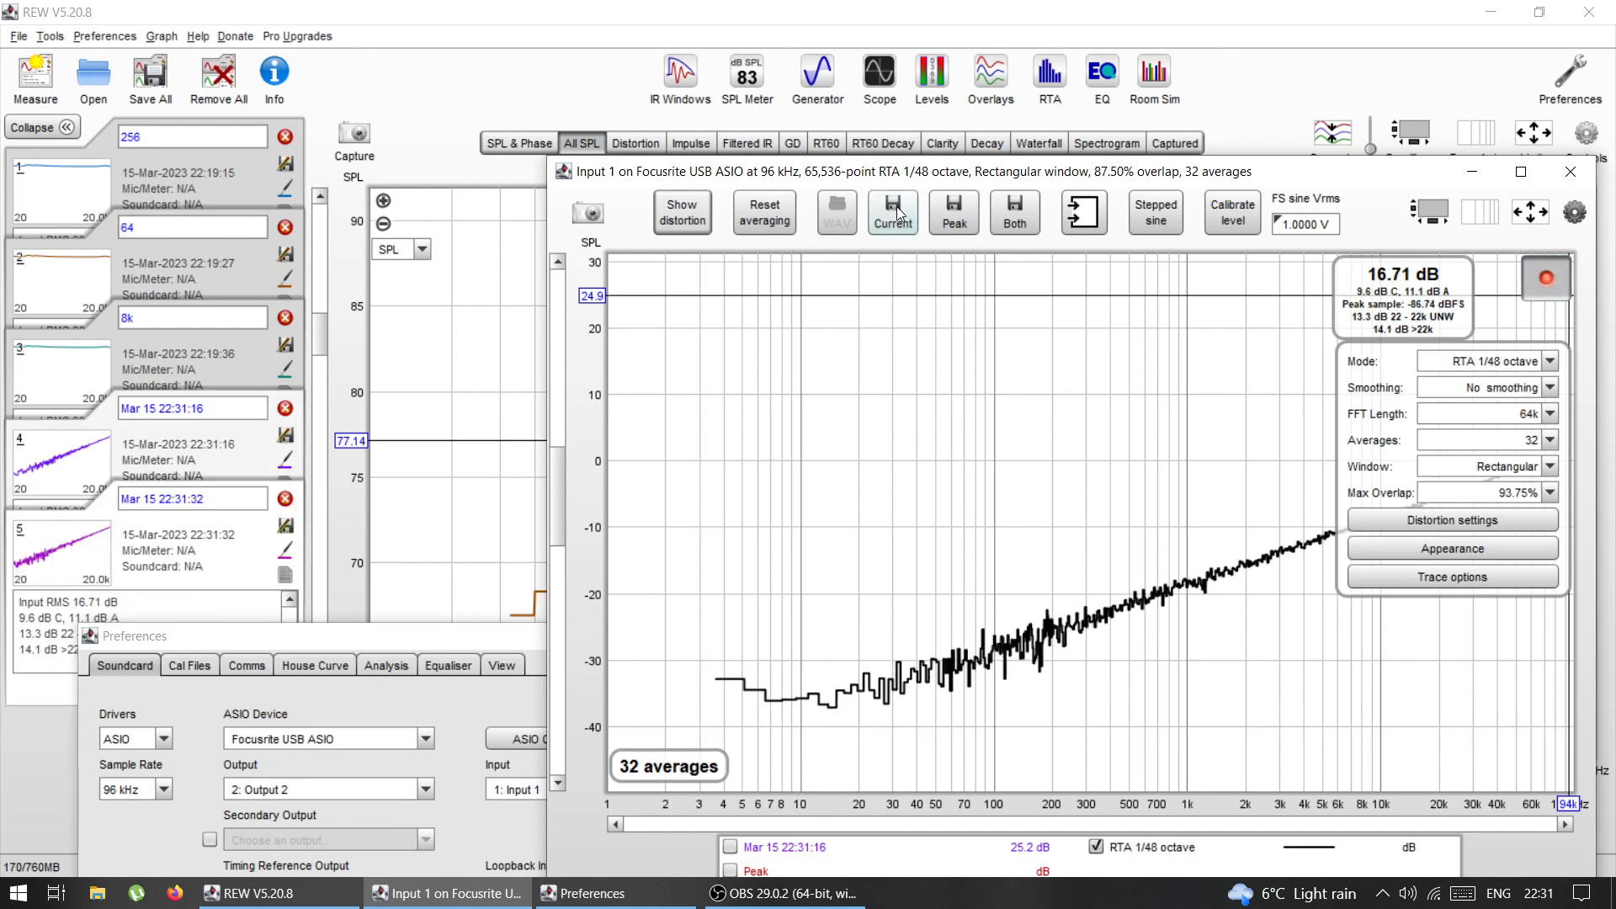
# Step: Set the soundcard sample rate to 48 kHz and save the current averaged RTA noise floor trace
pyautogui.click(164, 787)
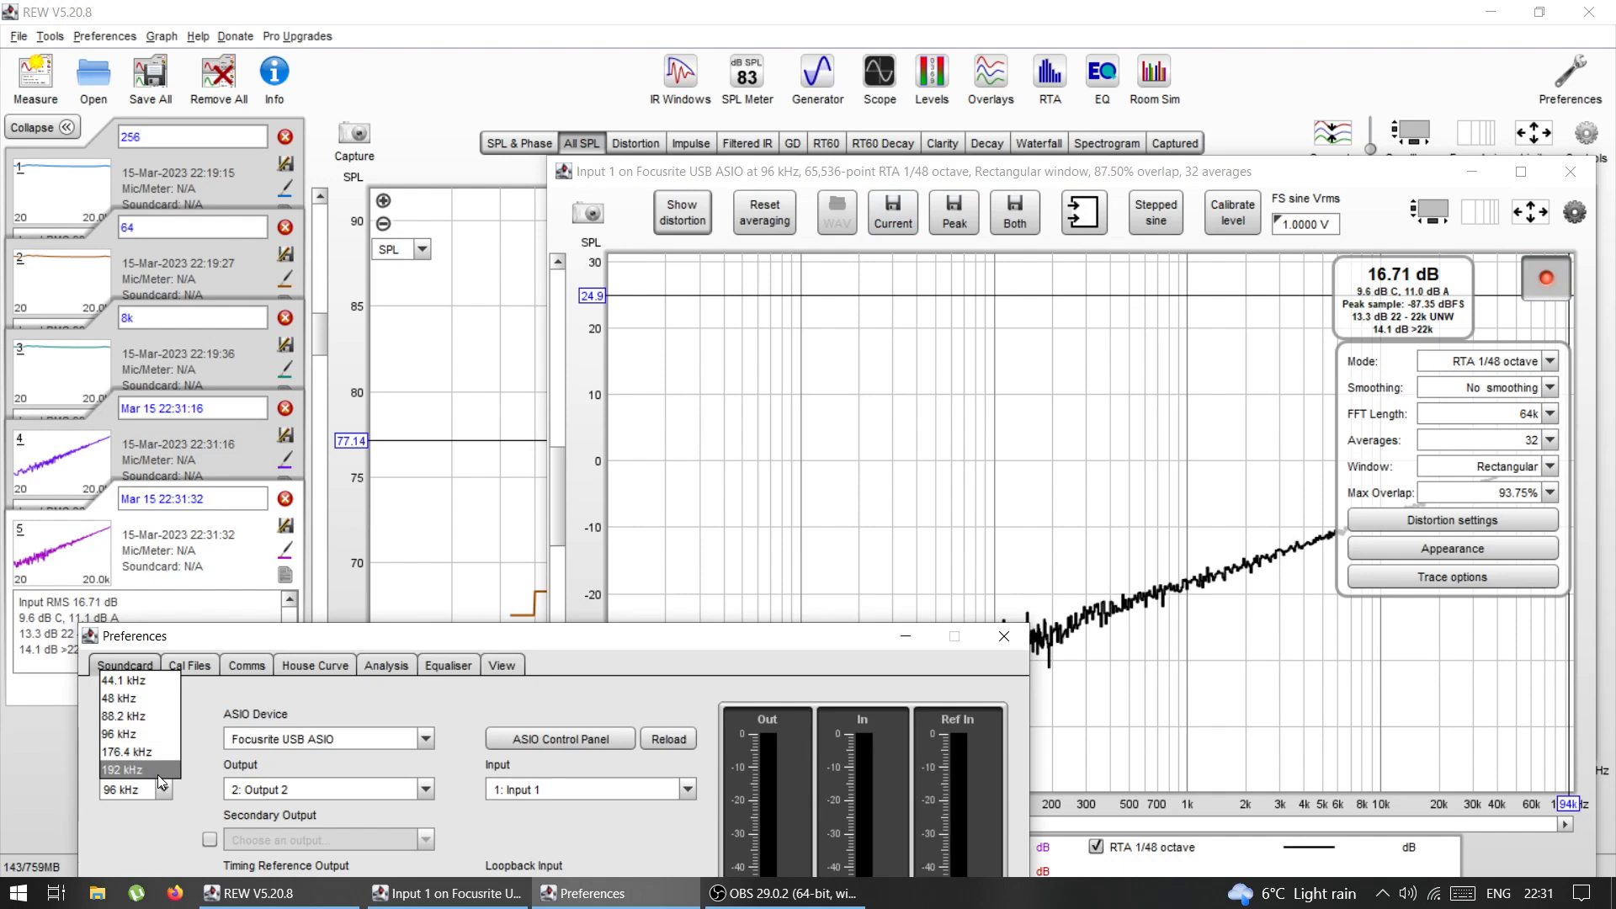
pyautogui.click(133, 699)
pyautogui.click(967, 175)
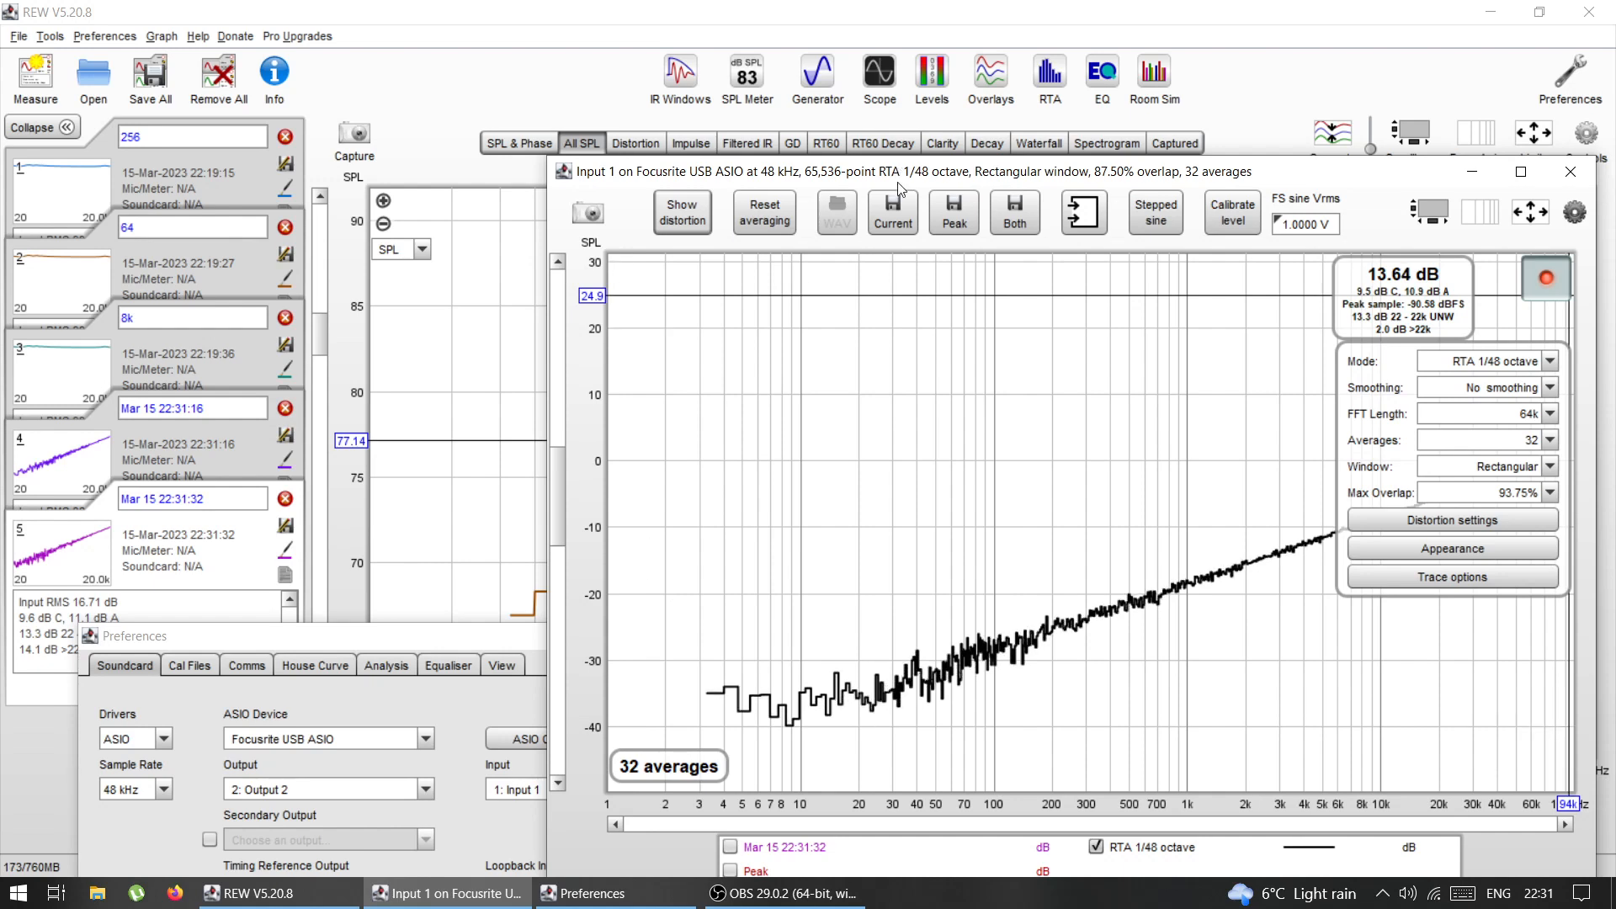
pyautogui.click(893, 224)
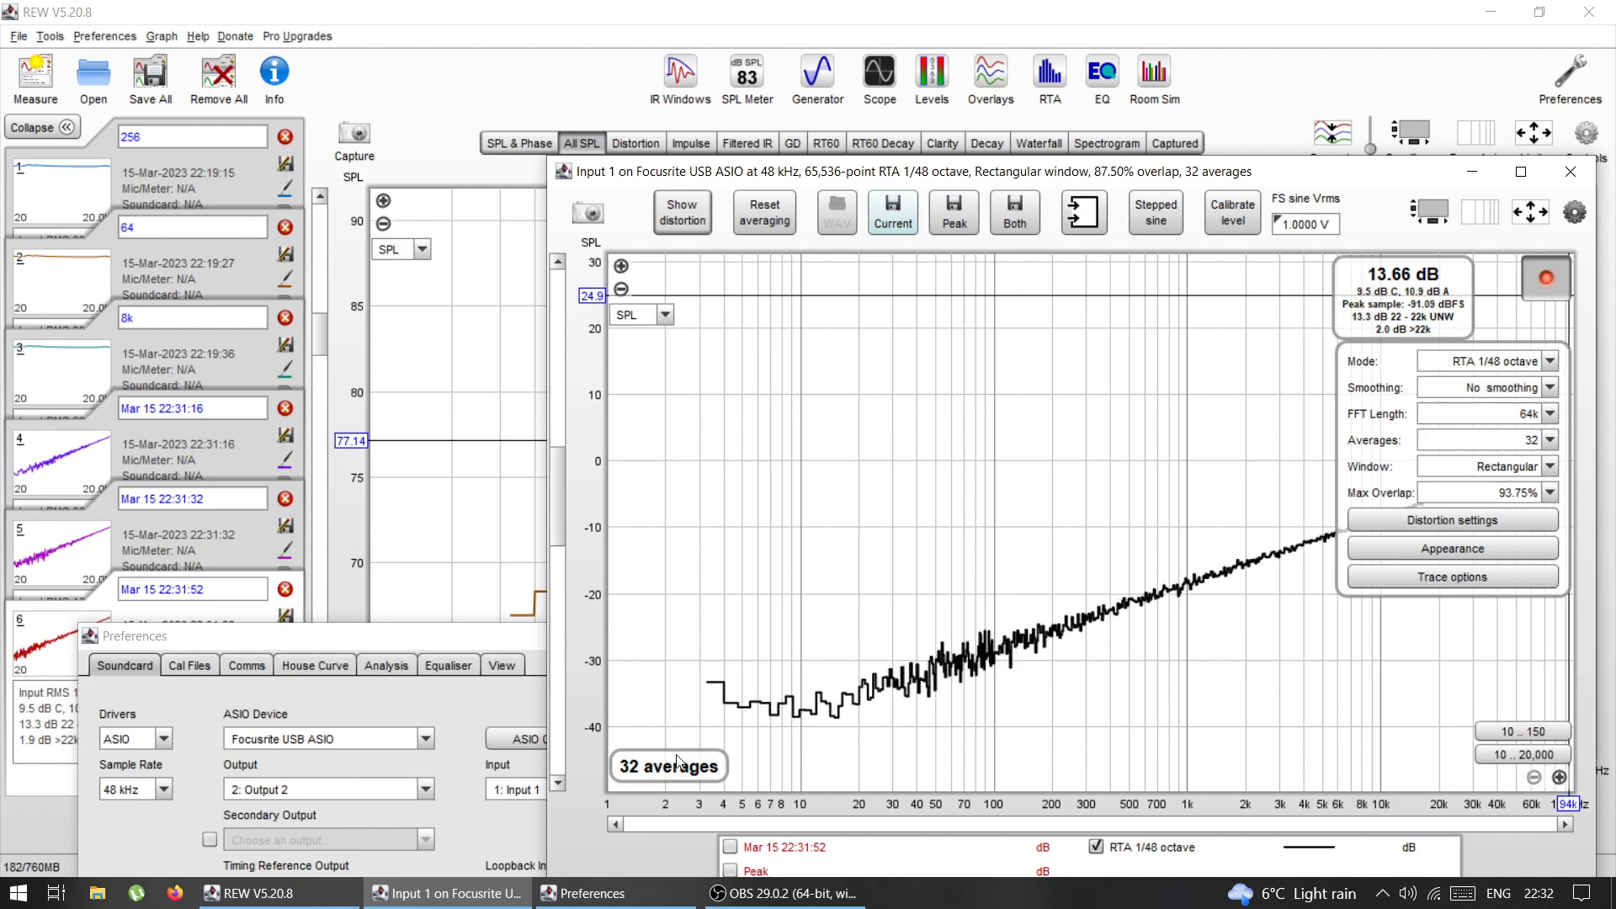
# Step: Bring the three saved noise floor traces into view on the All SPL graph and adjust the separation between them
pyautogui.click(448, 469)
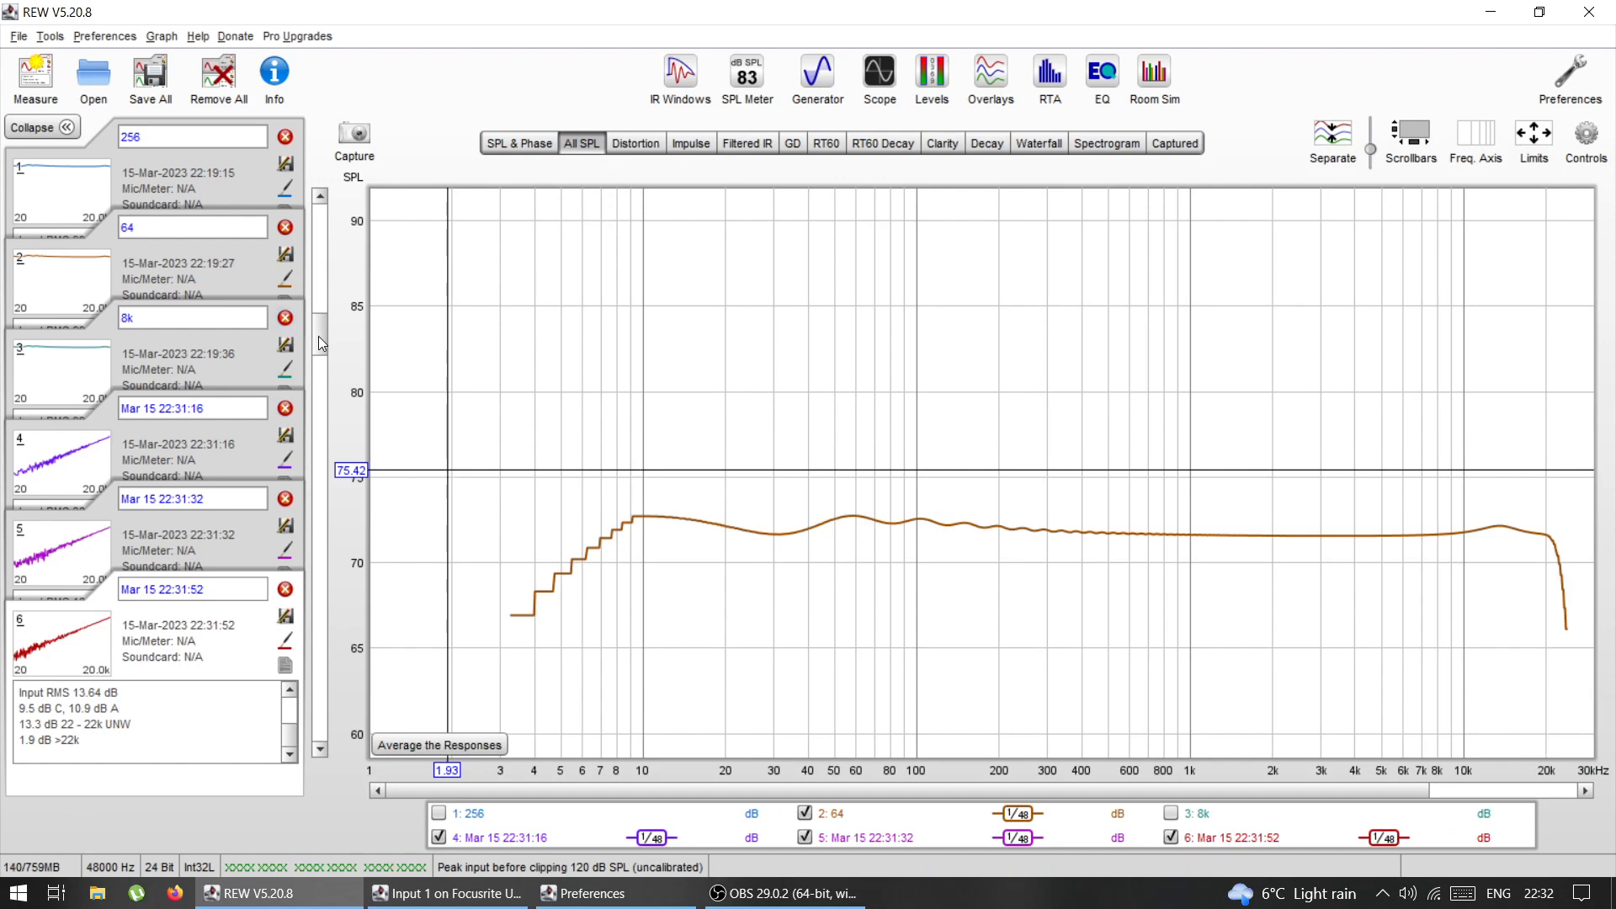
pyautogui.moveTo(318, 336)
pyautogui.mouseDown()
pyautogui.moveTo(321, 271)
pyautogui.moveTo(317, 381)
pyautogui.moveTo(323, 347)
pyautogui.mouseUp()
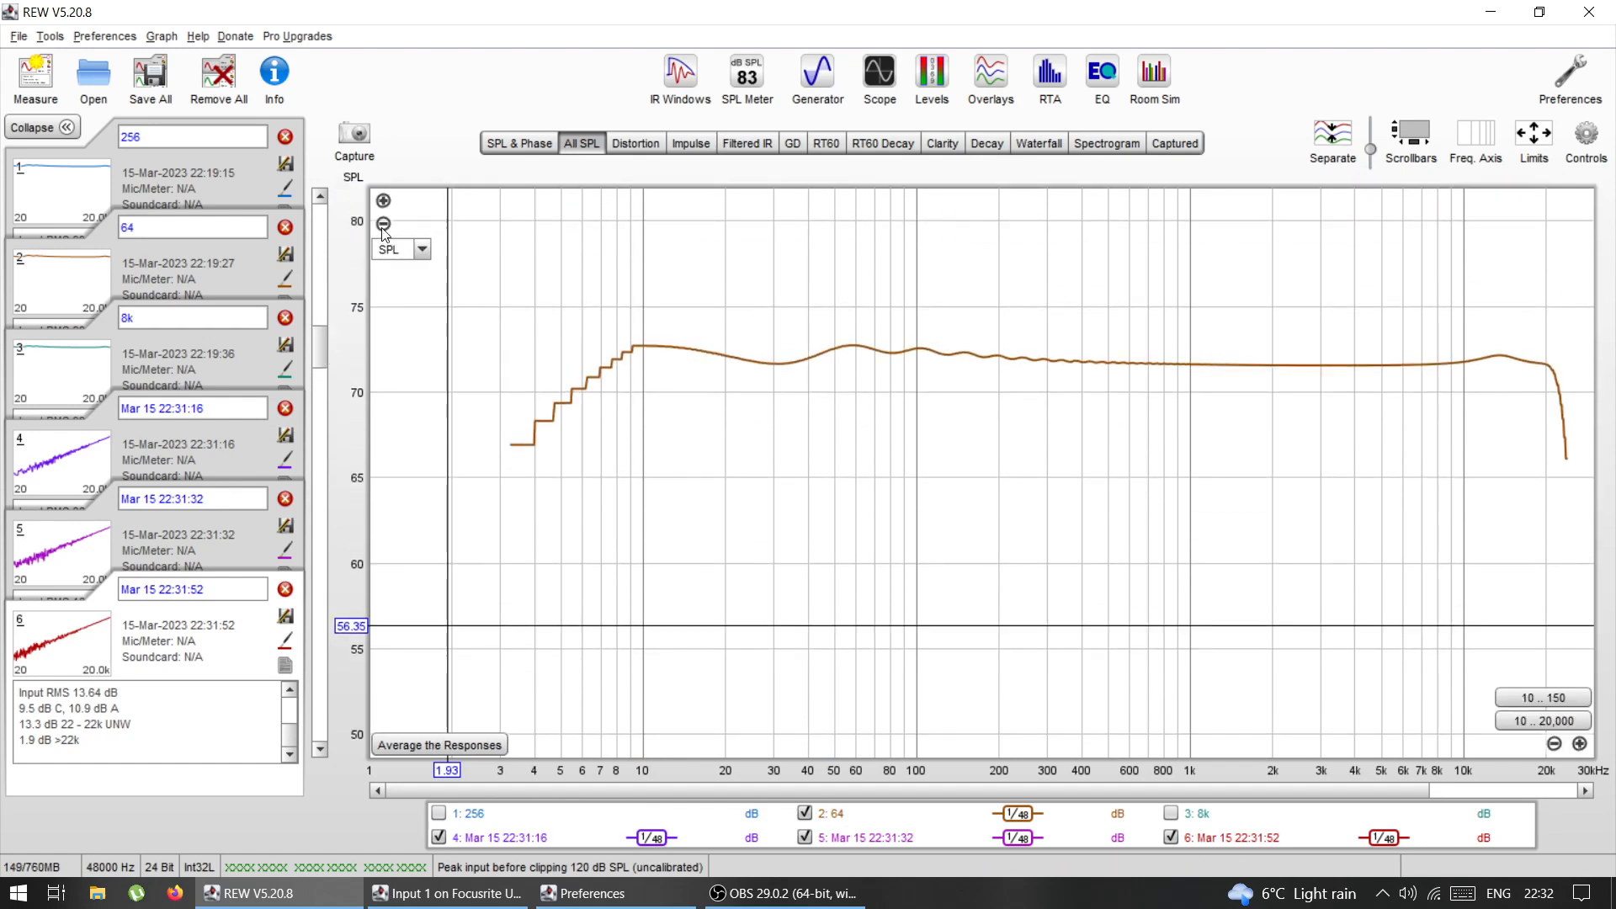
pyautogui.click(383, 224)
pyautogui.moveTo(321, 362); pyautogui.dragTo(305, 506)
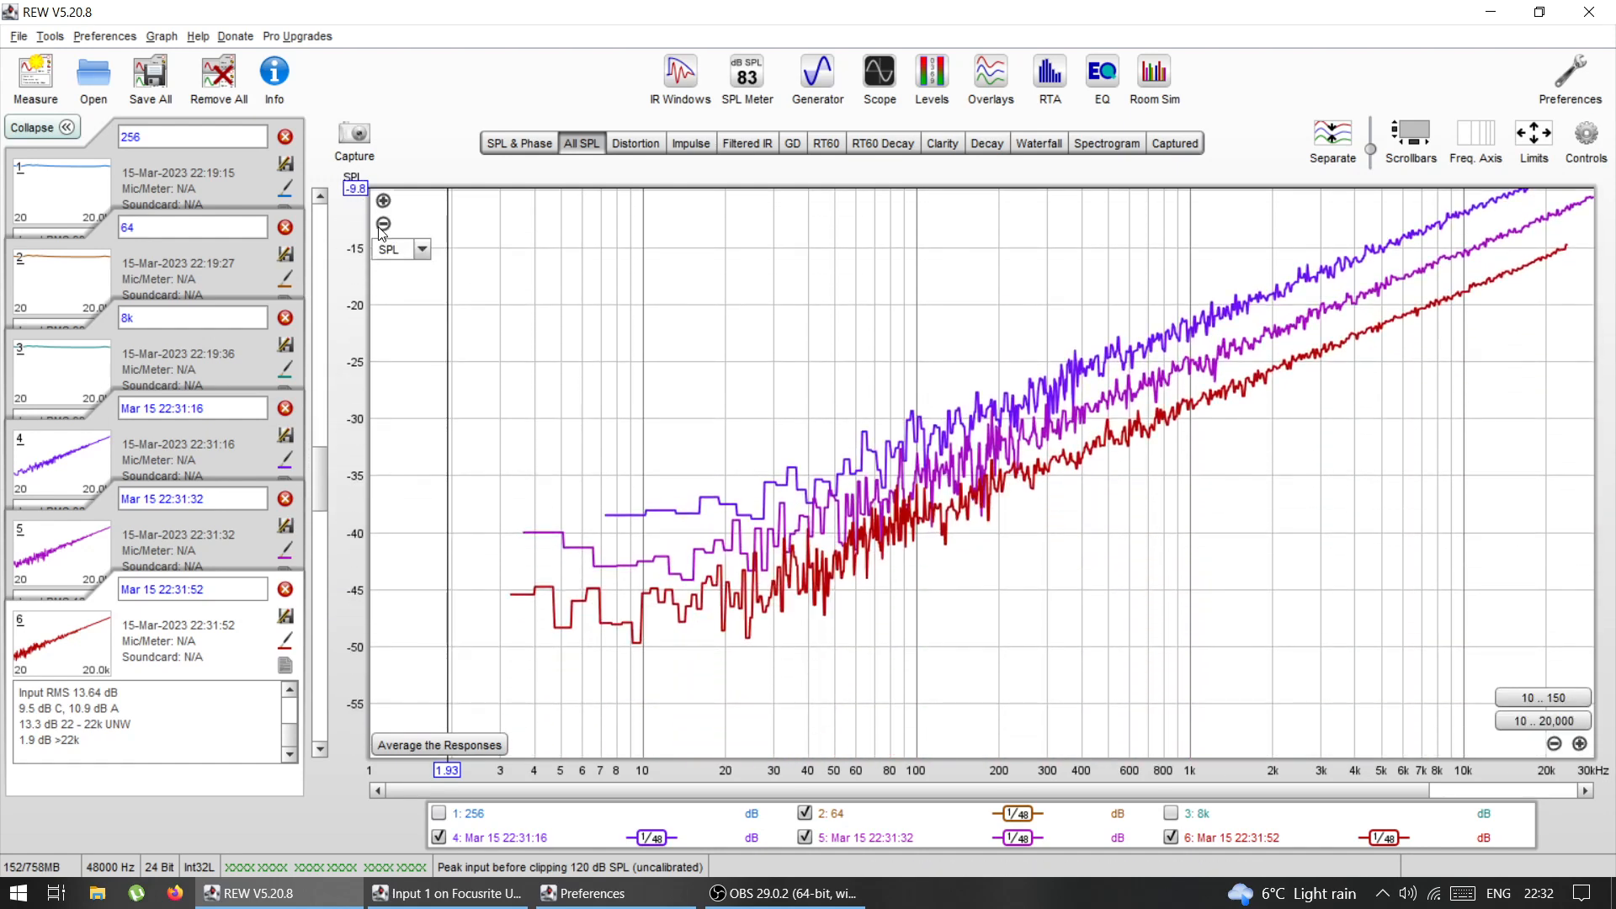
pyautogui.click(383, 229)
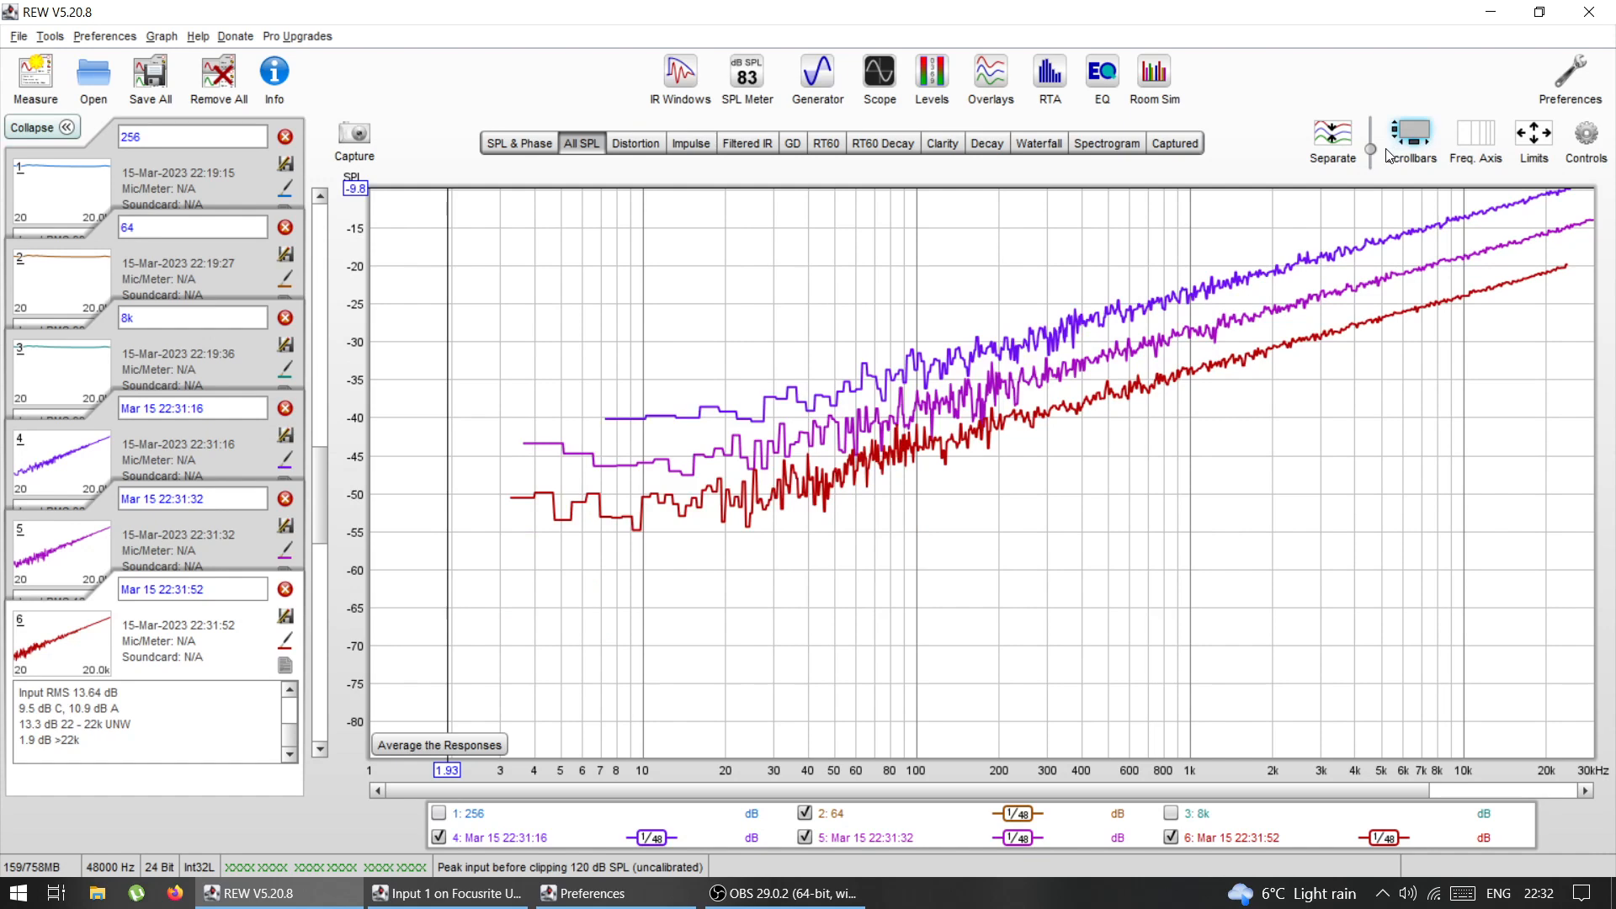
pyautogui.moveTo(1372, 156)
pyautogui.mouseDown()
pyautogui.moveTo(1368, 181)
pyautogui.moveTo(1368, 159)
pyautogui.mouseUp()
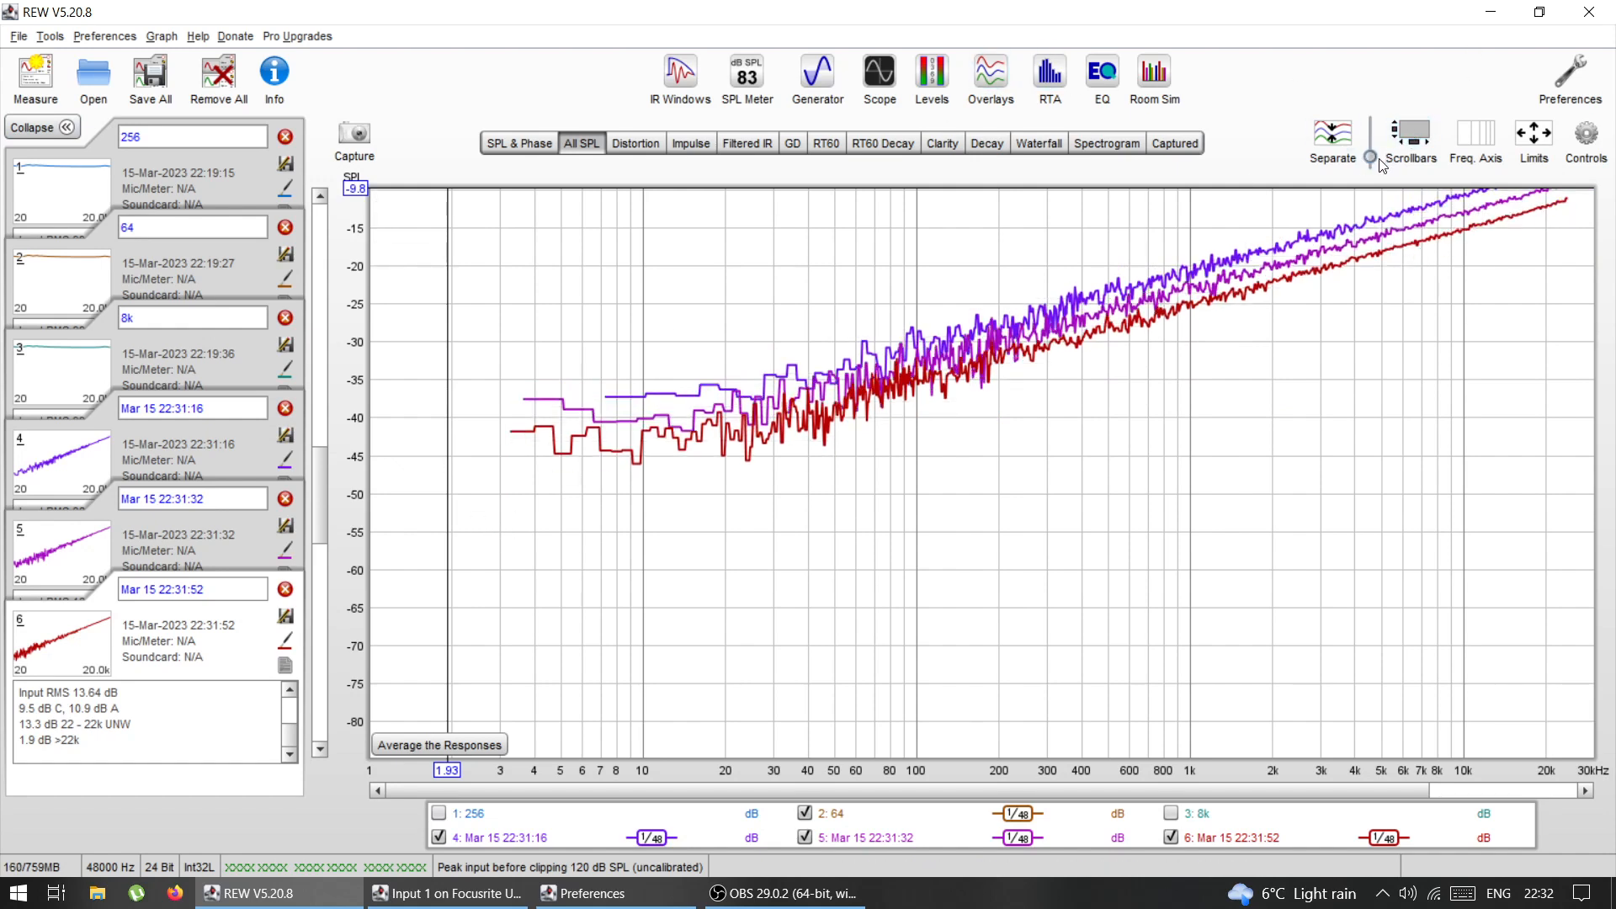
pyautogui.moveTo(1371, 158); pyautogui.dragTo(1371, 151)
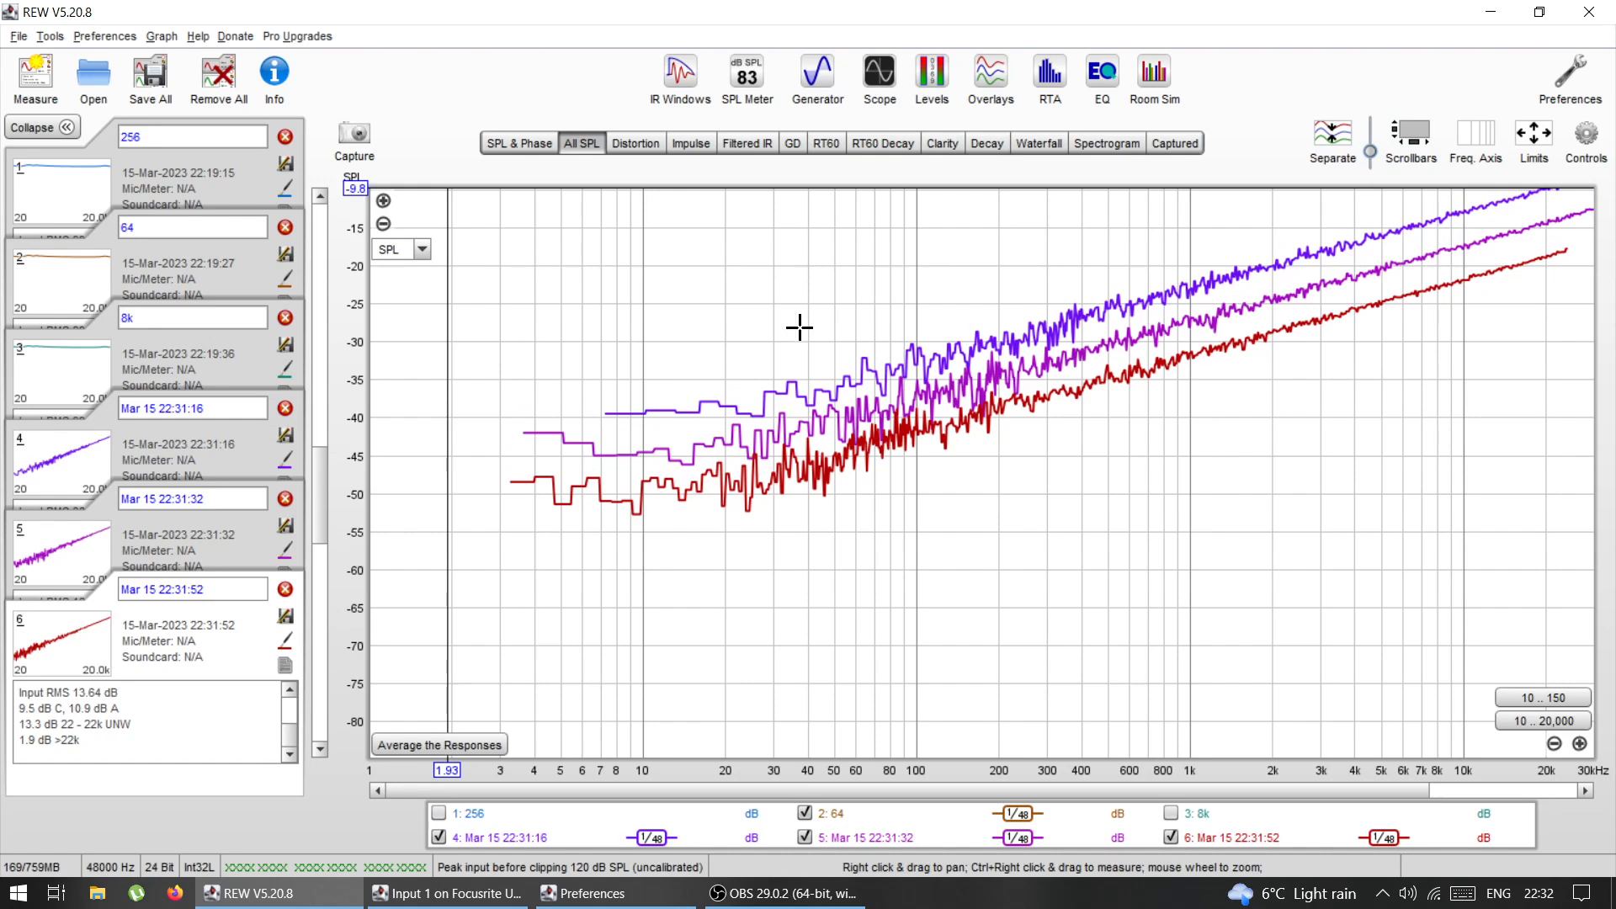
# Step: Extend the All SPL graph to 100 kHz and widen its level range to show the full ultrasonic noise rise
pyautogui.moveTo(317, 494); pyautogui.dragTo(317, 469)
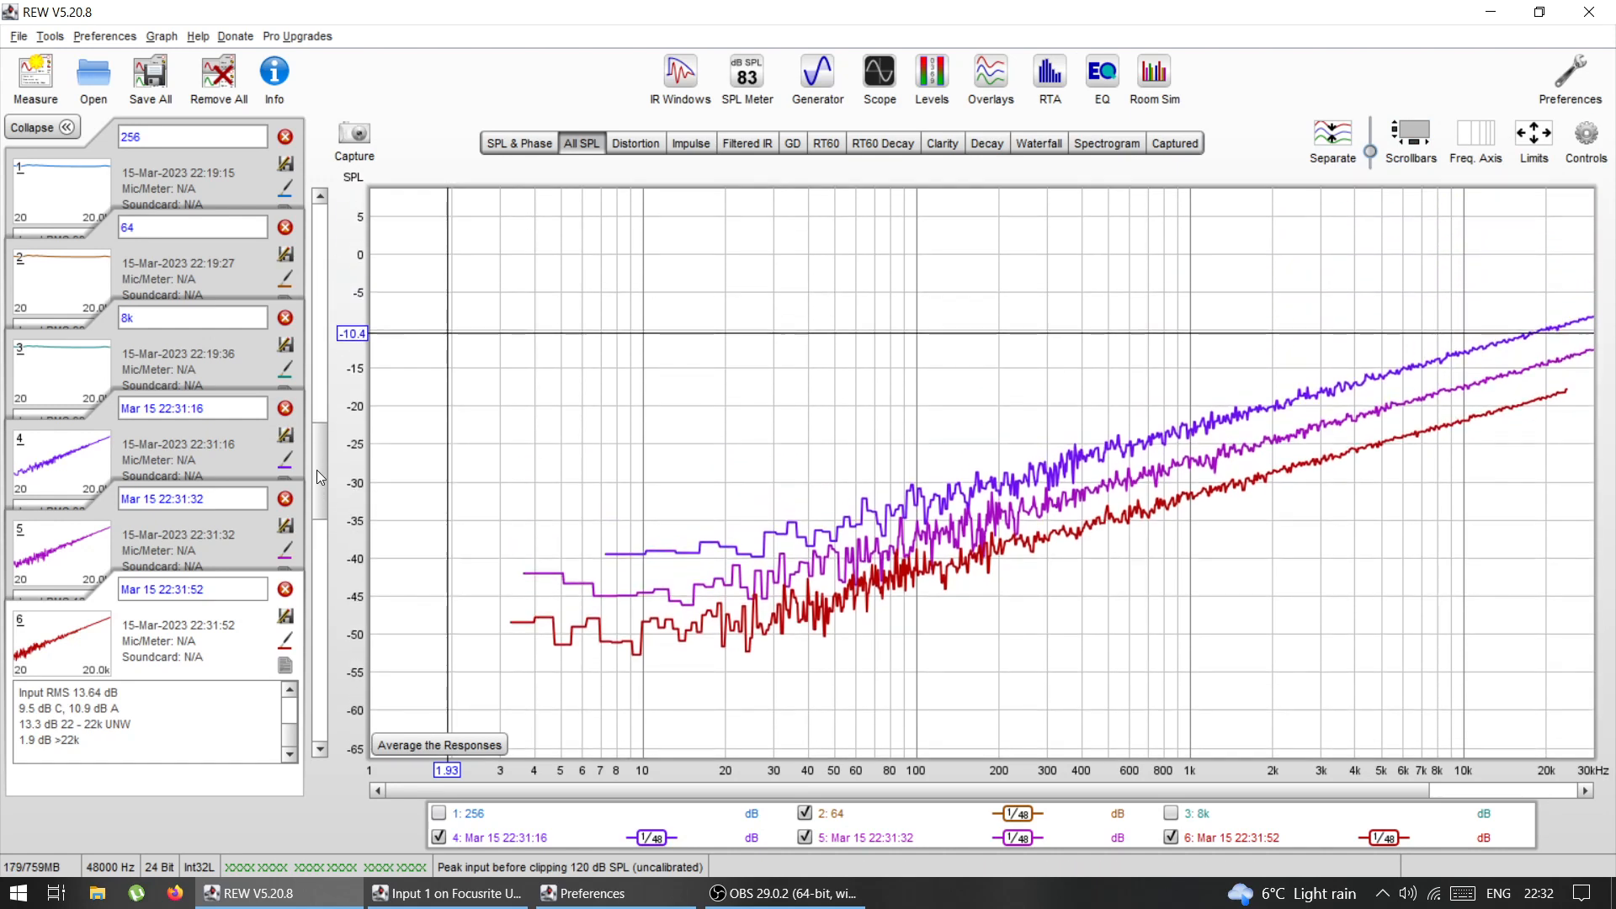
pyautogui.moveTo(867, 789); pyautogui.dragTo(1004, 791)
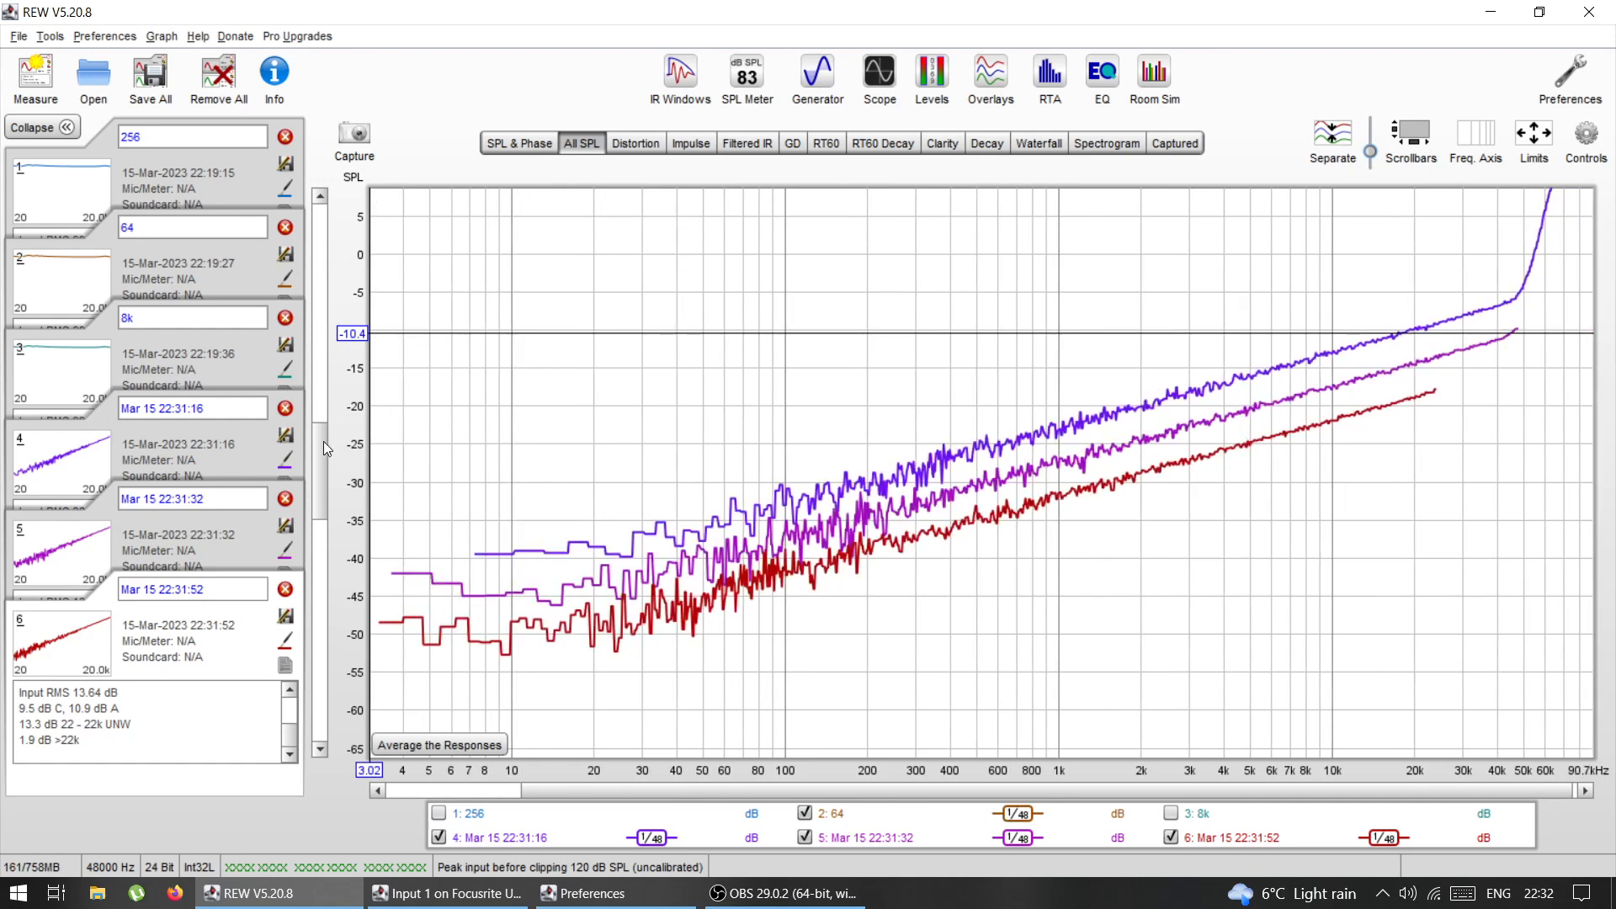
pyautogui.moveTo(318, 450); pyautogui.dragTo(320, 435)
pyautogui.moveTo(381, 230)
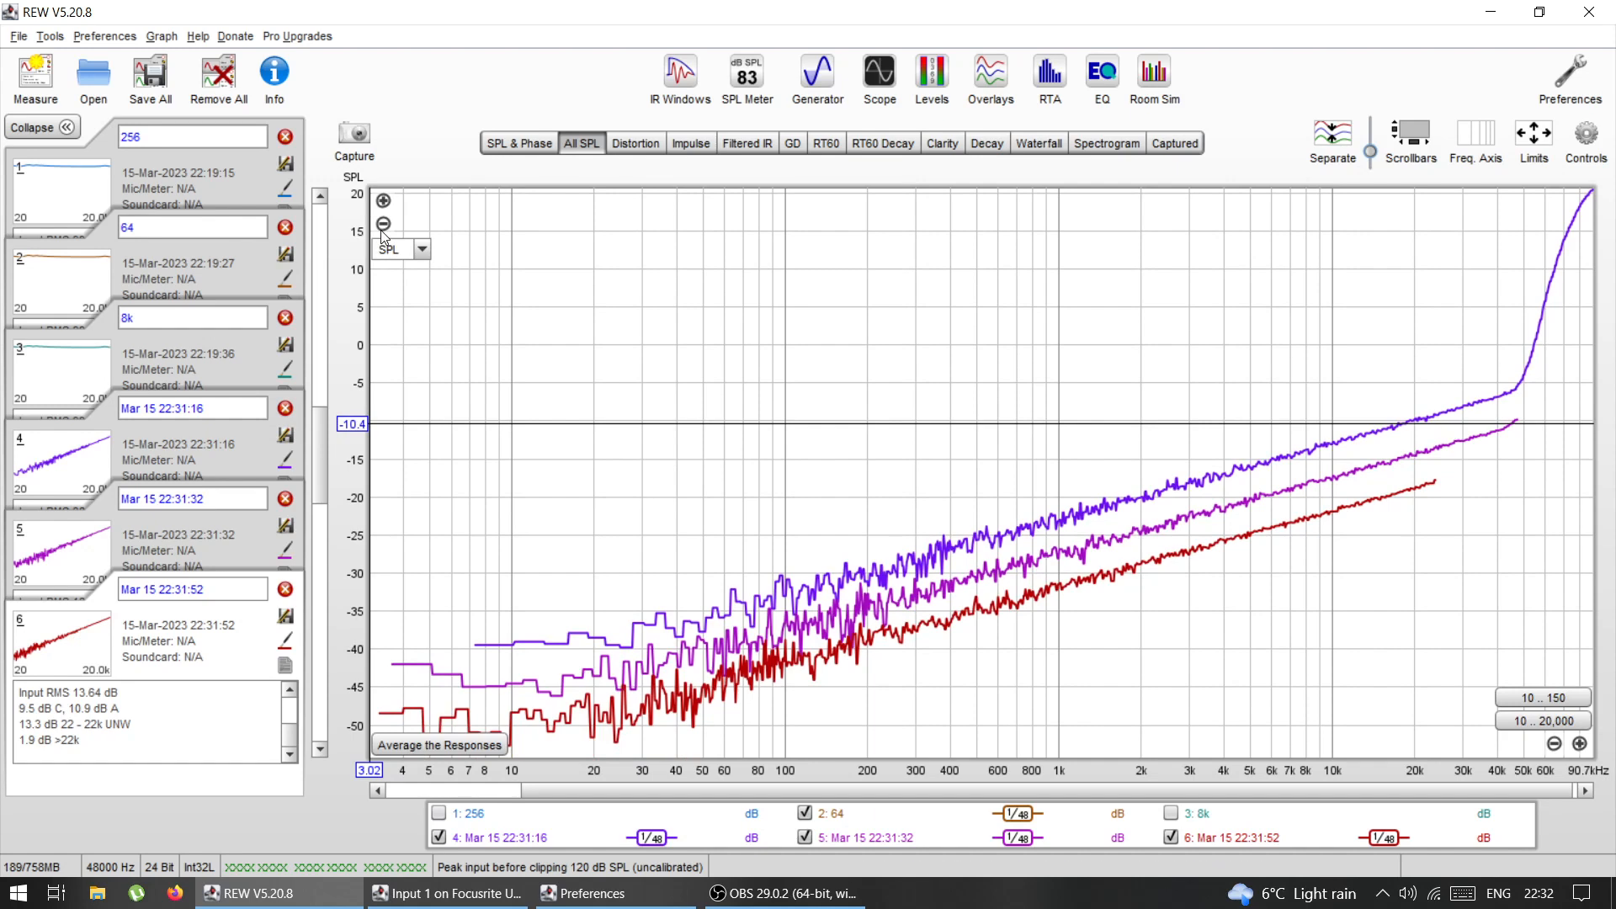
pyautogui.click(384, 226)
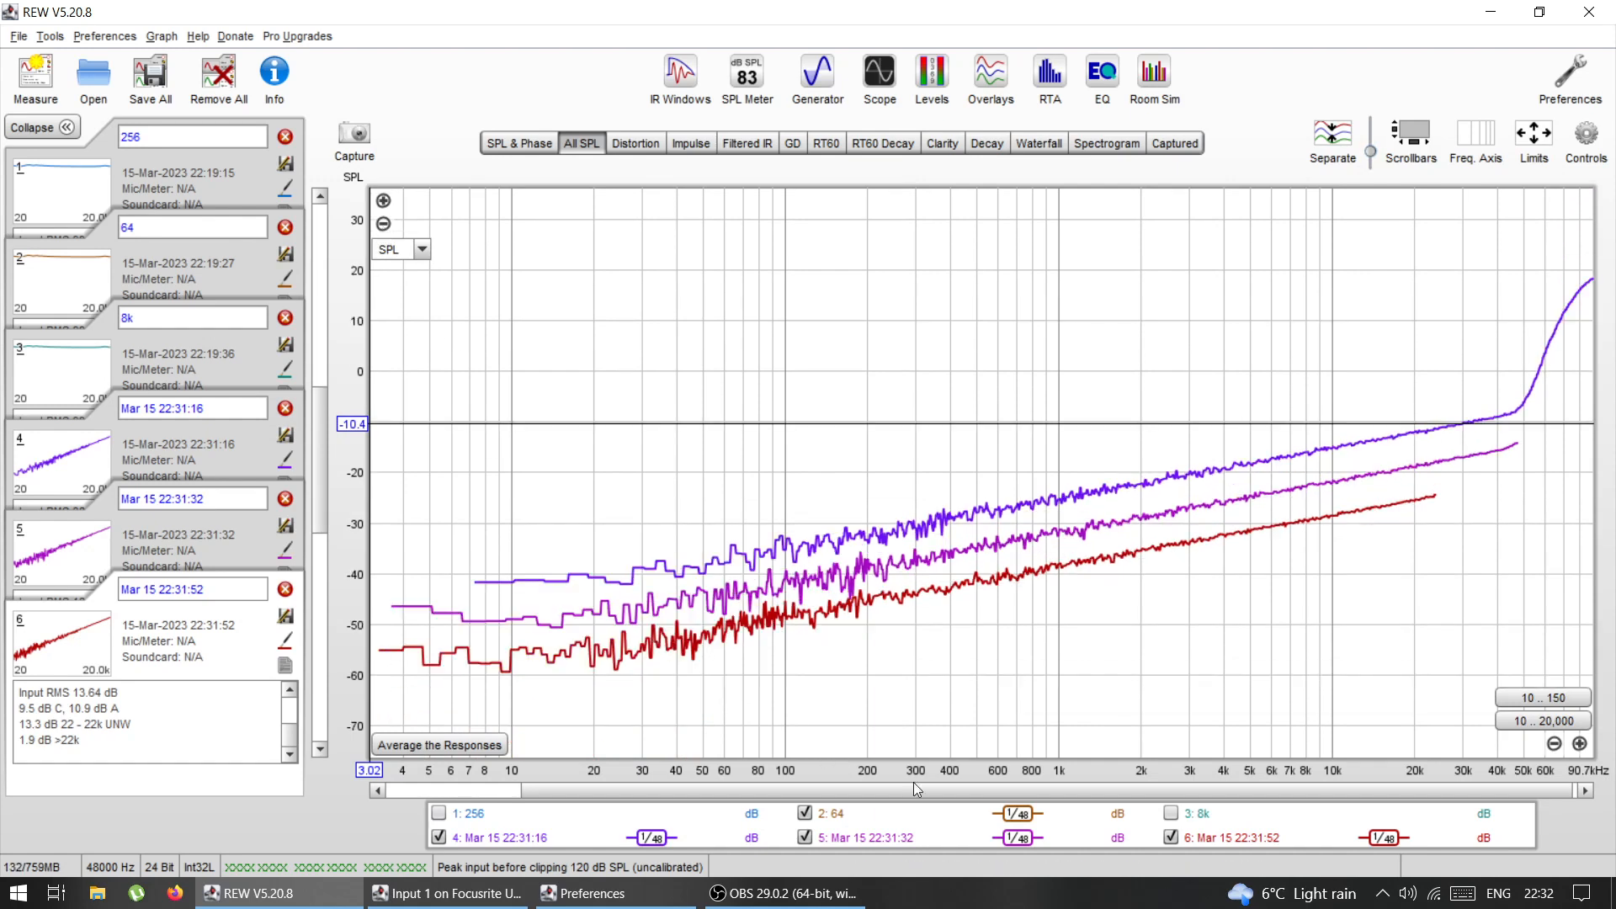
pyautogui.click(1555, 744)
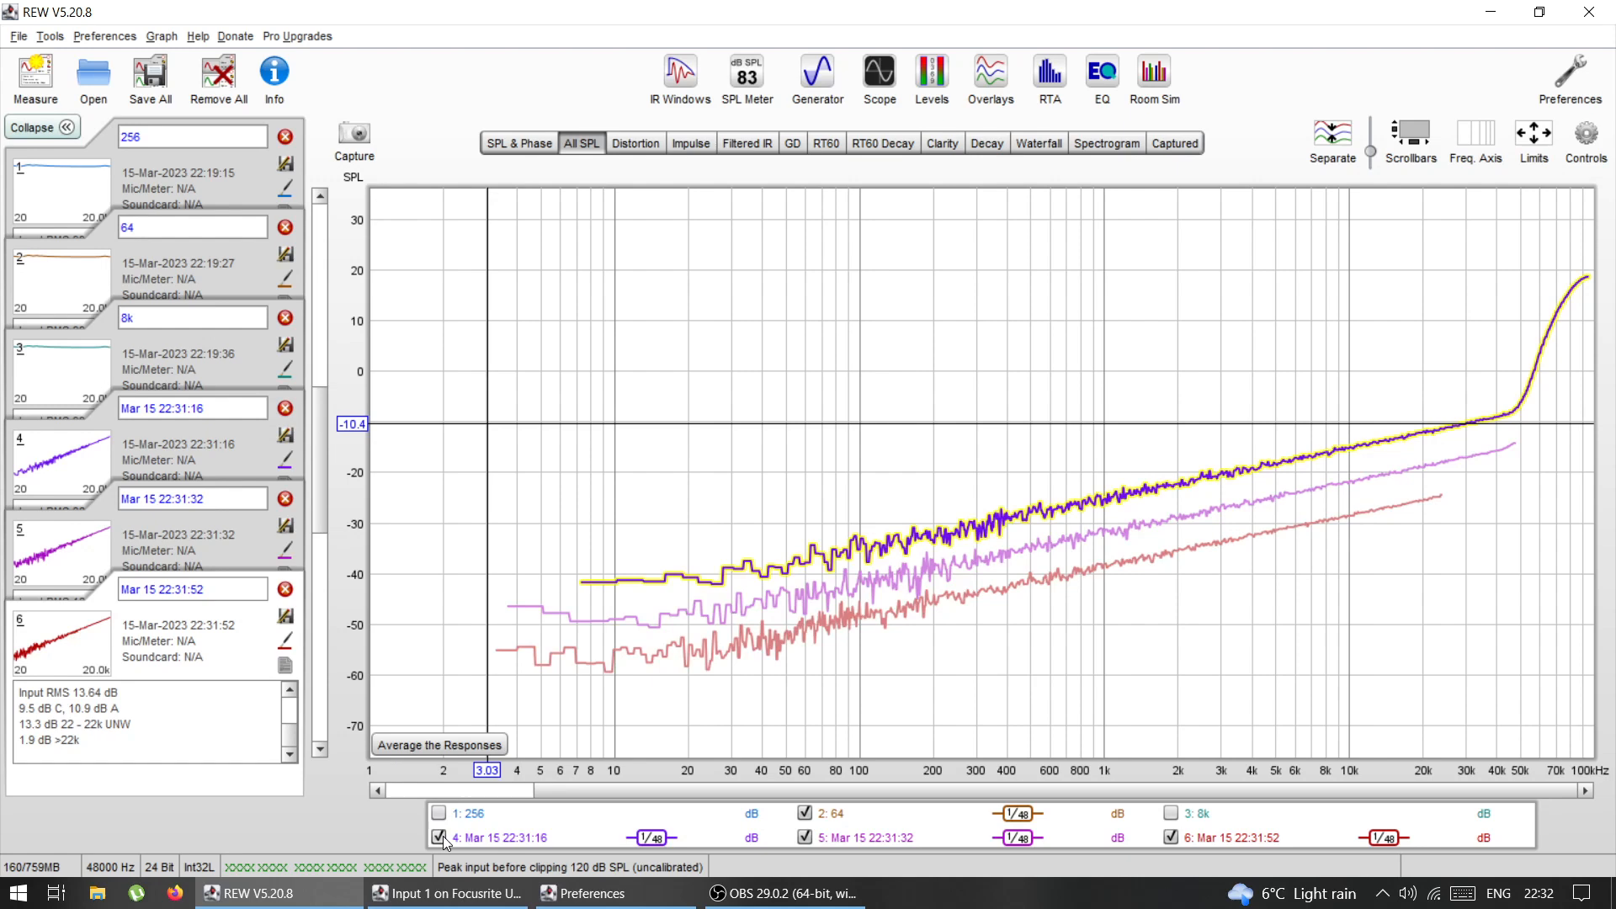
# Step: Mark the upper frequency limit of the 192 kHz, 96 kHz and 48 kHz noise floor traces with the graph cursor
pyautogui.click(1589, 272)
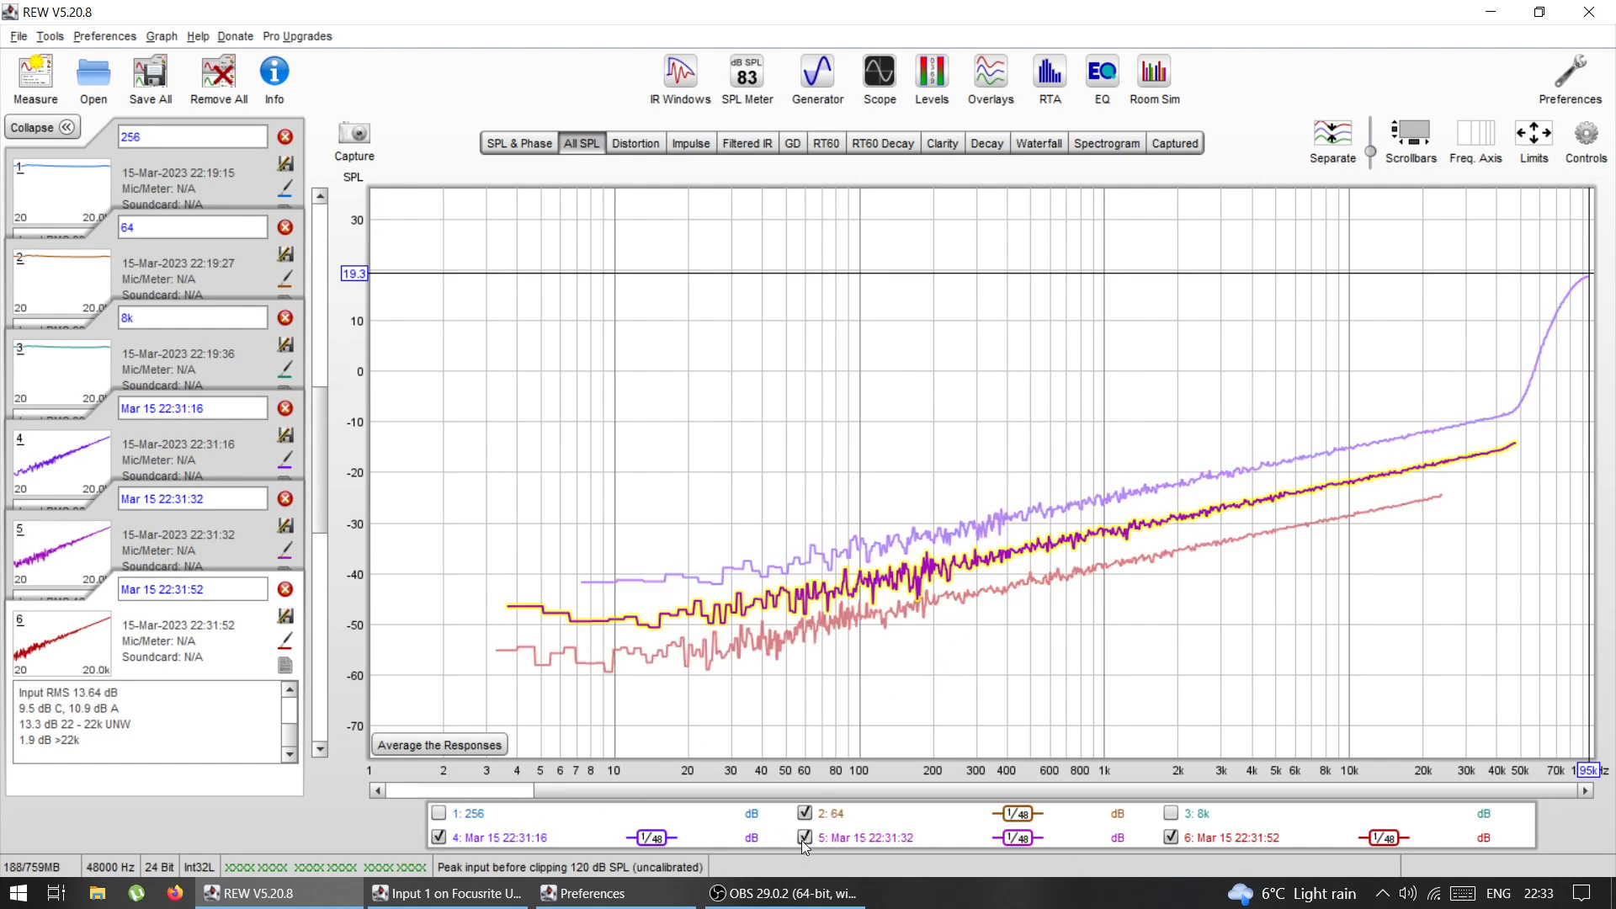
pyautogui.click(1513, 443)
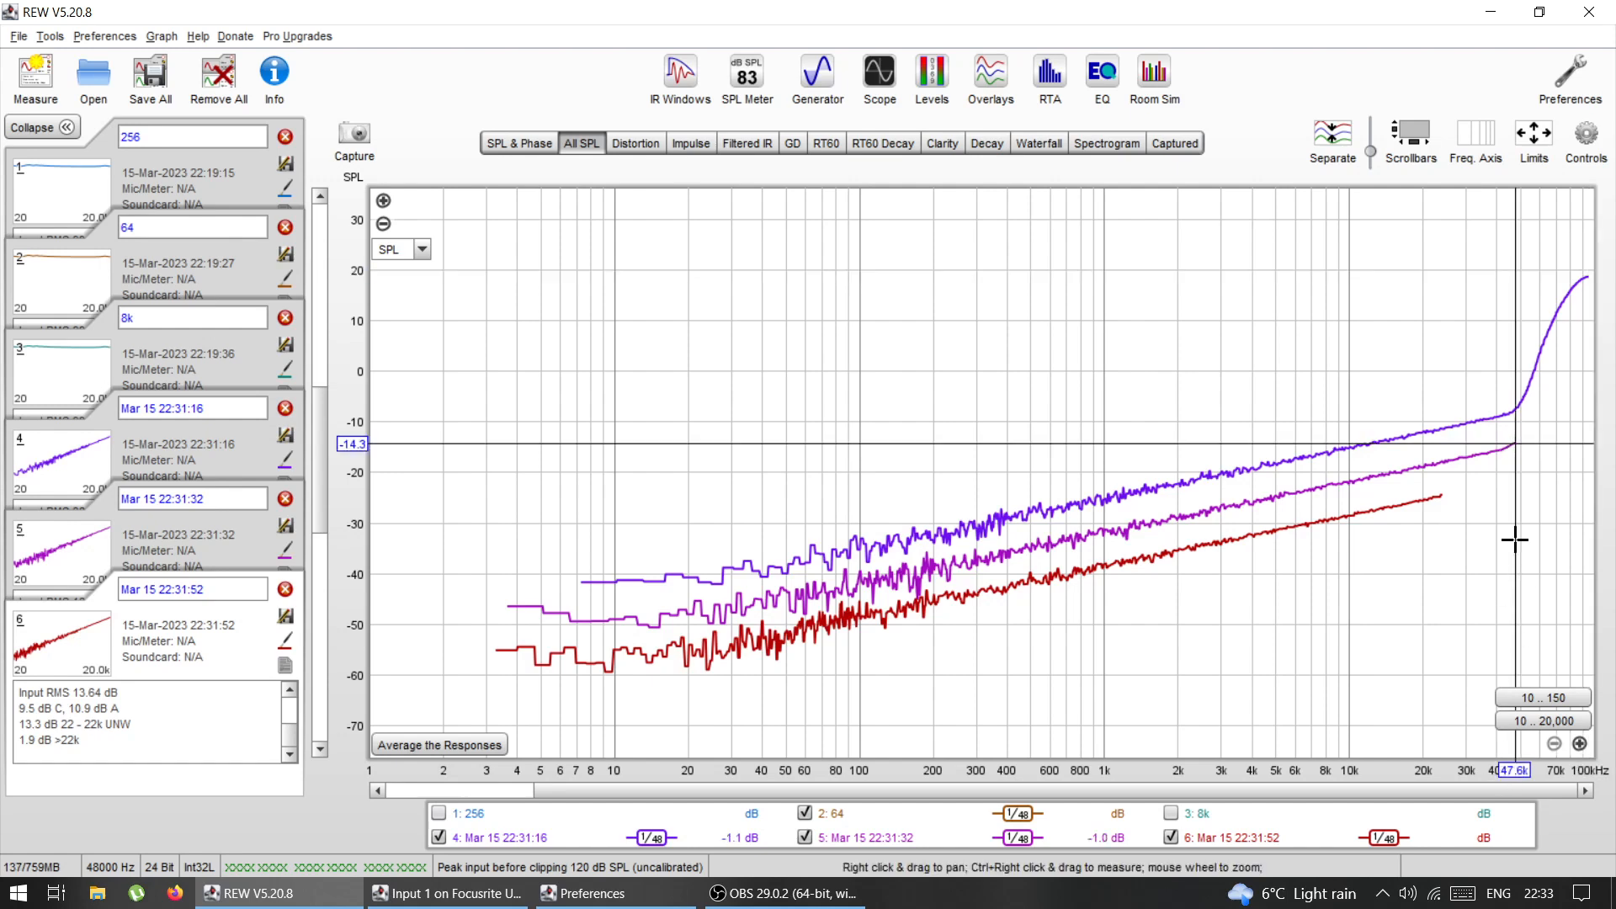
pyautogui.click(1513, 445)
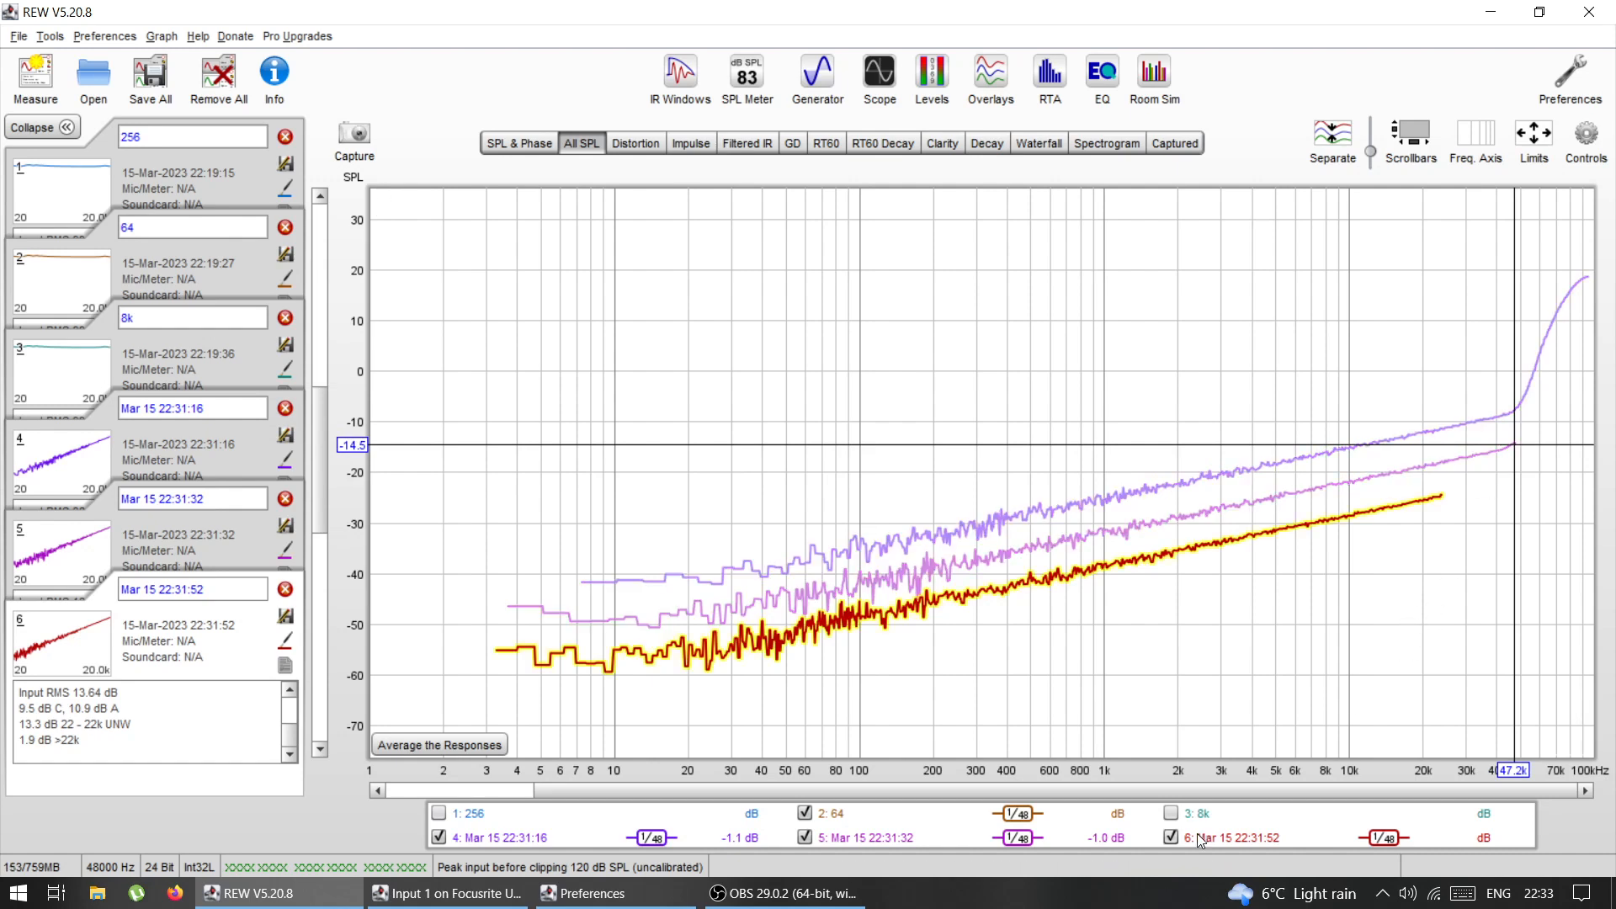
pyautogui.click(1443, 494)
pyautogui.moveTo(1442, 501); pyautogui.dragTo(1442, 495)
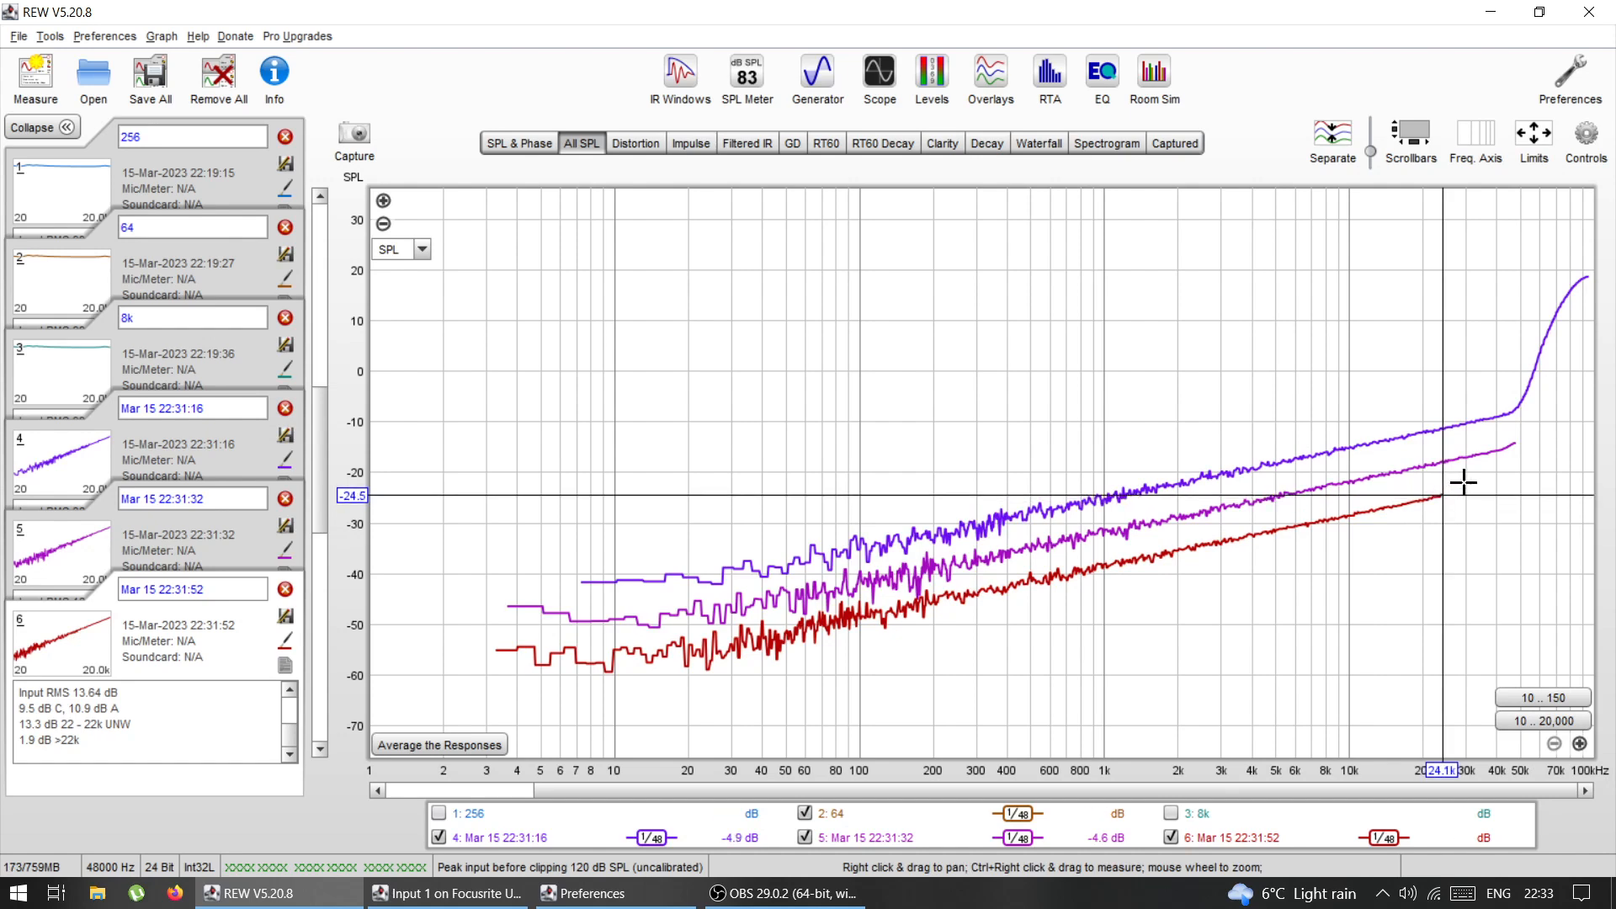
# Step: Examine the ultrasonic rise near 52 kHz and compare the three traces' levels at about 1, 1.4, 2.4, 13 and 27 kHz
pyautogui.moveTo(1509, 454); pyautogui.dragTo(1525, 398)
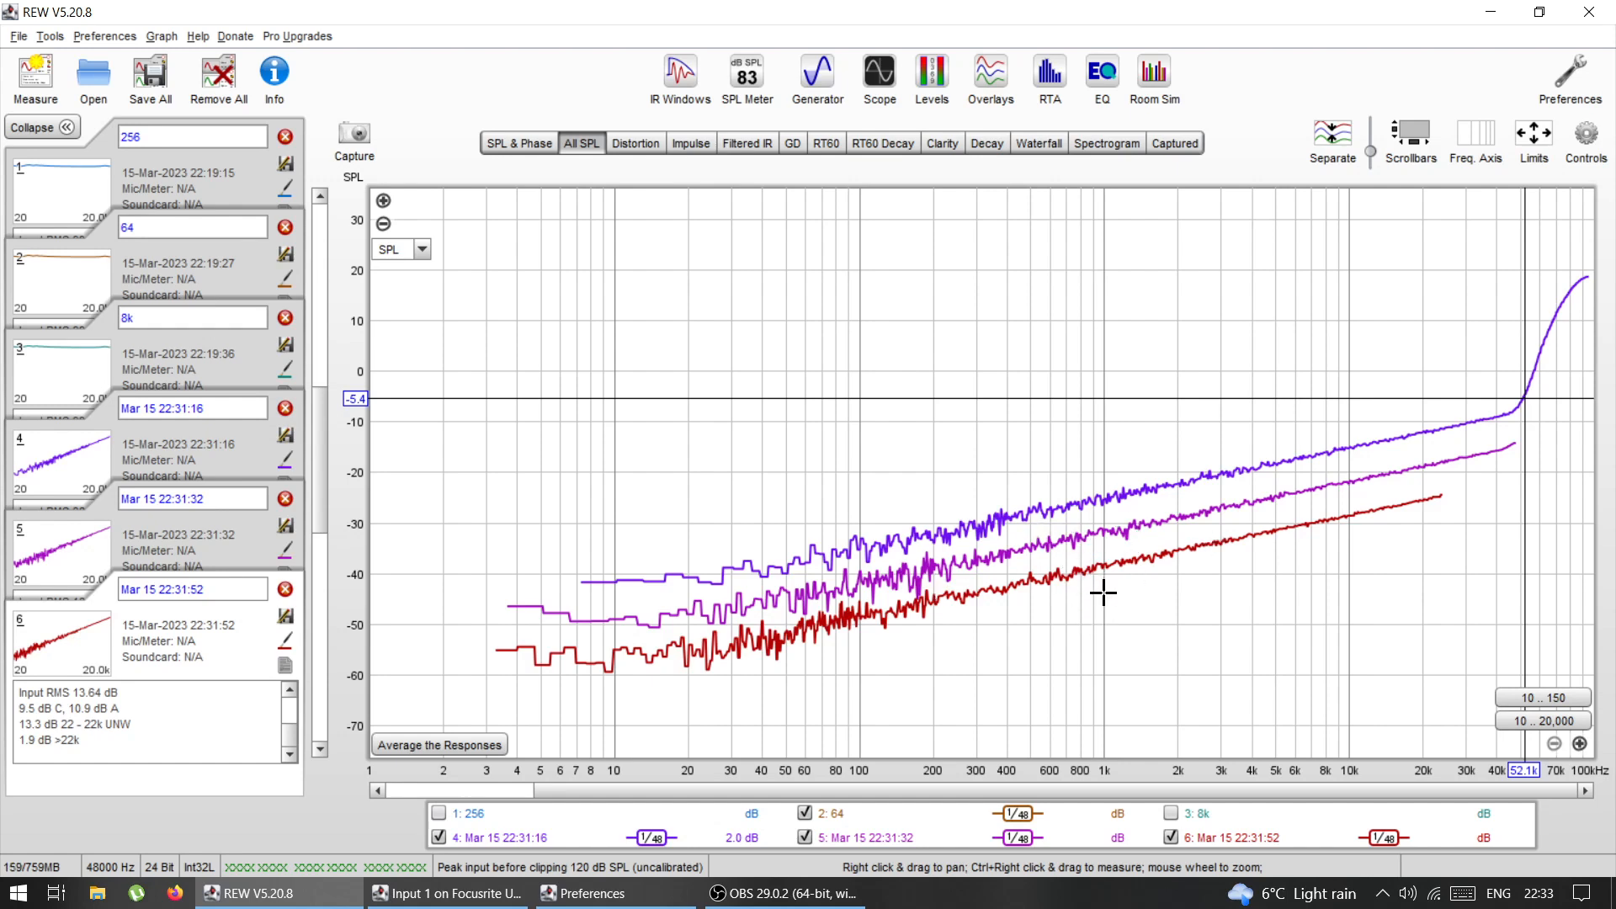
pyautogui.click(1109, 533)
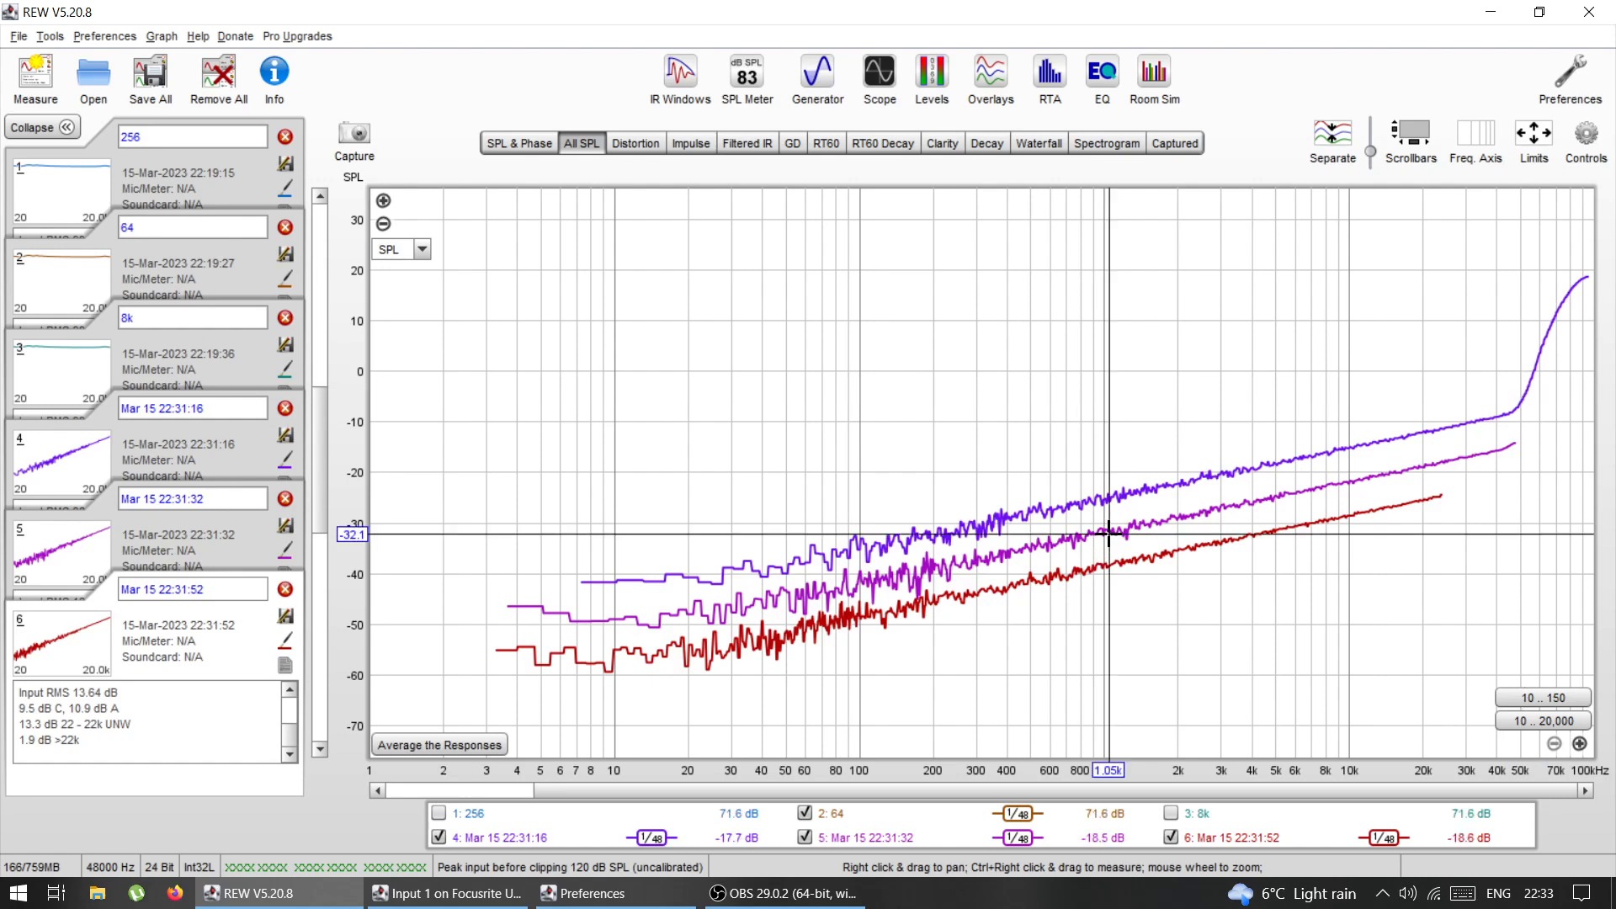
pyautogui.click(1379, 474)
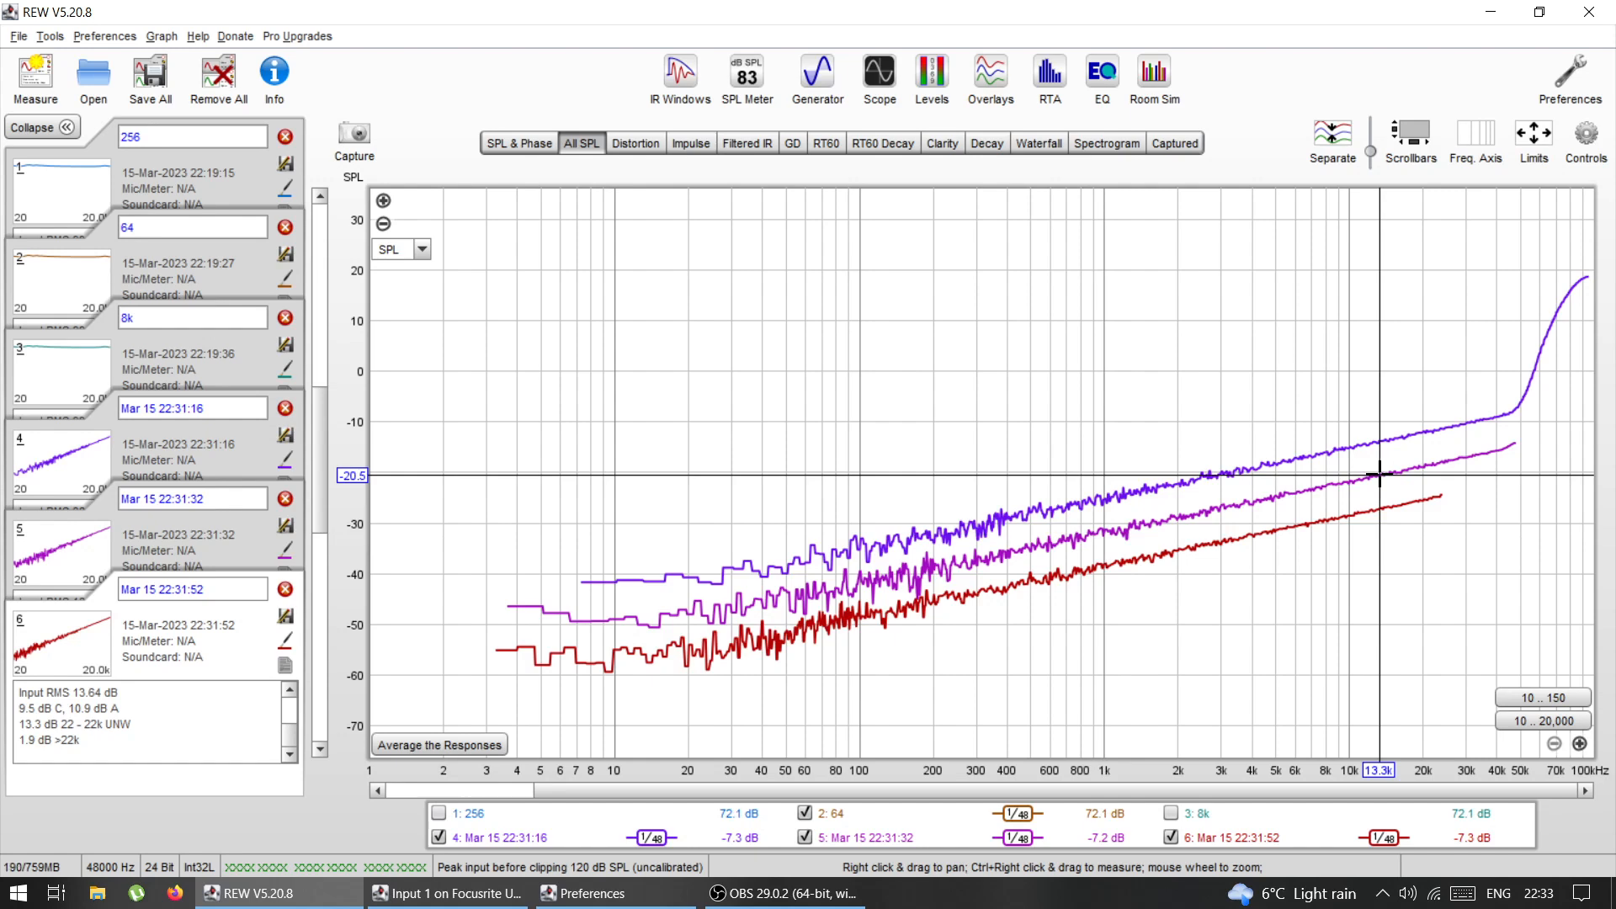
pyautogui.click(1138, 523)
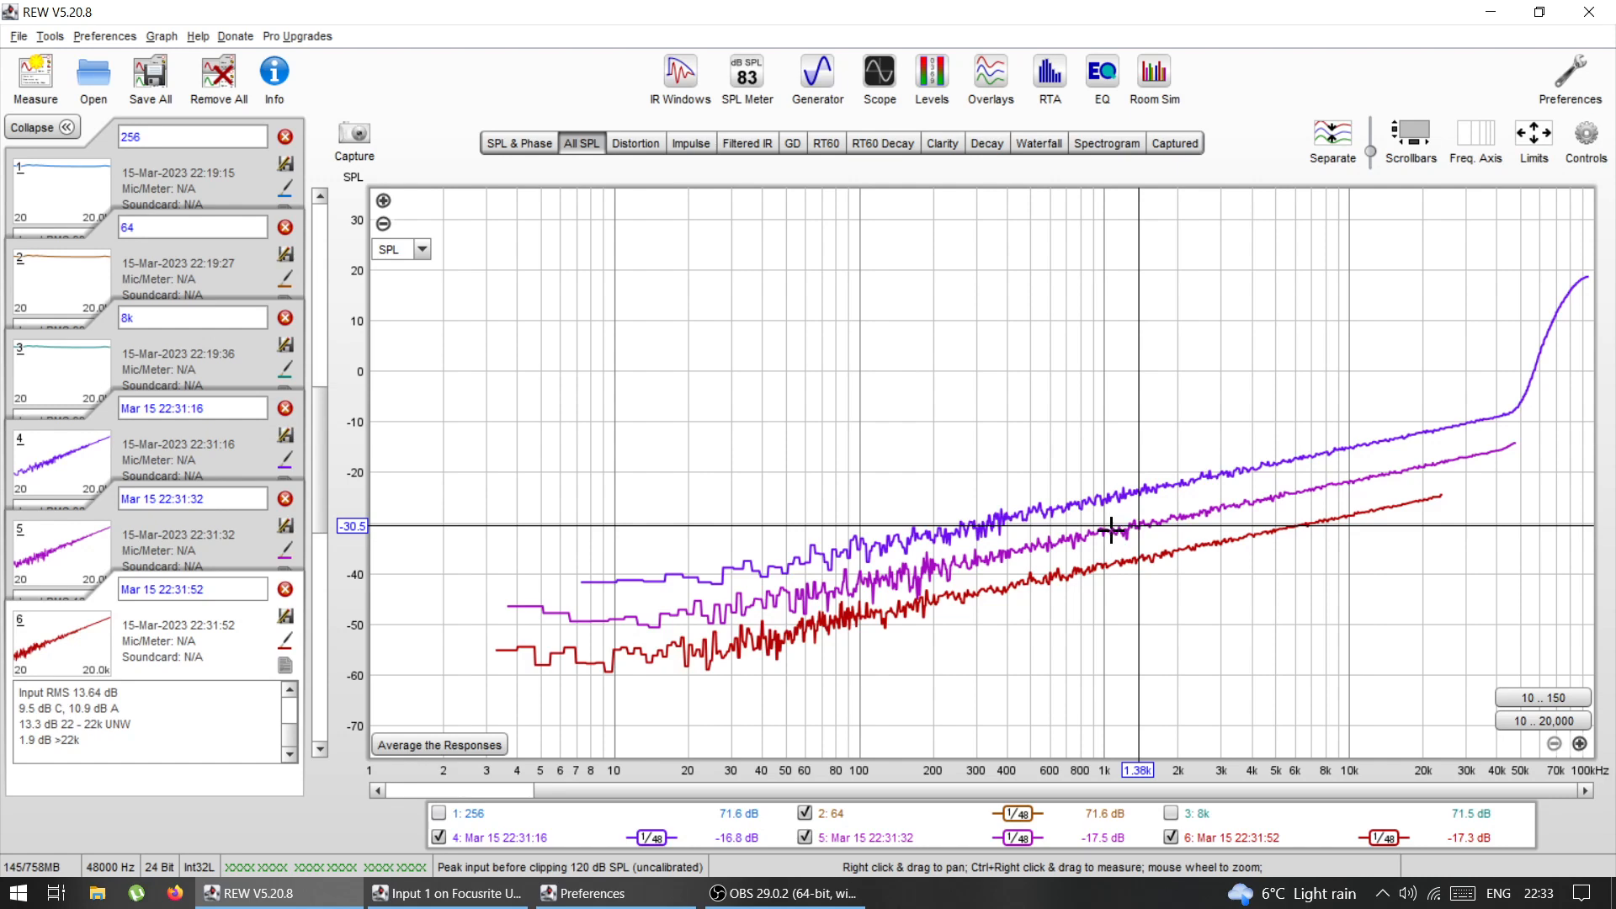
pyautogui.click(1110, 530)
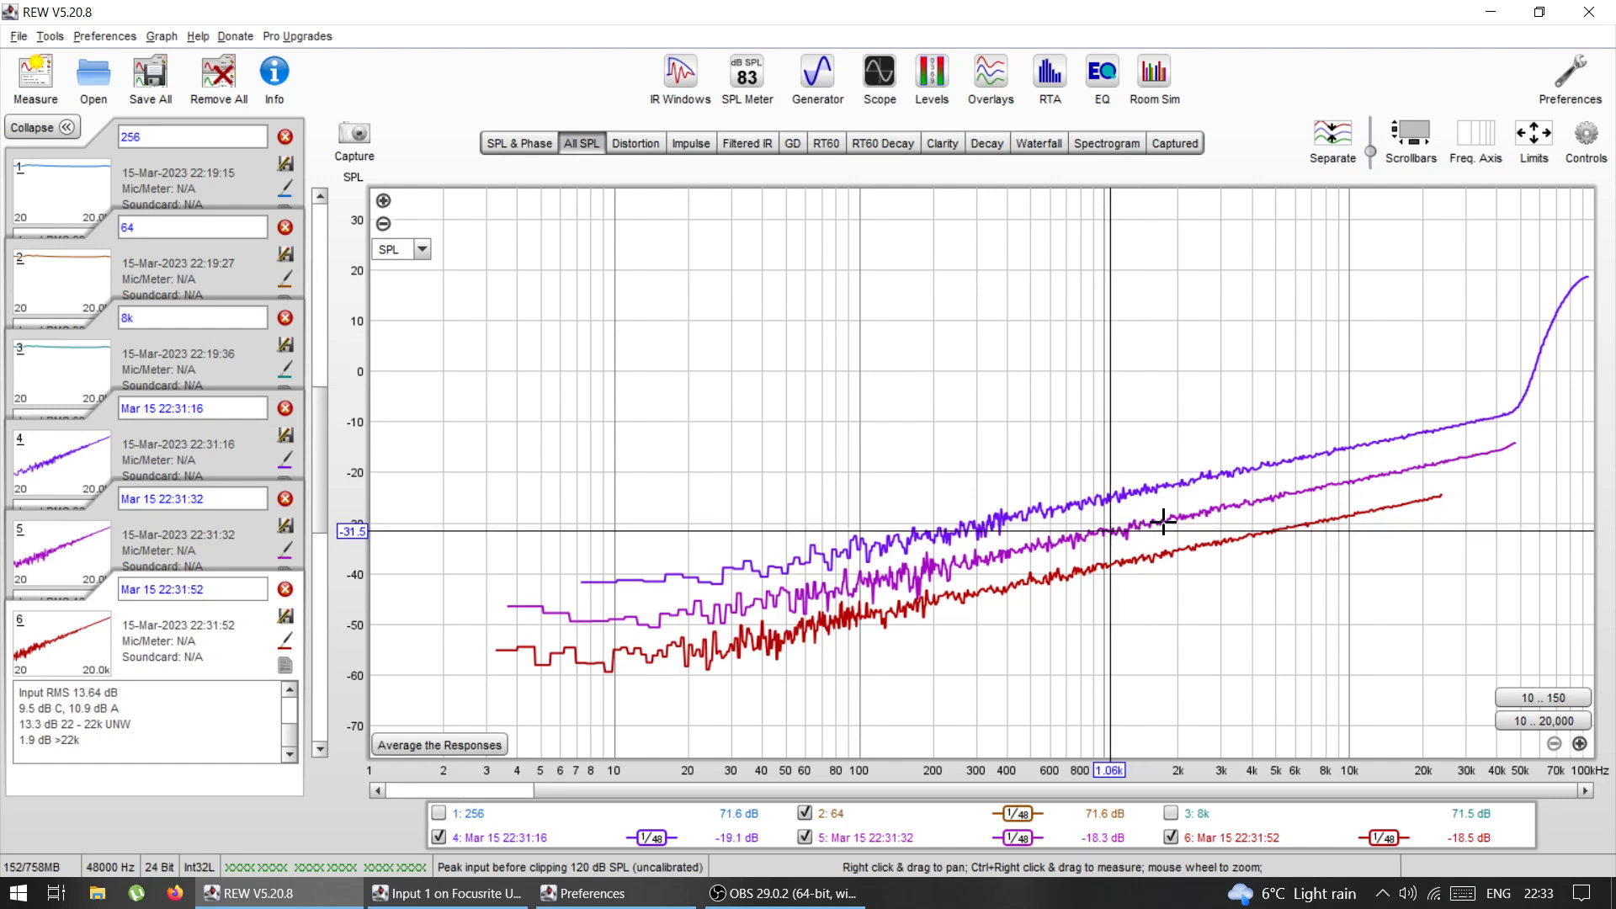
pyautogui.click(1197, 512)
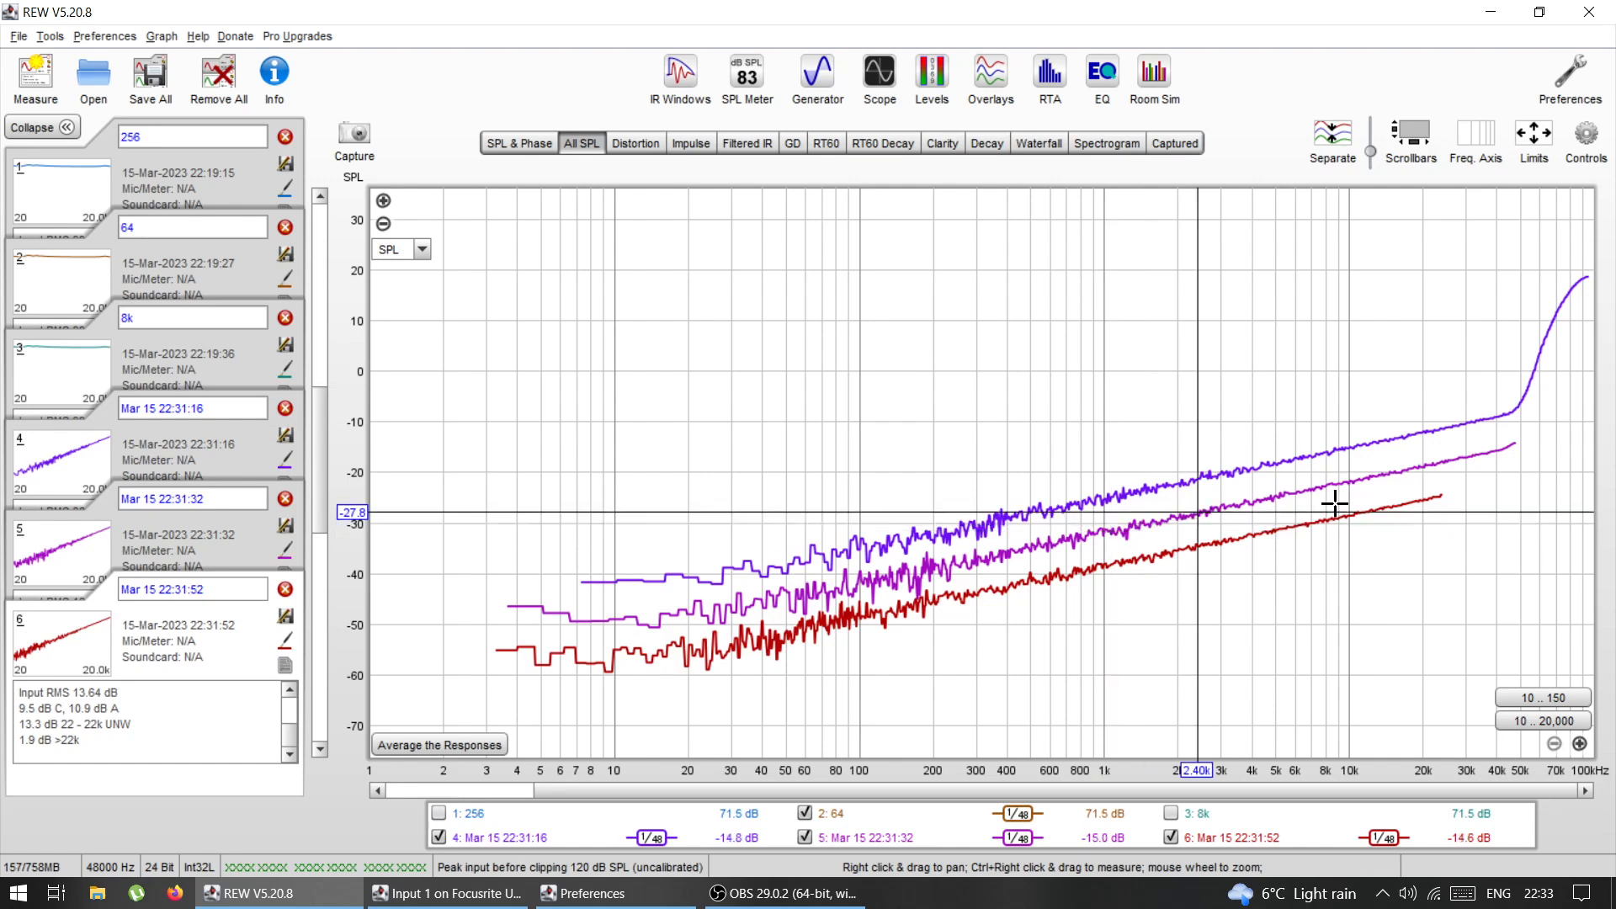
pyautogui.click(1454, 459)
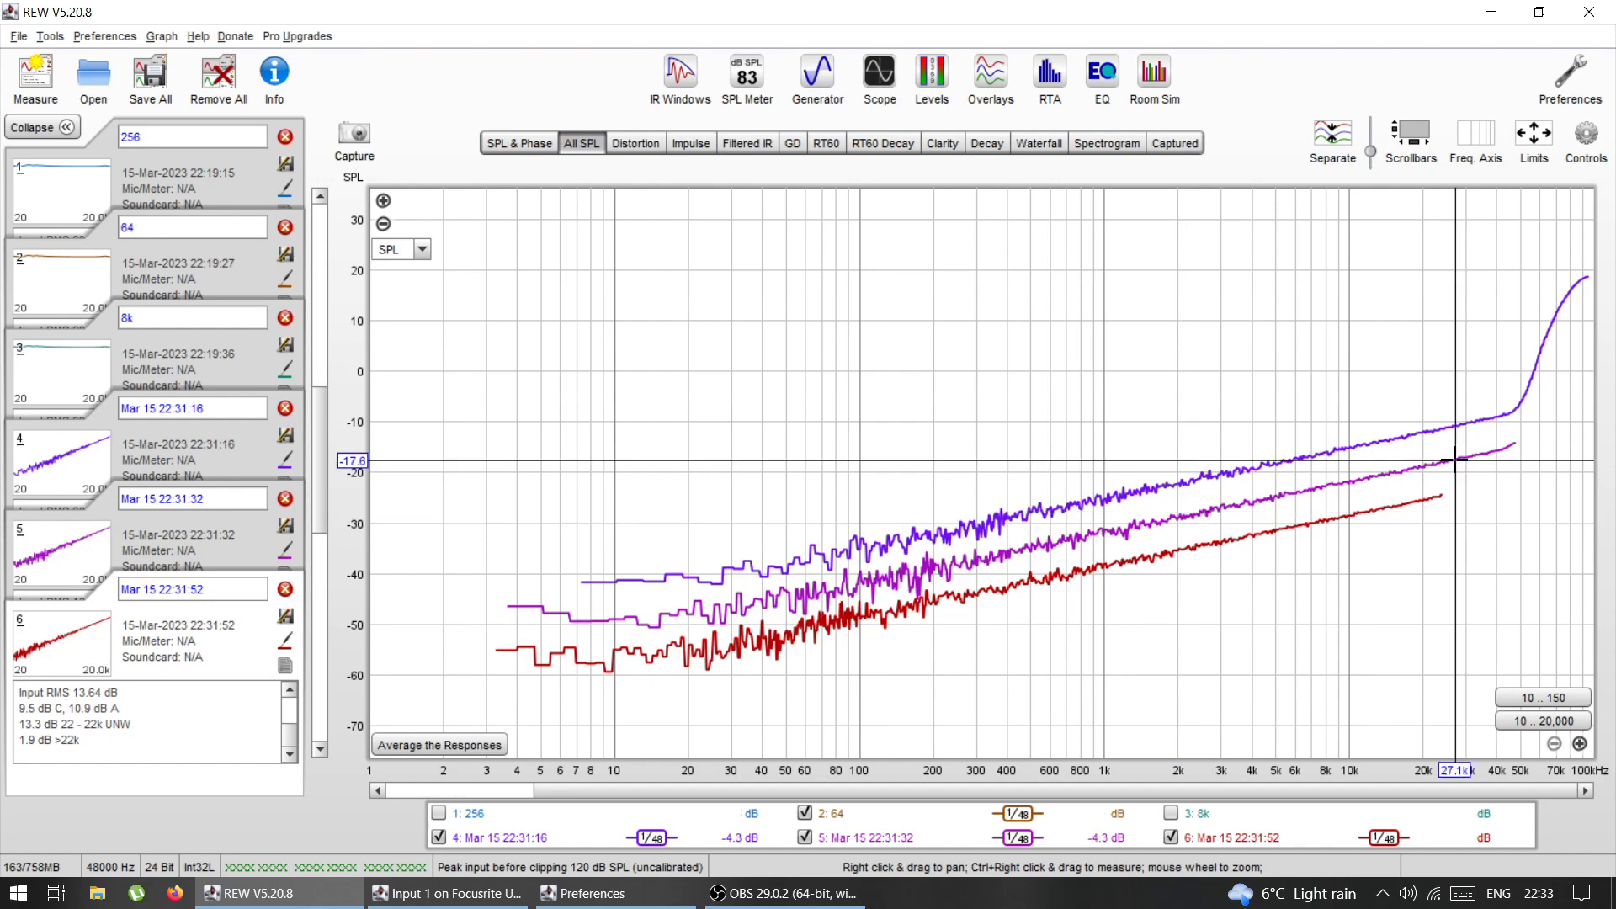
# Step: Compare the three noise floor traces with the graph cursor at about 13.6 and 23 kHz and at the 96 kHz trace's upper end
pyautogui.click(1381, 508)
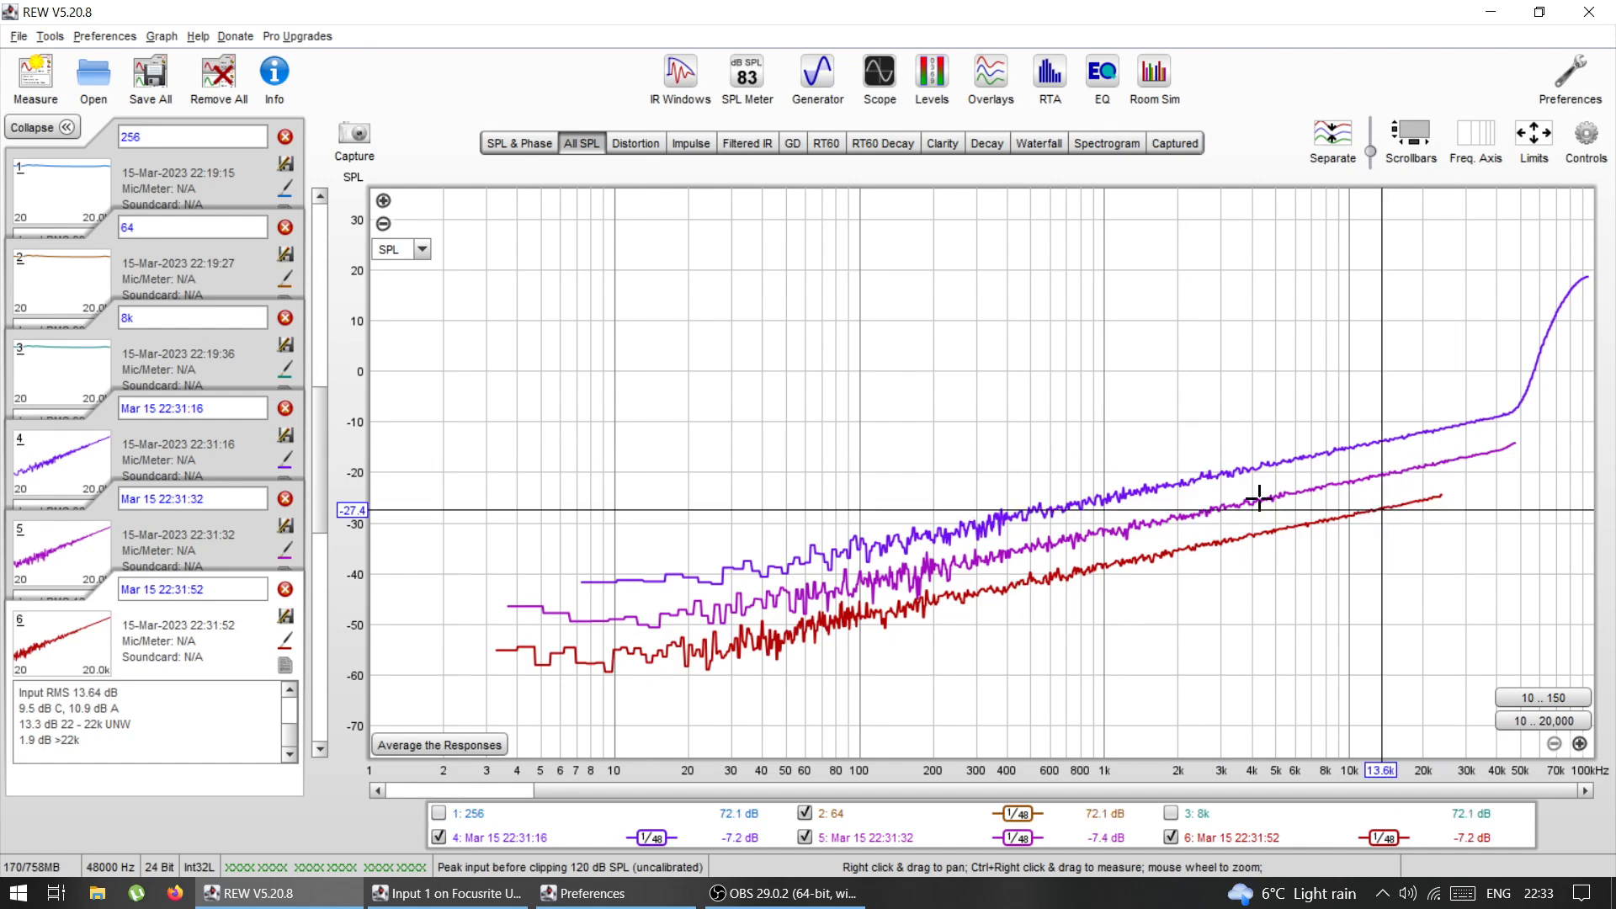
pyautogui.click(1439, 460)
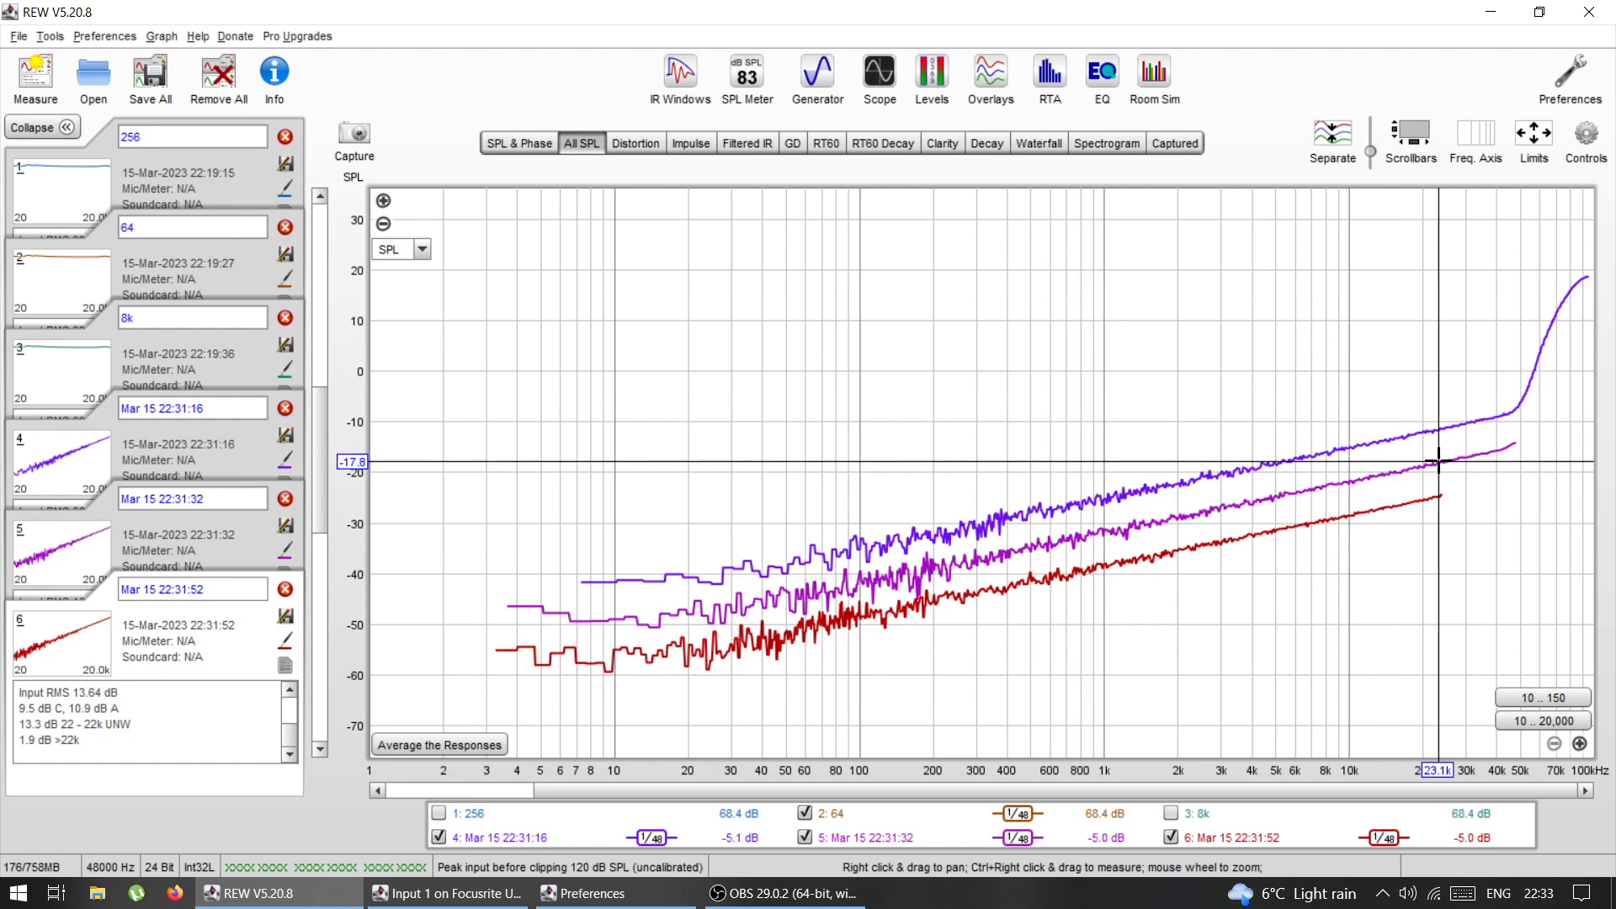
pyautogui.click(1513, 441)
pyautogui.moveTo(1450, 460); pyautogui.dragTo(1439, 405)
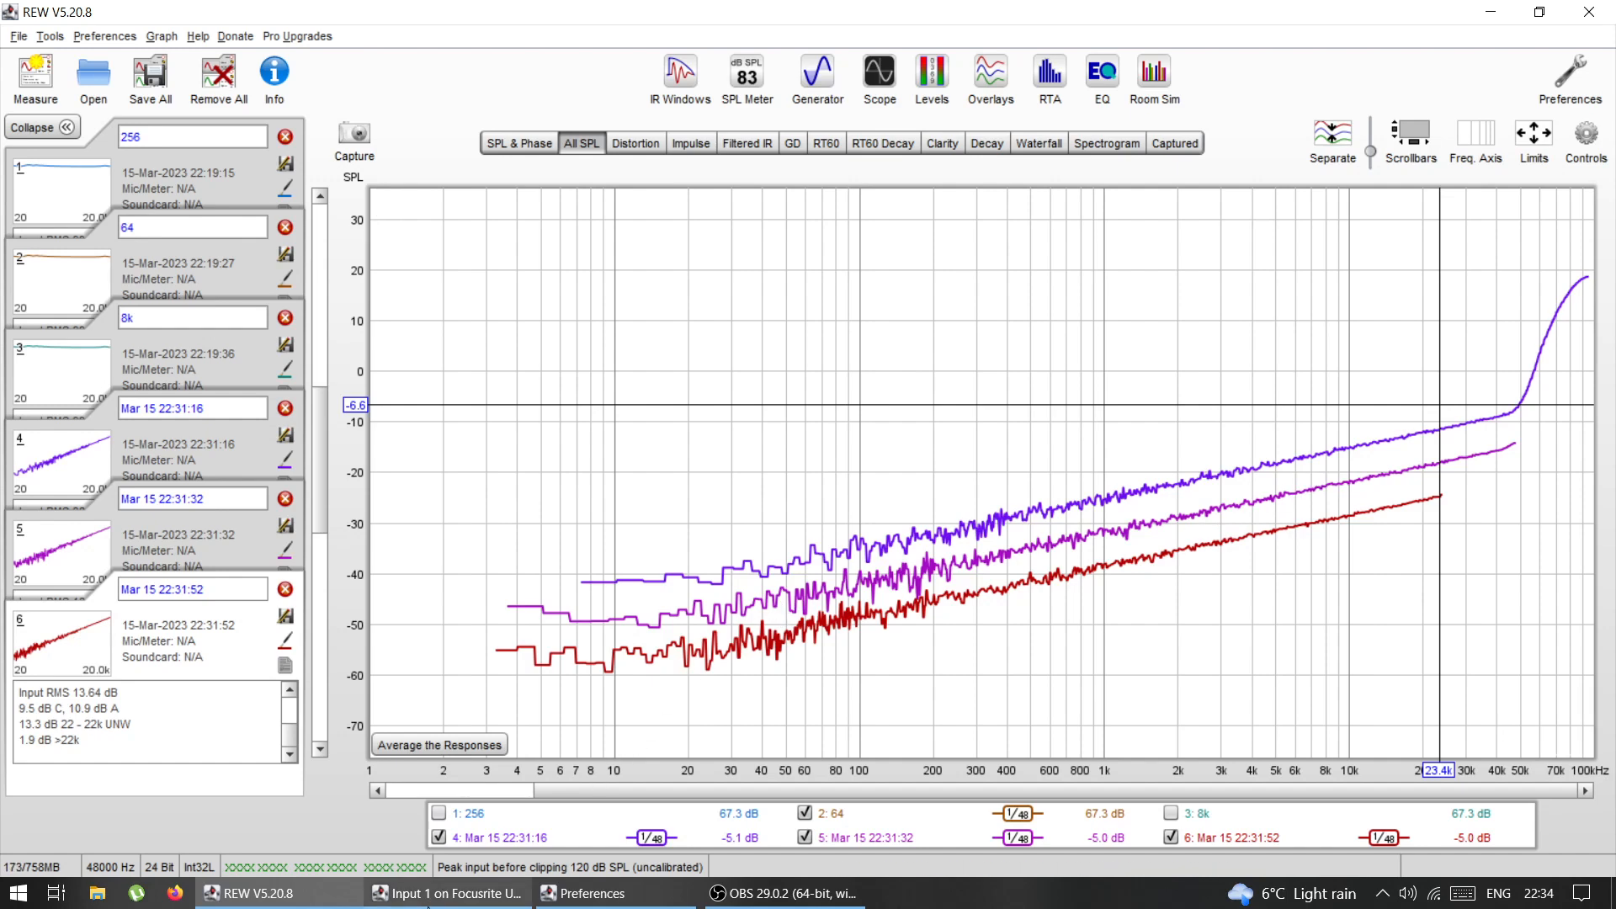
# Step: Check the soundcard sample rate in Preferences, close that window, and set the RTA's FFT length to 8k
pyautogui.click(451, 894)
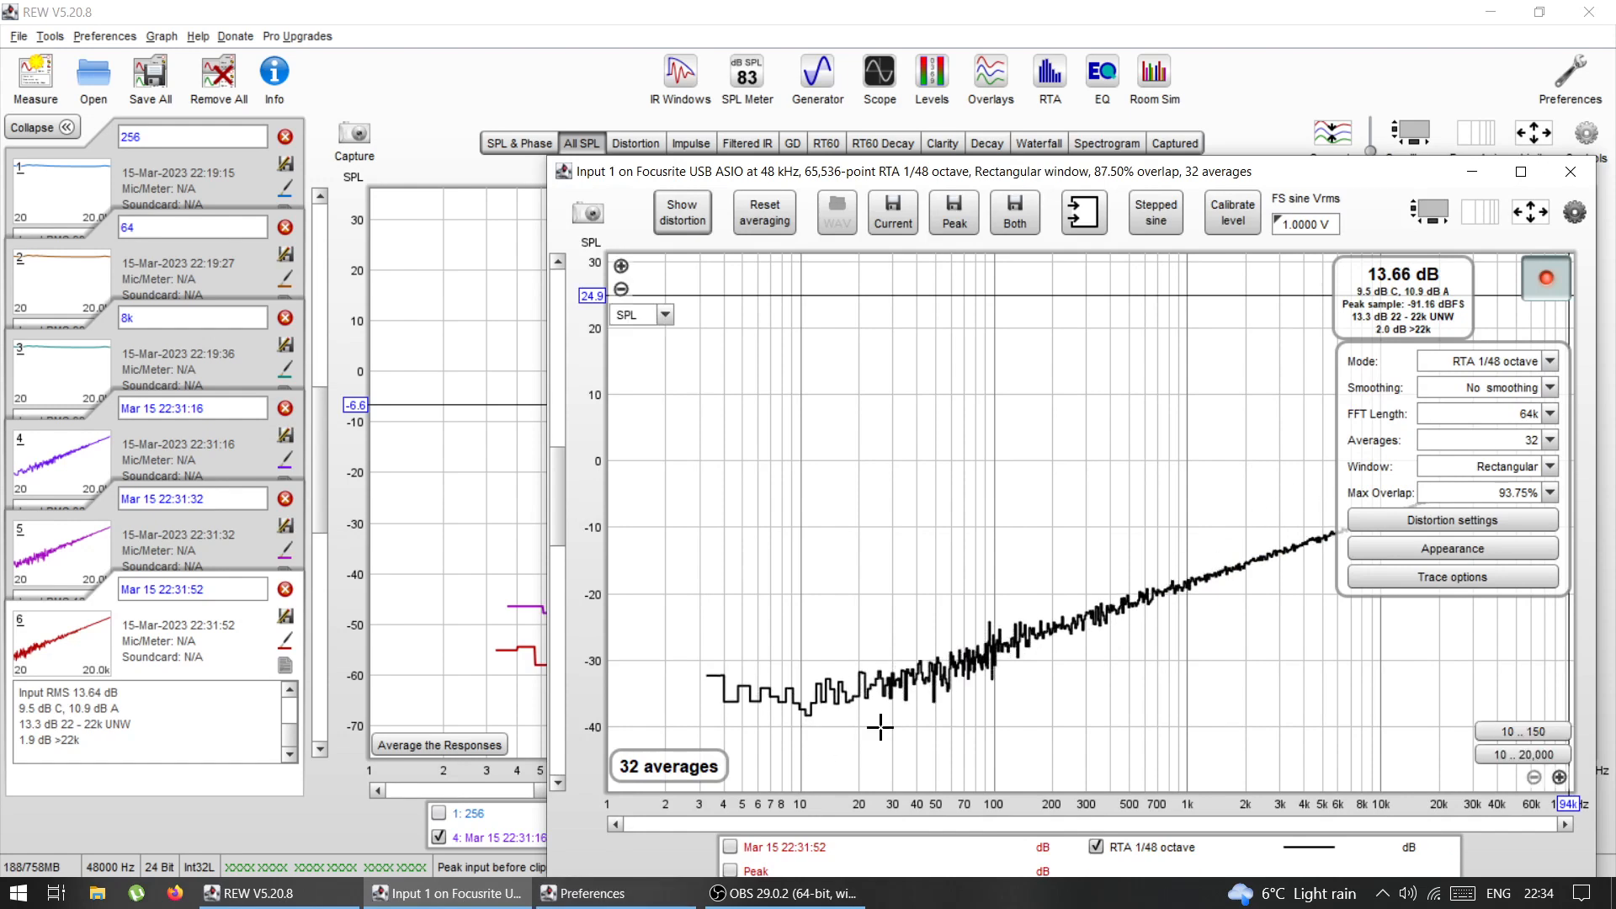
pyautogui.click(586, 893)
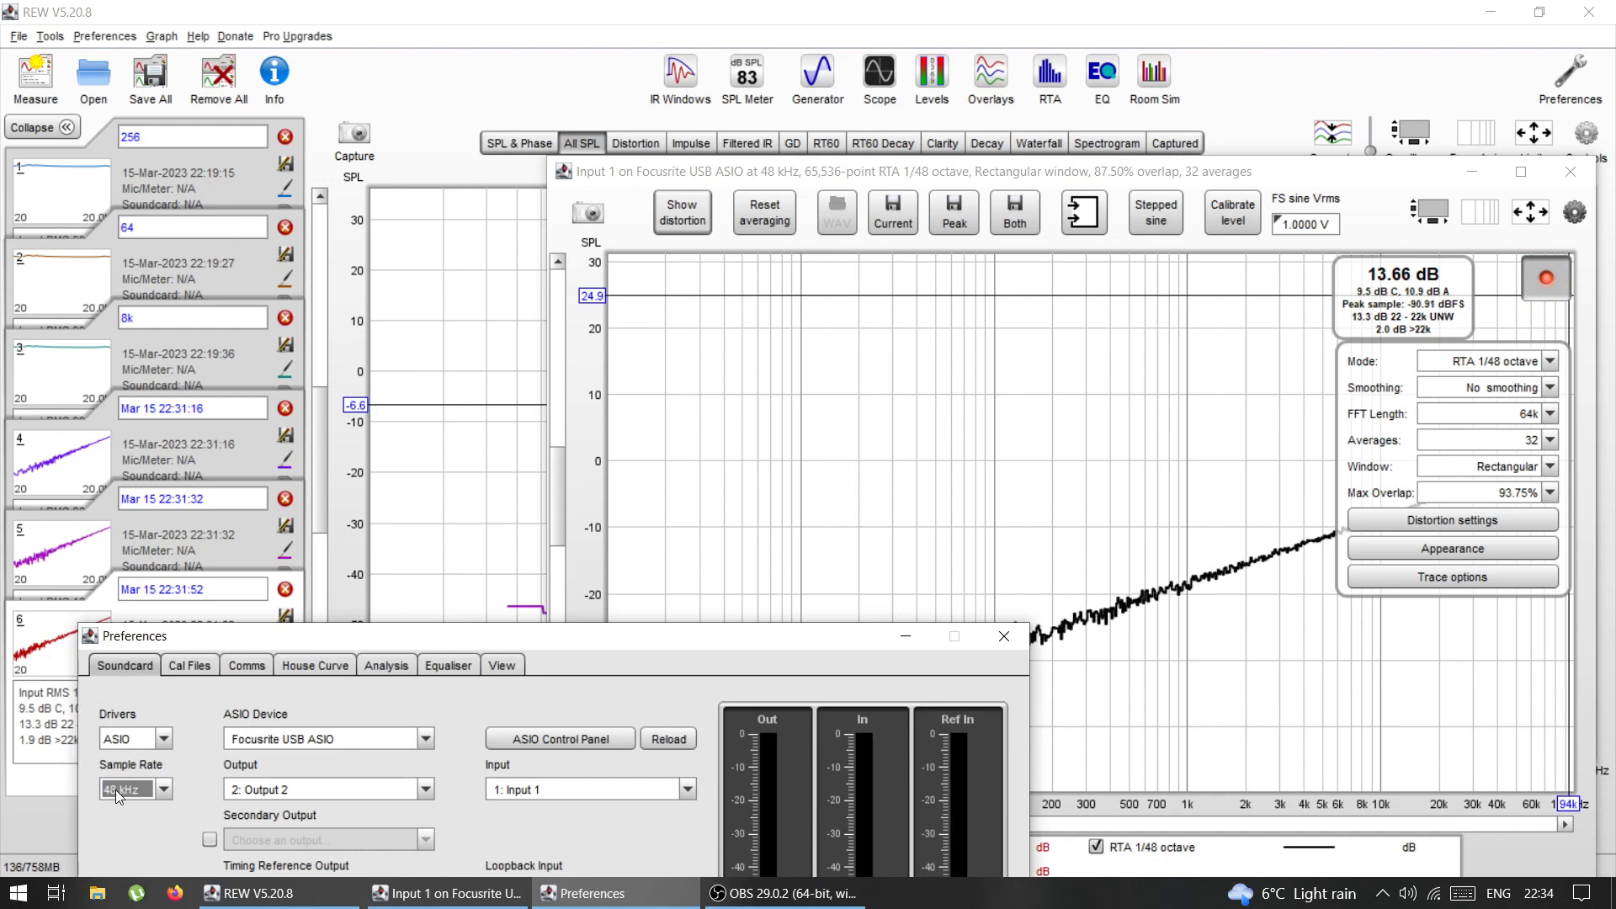
pyautogui.click(1004, 635)
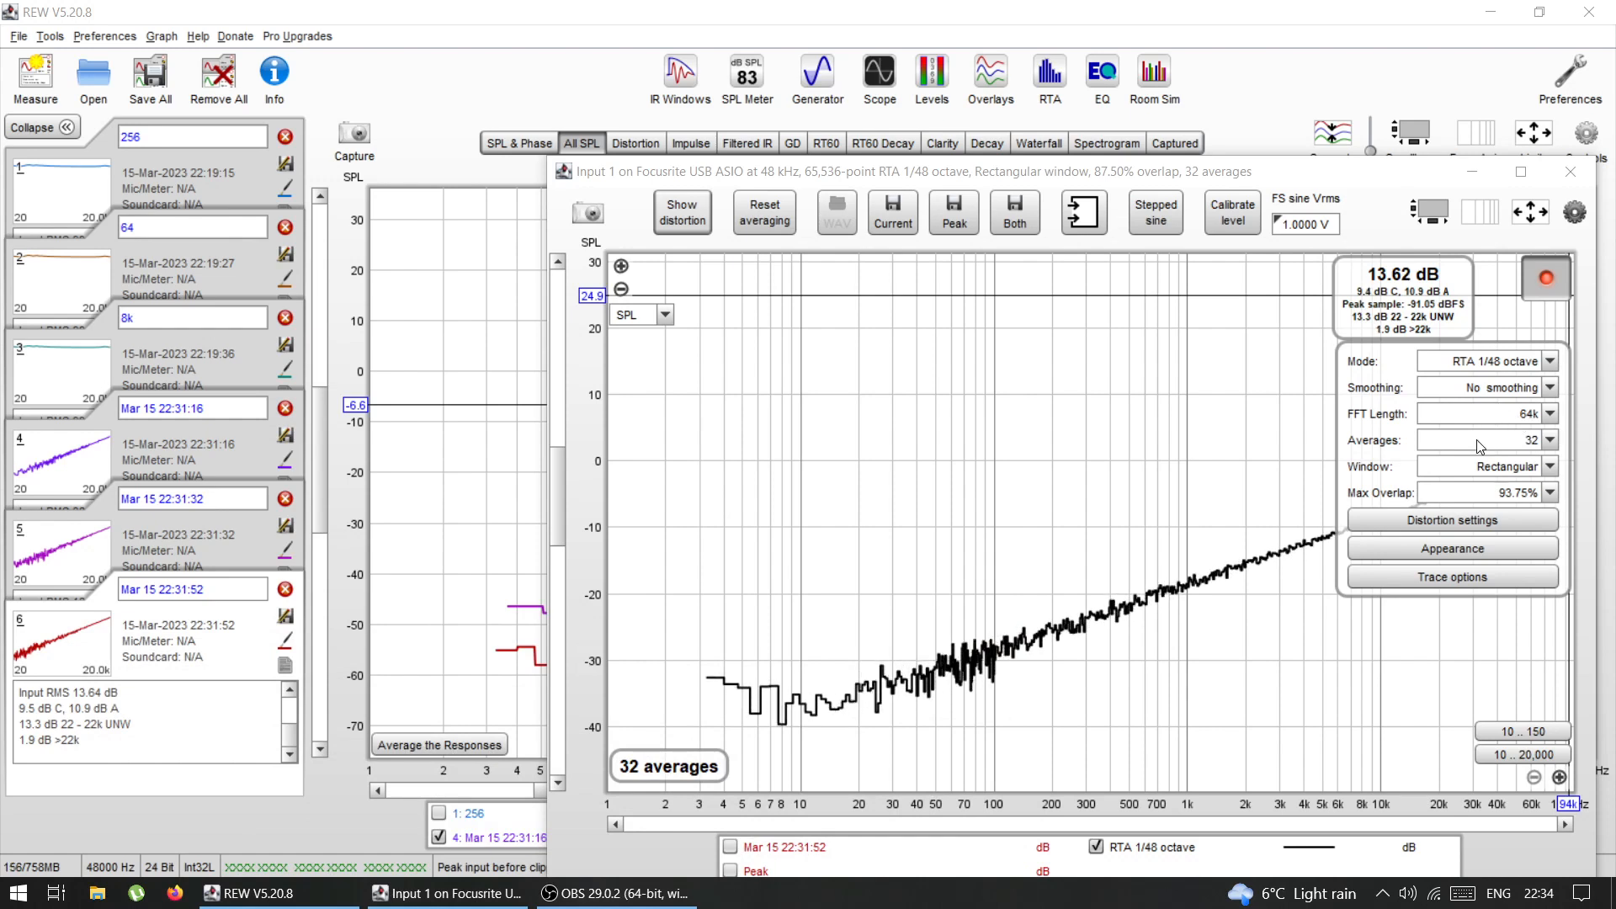
pyautogui.click(1441, 414)
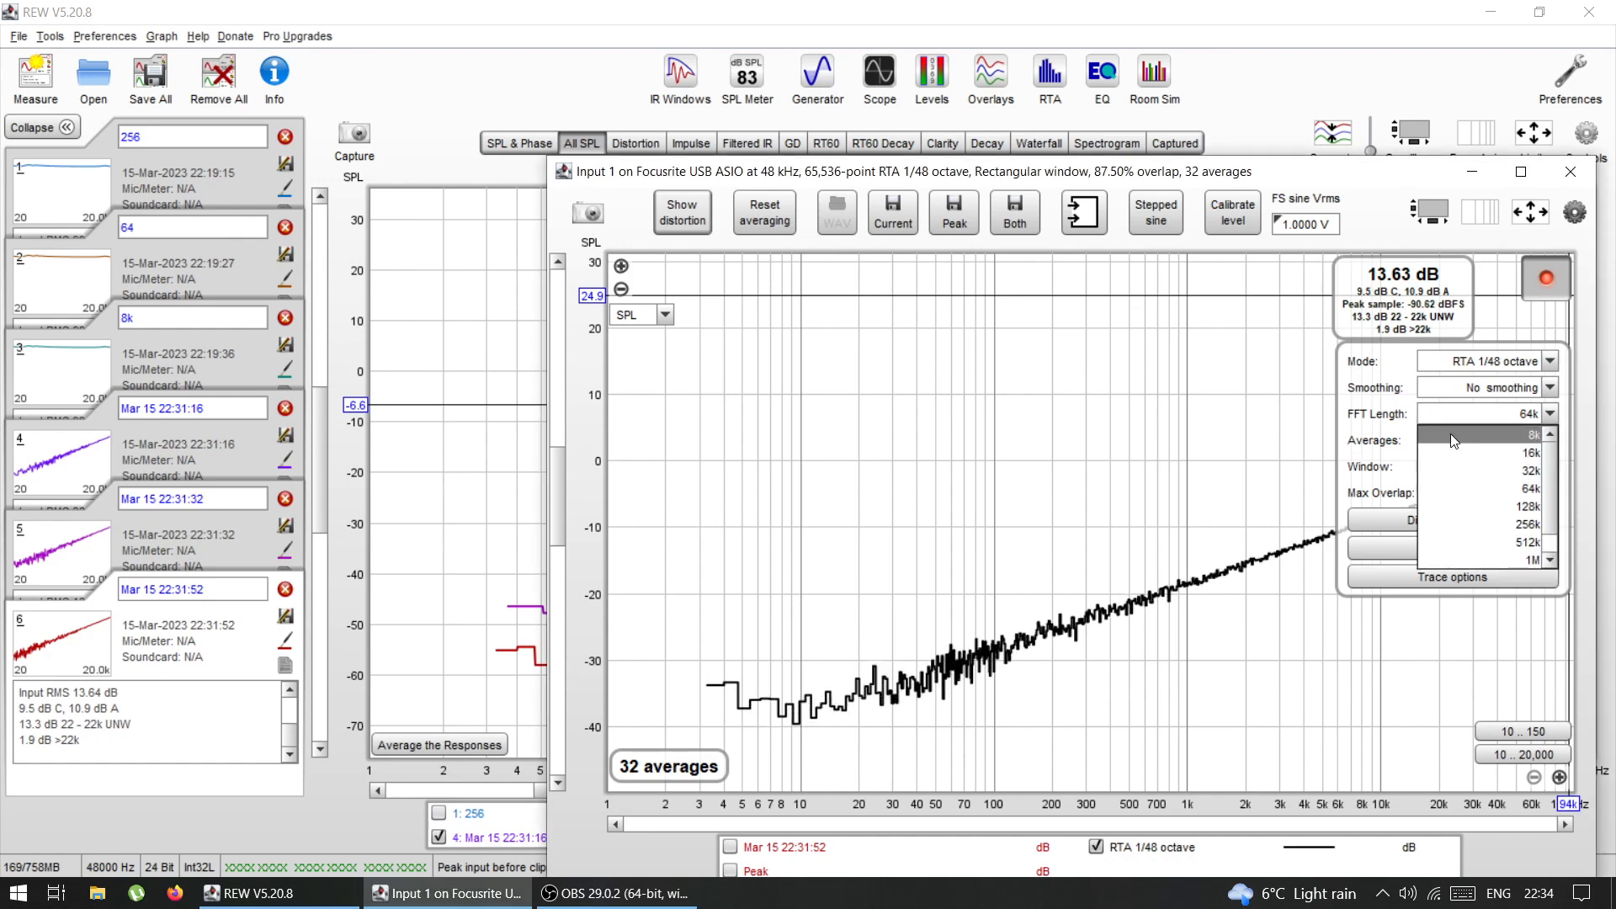
pyautogui.click(1457, 434)
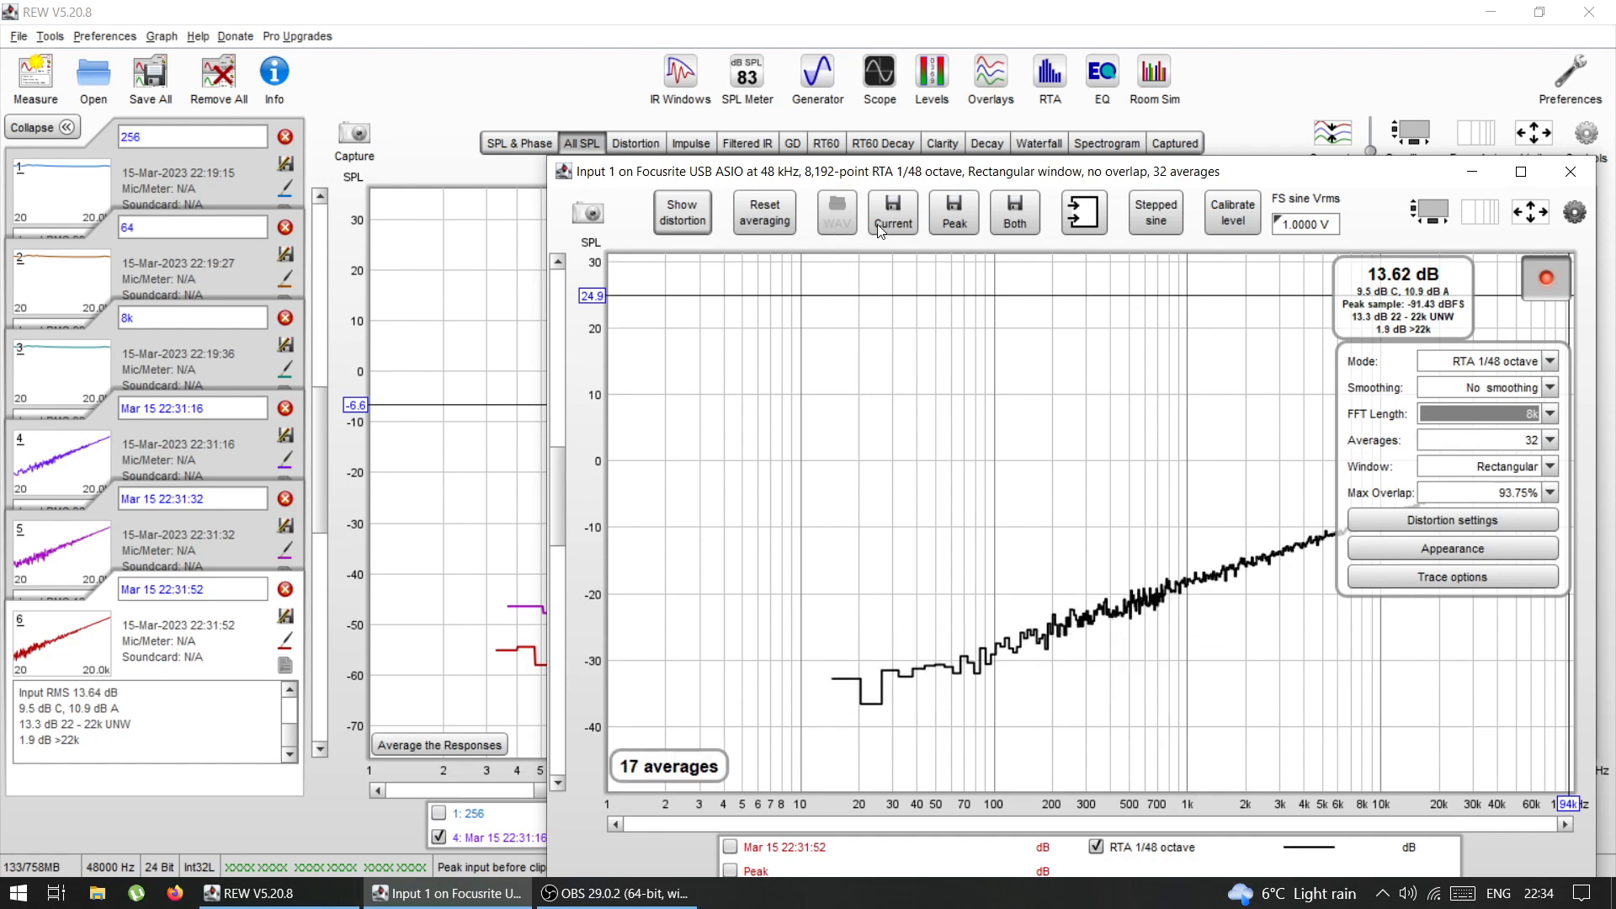
# Step: Hide the 192 kHz, 96 kHz and 48 kHz noise floor traces from the All SPL graph
pyautogui.click(433, 520)
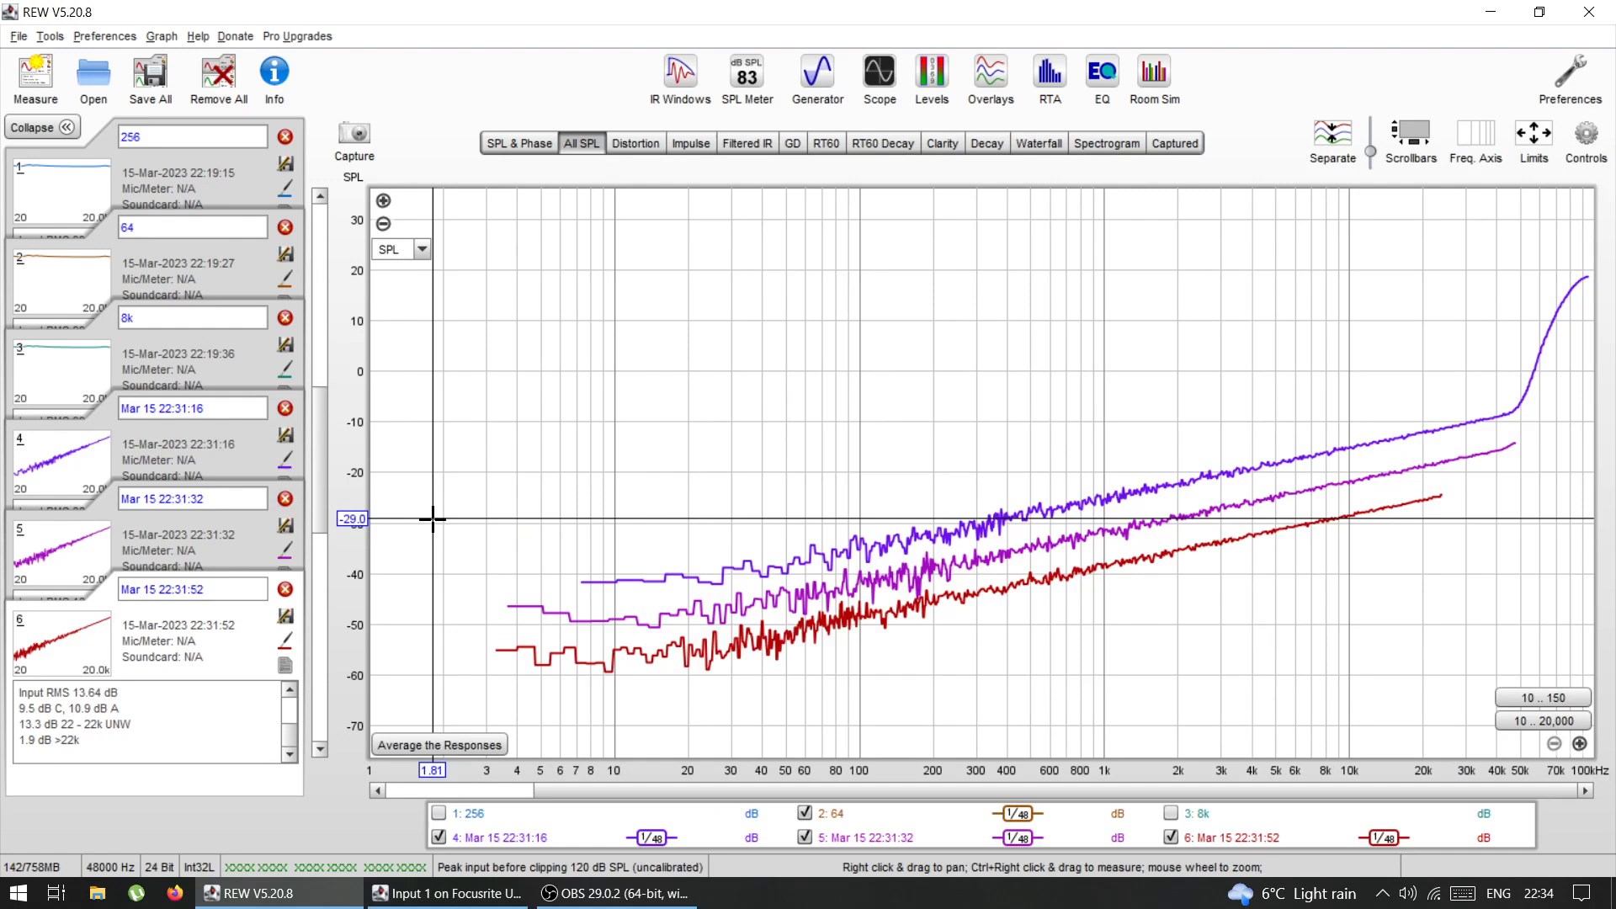
pyautogui.click(438, 837)
pyautogui.click(805, 838)
pyautogui.click(1171, 837)
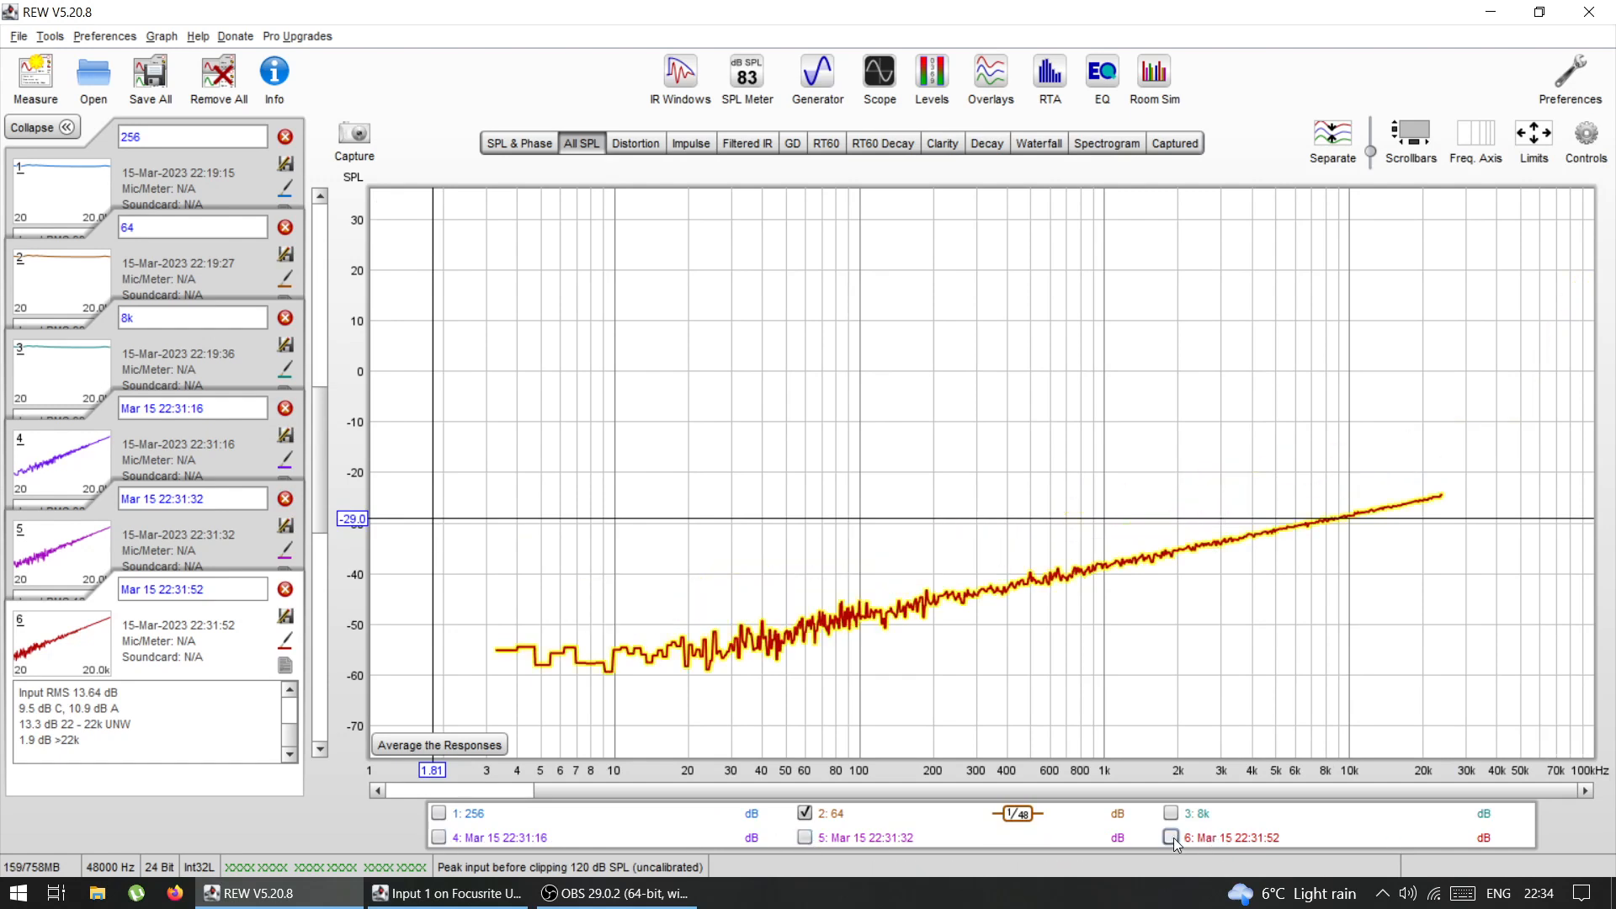
pyautogui.click(550, 906)
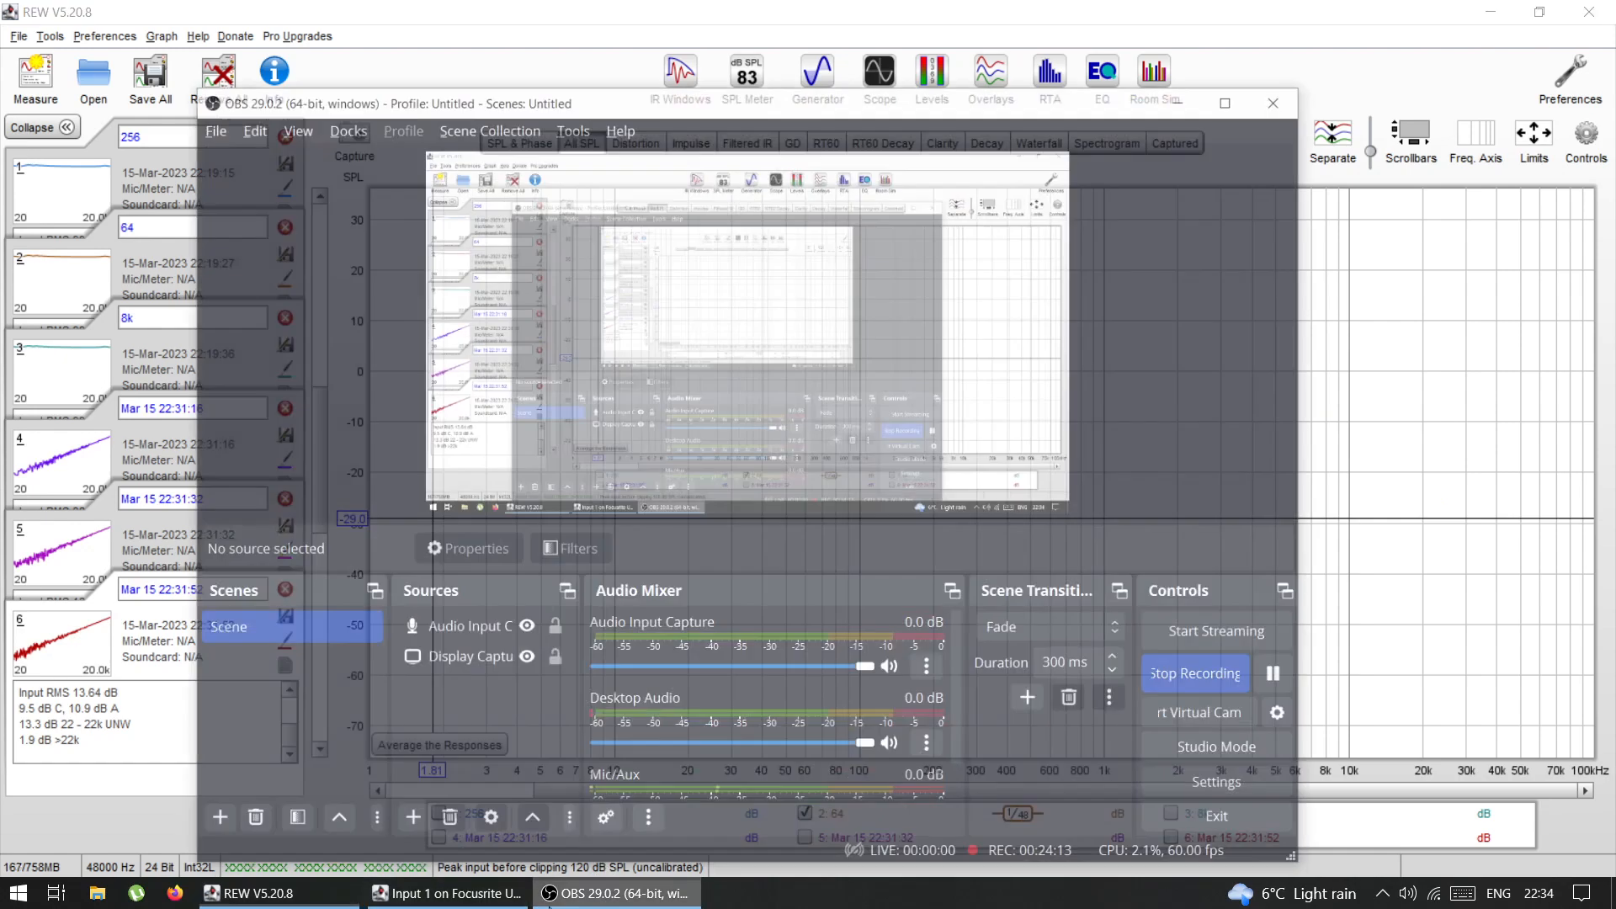
pyautogui.click(550, 906)
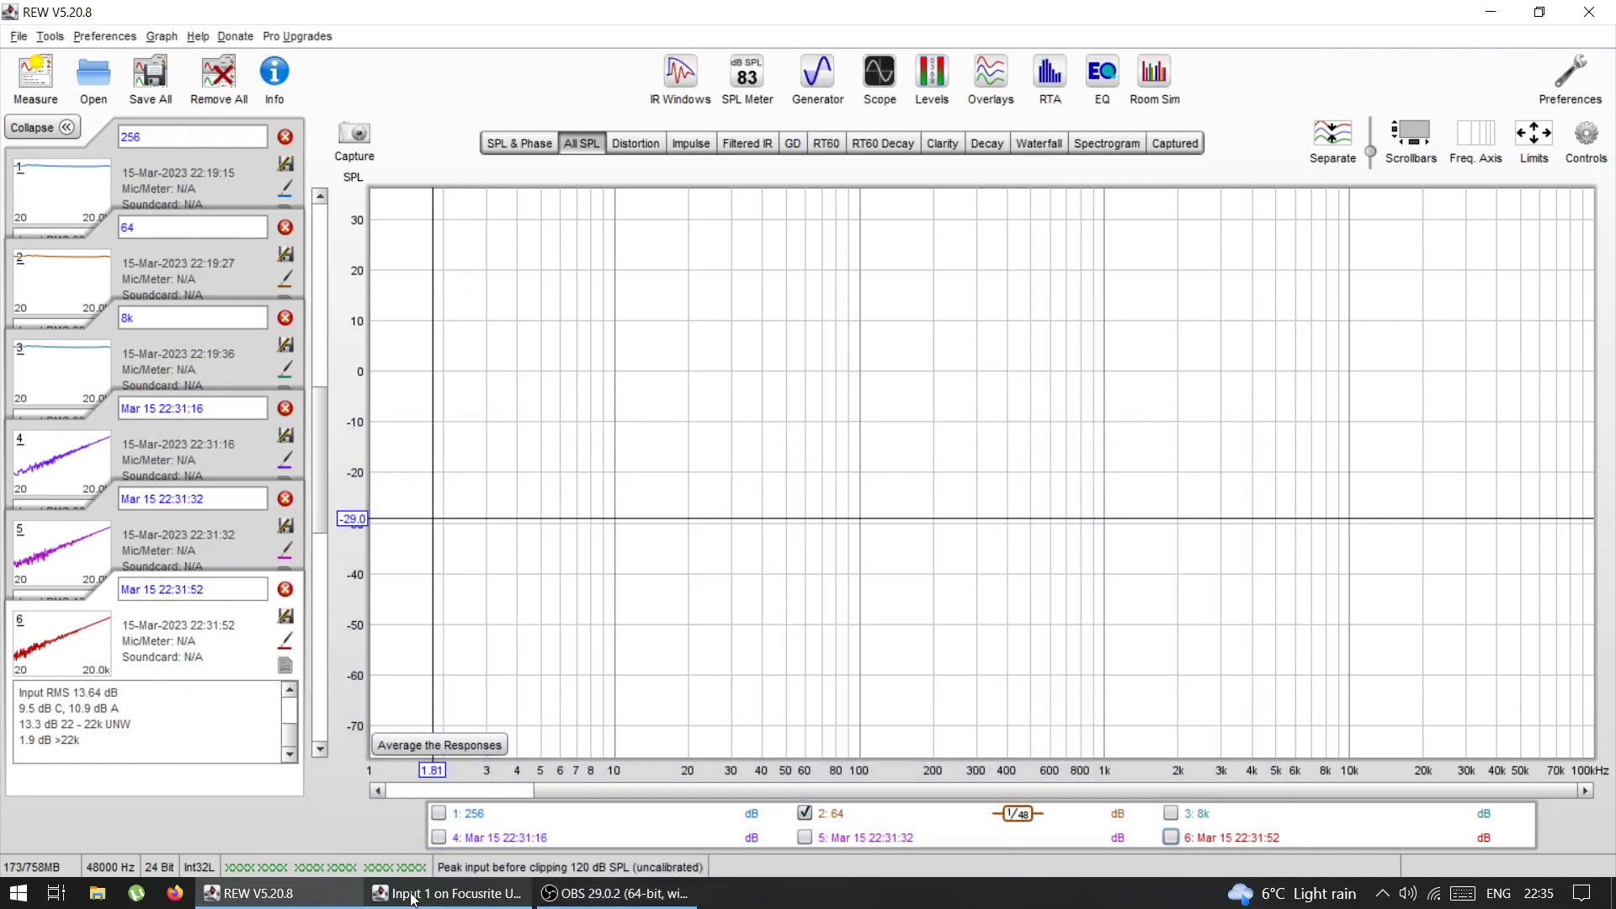
# Step: Save the RTA's current noise floor trace at 8k FFT length as a new measurement
pyautogui.click(413, 897)
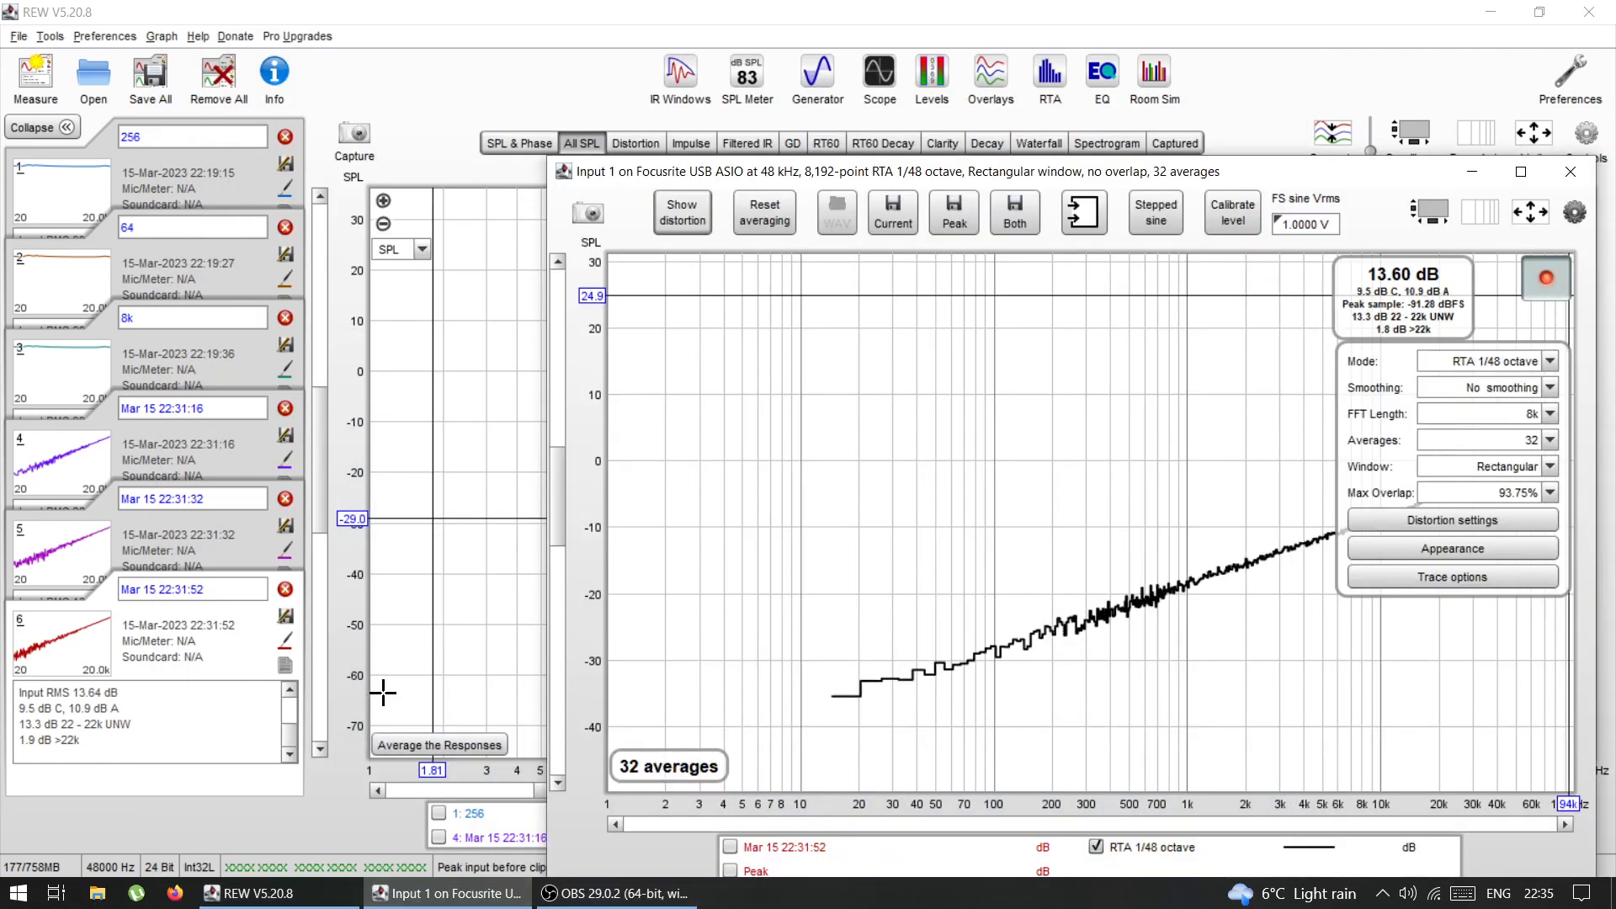
pyautogui.click(319, 417)
pyautogui.moveTo(318, 417); pyautogui.dragTo(339, 297)
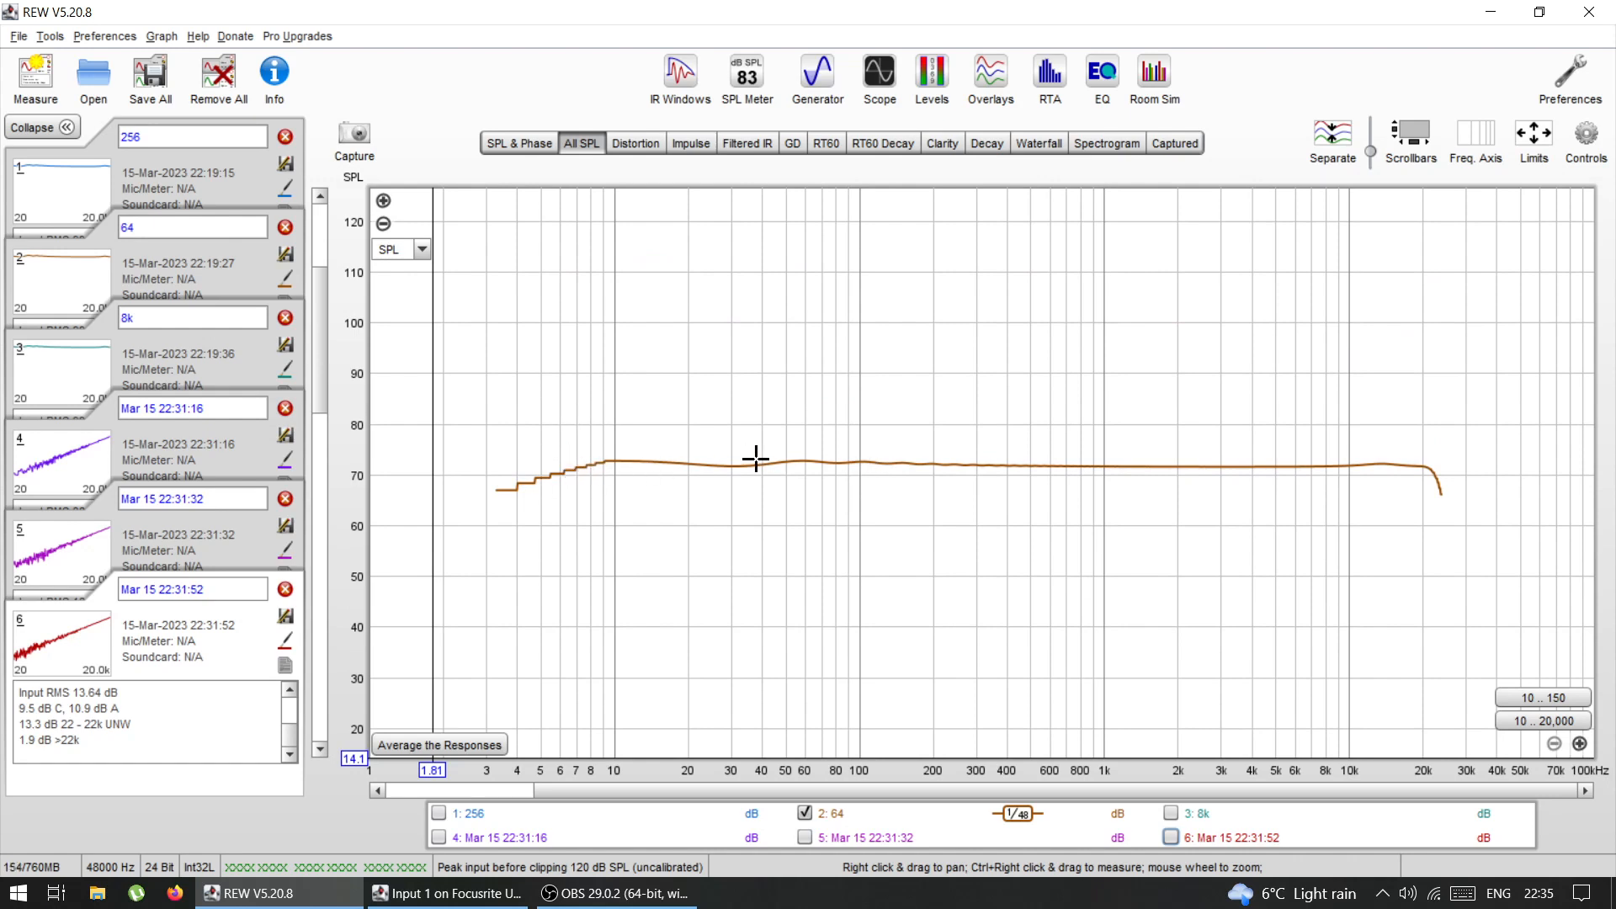
pyautogui.moveTo(316, 348); pyautogui.dragTo(316, 559)
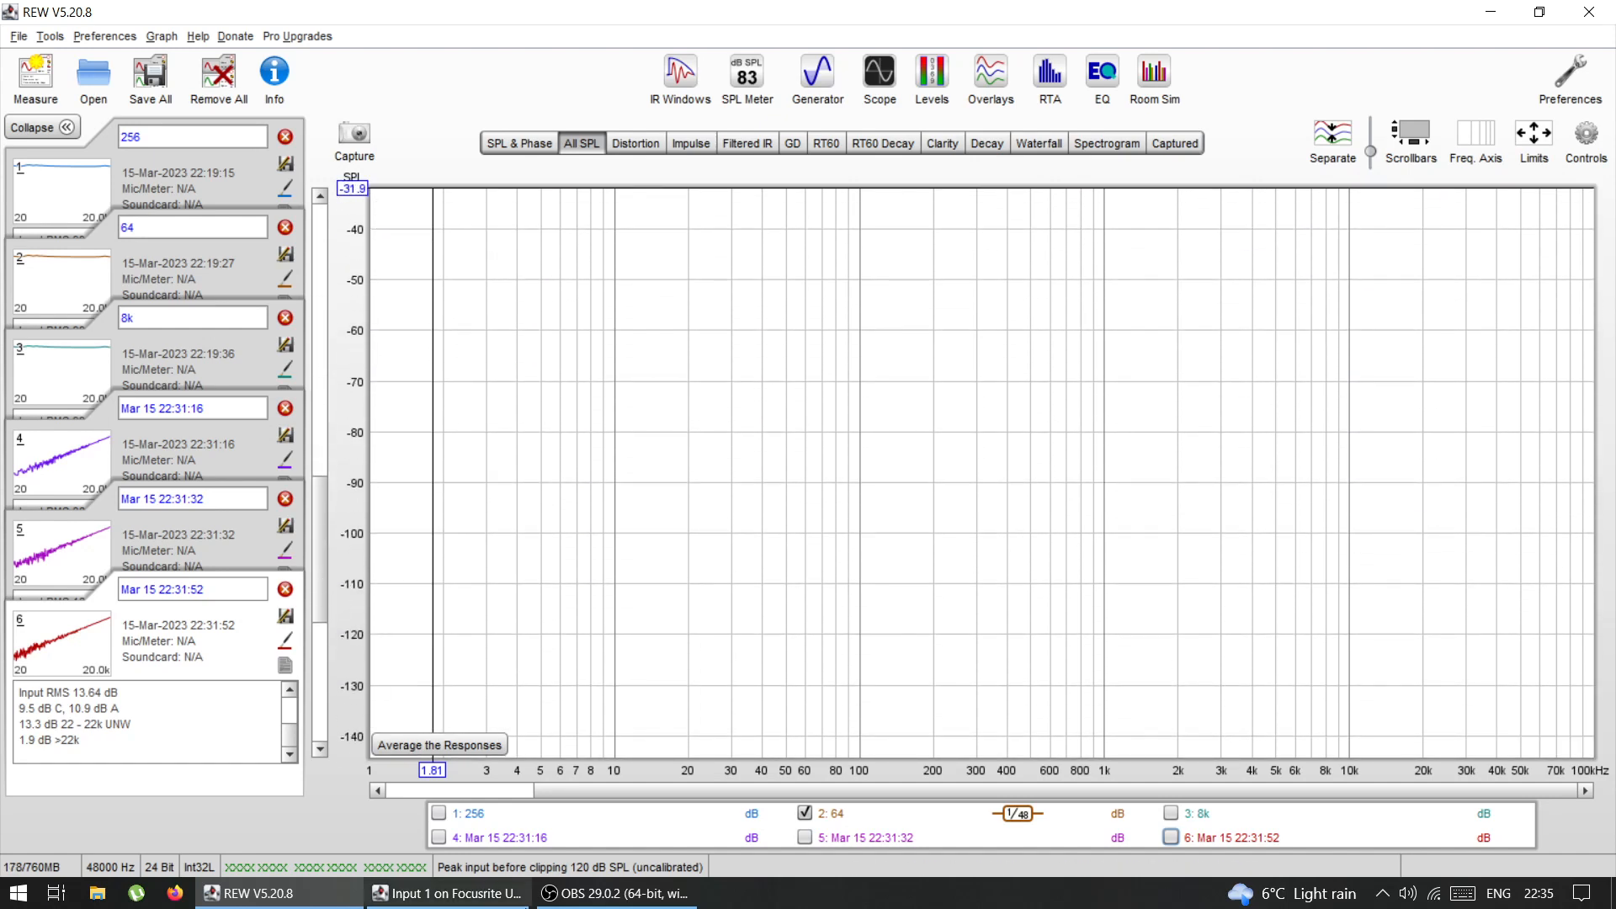
pyautogui.click(493, 898)
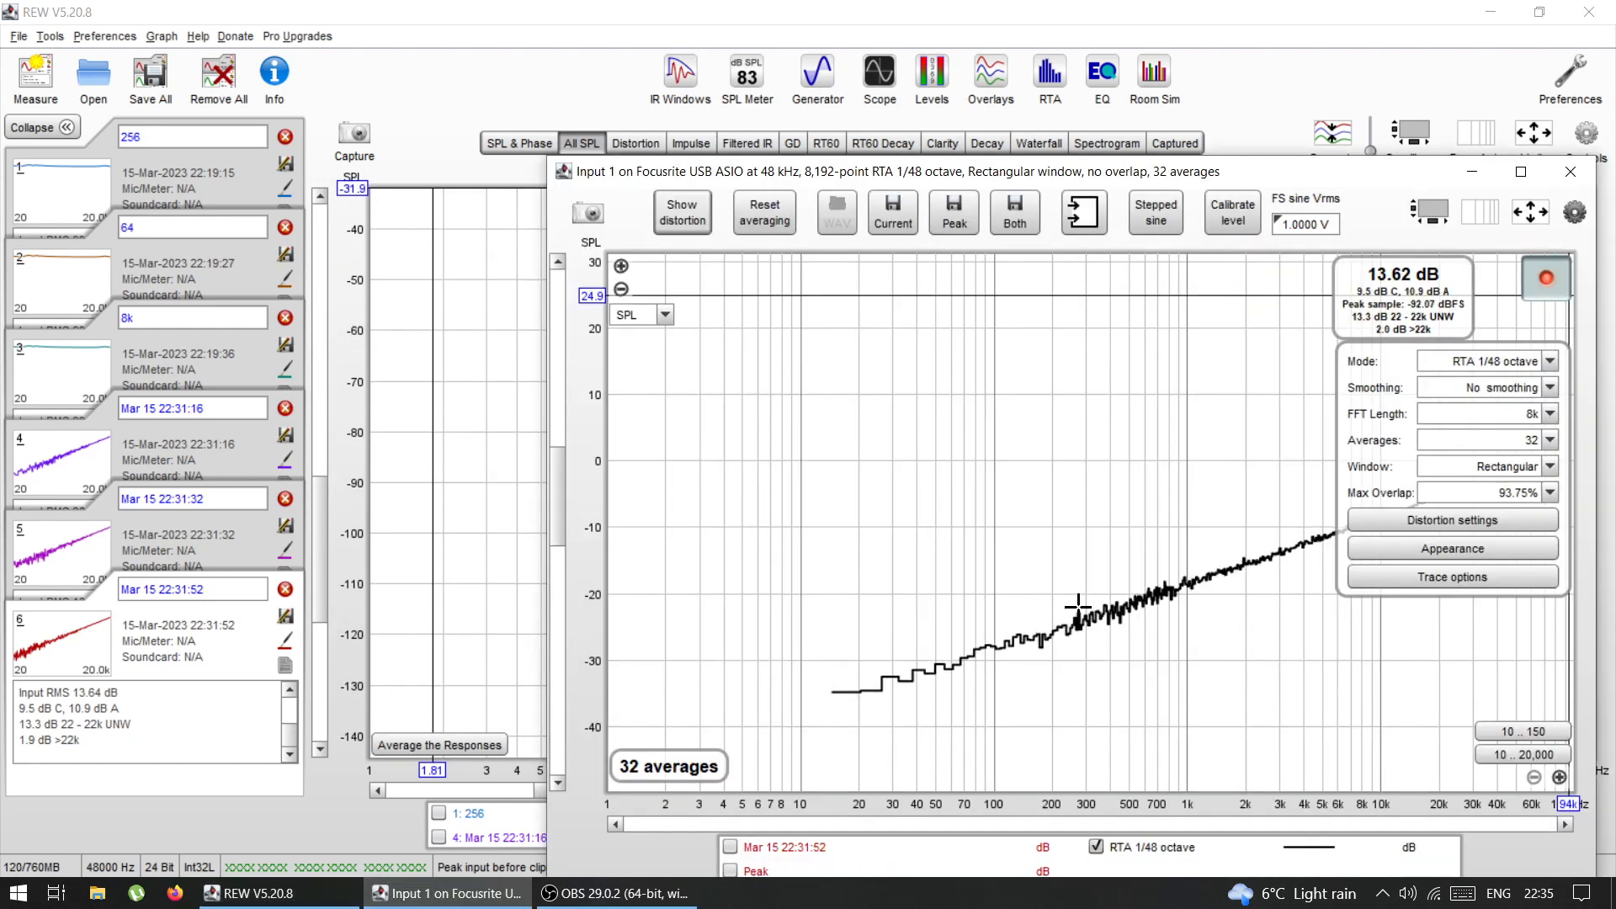
pyautogui.click(888, 217)
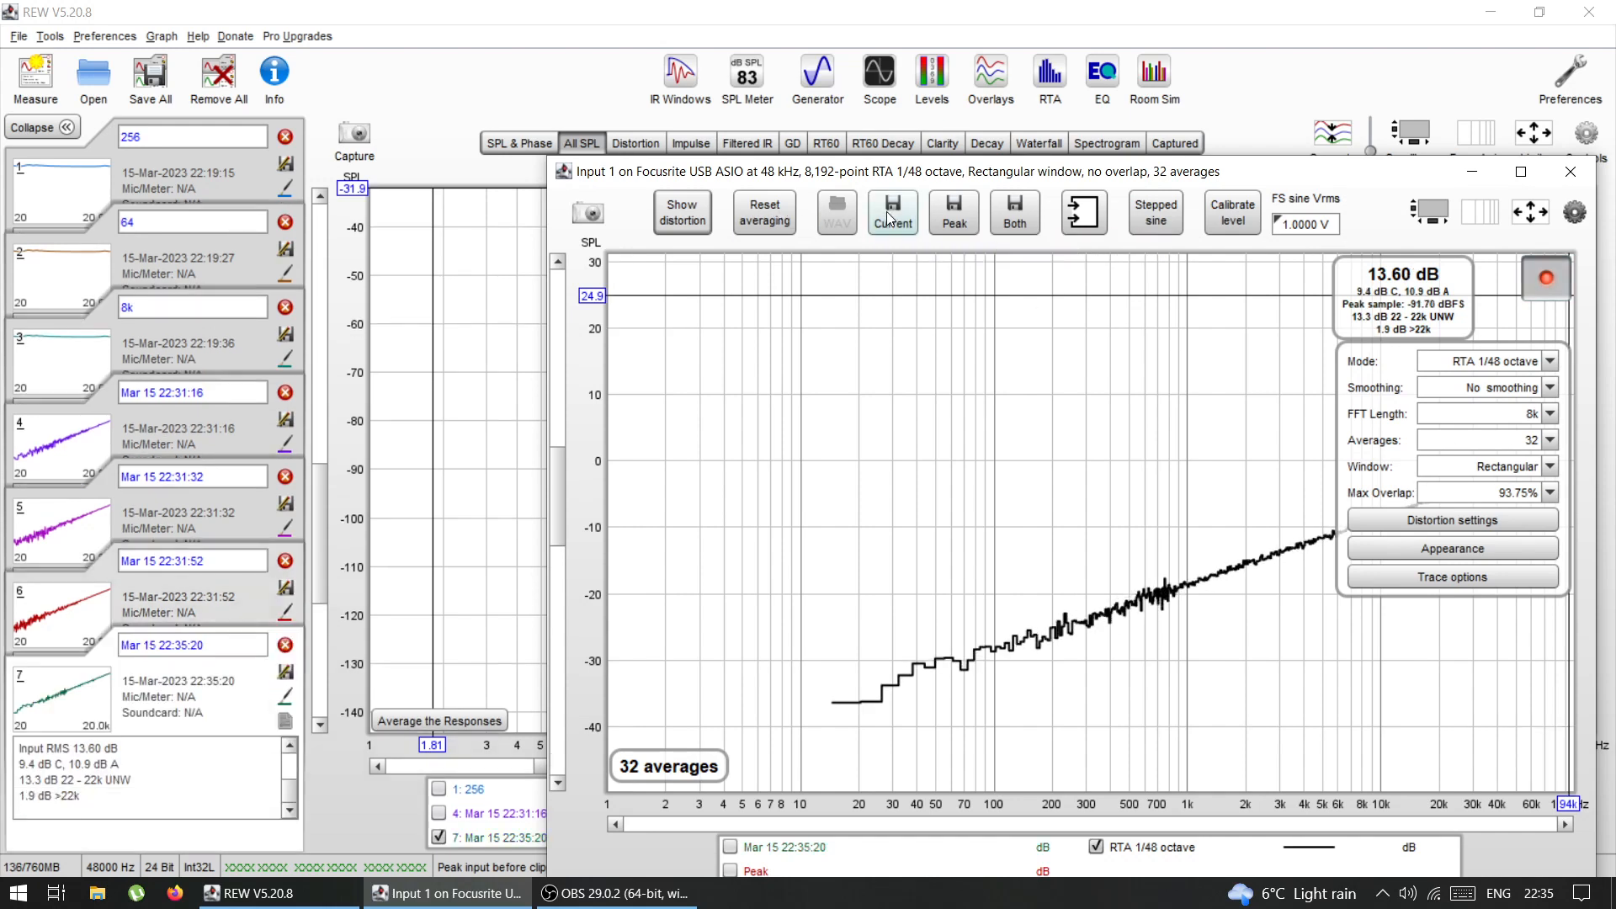
# Step: Save the current noise floor trace at 32k and again at 64k FFT length, each after 32 averages
pyautogui.click(1464, 415)
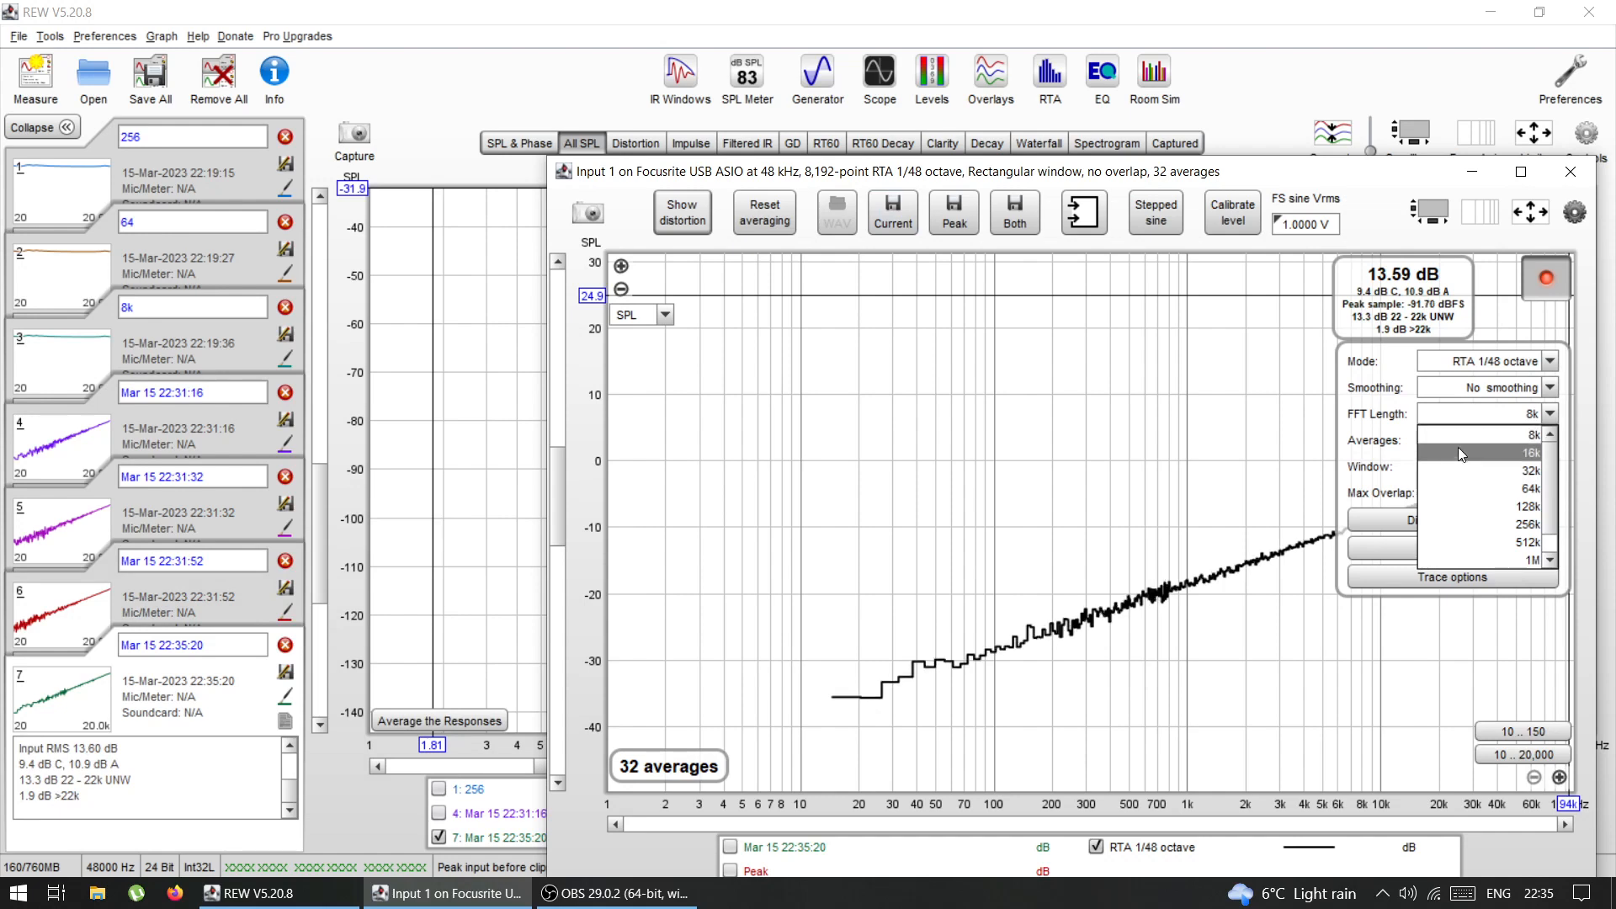
pyautogui.click(1456, 469)
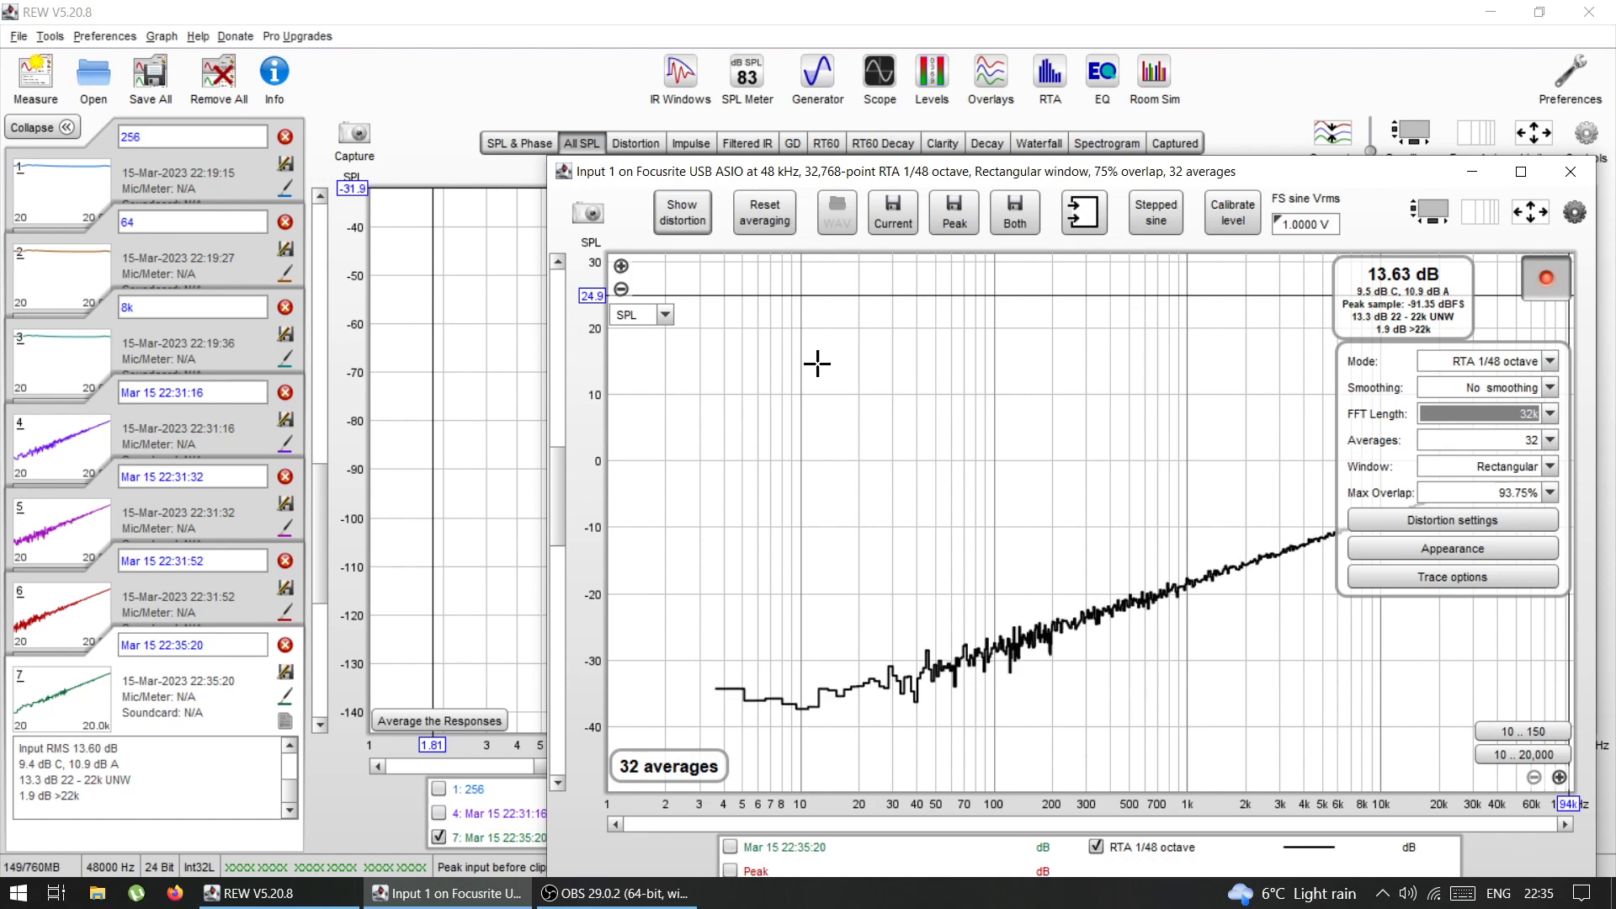
pyautogui.click(894, 210)
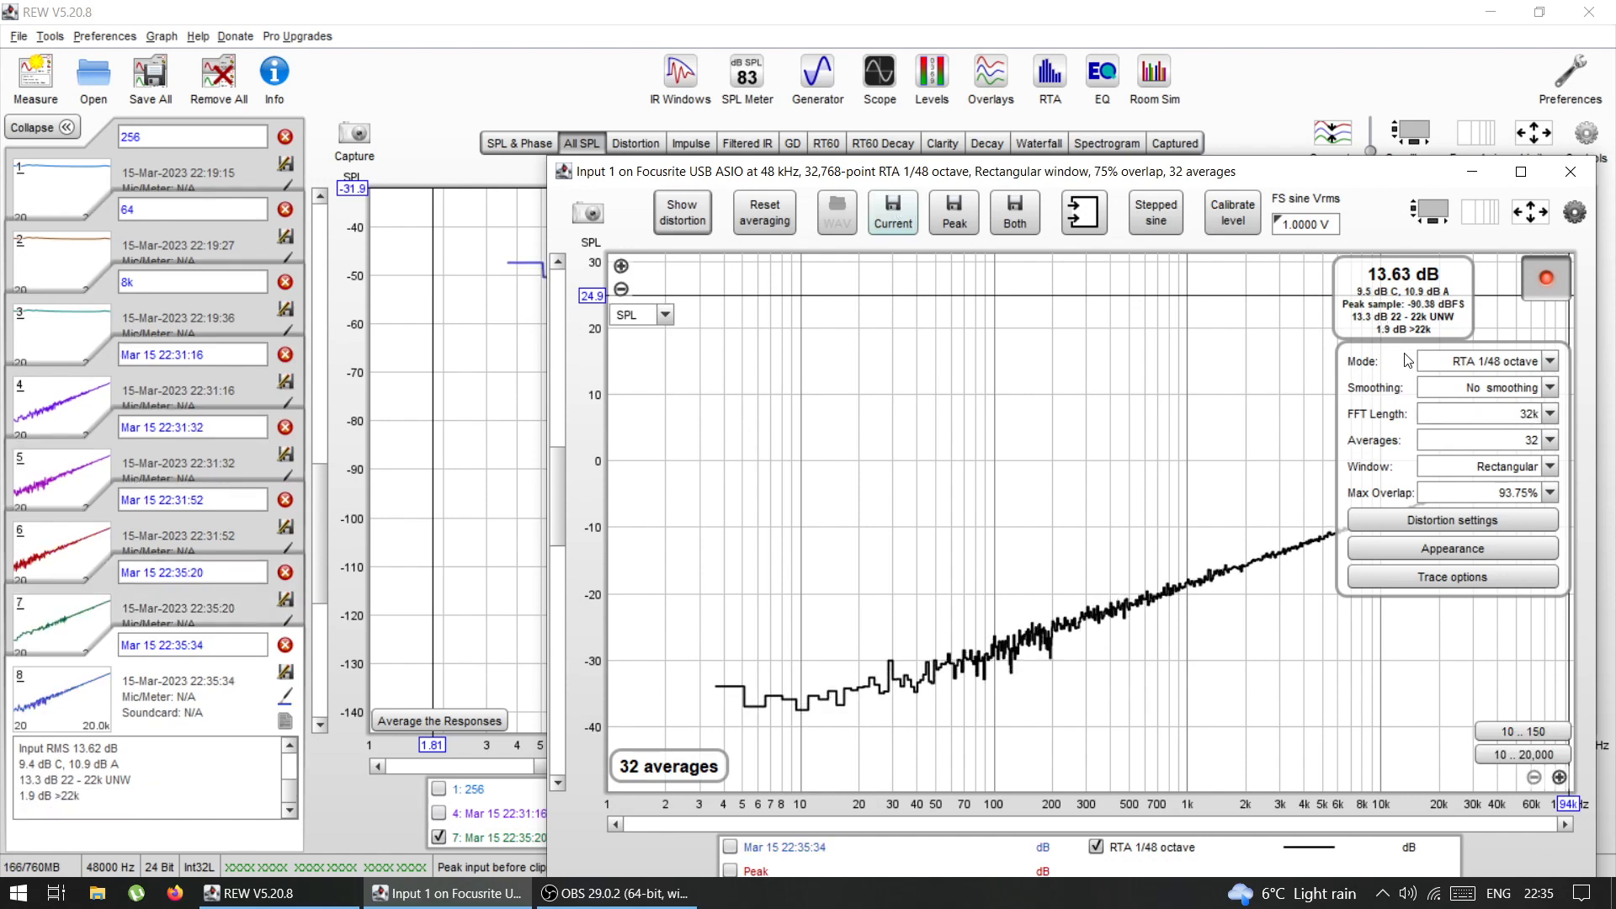
pyautogui.click(1437, 411)
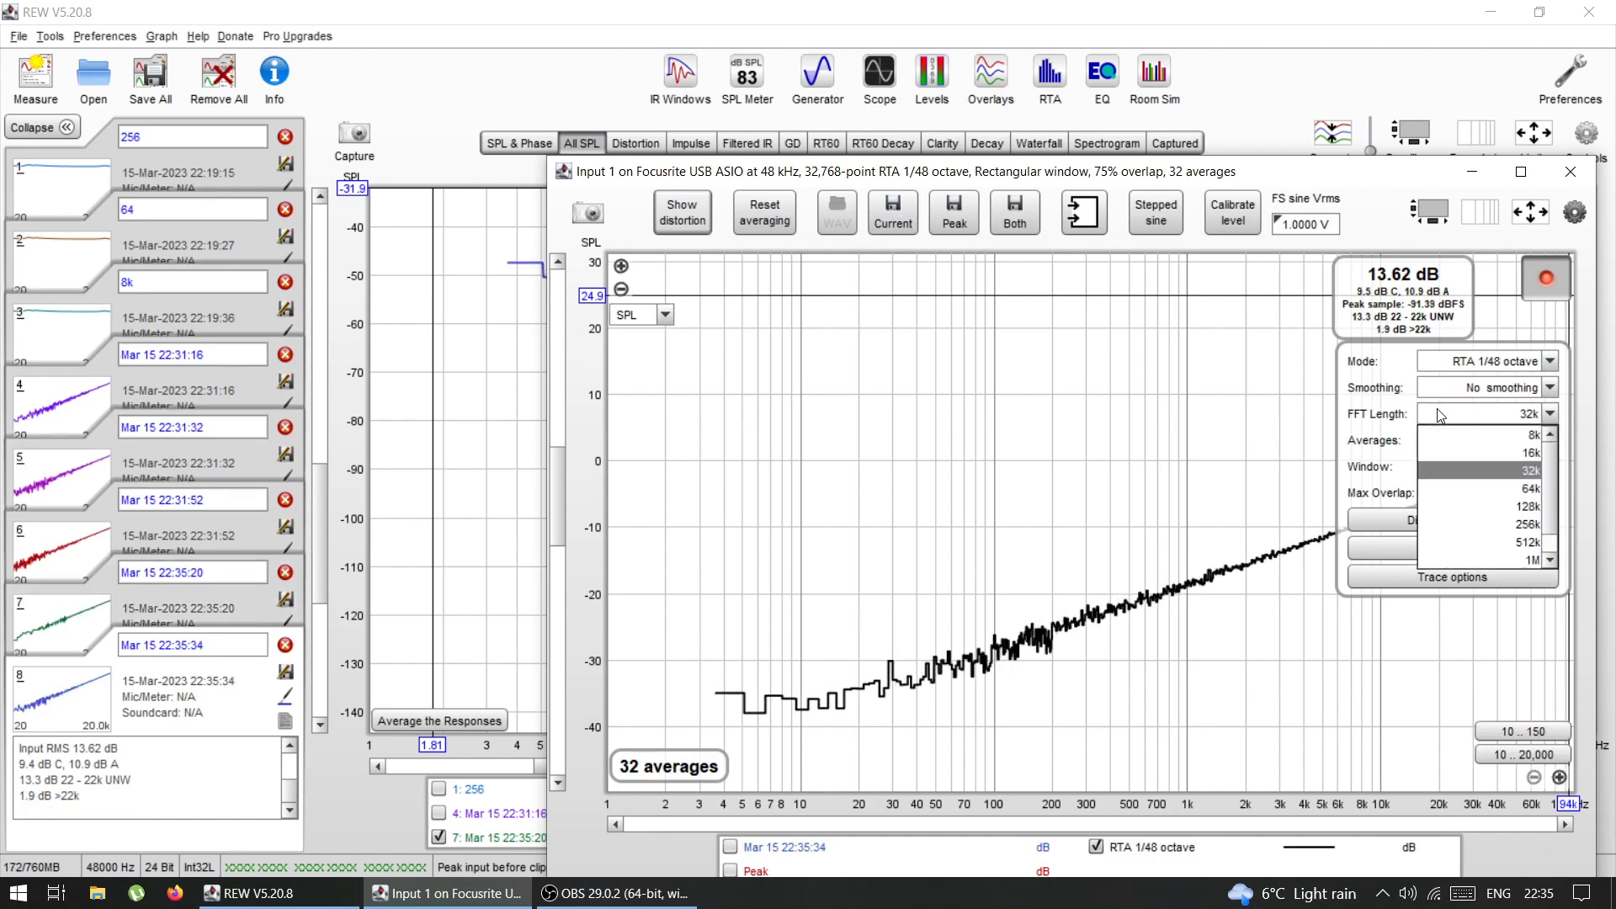
pyautogui.click(1449, 490)
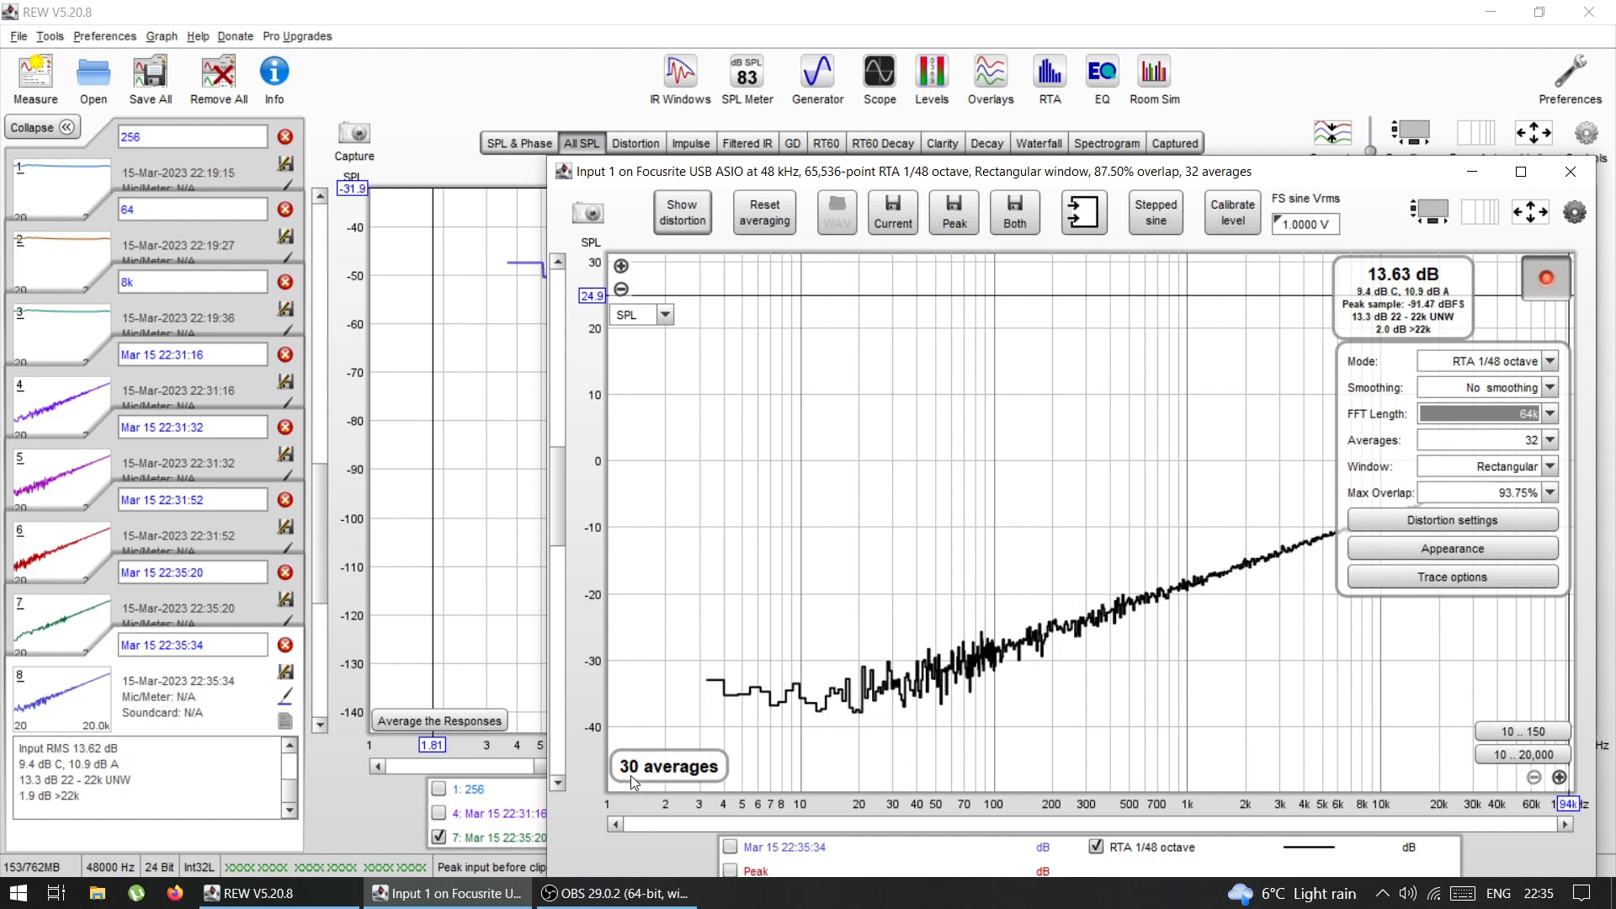
pyautogui.click(887, 228)
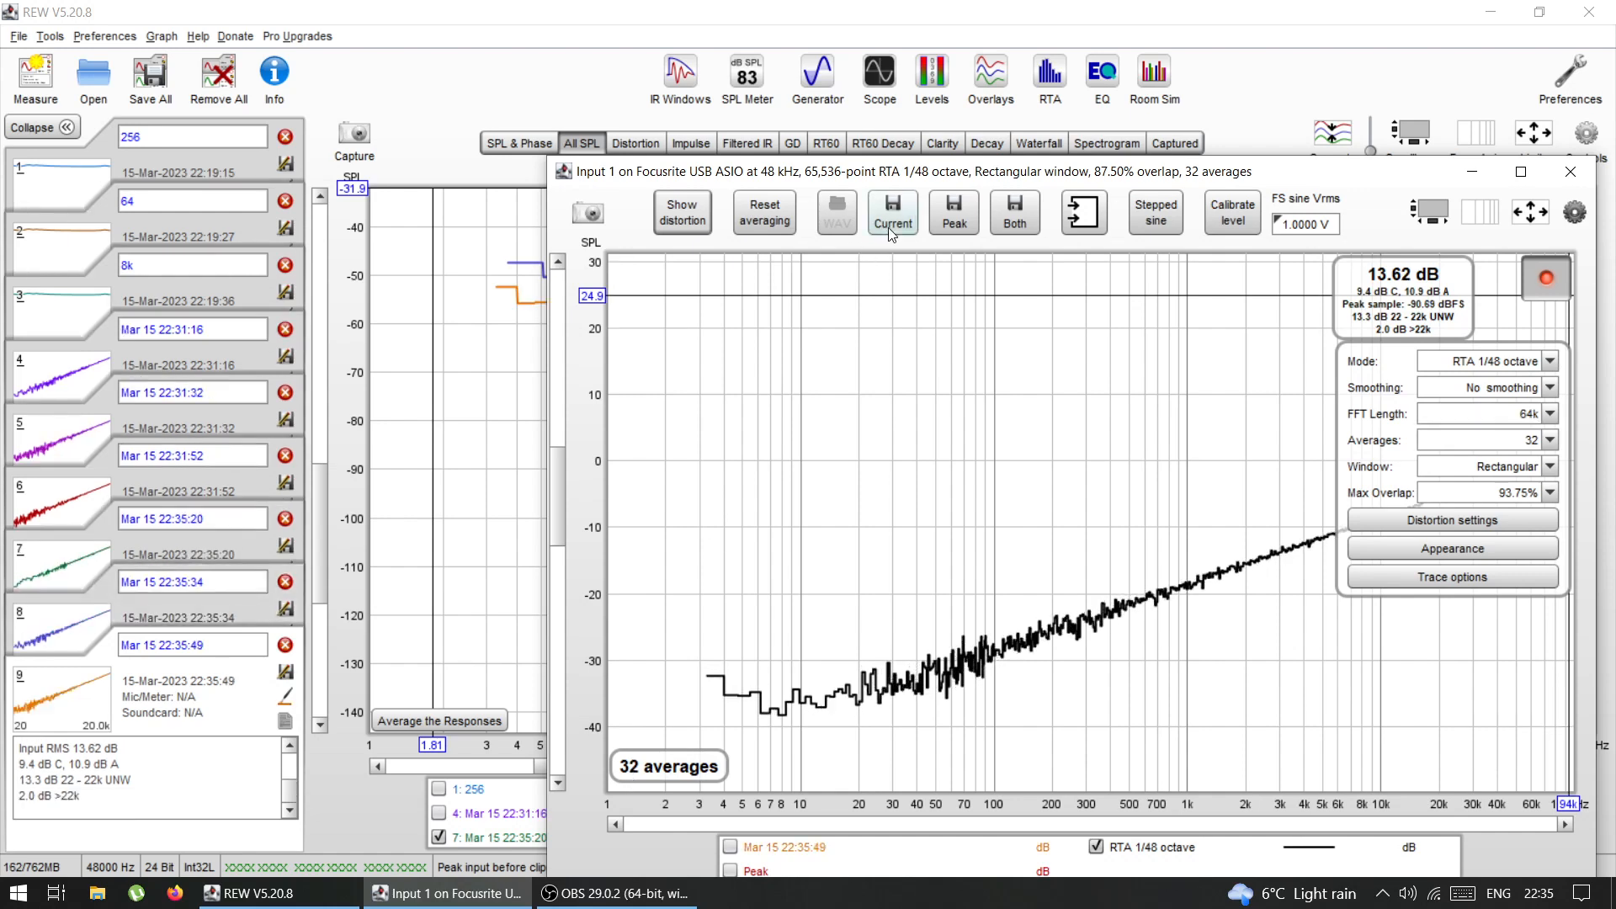
# Step: Set the FFT length to 256k and save the current noise floor trace after 32 averages
pyautogui.click(1486, 413)
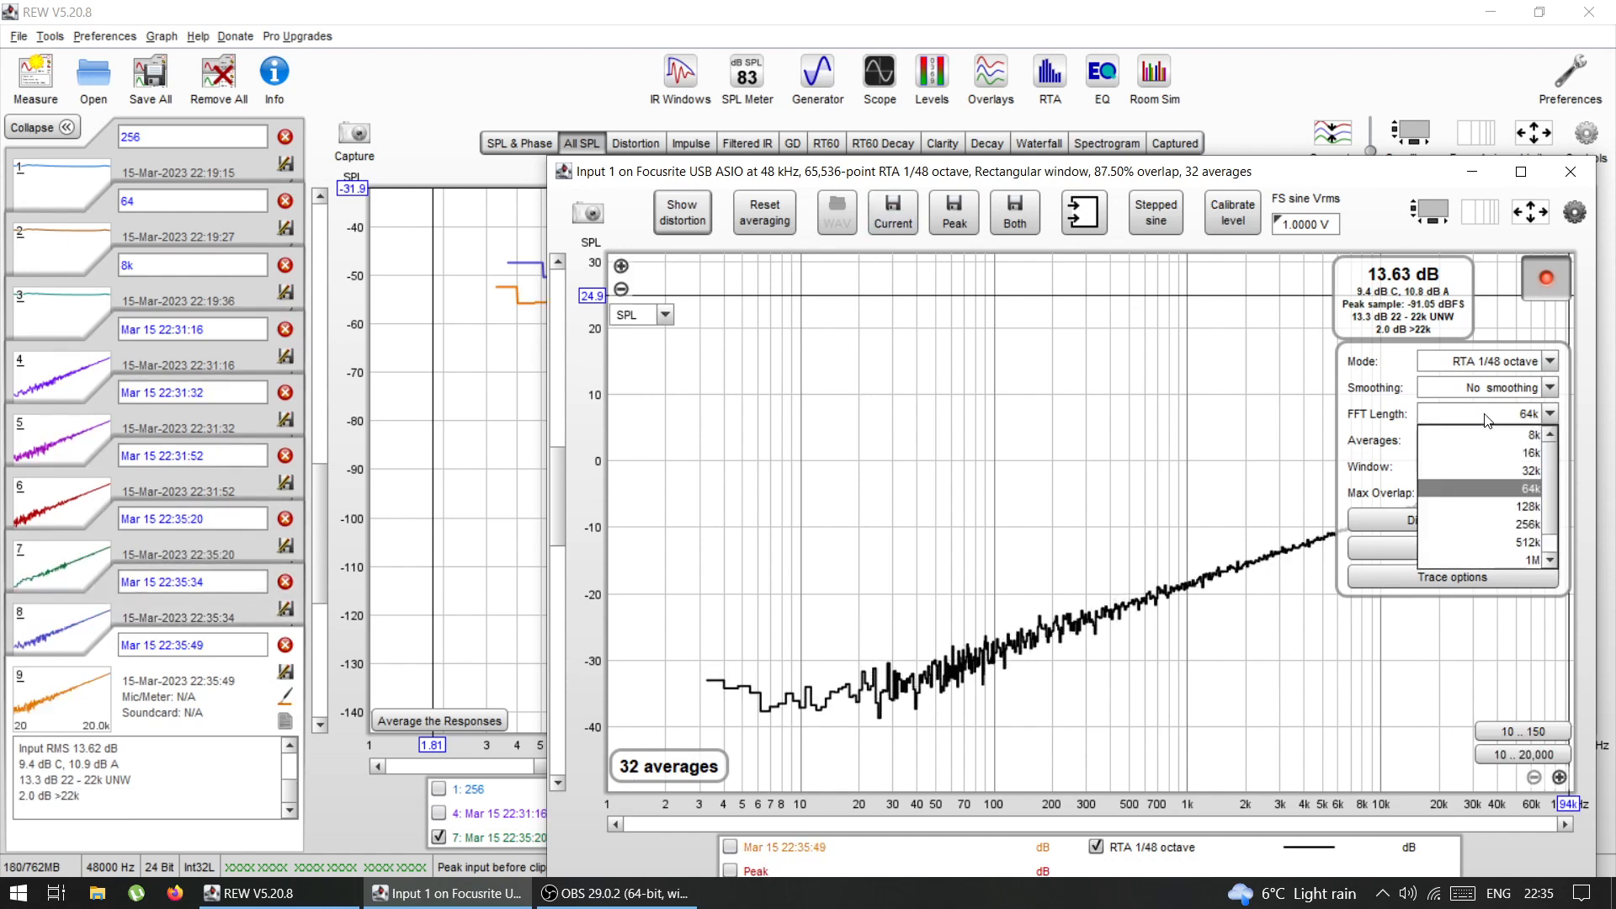
pyautogui.click(1469, 525)
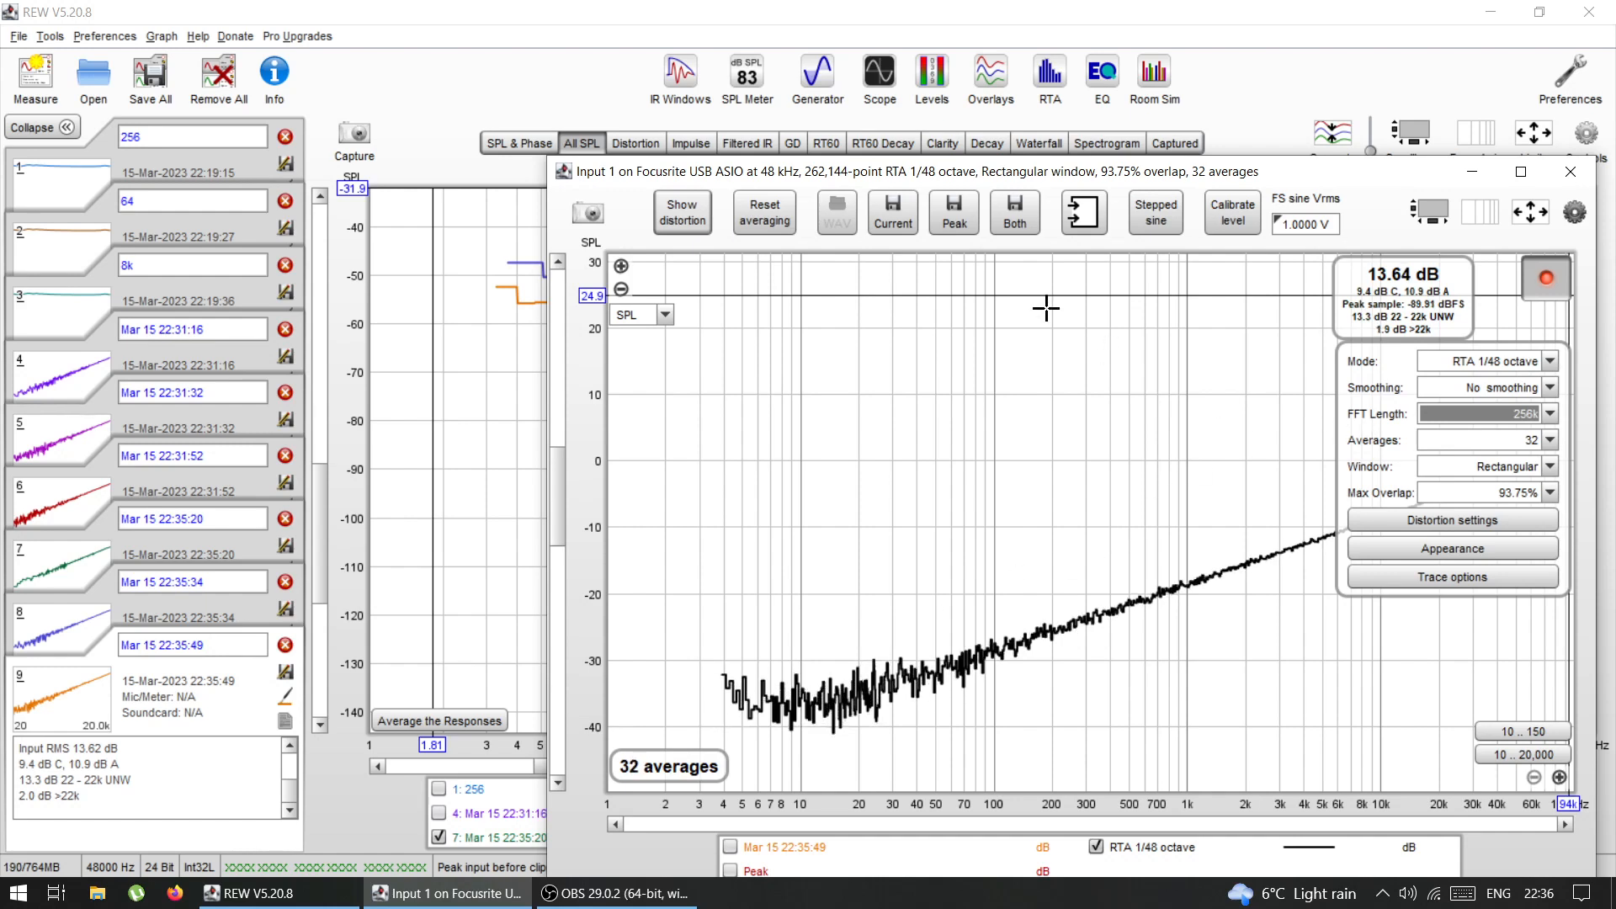
pyautogui.click(901, 226)
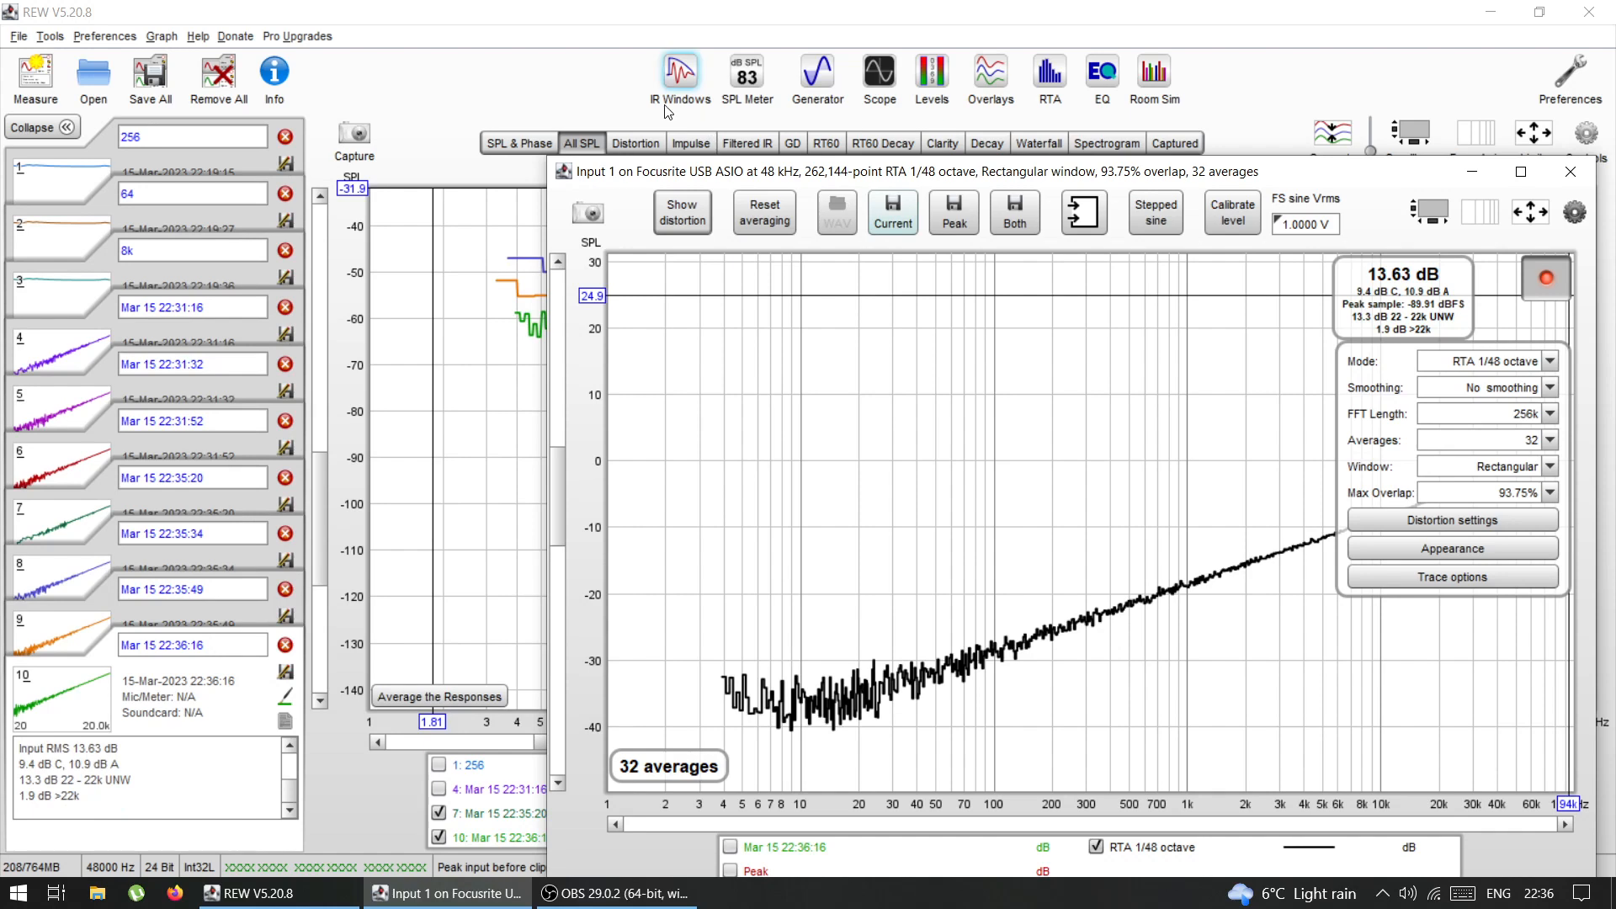
# Step: Bring the 8k, 32k, 64k and 256k FFT traces into view on the All SPL graph and mark their upper limit near 24 kHz
pyautogui.click(554, 79)
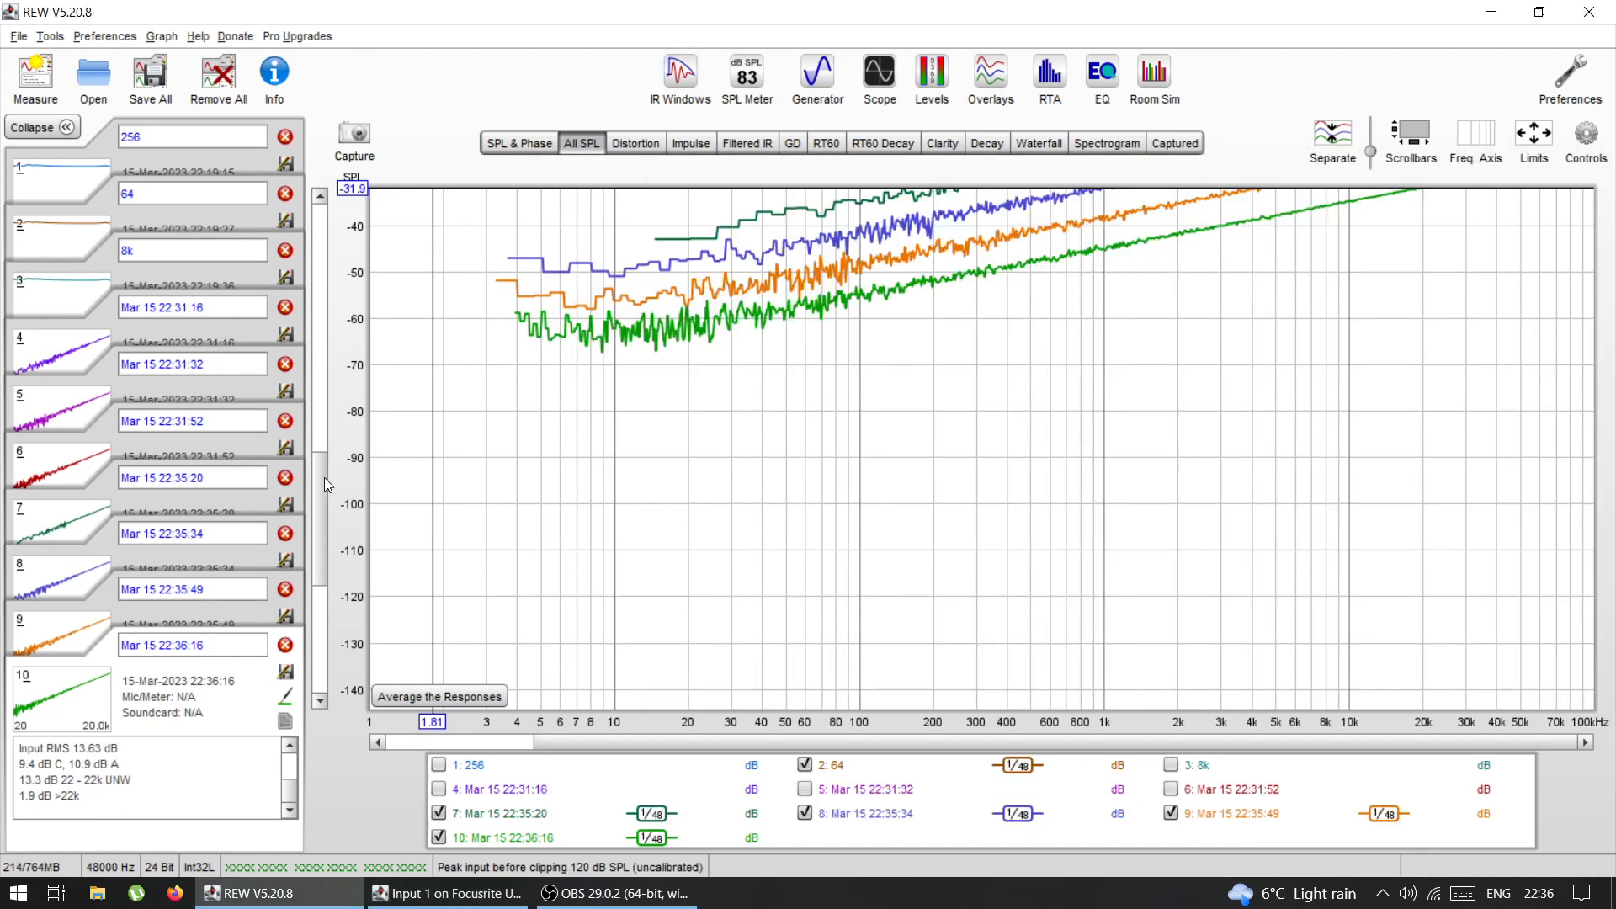
pyautogui.moveTo(320, 499); pyautogui.dragTo(327, 447)
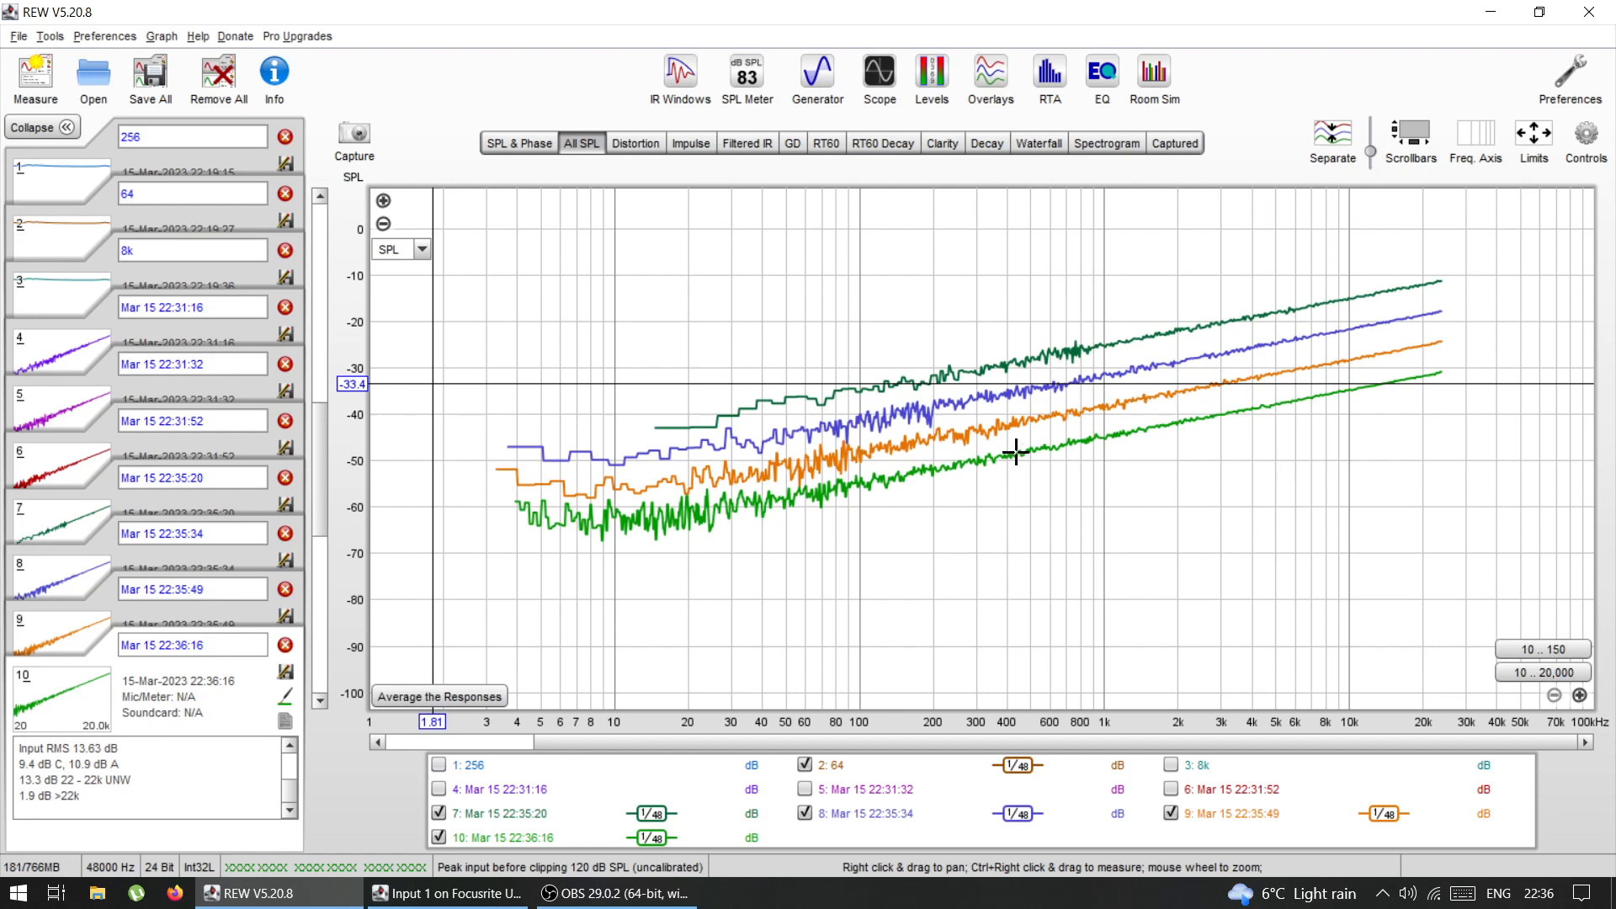
pyautogui.click(1440, 284)
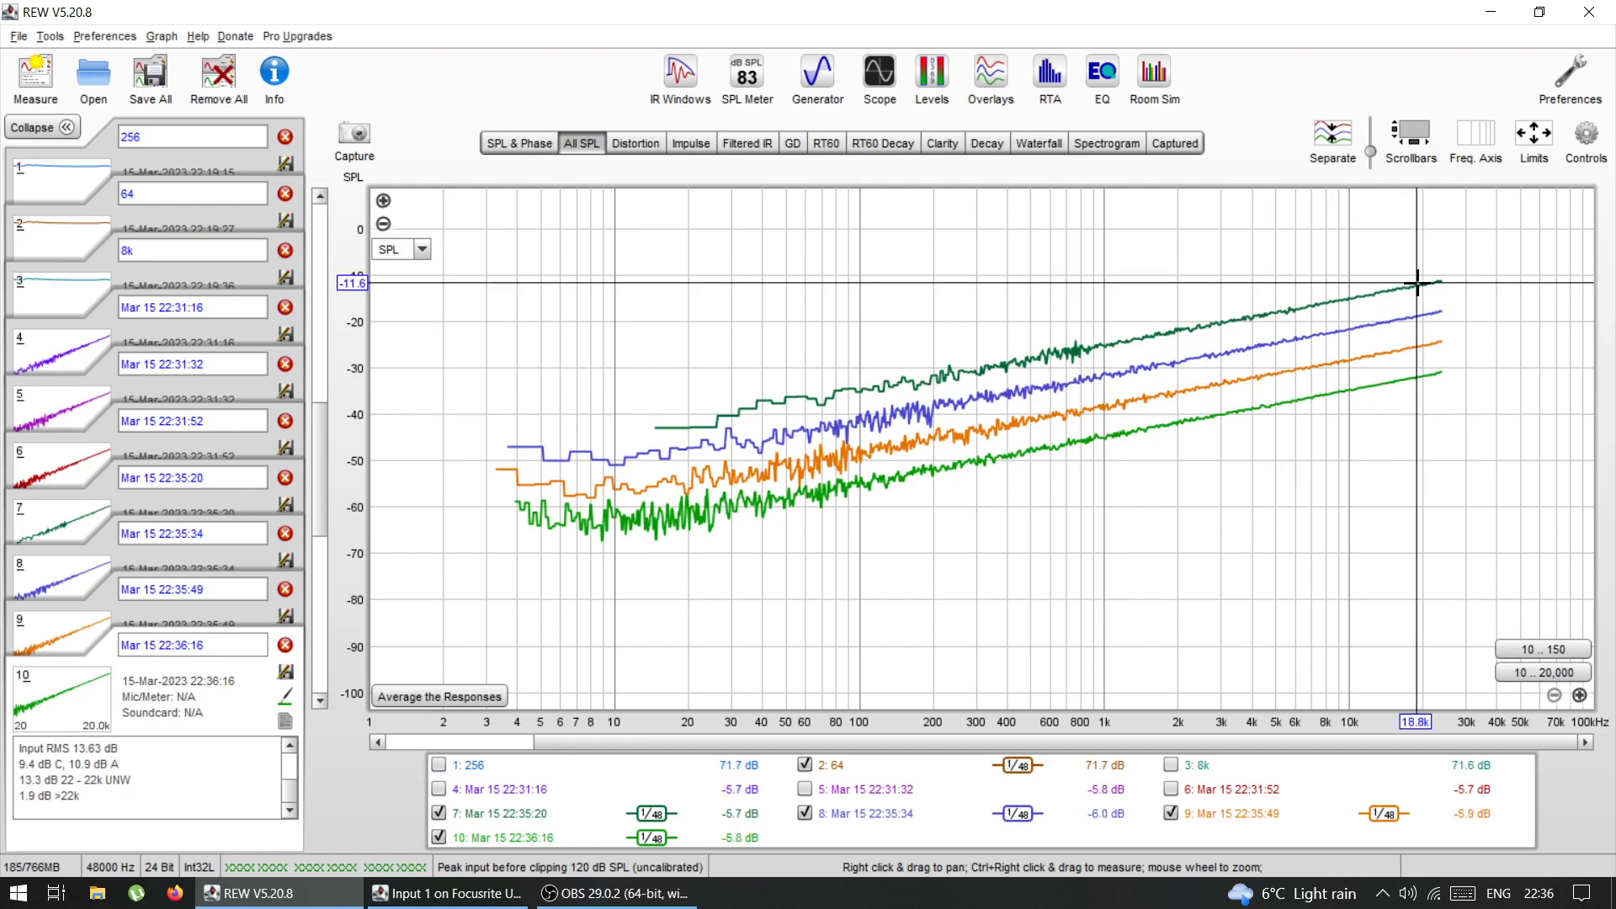
pyautogui.click(1444, 282)
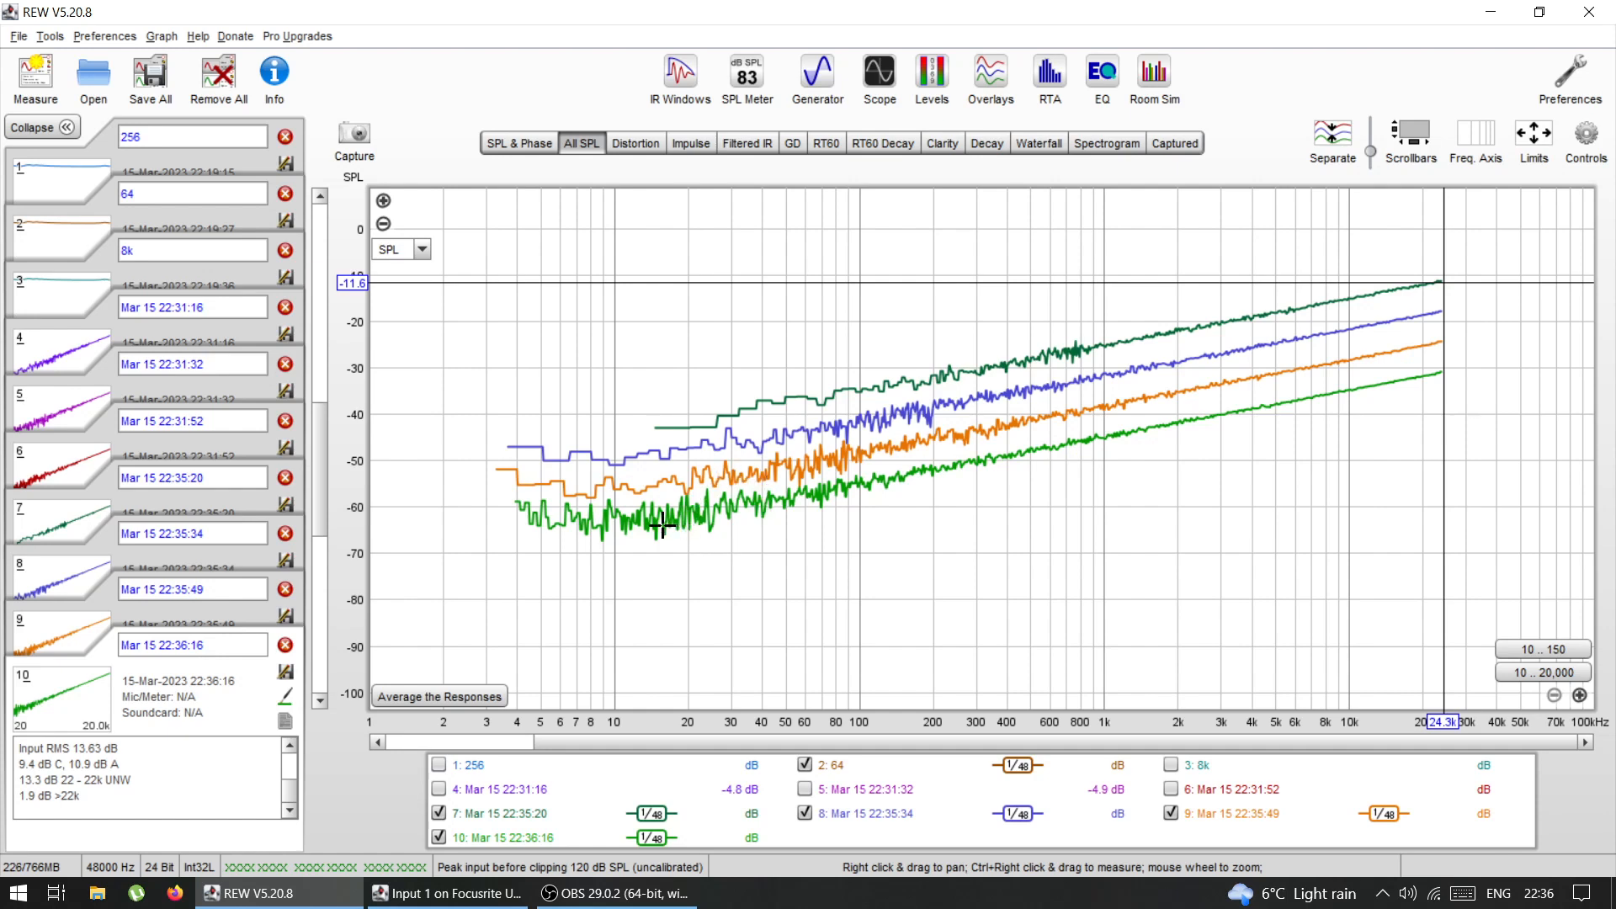
# Step: Compare the low-frequency detail of the four FFT-length traces with the graph cursor at about 52 Hz and between 19 and 25 Hz
pyautogui.click(791, 397)
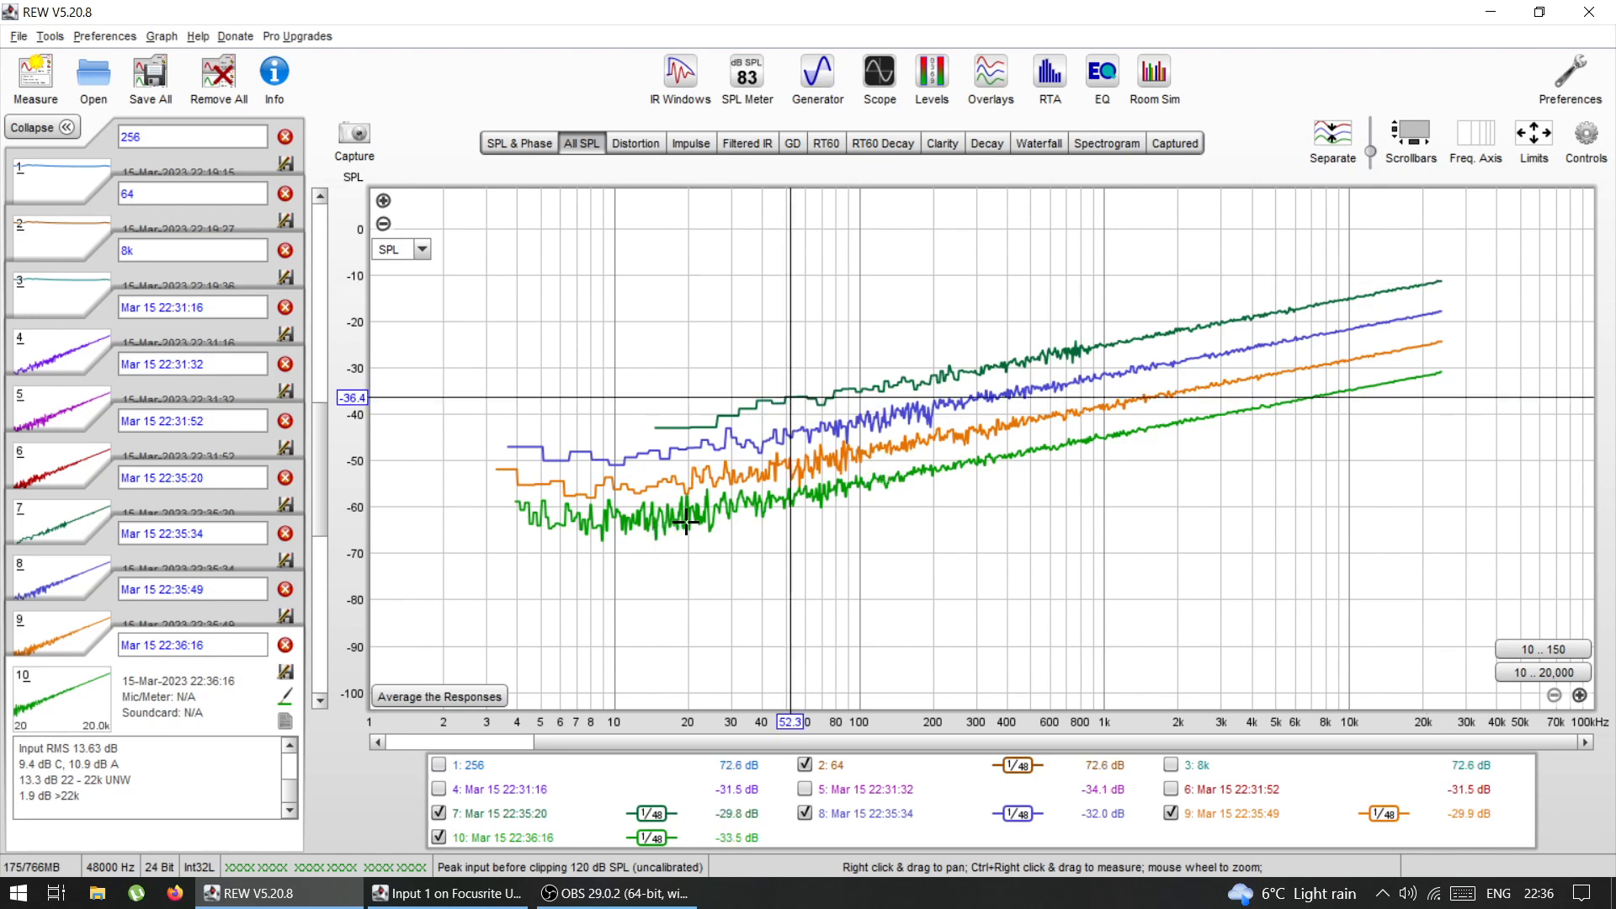
pyautogui.click(714, 515)
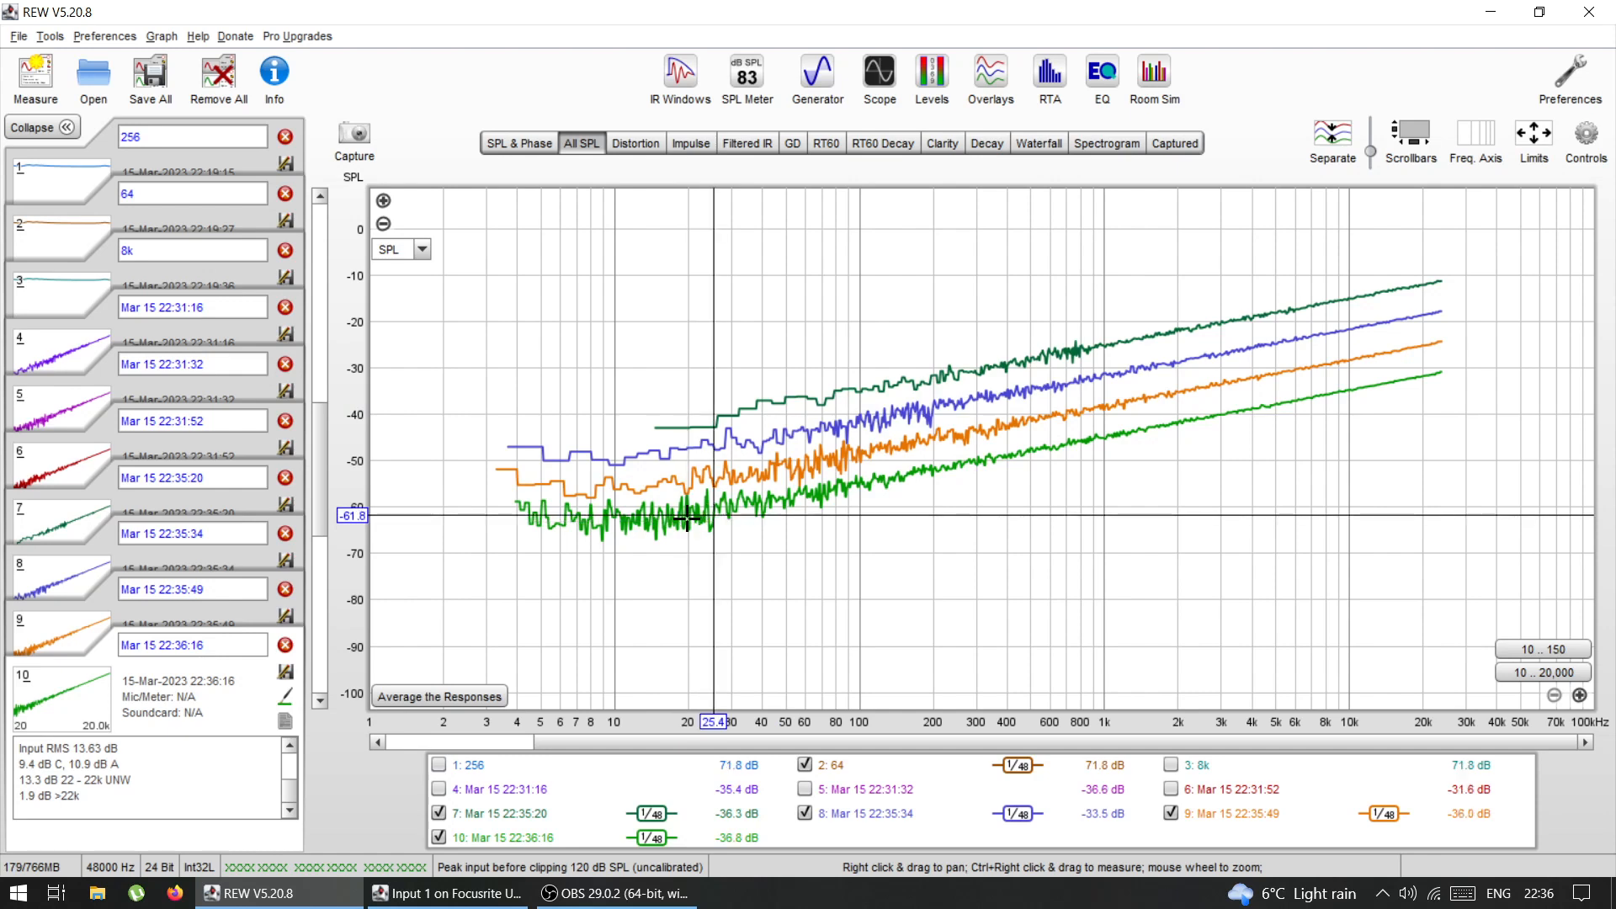
pyautogui.click(688, 519)
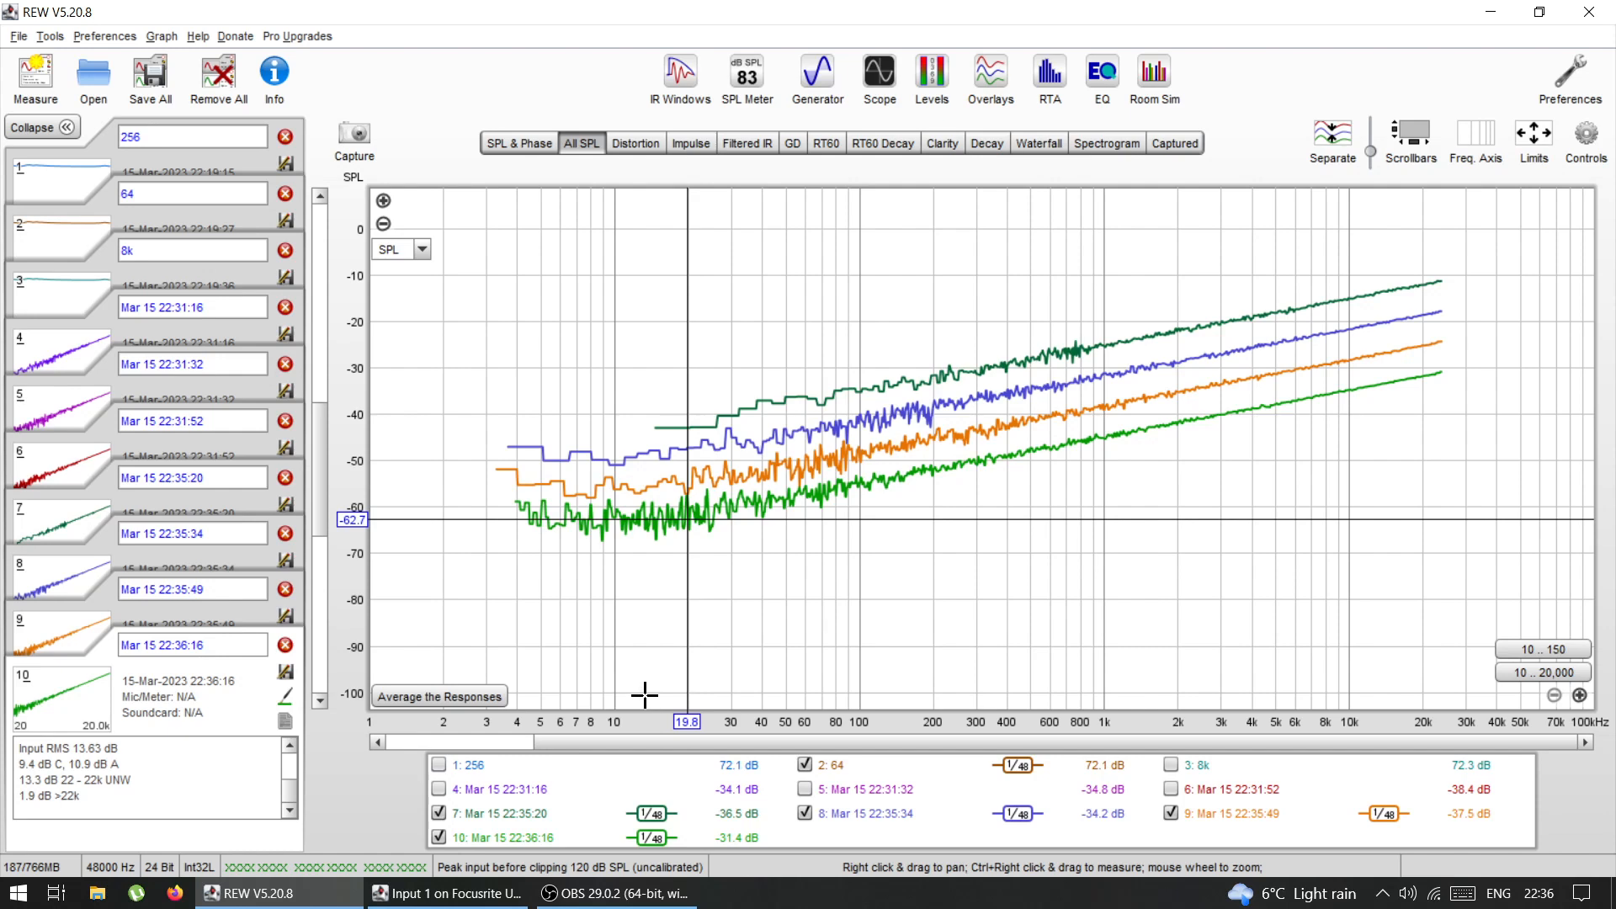
pyautogui.click(704, 599)
pyautogui.click(684, 517)
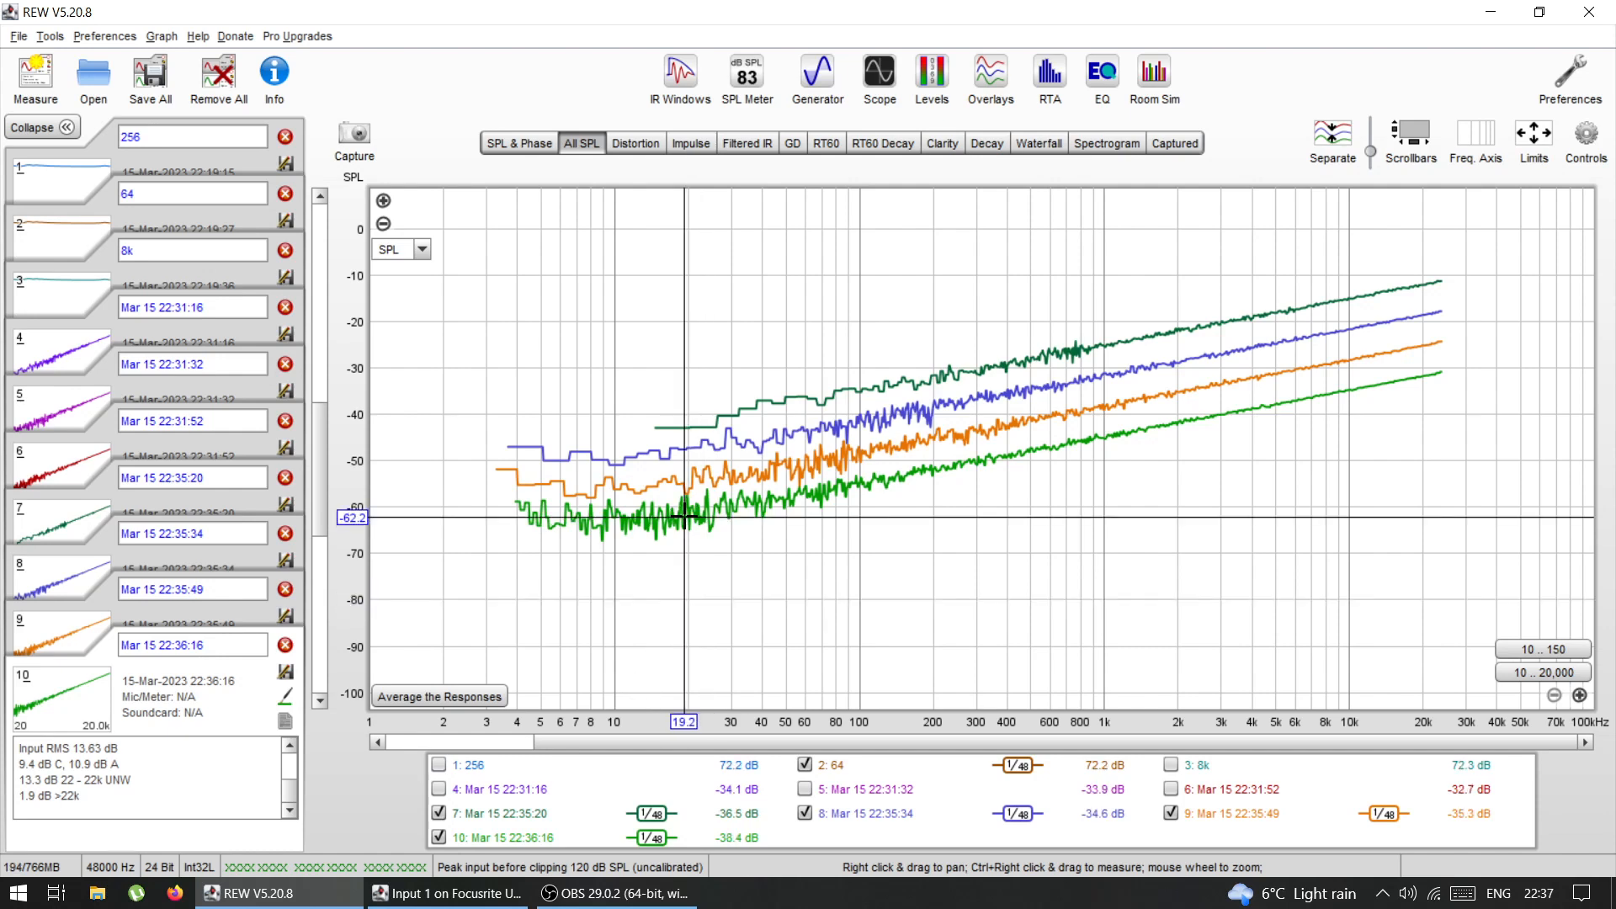
pyautogui.click(702, 519)
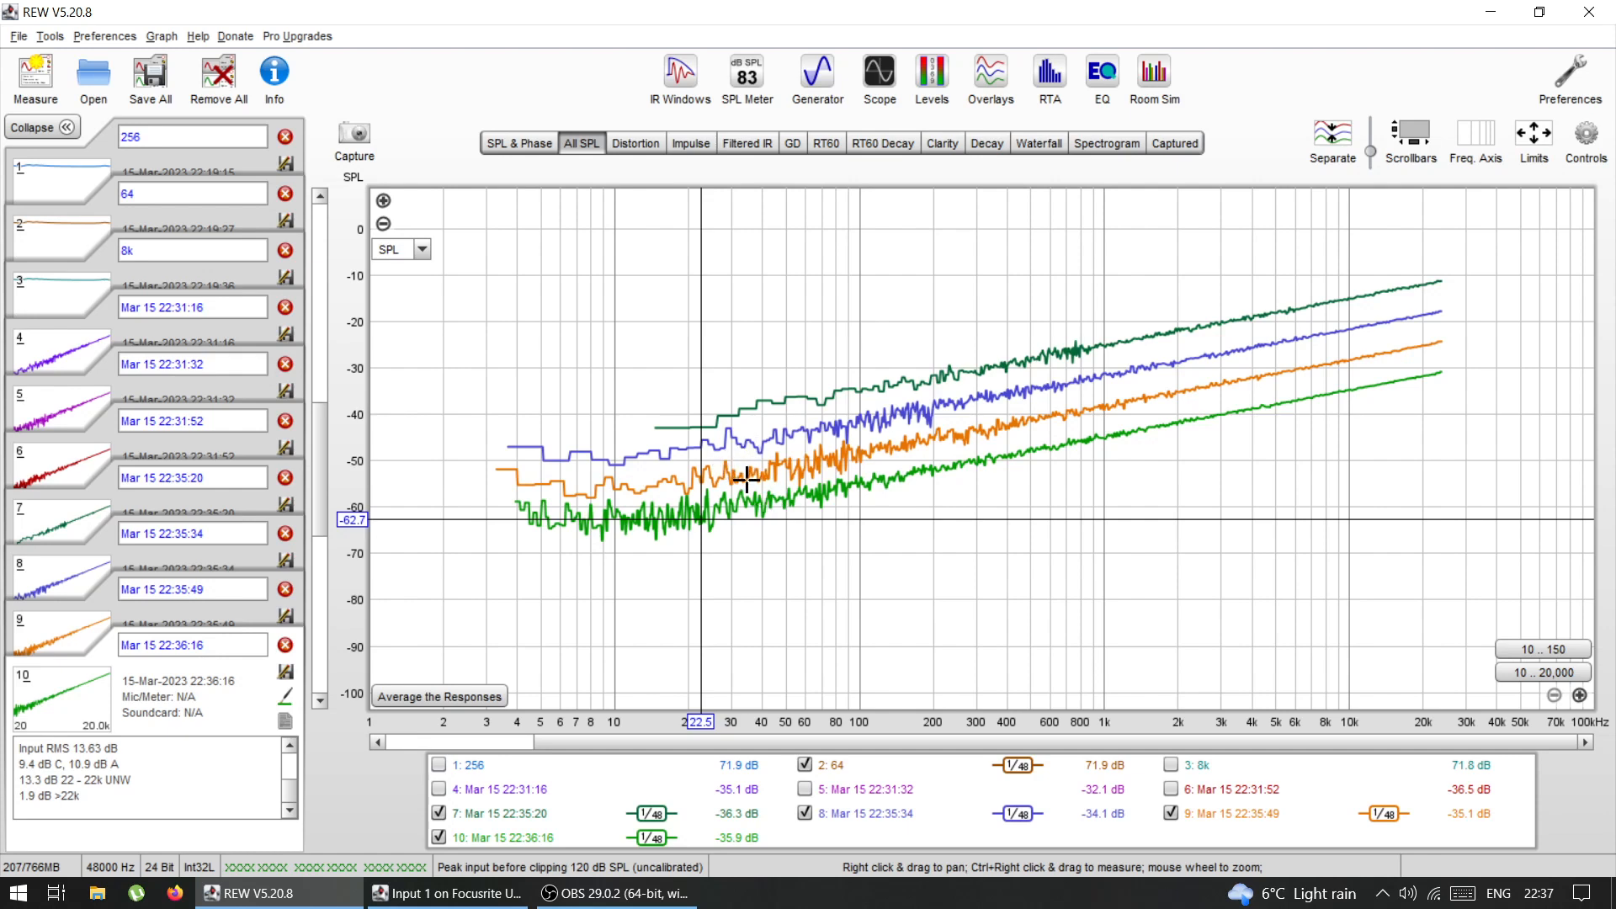
# Step: Examine the 256k FFT trace's low-frequency detail with the graph cursor between about 23 and 28 Hz
pyautogui.click(722, 548)
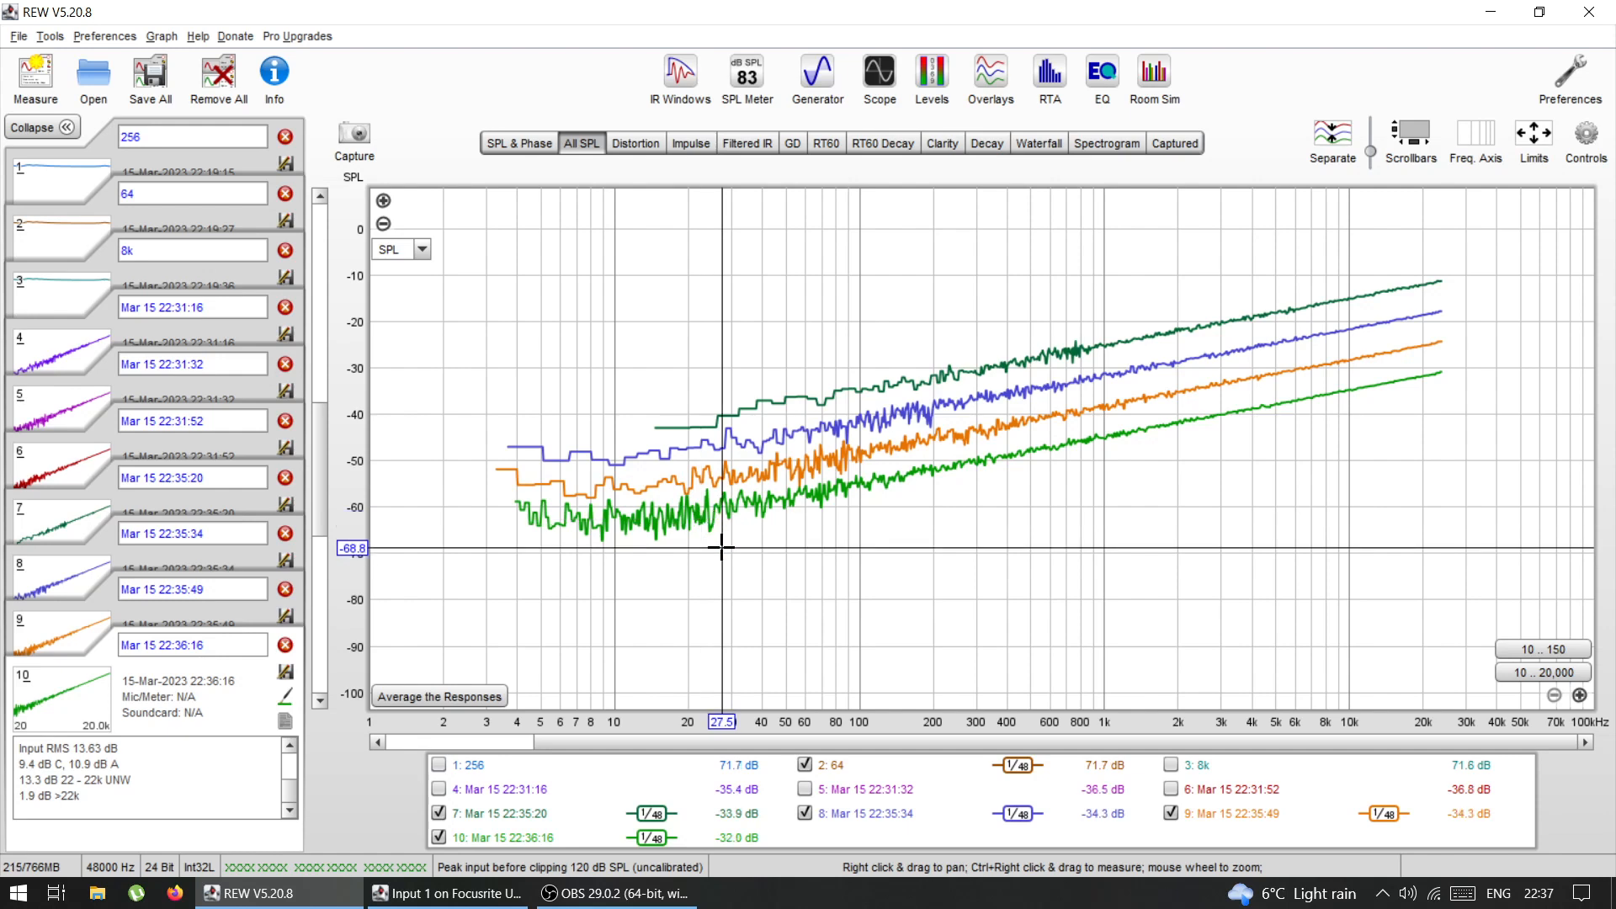
pyautogui.click(703, 512)
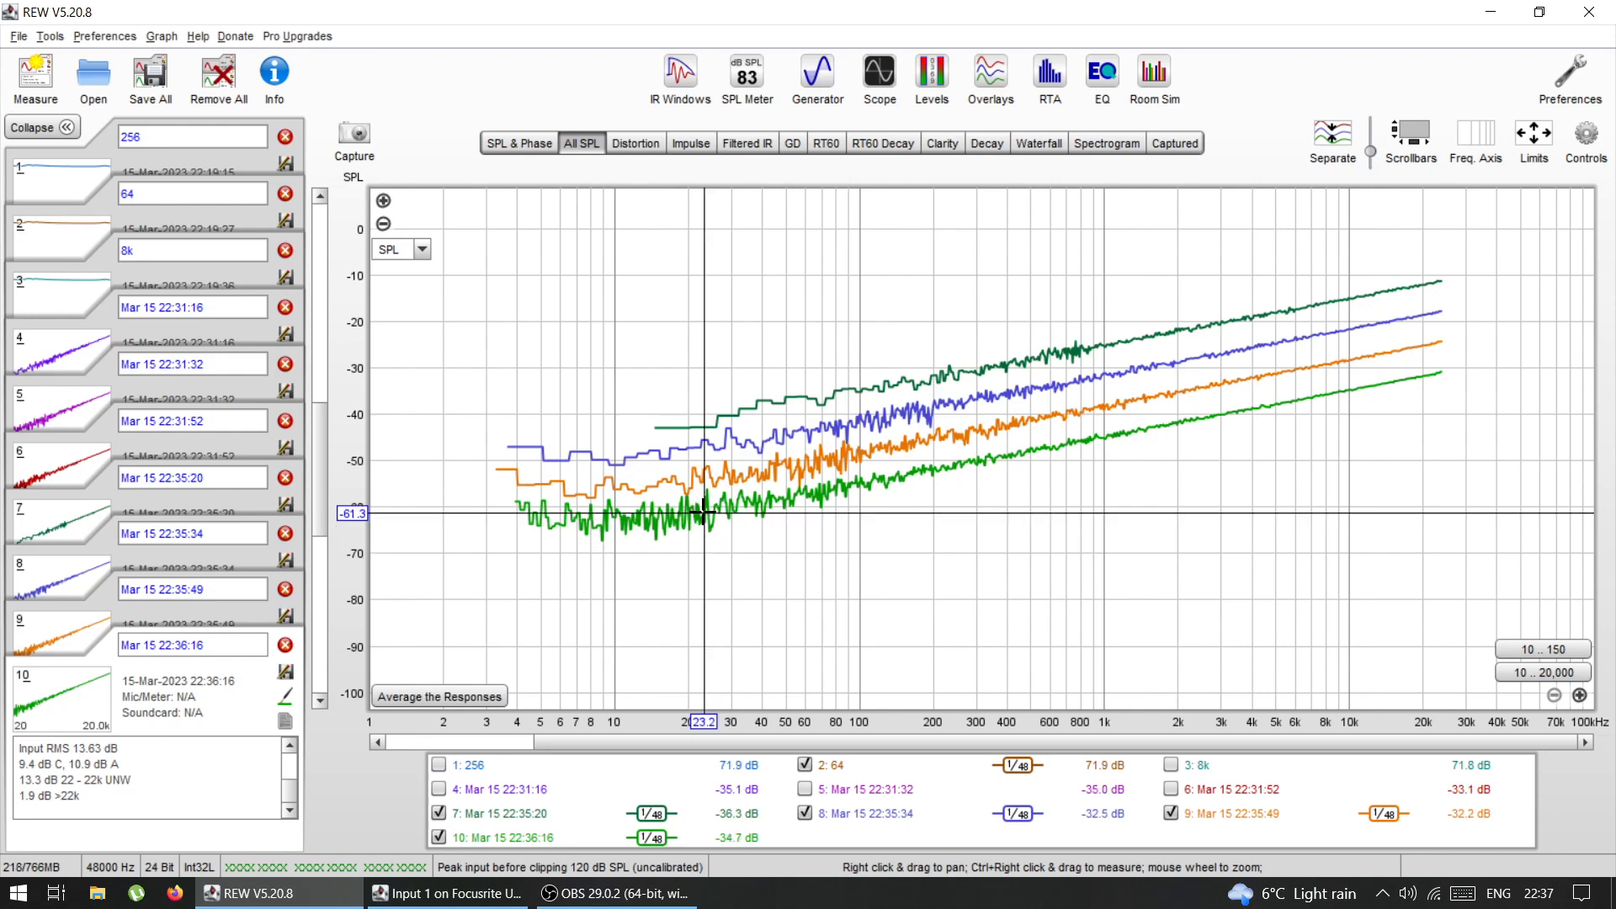
pyautogui.click(703, 518)
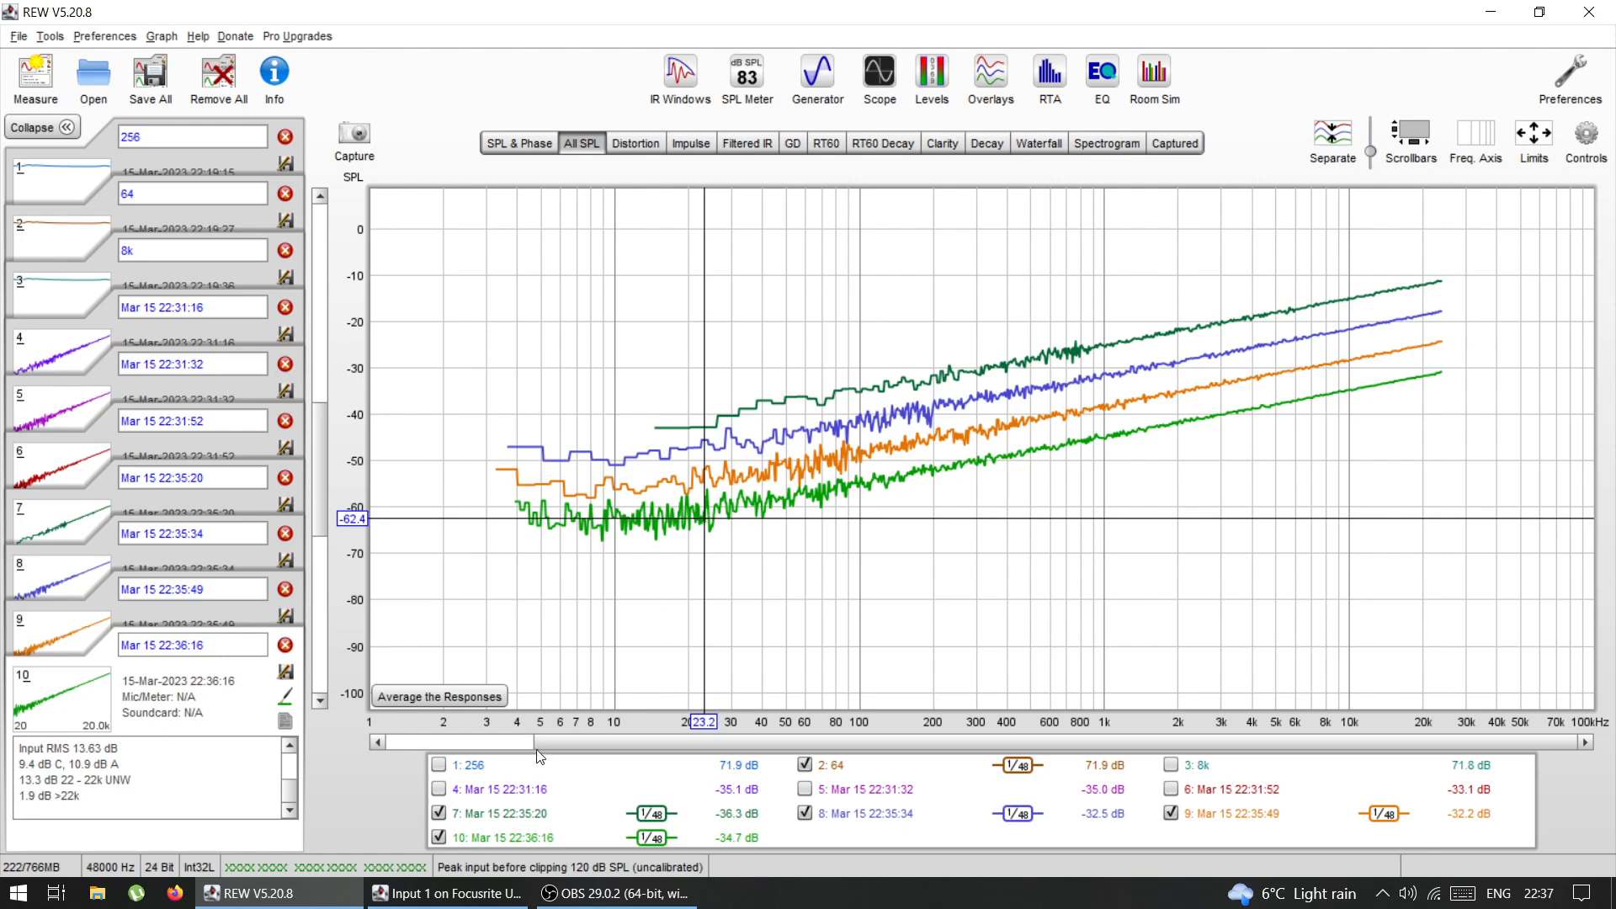
# Step: Return to the RTA window and try a 4M FFT length on the running measurement
pyautogui.click(481, 899)
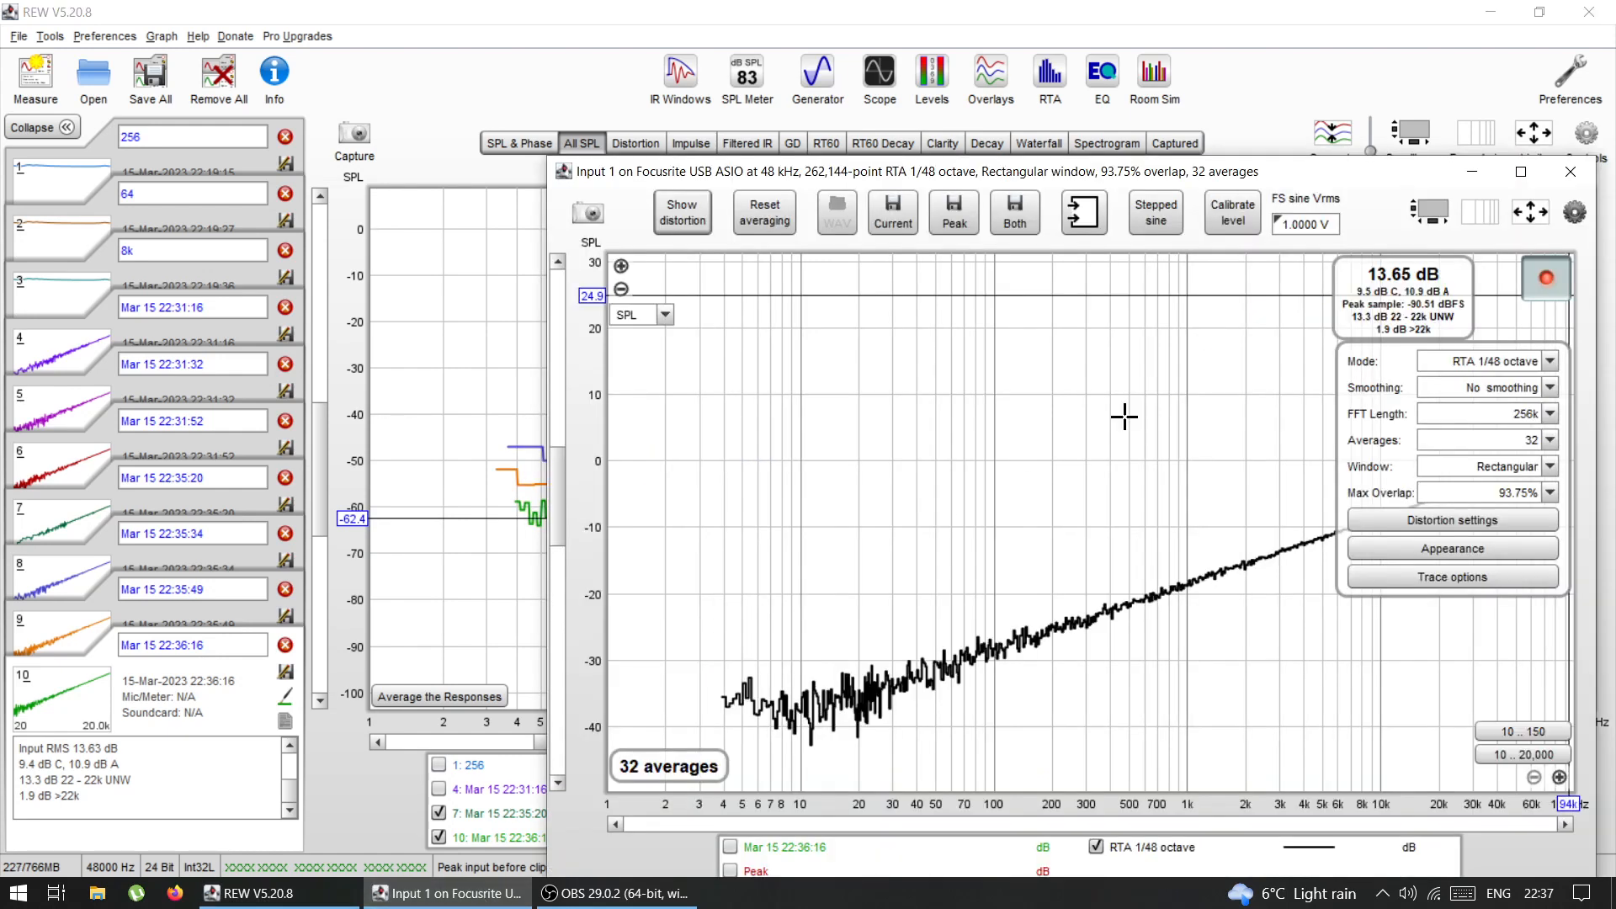
pyautogui.click(1444, 414)
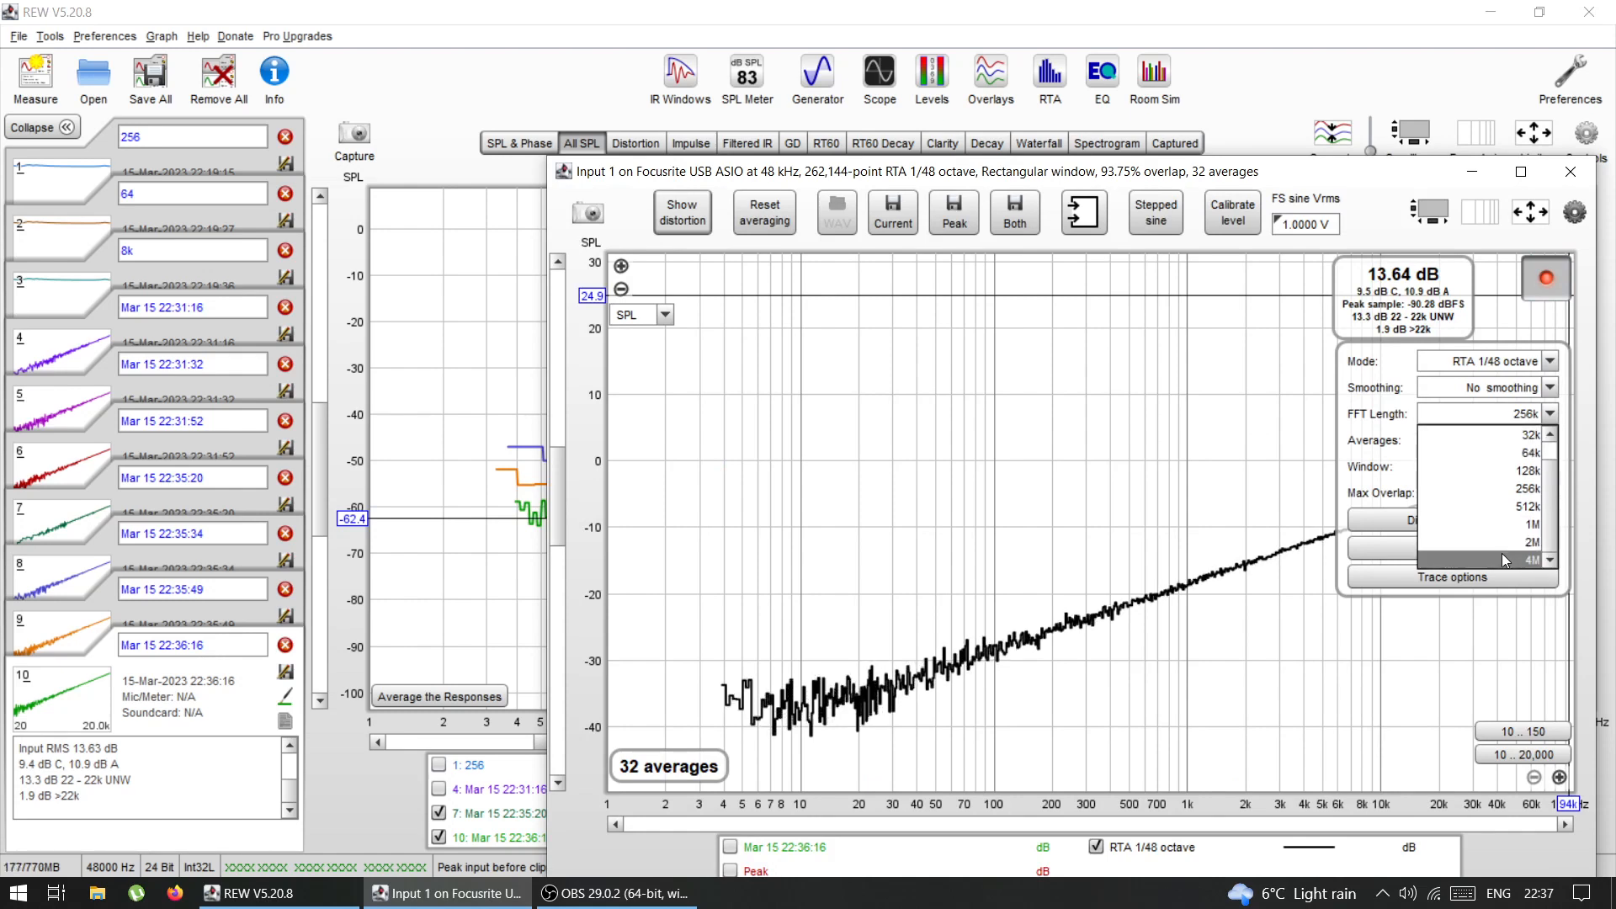
pyautogui.click(1502, 559)
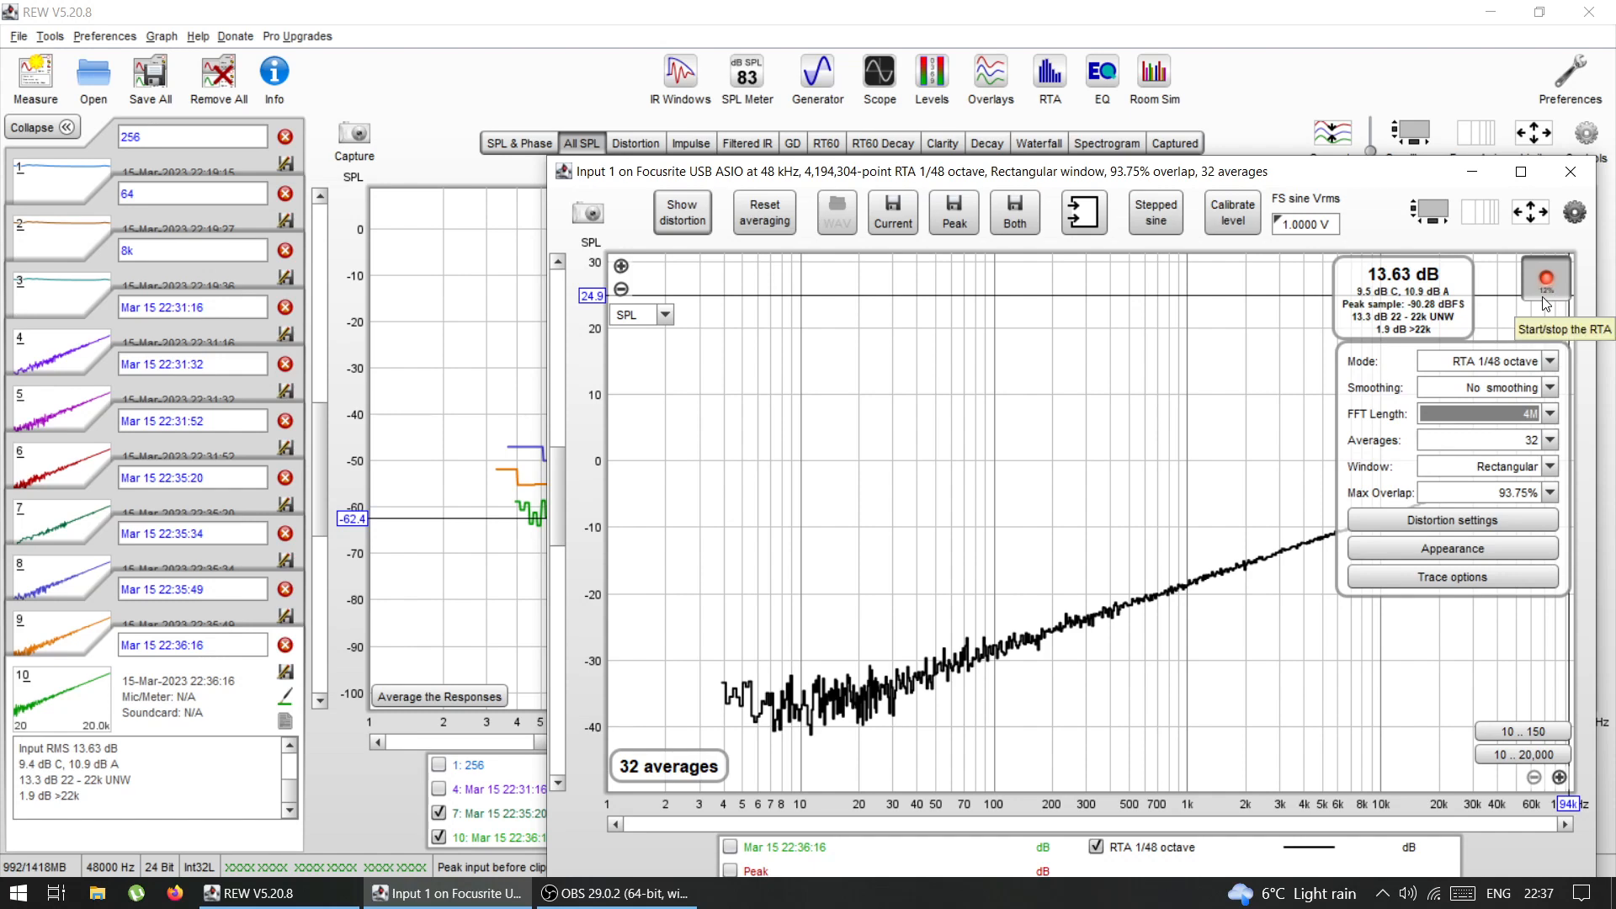
# Step: Set the RTA's FFT length to 1M, save the current noise floor trace after a few averages and close the RTA
pyautogui.click(1494, 412)
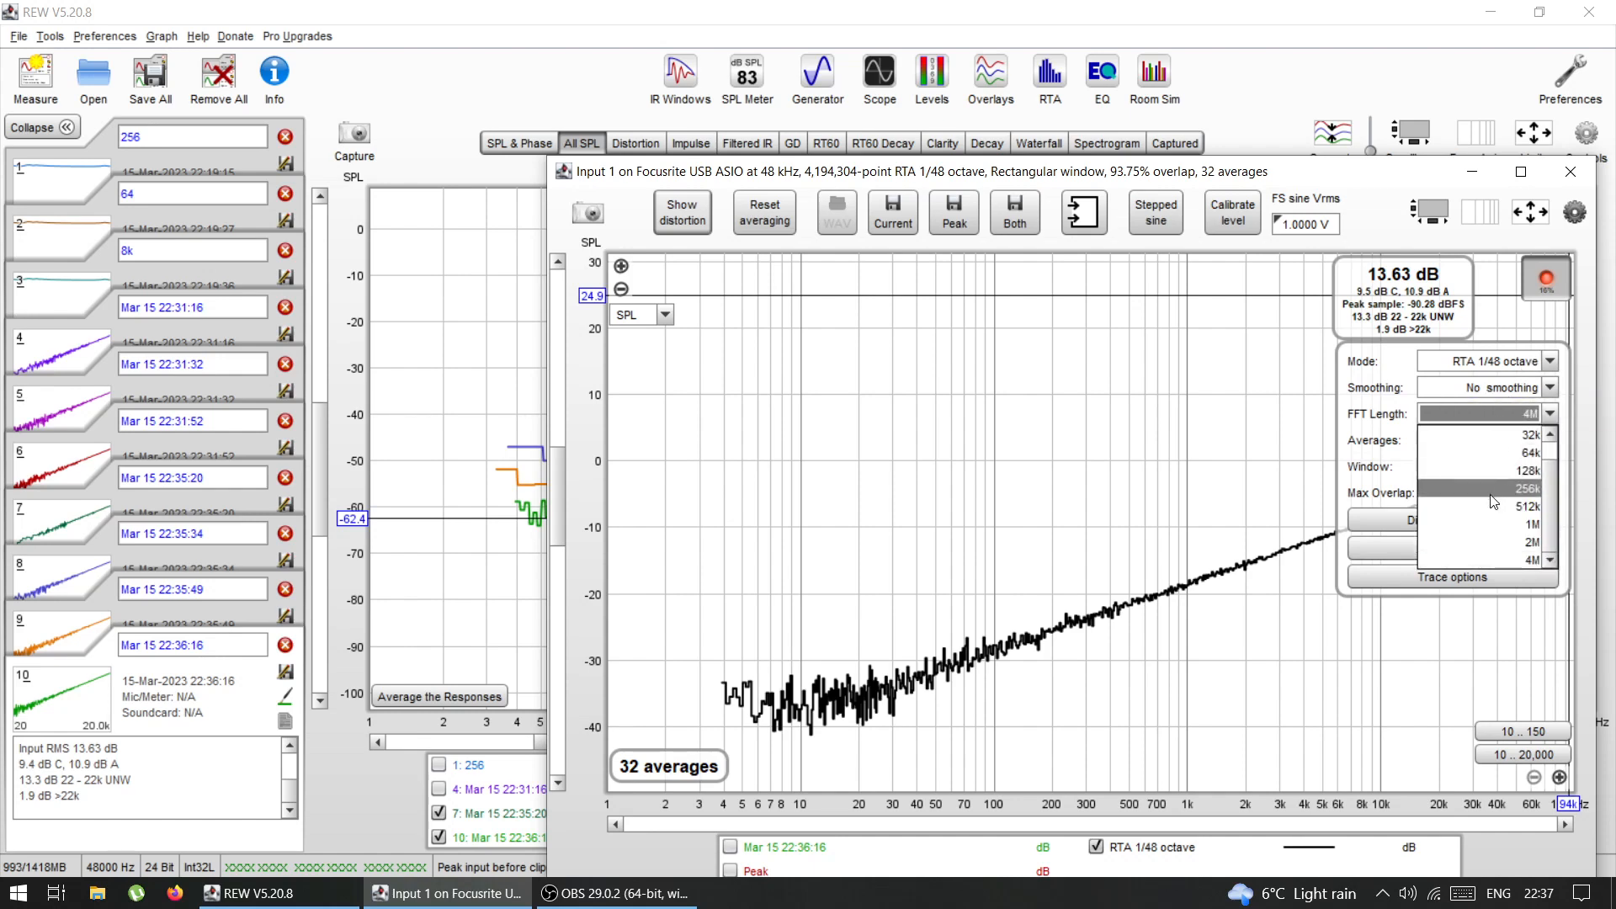
pyautogui.click(1482, 523)
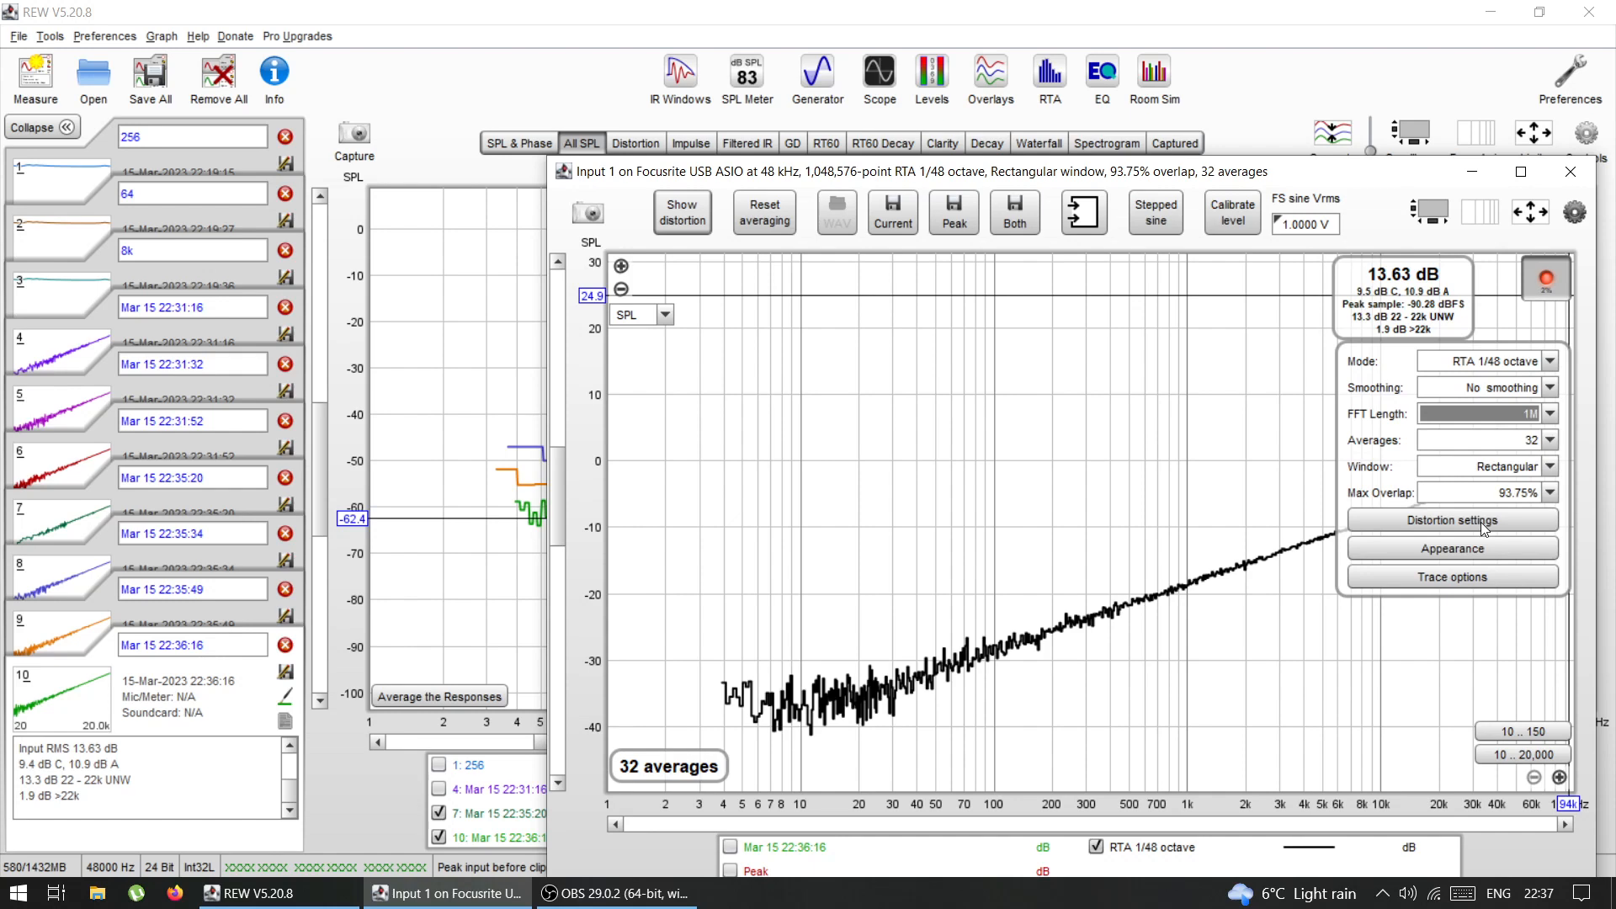
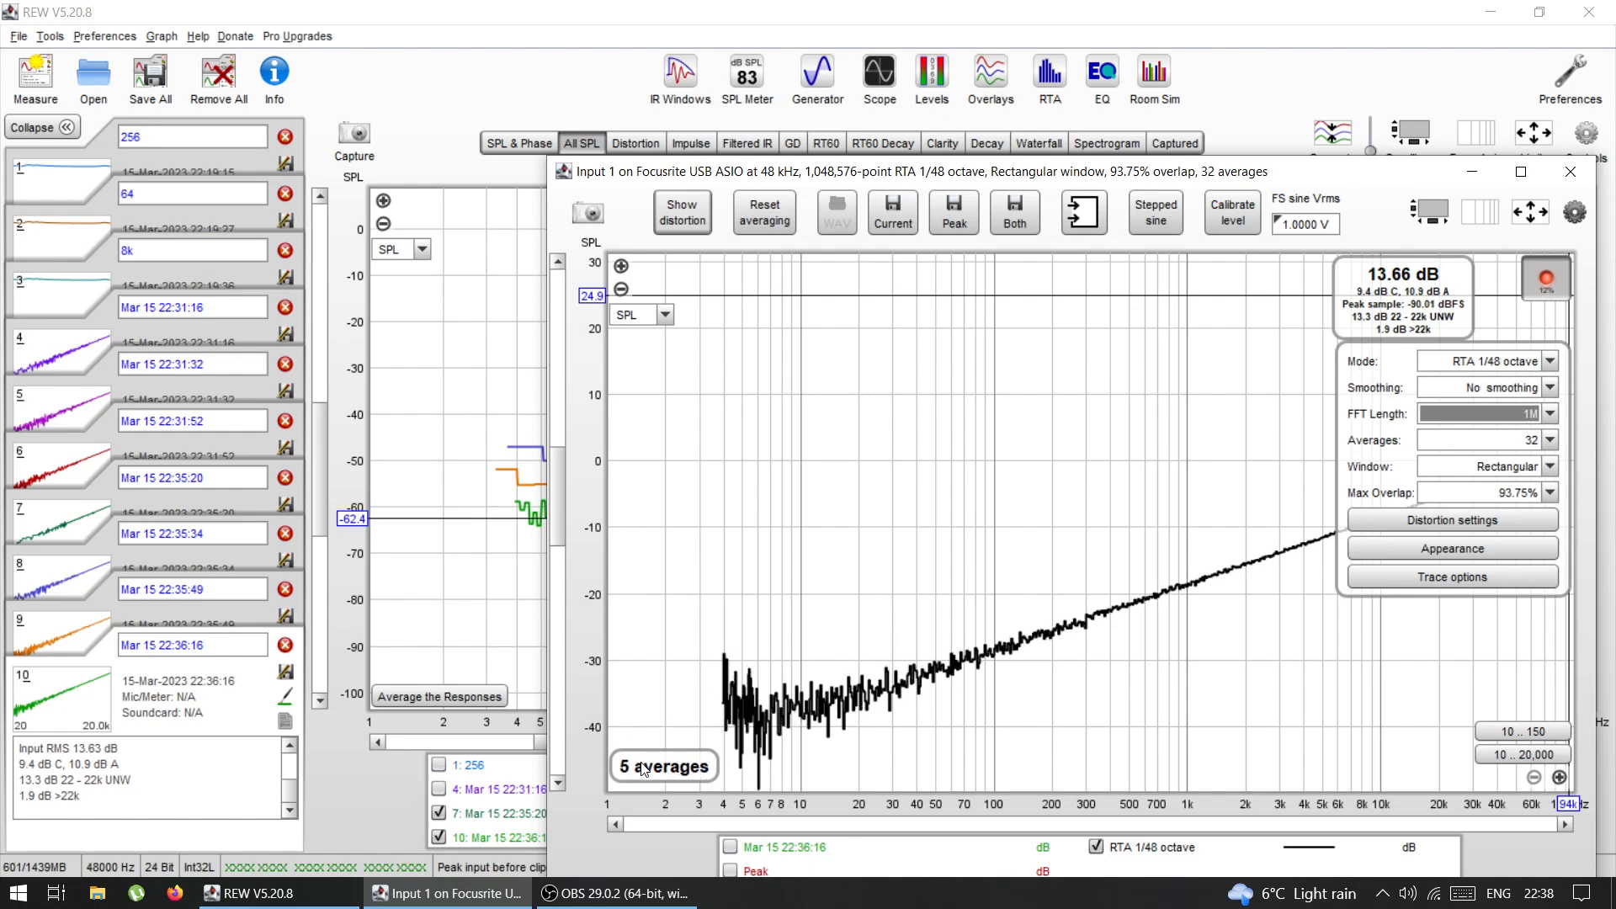
pyautogui.click(890, 223)
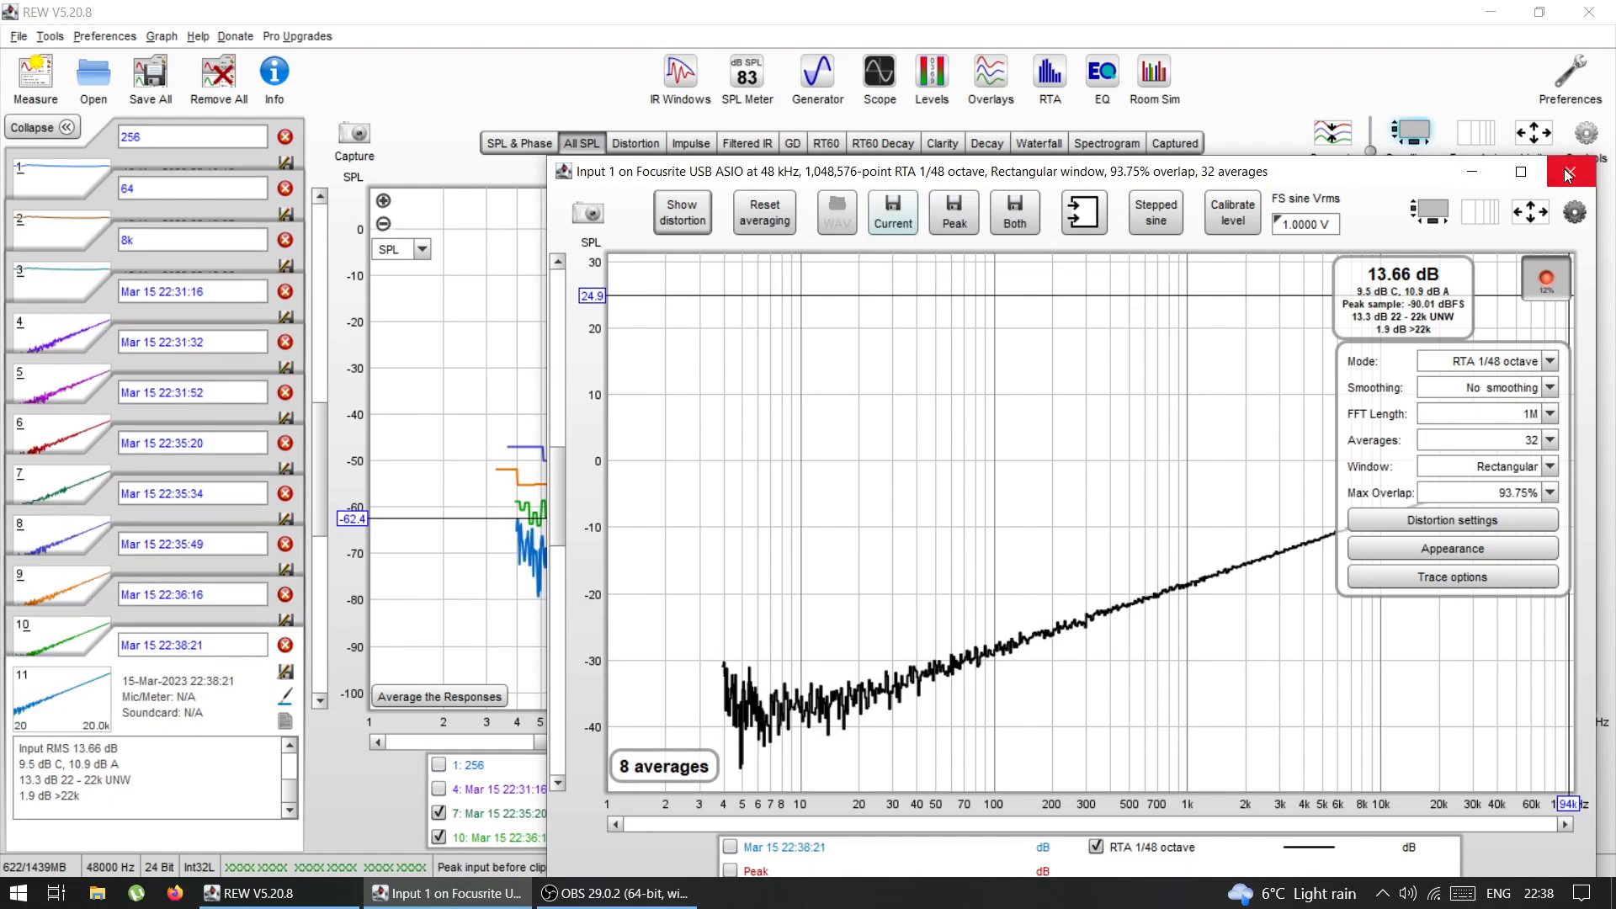
pyautogui.click(1570, 171)
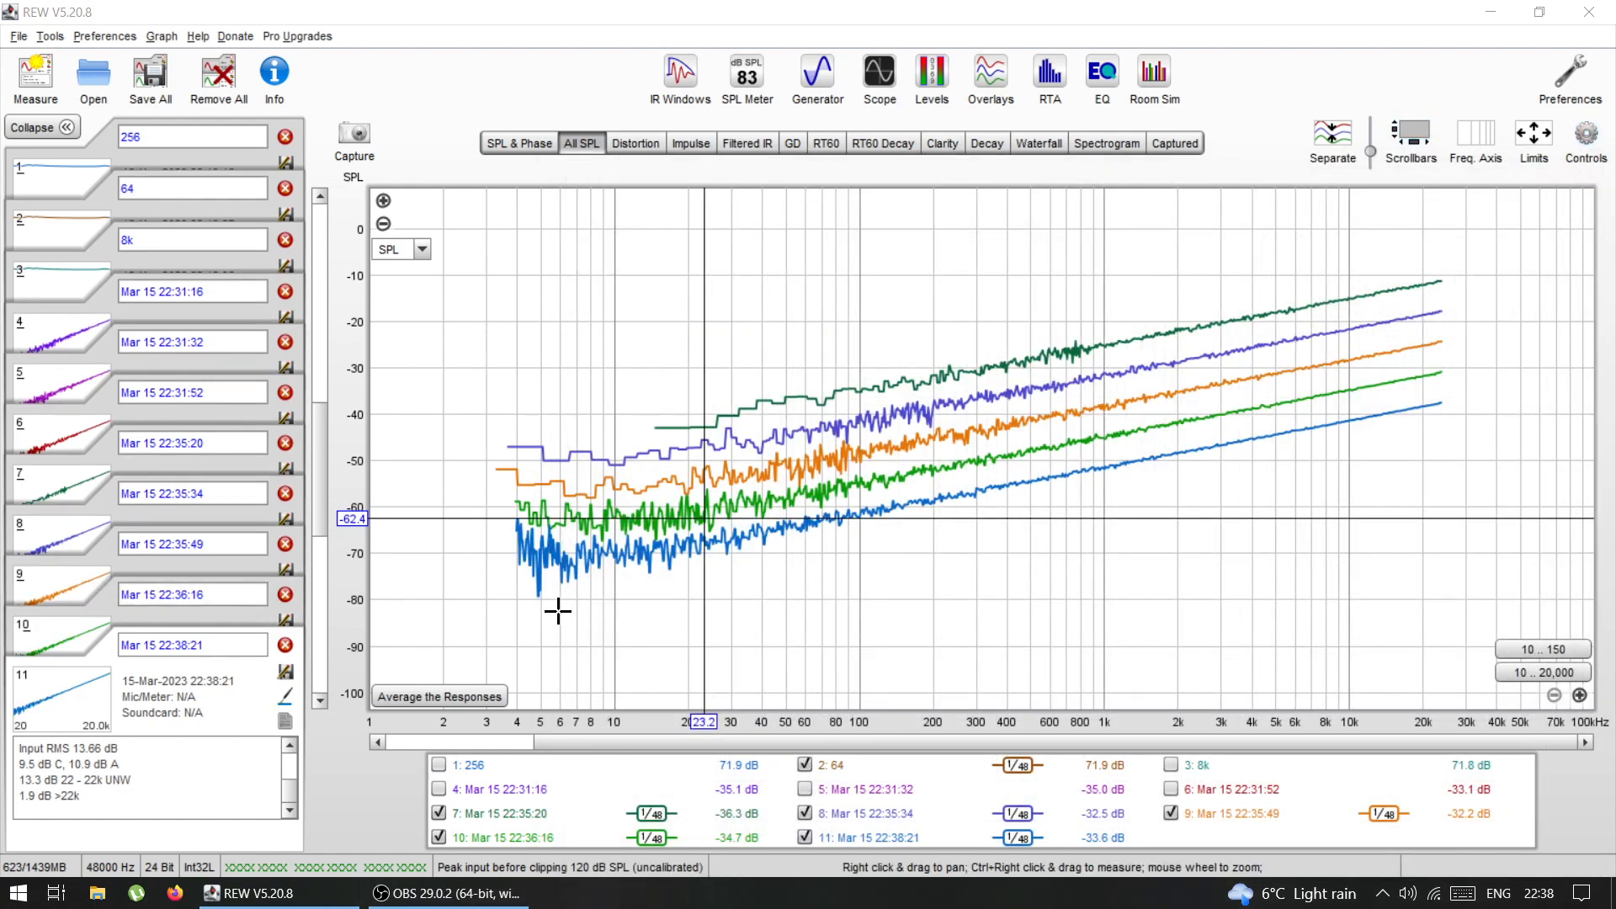
# Step: Compare the 1M FFT trace's low-frequency detail with the shorter FFT lengths, using the graph cursor between about 17 and 32 Hz and near 4 Hz
pyautogui.click(722, 553)
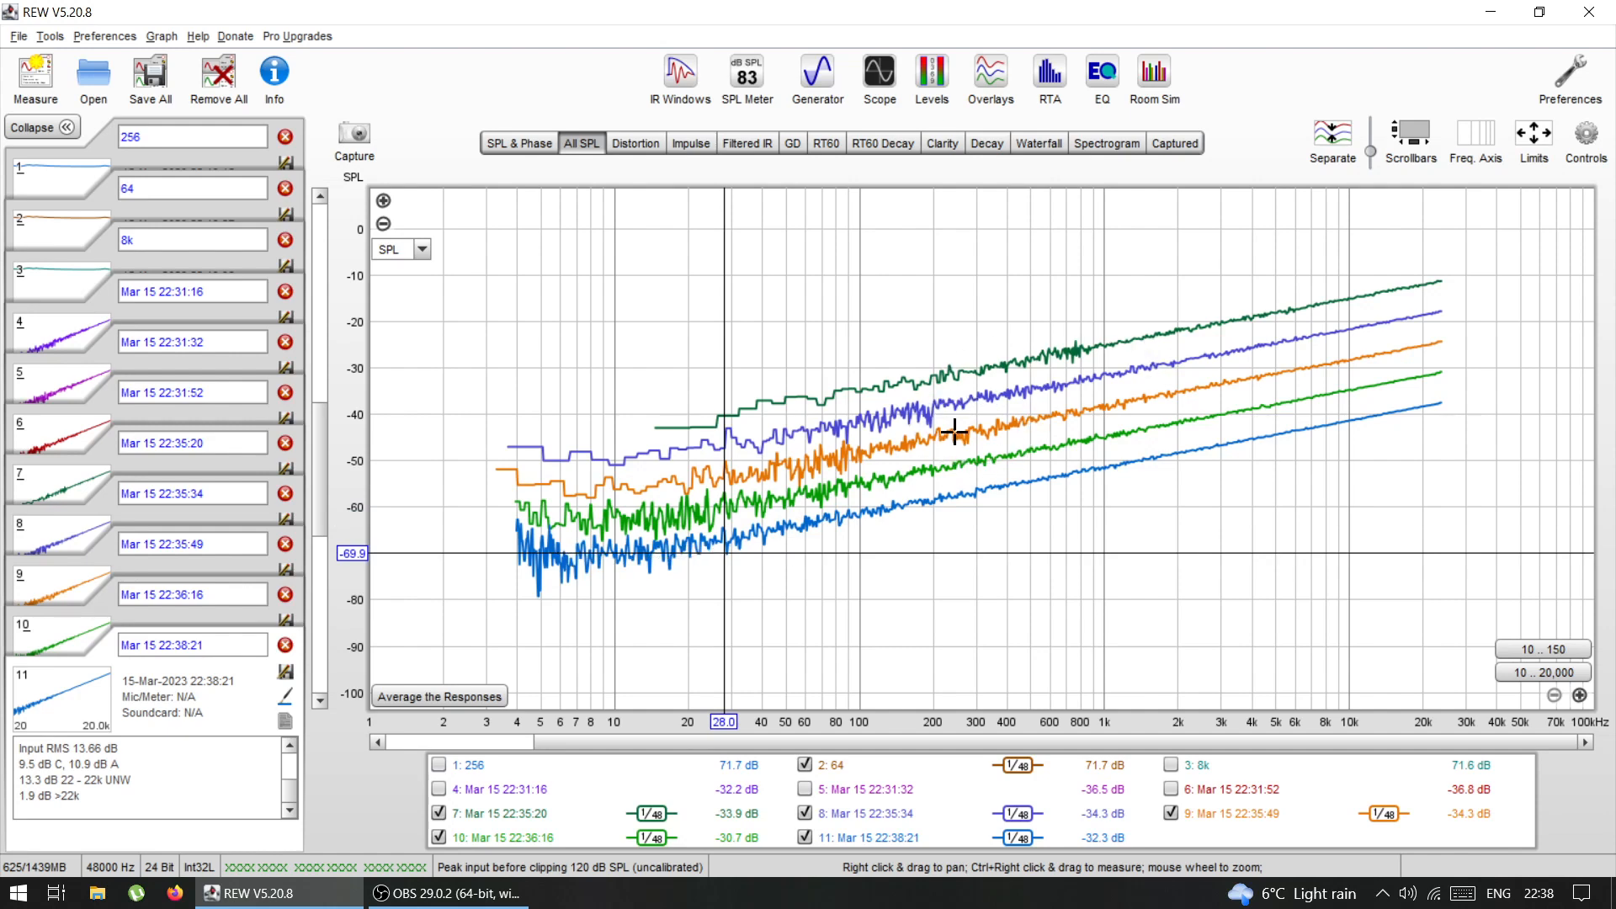
pyautogui.click(705, 553)
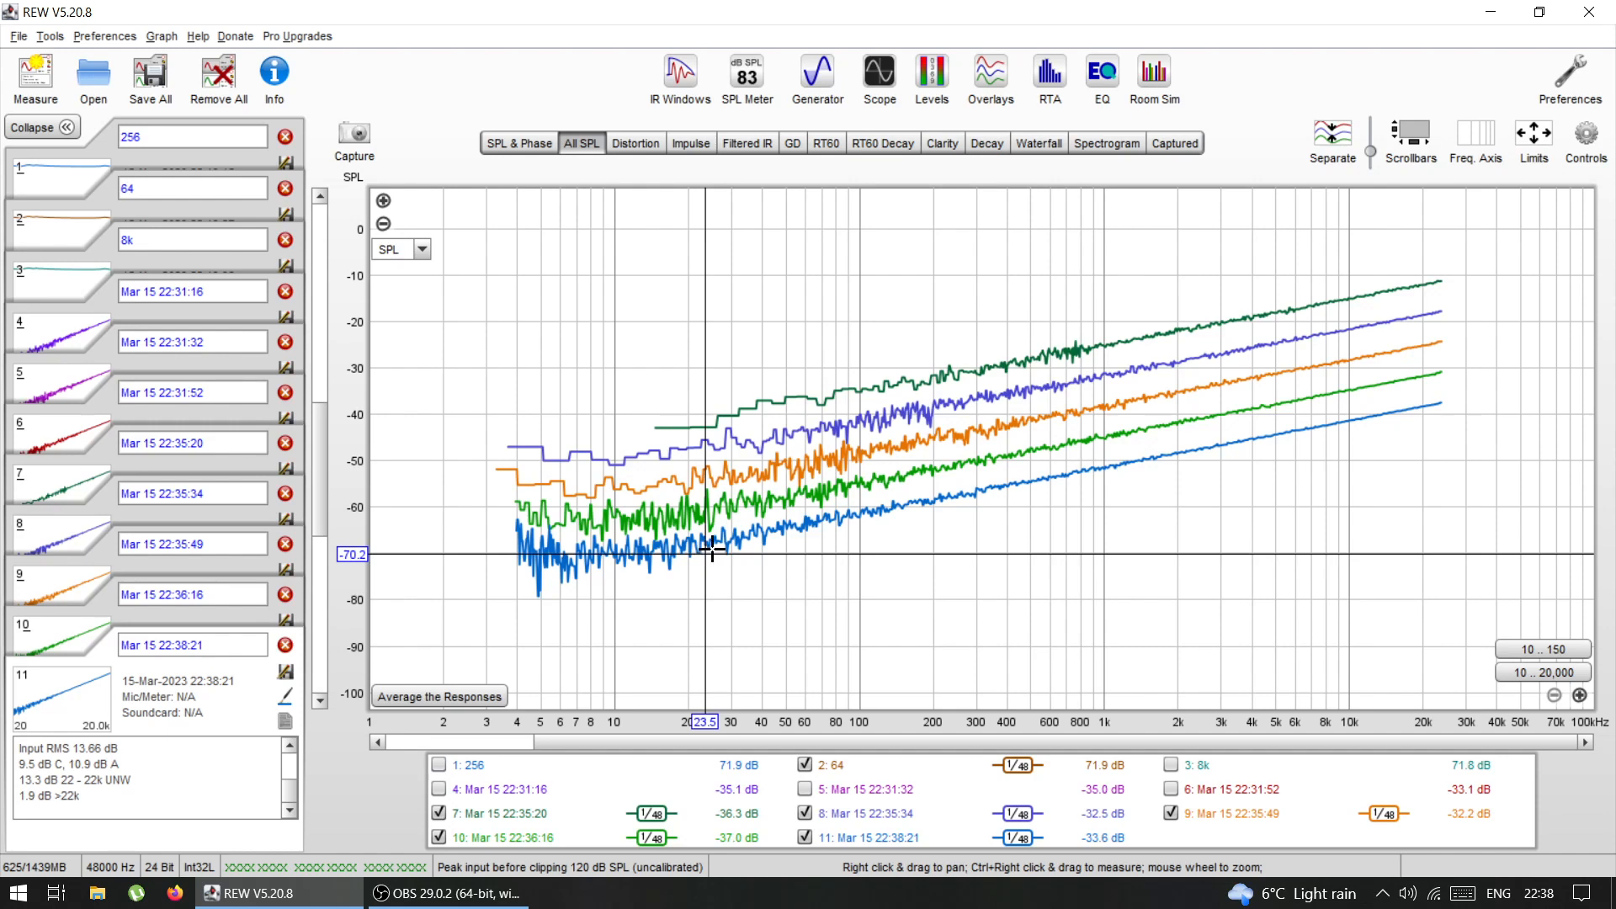
pyautogui.click(718, 548)
pyautogui.click(688, 552)
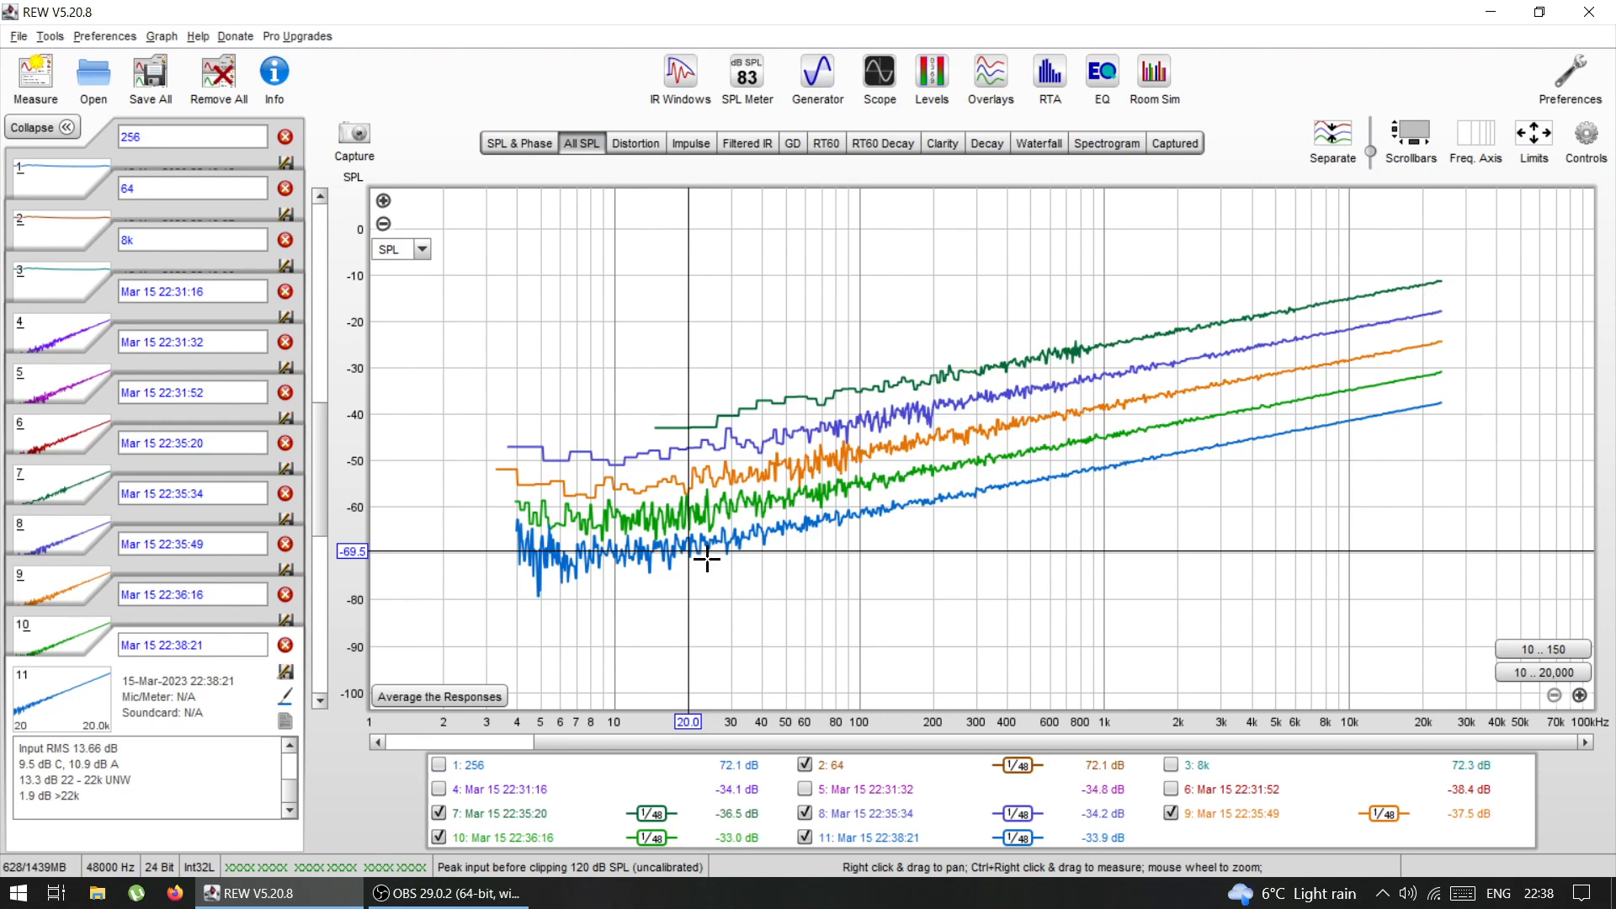
pyautogui.click(737, 575)
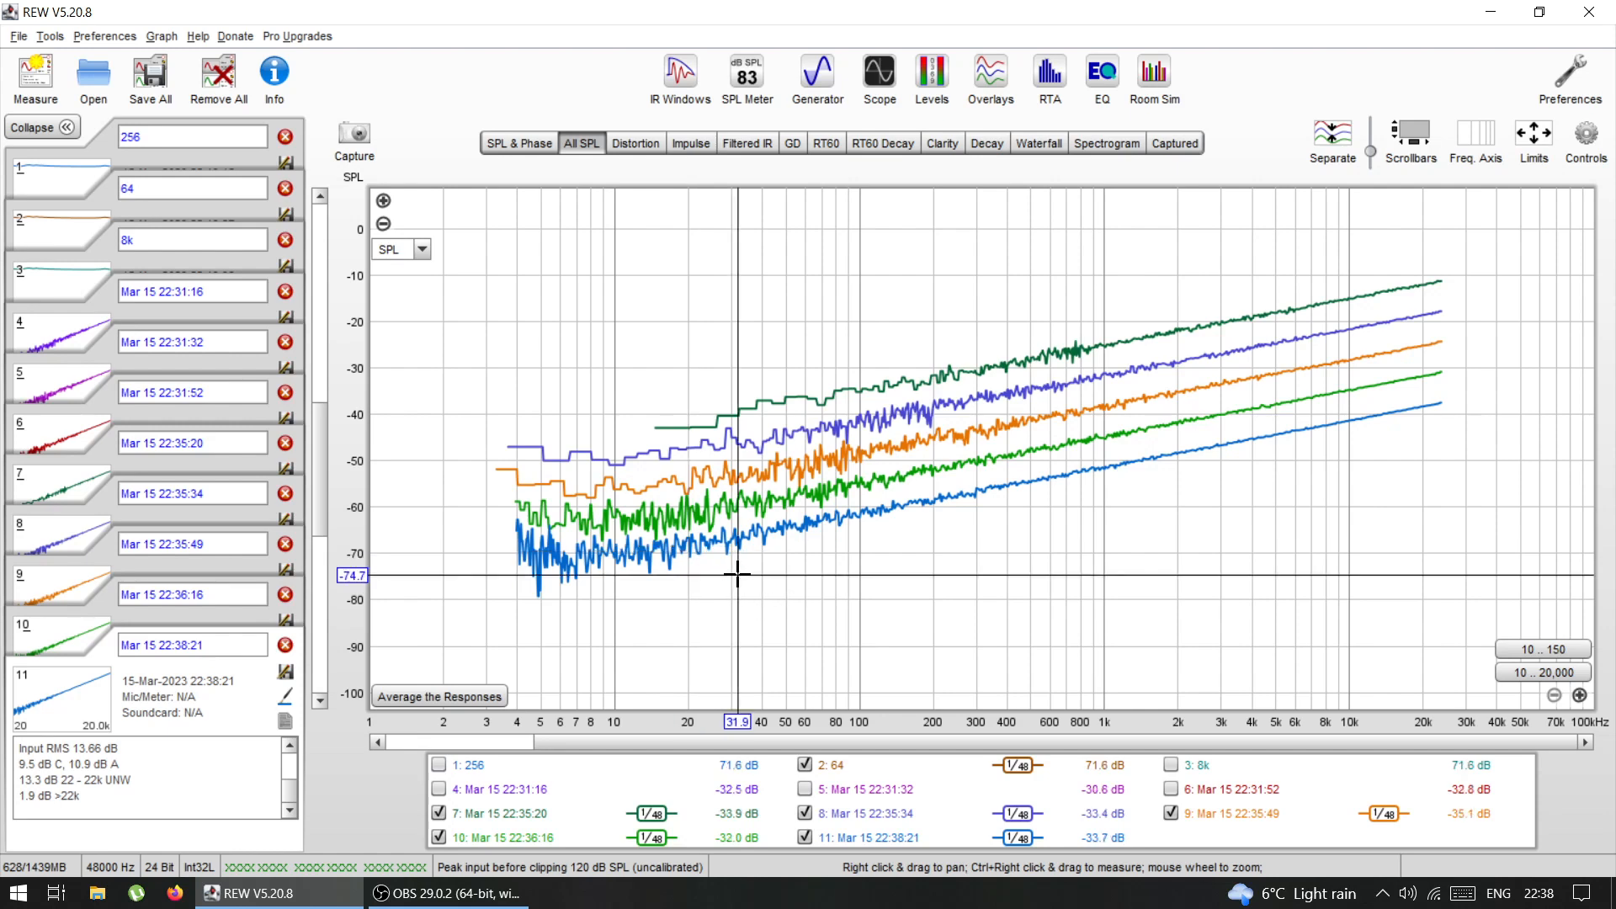
pyautogui.click(692, 557)
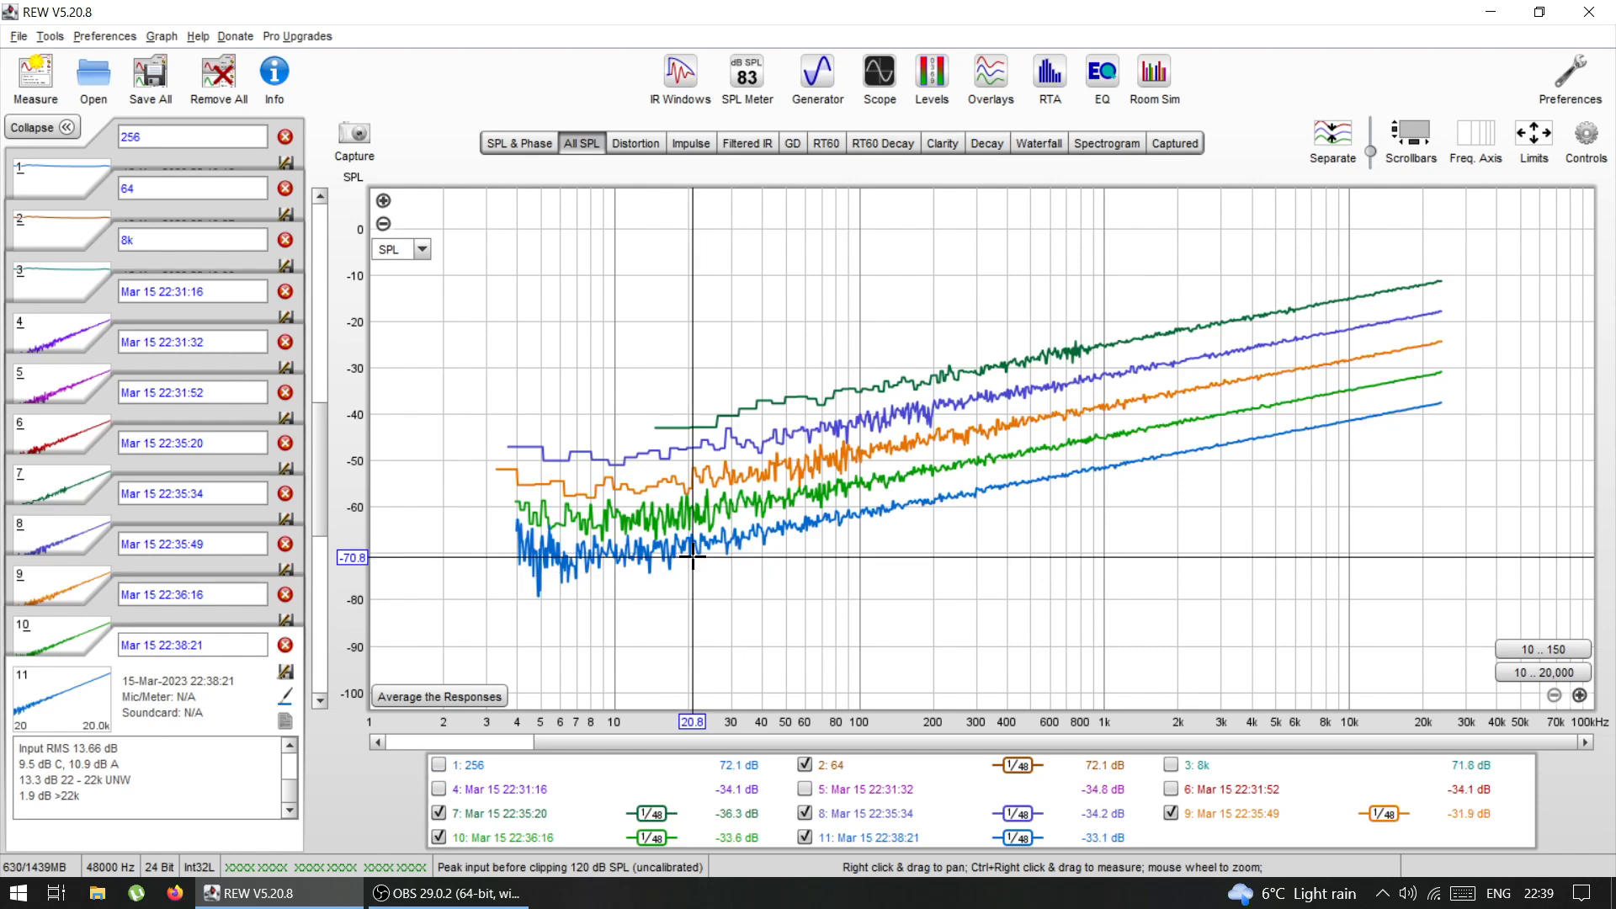
pyautogui.click(673, 559)
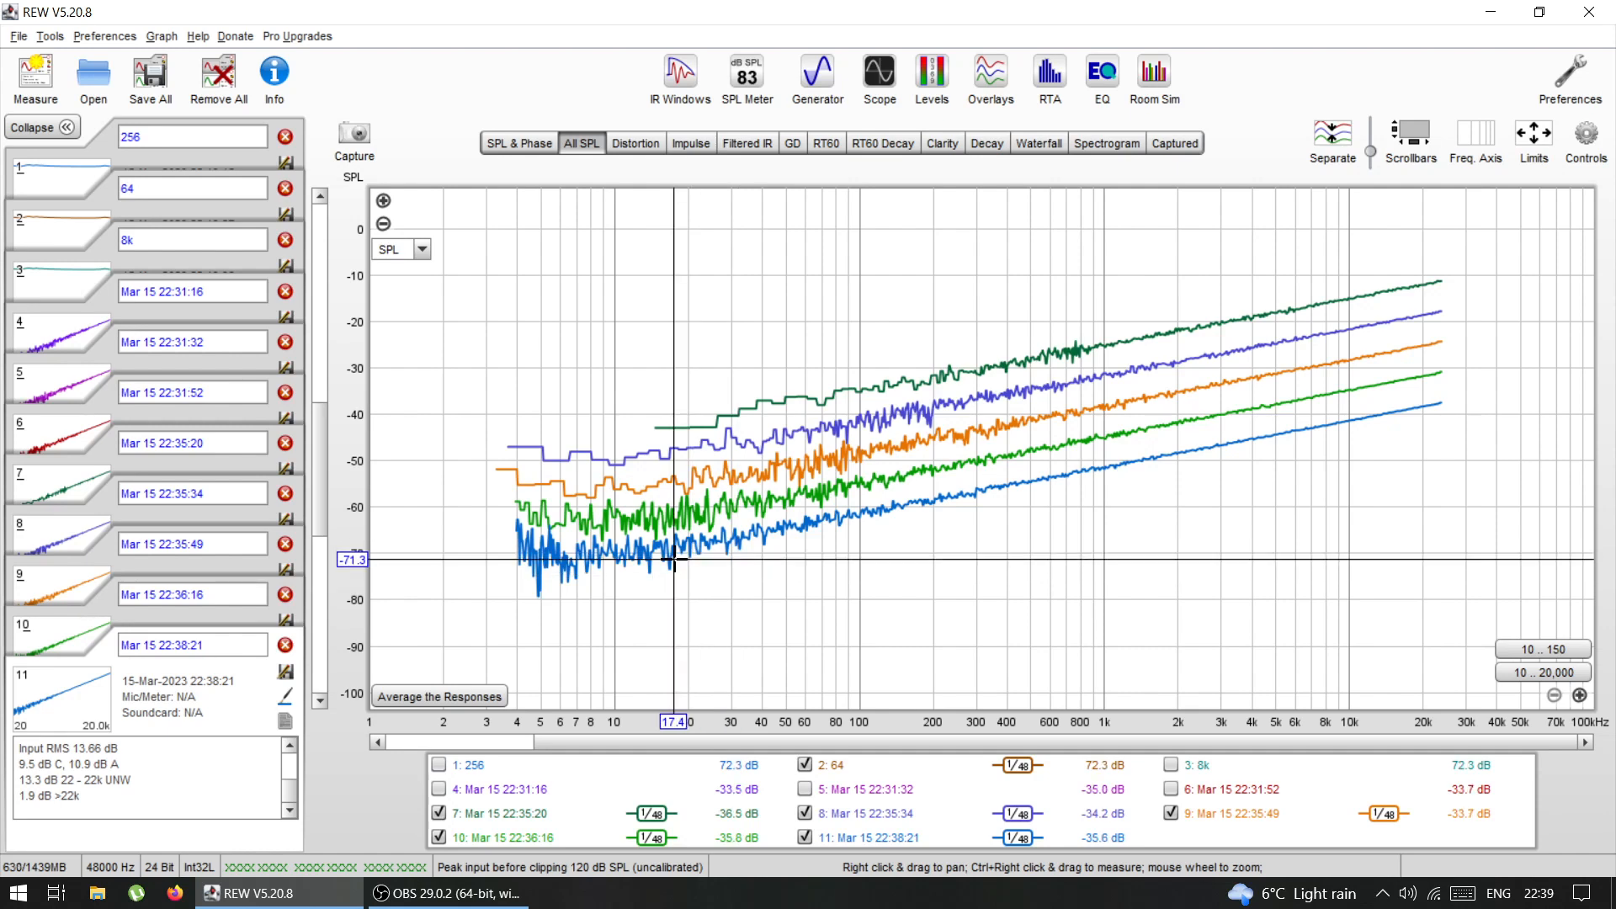
pyautogui.click(669, 556)
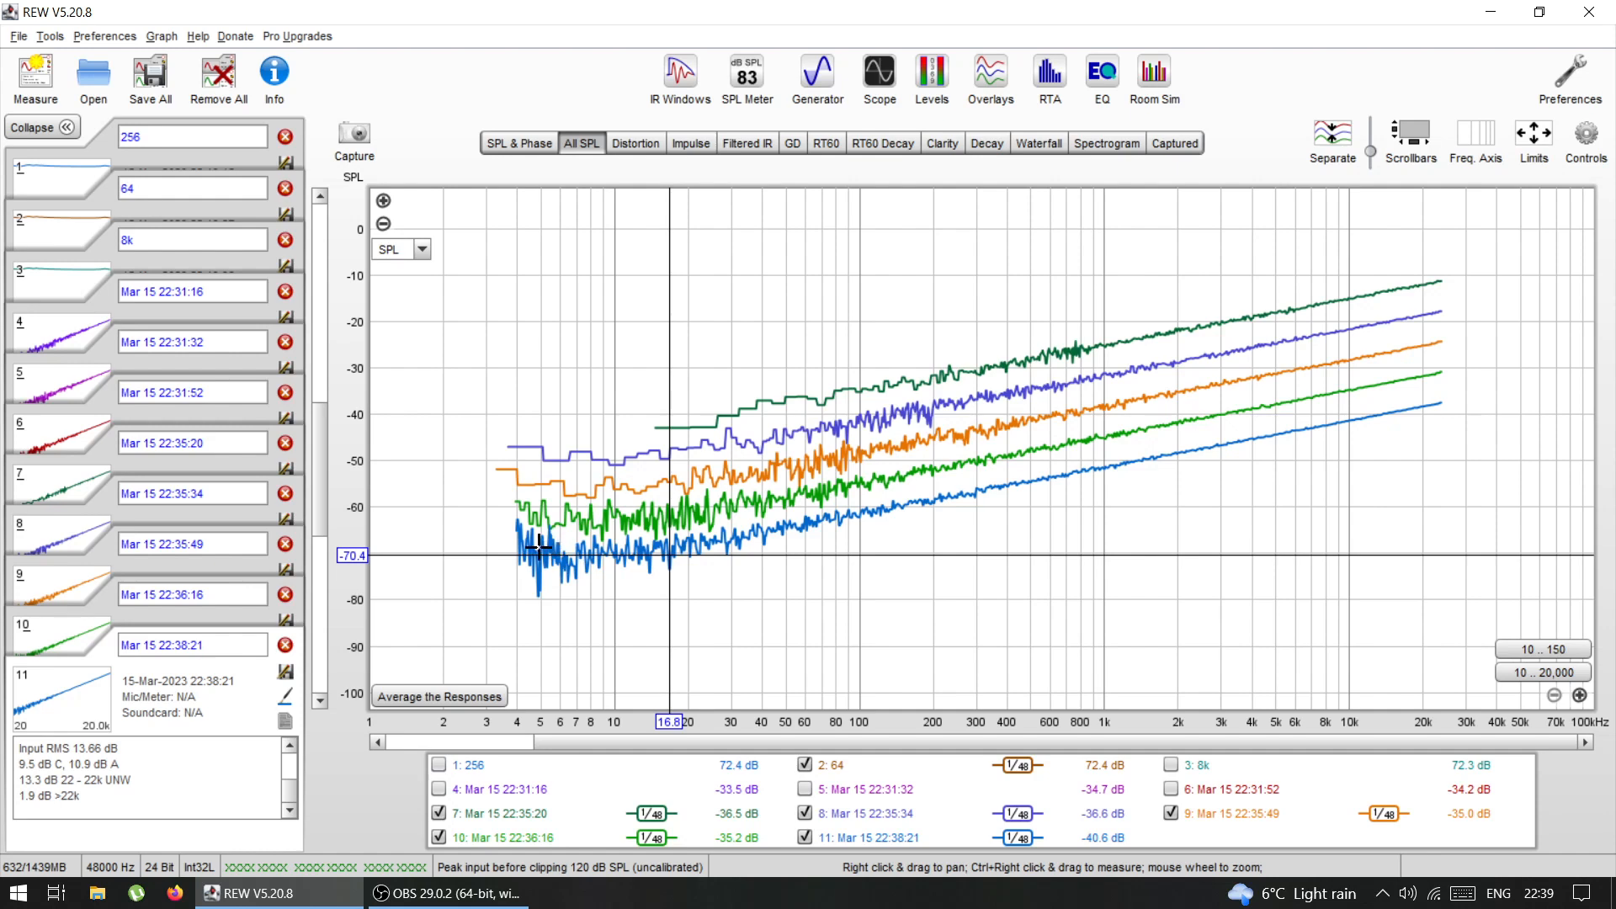
pyautogui.click(521, 574)
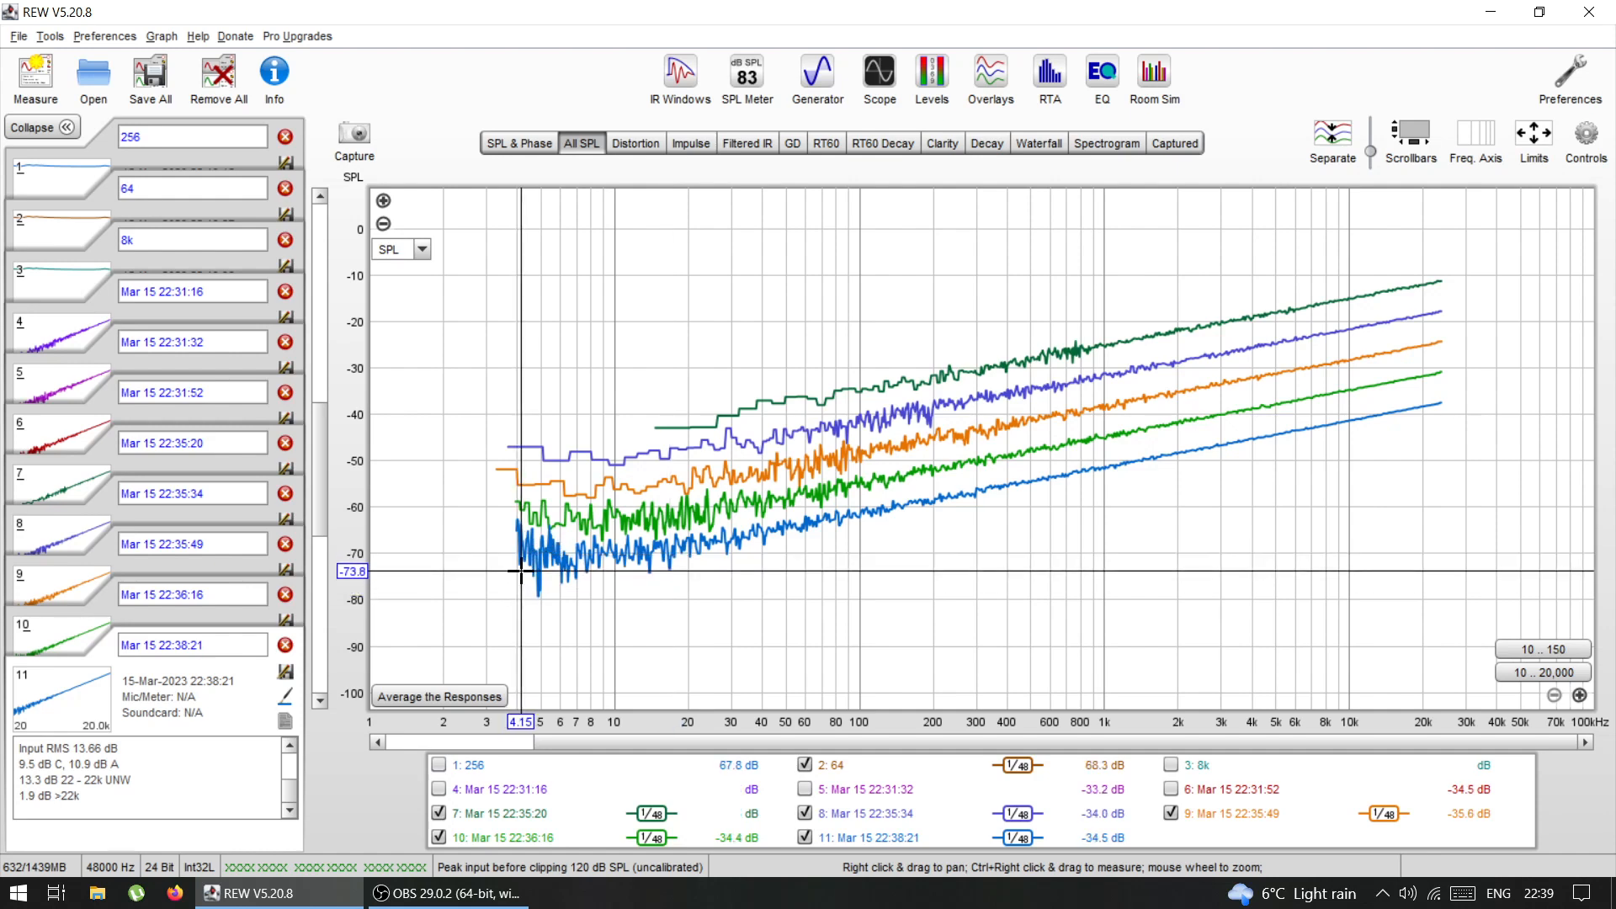
pyautogui.moveTo(521, 573)
pyautogui.mouseDown()
pyautogui.moveTo(573, 571)
pyautogui.moveTo(583, 552)
pyautogui.moveTo(554, 577)
pyautogui.moveTo(527, 552)
pyautogui.moveTo(566, 518)
pyautogui.moveTo(554, 555)
pyautogui.moveTo(707, 741)
pyautogui.moveTo(762, 763)
pyautogui.mouseUp()
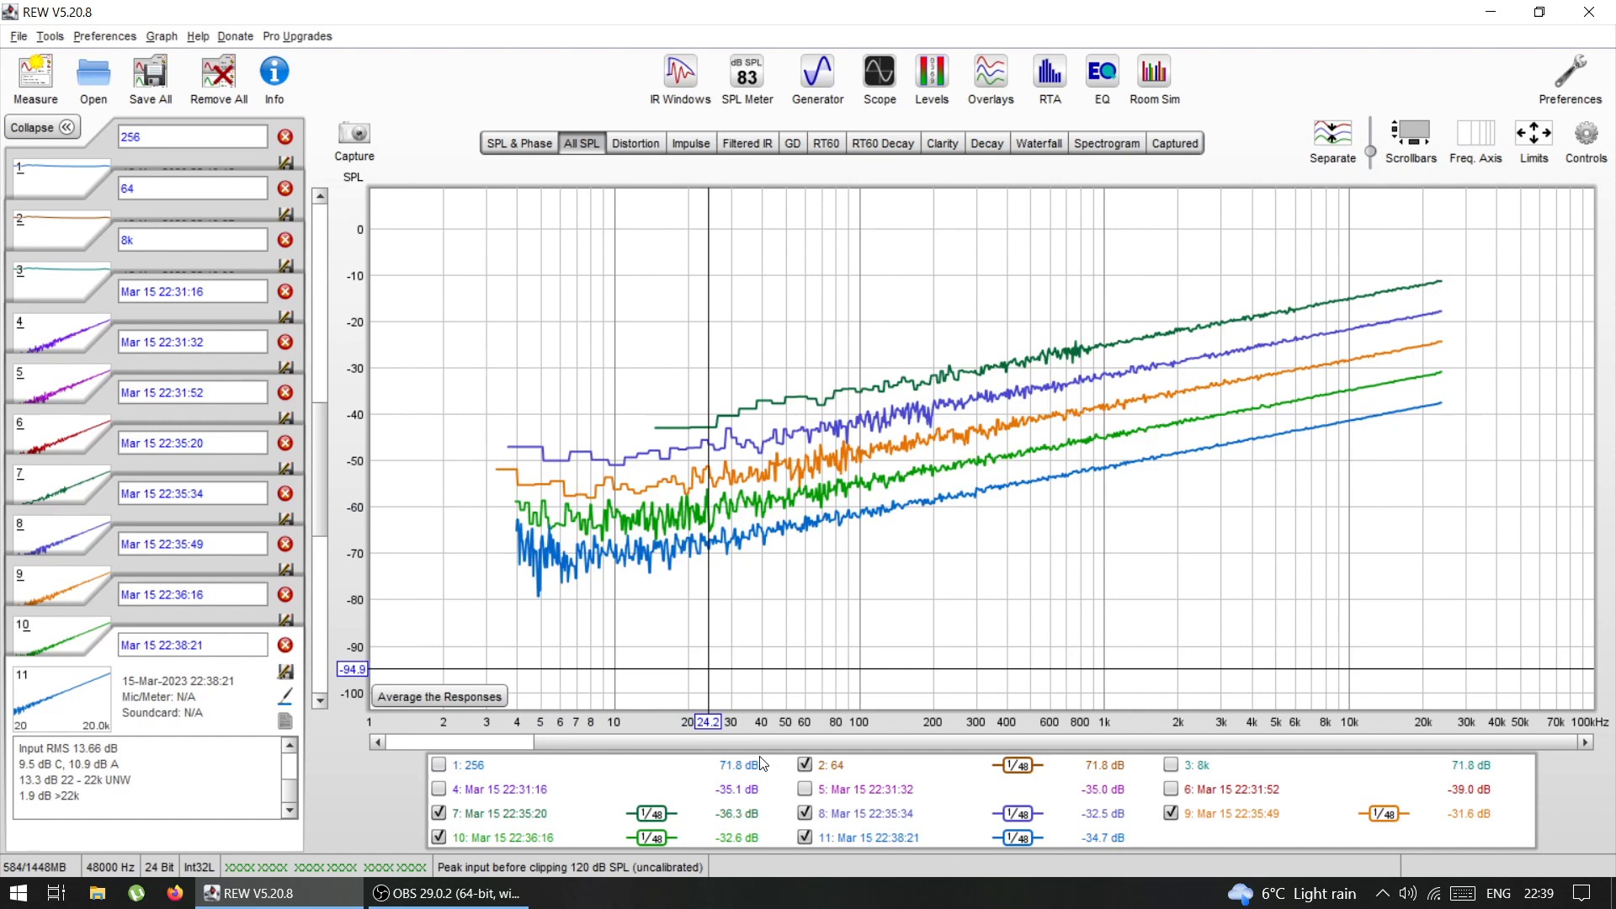
# Step: Hide the 1M and 256k traces on the All SPL graph and check the 64k trace at about 20 Hz
pyautogui.click(804, 837)
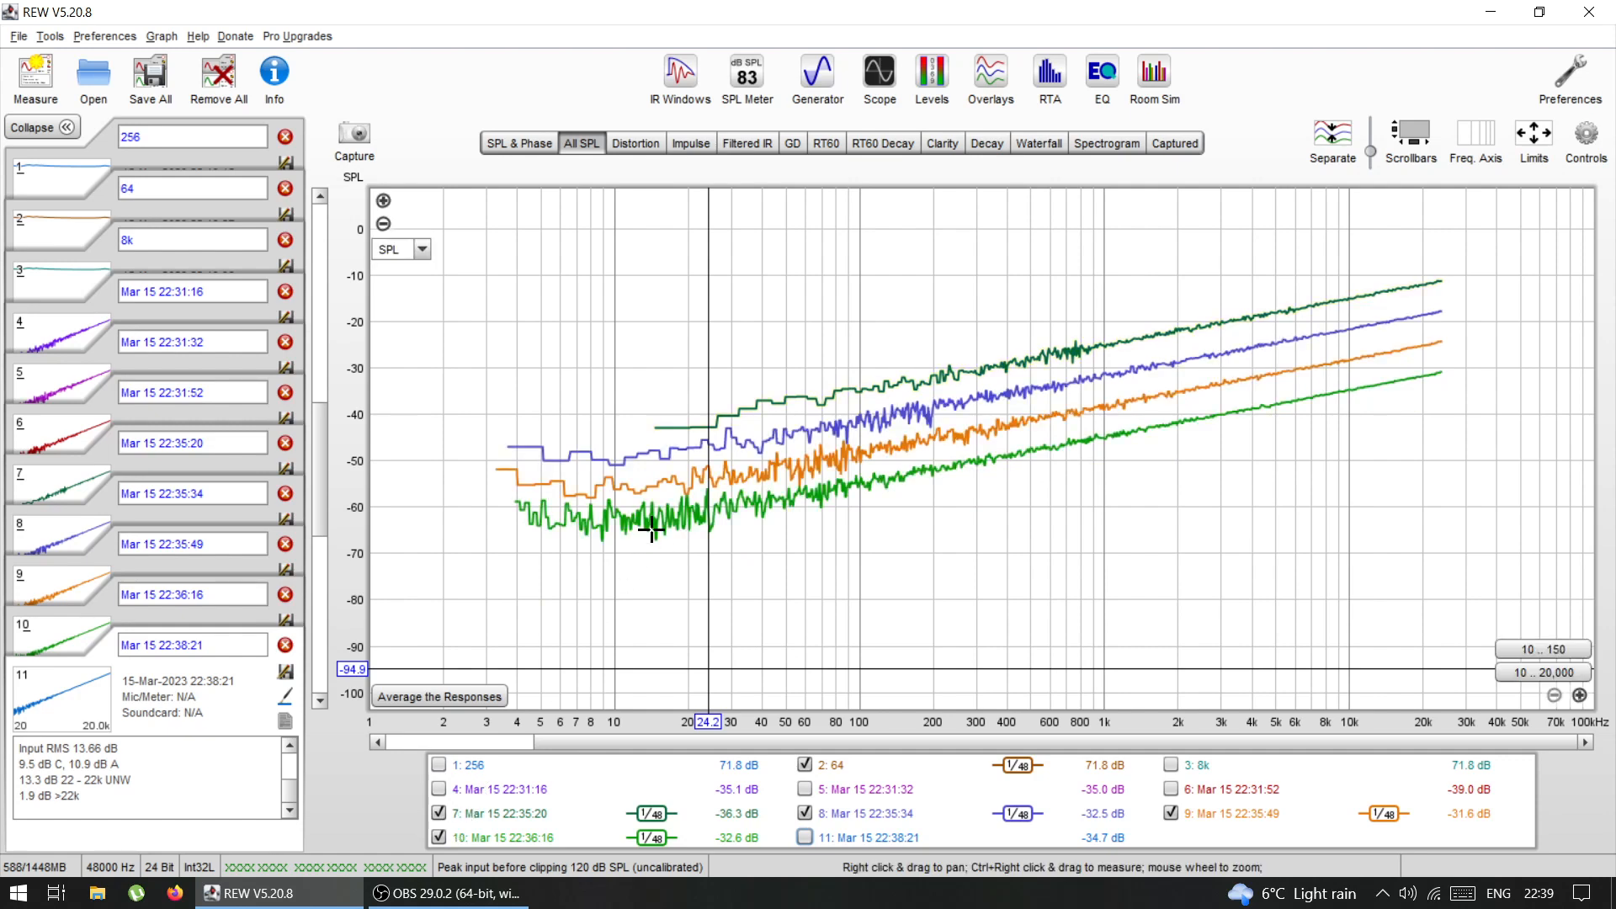
pyautogui.click(438, 836)
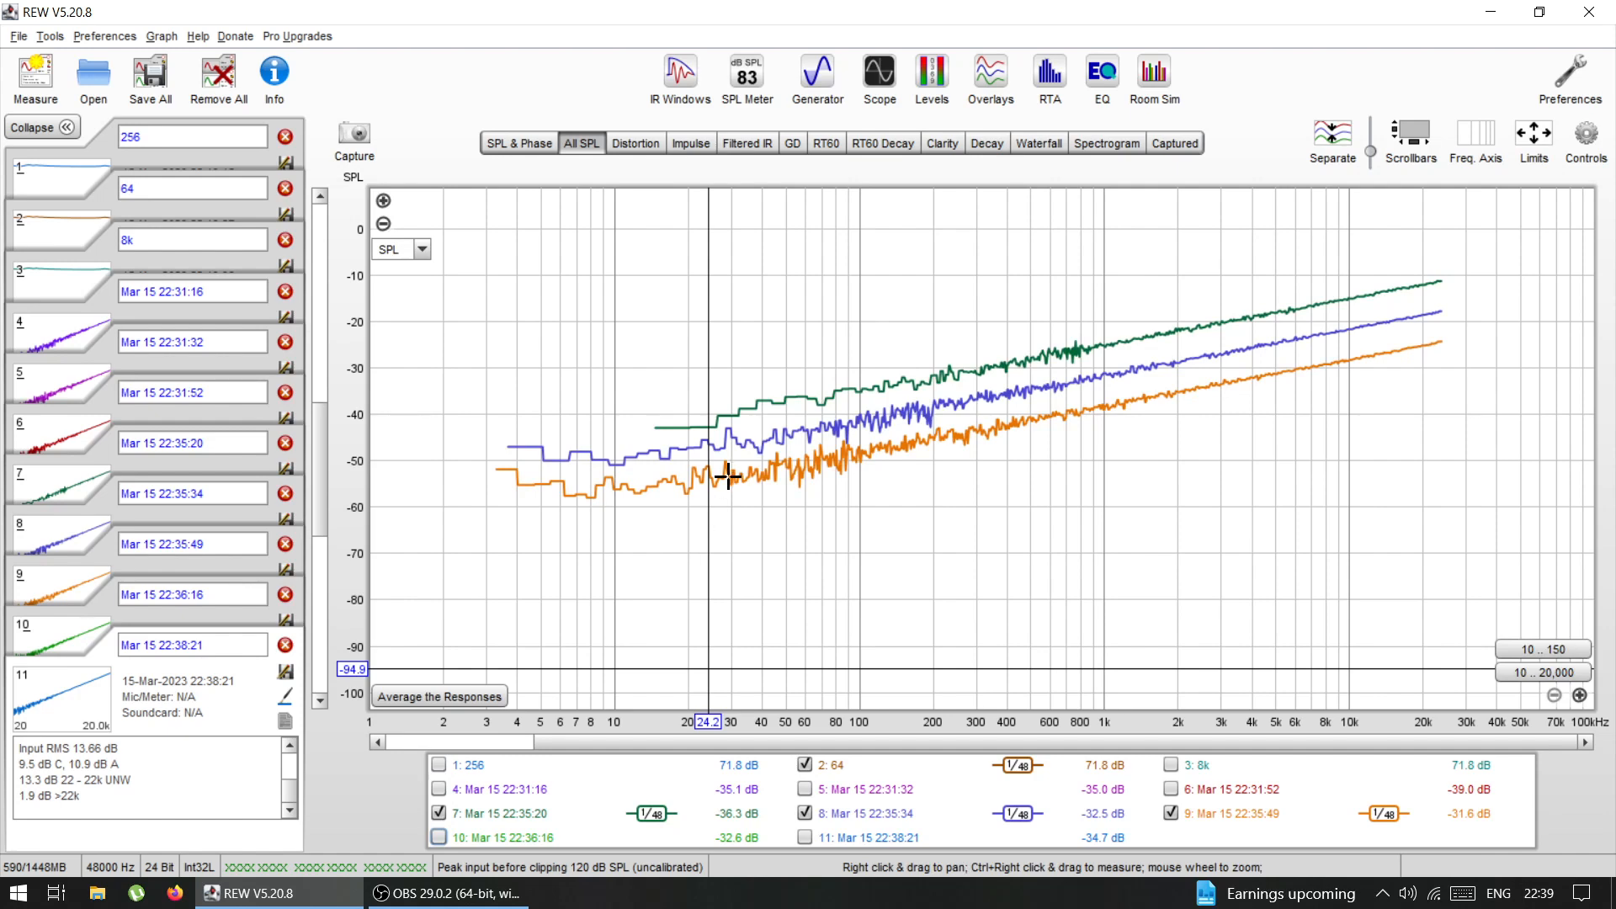
pyautogui.click(687, 482)
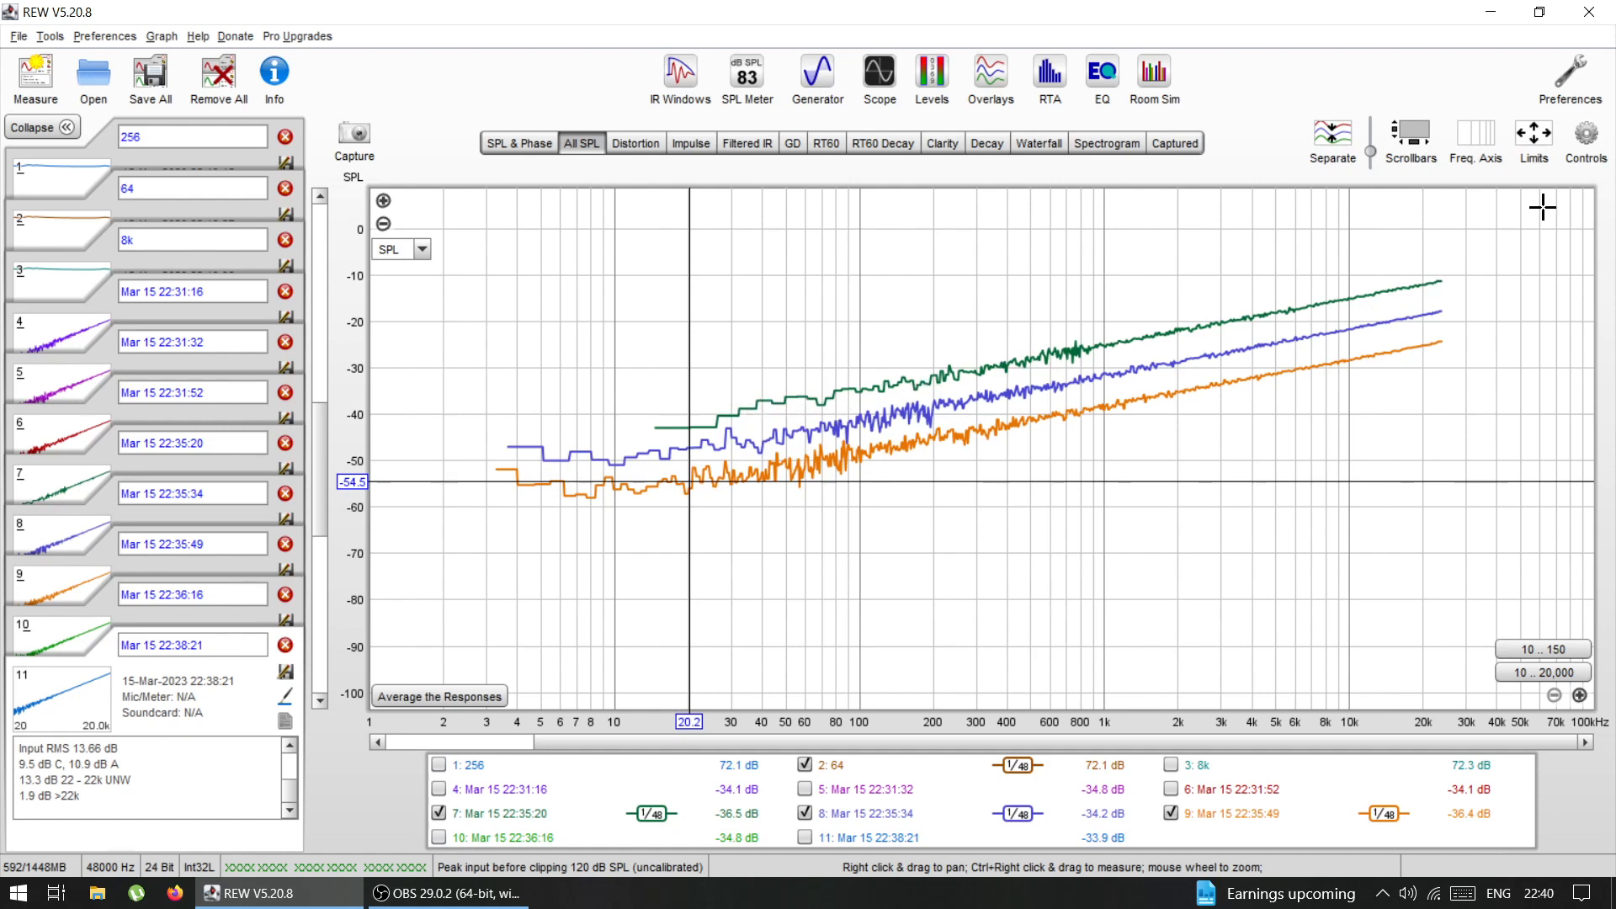
pyautogui.click(1586, 143)
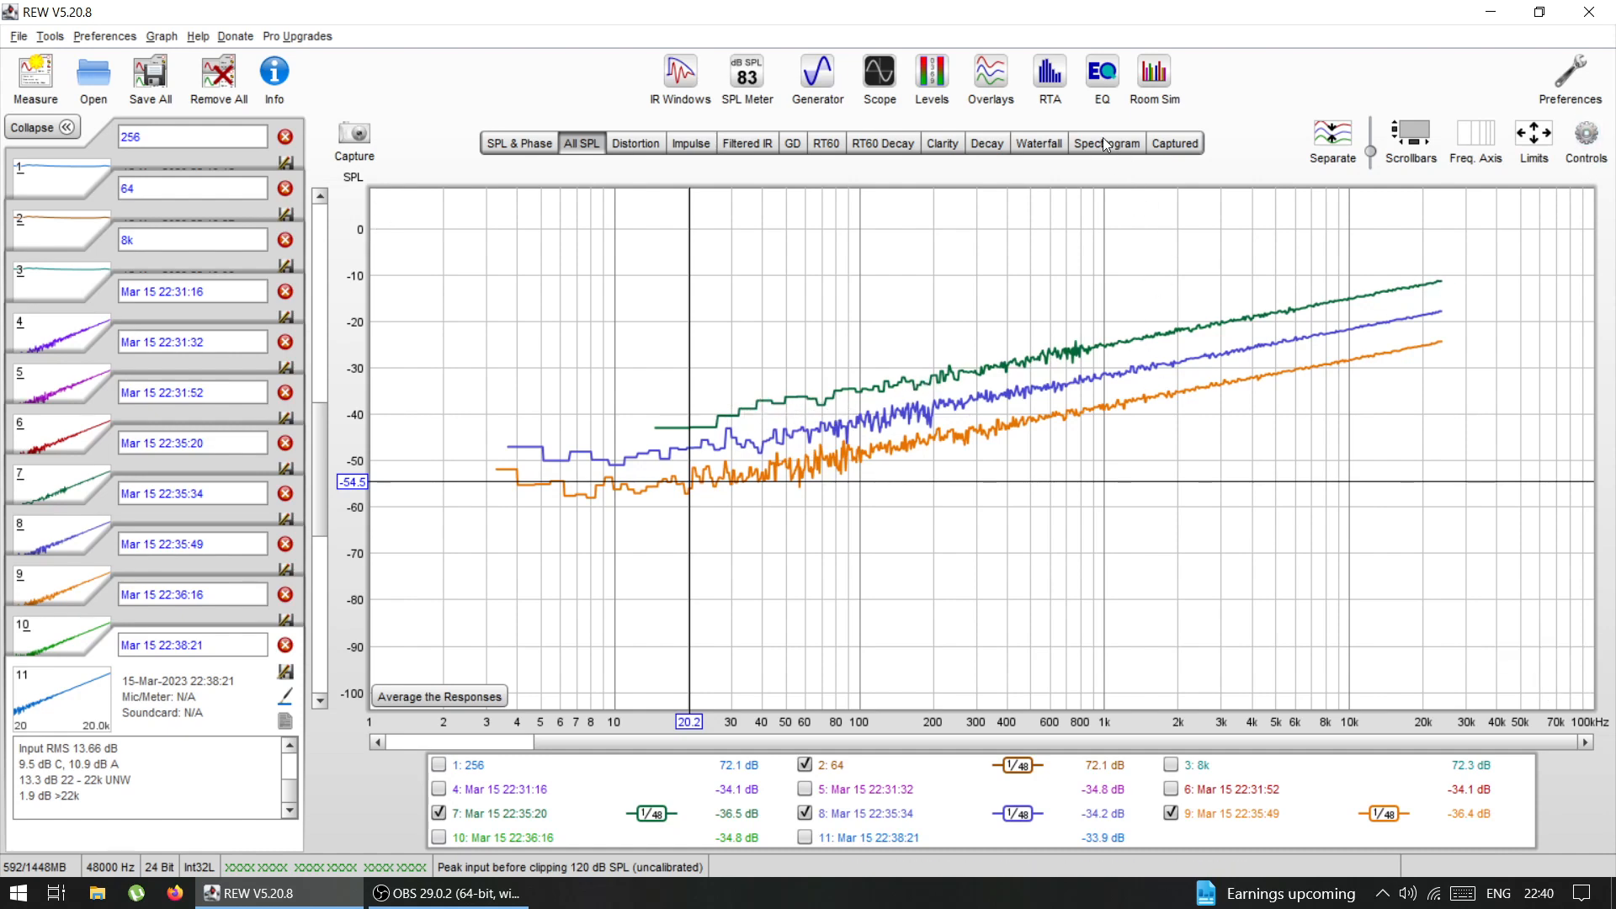
# Step: Reopen the RTA, set the FFT length to 16k and start it, bringing the live trace with 32 averages into view
pyautogui.click(1050, 74)
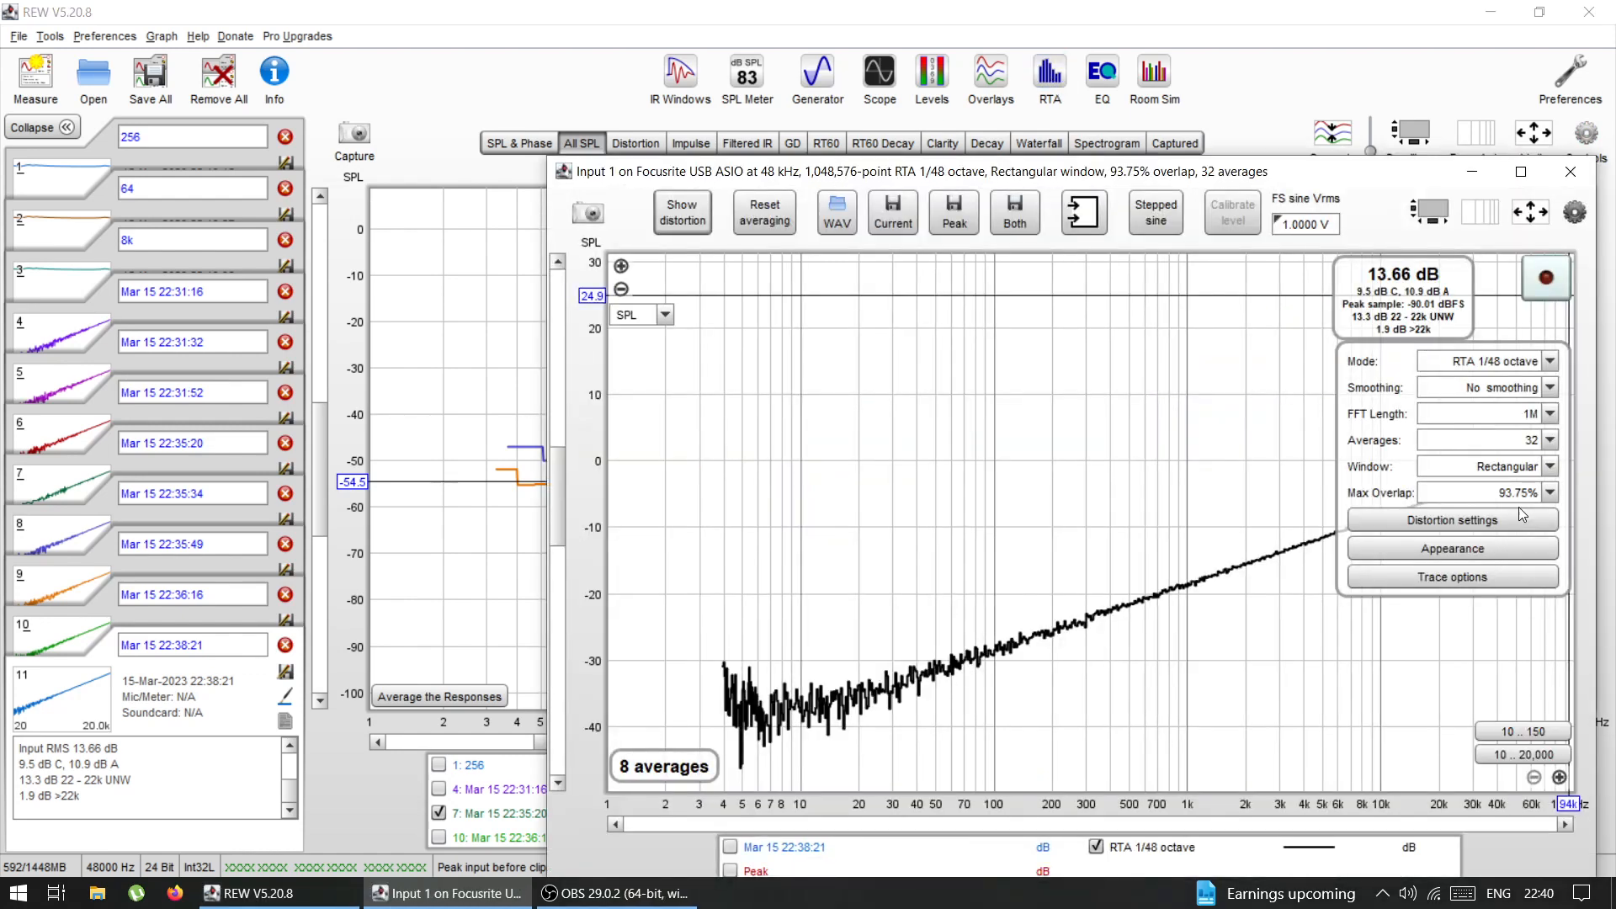
pyautogui.click(1506, 416)
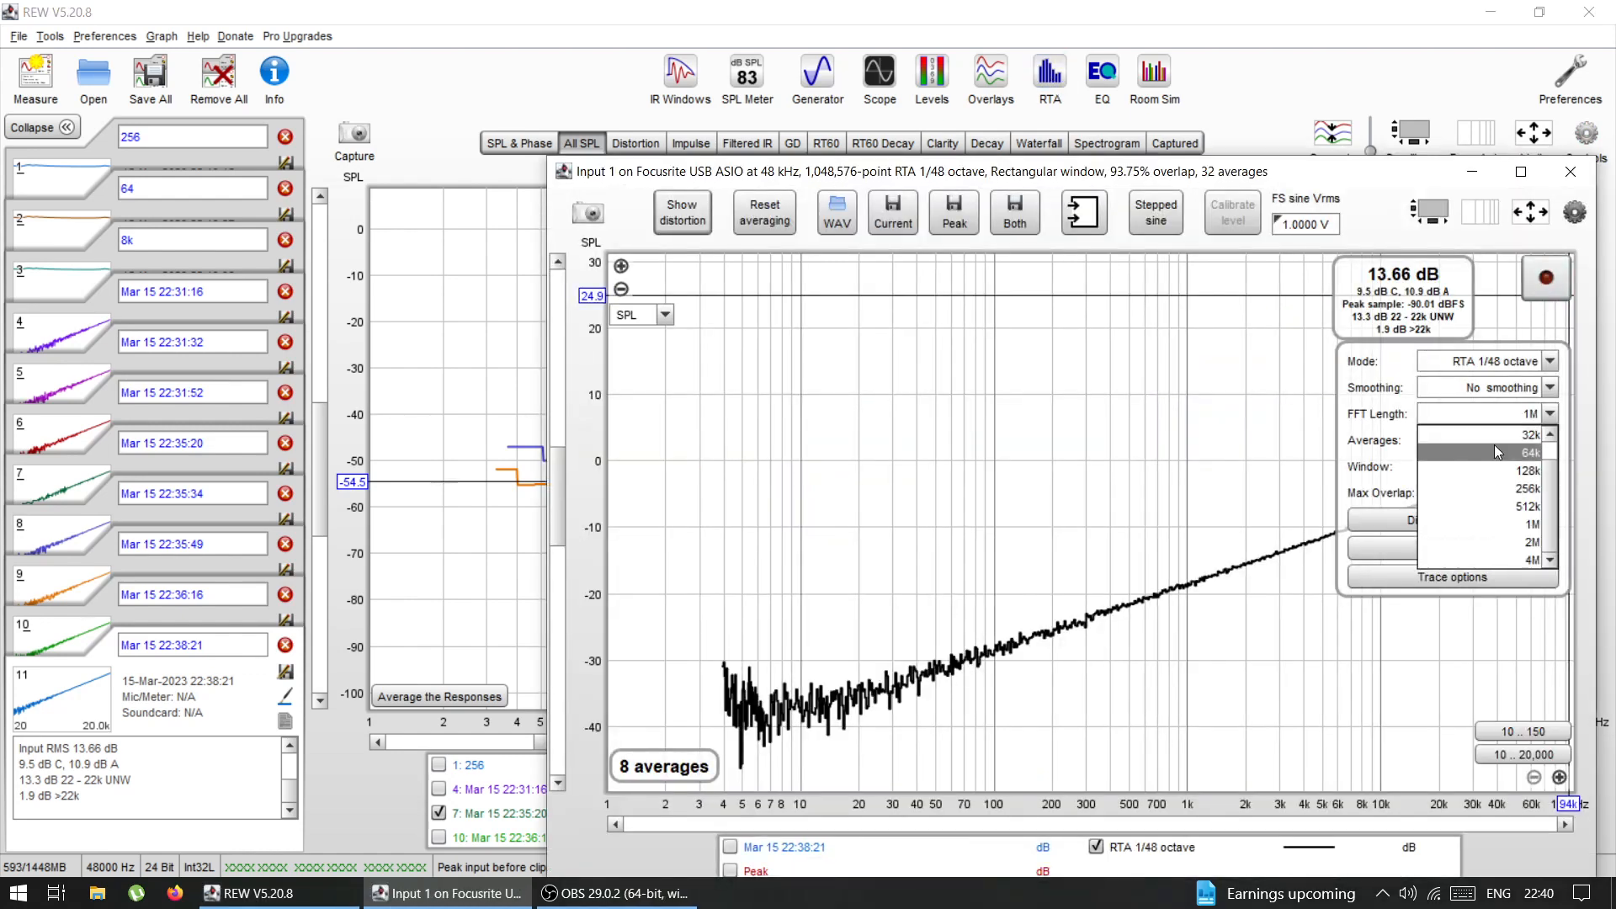
pyautogui.scroll(2, 1548, 443)
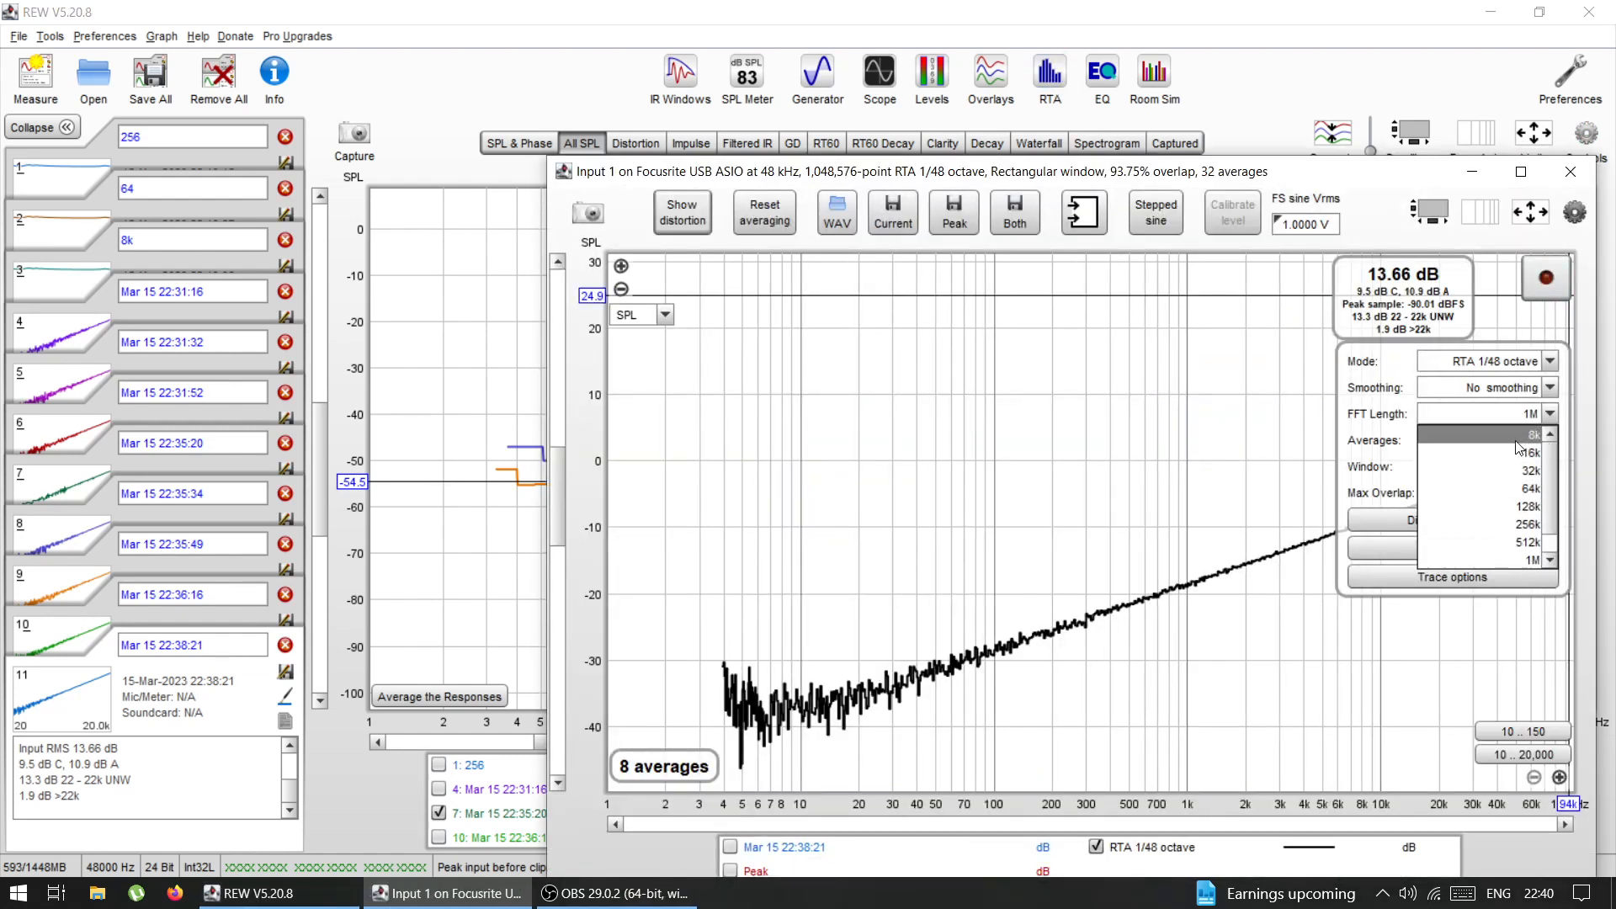
pyautogui.click(1503, 450)
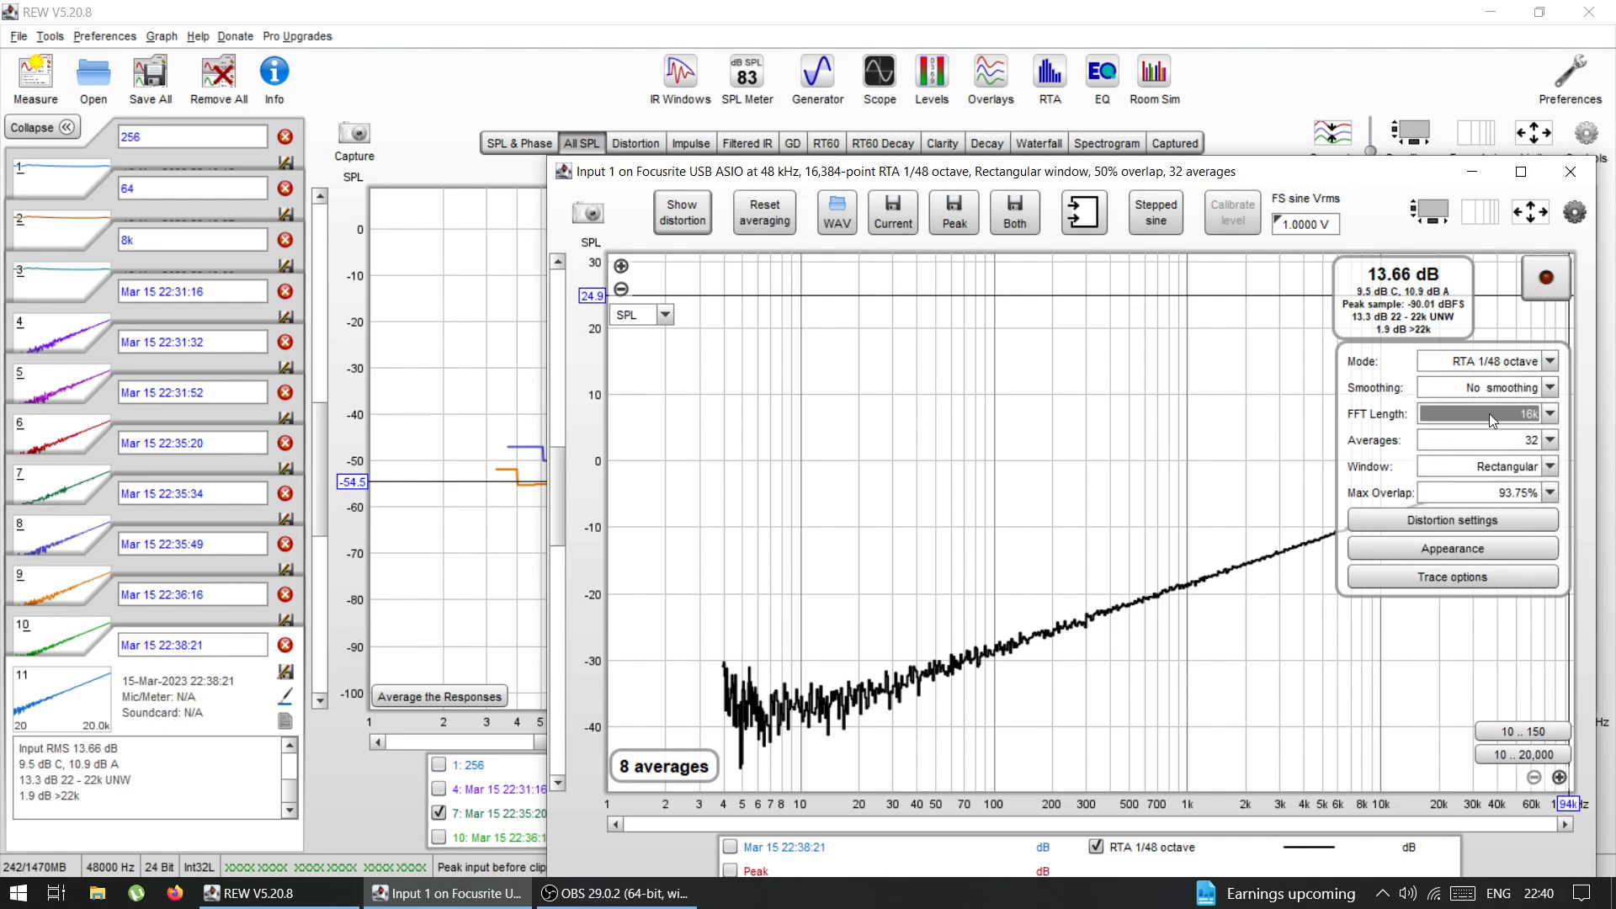
pyautogui.click(1489, 412)
pyautogui.click(1548, 297)
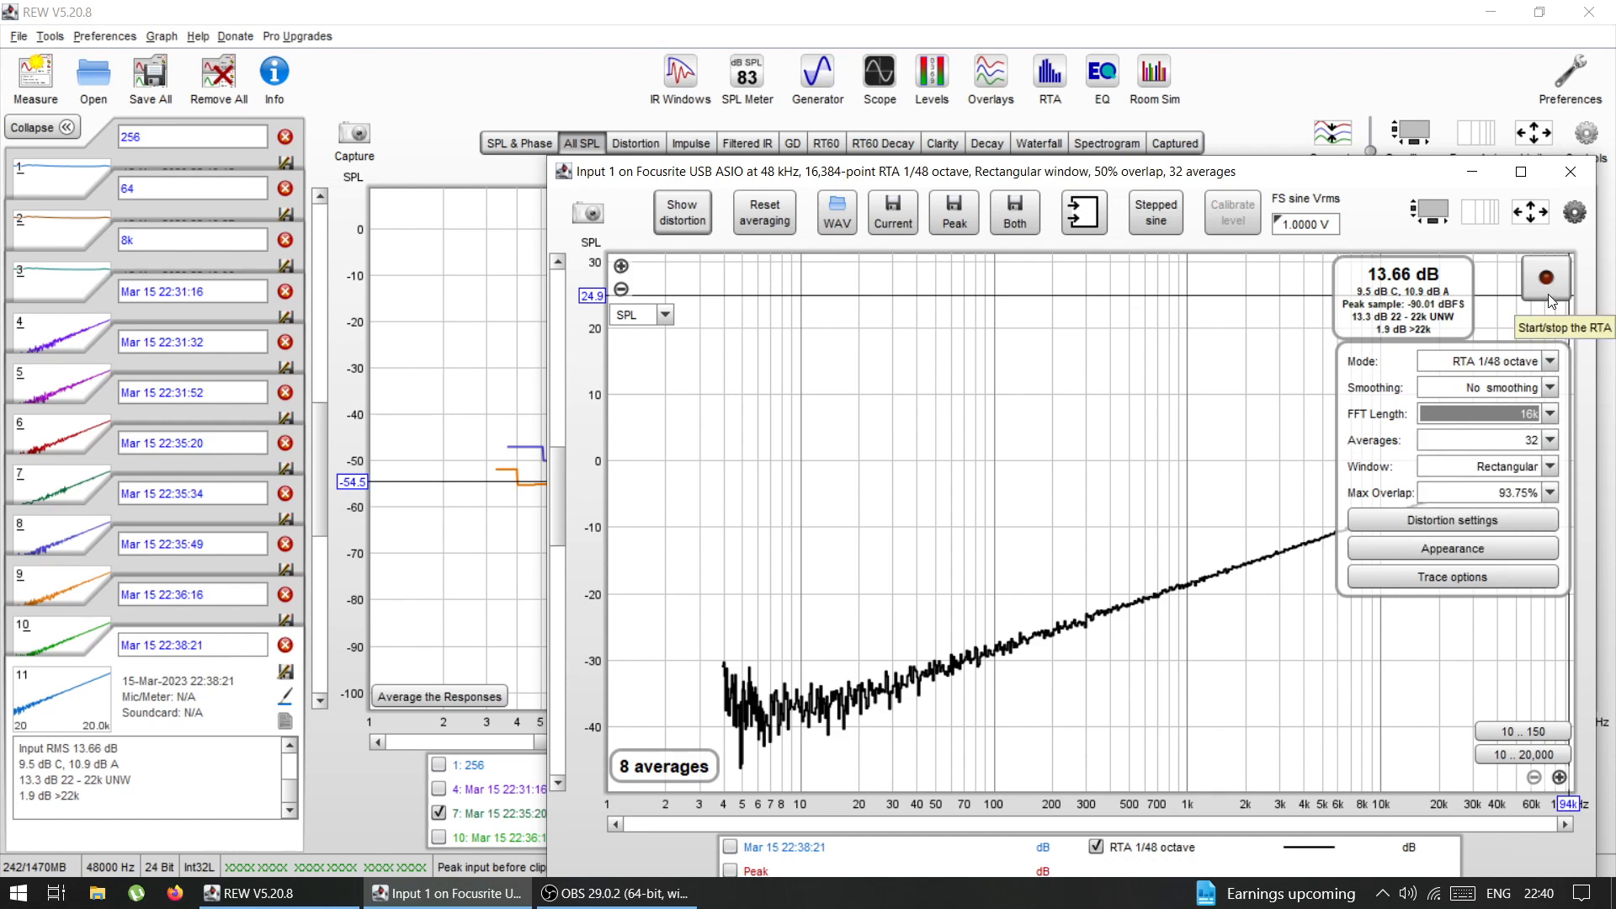
pyautogui.click(1548, 296)
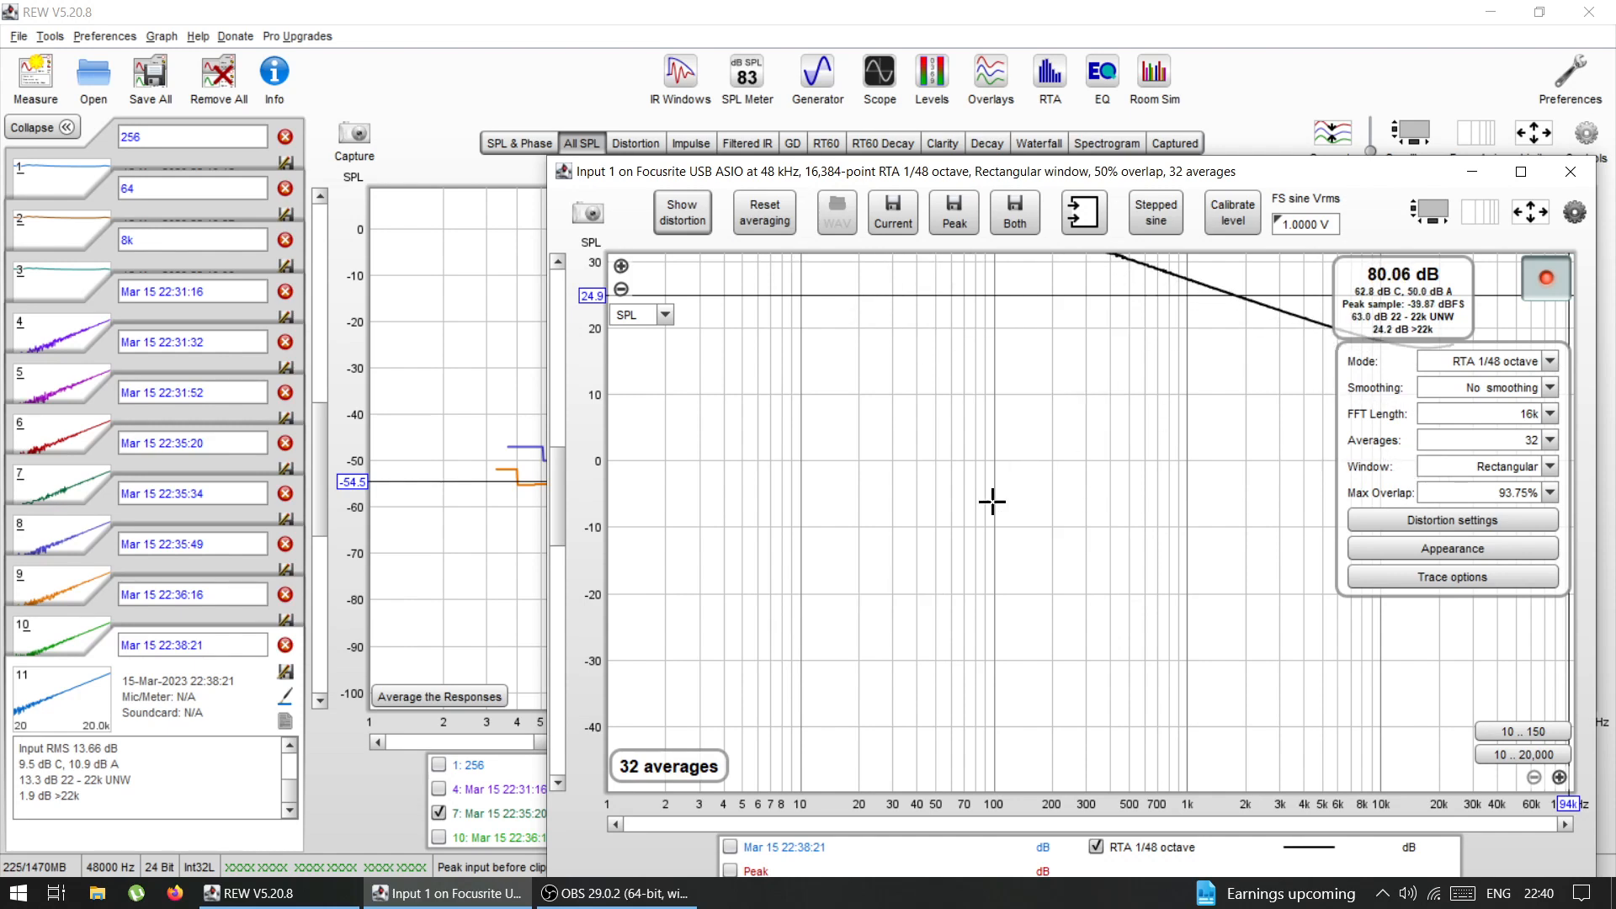
pyautogui.moveTo(559, 487); pyautogui.dragTo(562, 442)
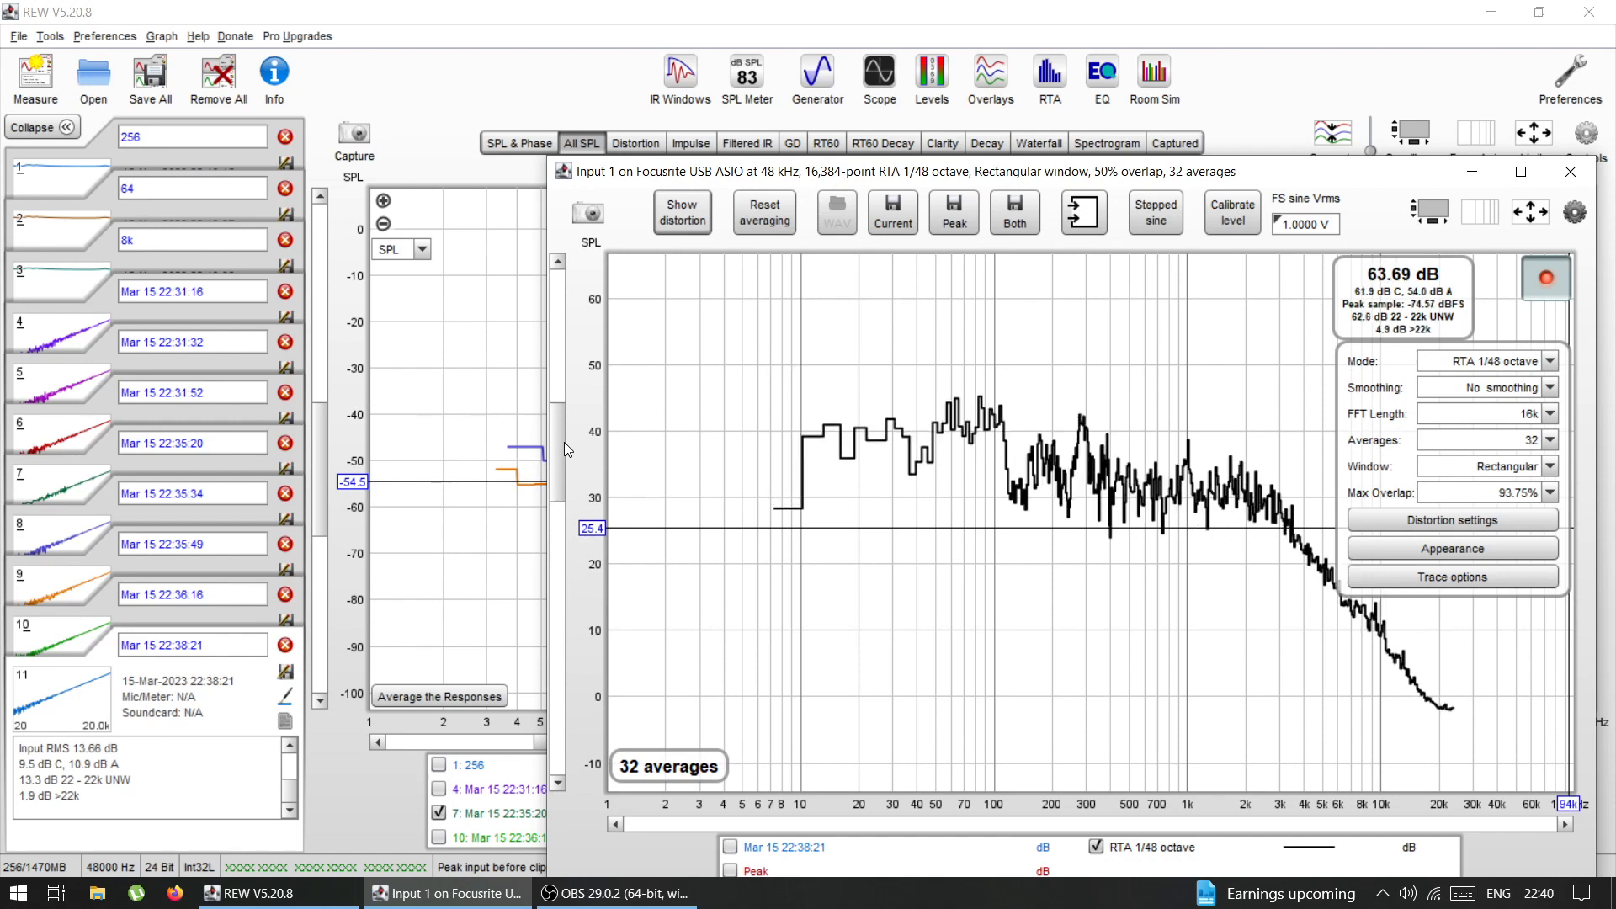
# Step: Set the RTA's averages to None and bring the live 16k noise floor trace into view
pyautogui.click(1507, 439)
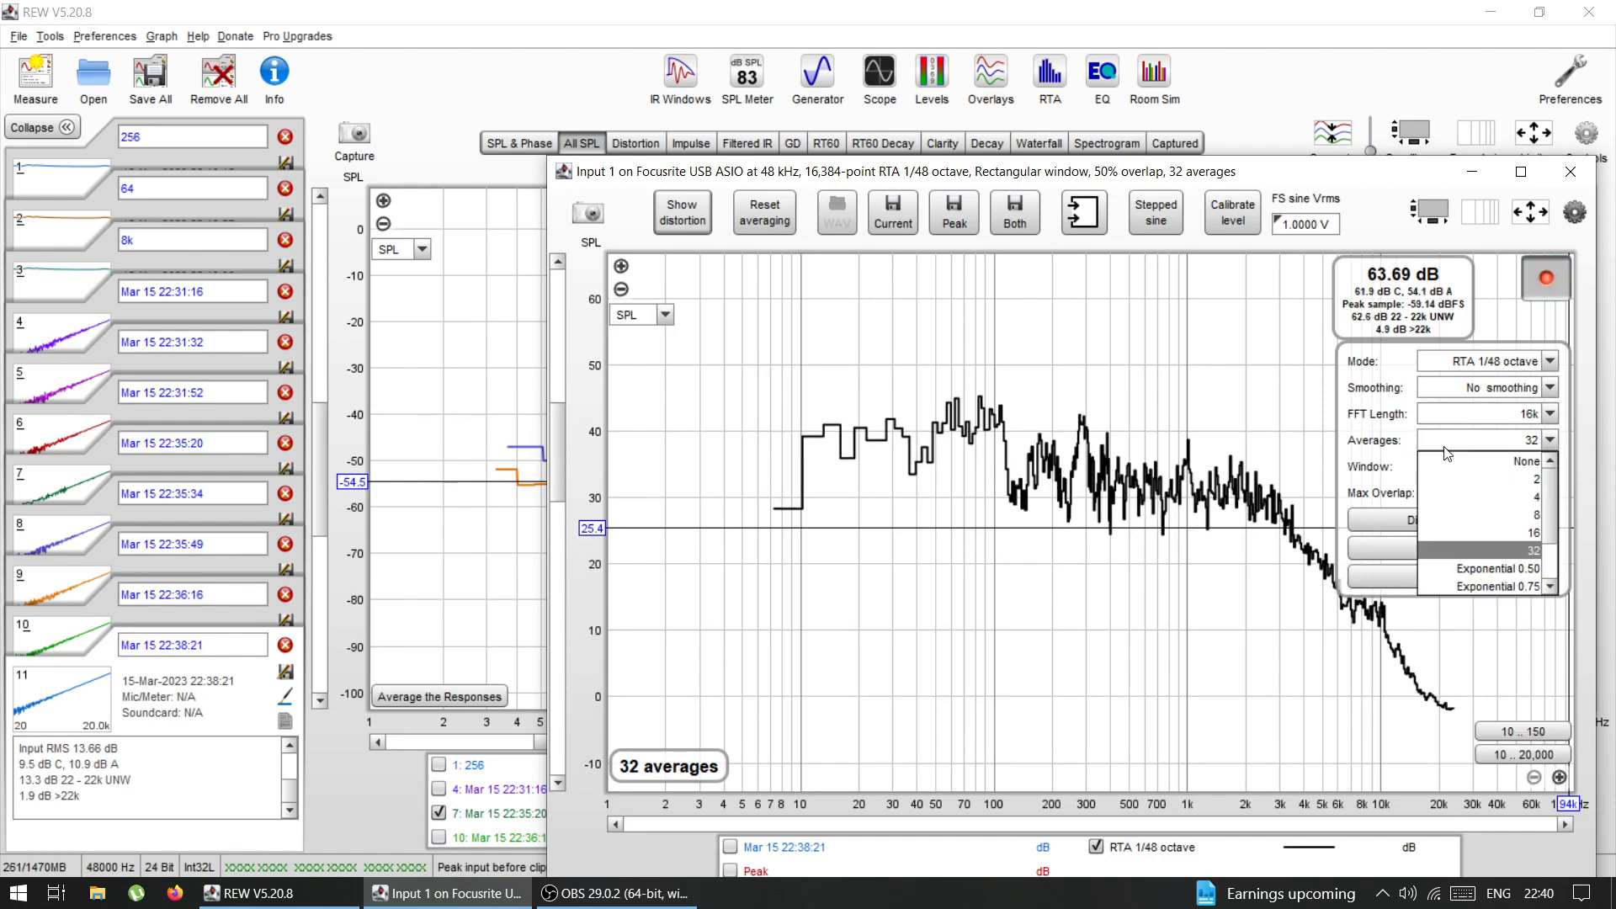
pyautogui.click(1516, 462)
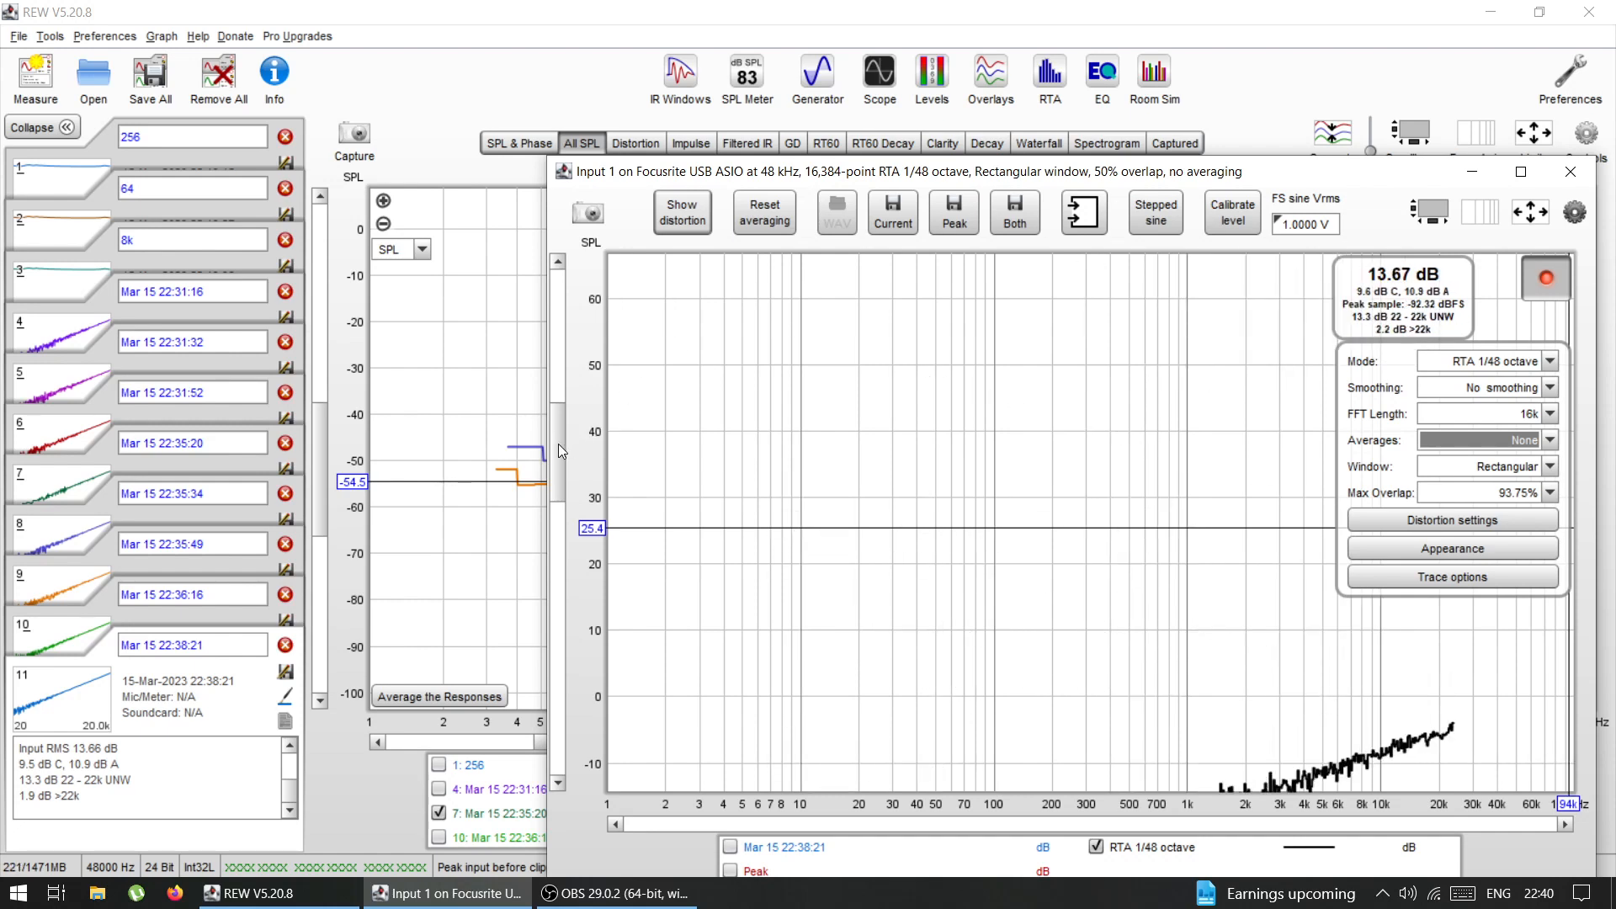
pyautogui.moveTo(557, 444); pyautogui.dragTo(562, 507)
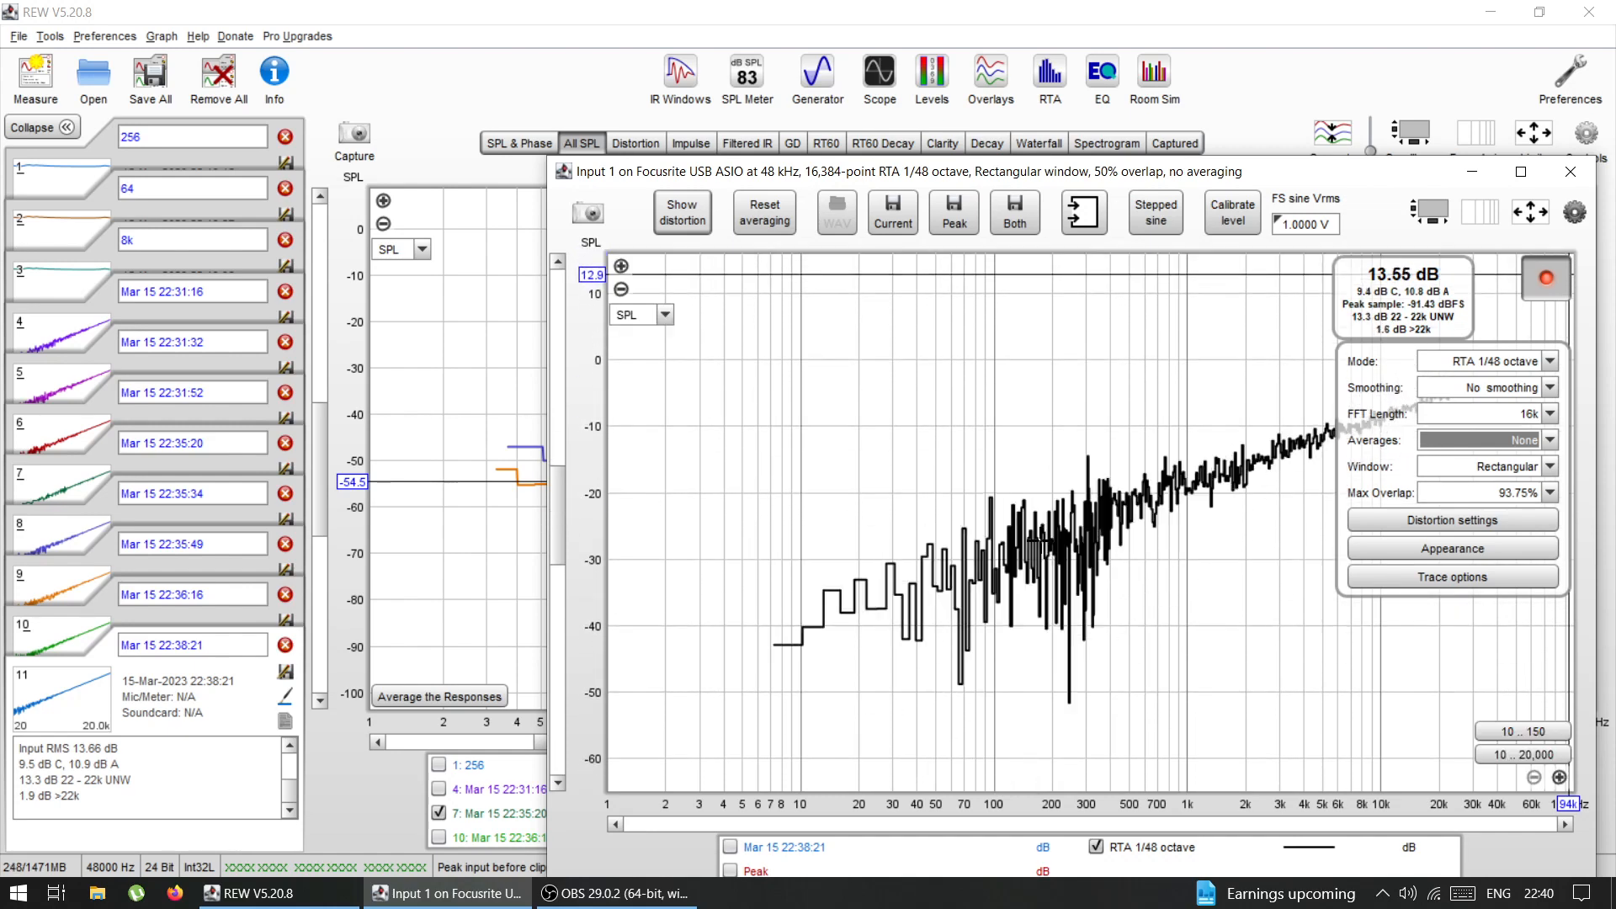
# Step: Stop the RTA and move its window clear of the saved traces on the All SPL graph
pyautogui.click(1537, 280)
pyautogui.moveTo(1365, 174); pyautogui.dragTo(1351, 539)
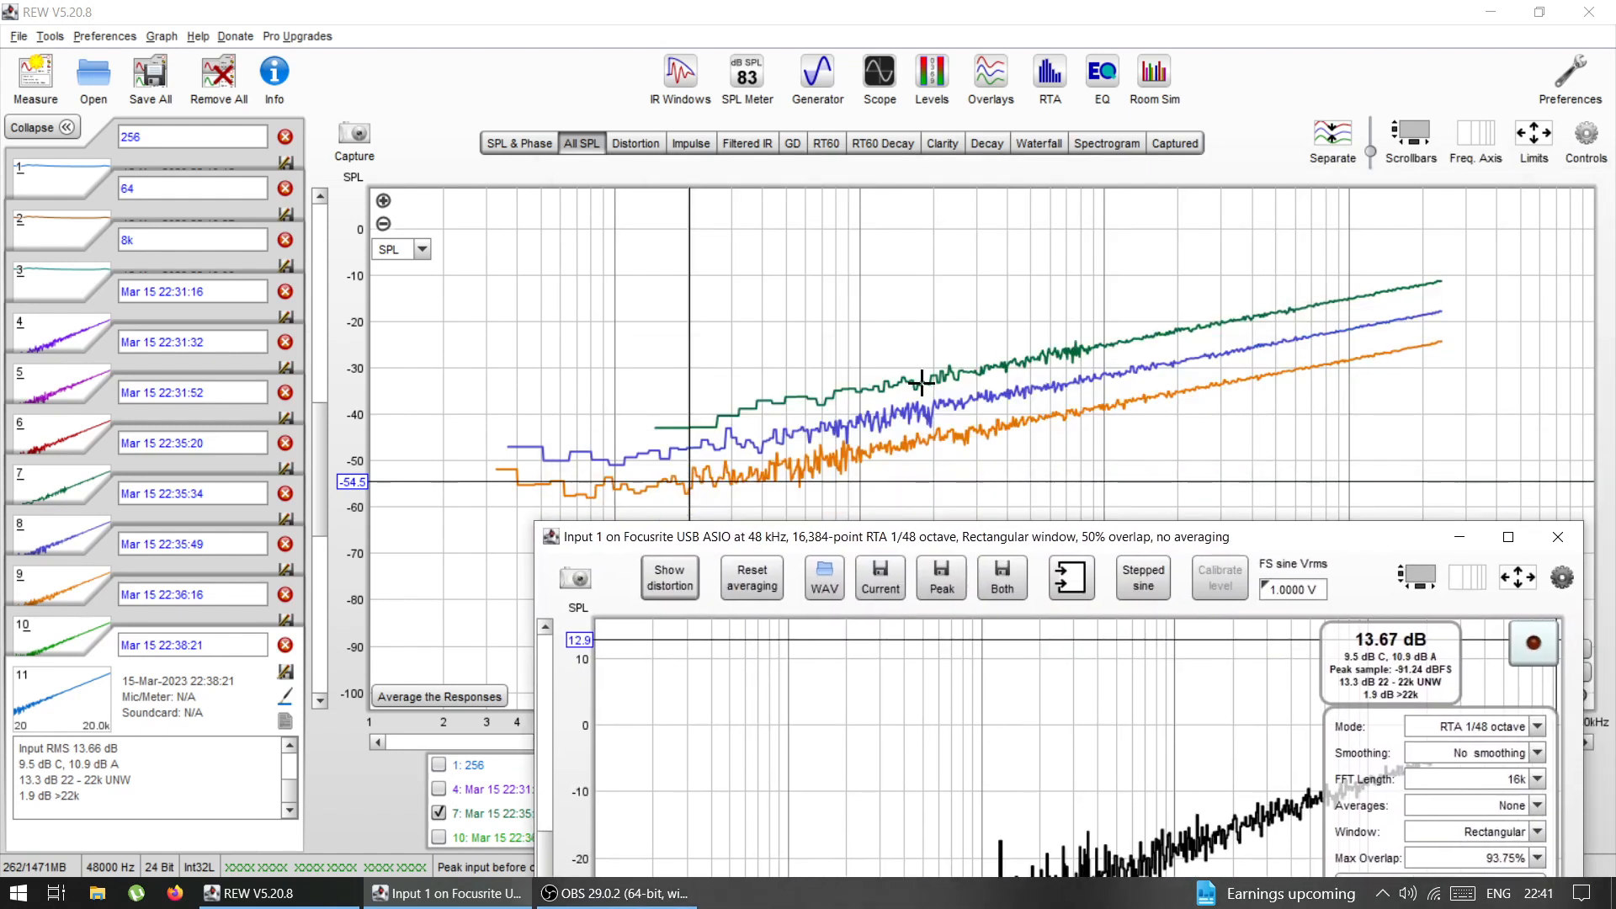
# Step: Close the RTA and check the displayed noise floor traces at about 33 Hz on the All SPL graph
pyautogui.click(1553, 549)
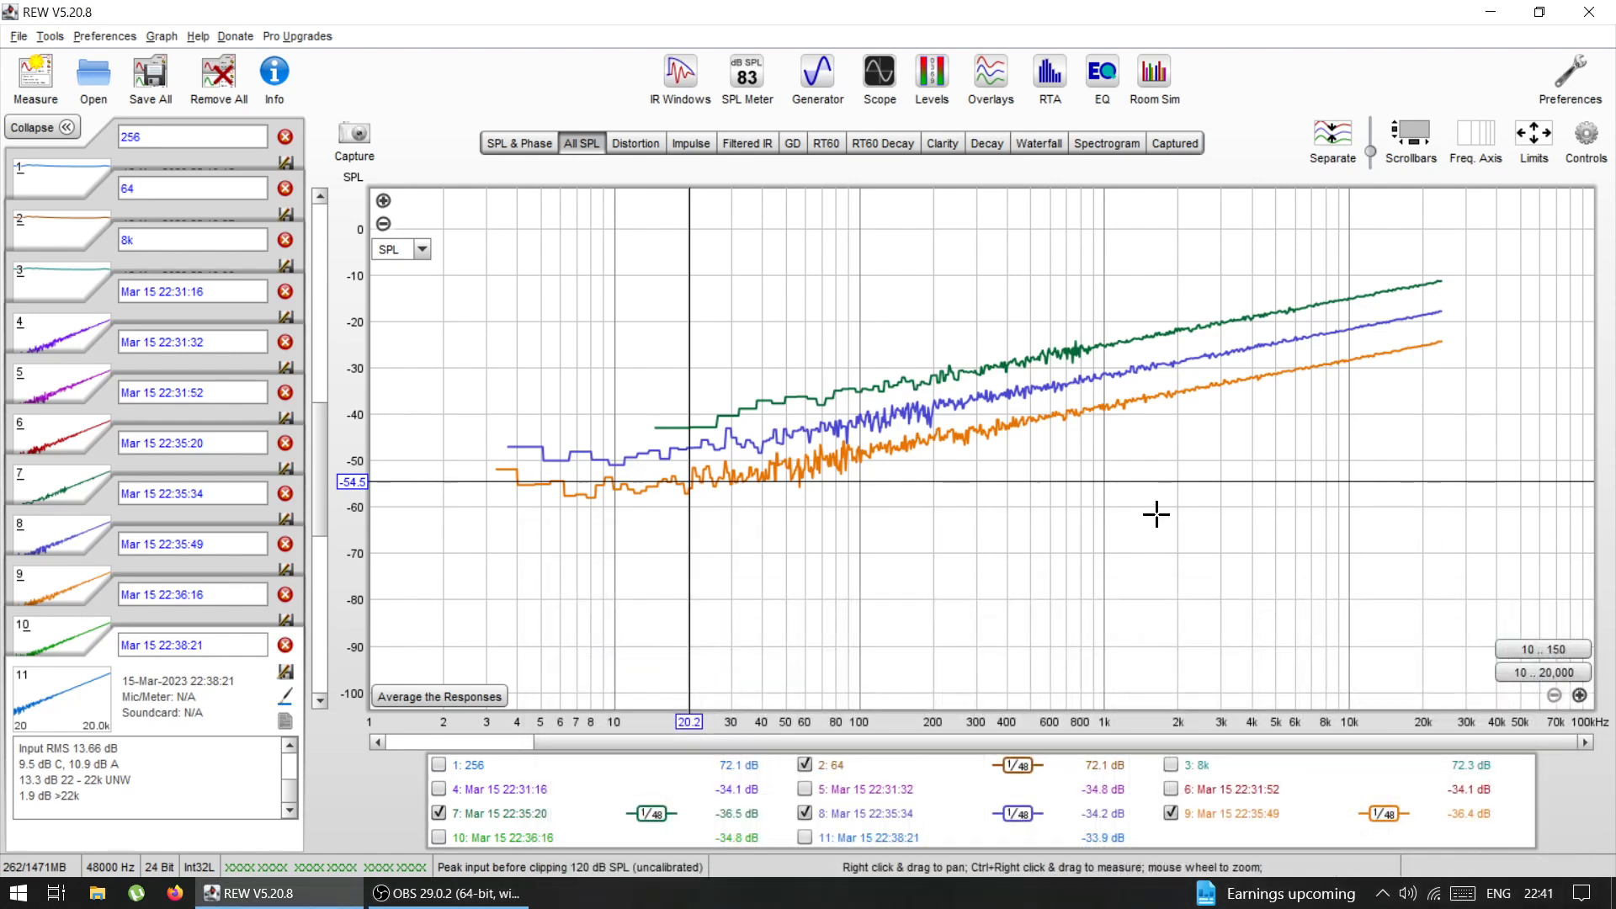
pyautogui.click(778, 473)
pyautogui.click(742, 479)
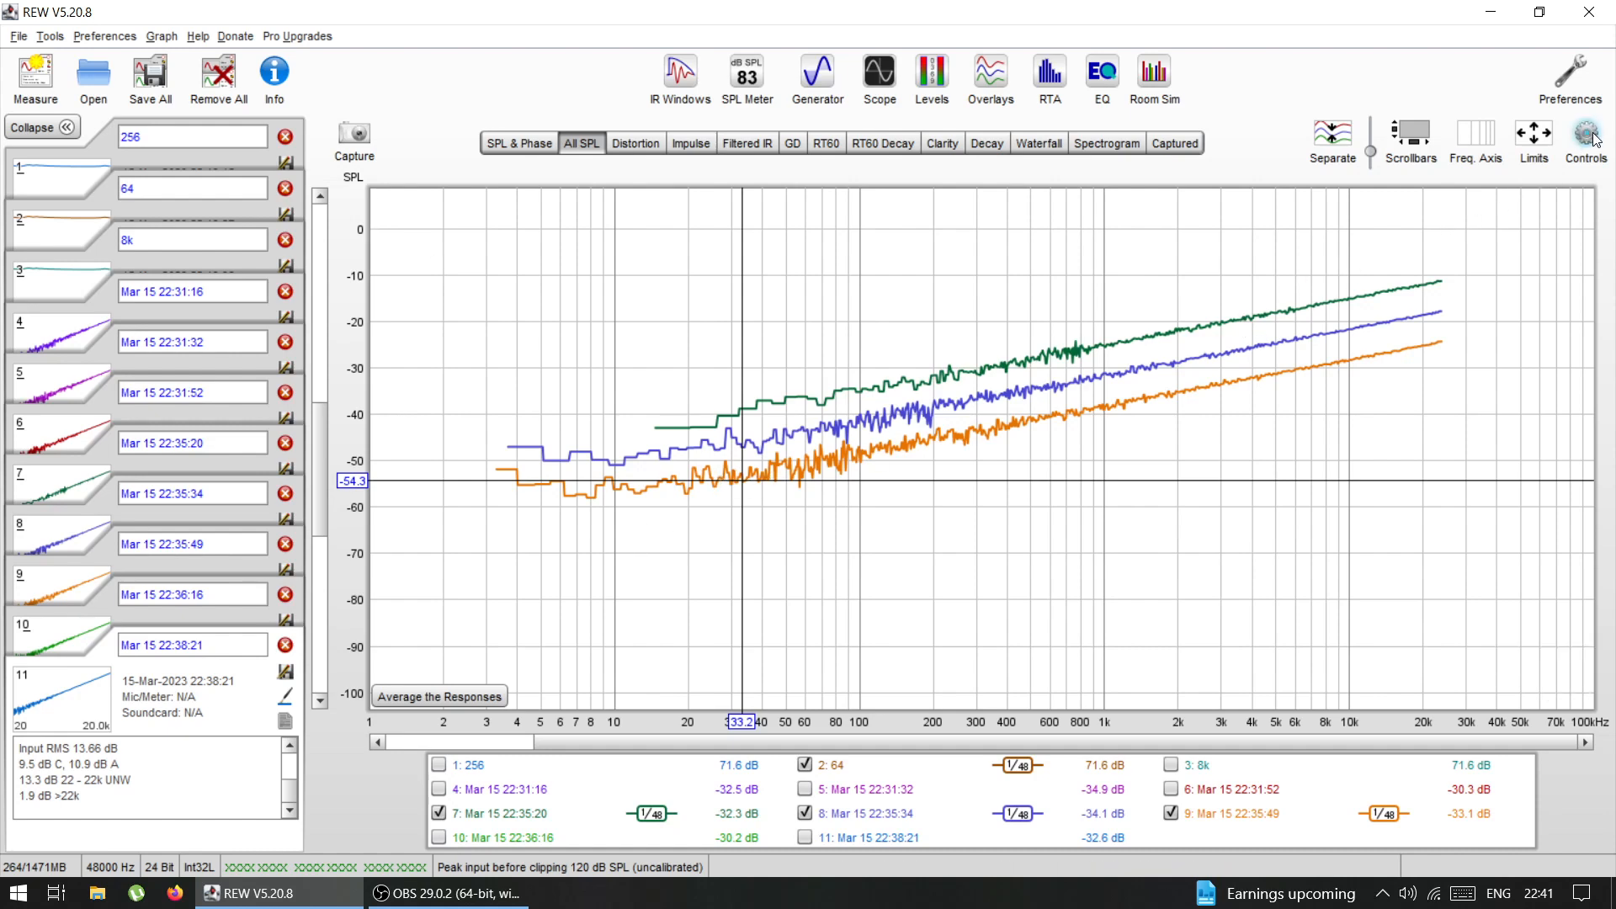
# Step: Reopen the RTA, set its FFT length to 64k and move the window so its whole graph is in view
pyautogui.click(1049, 74)
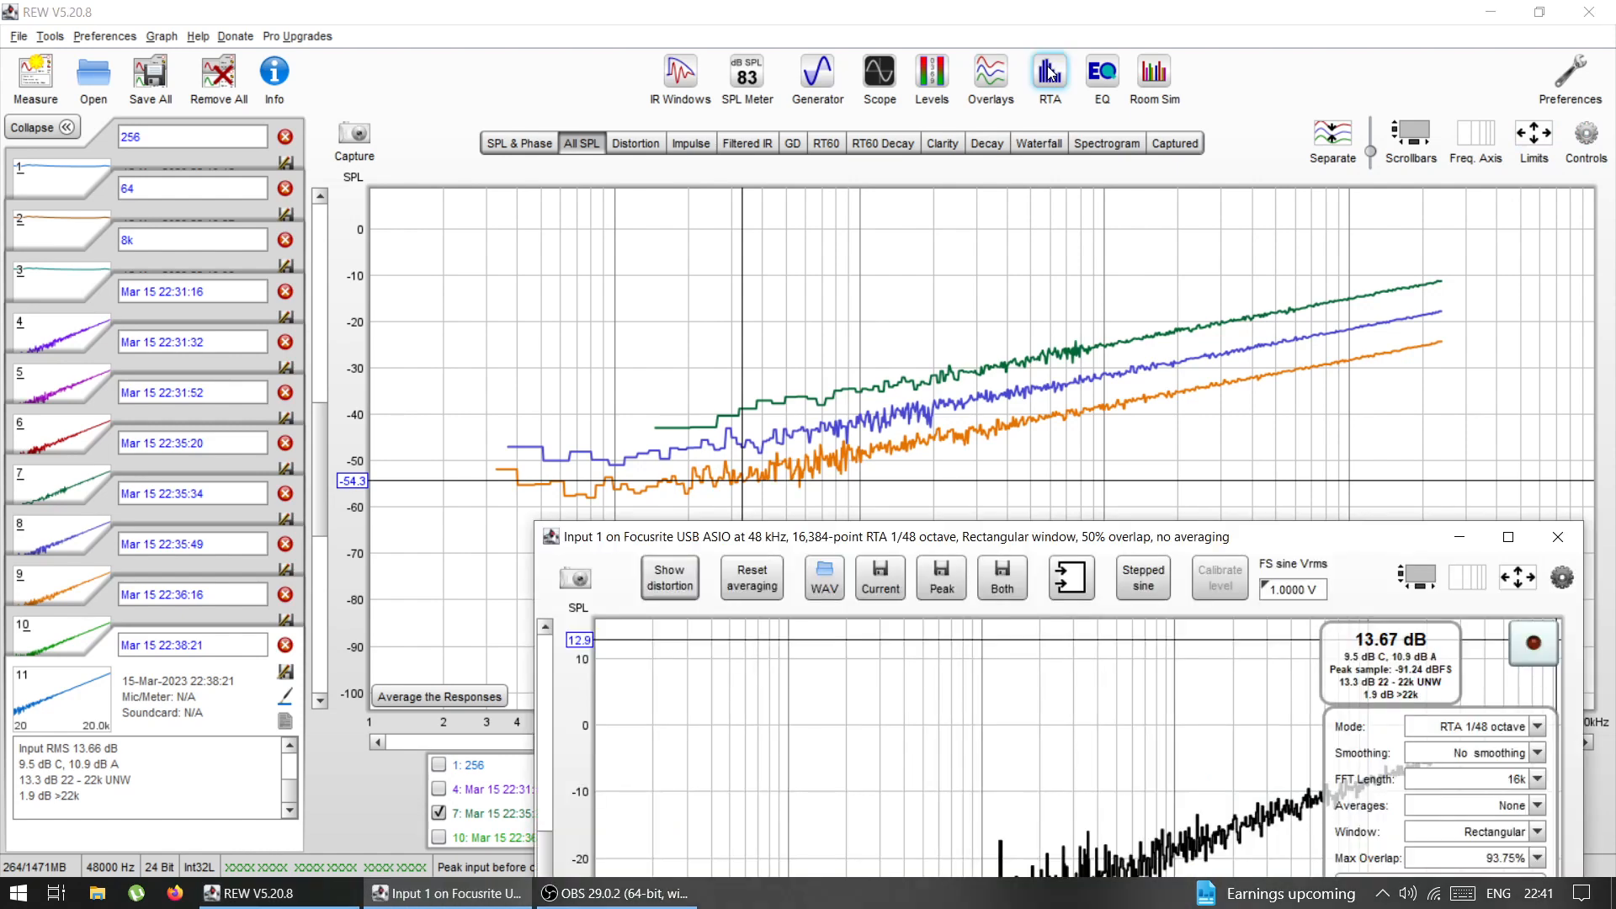
pyautogui.moveTo(1251, 543); pyautogui.dragTo(1275, 327)
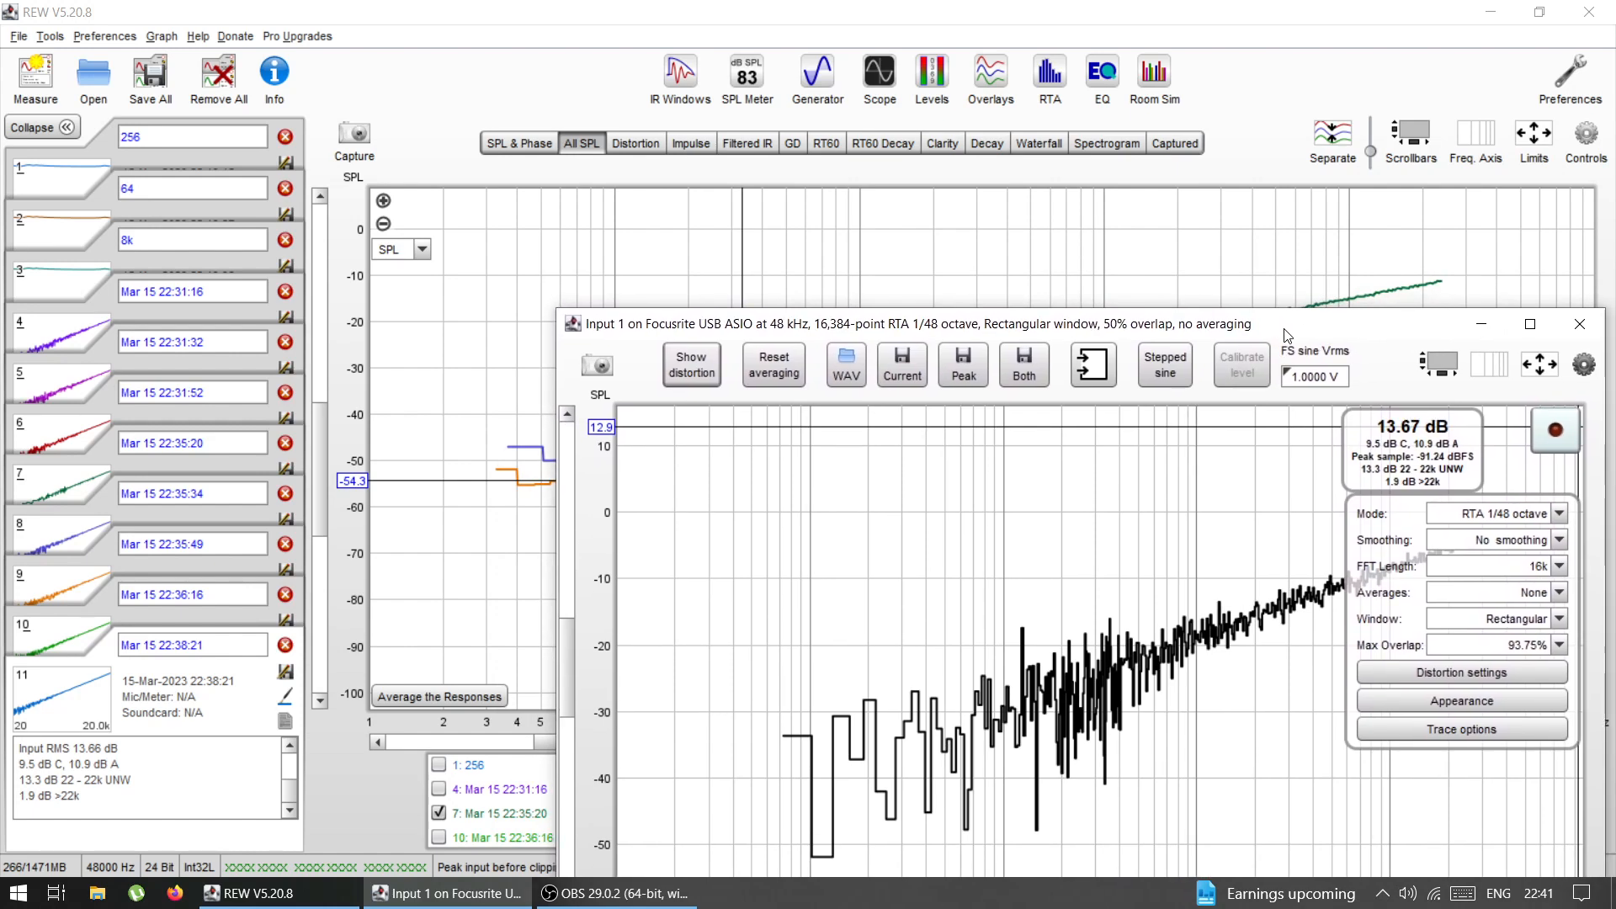
pyautogui.click(1512, 571)
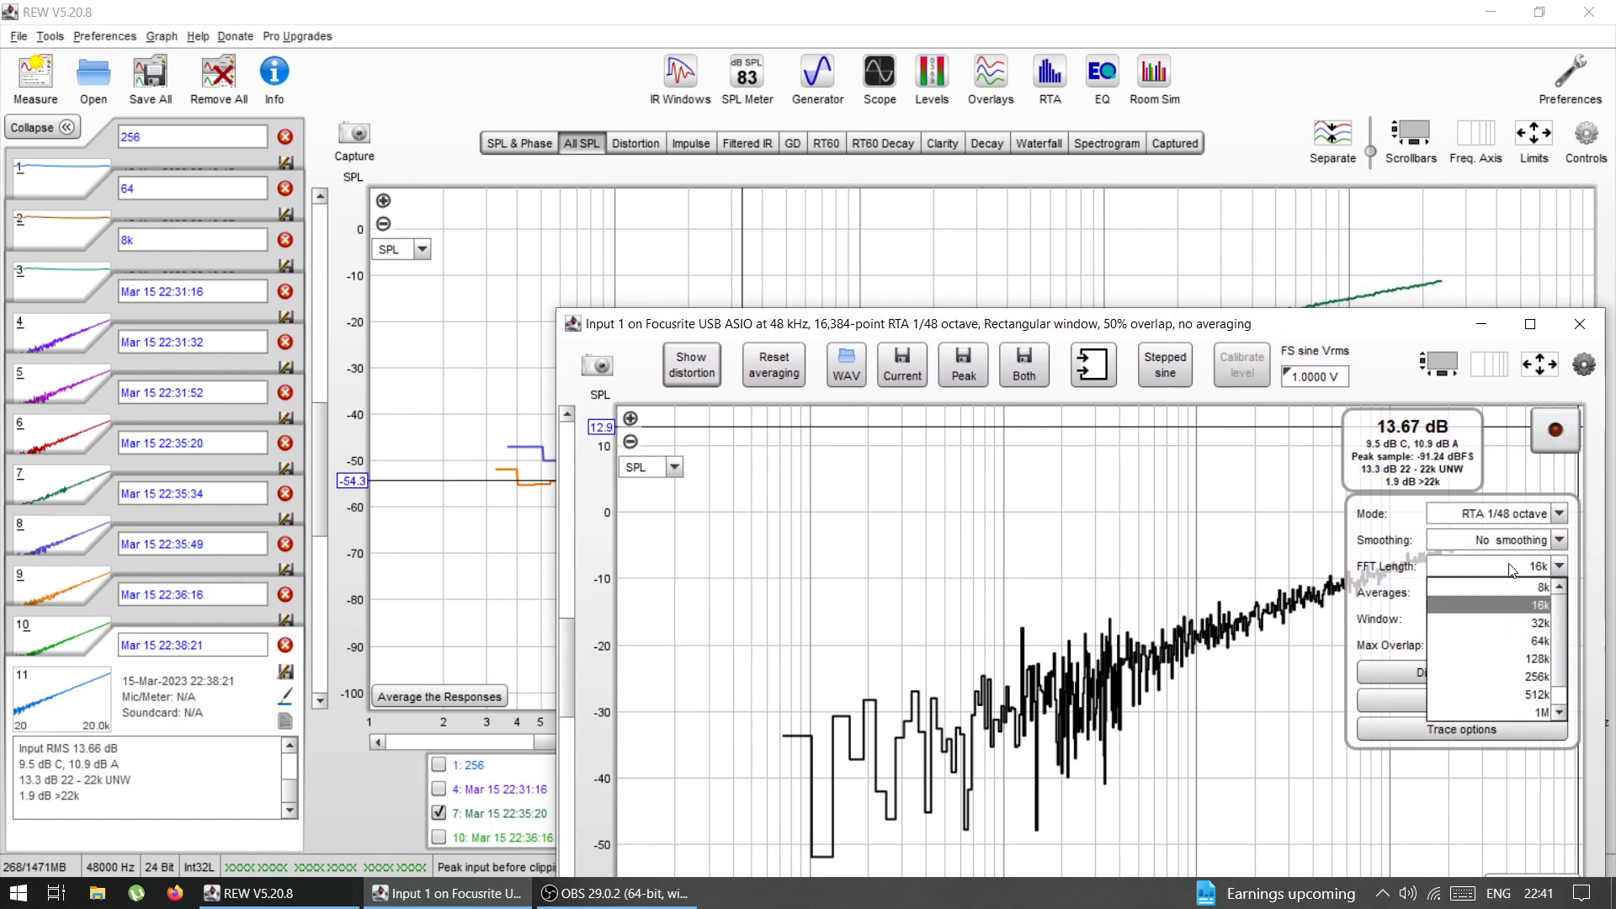
pyautogui.click(1512, 645)
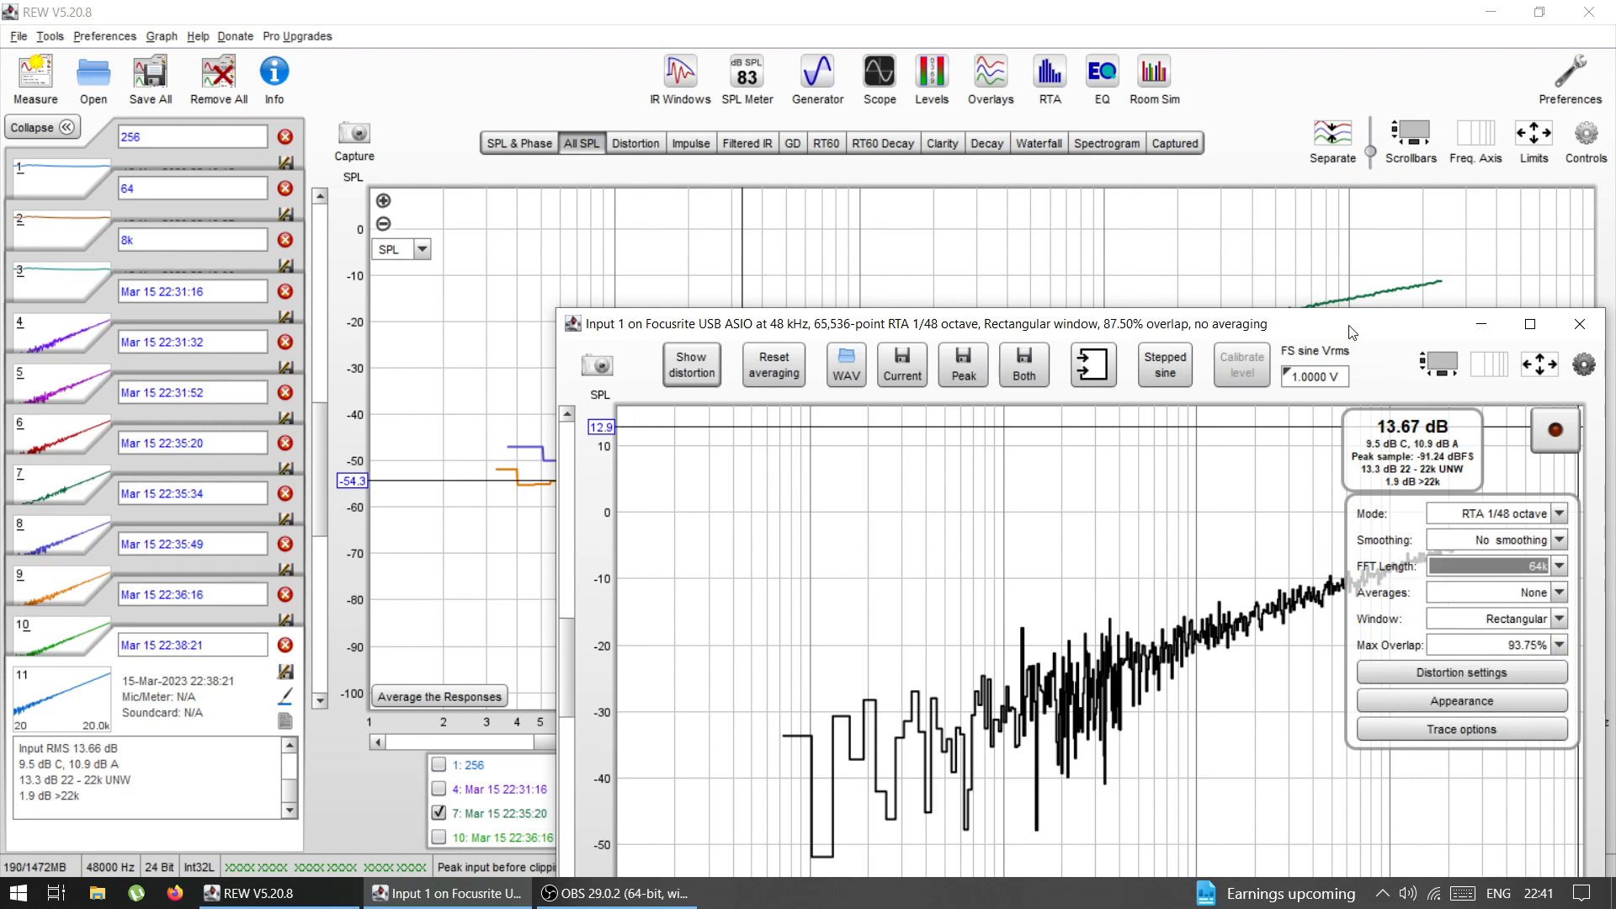
pyautogui.moveTo(1351, 328); pyautogui.dragTo(1374, 198)
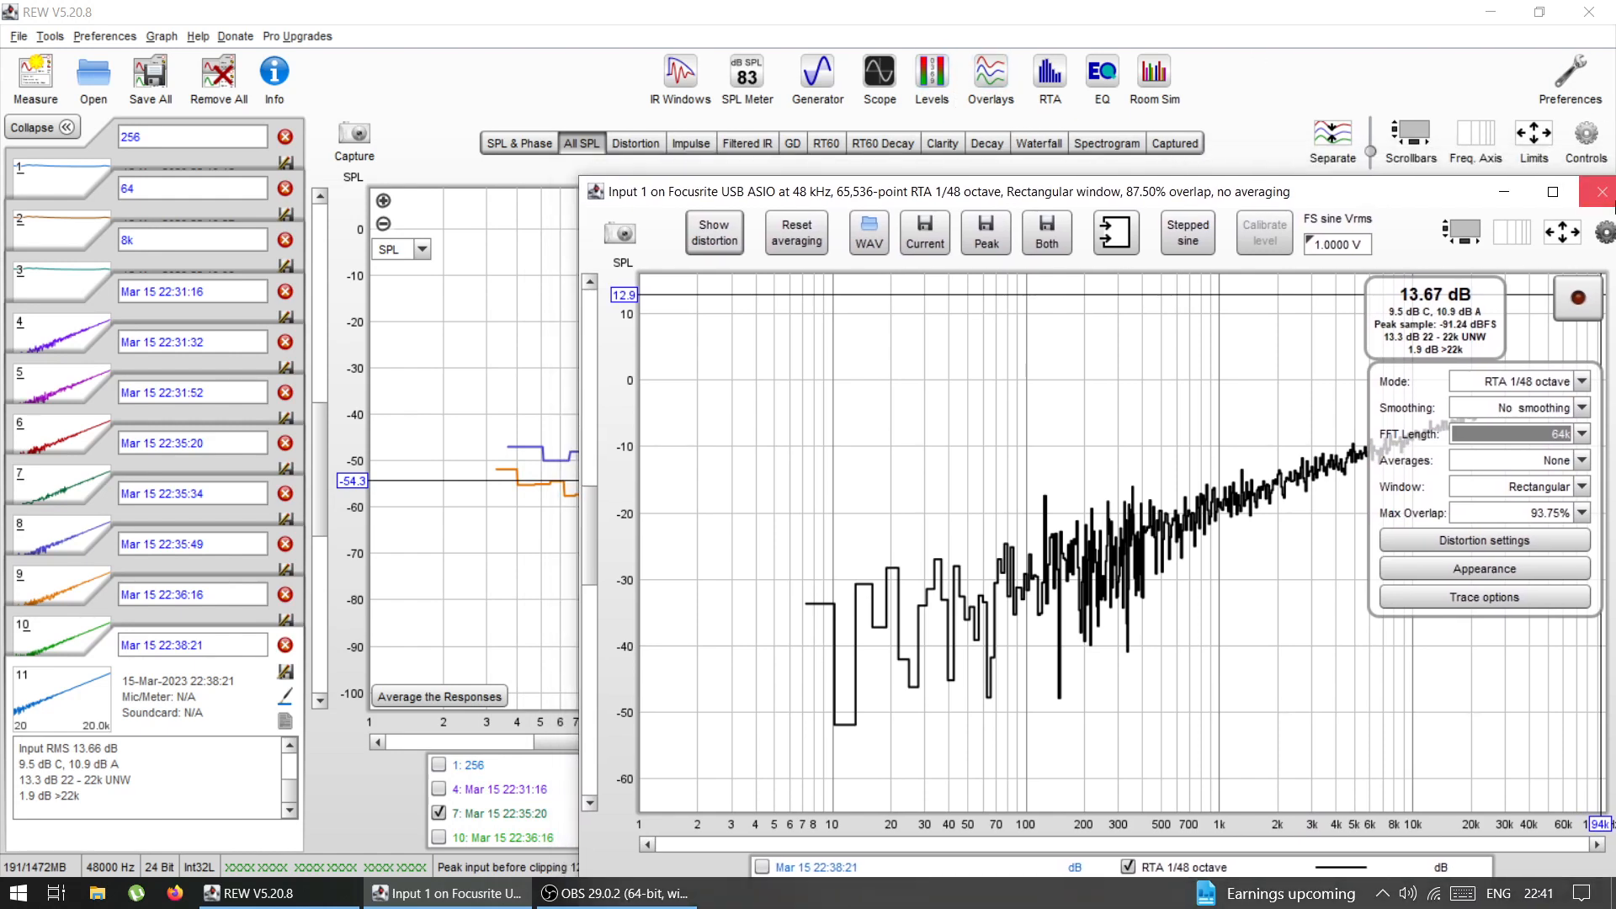
# Step: Close the RTA and check the soundcard's sample rate in the preferences
pyautogui.click(1581, 148)
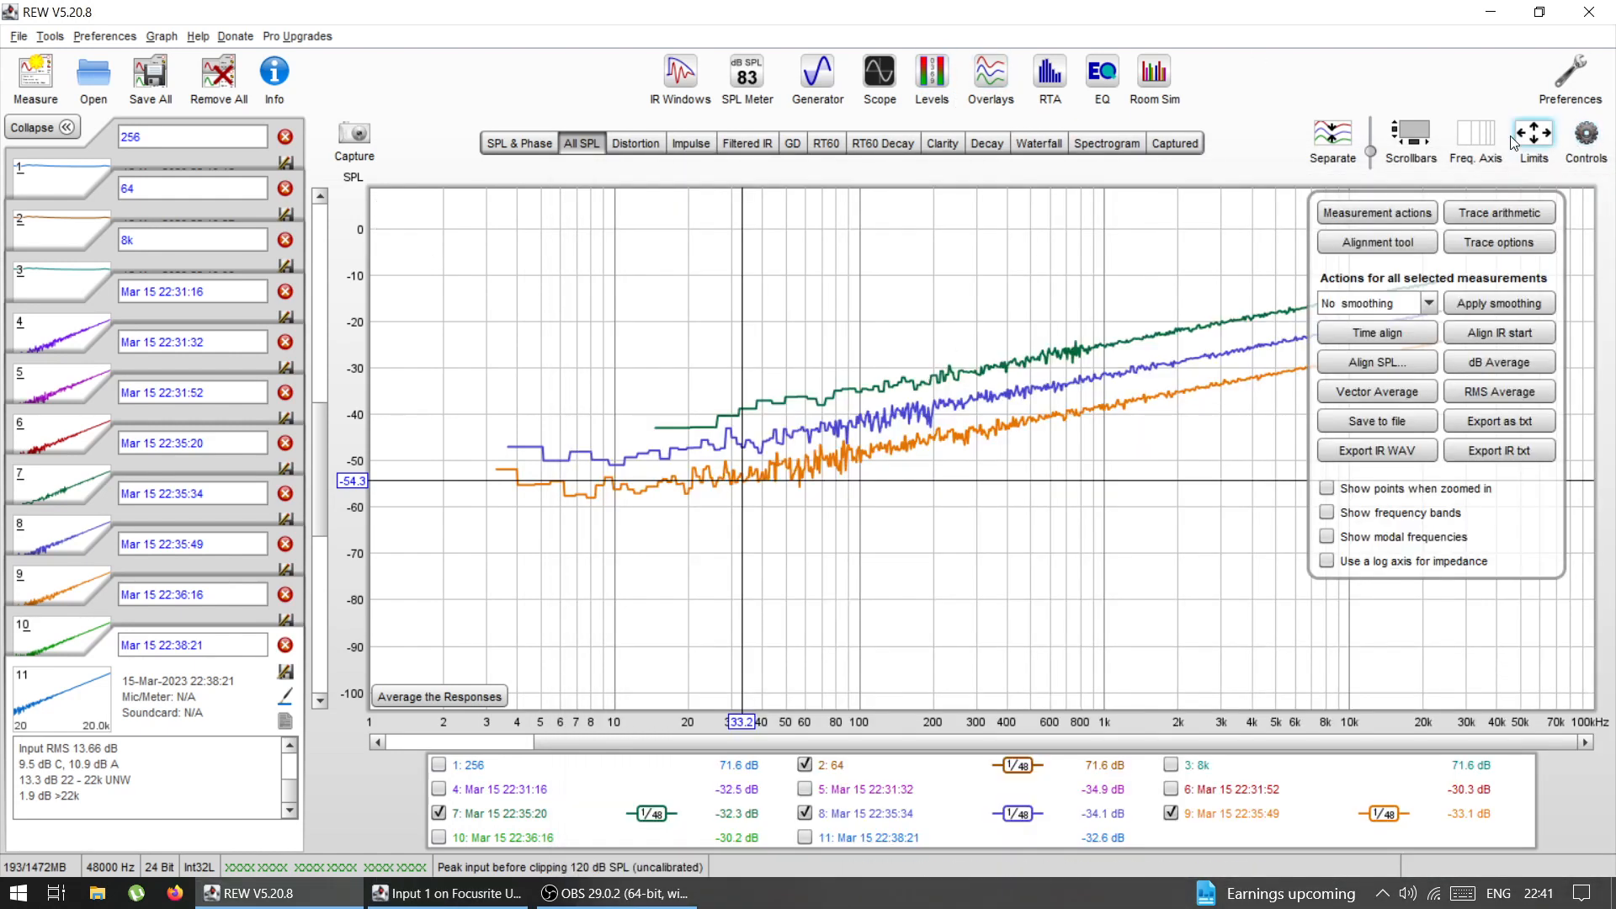
pyautogui.click(1559, 74)
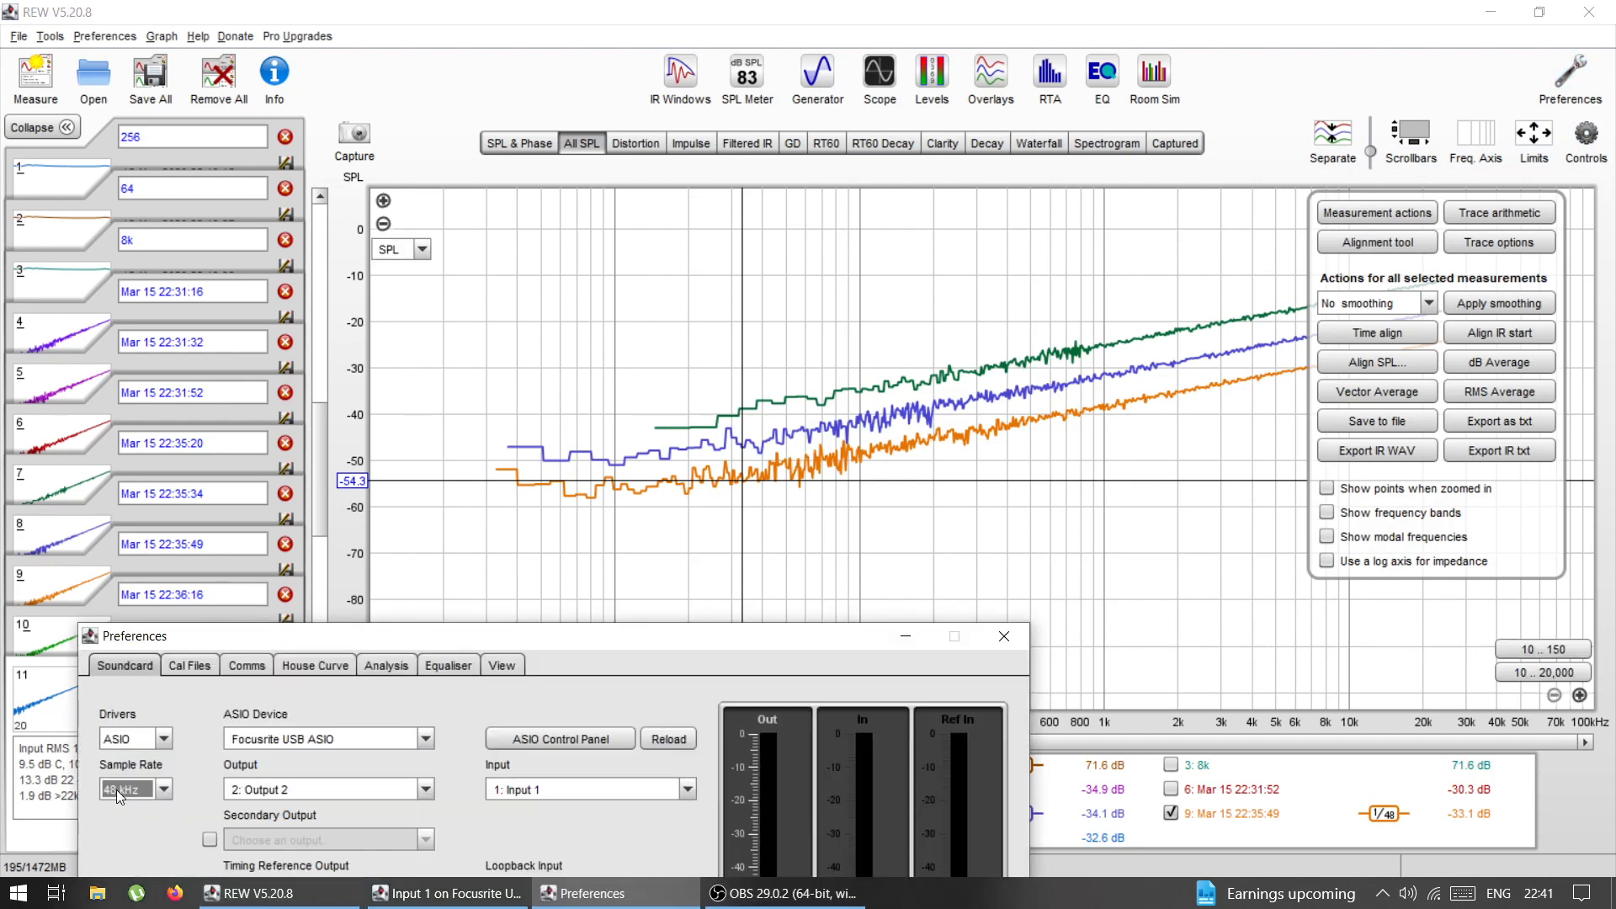
pyautogui.click(1003, 638)
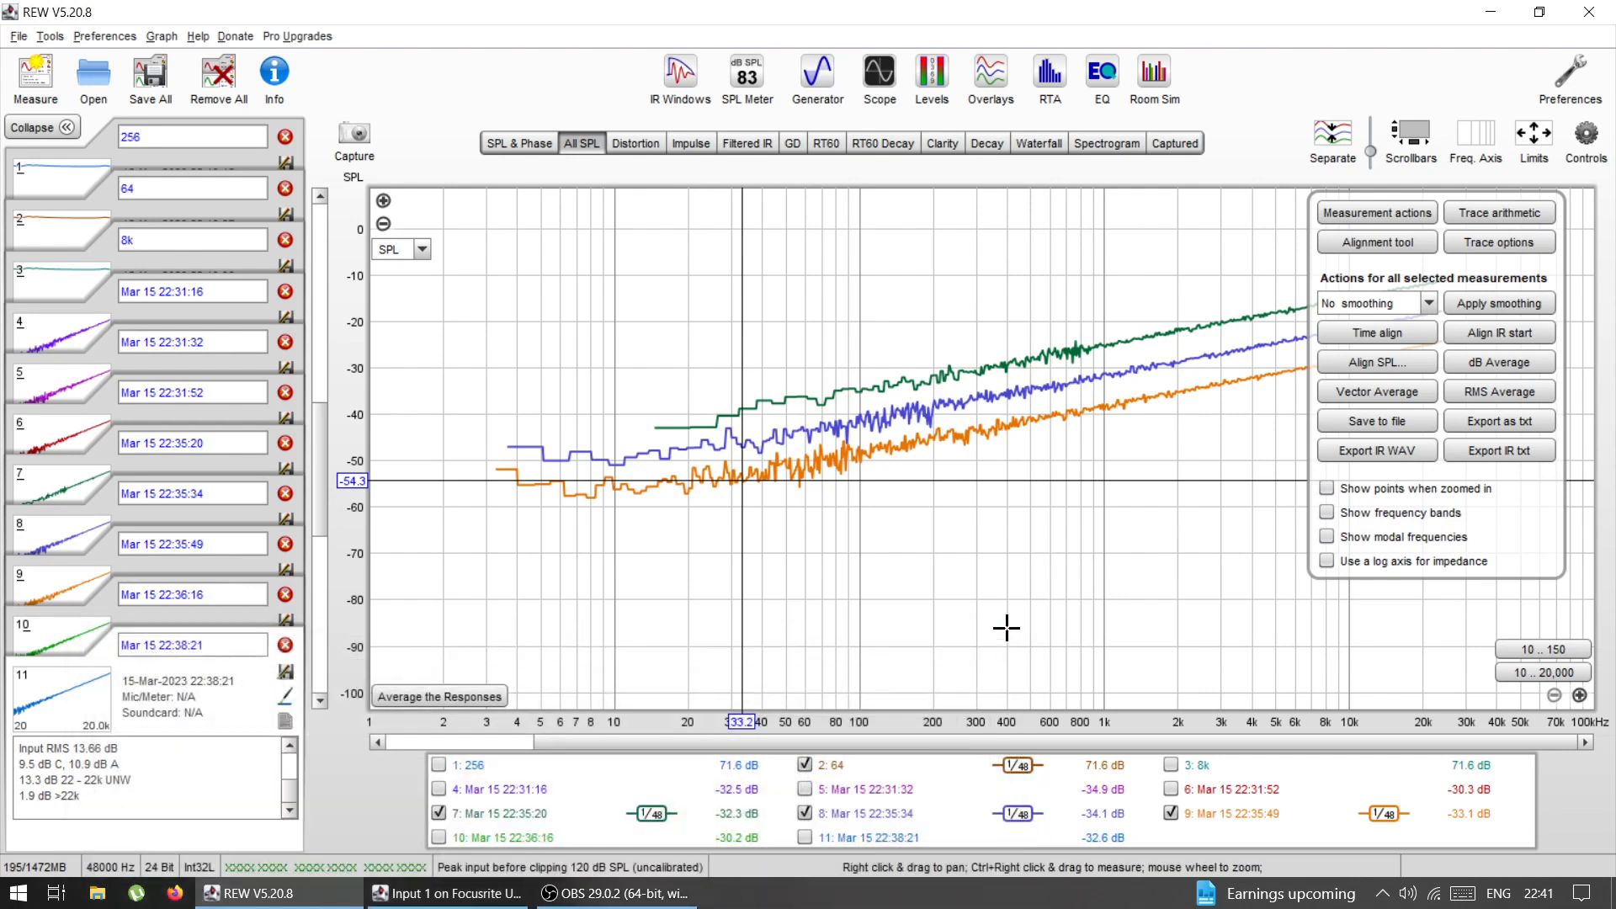
# Step: Reopen the RTA, keep the FFT length at 64k and set the averages to Forever
pyautogui.click(1051, 78)
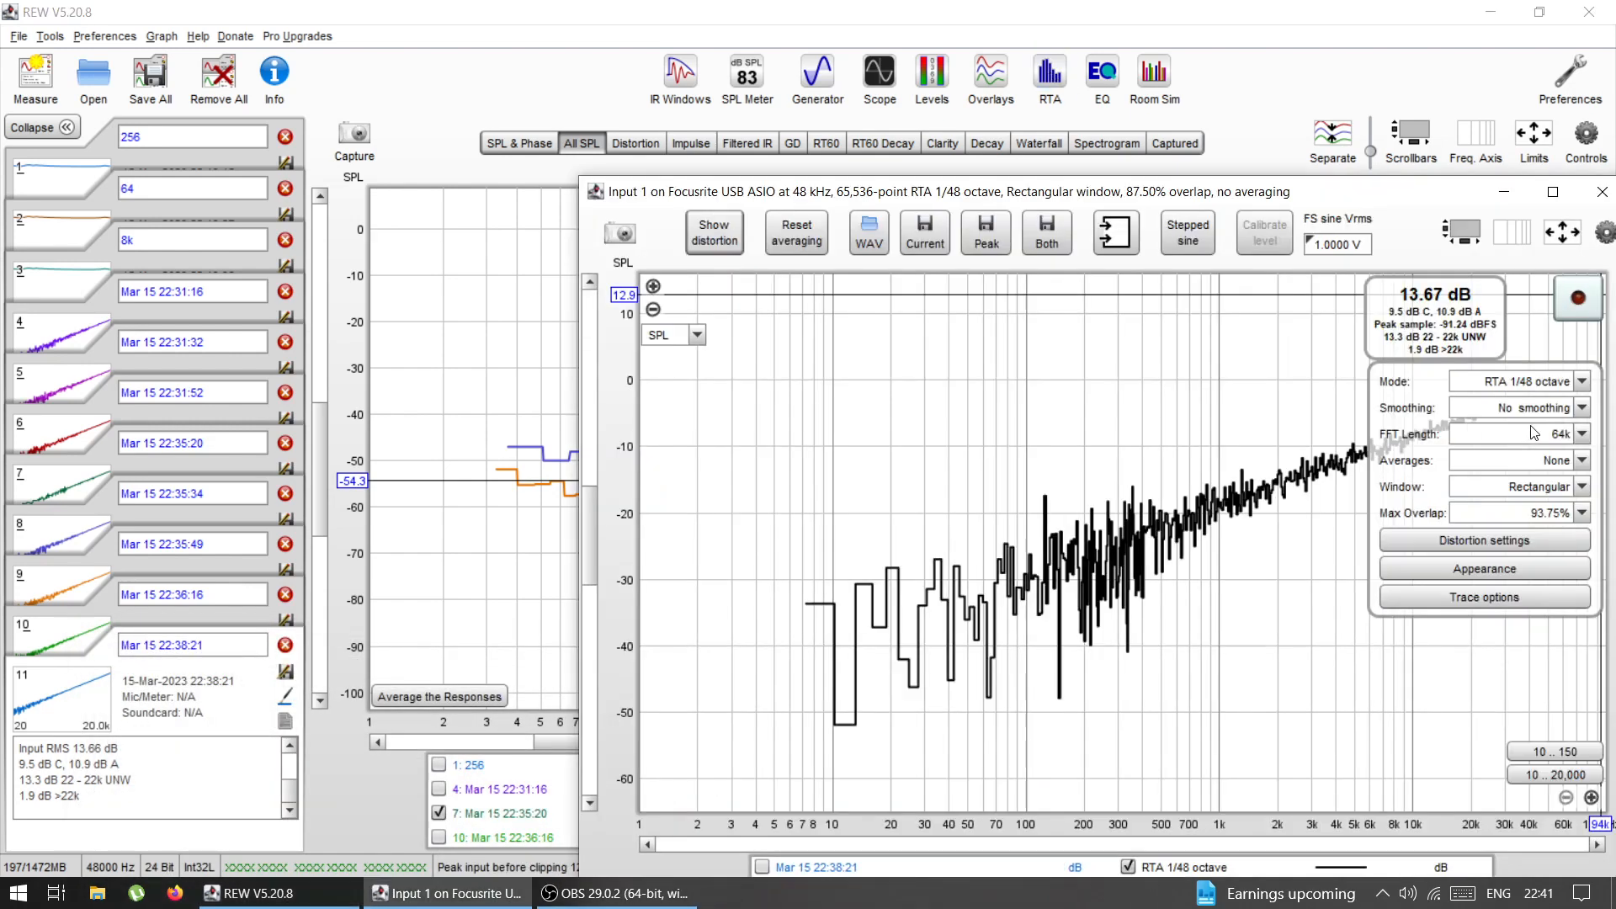
pyautogui.click(1562, 437)
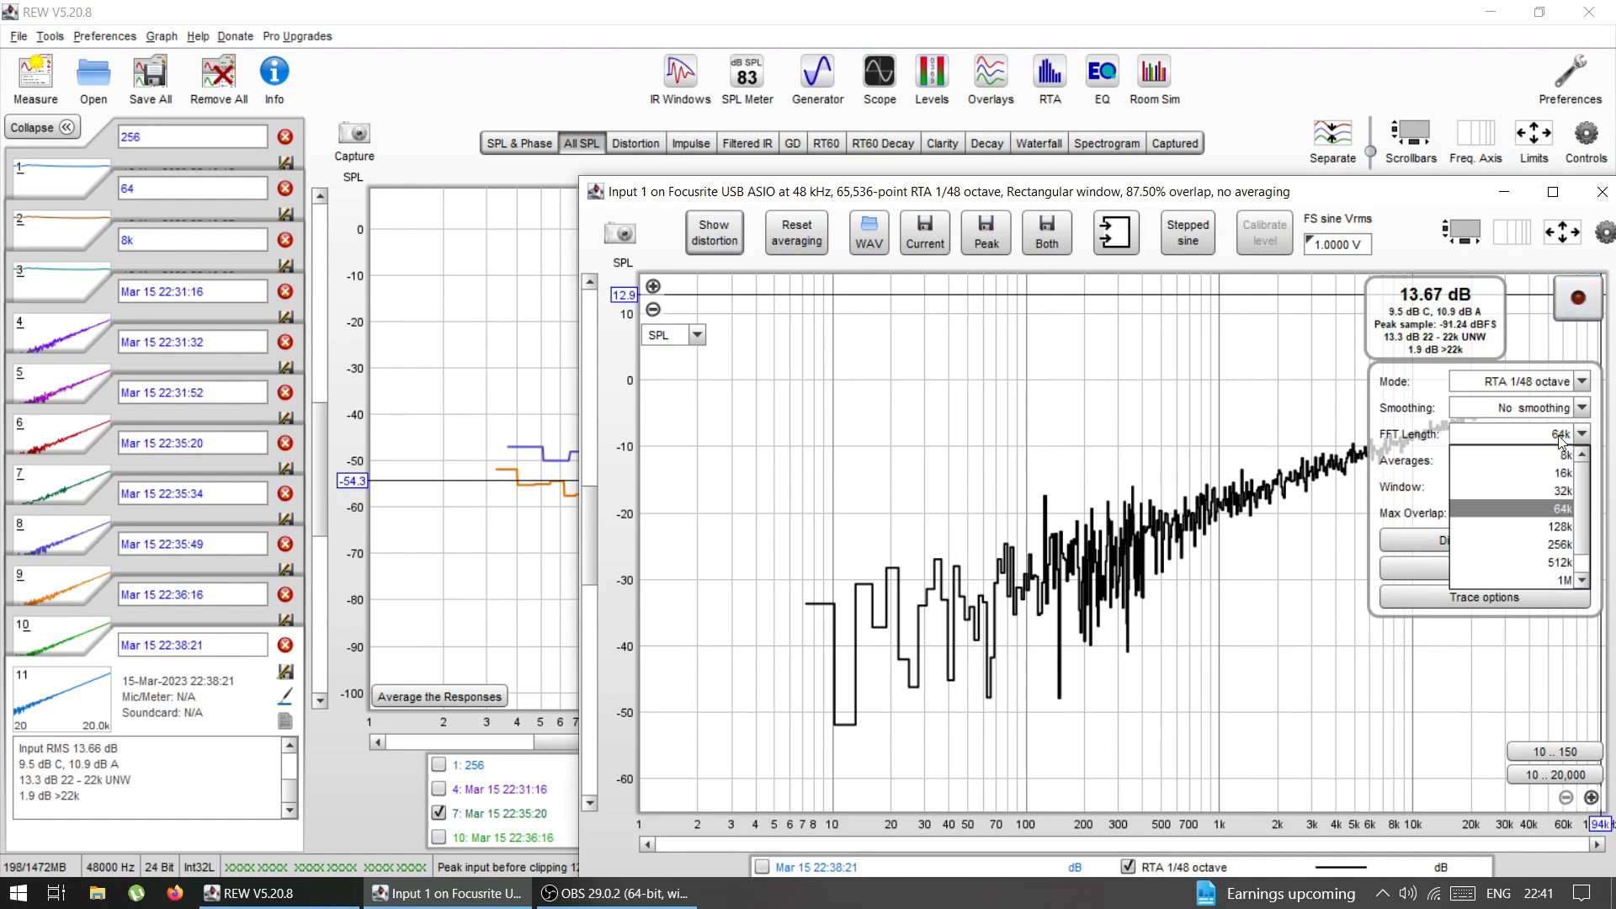
pyautogui.click(1555, 509)
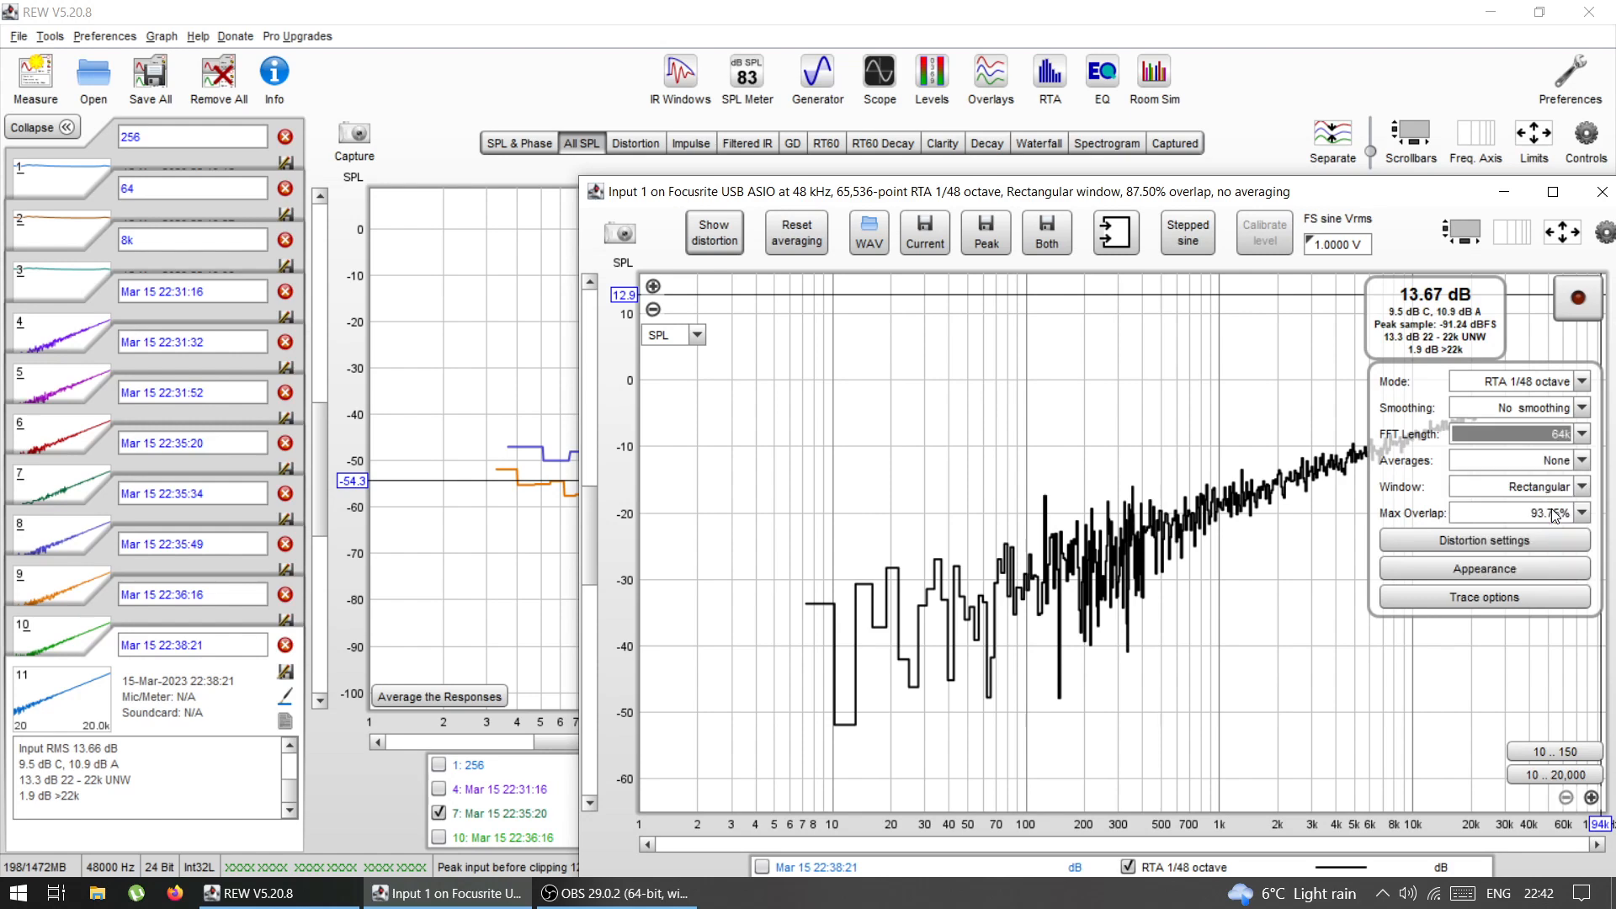
pyautogui.click(1522, 460)
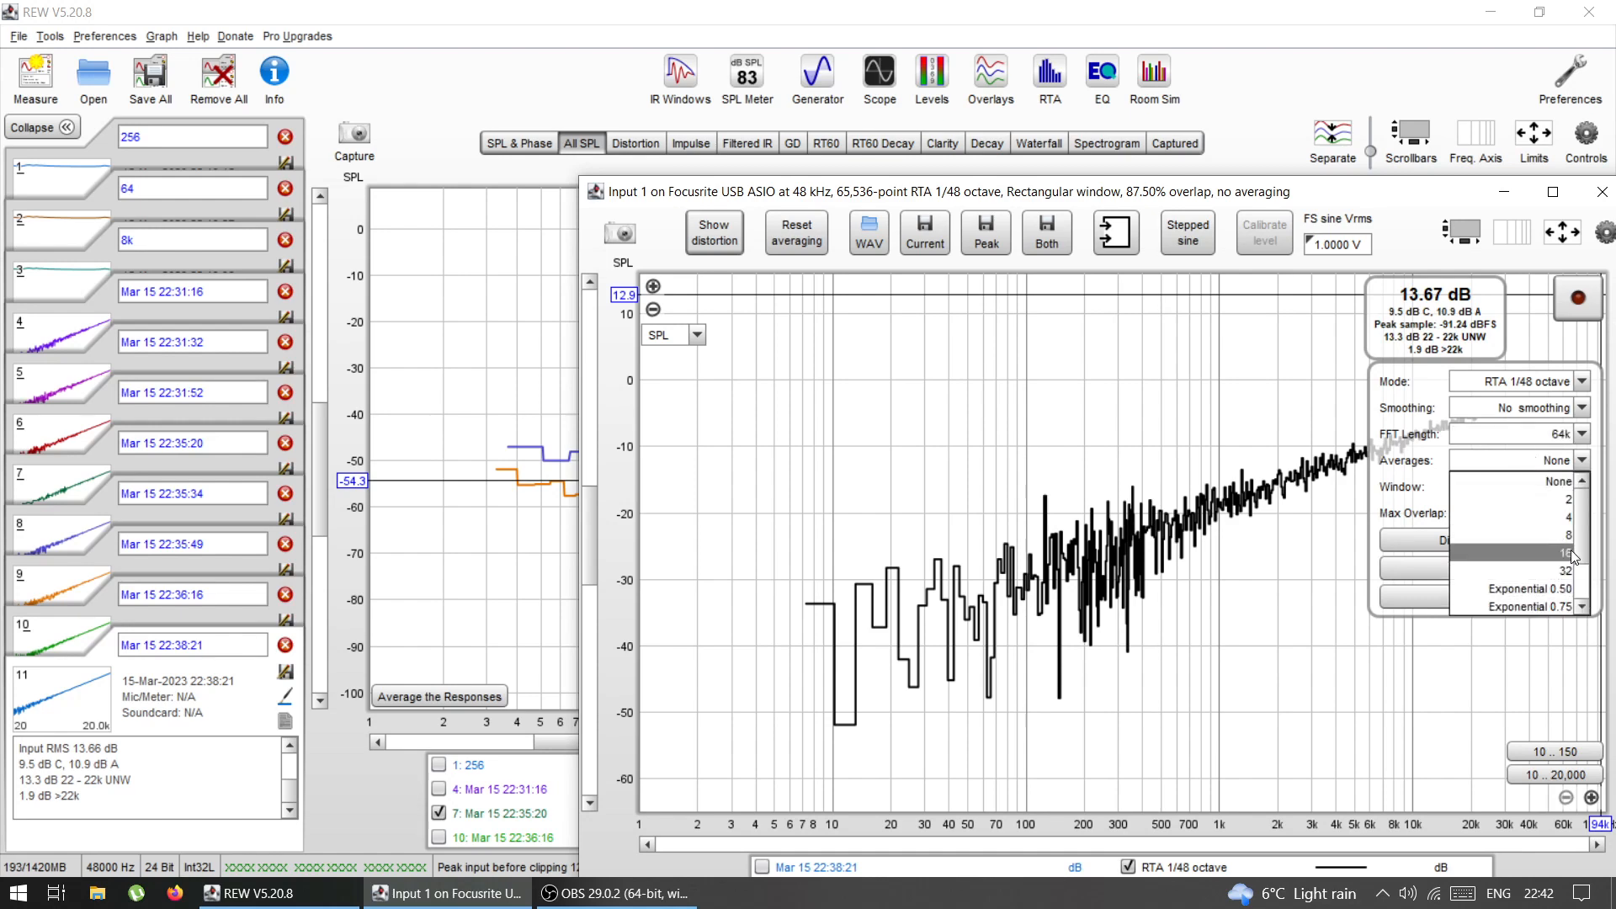
pyautogui.scroll(-2, 1575, 593)
pyautogui.click(1547, 605)
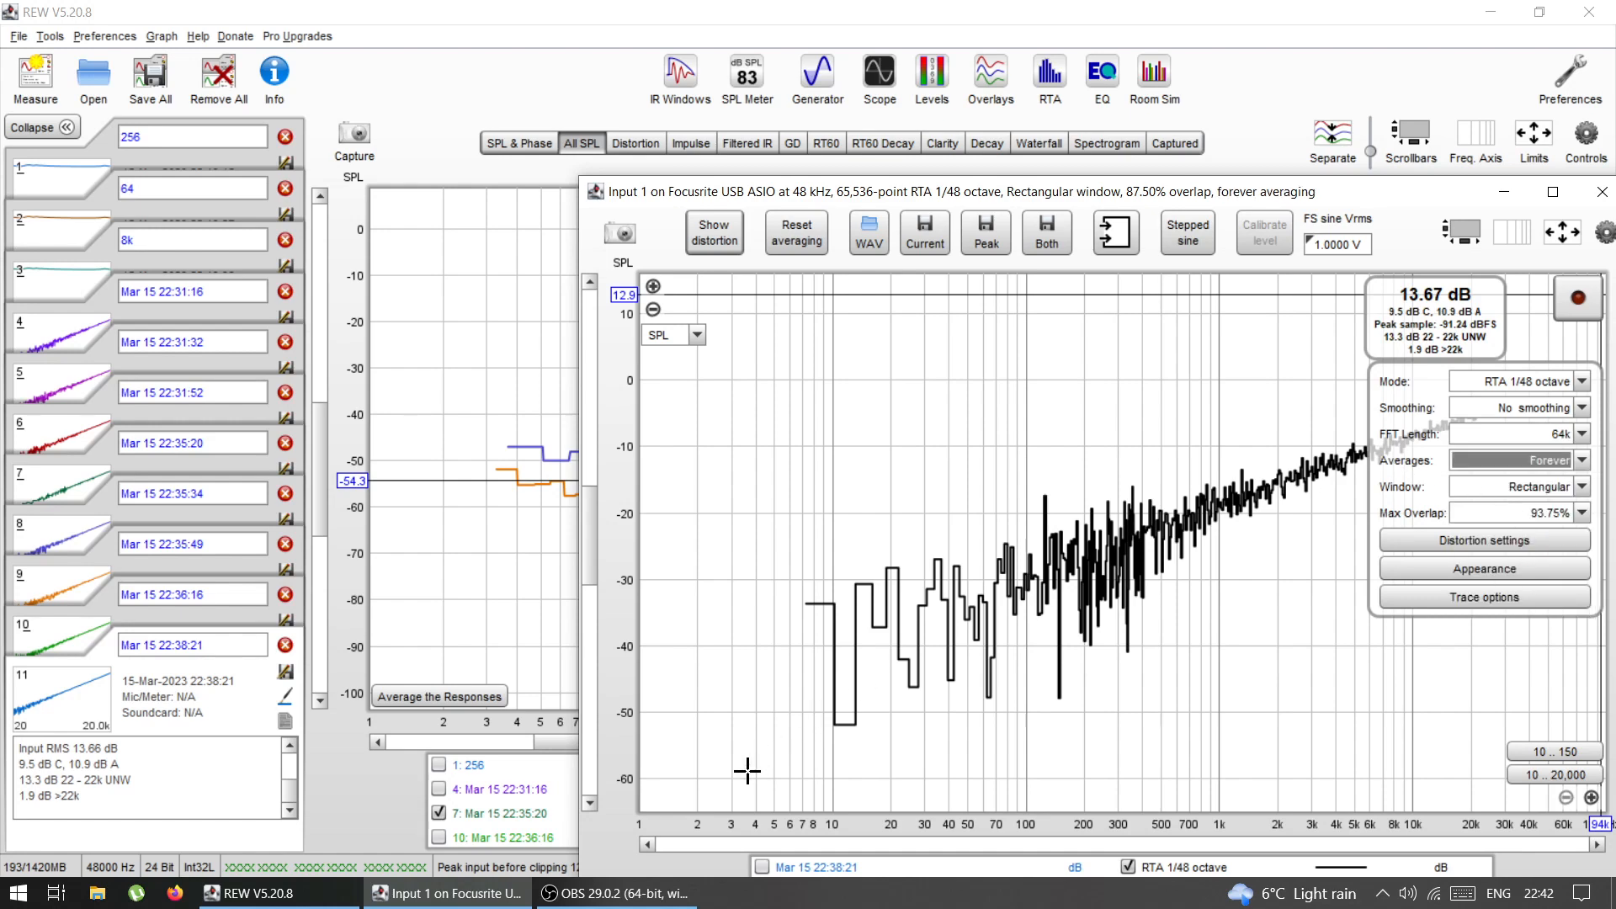
# Step: Run the RTA with 64k FFT length and Forever averaging until the noise floor trace smooths out, and stop it
pyautogui.click(1571, 302)
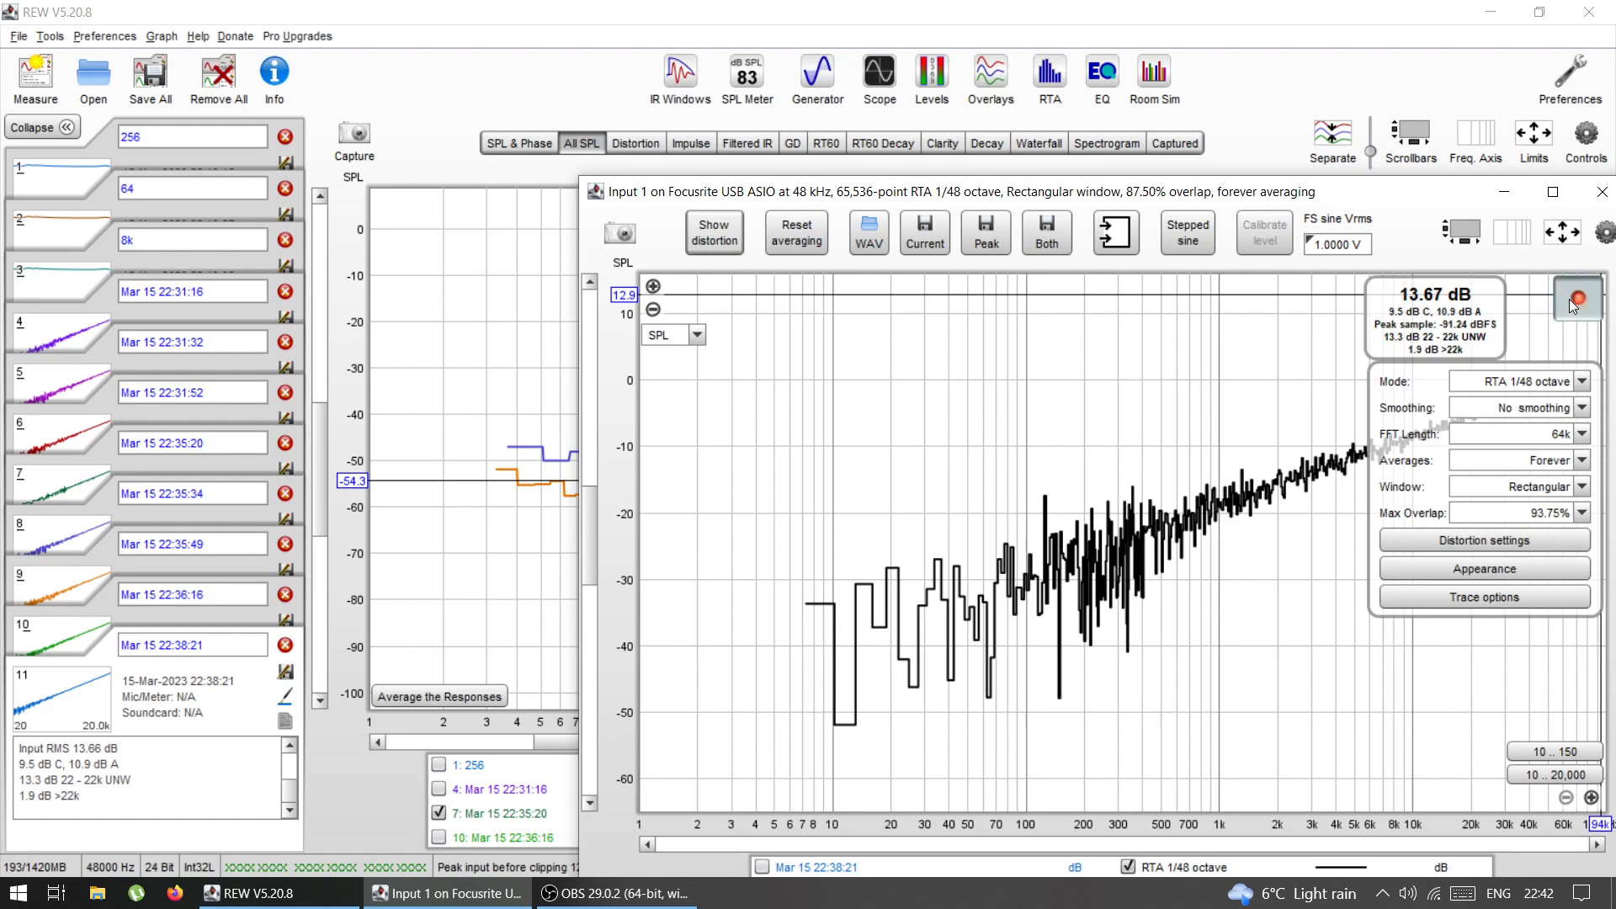
pyautogui.click(1571, 301)
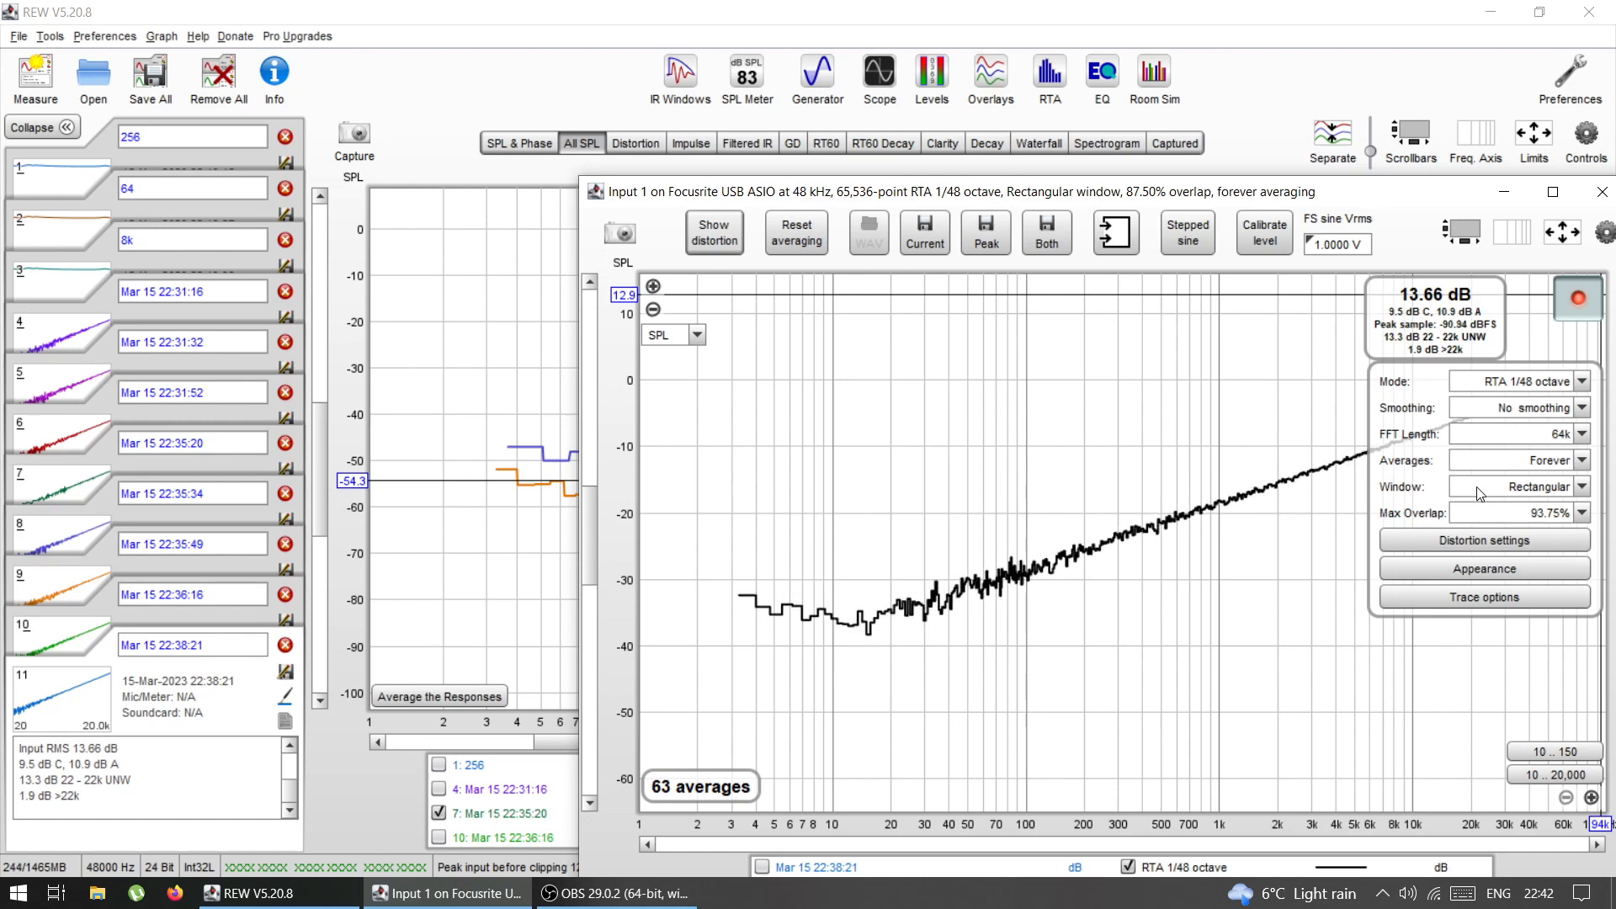
pyautogui.click(1580, 310)
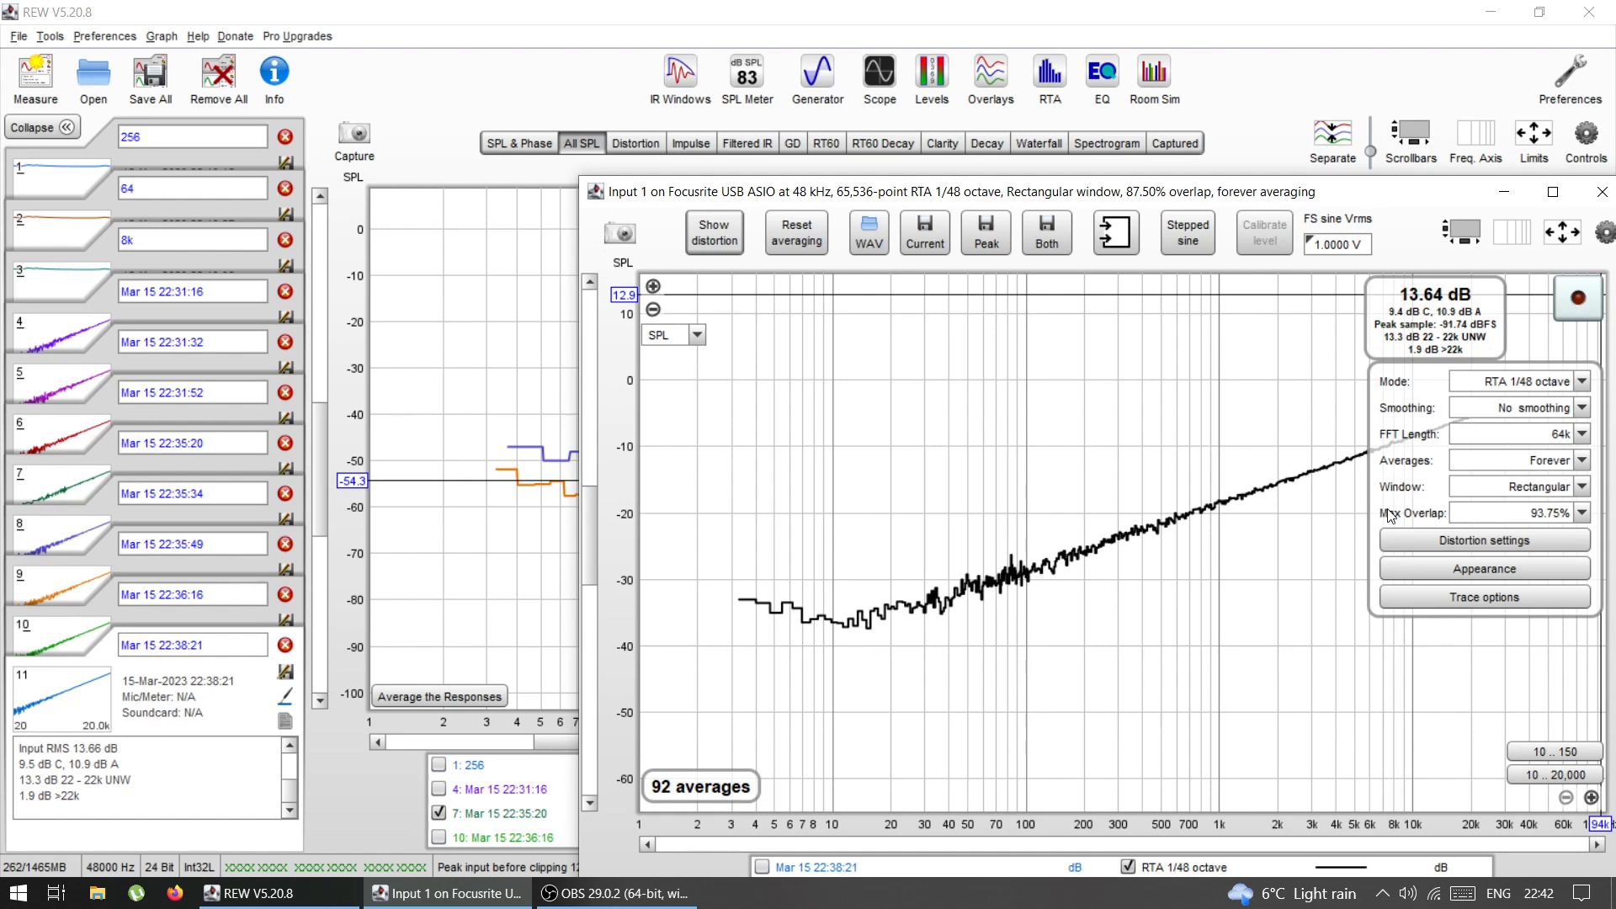
# Step: Review the RTA's window and max overlap options, keeping Rectangular and 93.75%, and close the RTA
pyautogui.click(1468, 489)
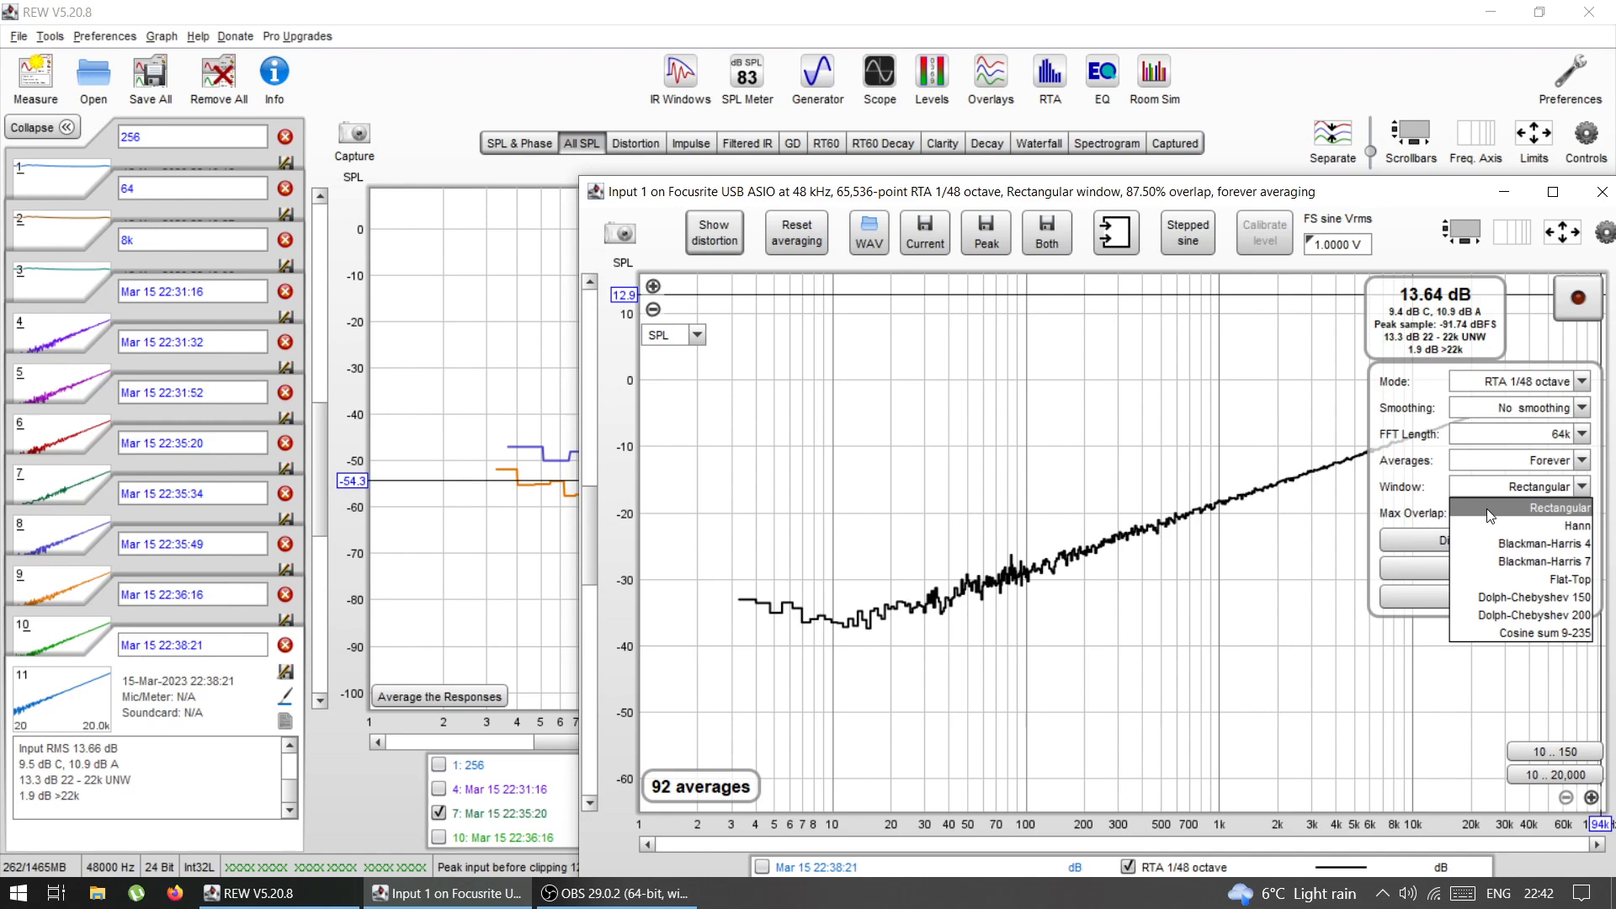
pyautogui.click(1420, 497)
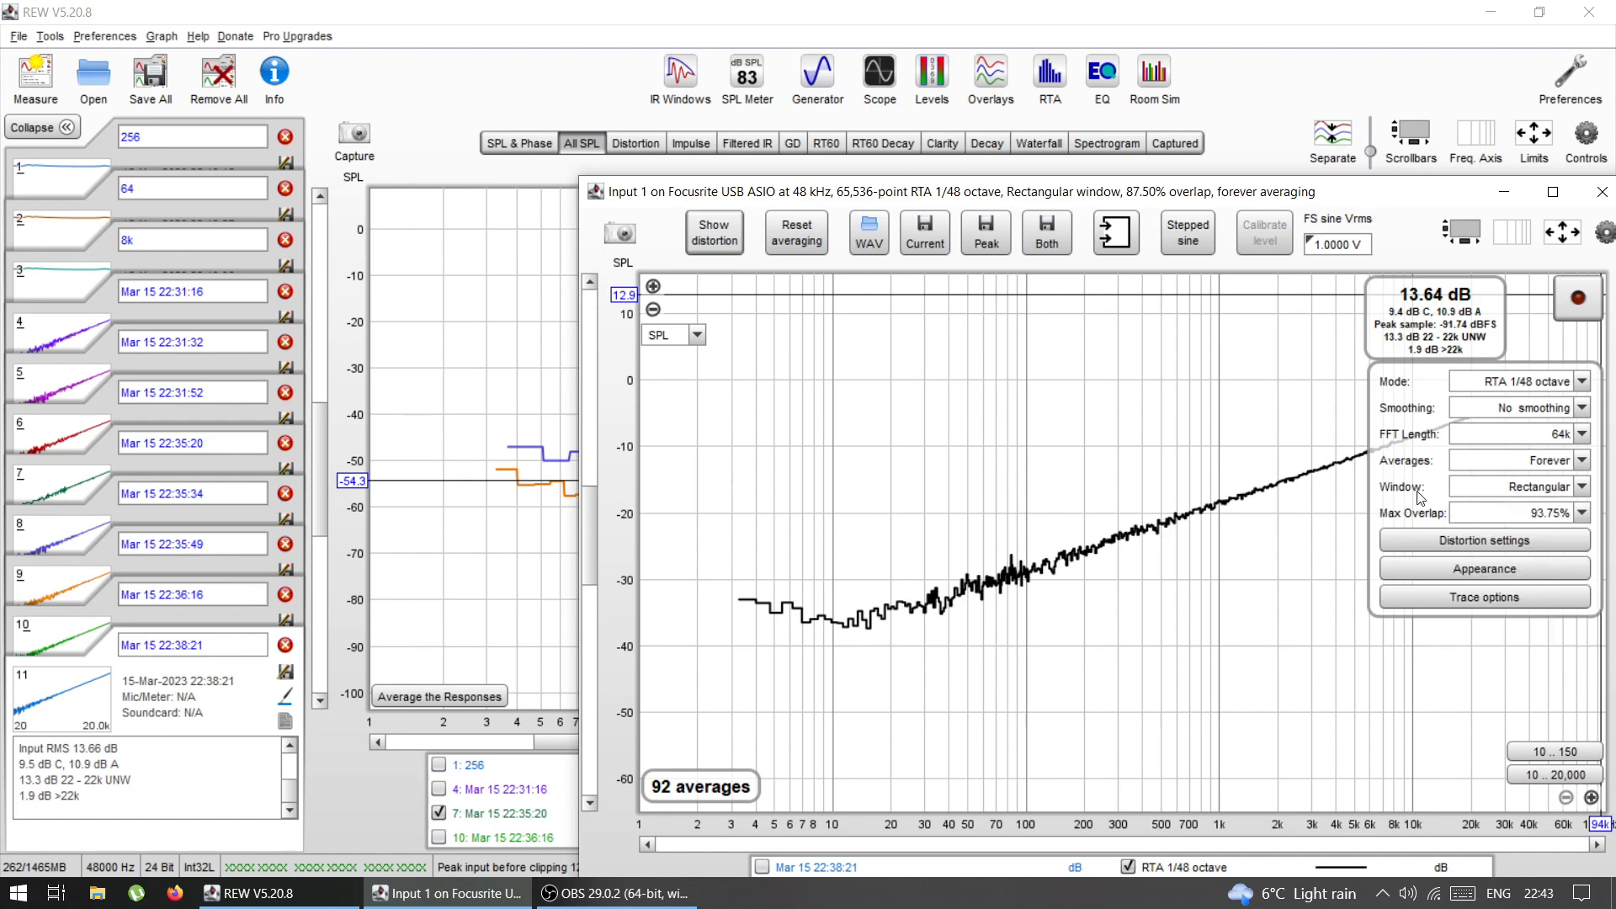
pyautogui.click(1503, 514)
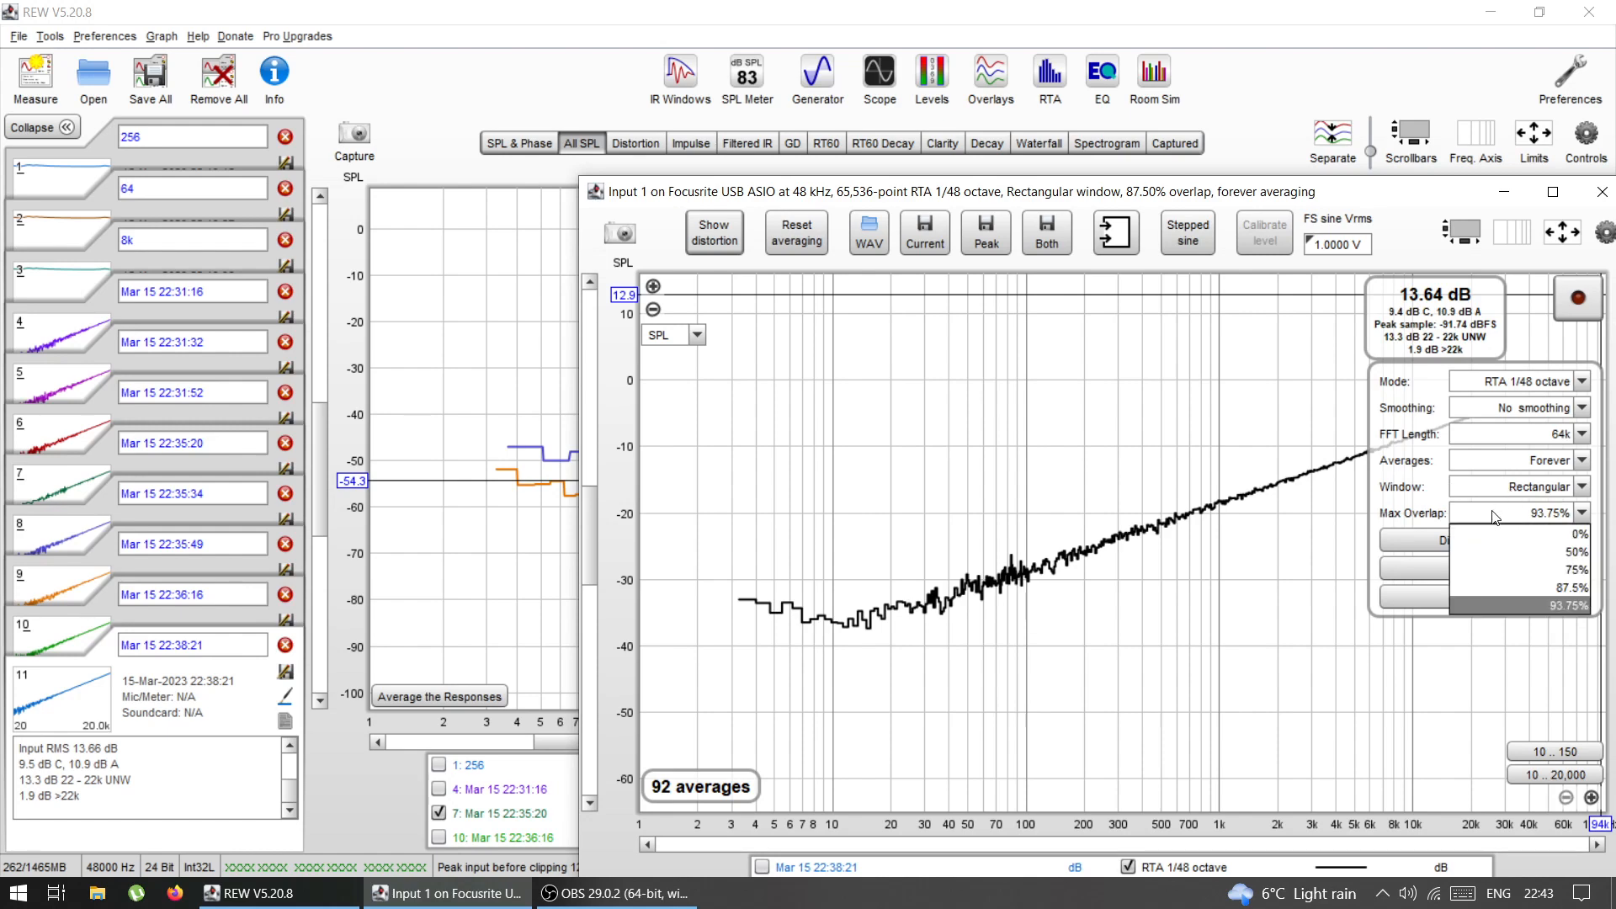
pyautogui.click(1502, 604)
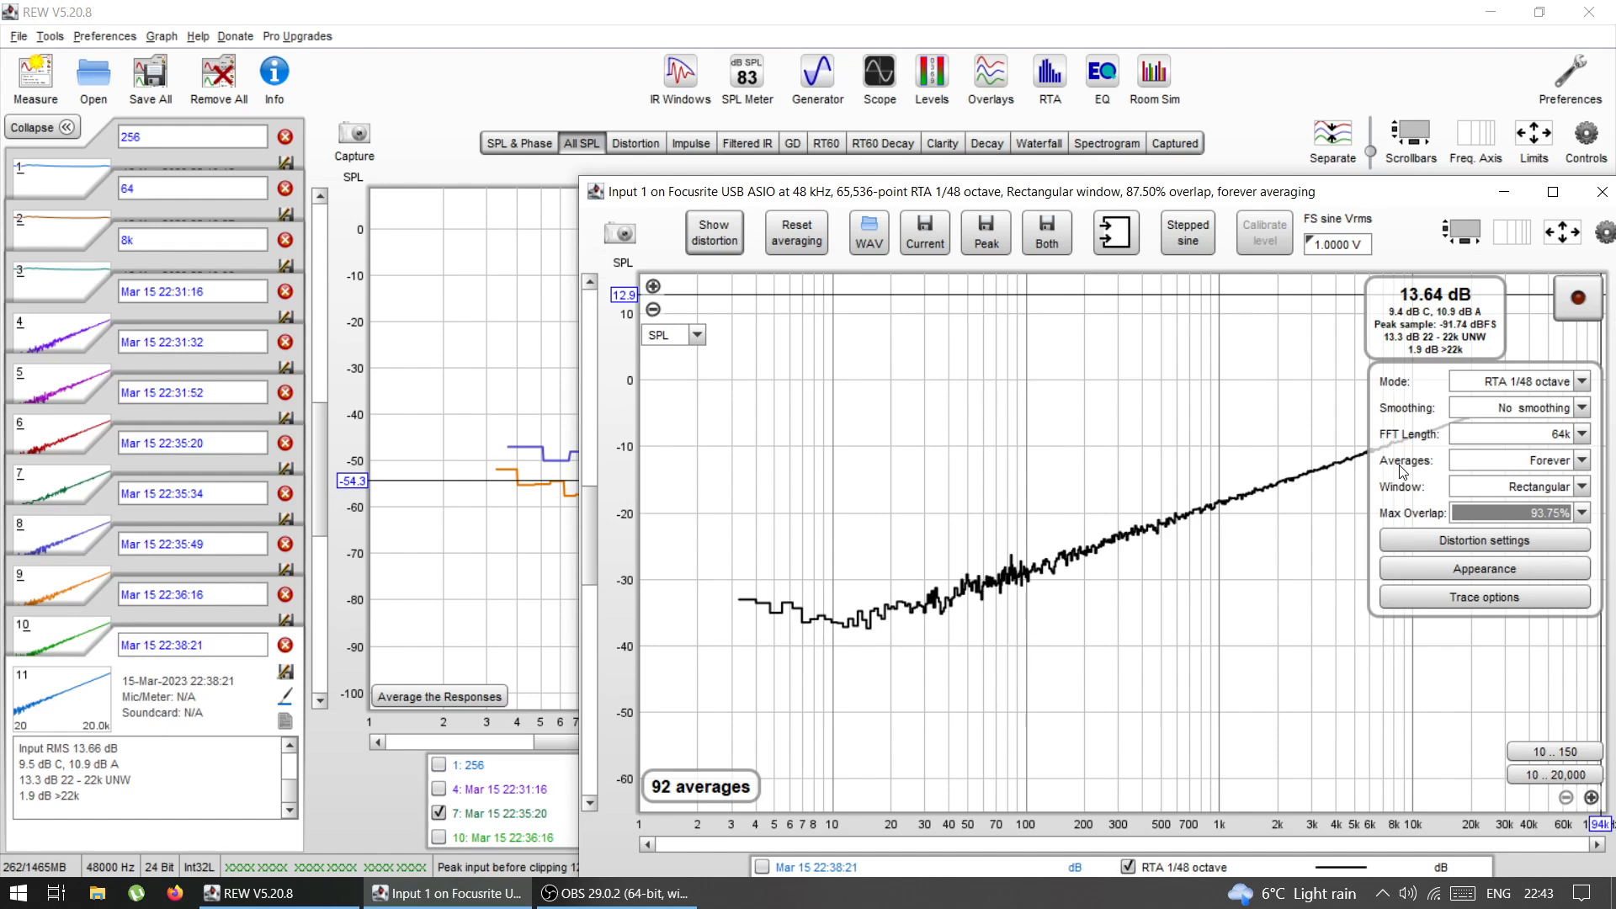
pyautogui.moveTo(1350, 182); pyautogui.dragTo(1270, 136)
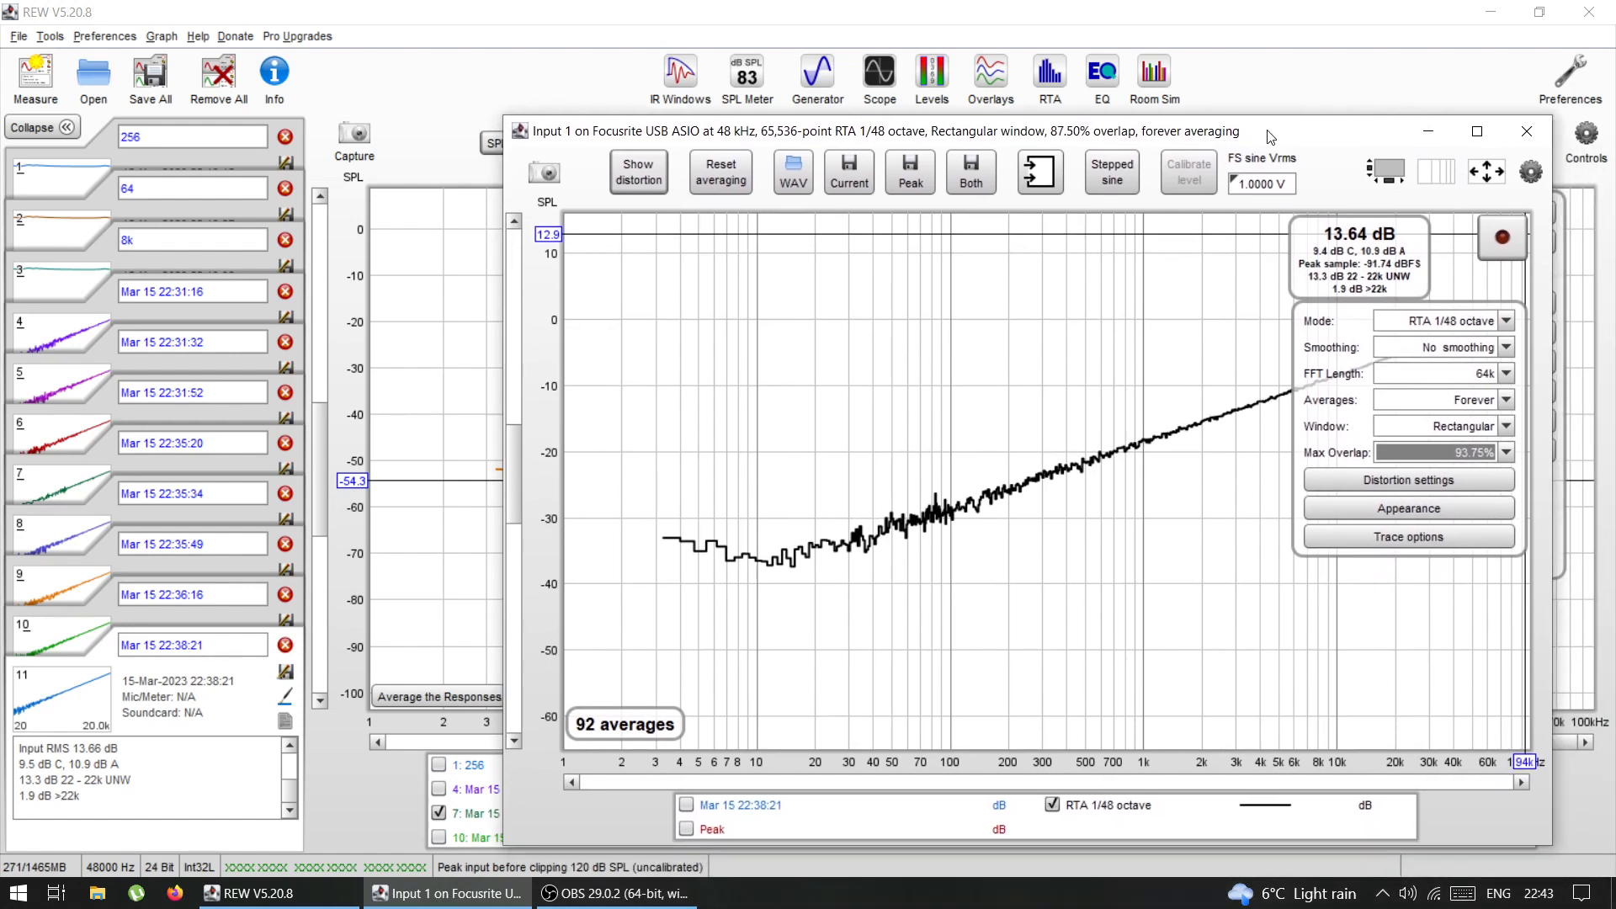
pyautogui.click(1526, 135)
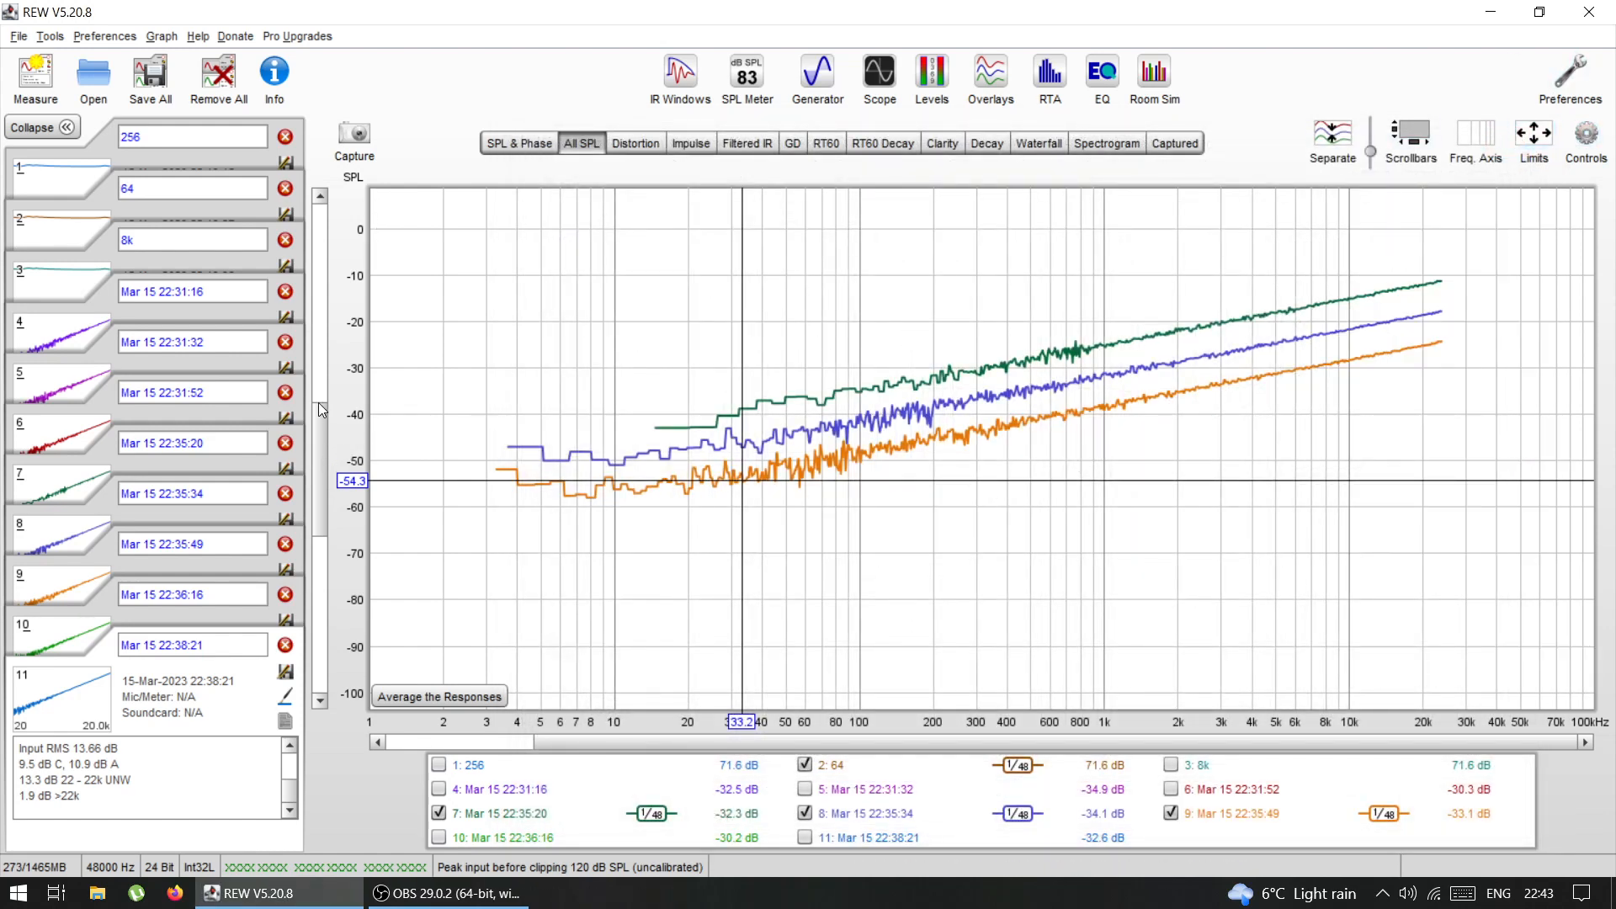
# Step: Show traces 1, 3, 4, 5 and 6 on the All SPL graph and compare the upper sweeps with the noise floor traces
pyautogui.moveTo(320, 422); pyautogui.dragTo(323, 403)
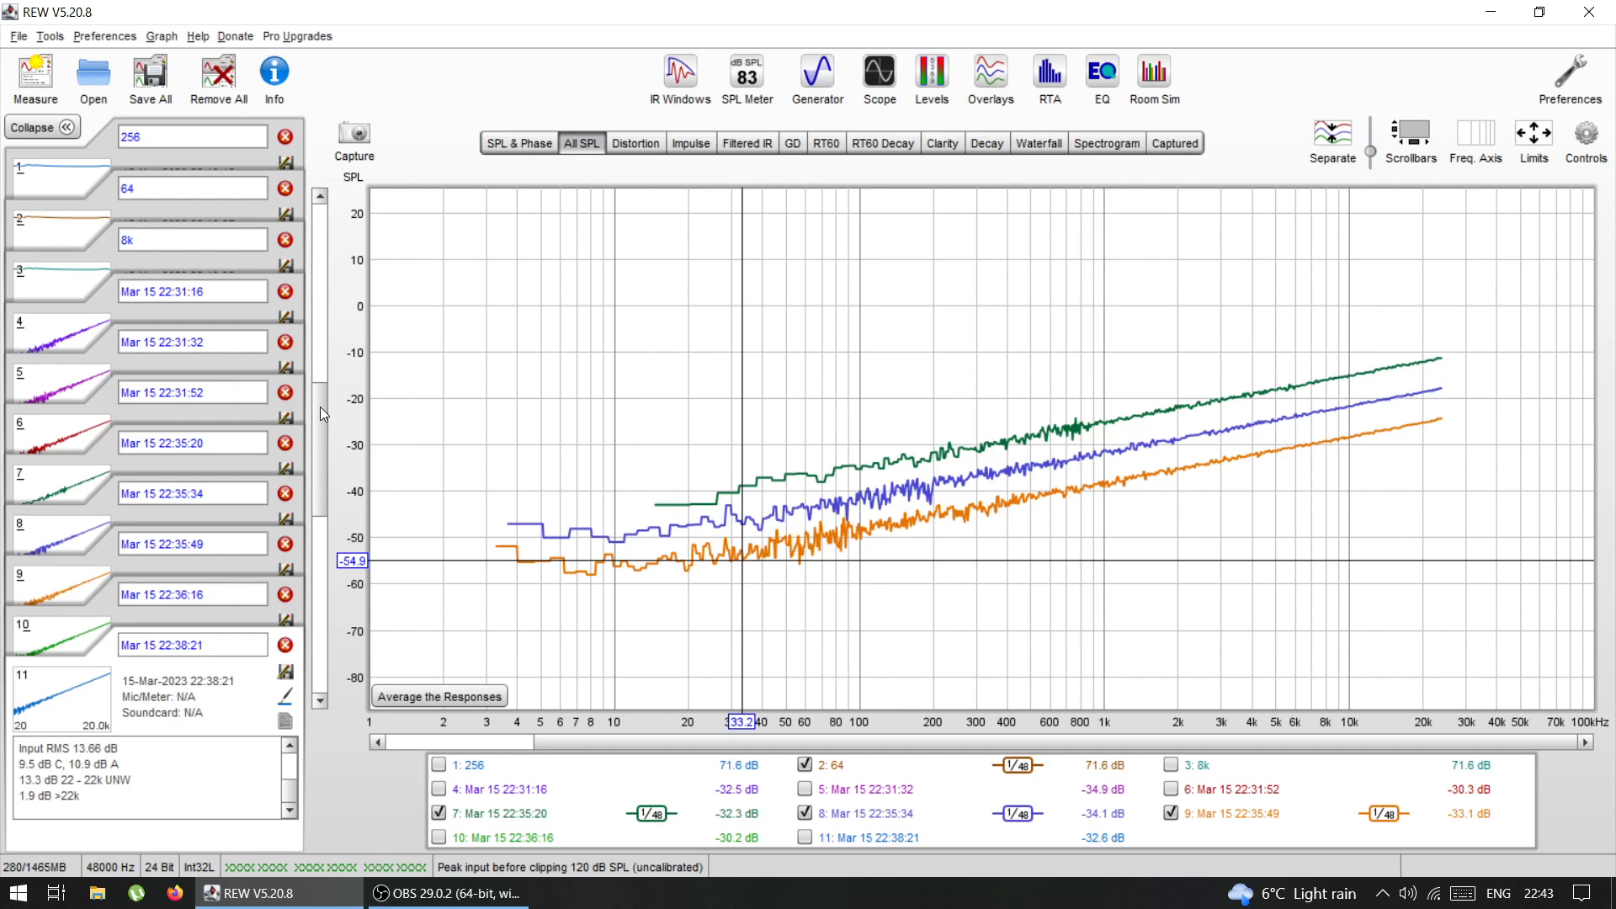
pyautogui.moveTo(320, 407)
pyautogui.mouseDown()
pyautogui.moveTo(320, 361)
pyautogui.moveTo(327, 406)
pyautogui.mouseUp()
pyautogui.click(805, 789)
pyautogui.click(805, 789)
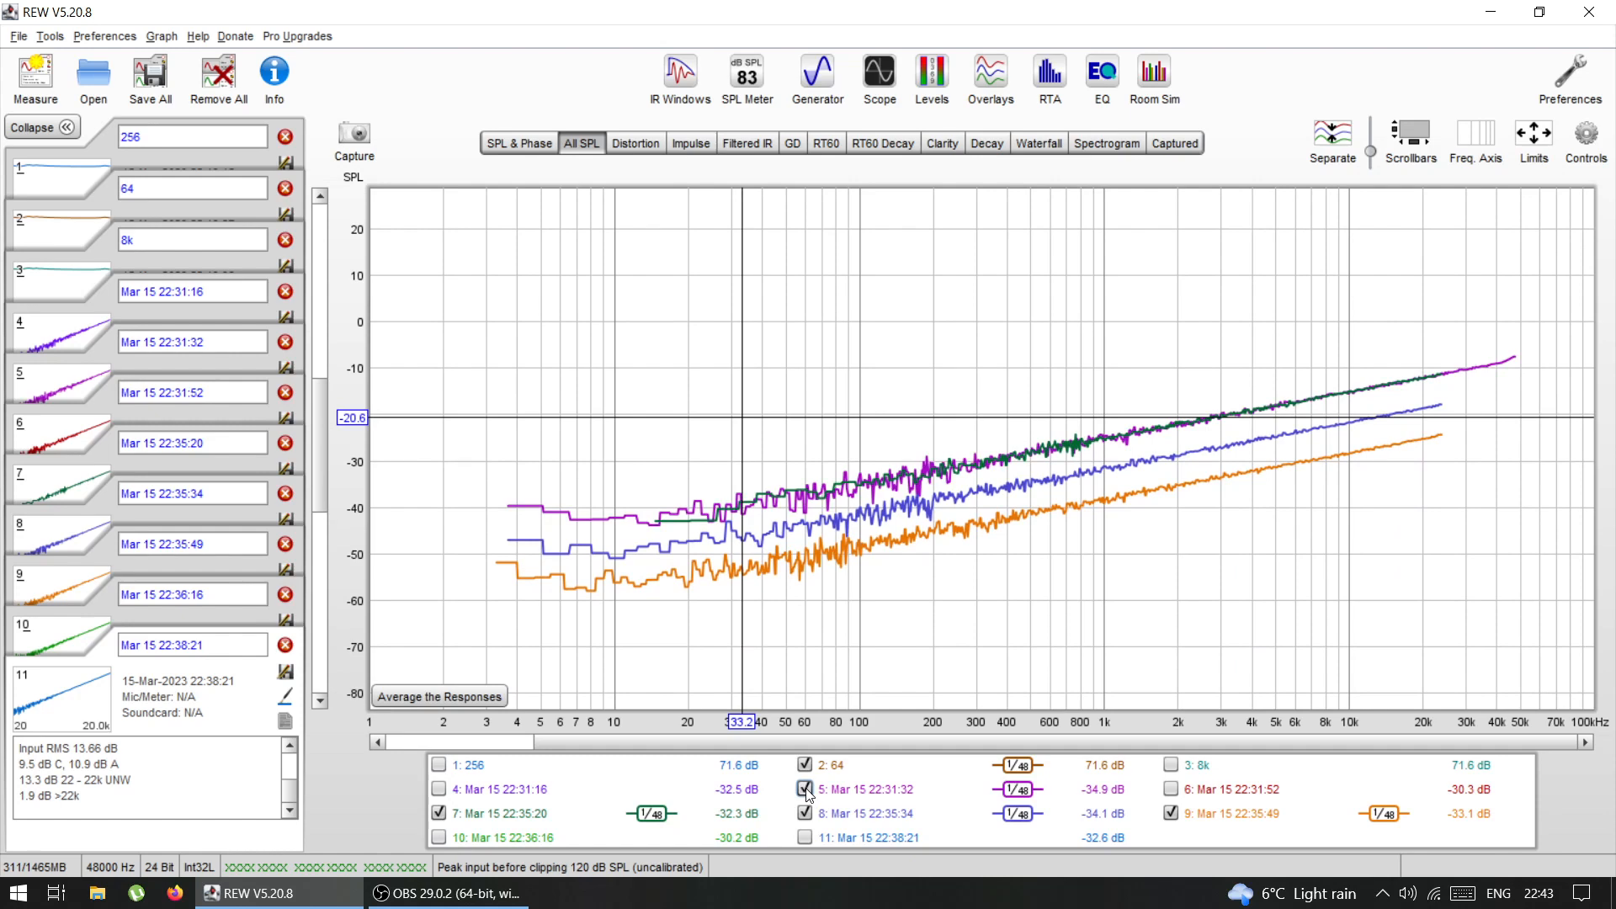
pyautogui.click(1171, 789)
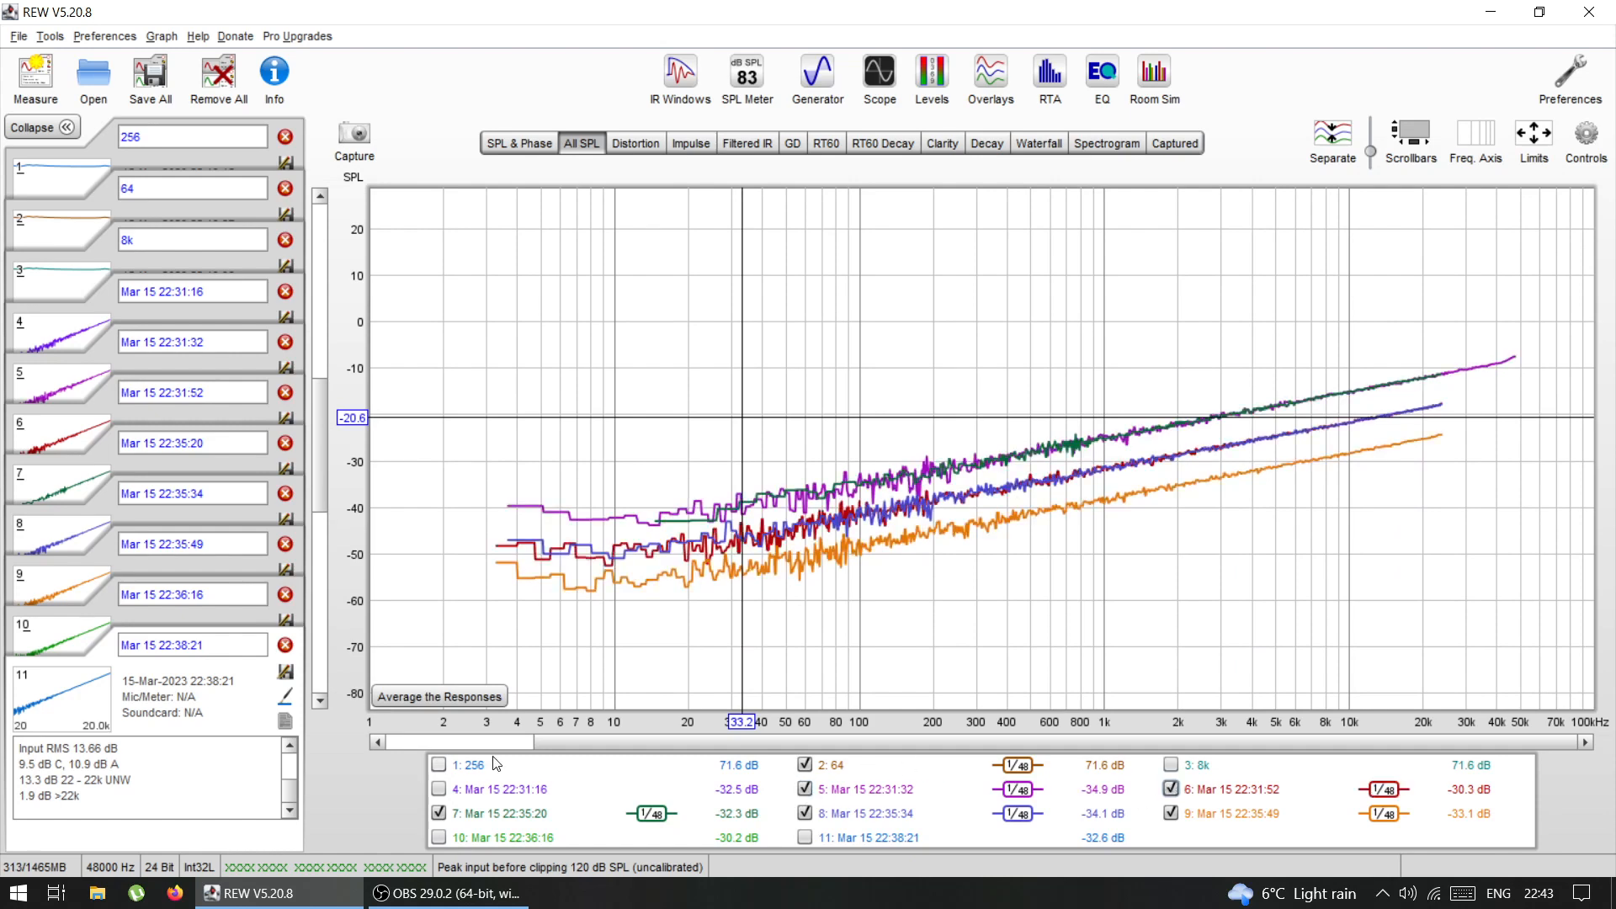
pyautogui.click(438, 789)
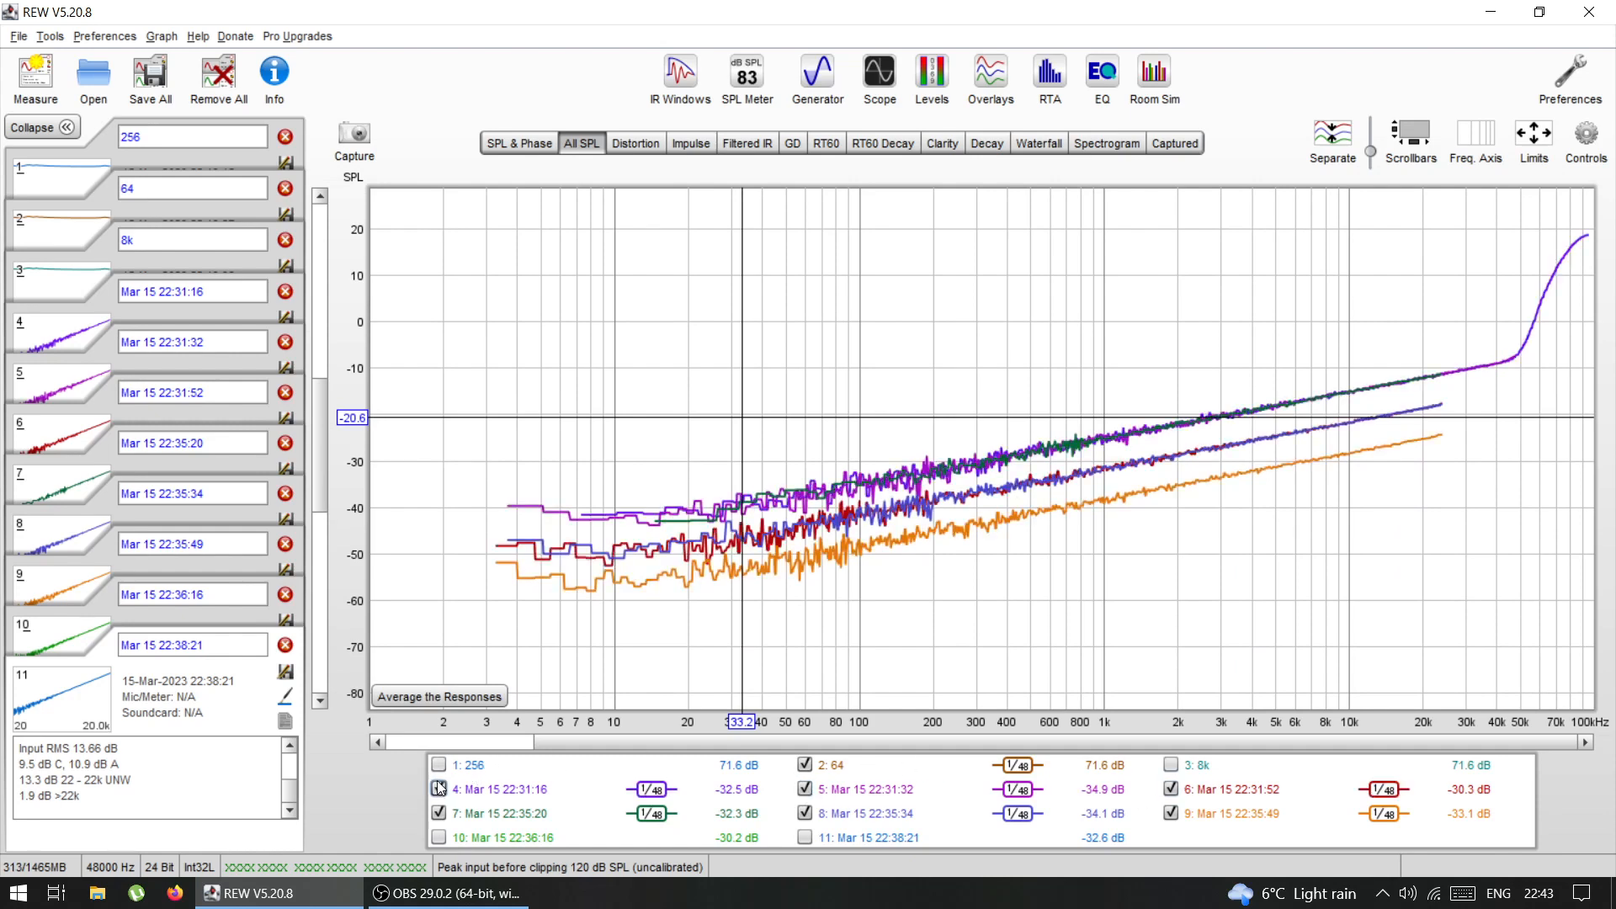
pyautogui.click(438, 766)
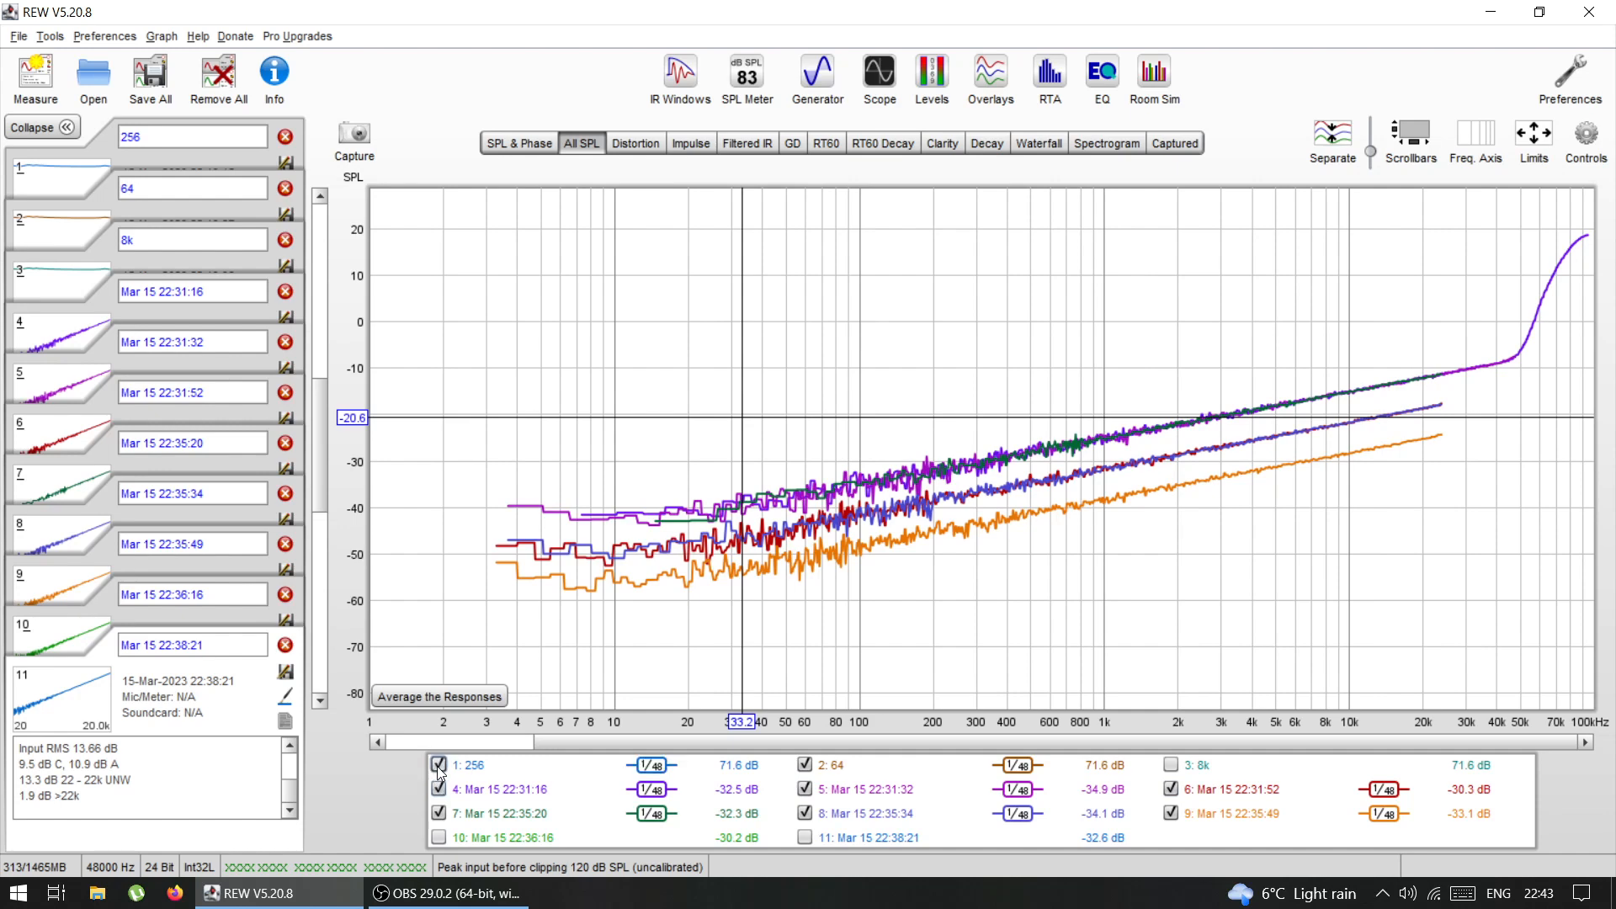
pyautogui.click(1171, 765)
pyautogui.moveTo(320, 459); pyautogui.dragTo(324, 390)
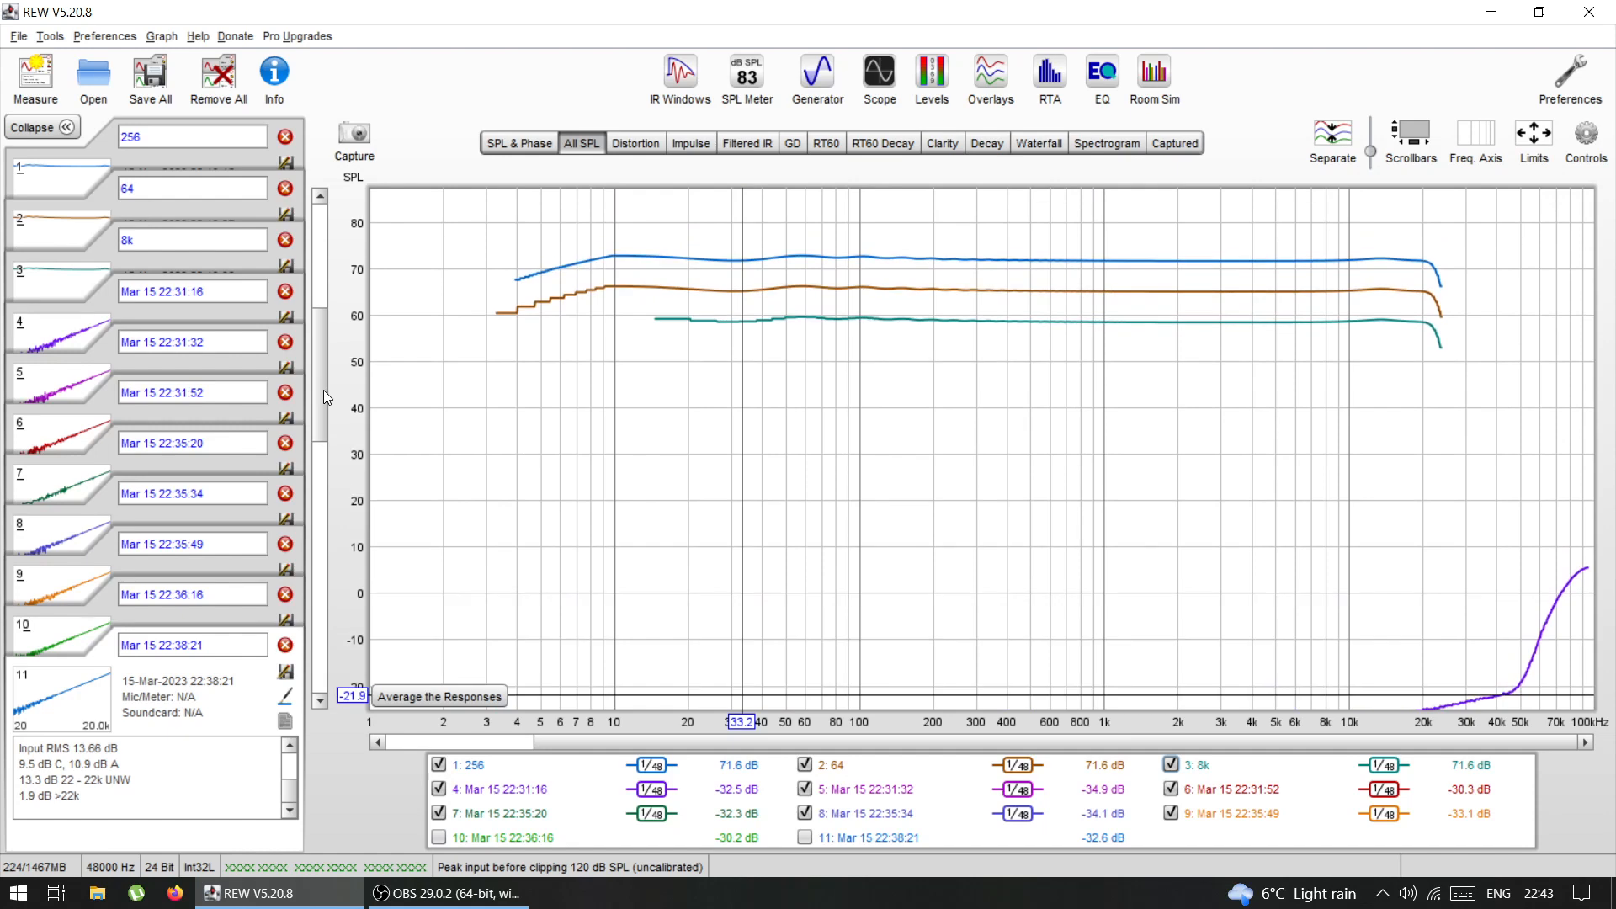
pyautogui.moveTo(323, 391); pyautogui.dragTo(323, 385)
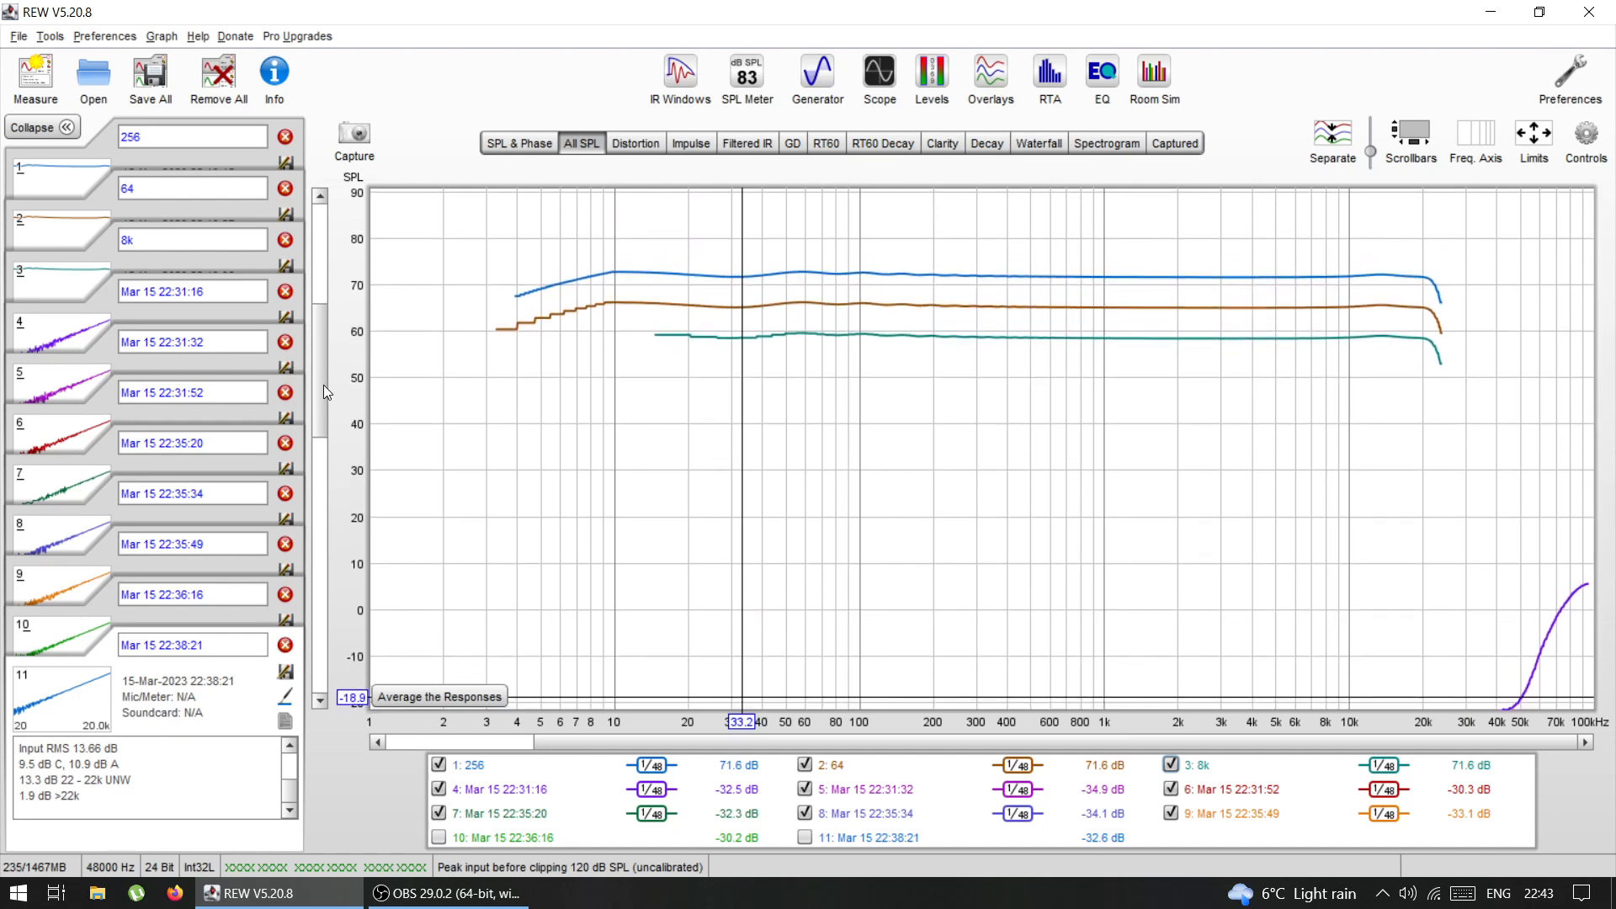
pyautogui.moveTo(324, 386); pyautogui.dragTo(315, 482)
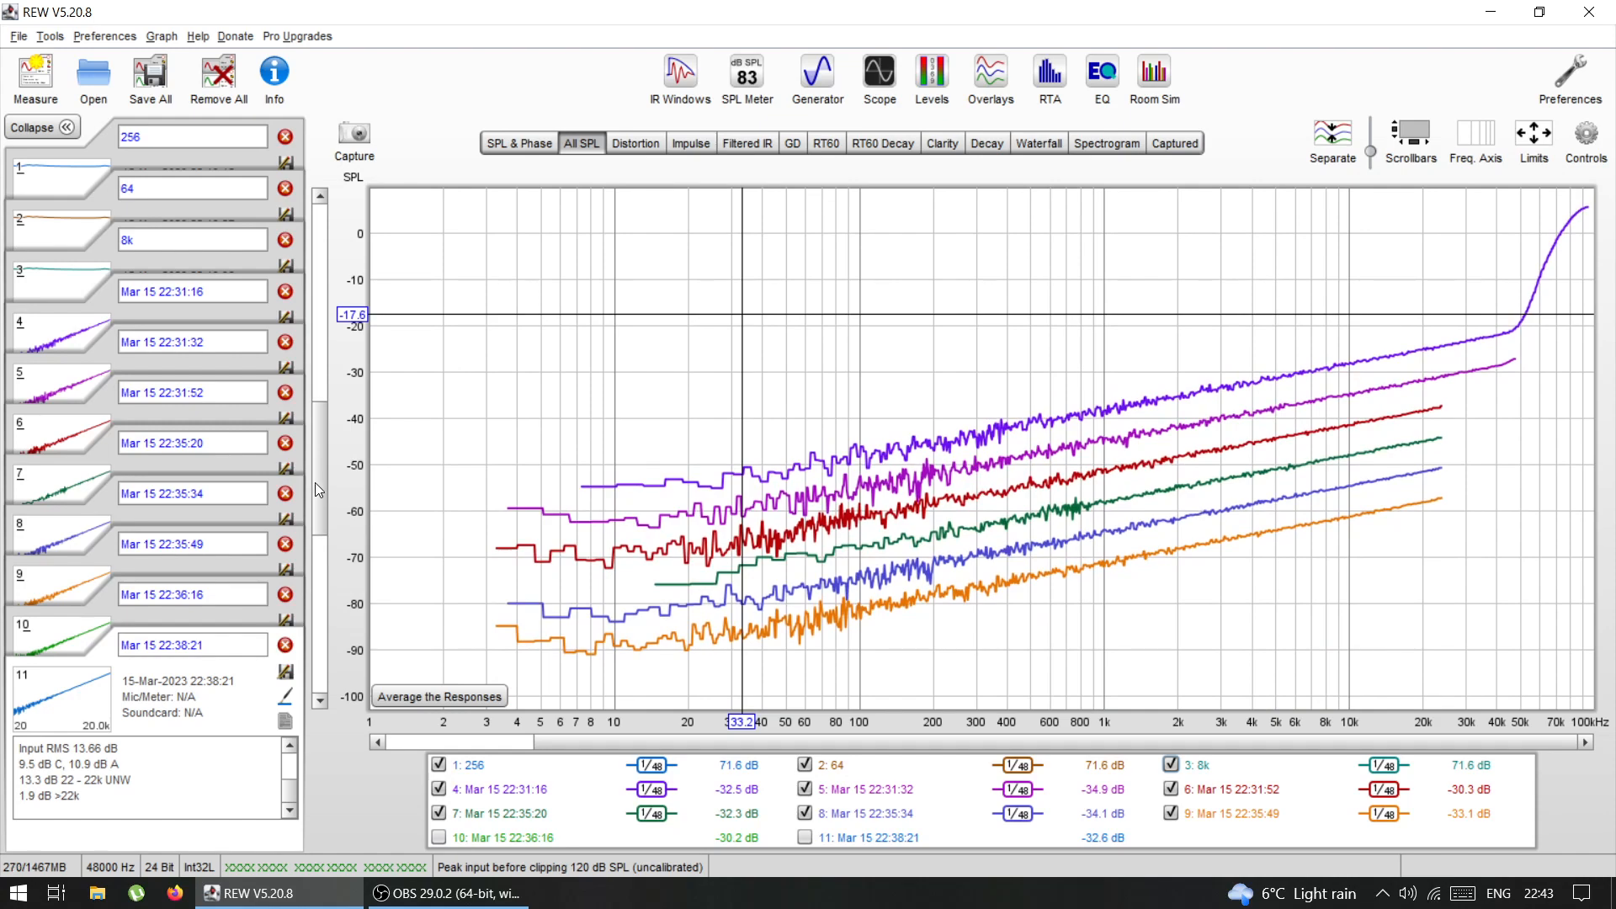